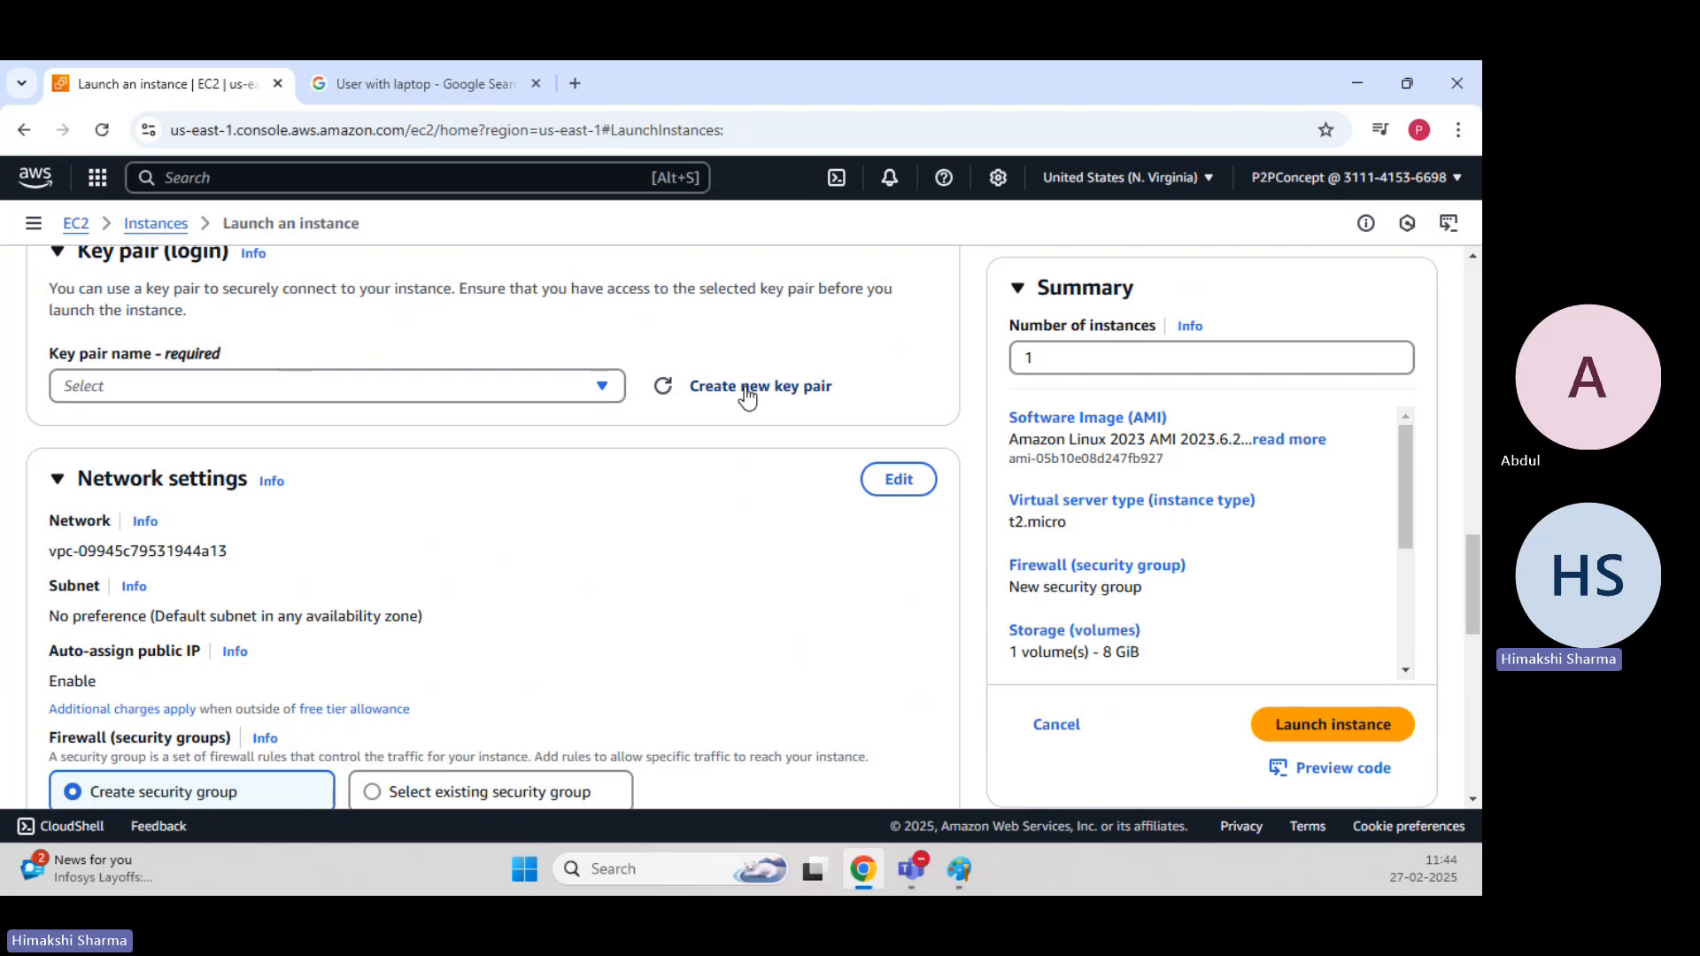
# Create a new key pair named NewKeypair with the RSA type and the .pem private key format.
pyautogui.click(747, 396)
pyautogui.click(619, 383)
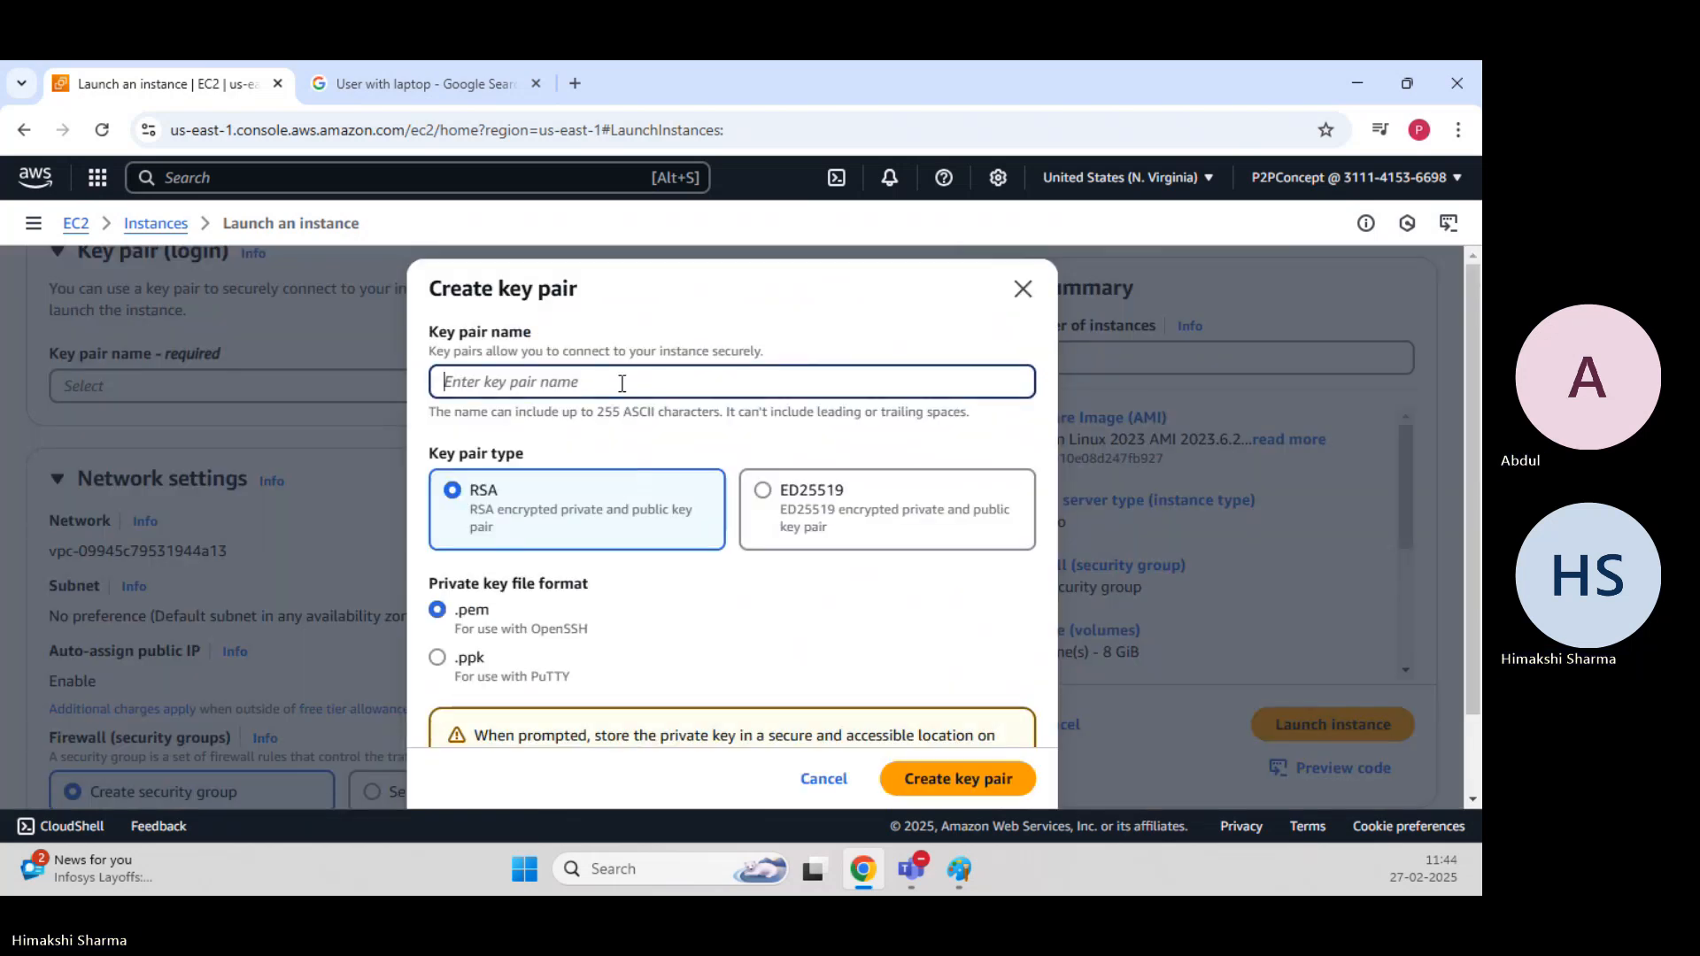
pyautogui.write('NewKeypair')
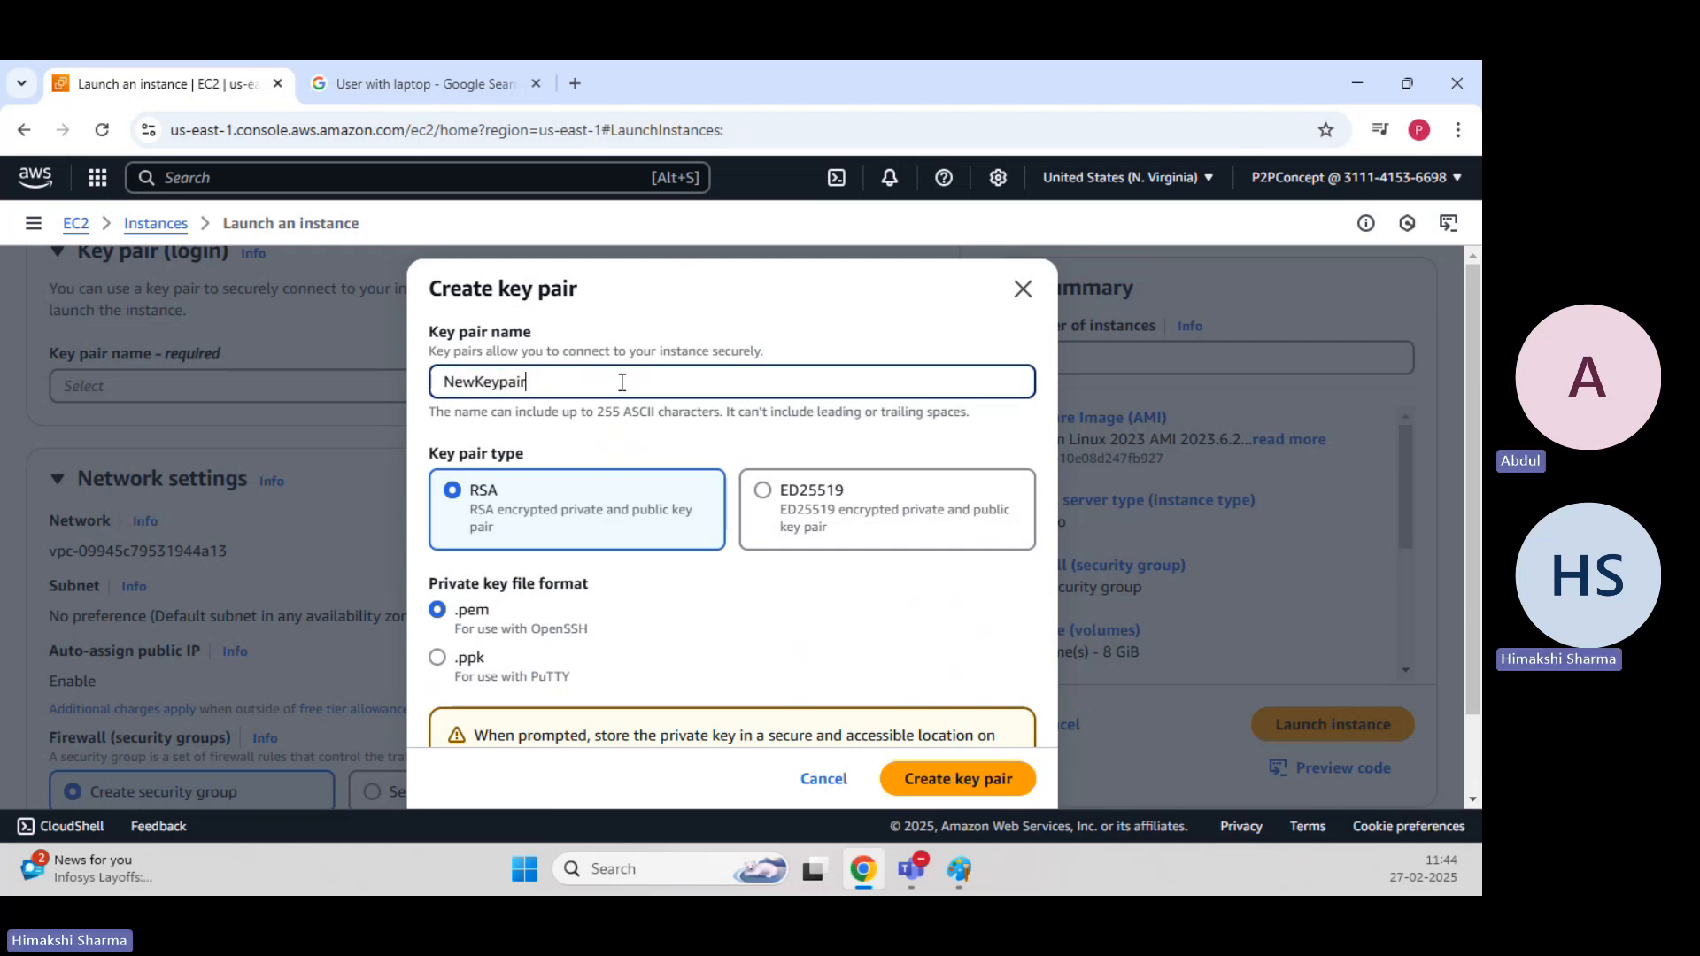
pyautogui.scroll(-1, 531, 496)
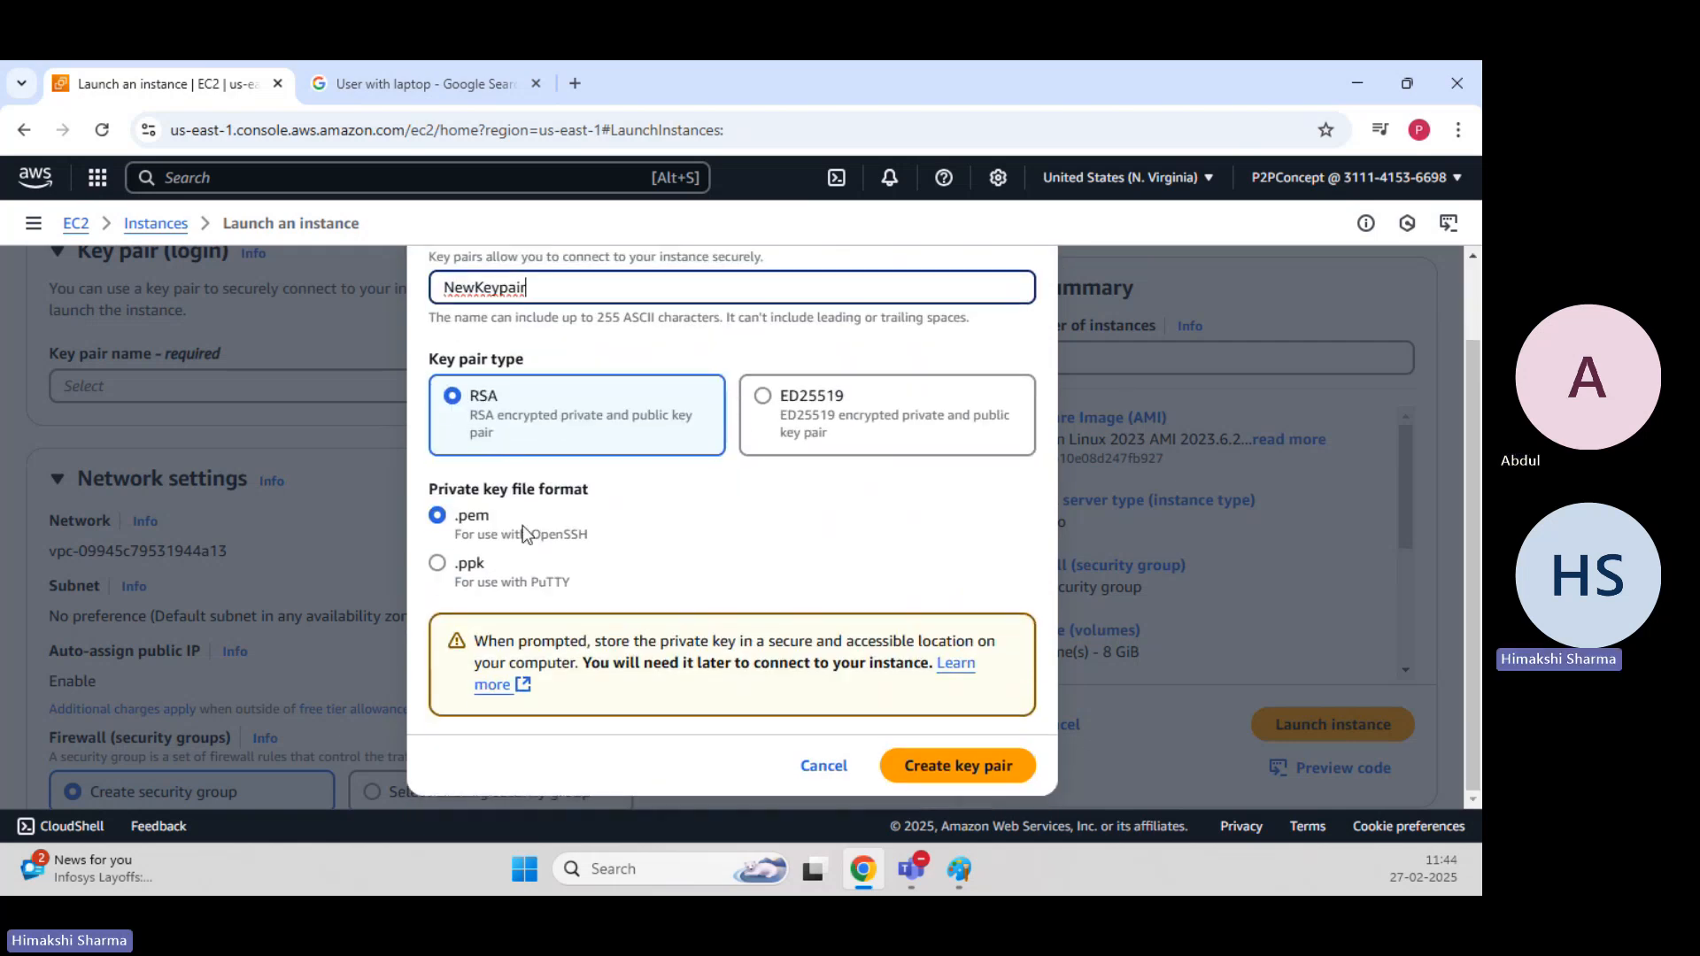
pyautogui.click(933, 775)
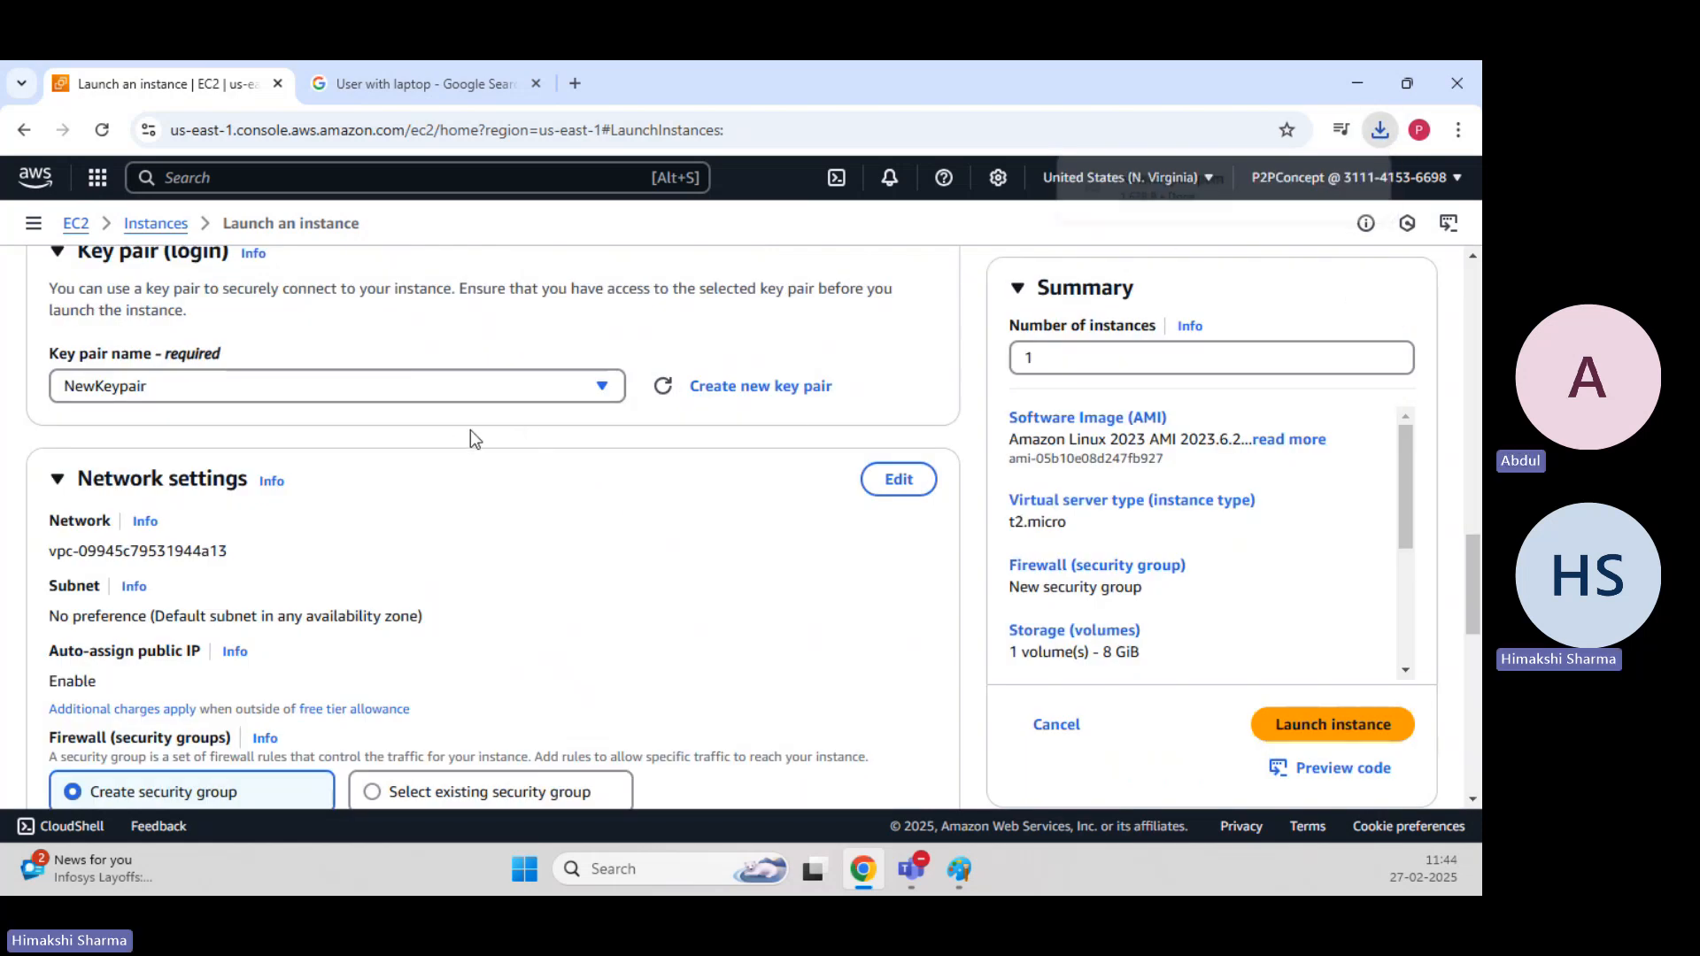
# Set the instance's firewall to use the existing security group Linux-EC2.
pyautogui.scroll(-3, 433, 445)
pyautogui.click(505, 579)
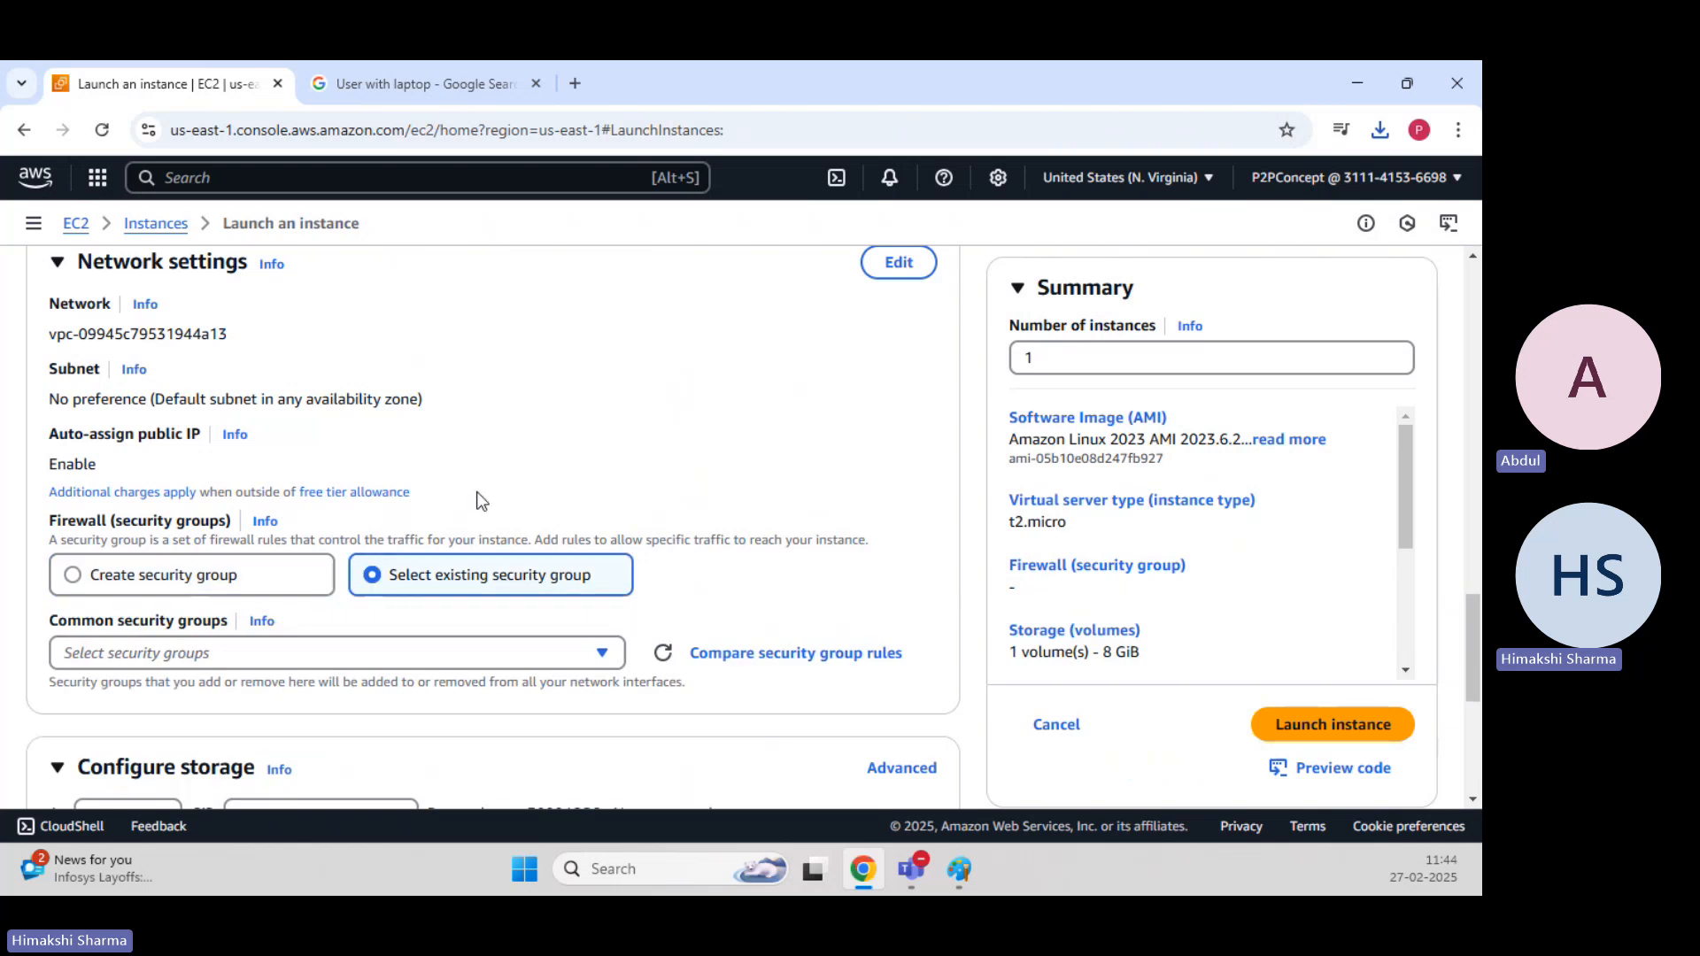
pyautogui.scroll(-3, 474, 497)
pyautogui.click(381, 440)
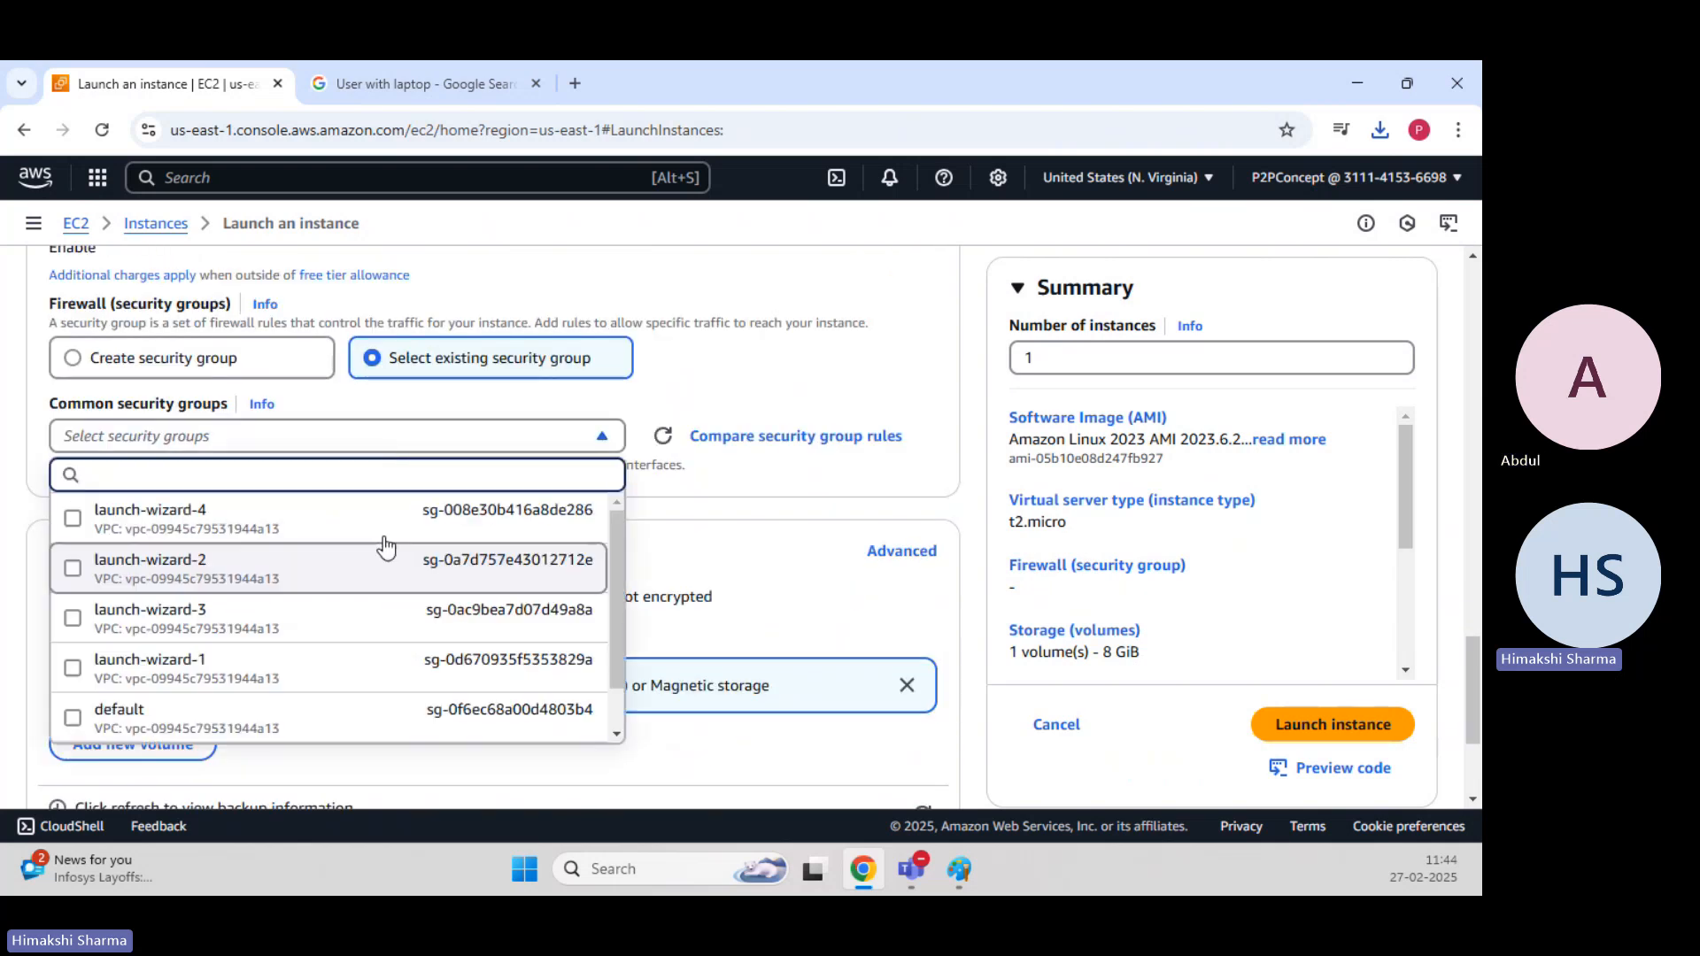
pyautogui.scroll(-1, 283, 583)
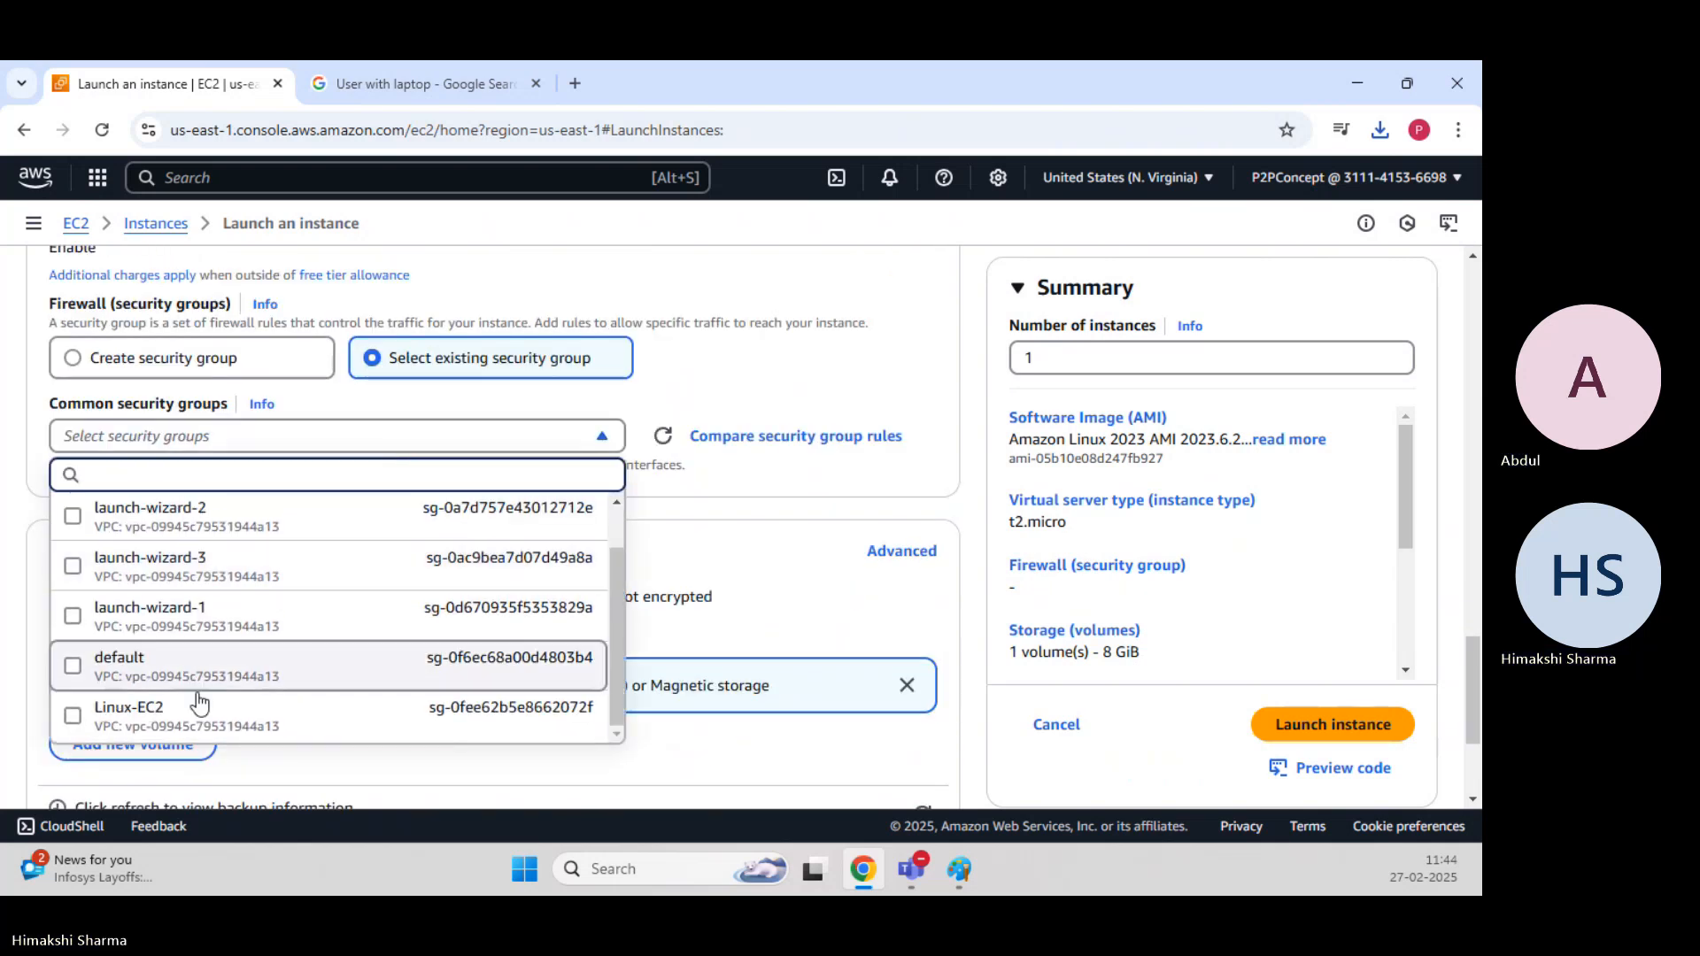
pyautogui.click(265, 719)
# Expand the advanced details and start the user data script with the line "#!/bin/bash".
pyautogui.scroll(-2, 494, 579)
pyautogui.scroll(-3, 494, 579)
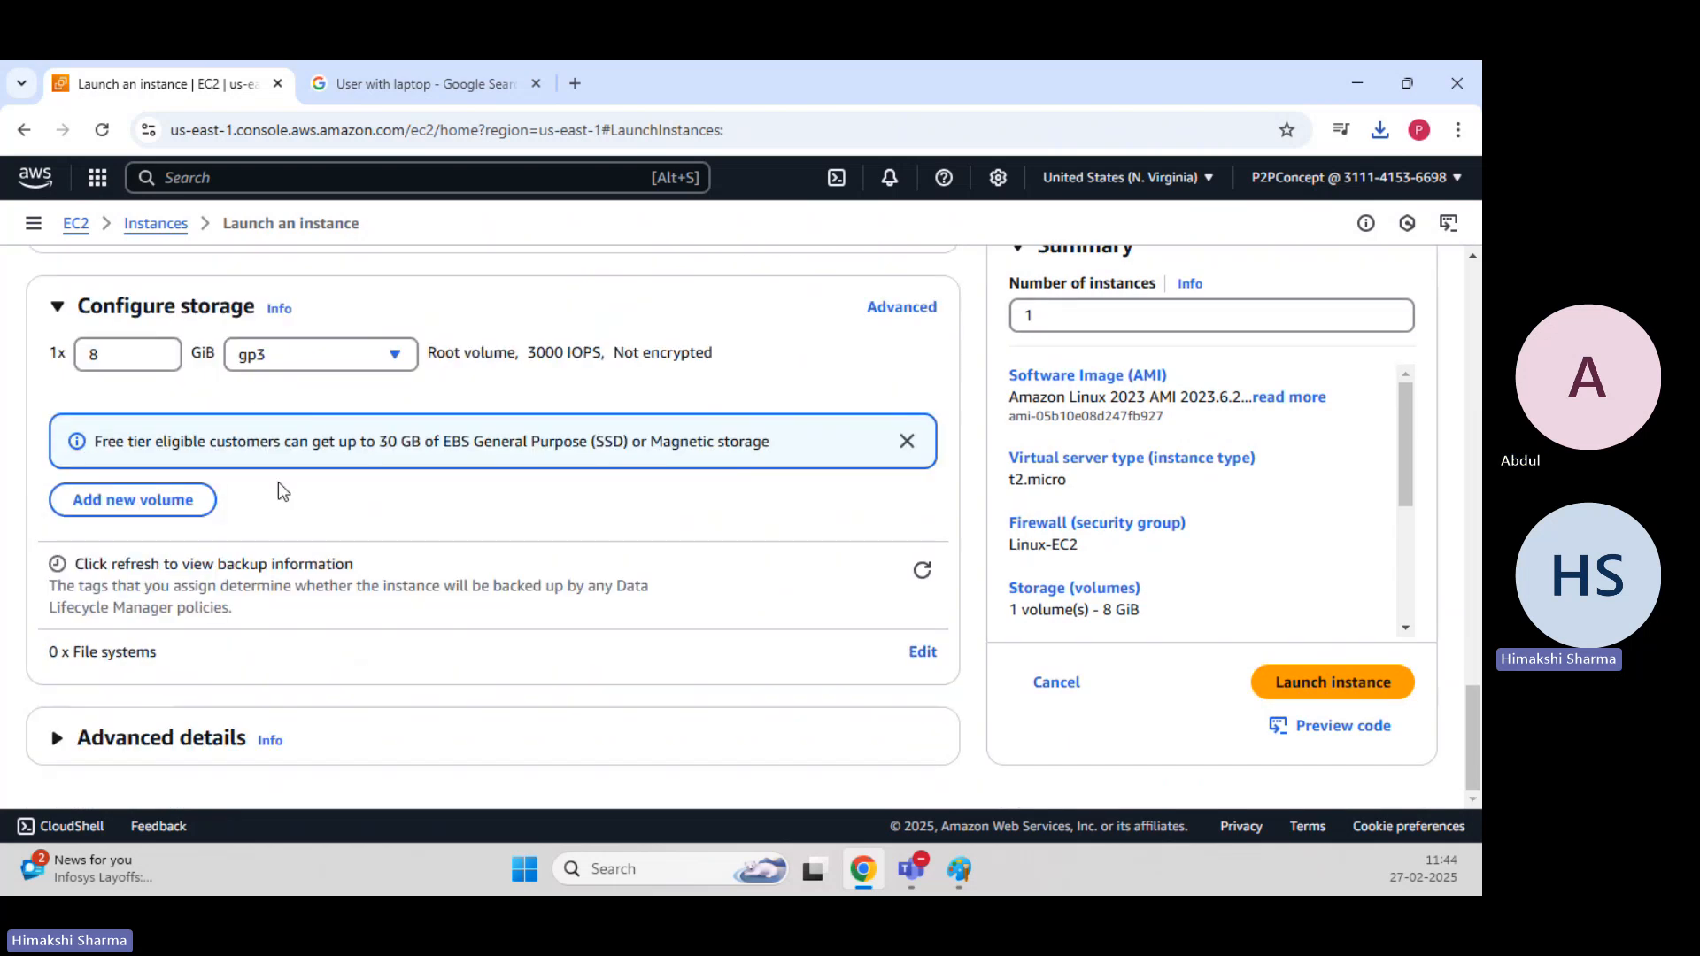
pyautogui.click(83, 744)
pyautogui.scroll(-5, 222, 576)
pyautogui.scroll(-10, 253, 525)
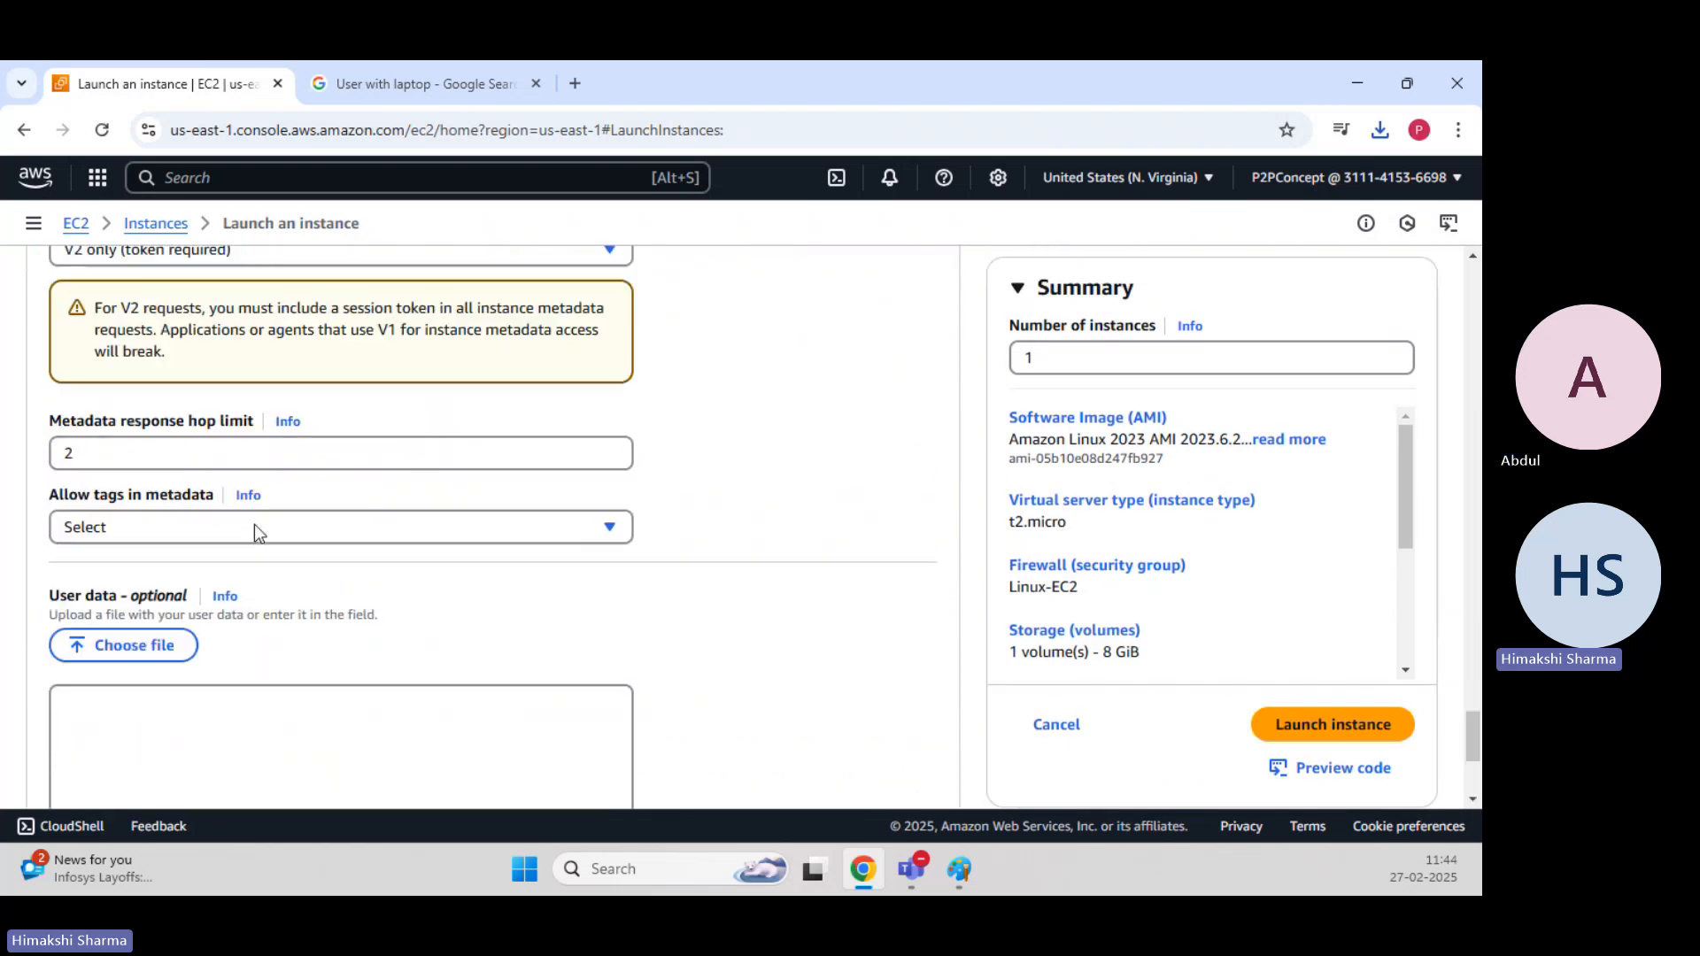
pyautogui.click(245, 431)
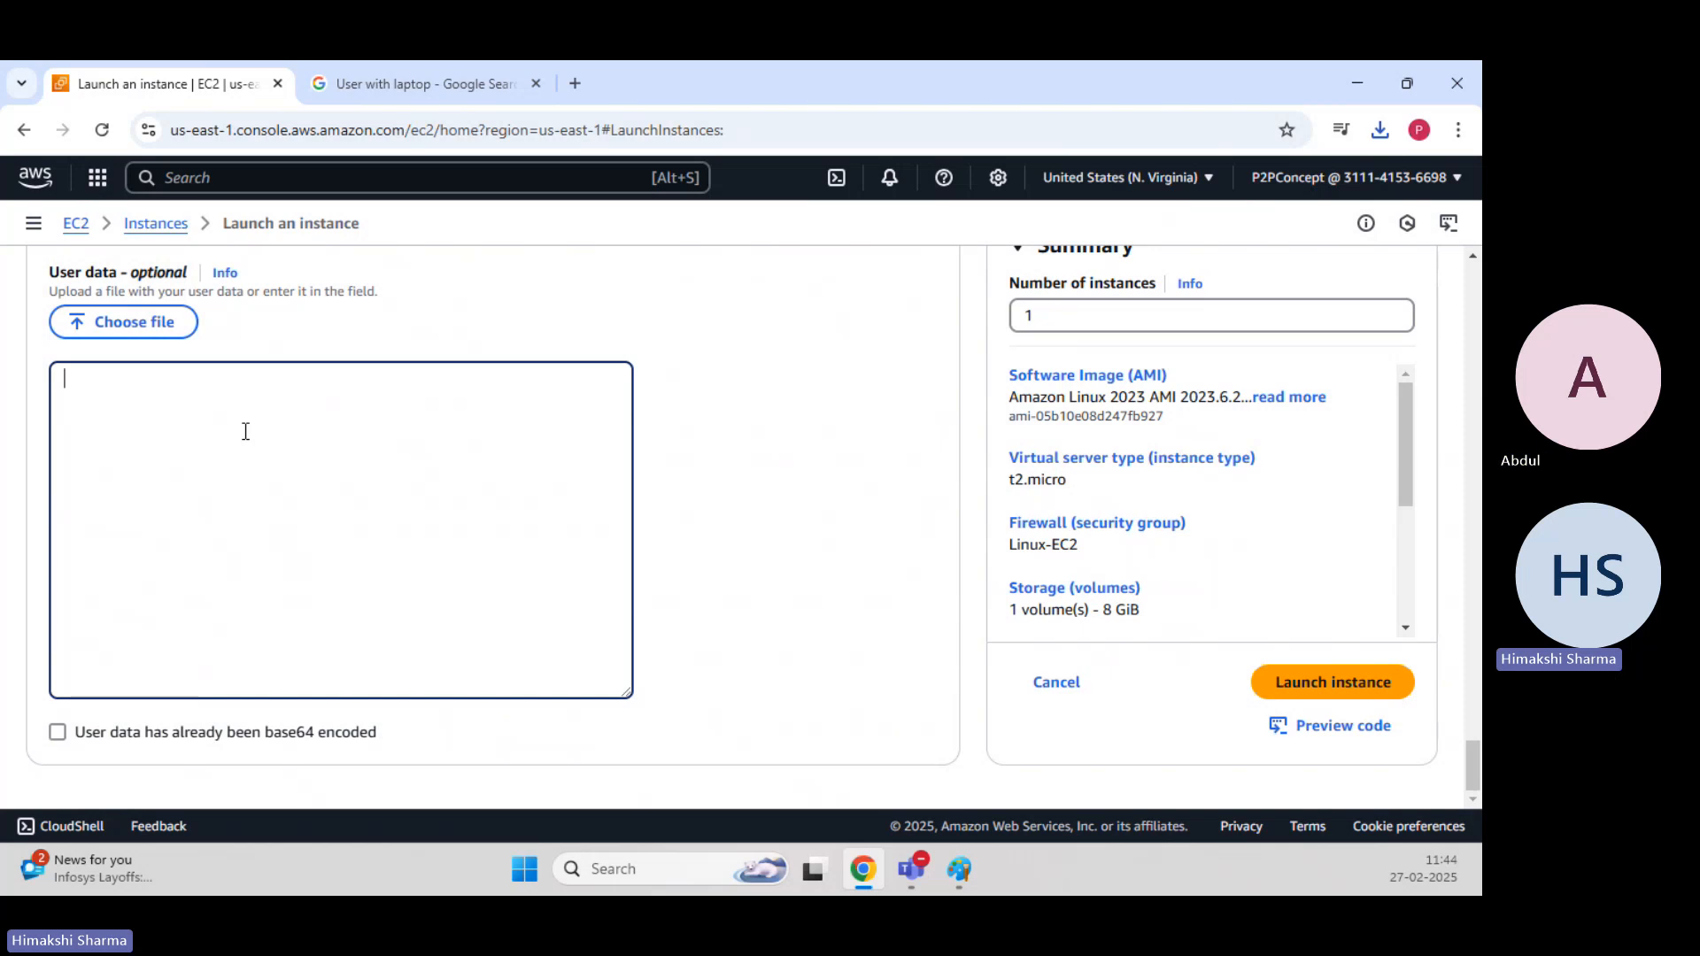
pyautogui.write('#!/bi')
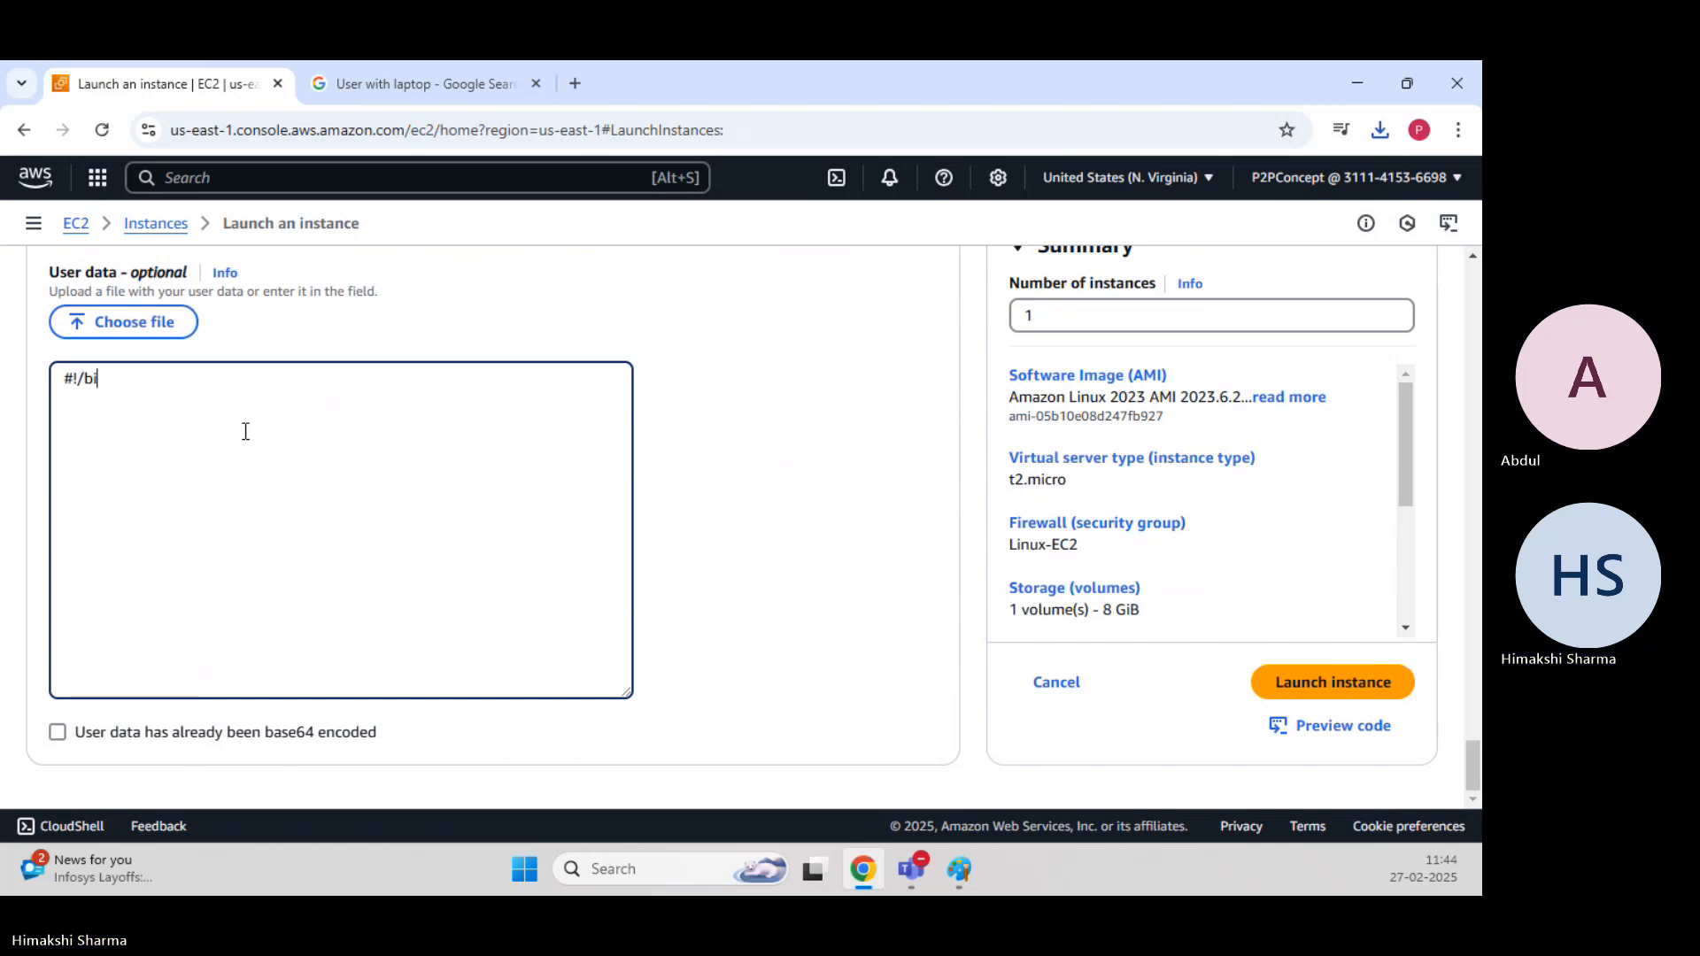
pyautogui.write('n/bash')
pyautogui.press('Return')
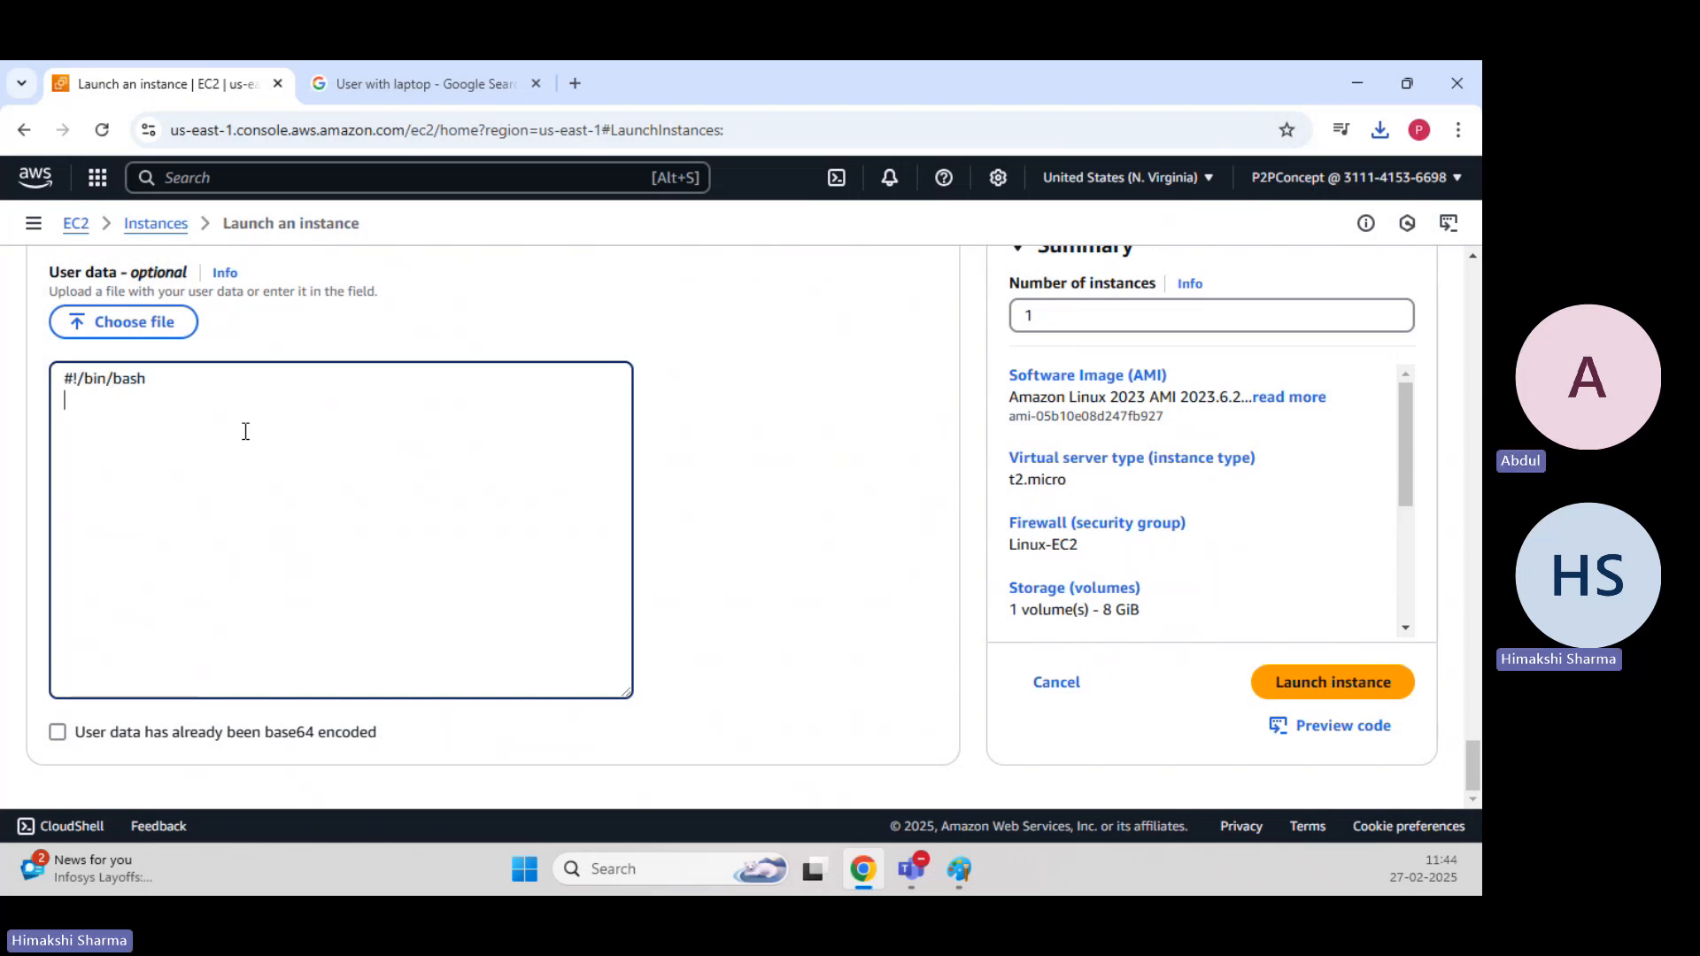
# Add the lines "yum update -y" and "yum install httpd -y" to the user data script.
pyautogui.write('a')
pyautogui.press('BackSpace')
pyautogui.write('yum')
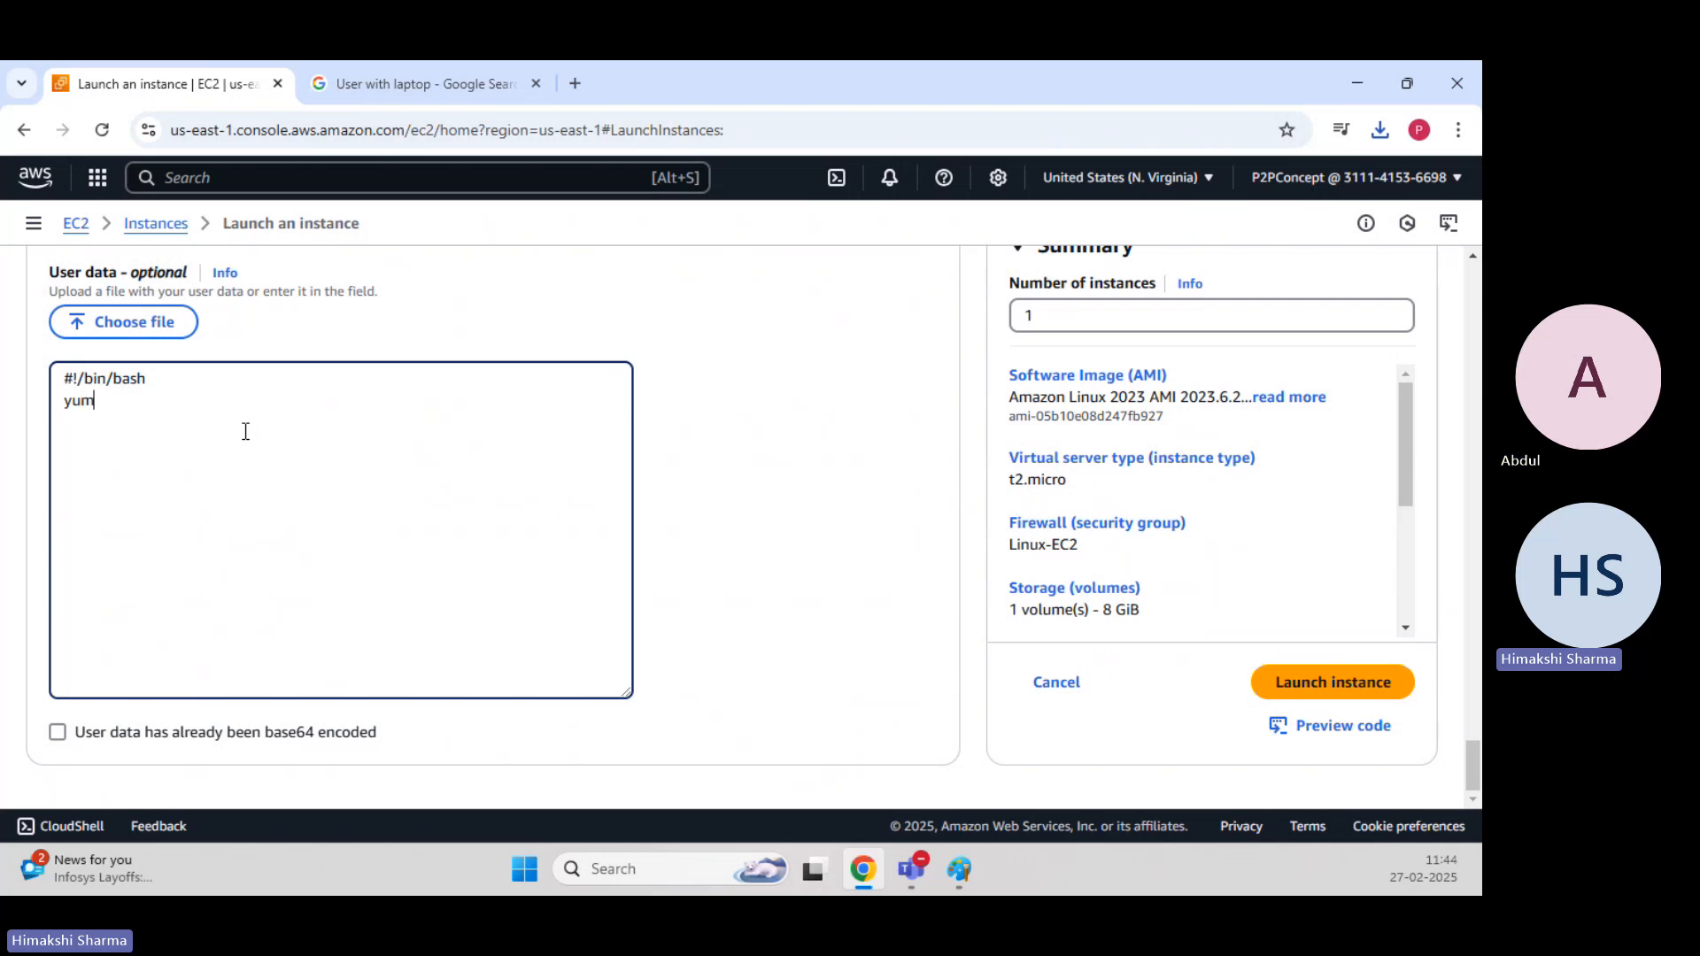
pyautogui.write(' update -y')
pyautogui.press('Return')
pyautogui.write('yum install ')
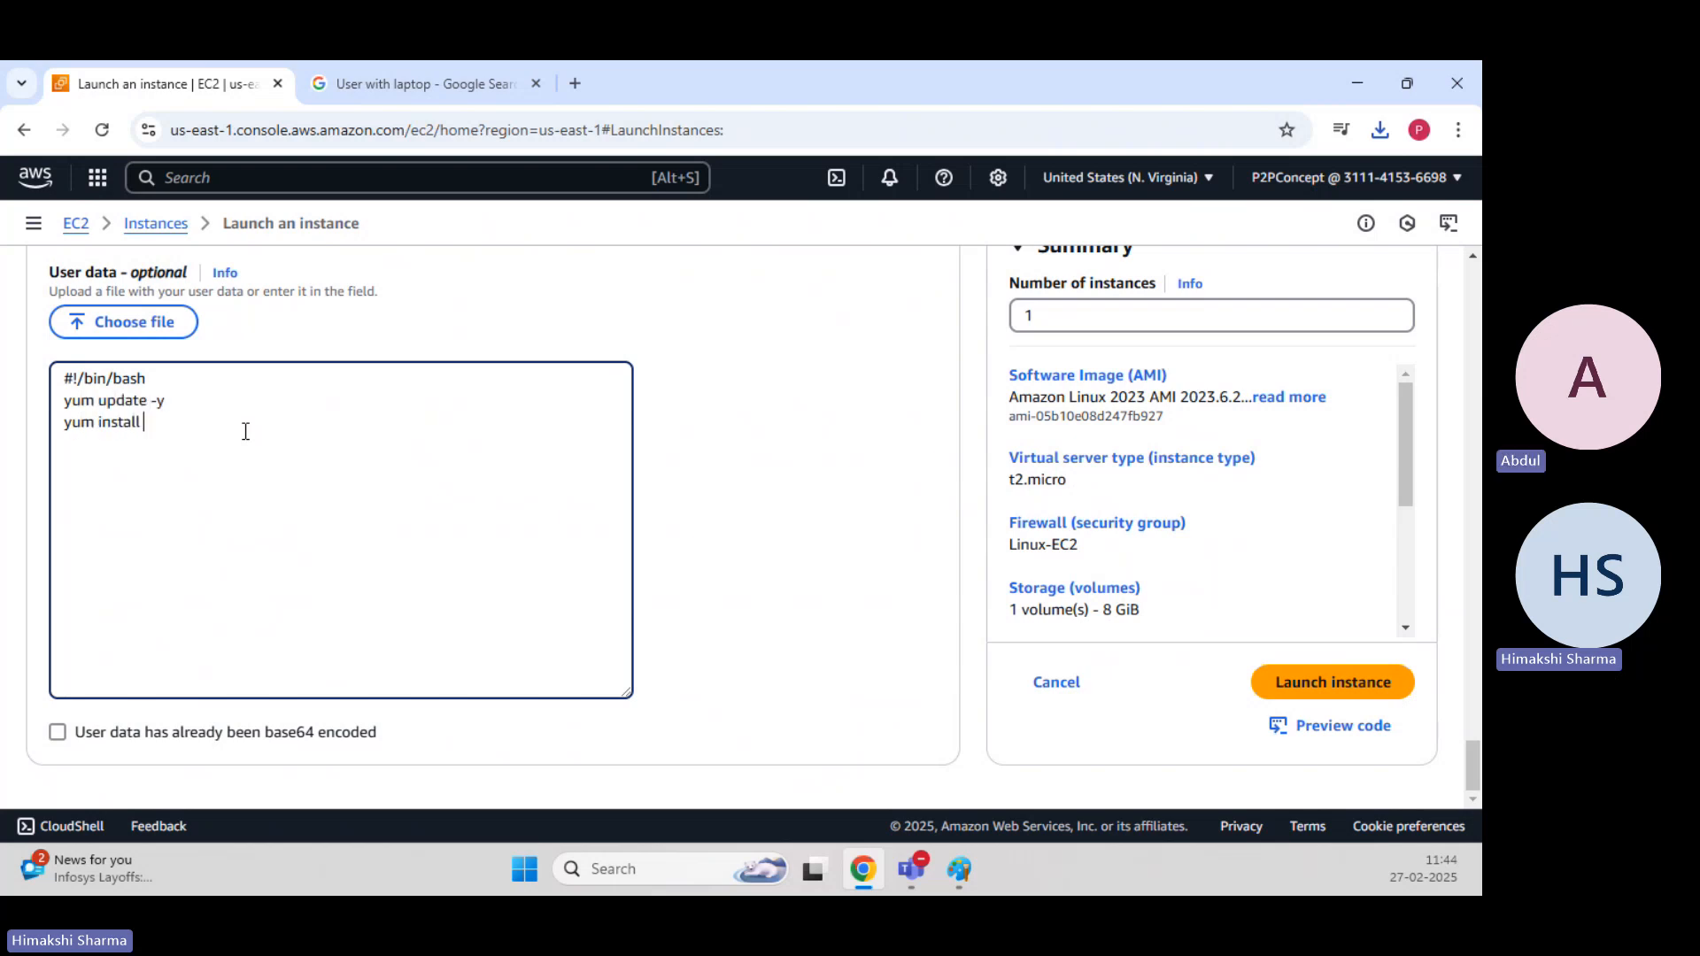
pyautogui.write('httpd -y ')
pyautogui.write('systemc')
pyautogui.write('tl start httpd')
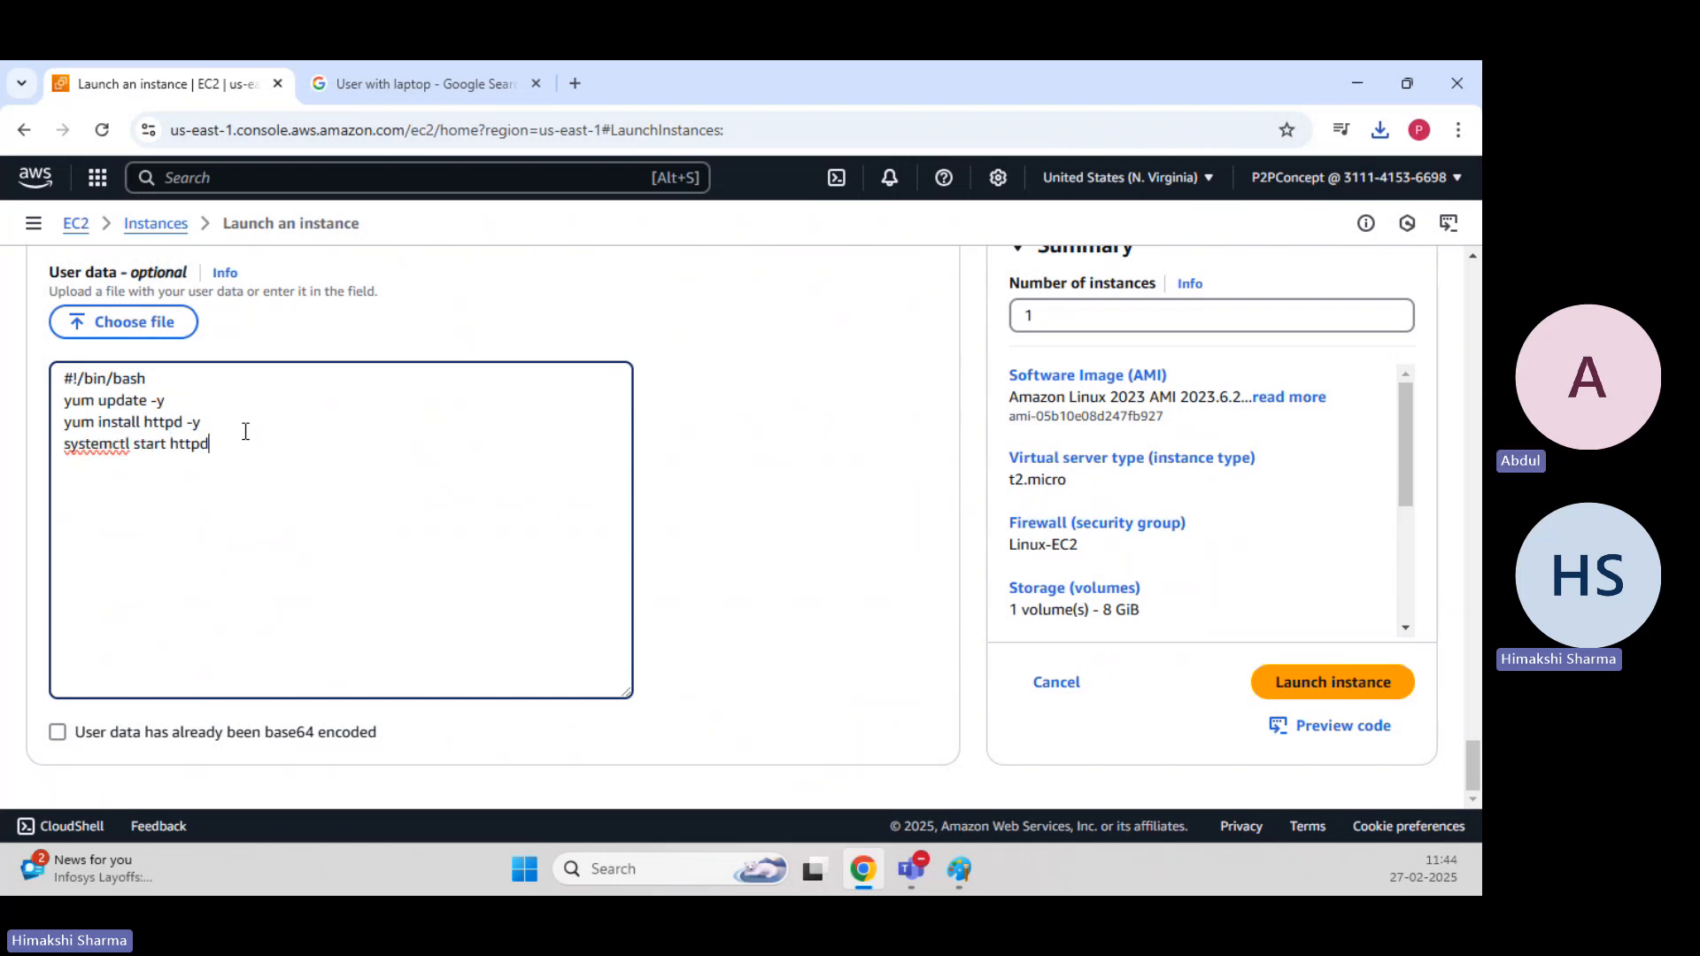
# Add the lines "systemctl start httpd" and "systemctl enable httpd" to the user data script.
pyautogui.press('Return')
pyautogui.write('systemctl enable http')
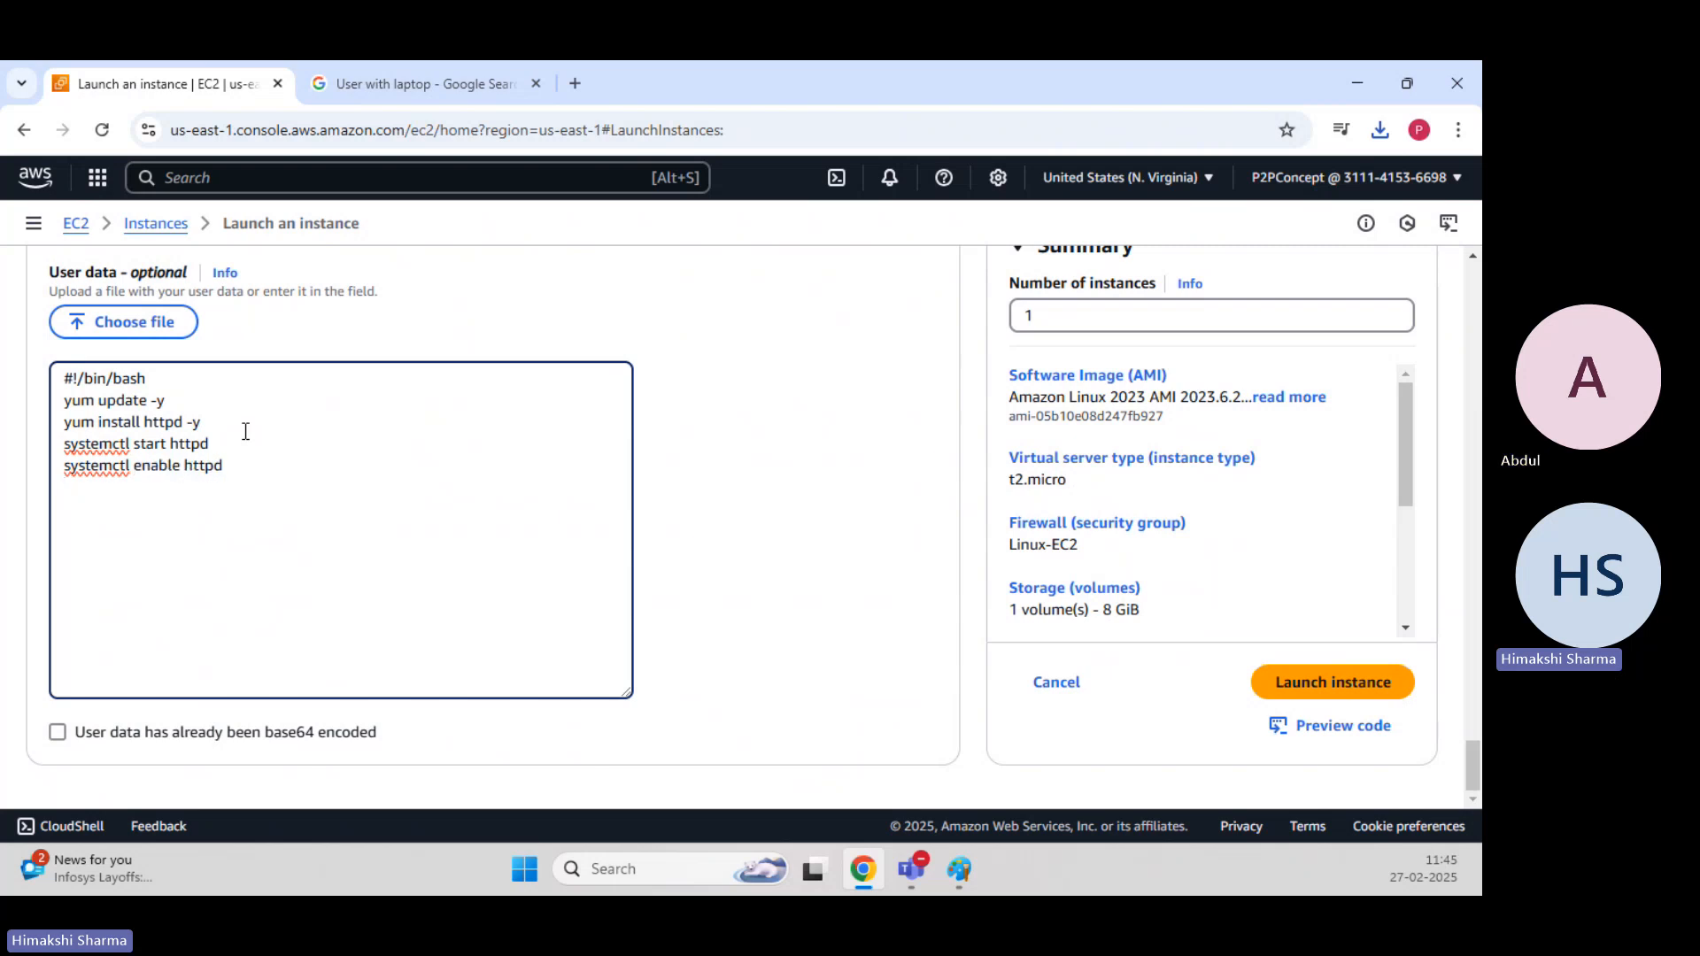
pyautogui.write('d')
pyautogui.press('Return')
# Complete the user data script with the line: echo "Hello, This is a Test Webpage" >> /var/www/html/index.html.
pyautogui.write('echo "Hello, This is a Test W')
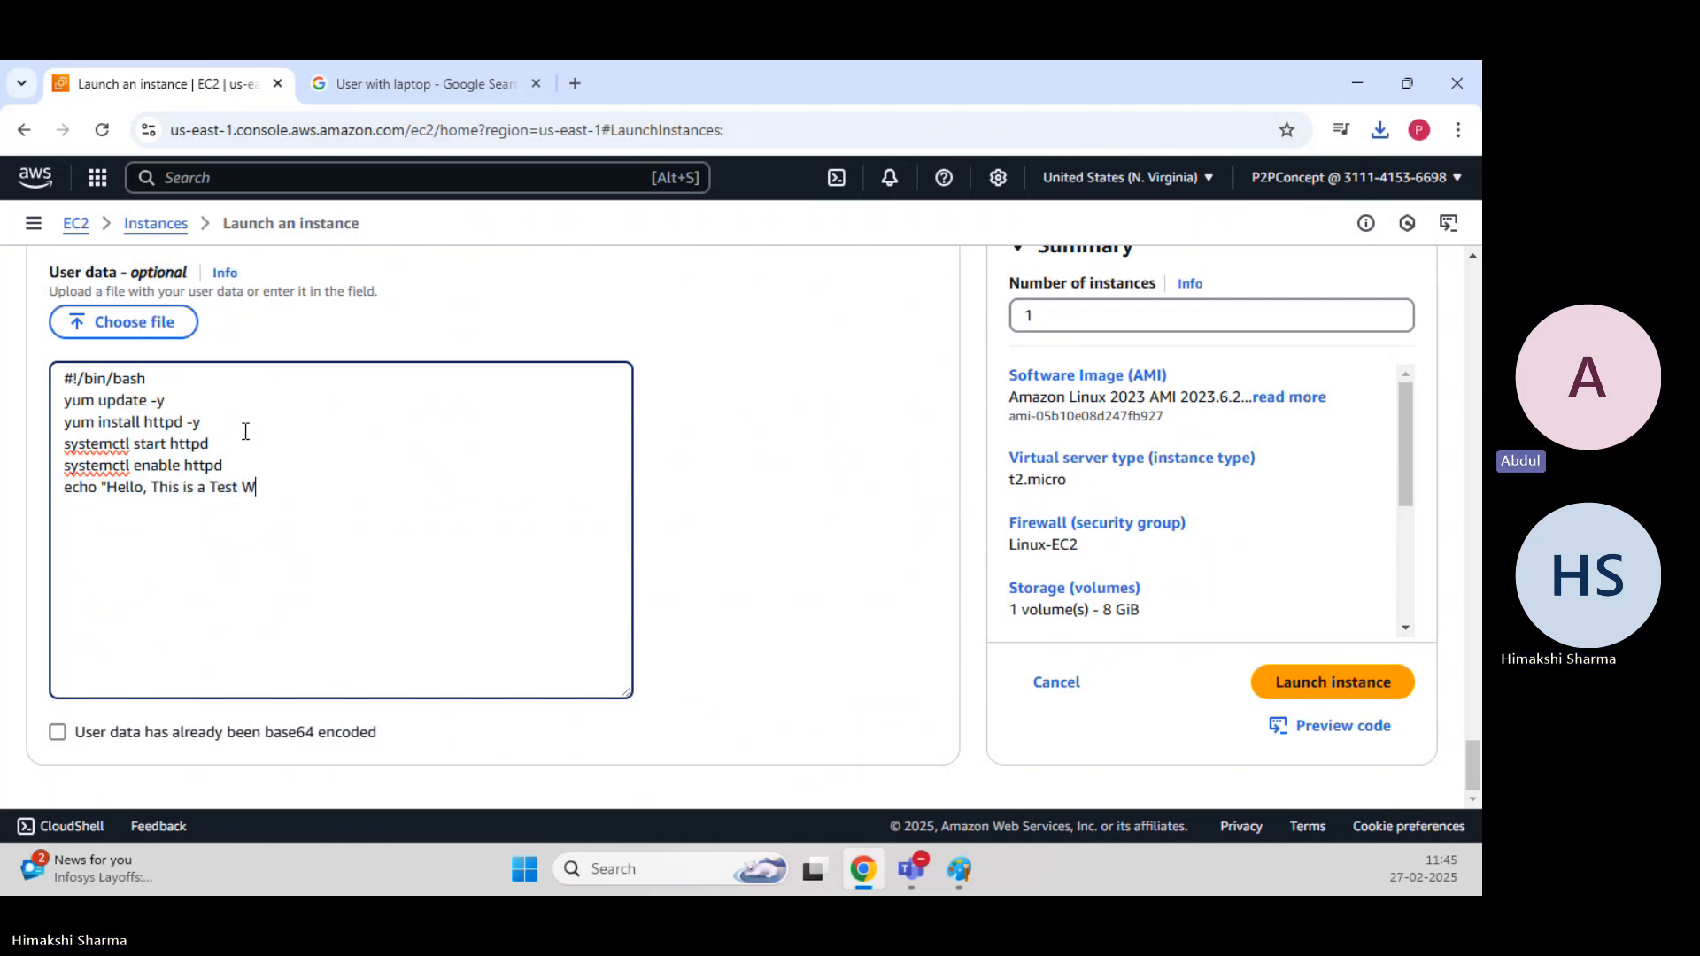
pyautogui.write('ebpage"')
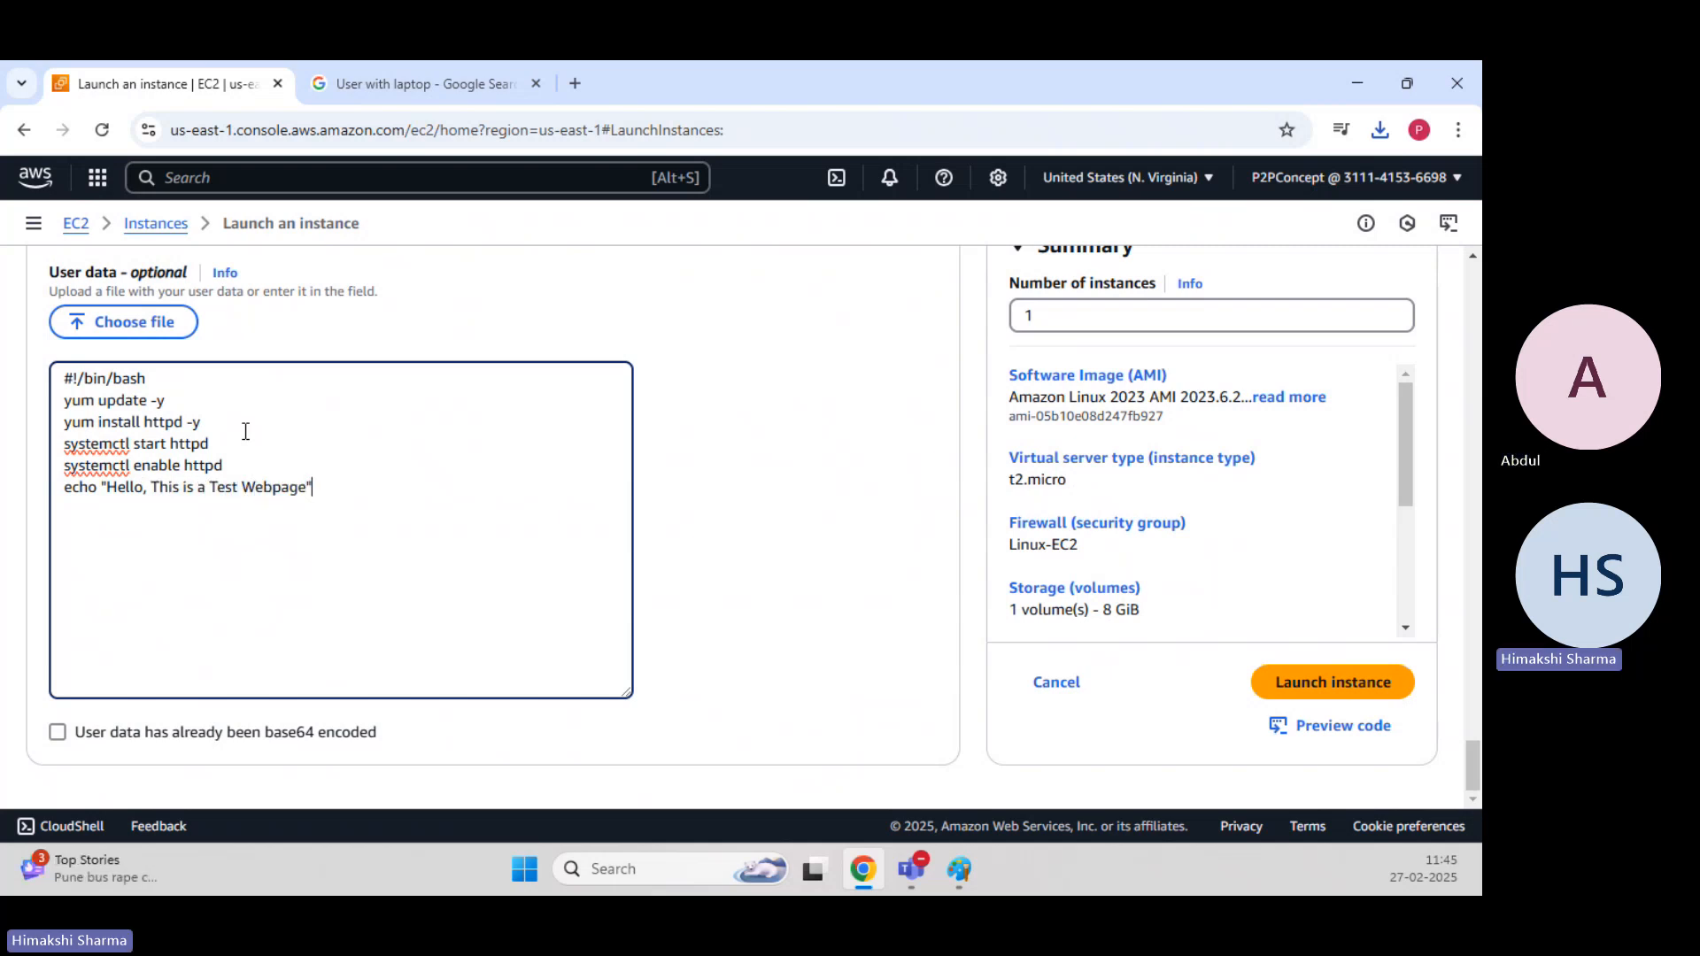
pyautogui.write(' >> /var/w')
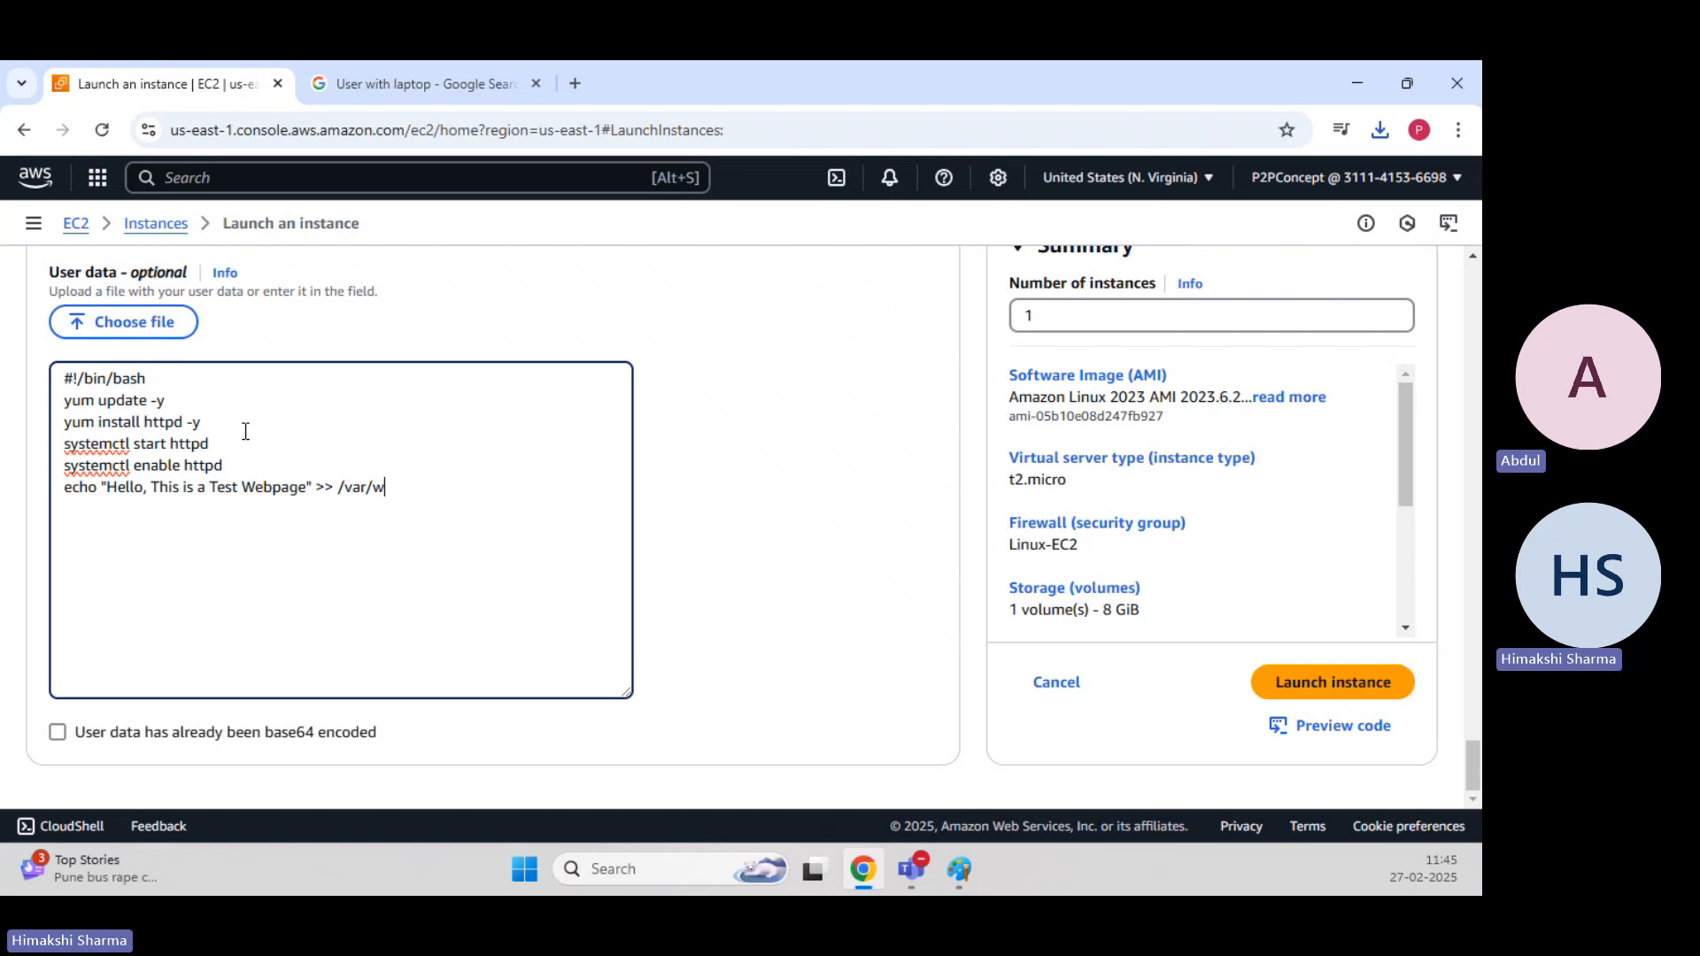
pyautogui.write('ww/html/')
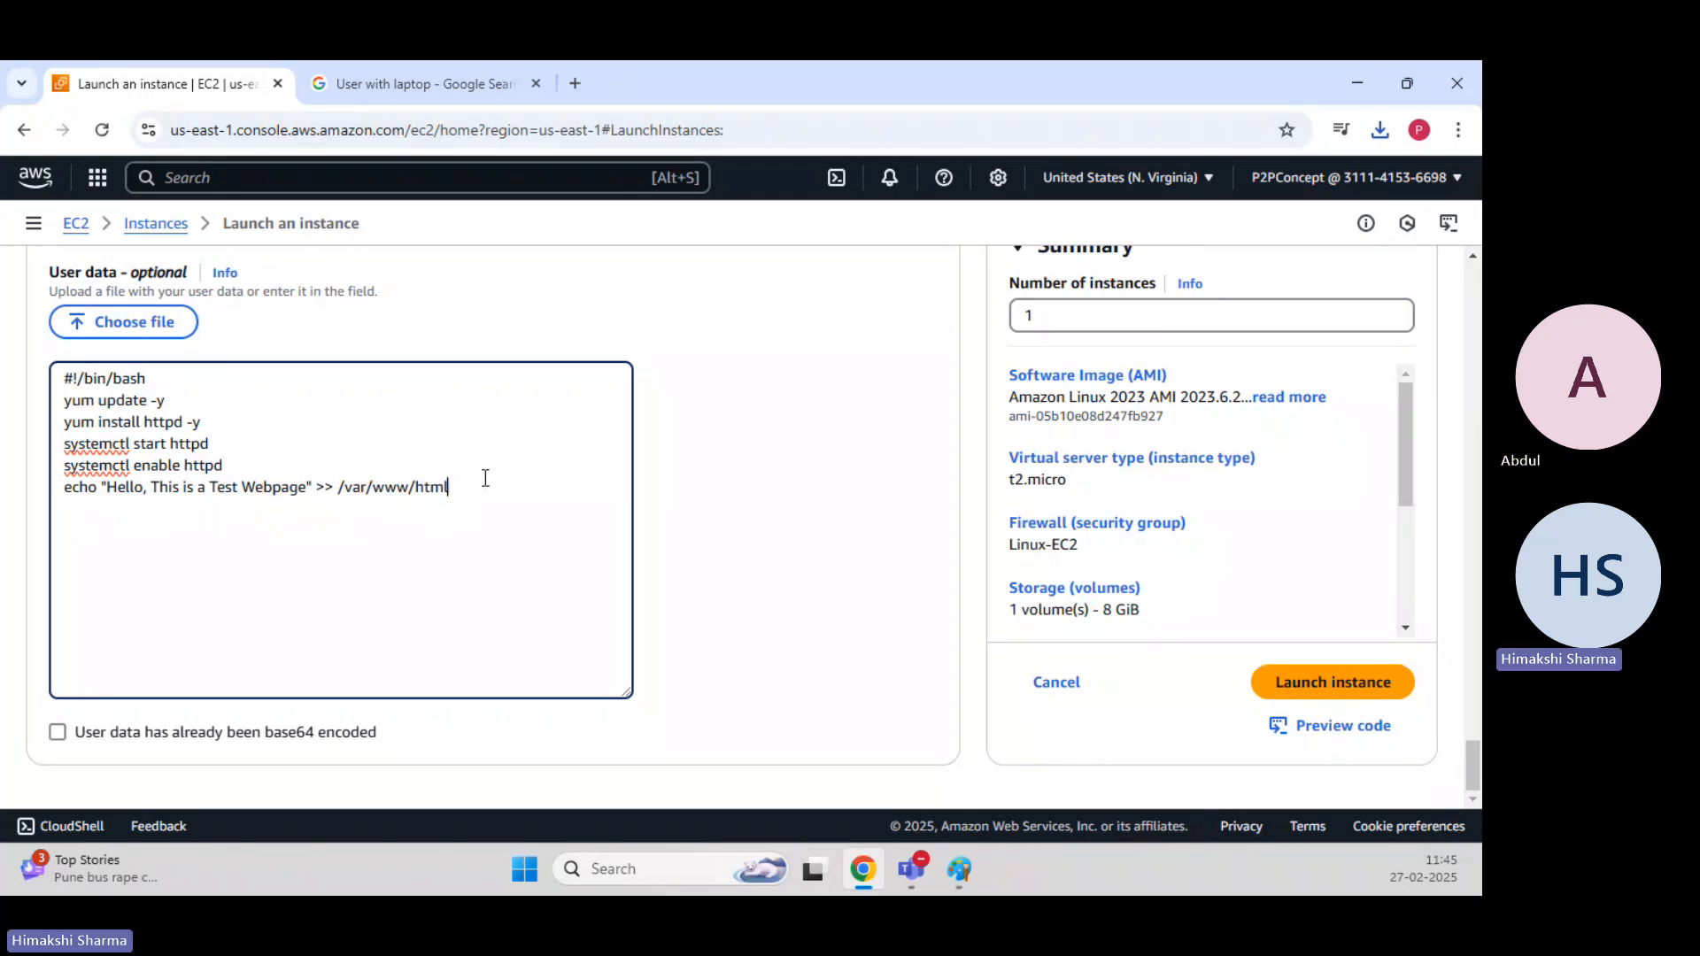
pyautogui.write('index.html')
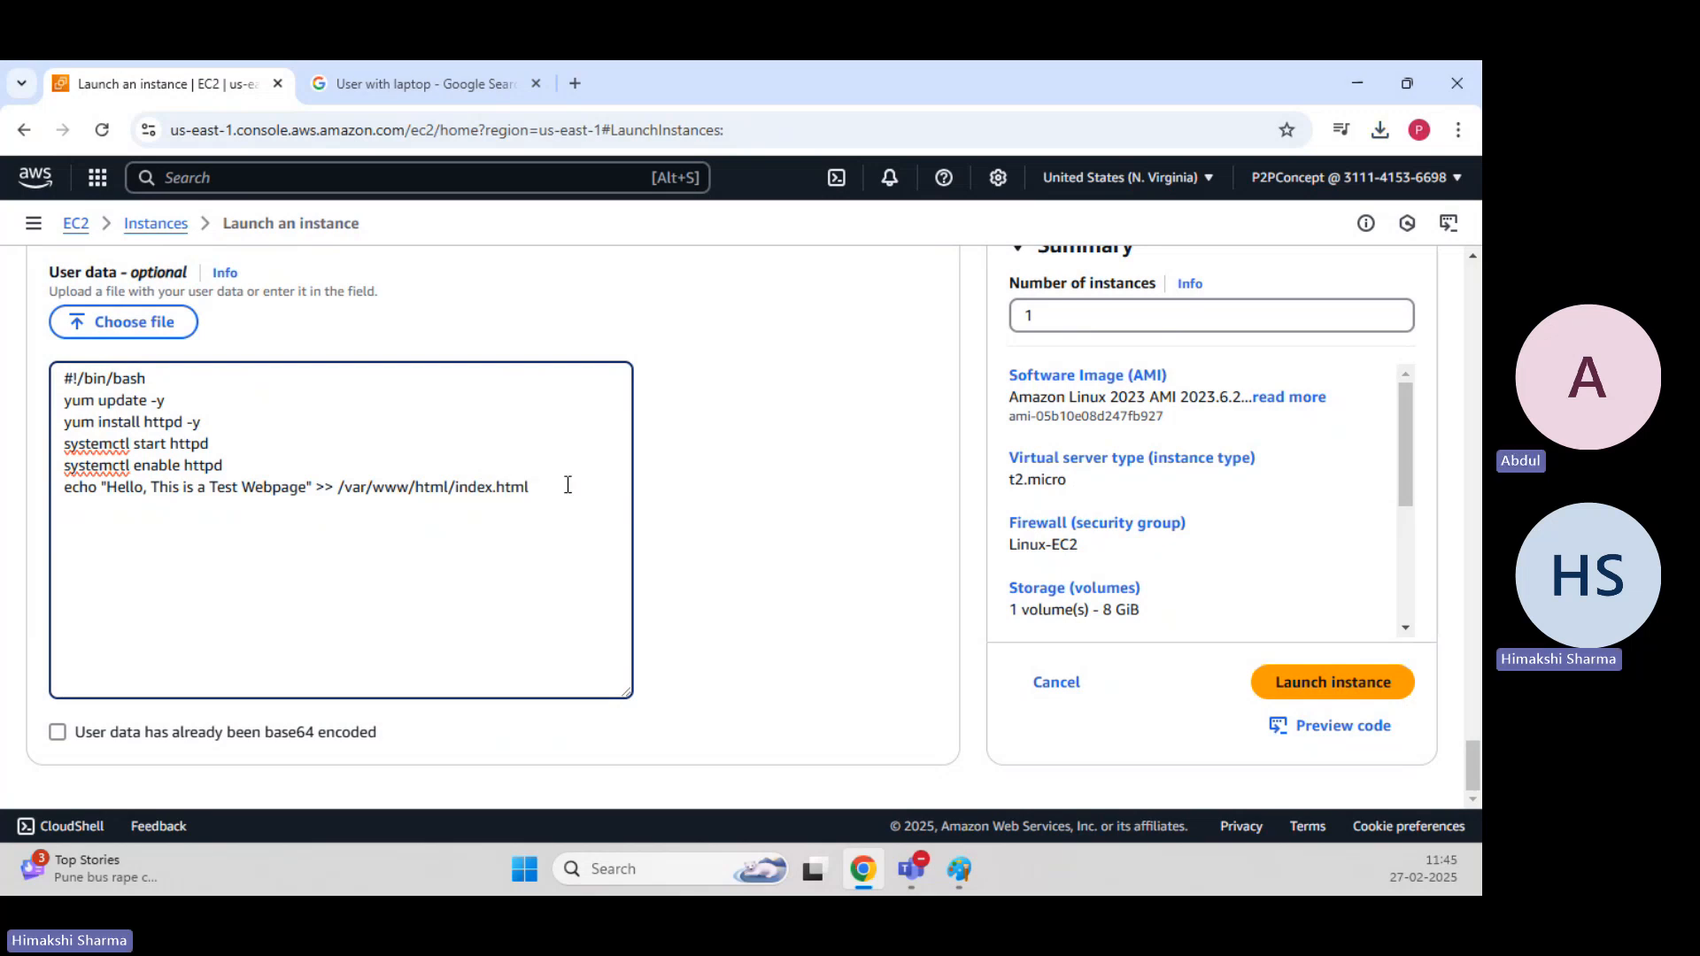
pyautogui.click(686, 486)
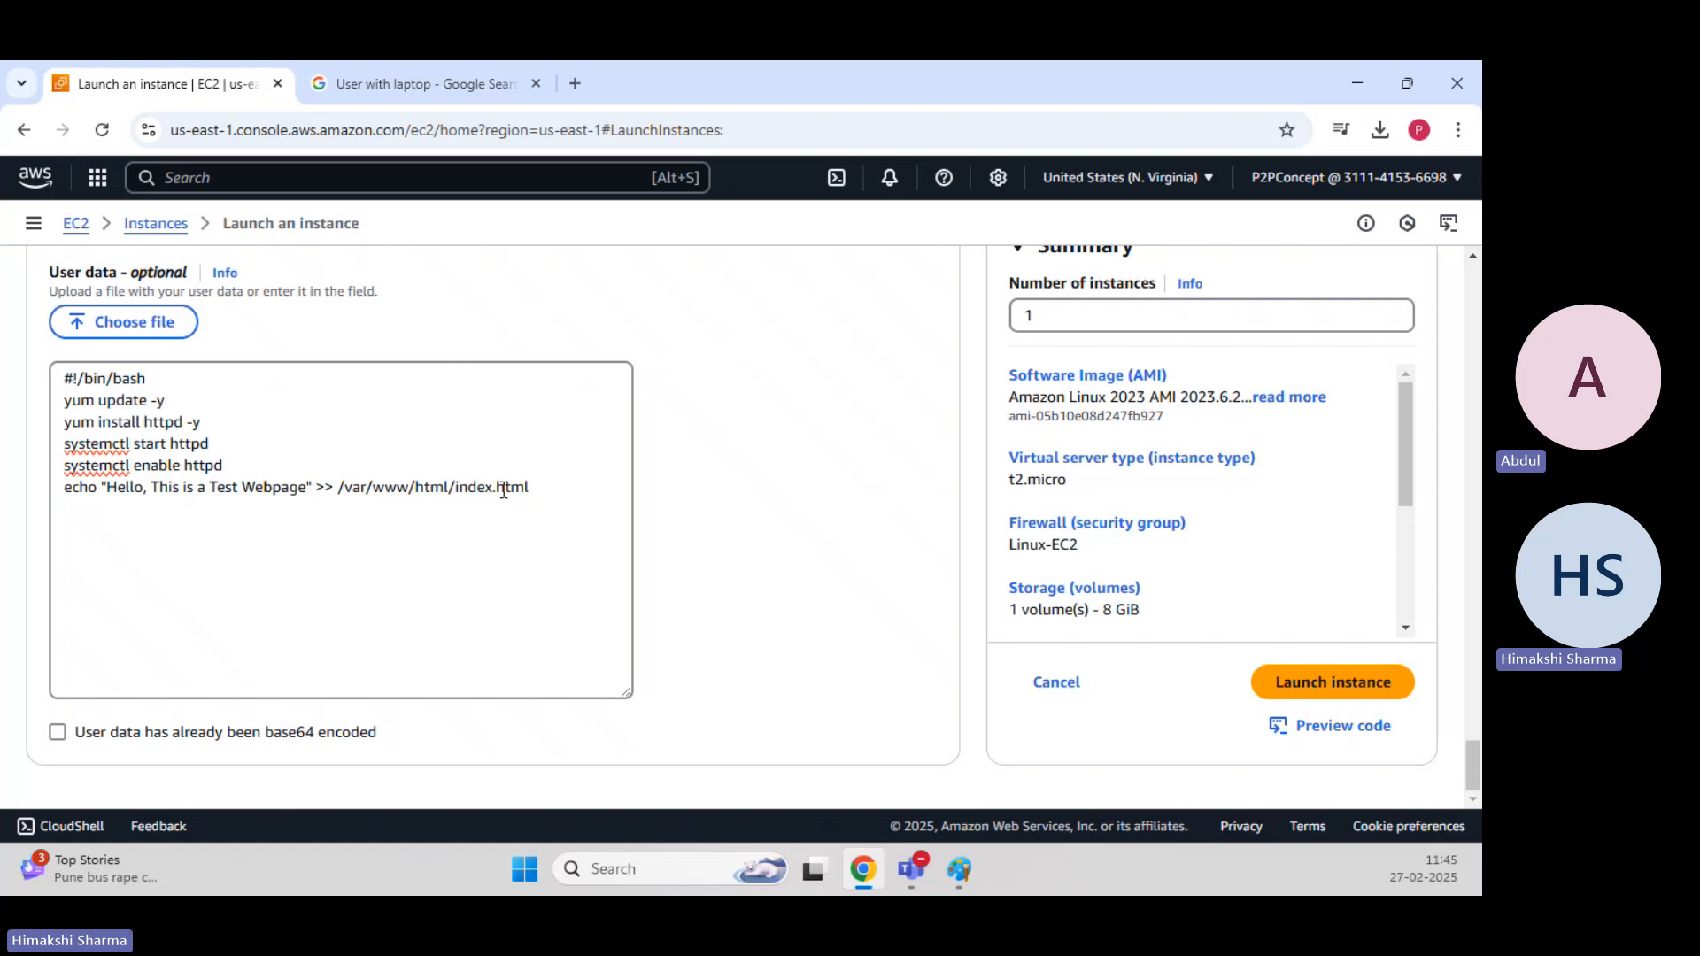
pyautogui.click(537, 486)
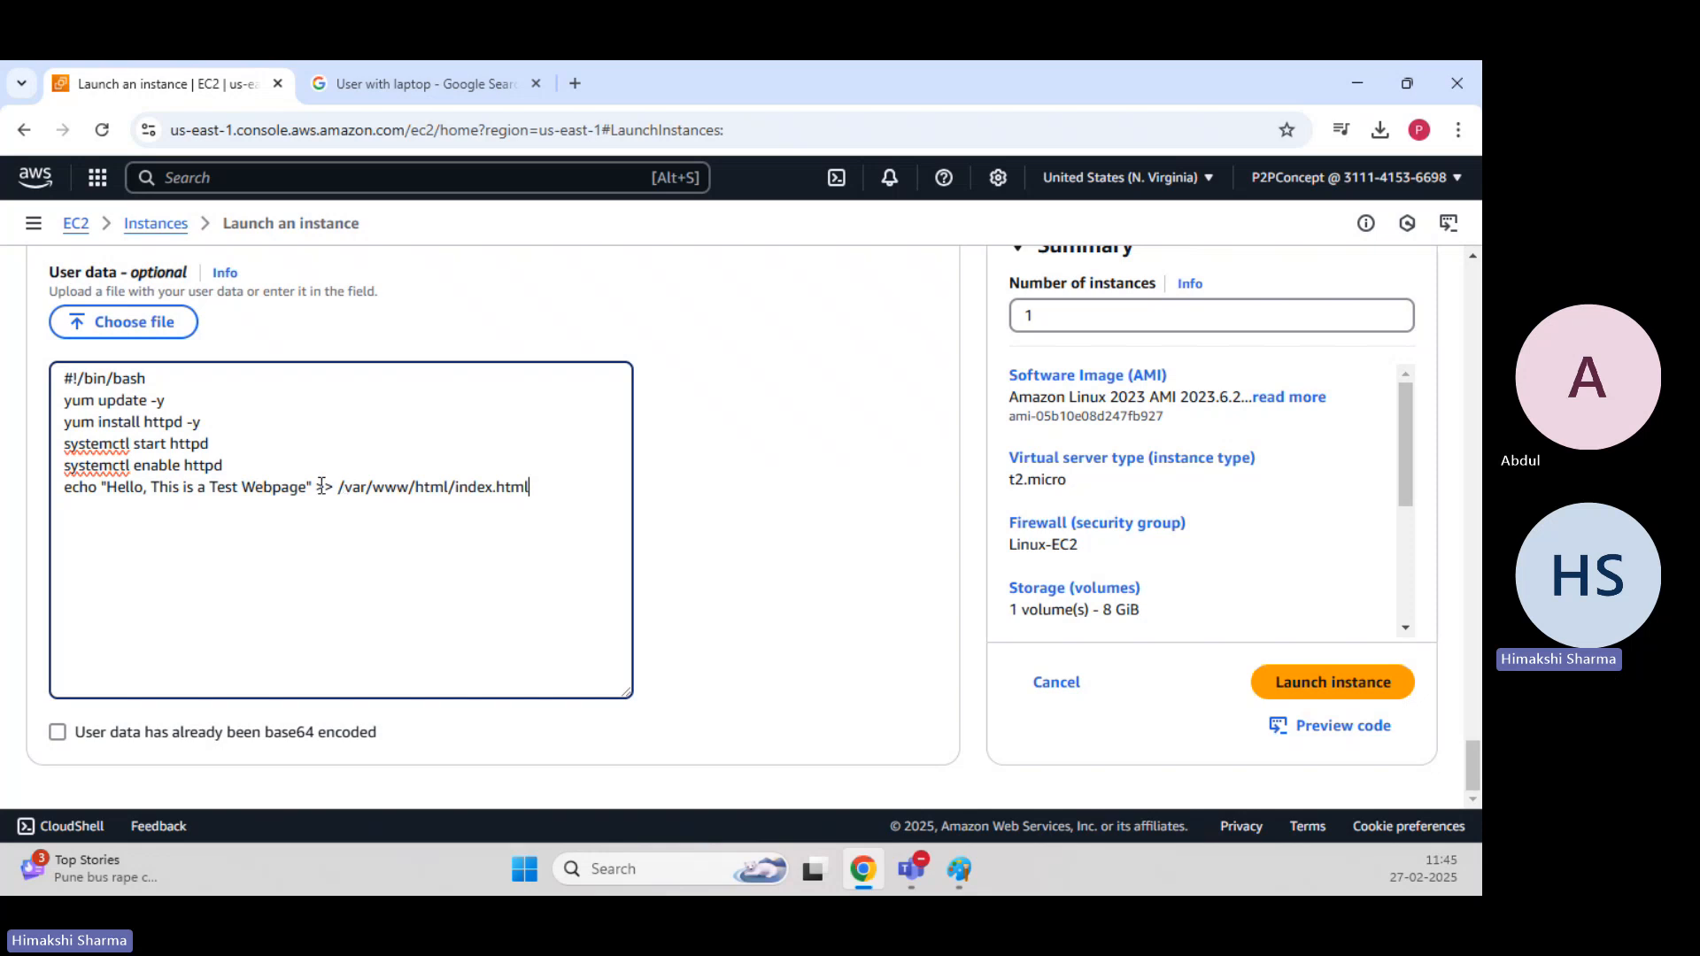
pyautogui.moveTo(467, 487); pyautogui.dragTo(546, 487)
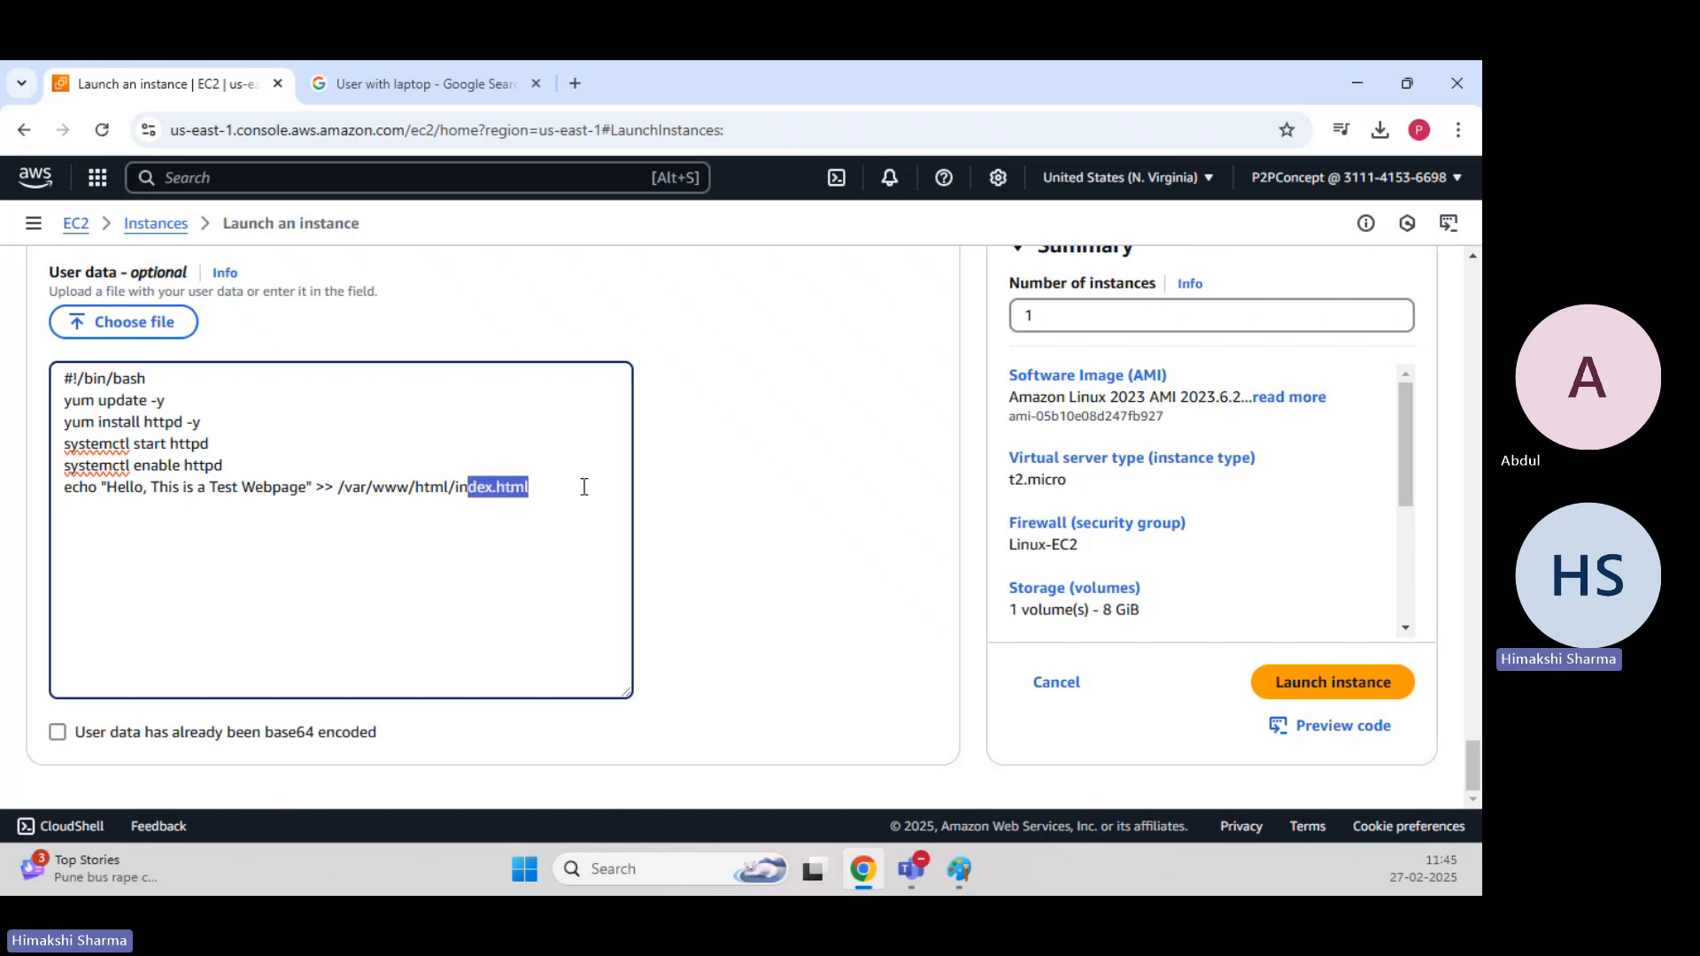
pyautogui.click(836, 492)
pyautogui.moveTo(310, 486); pyautogui.dragTo(144, 488)
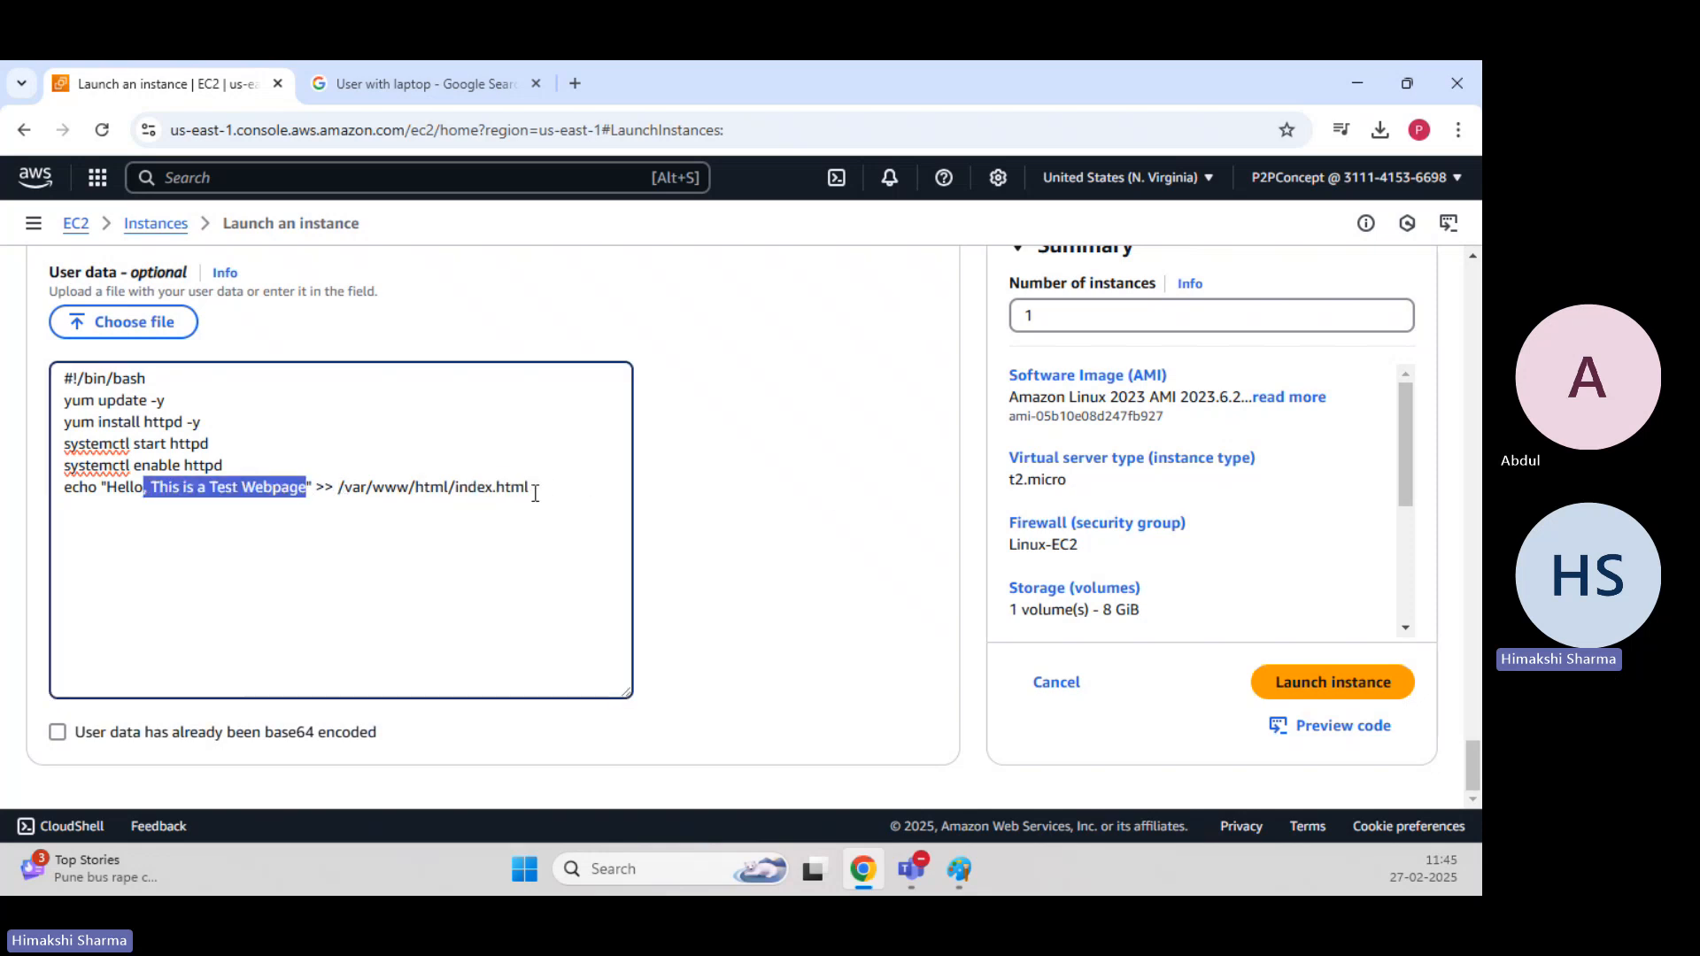
pyautogui.click(794, 492)
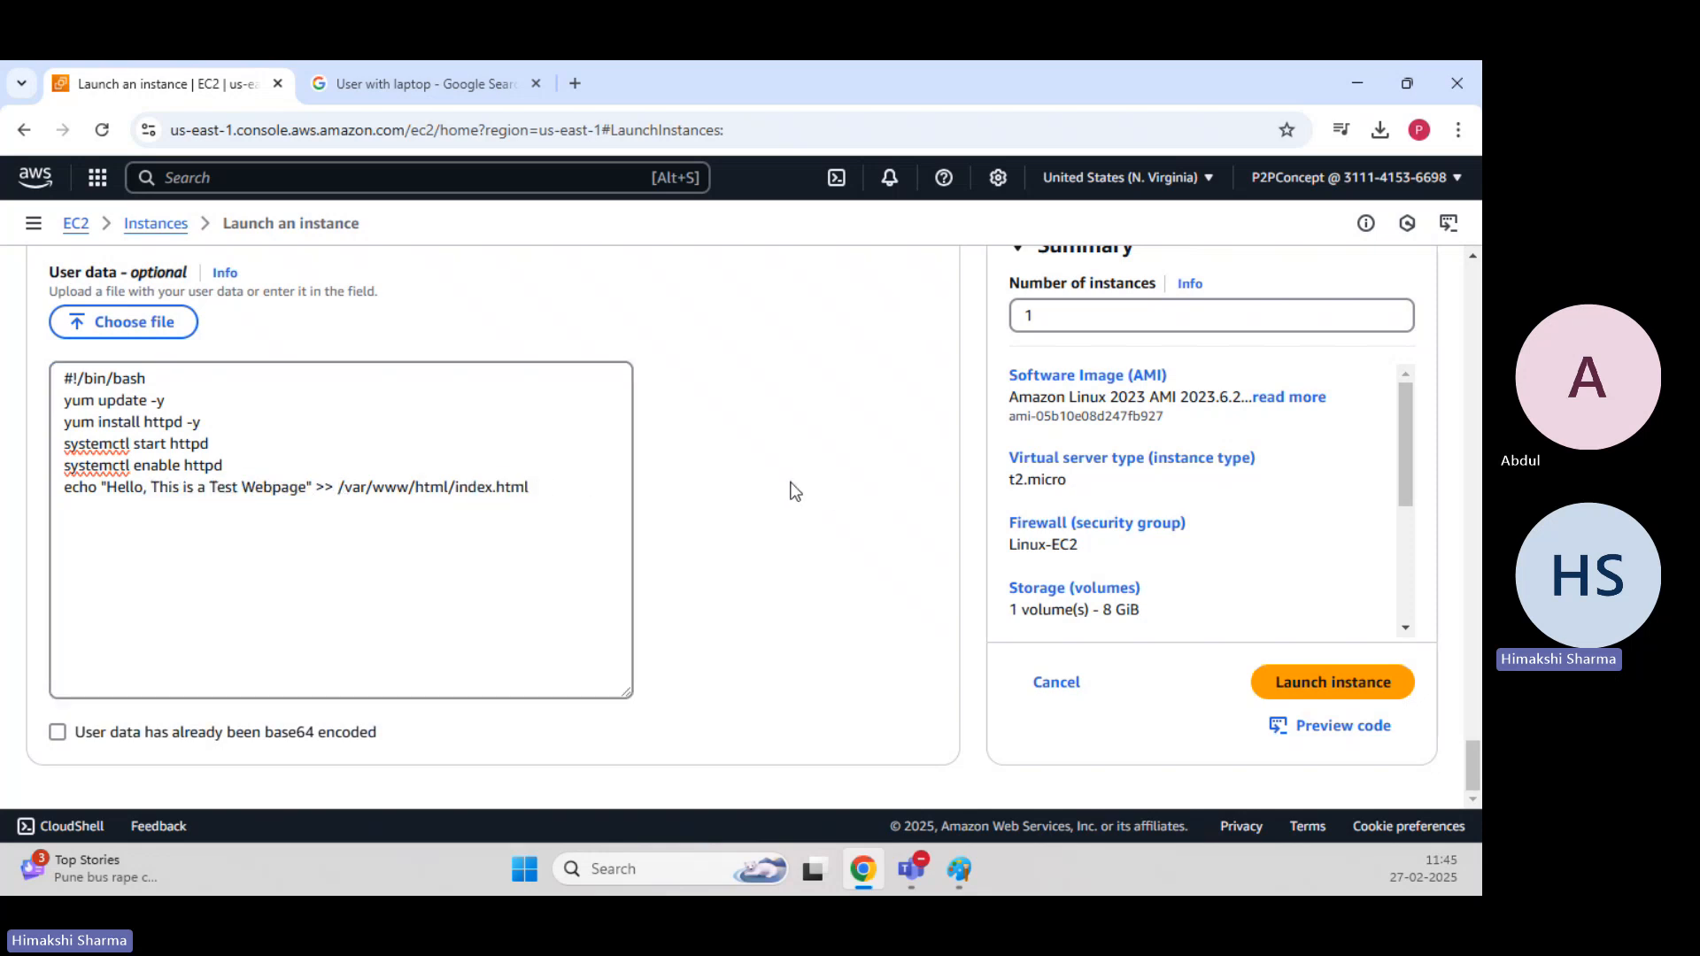
# Launch the configured instance and go back to the list of EC2 instances.
pyautogui.click(1382, 695)
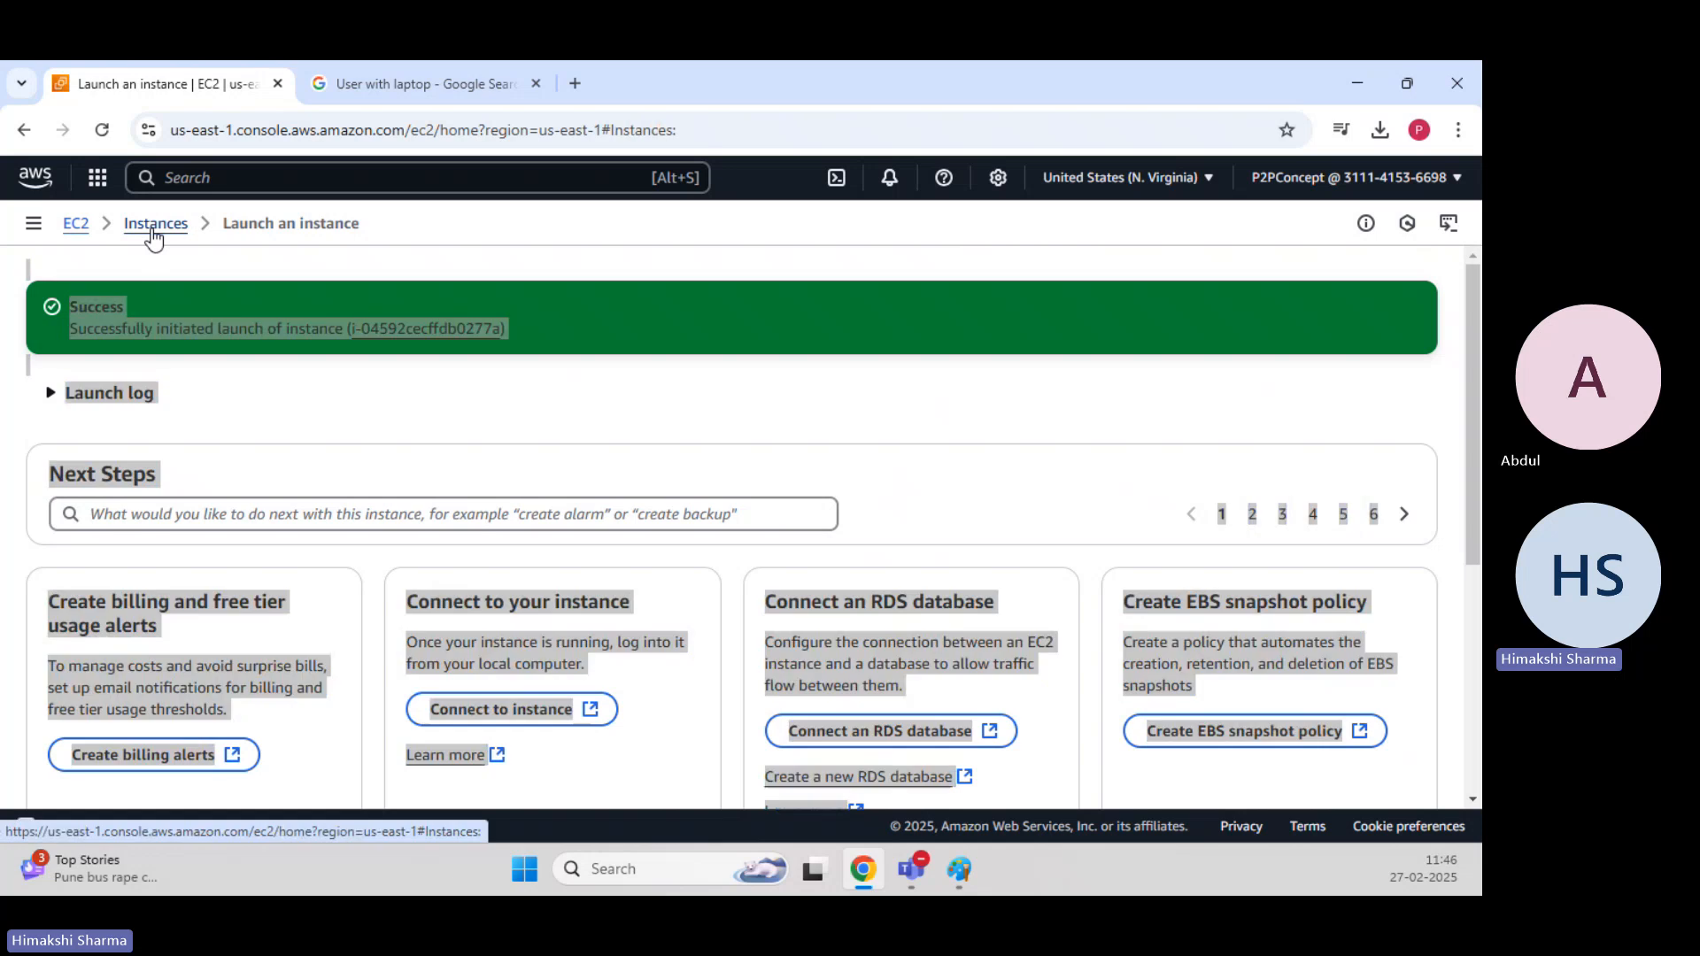
pyautogui.click(153, 227)
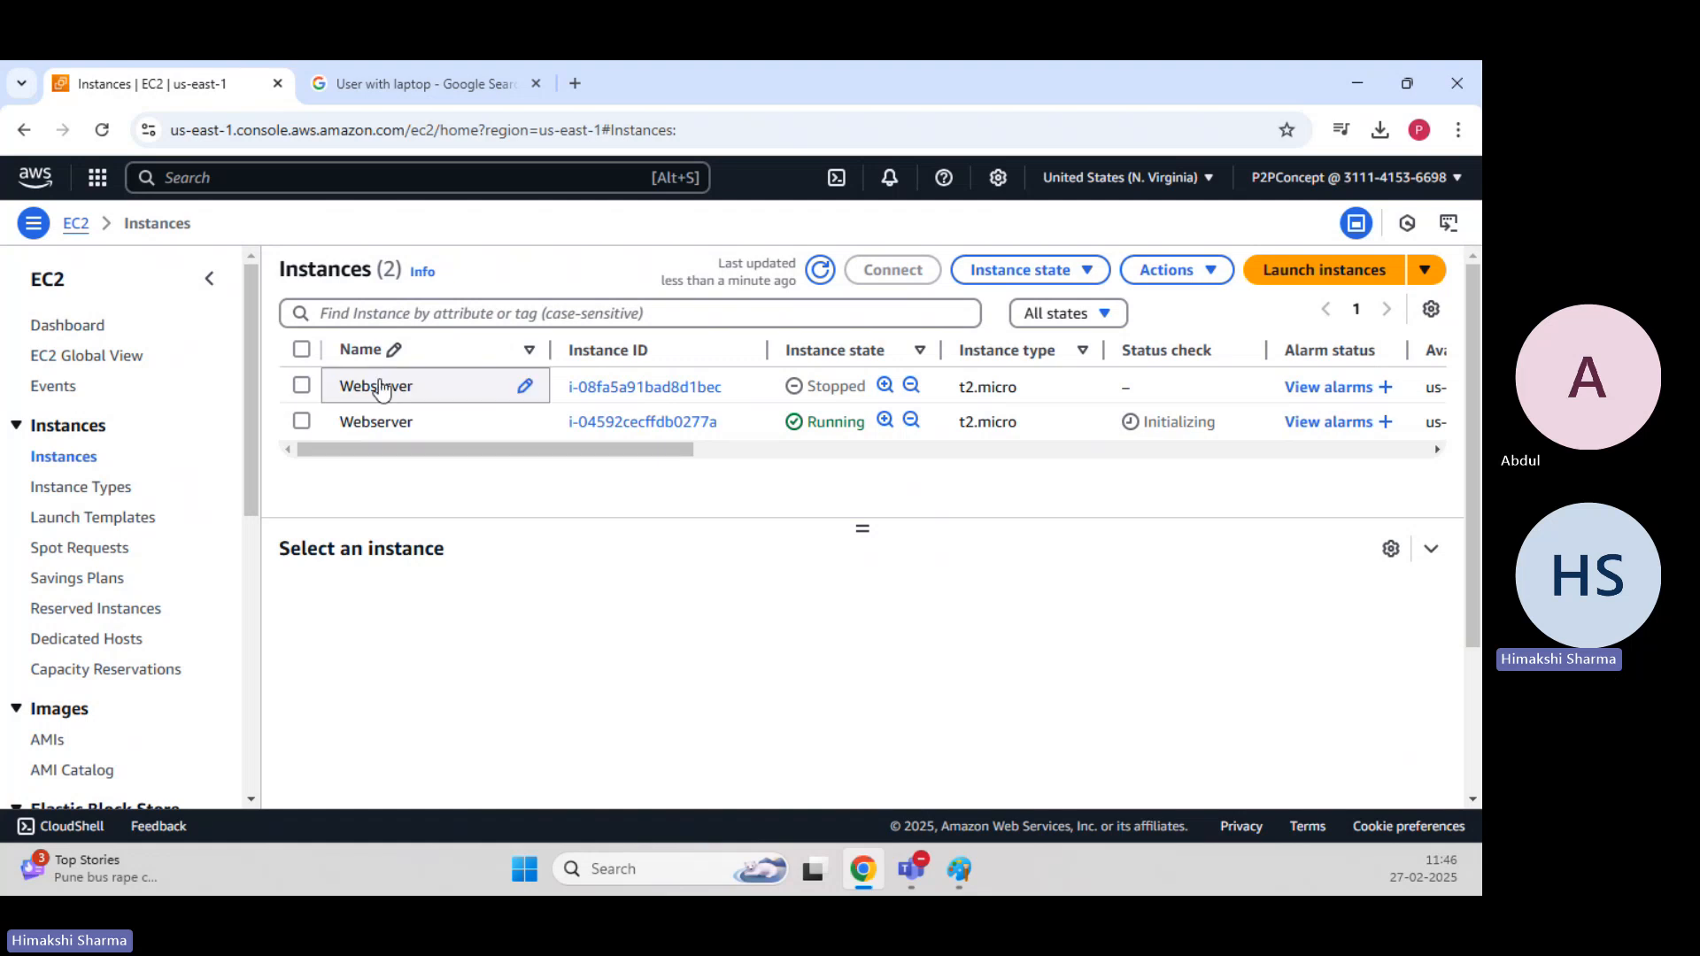
# Terminate the stopped Webserver instance and confirm its deletion.
pyautogui.click(302, 387)
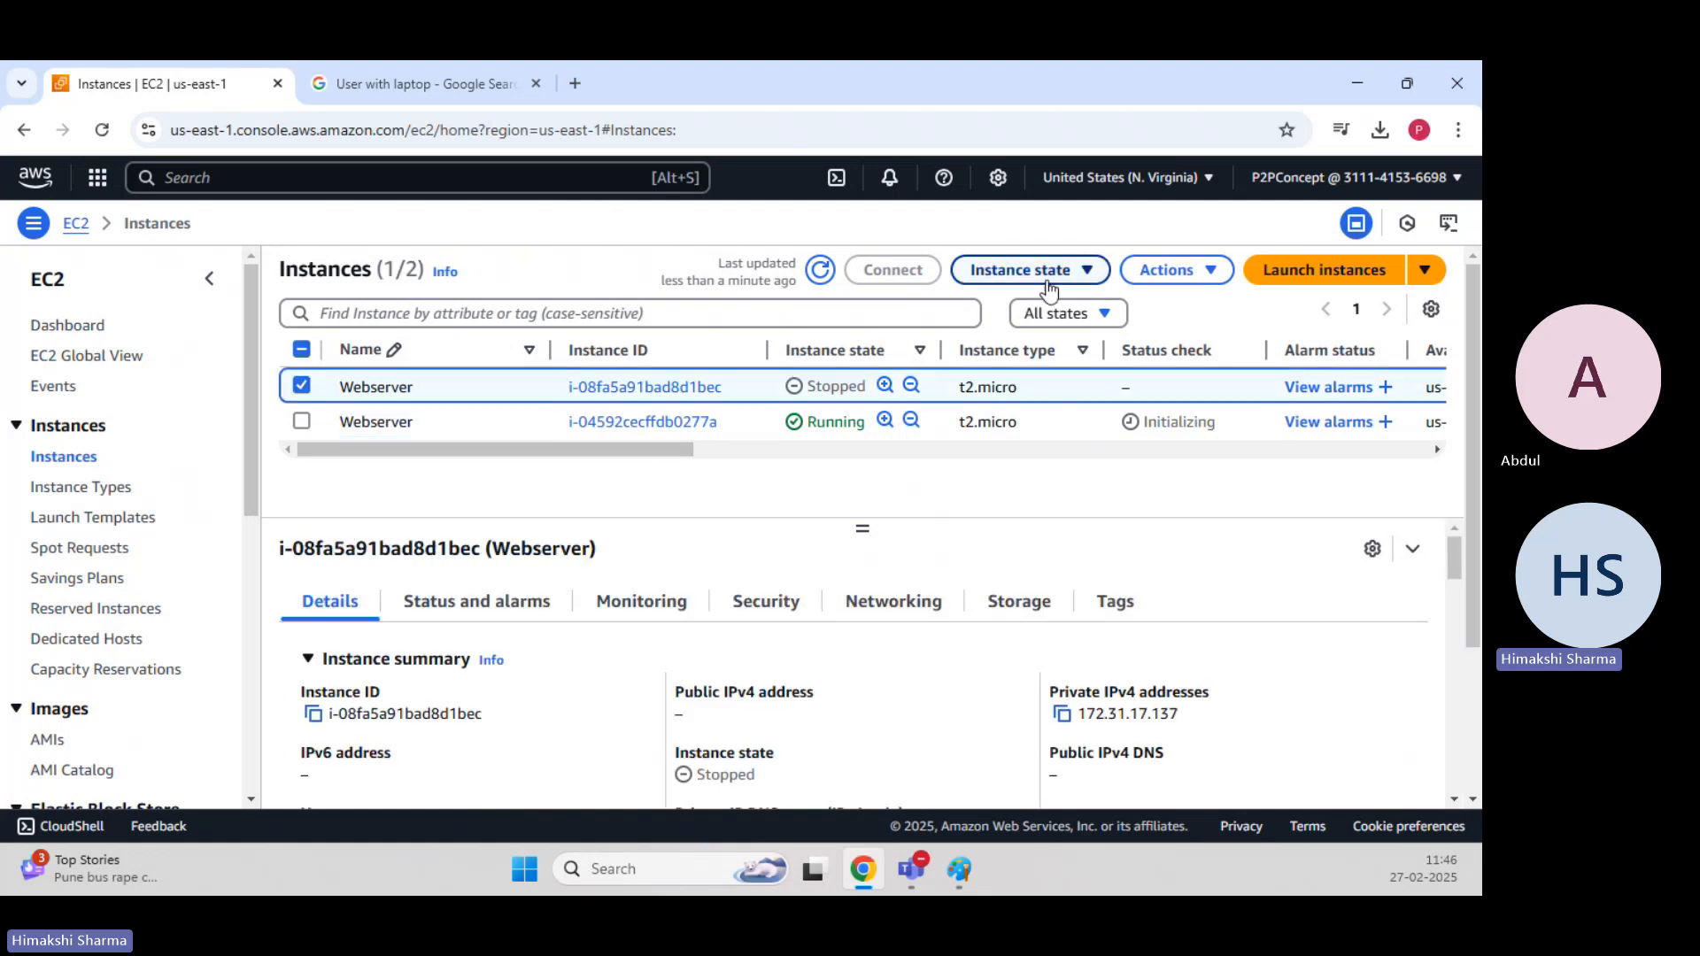
pyautogui.click(1027, 270)
pyautogui.click(1063, 439)
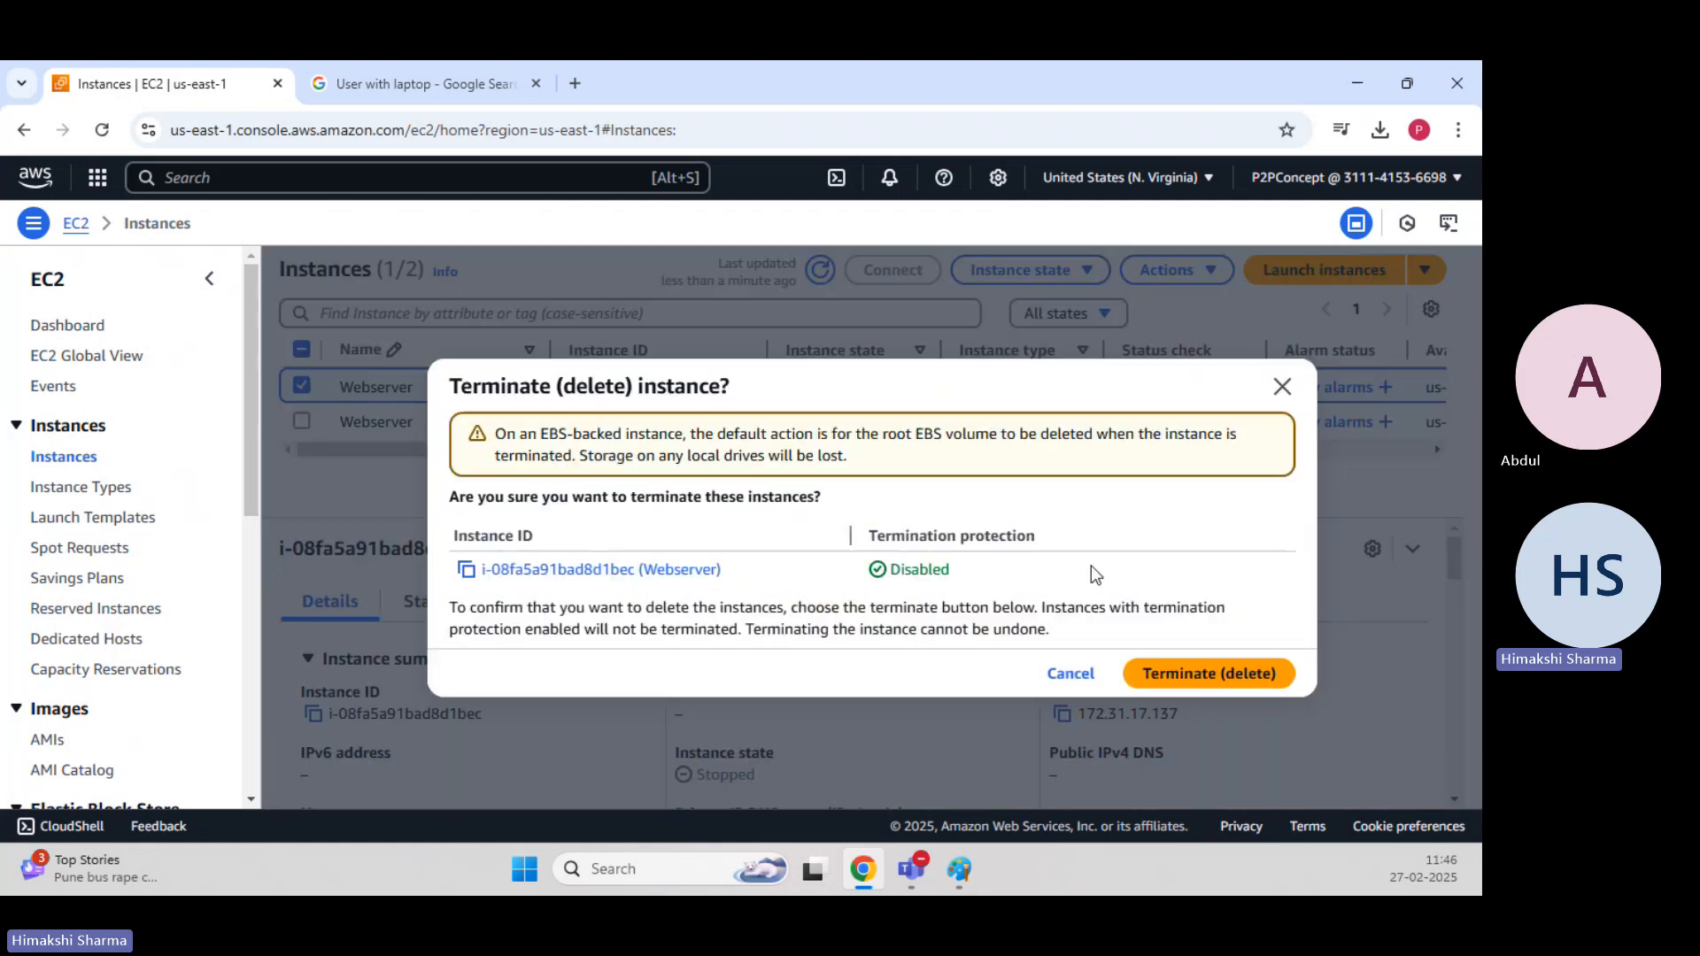
pyautogui.click(1199, 672)
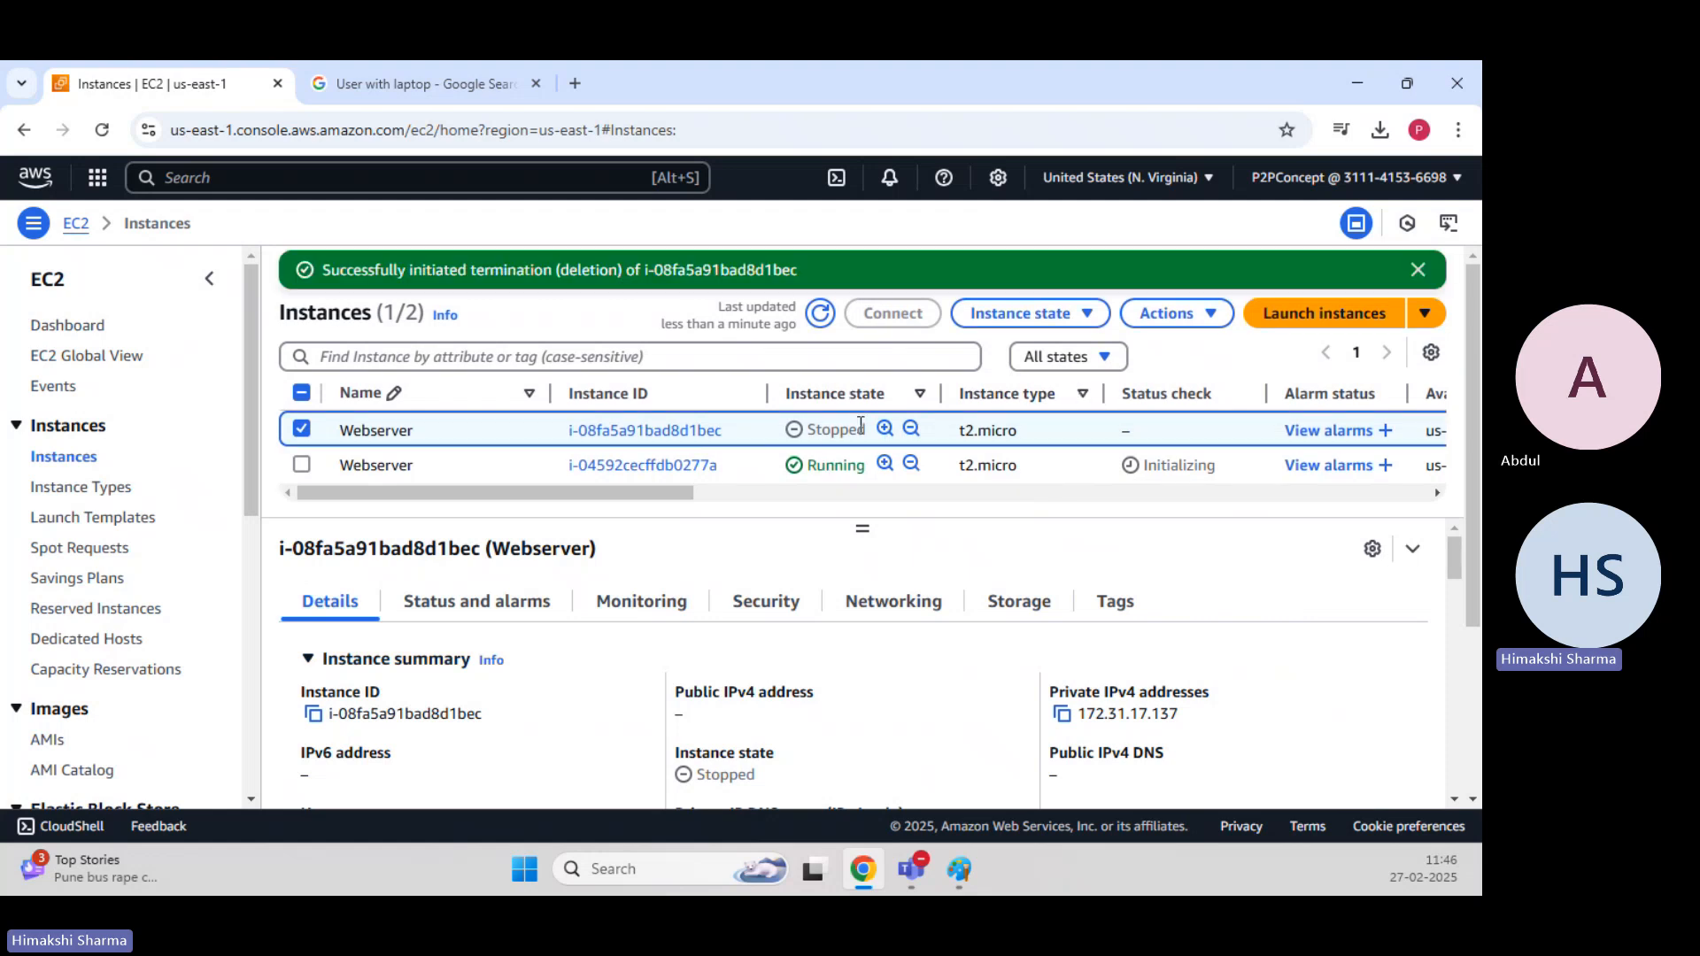
# Widen the Instance state column in the instances list so the terminated instance's full status can be read.
pyautogui.moveTo(807, 430); pyautogui.dragTo(891, 432)
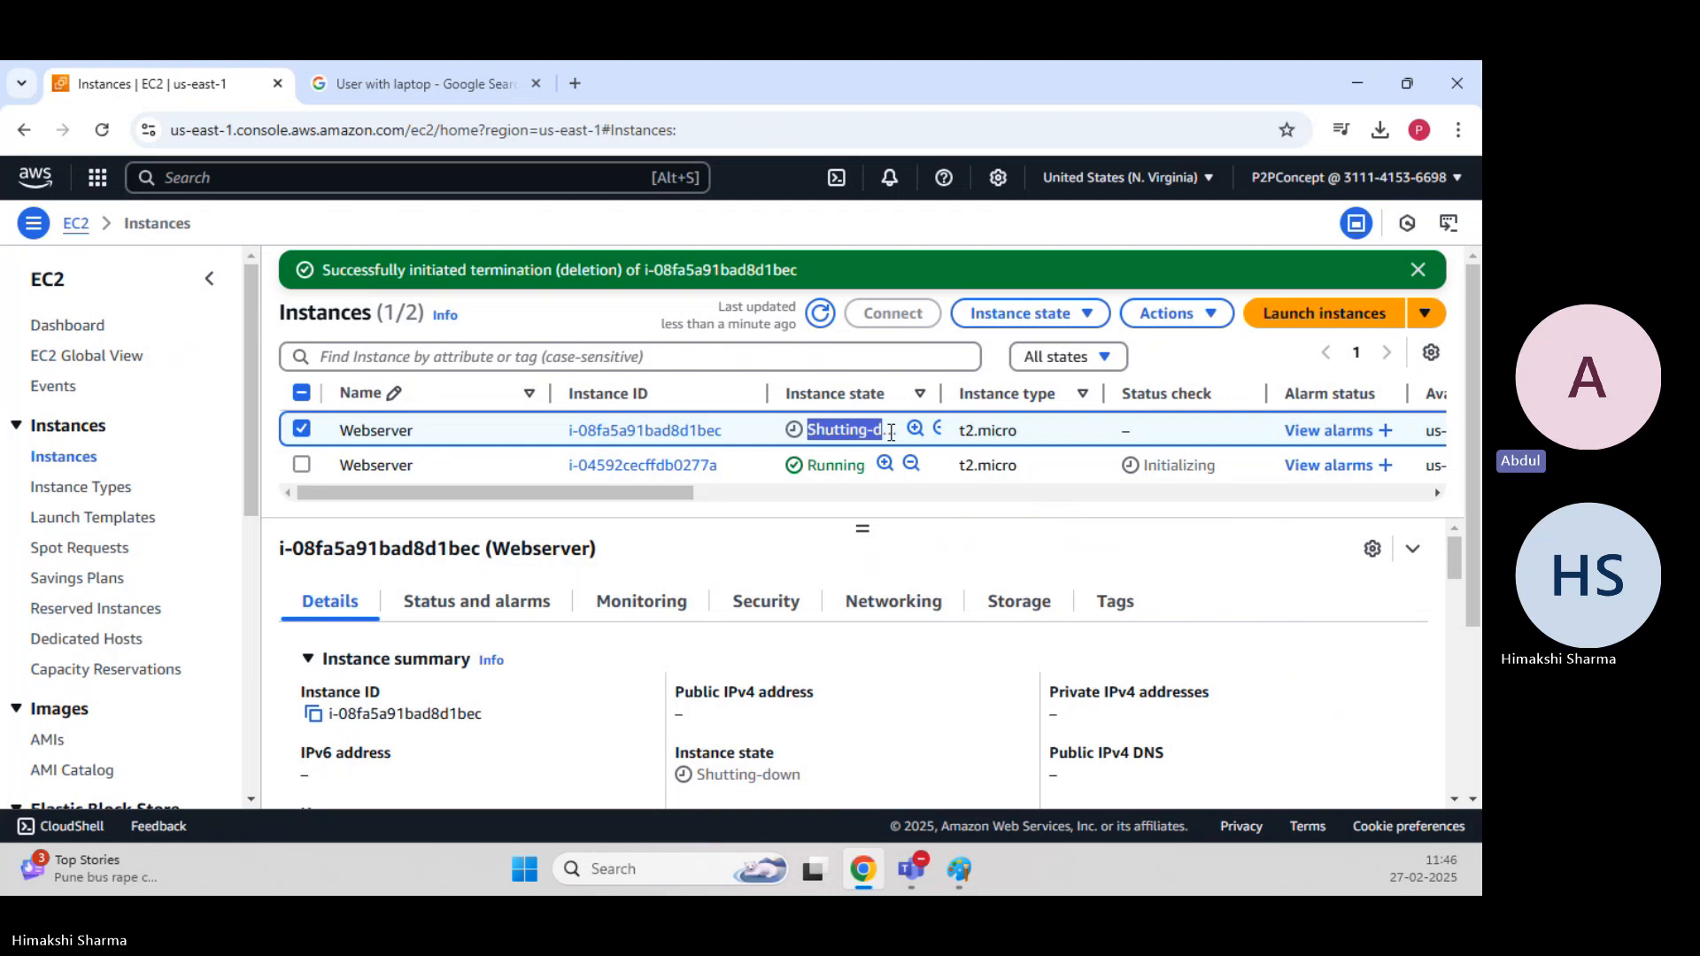
pyautogui.moveTo(940, 393); pyautogui.dragTo(996, 393)
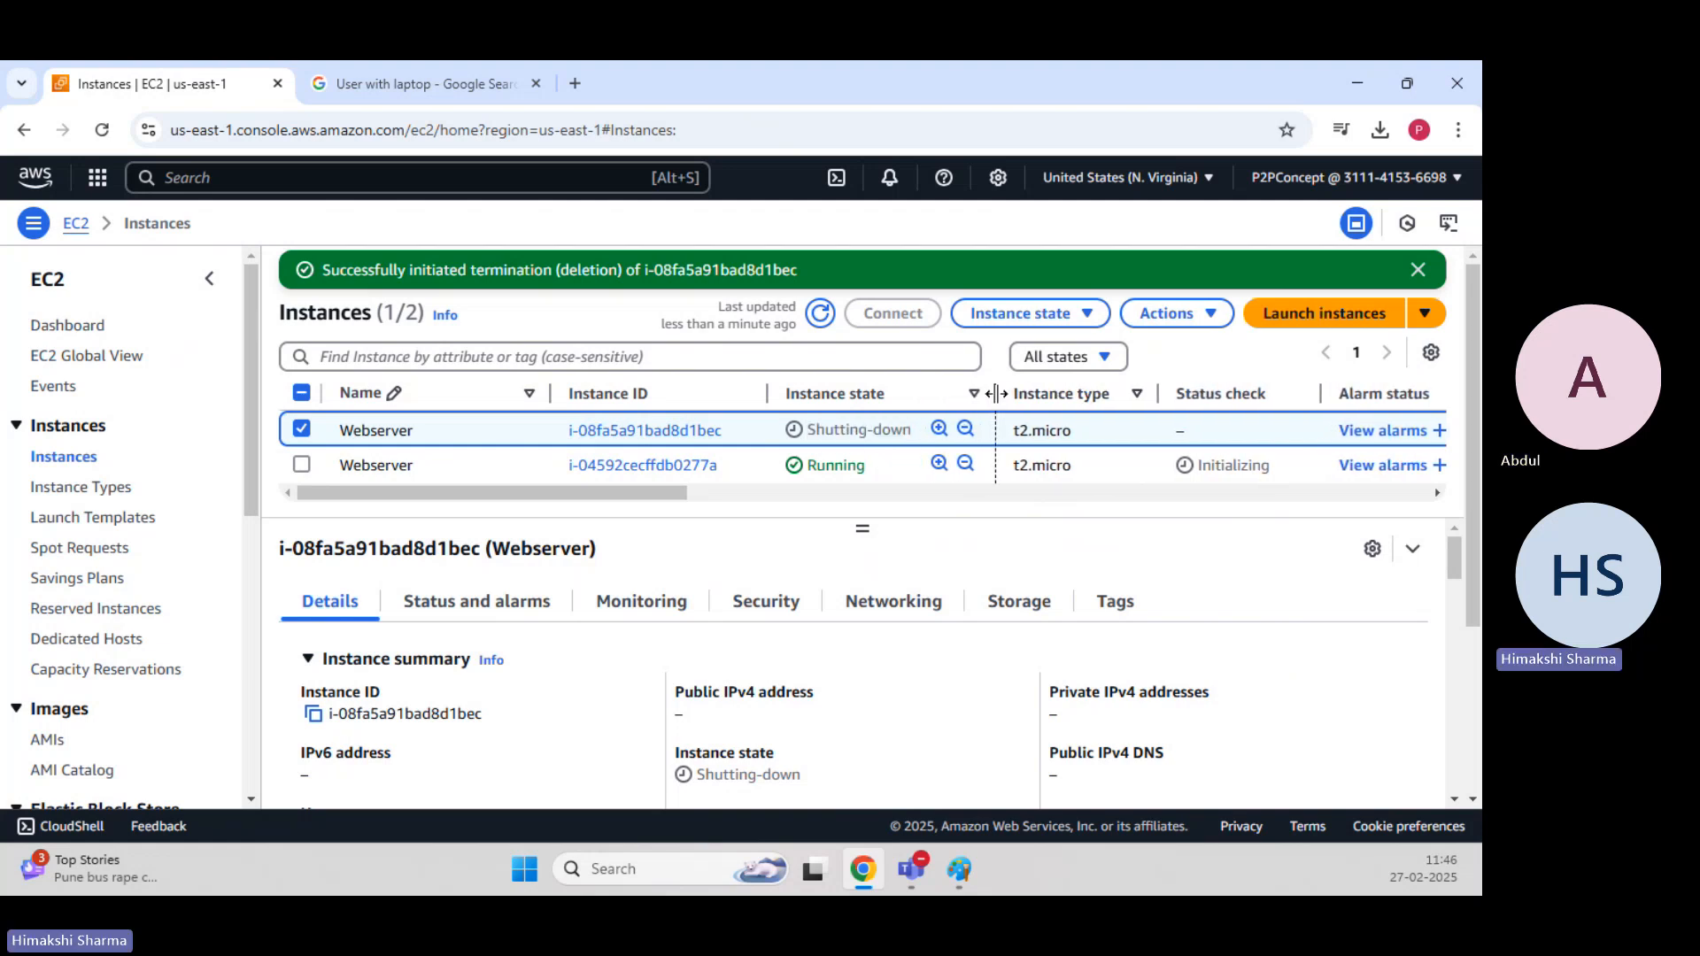
pyautogui.moveTo(808, 430); pyautogui.dragTo(890, 430)
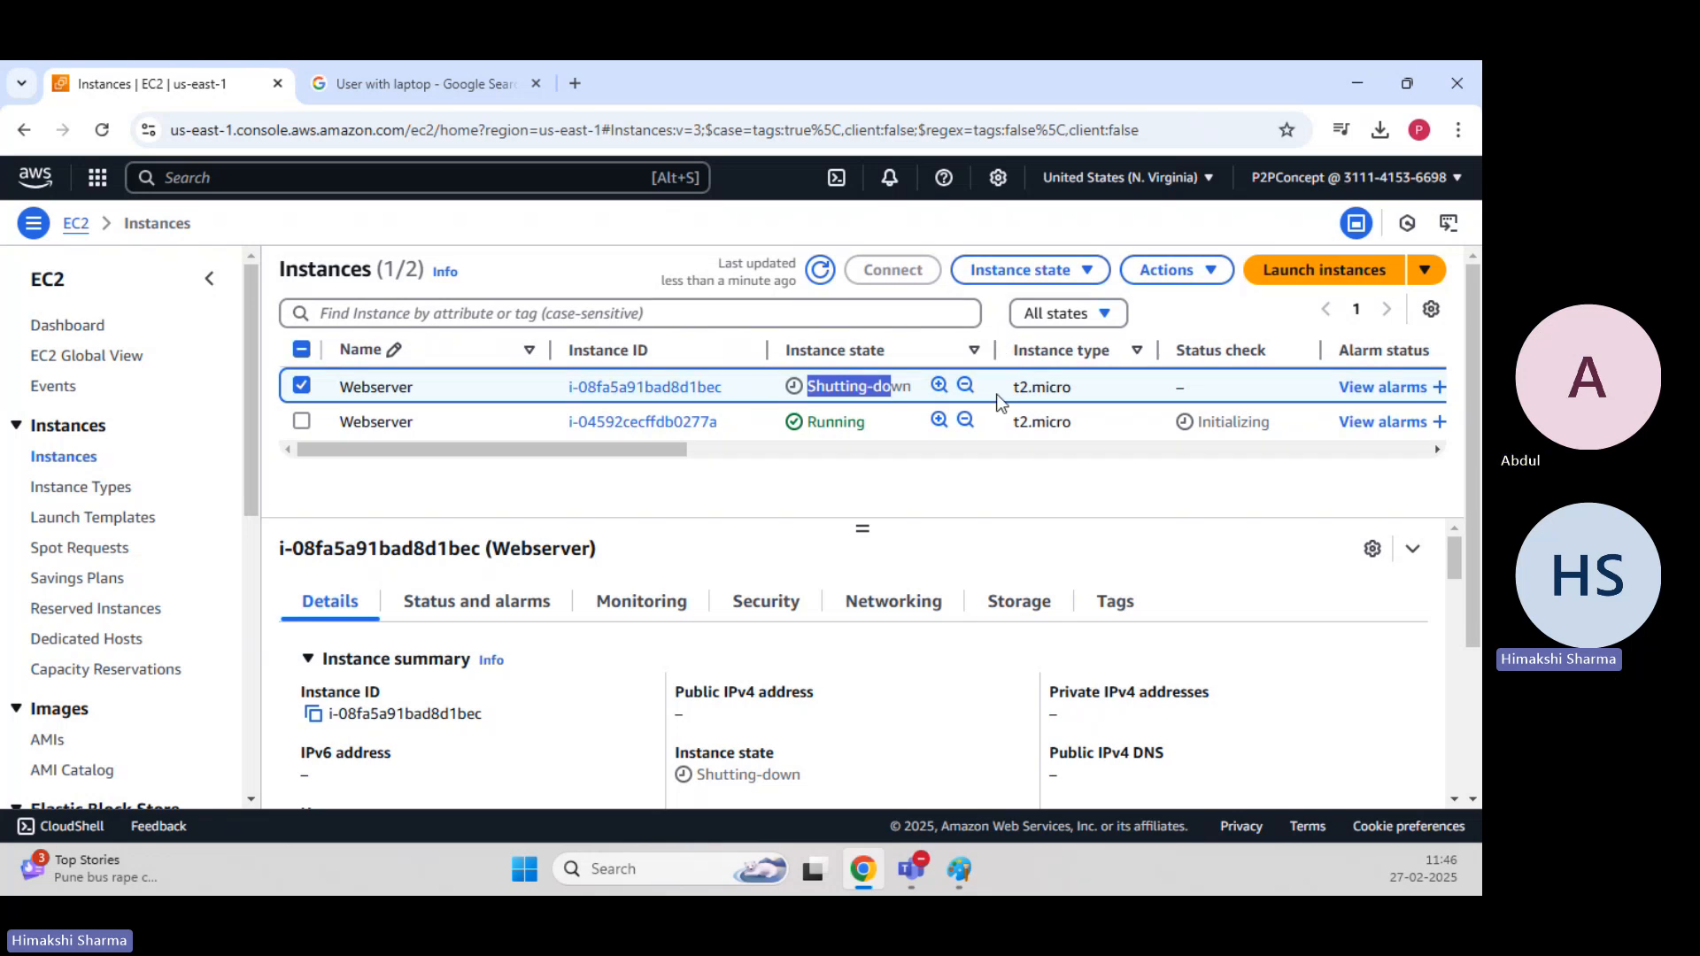
pyautogui.click(936, 479)
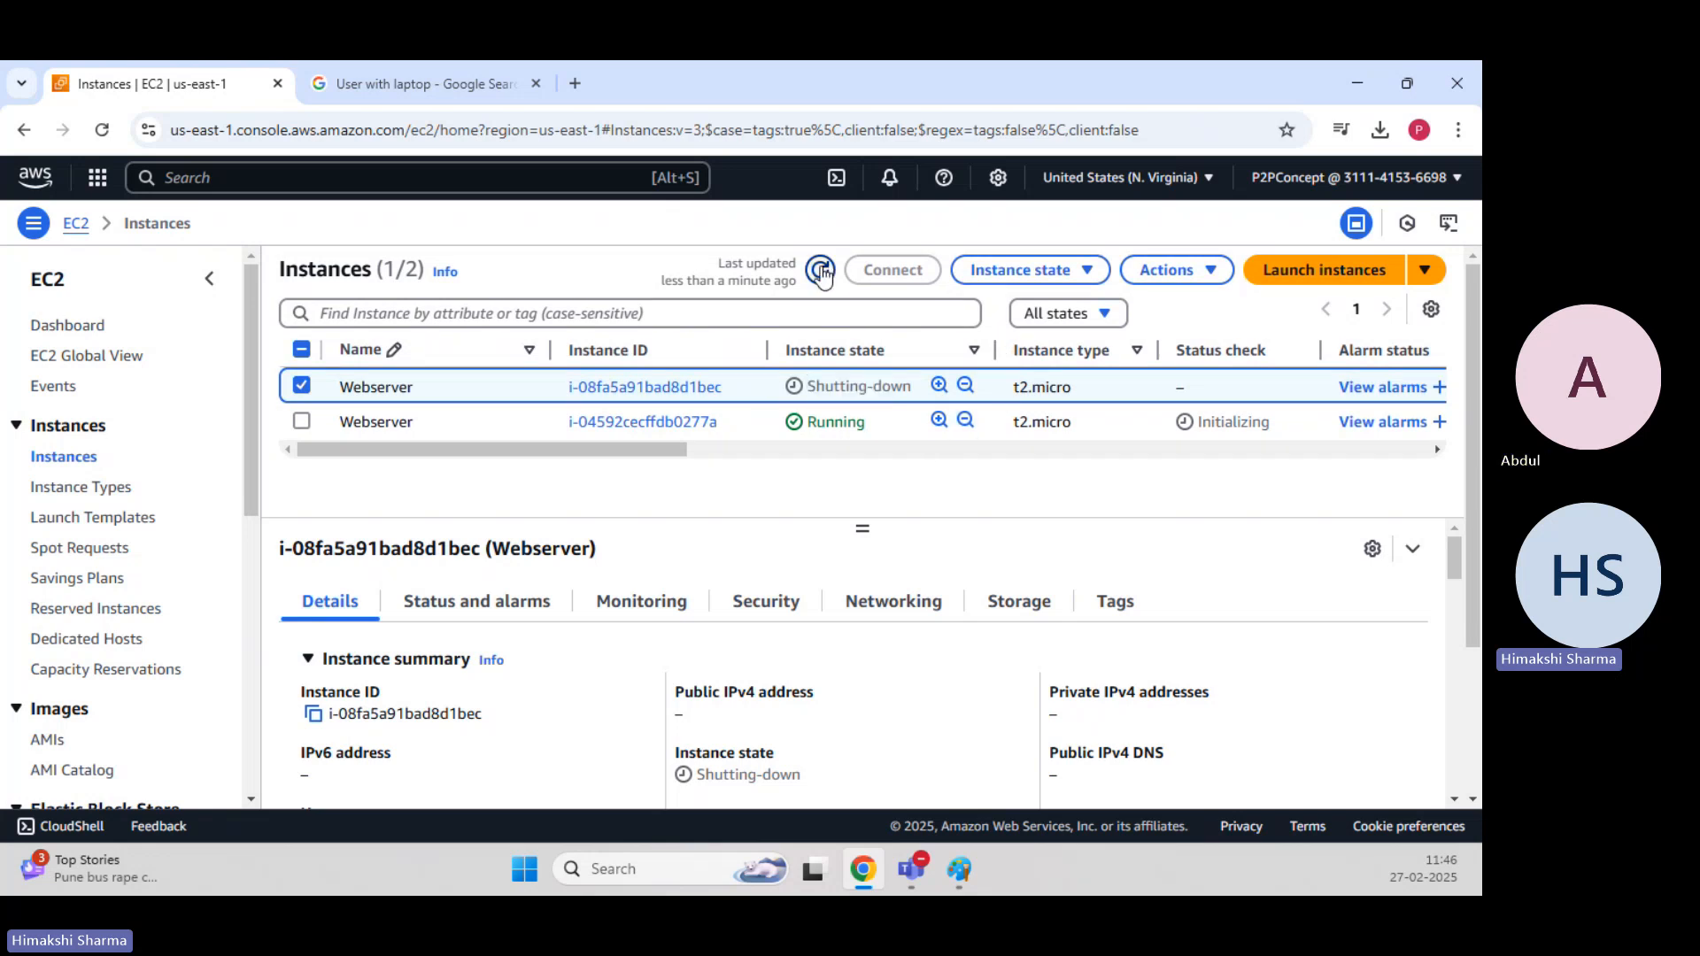
# Select the running Webserver instance instead of the terminated one, refresh the list, and copy the running instance's public IPv4 address.
pyautogui.click(302, 387)
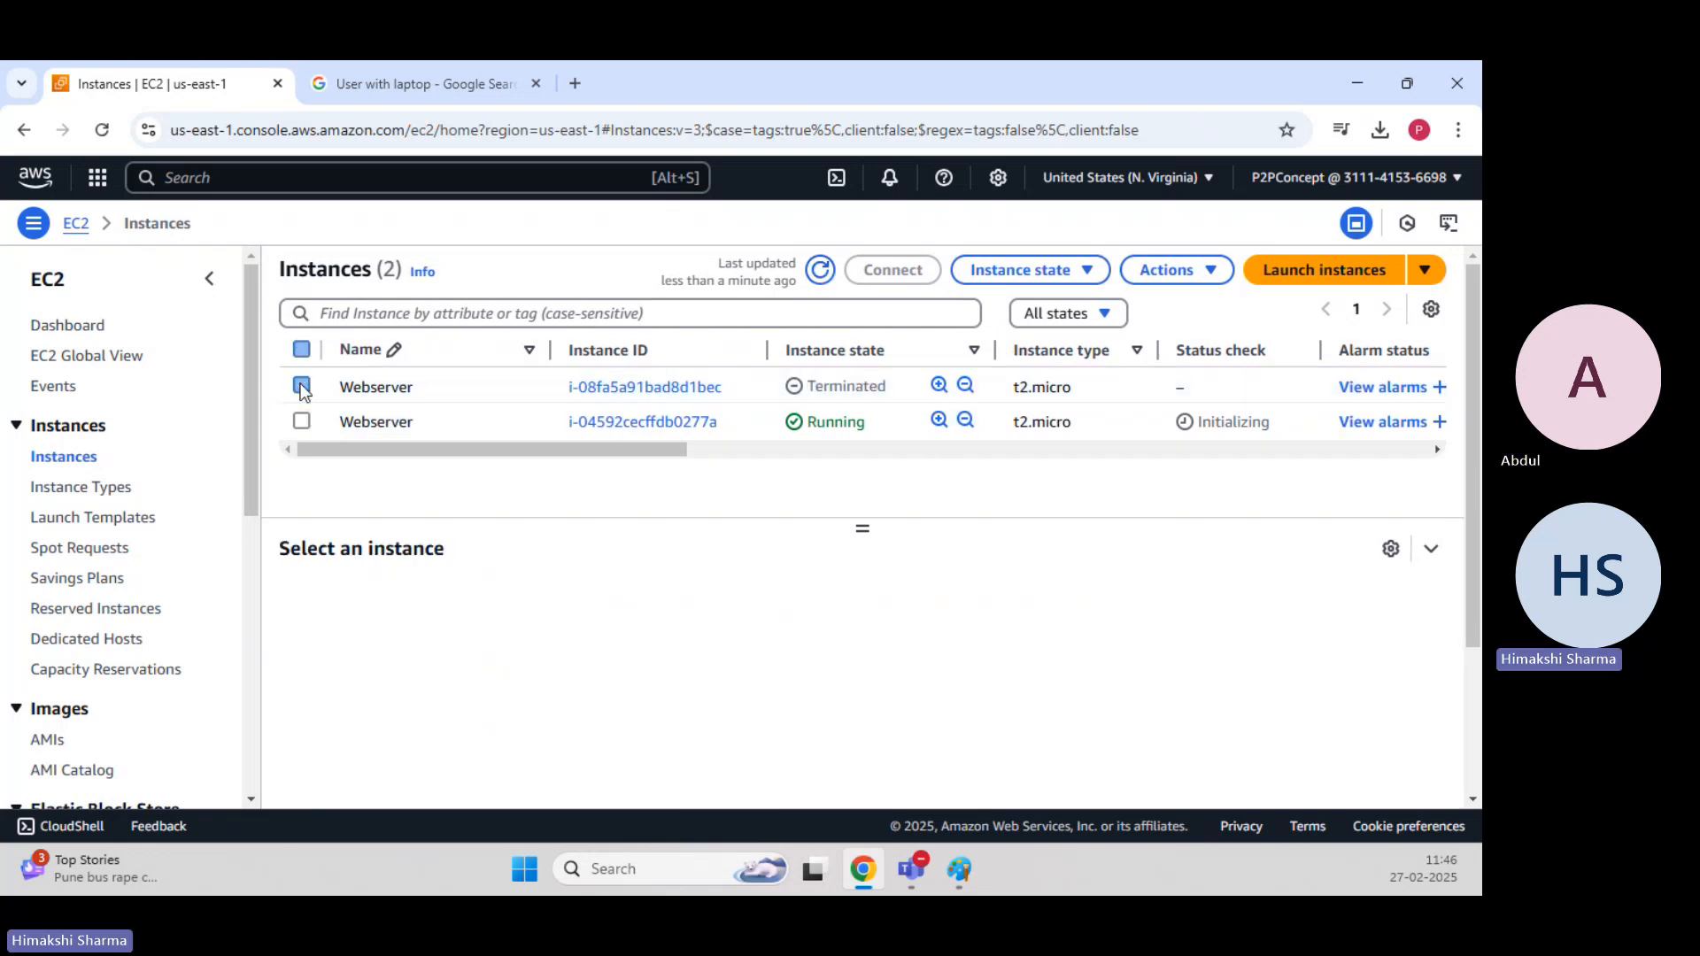
pyautogui.click(301, 422)
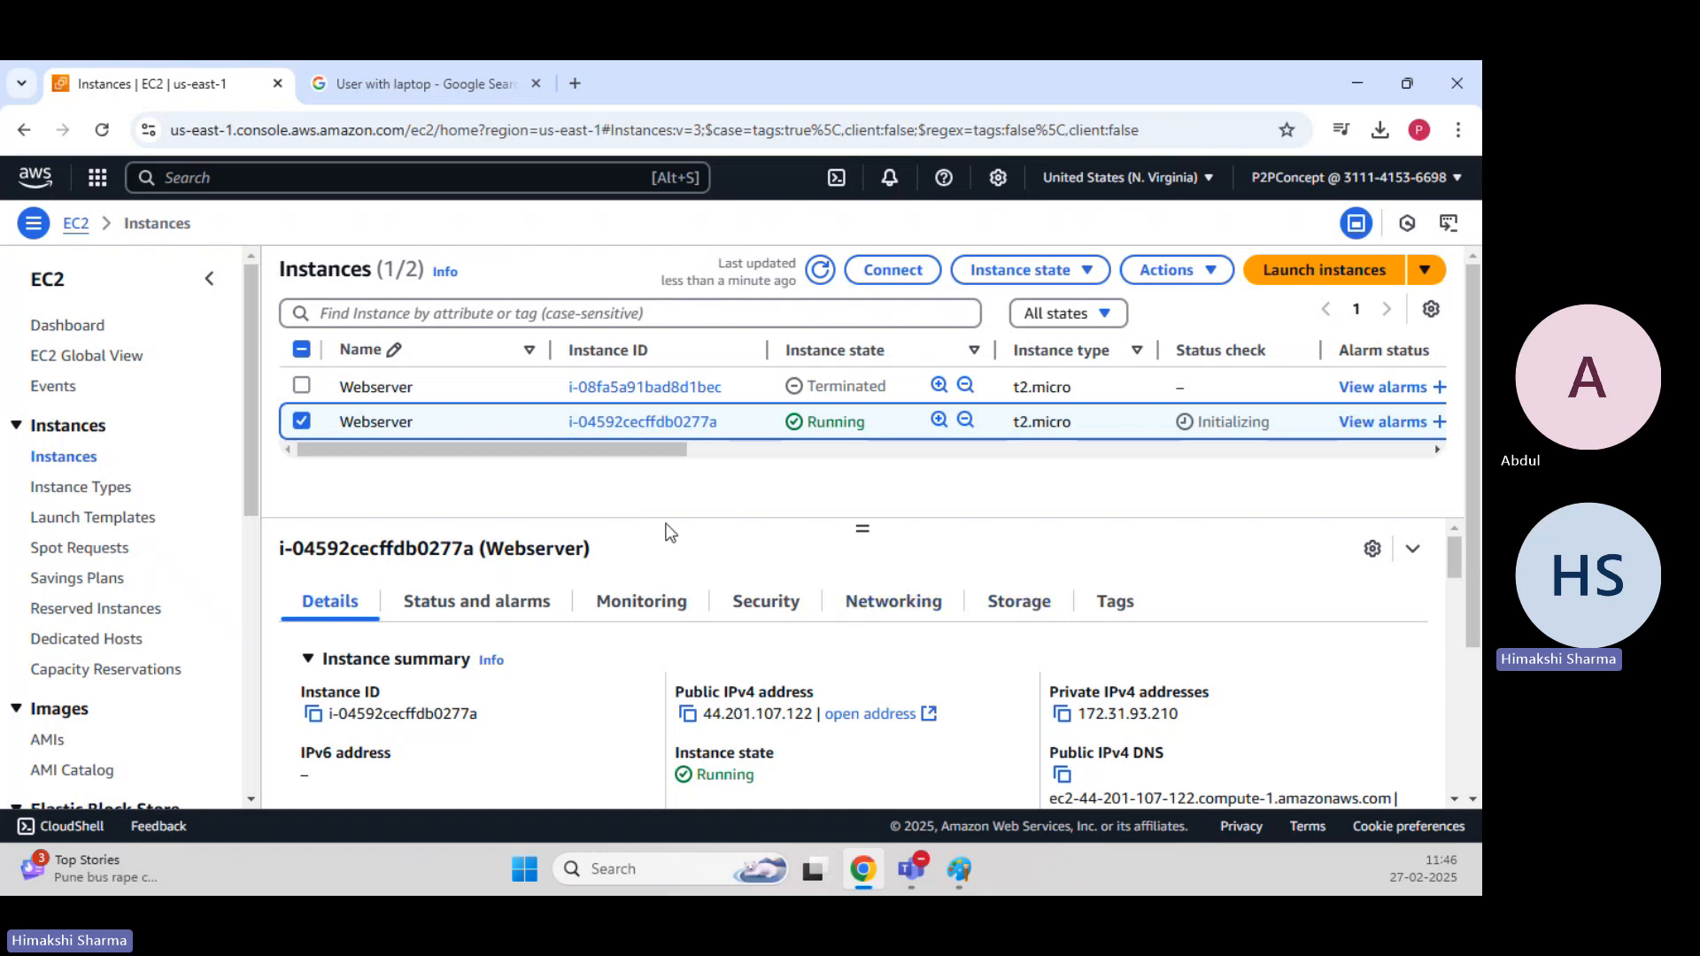
pyautogui.click(821, 275)
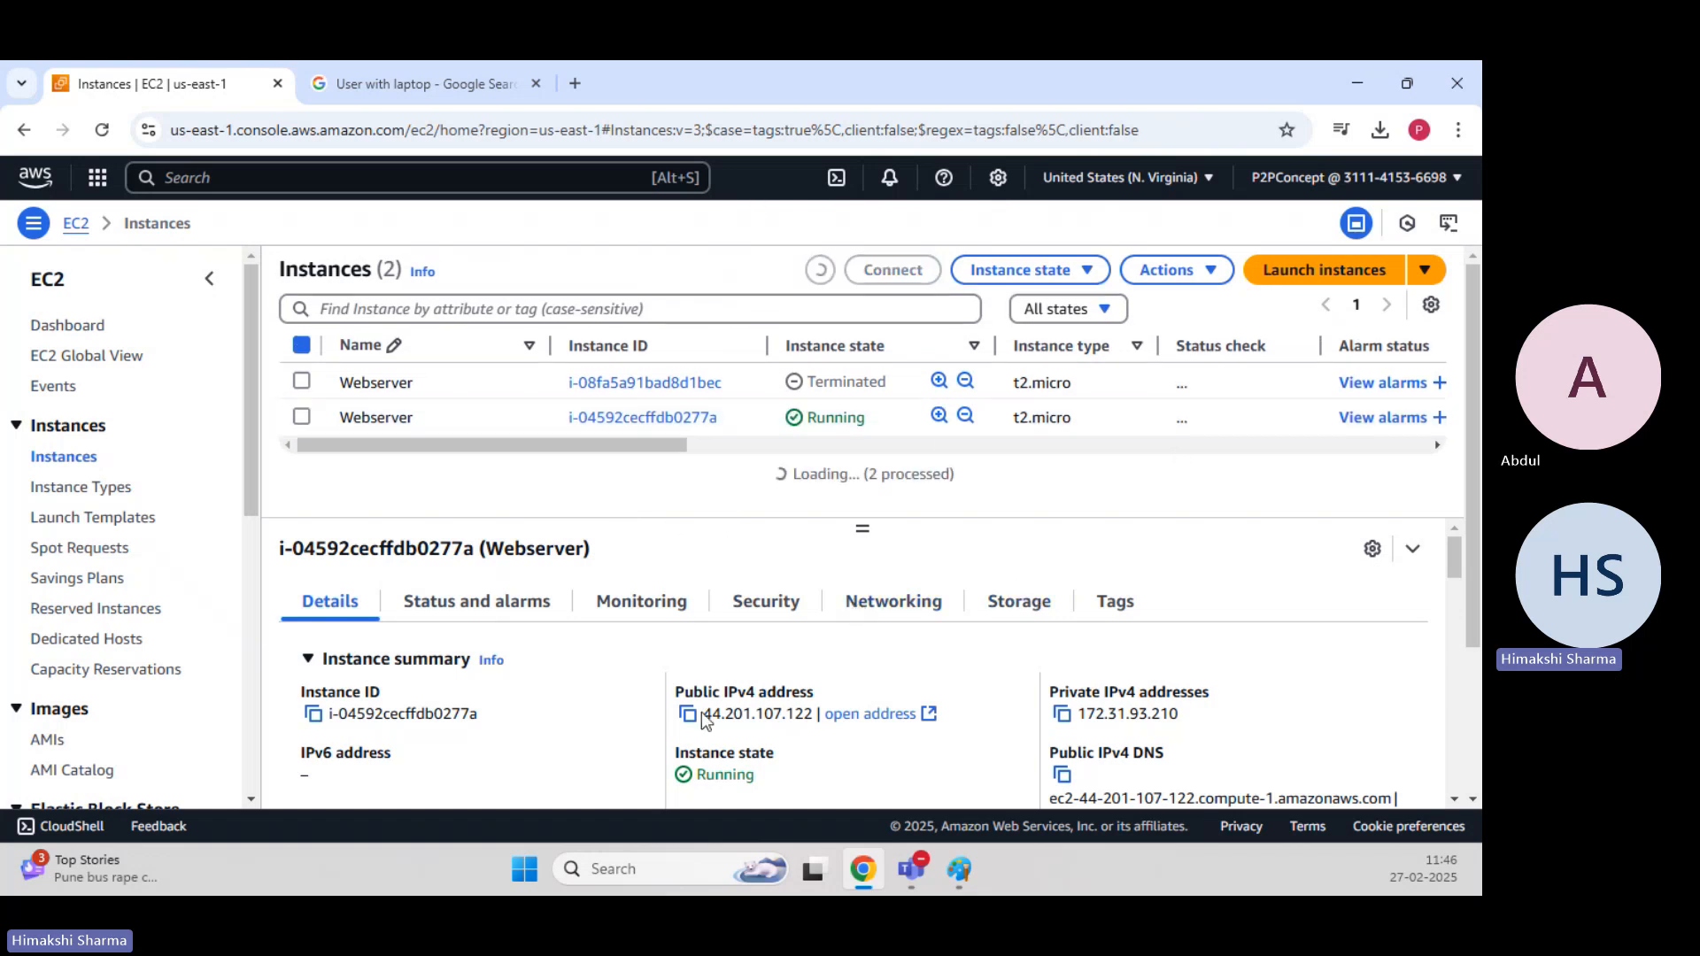
pyautogui.click(687, 713)
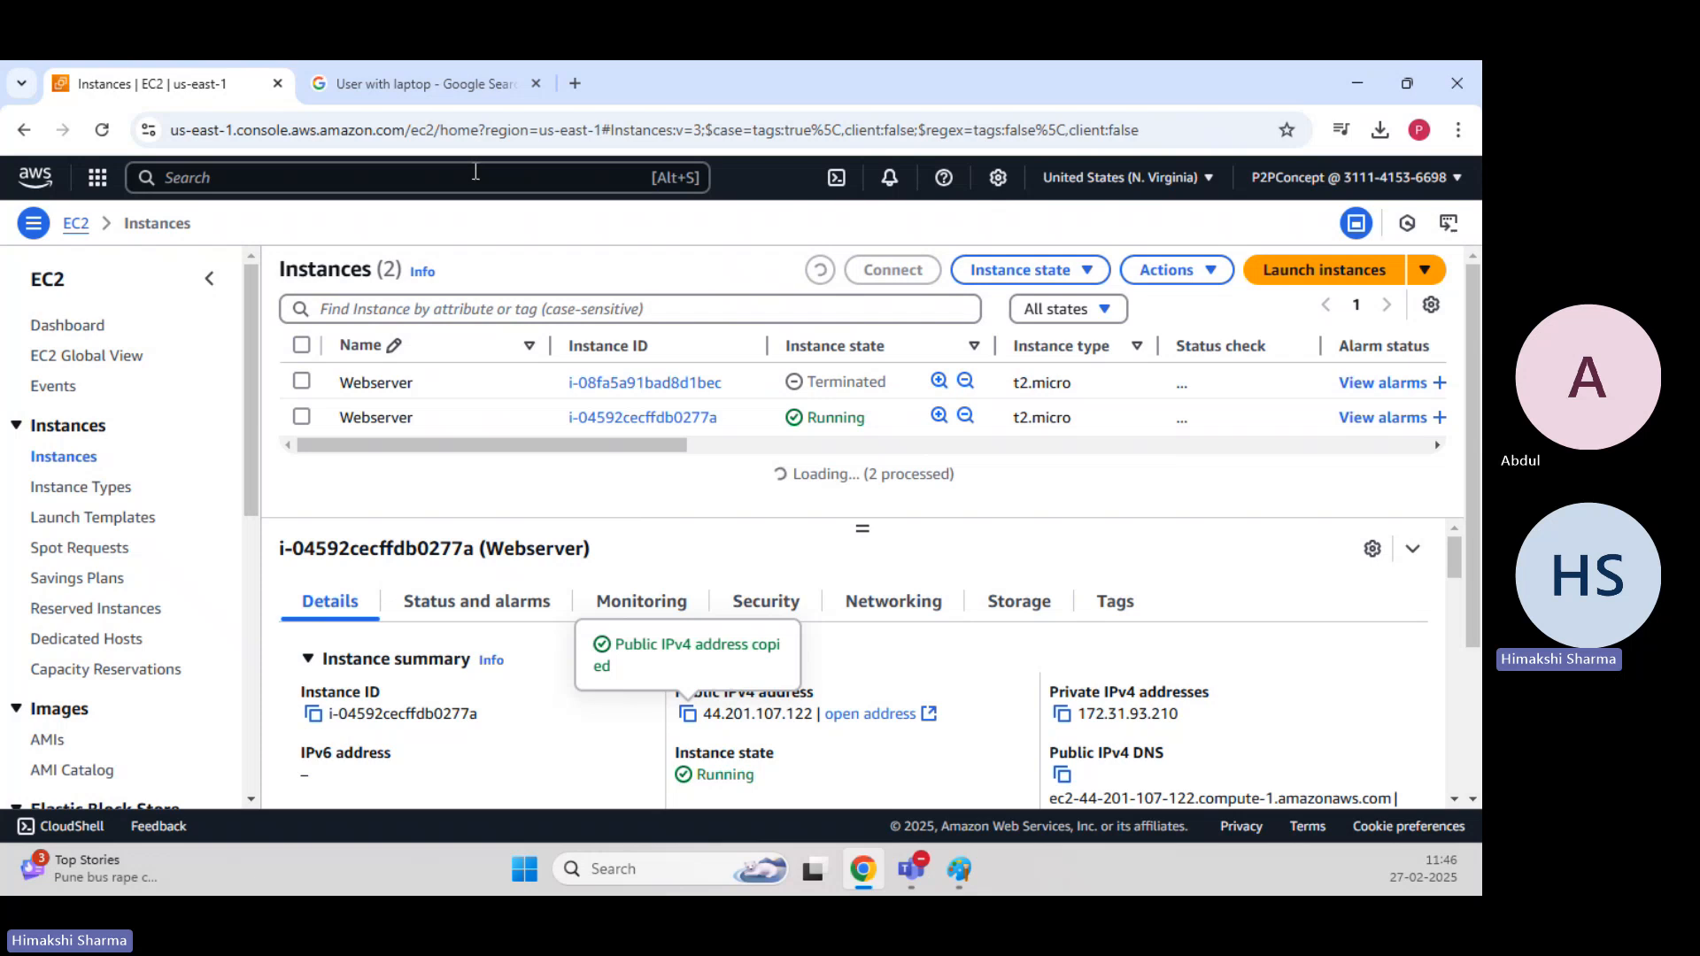
# Open 44.201.107.122 in the other browser tab and check the text of the served test page.
pyautogui.click(418, 69)
pyautogui.click(412, 140)
pyautogui.hotkey('ctrl', 'v')
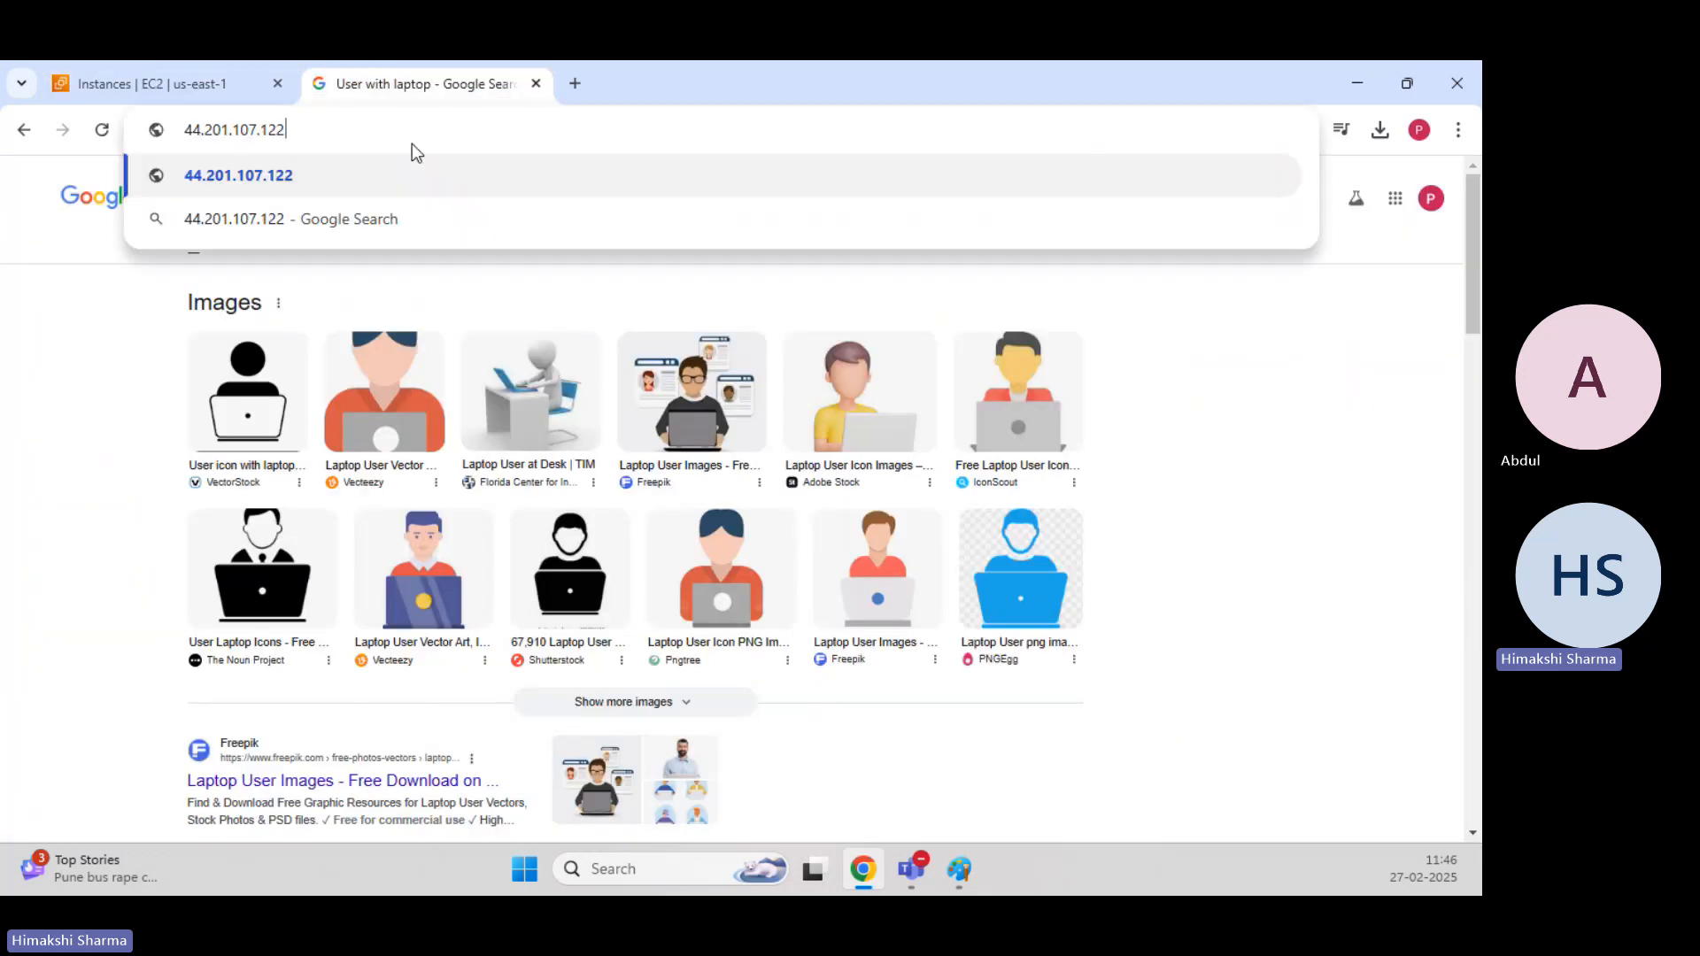
pyautogui.press('Return')
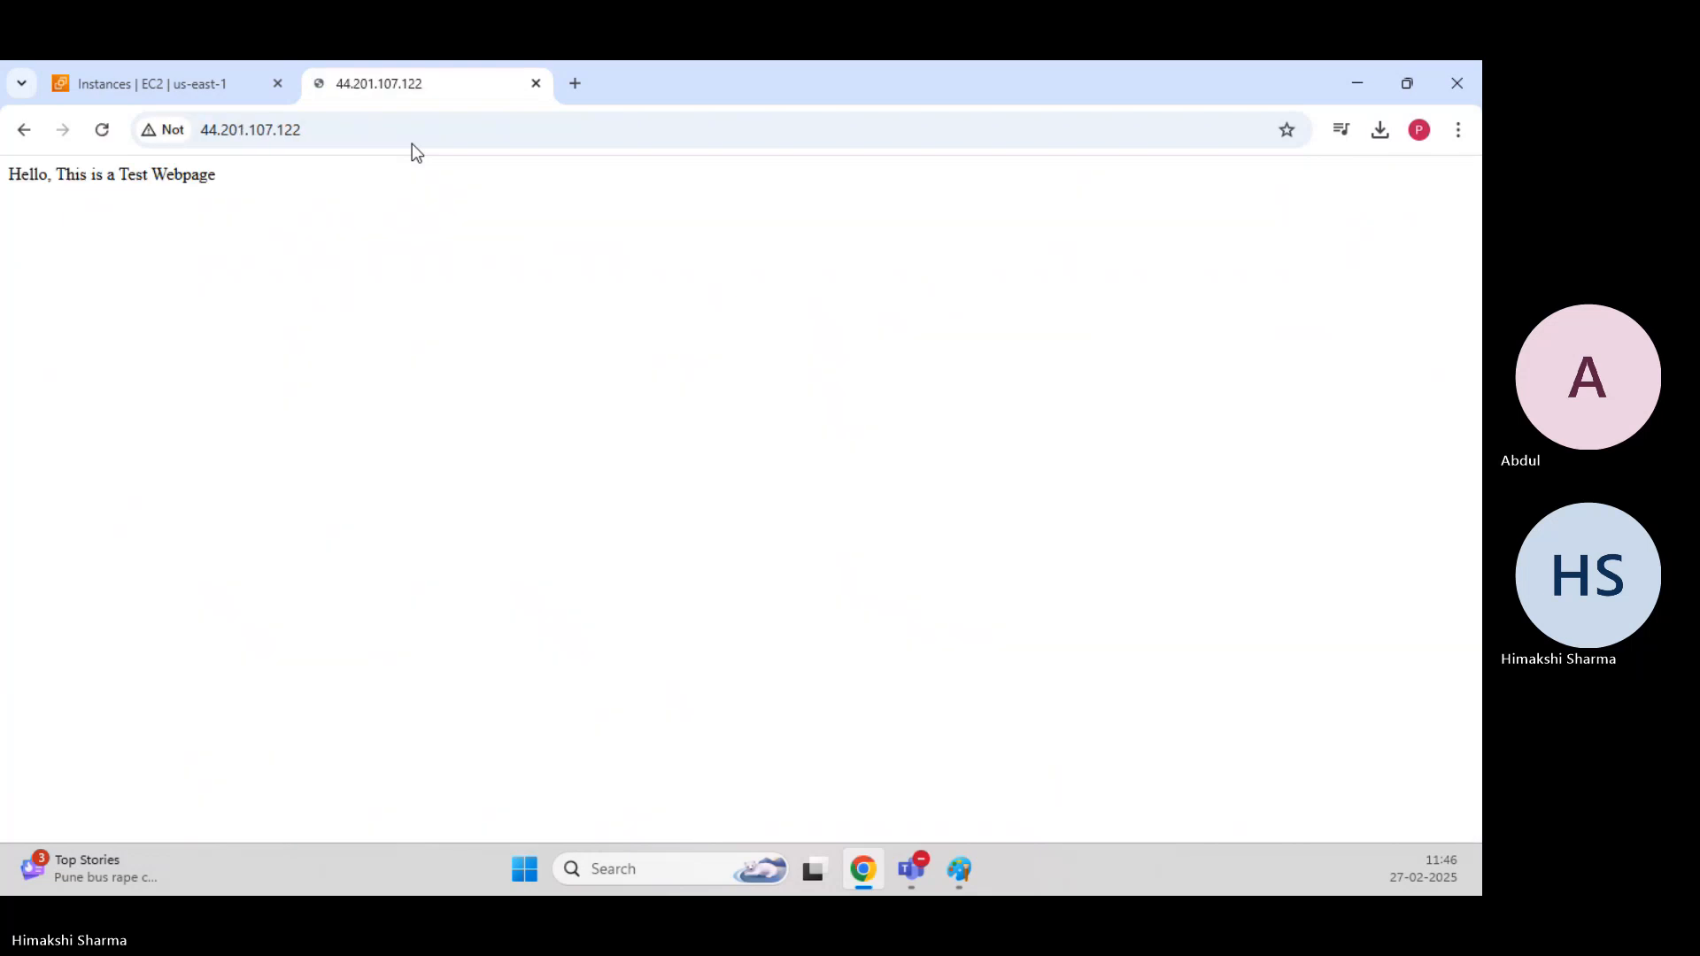
pyautogui.moveTo(239, 175); pyautogui.dragTo(8, 175)
pyautogui.click(351, 188)
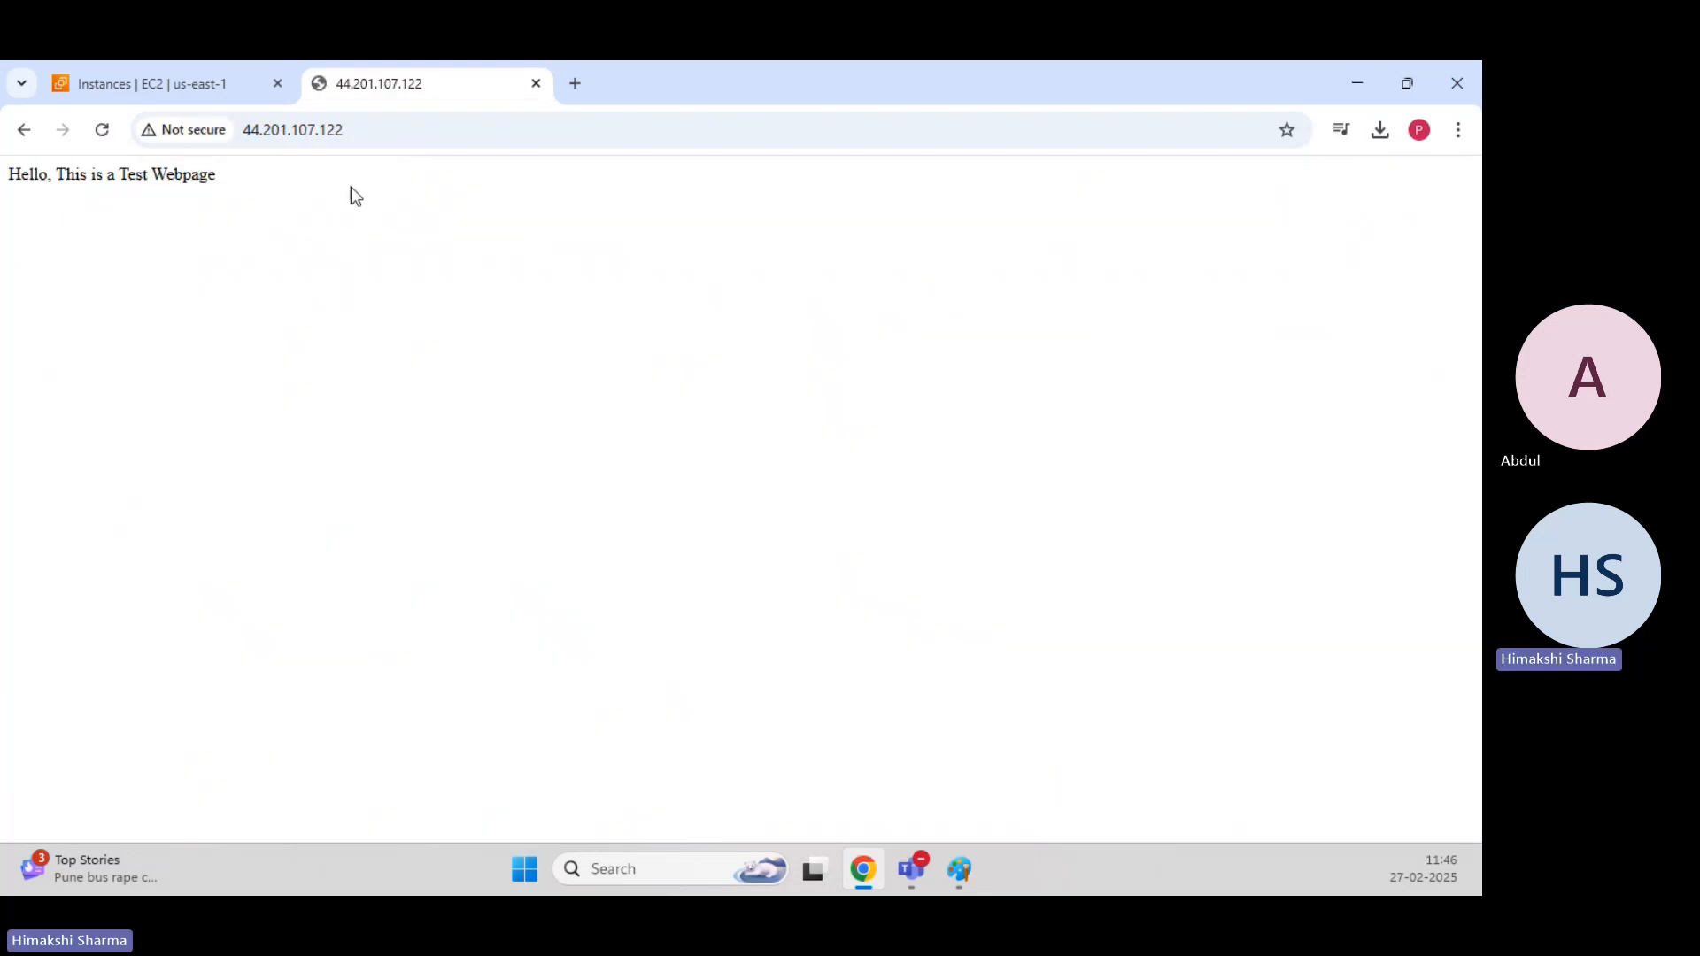
# Leave the browser for File Explorer and copy NewKeypair.pem from the Downloads folder.
pyautogui.click(147, 93)
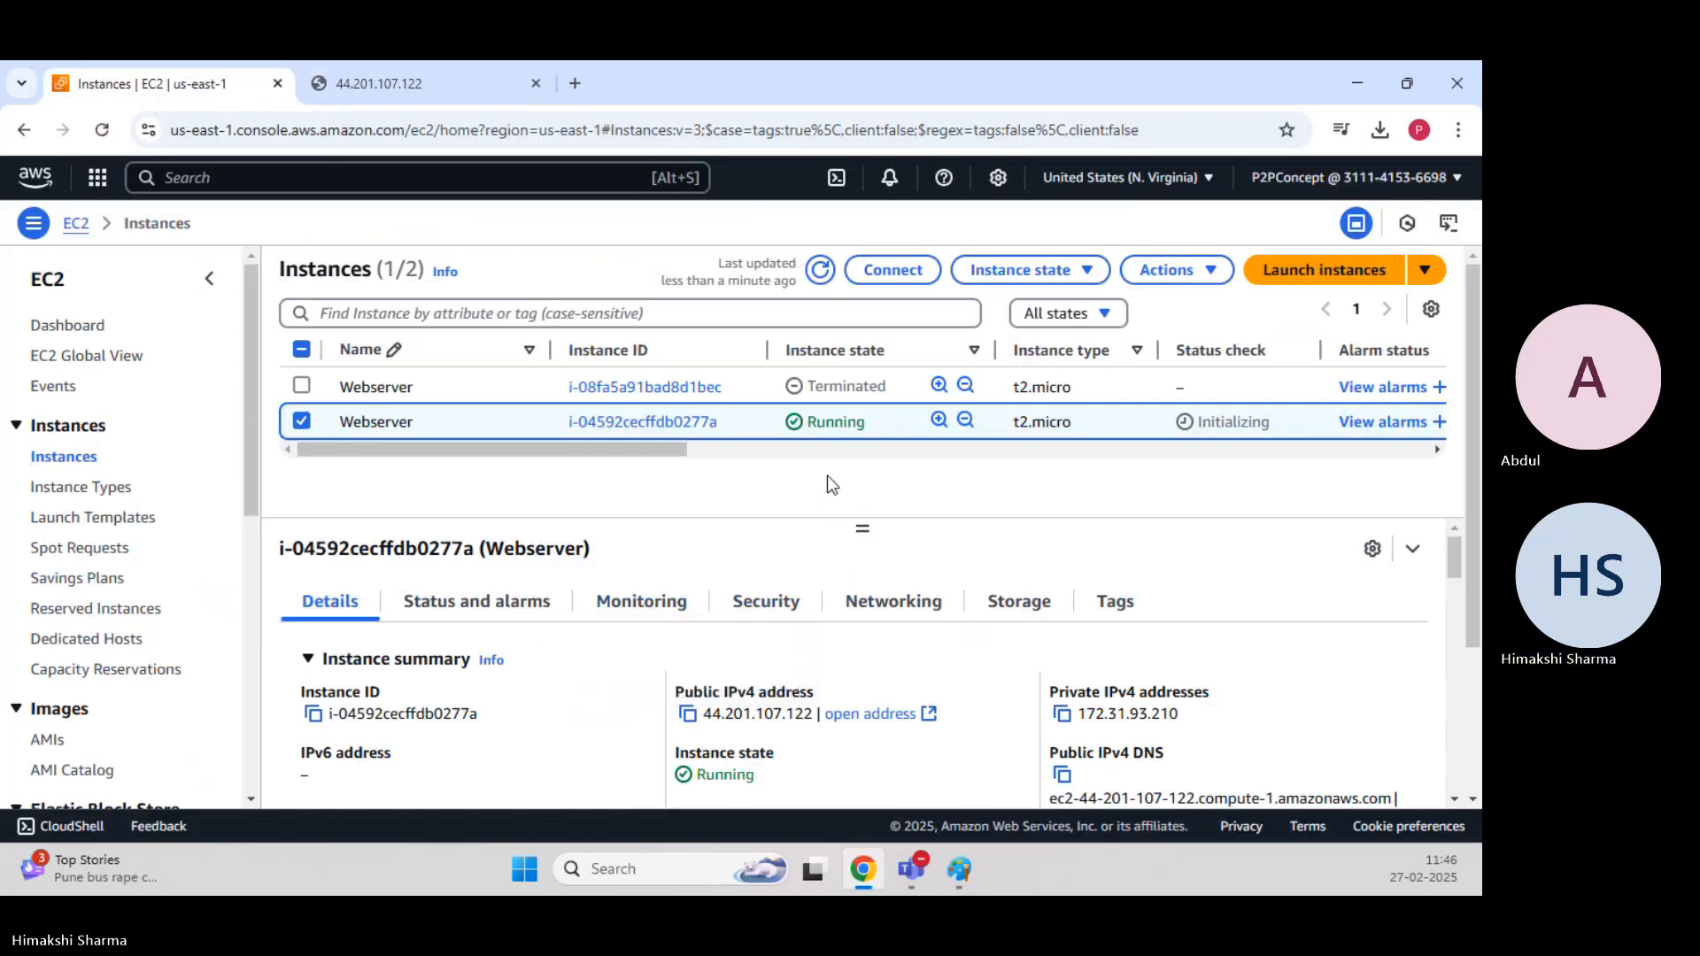
pyautogui.click(1364, 83)
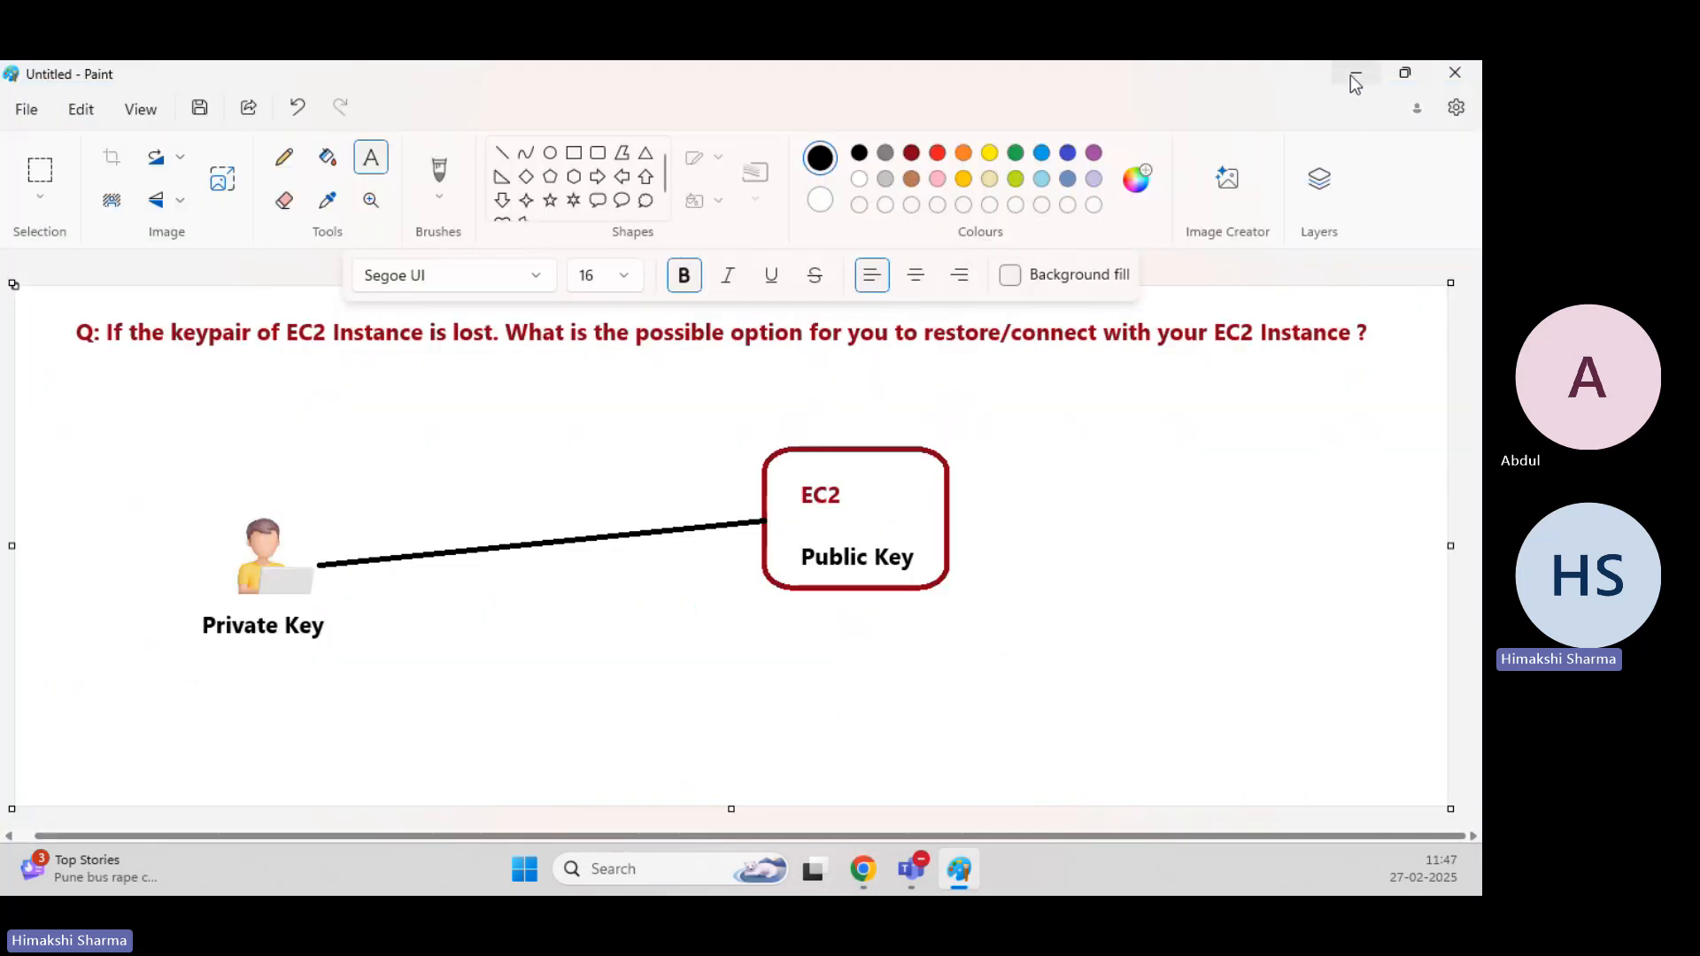
pyautogui.click(1353, 82)
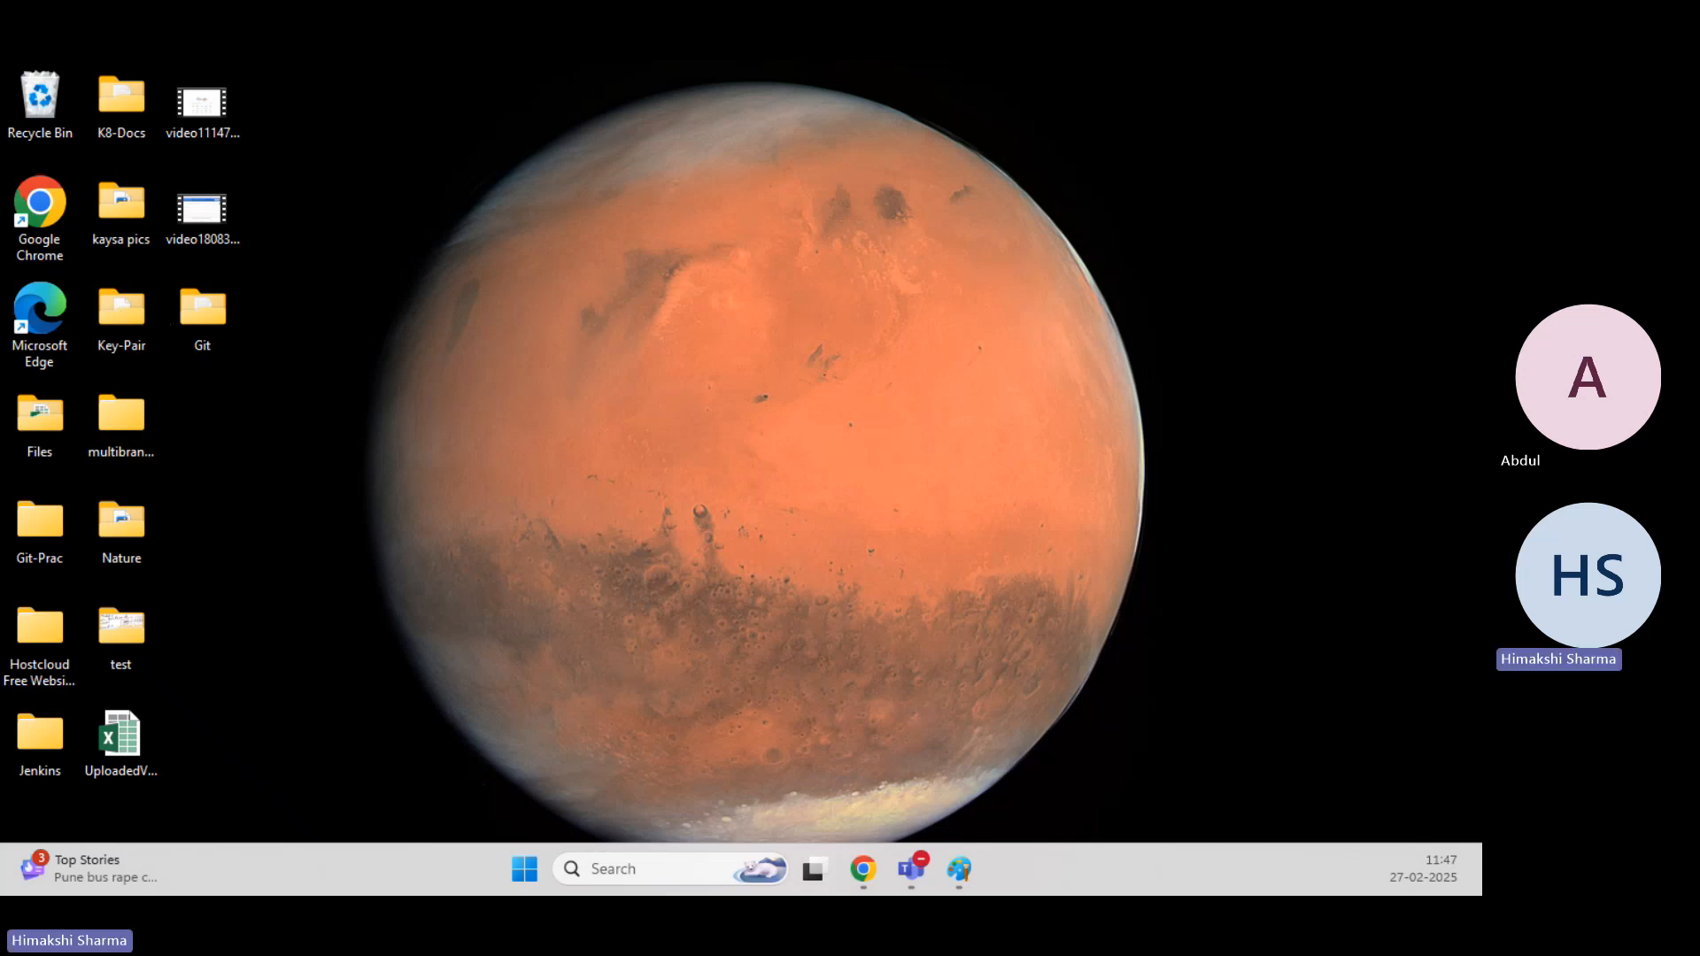
pyautogui.doubleClick(122, 311)
pyautogui.doubleClick(777, 199)
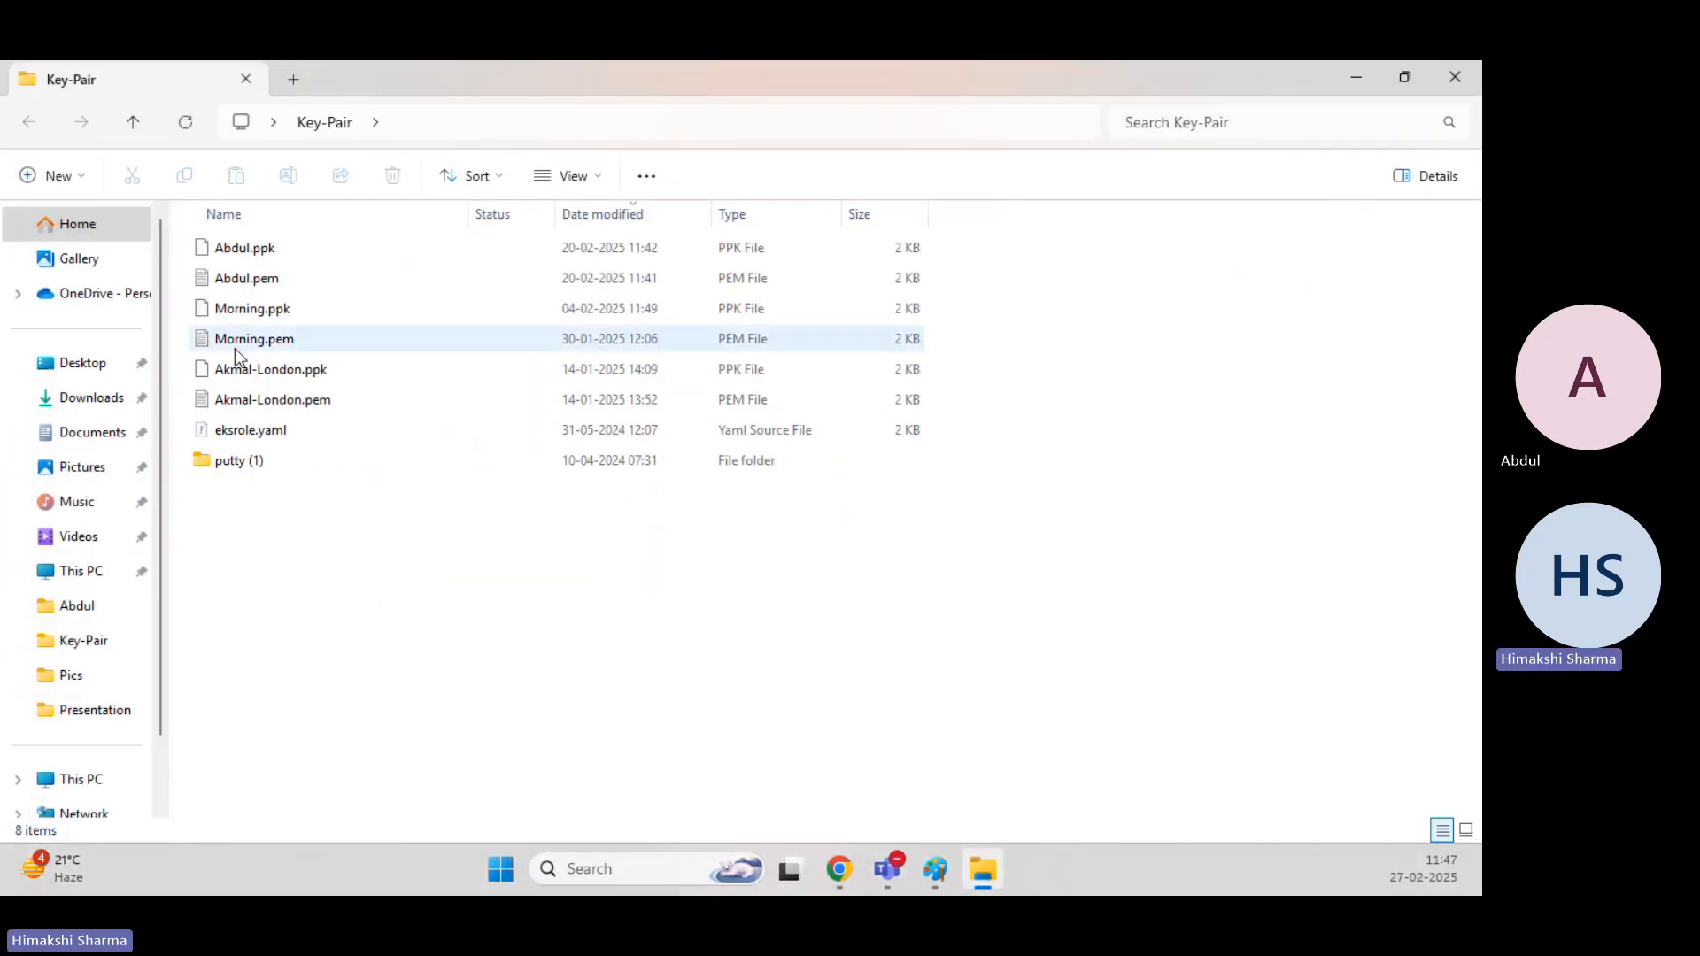
pyautogui.click(103, 403)
pyautogui.click(268, 281)
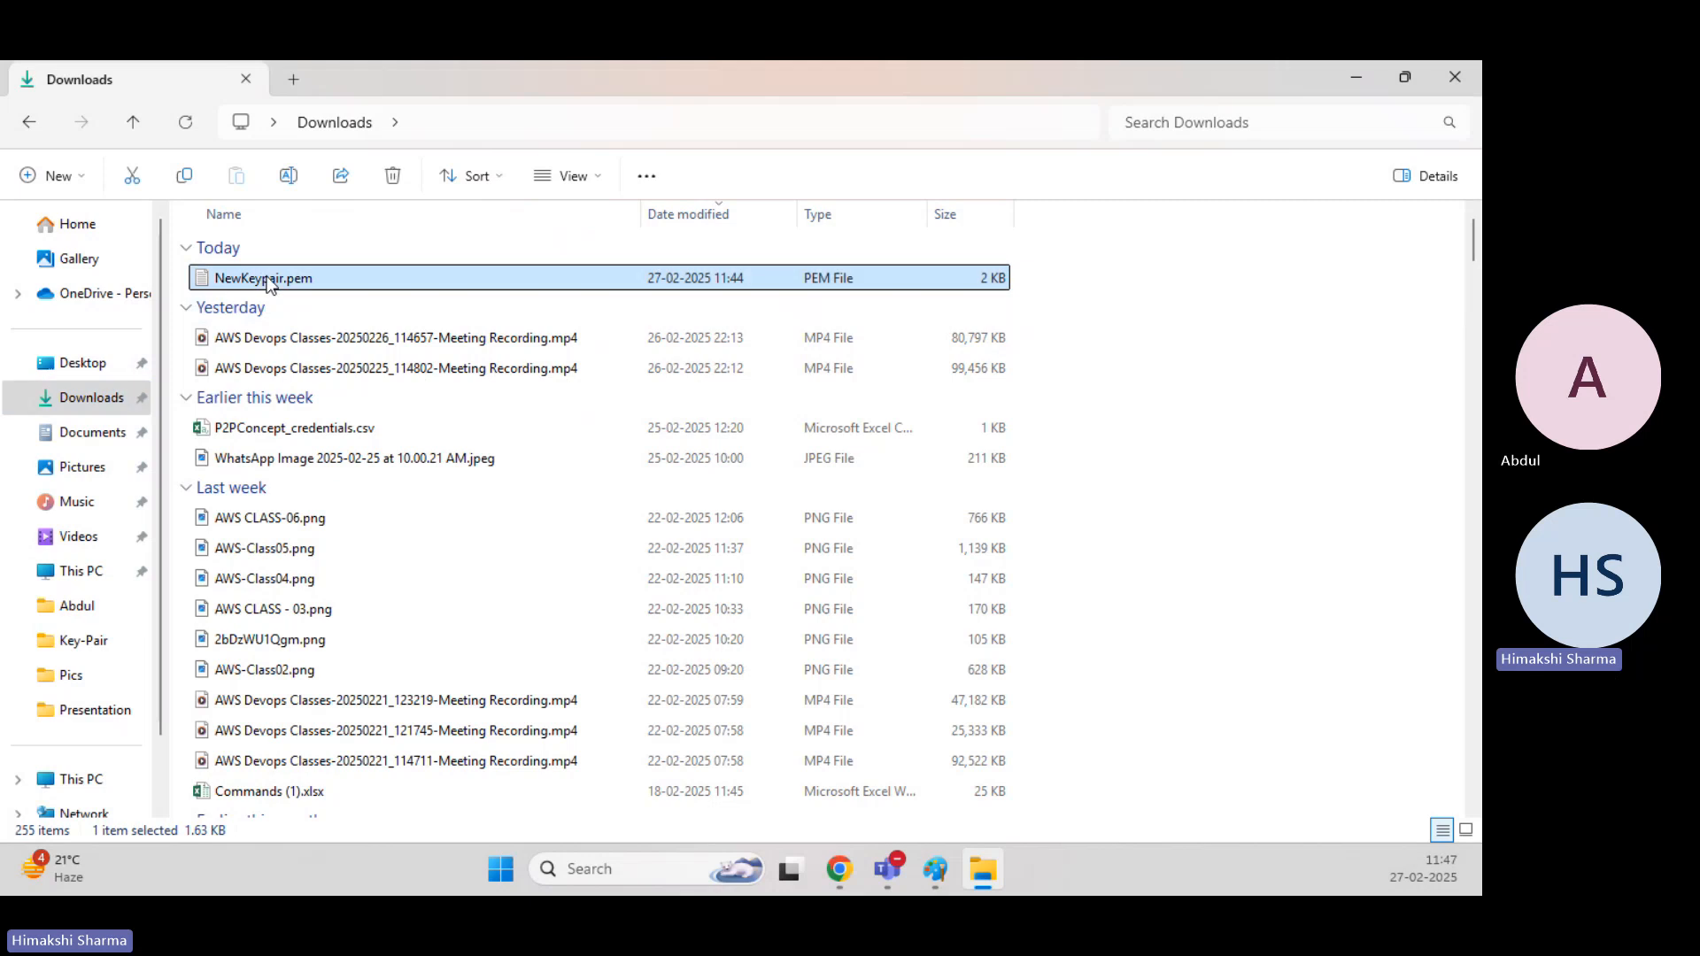
pyautogui.rightClick(268, 282)
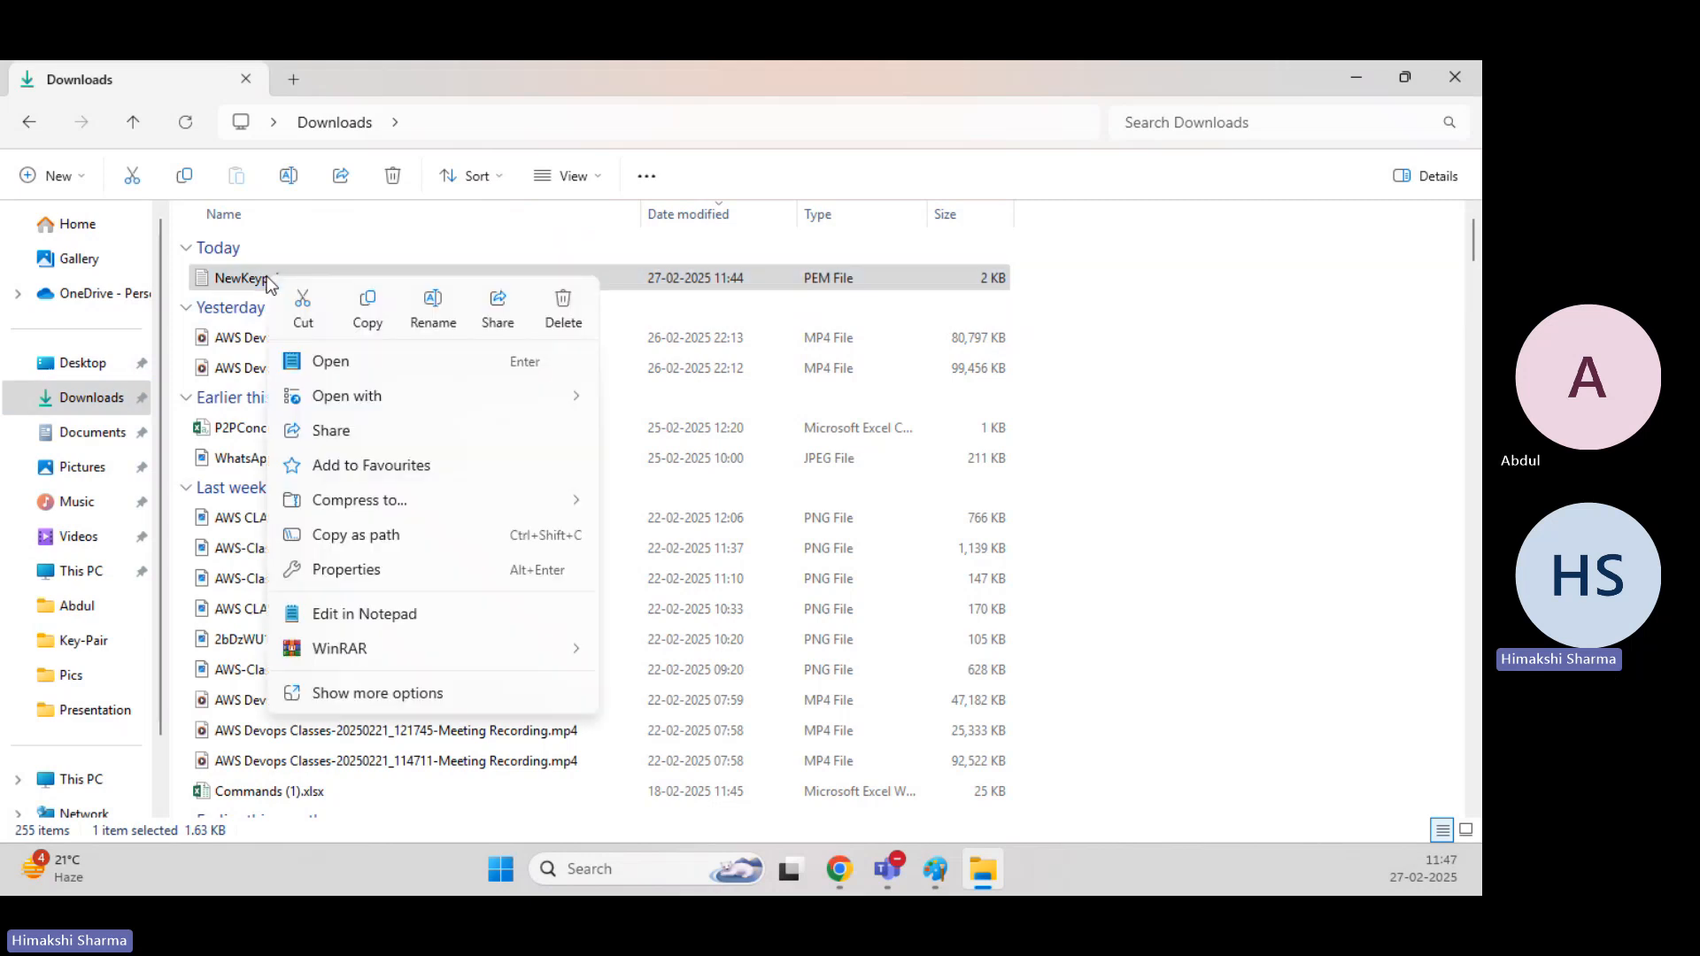
pyautogui.click(365, 308)
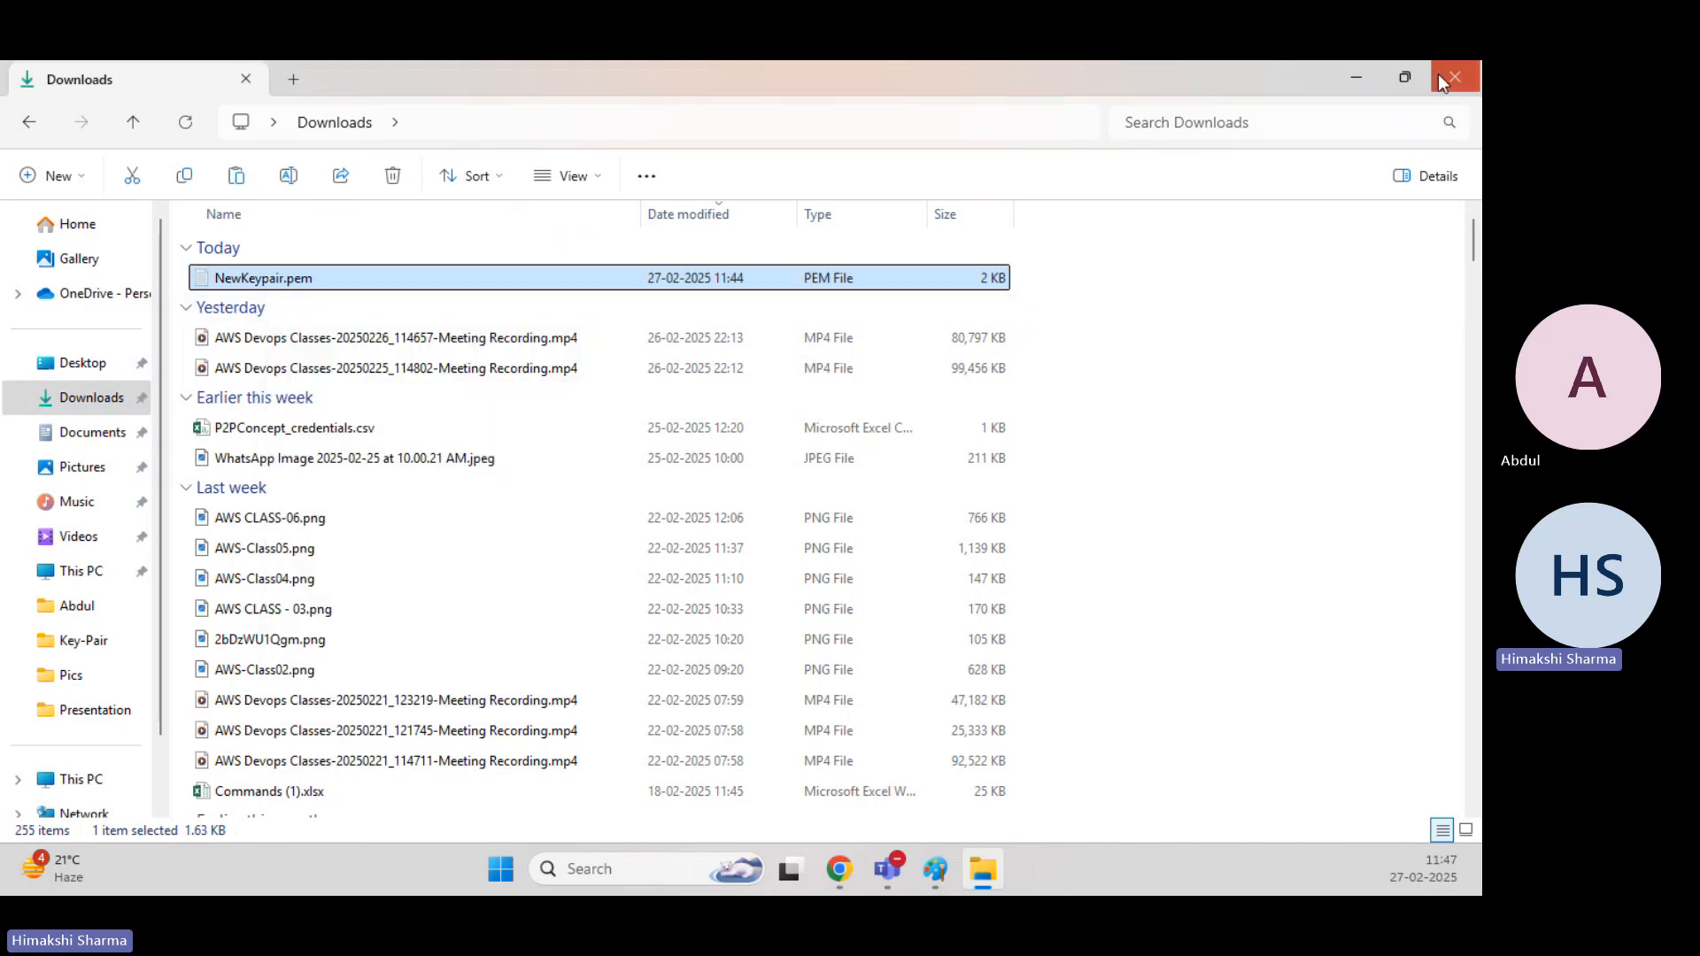
# Paste the copied NewKeypair.pem into the Key-Pair folder on the desktop.
pyautogui.click(1357, 78)
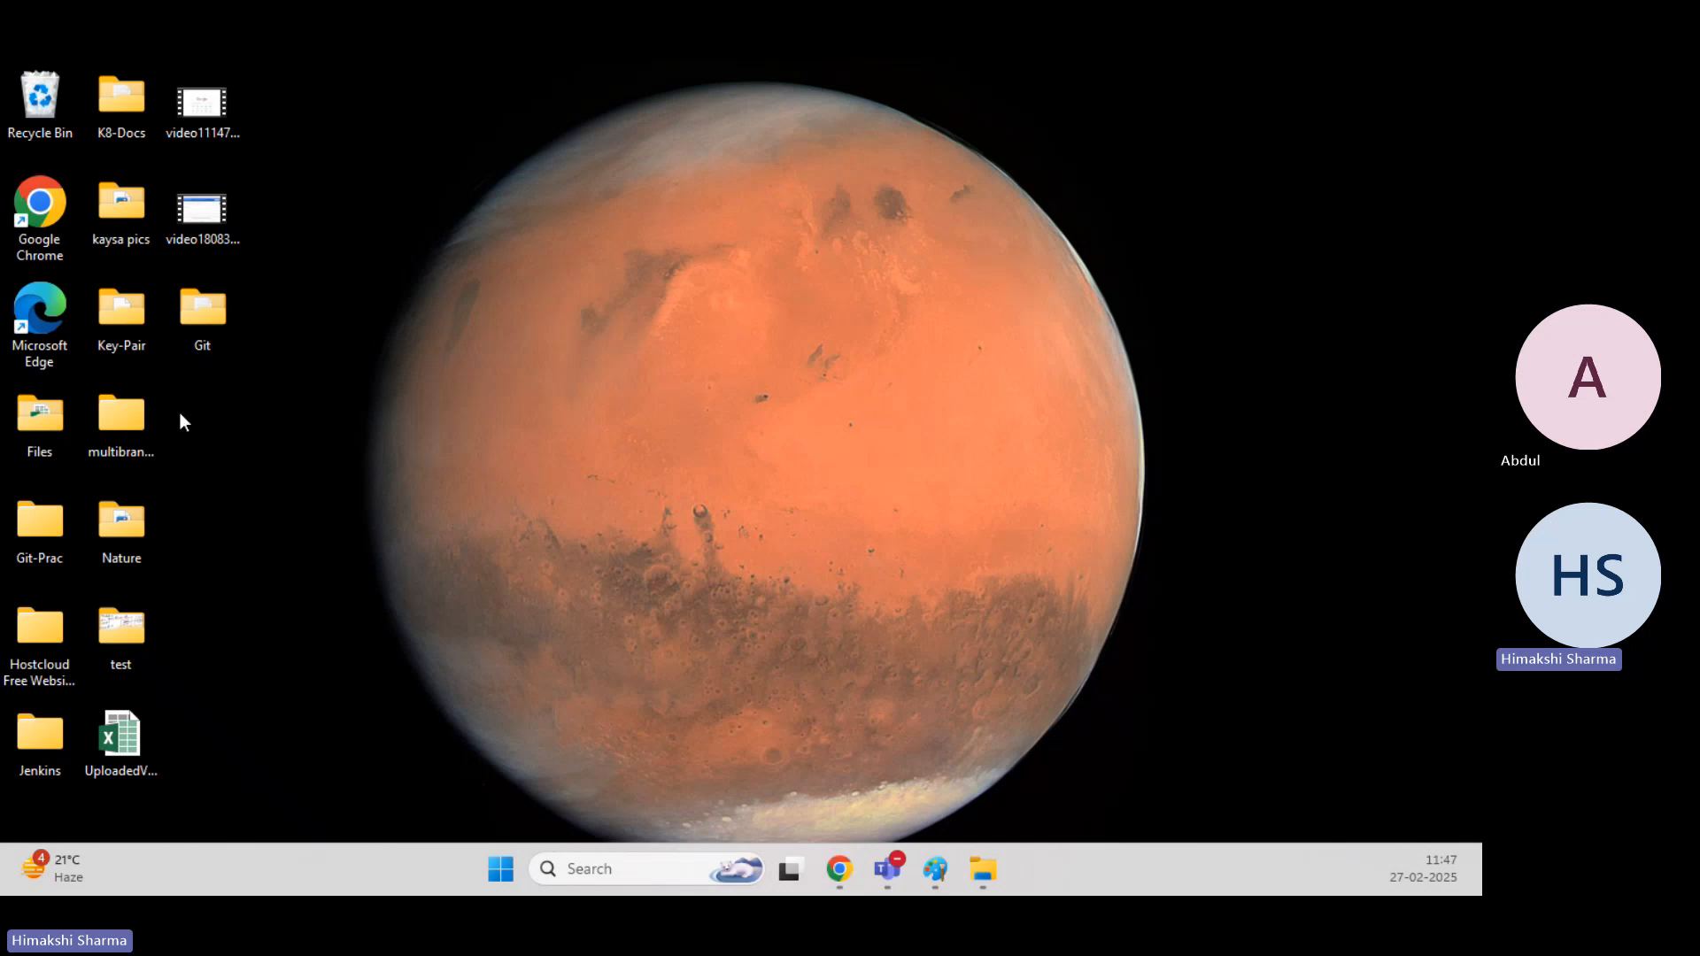
pyautogui.doubleClick(124, 306)
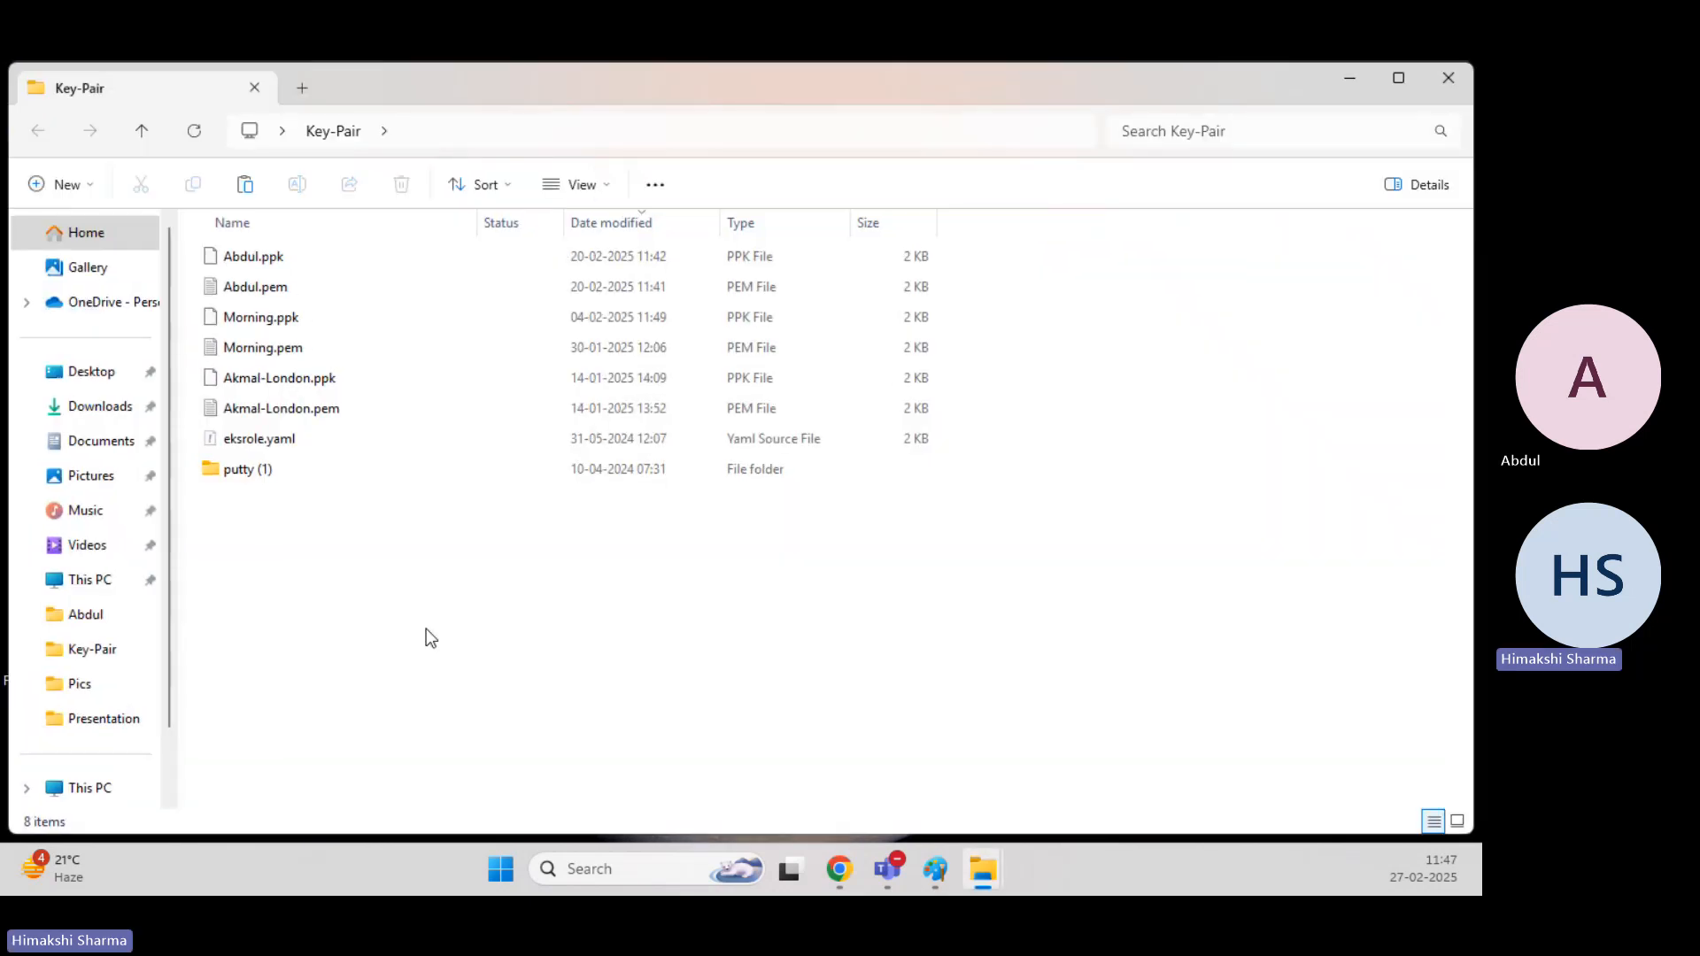
pyautogui.hotkey('ctrl', 'v')
pyautogui.click(426, 529)
# Run PUTTYGEN.EXE from the putty (1) folder inside Key-Pair and allow the file to run.
pyautogui.doubleClick(337, 468)
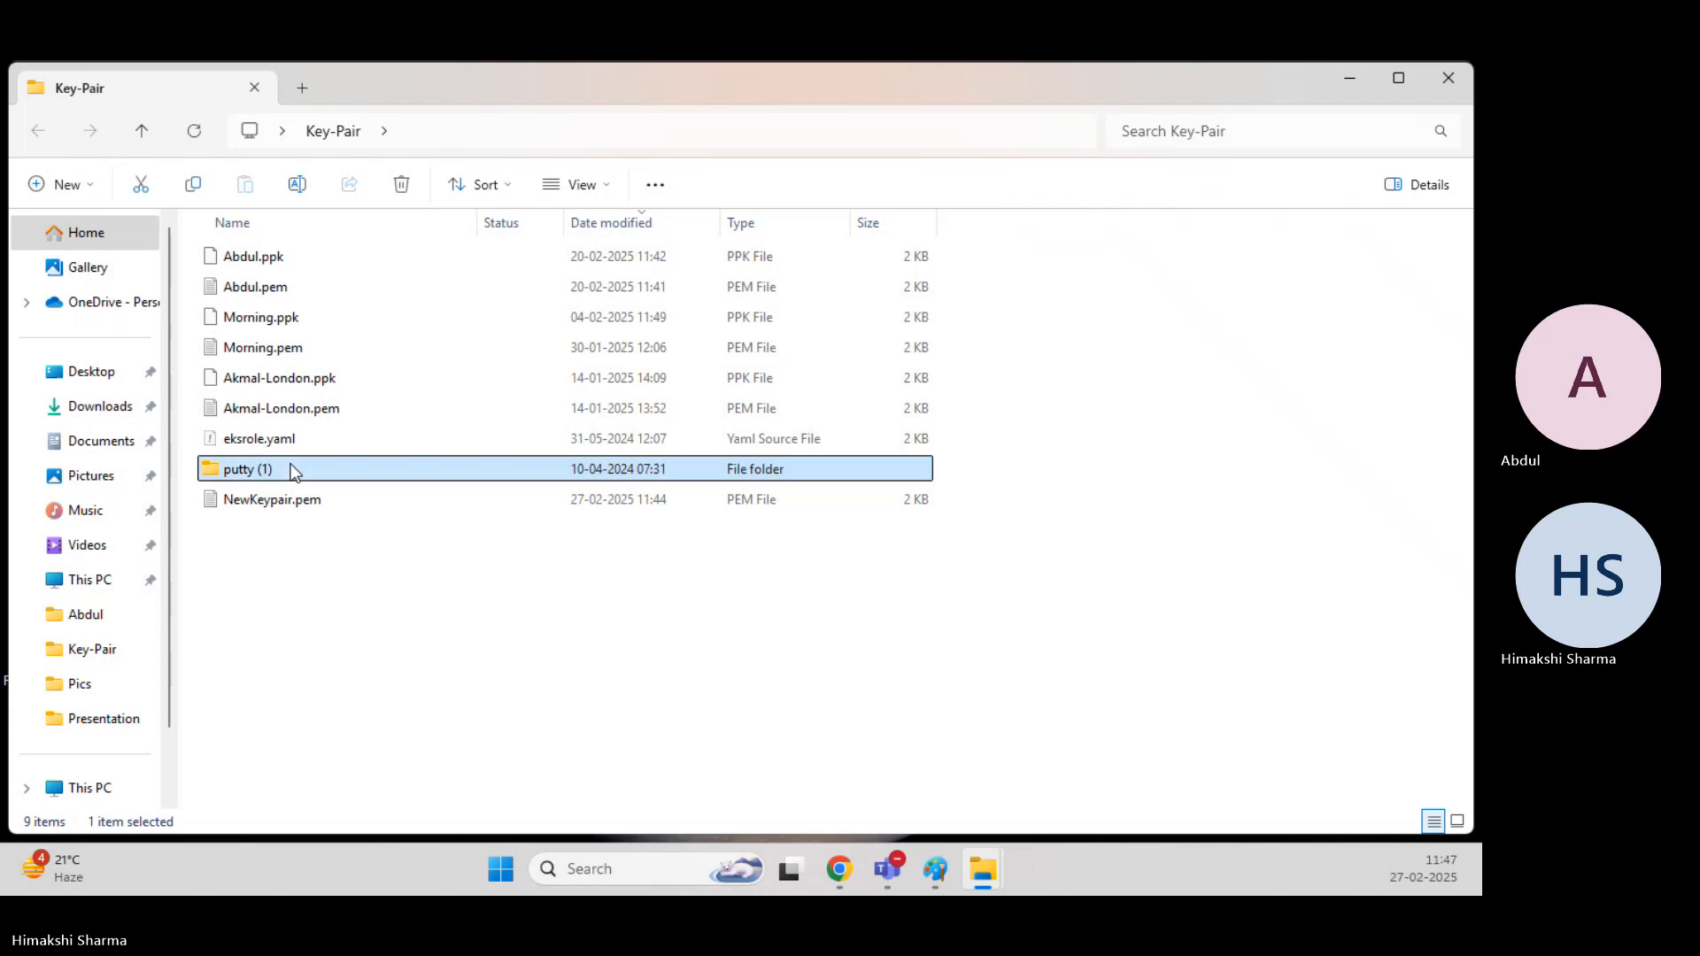
pyautogui.doubleClick(294, 440)
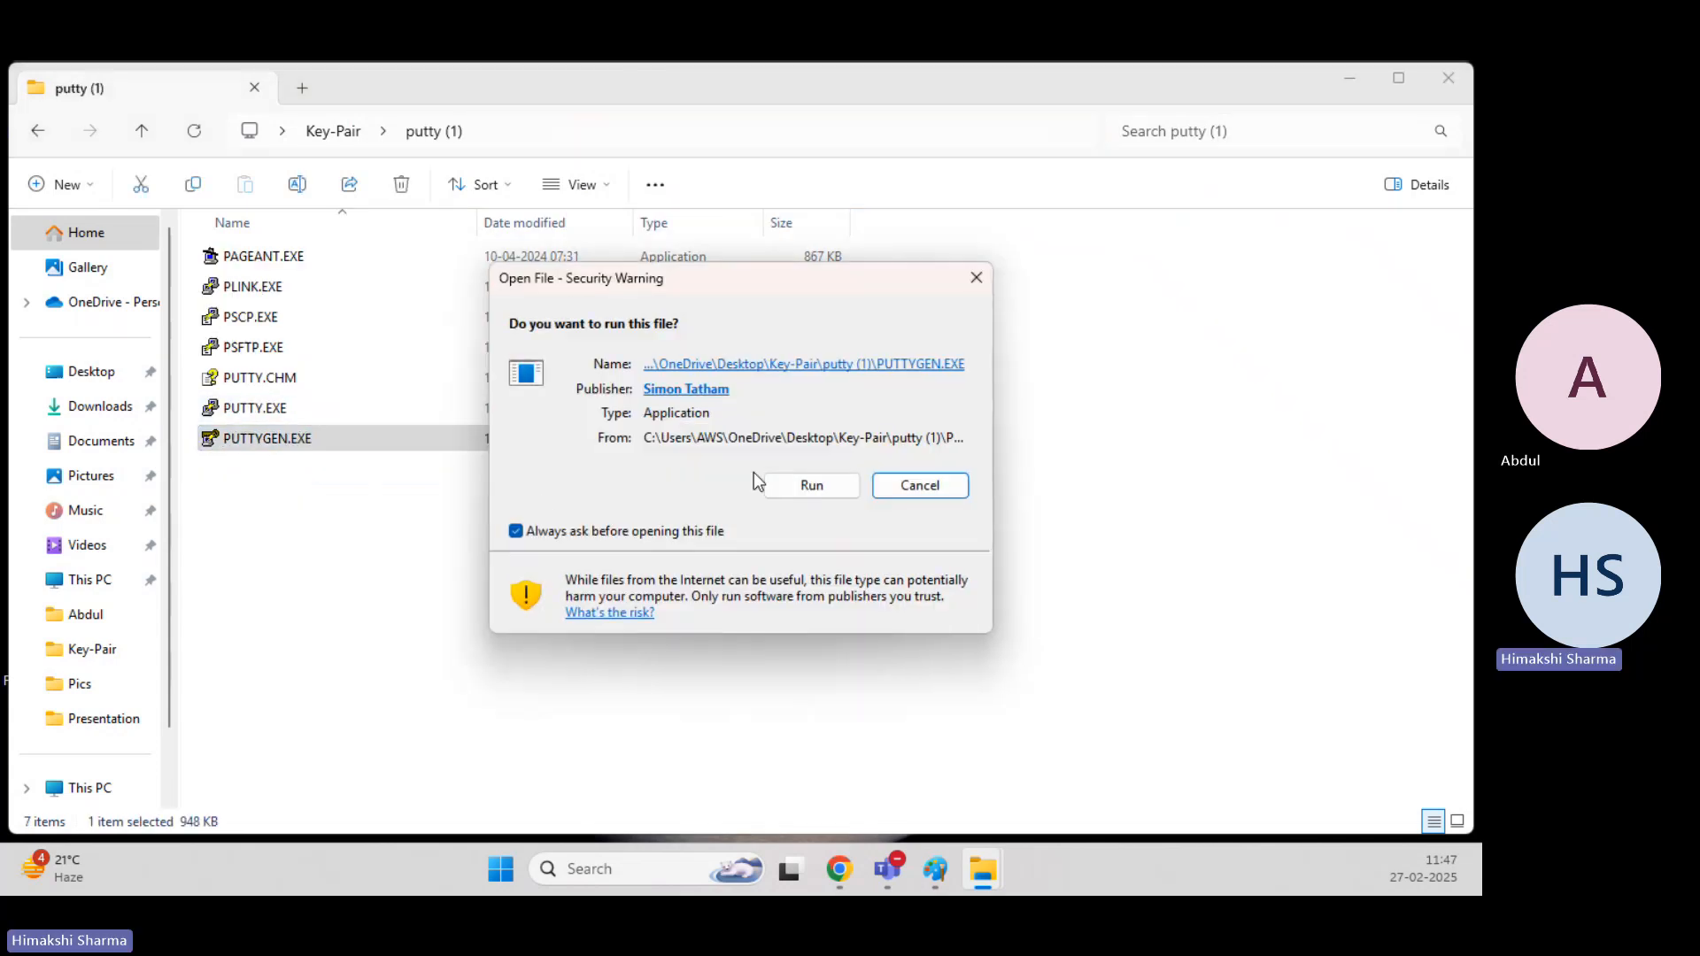
pyautogui.click(798, 483)
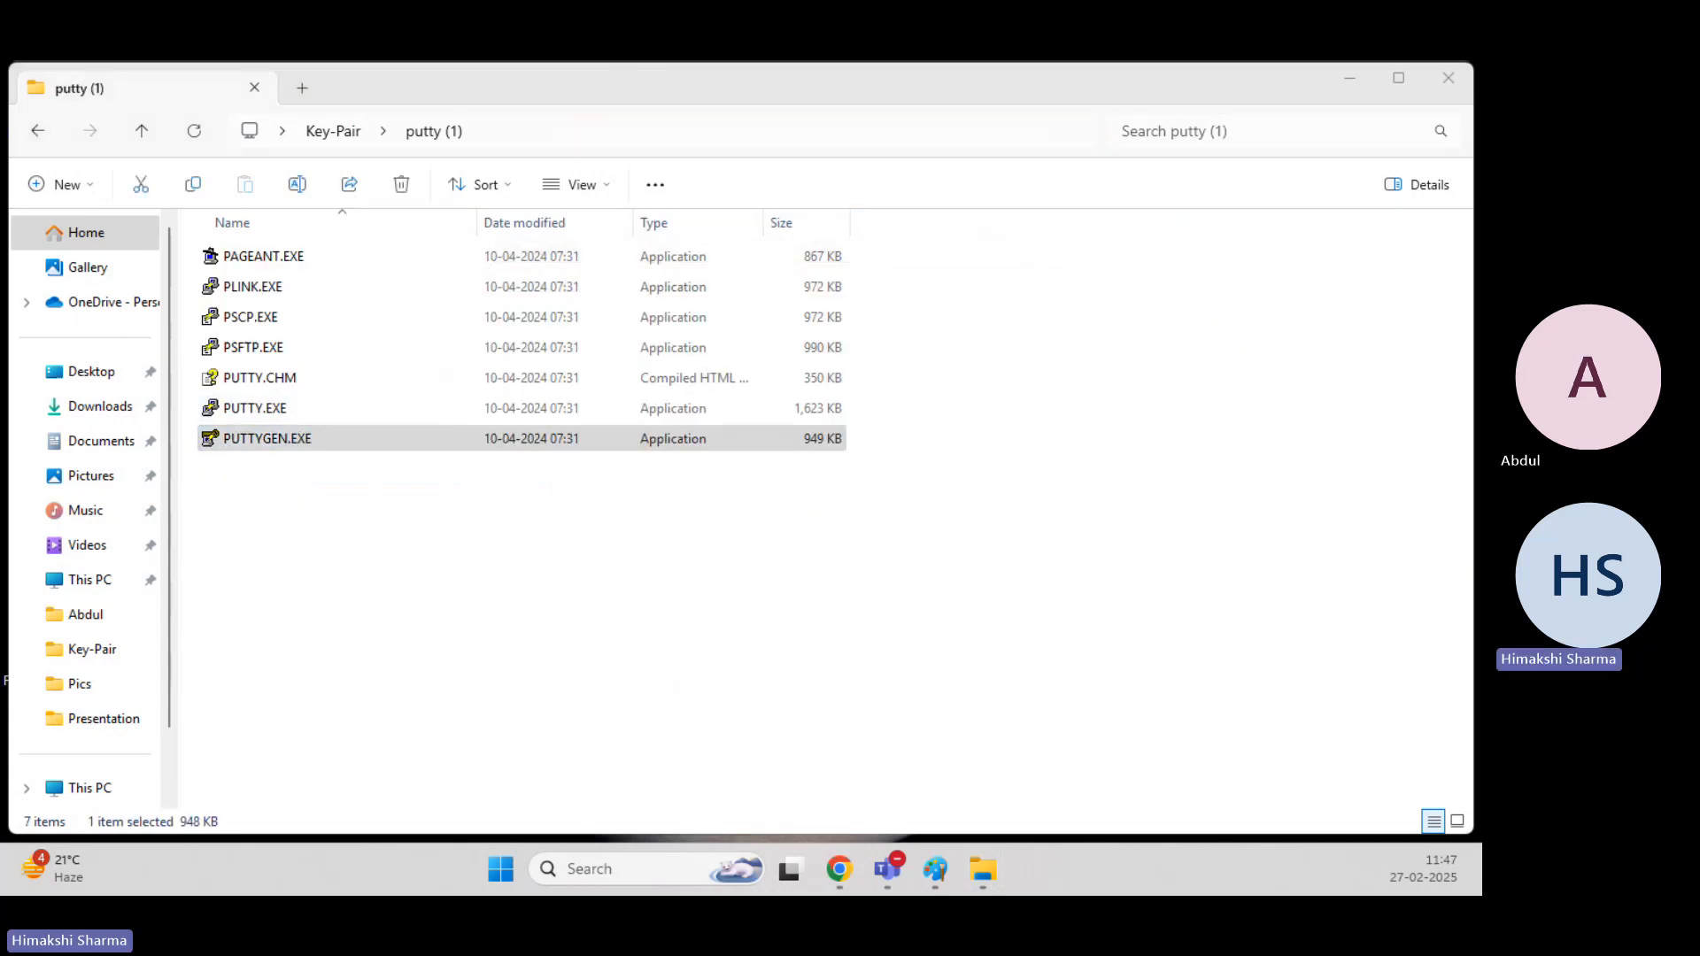
# Load NewKeypair.pem from the Key-Pair folder into PuTTYgen, showing all file types, and dismiss the import notice.
pyautogui.click(1352, 644)
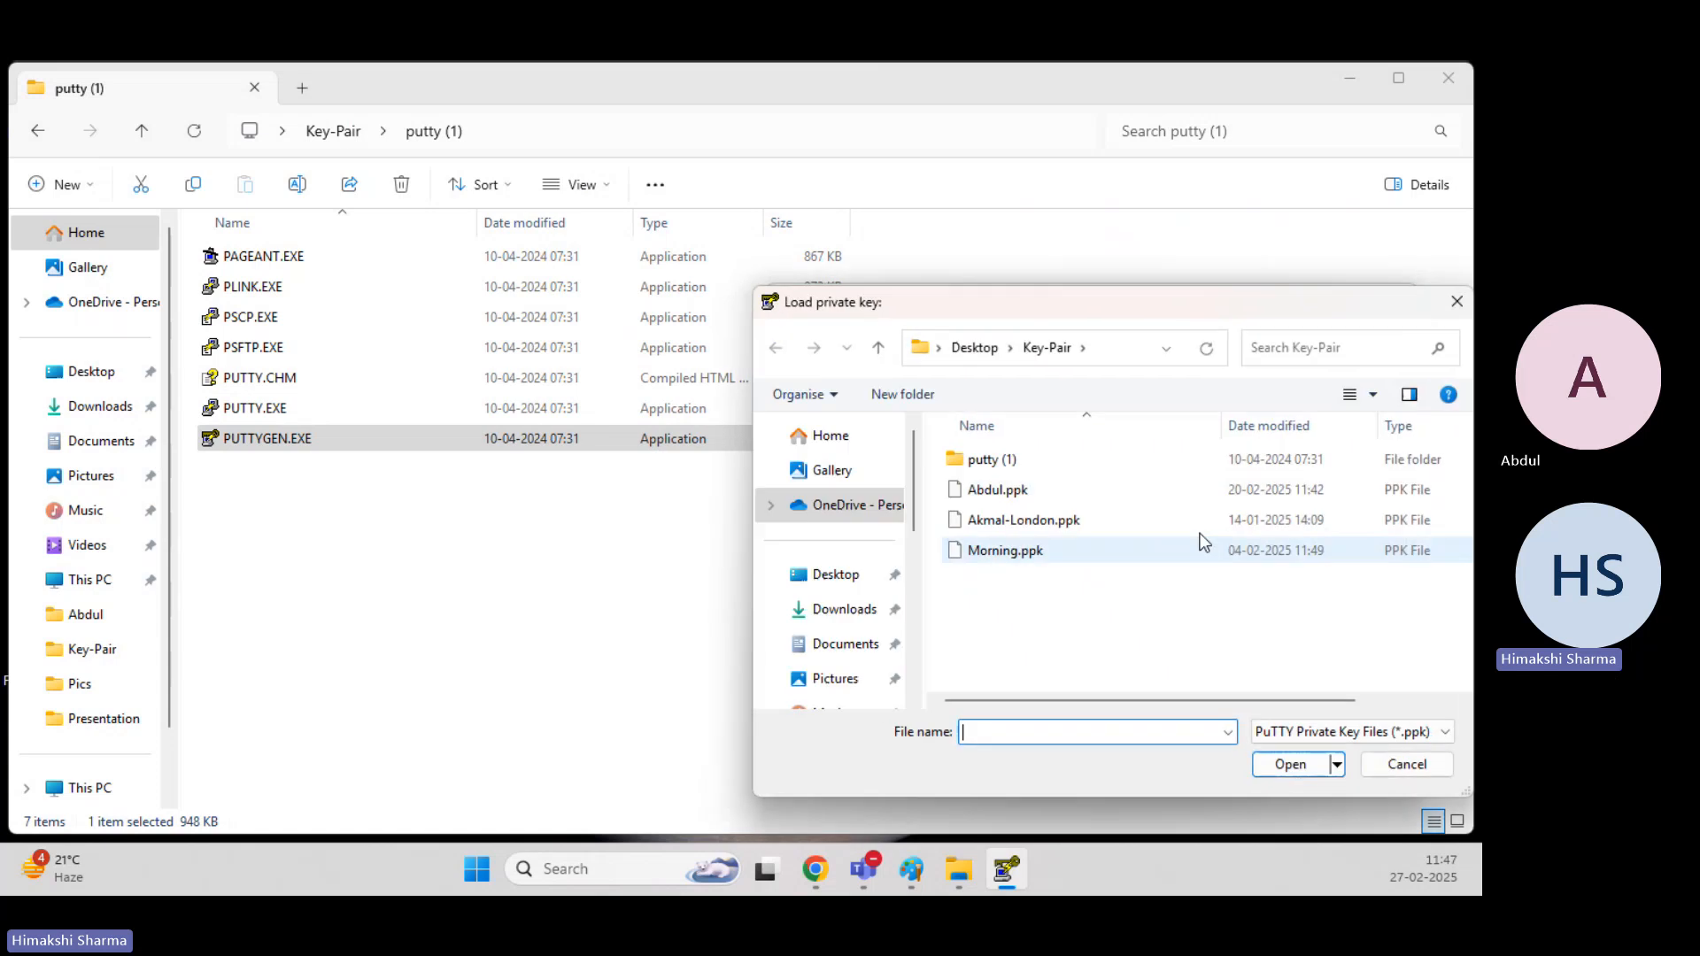
pyautogui.click(1336, 727)
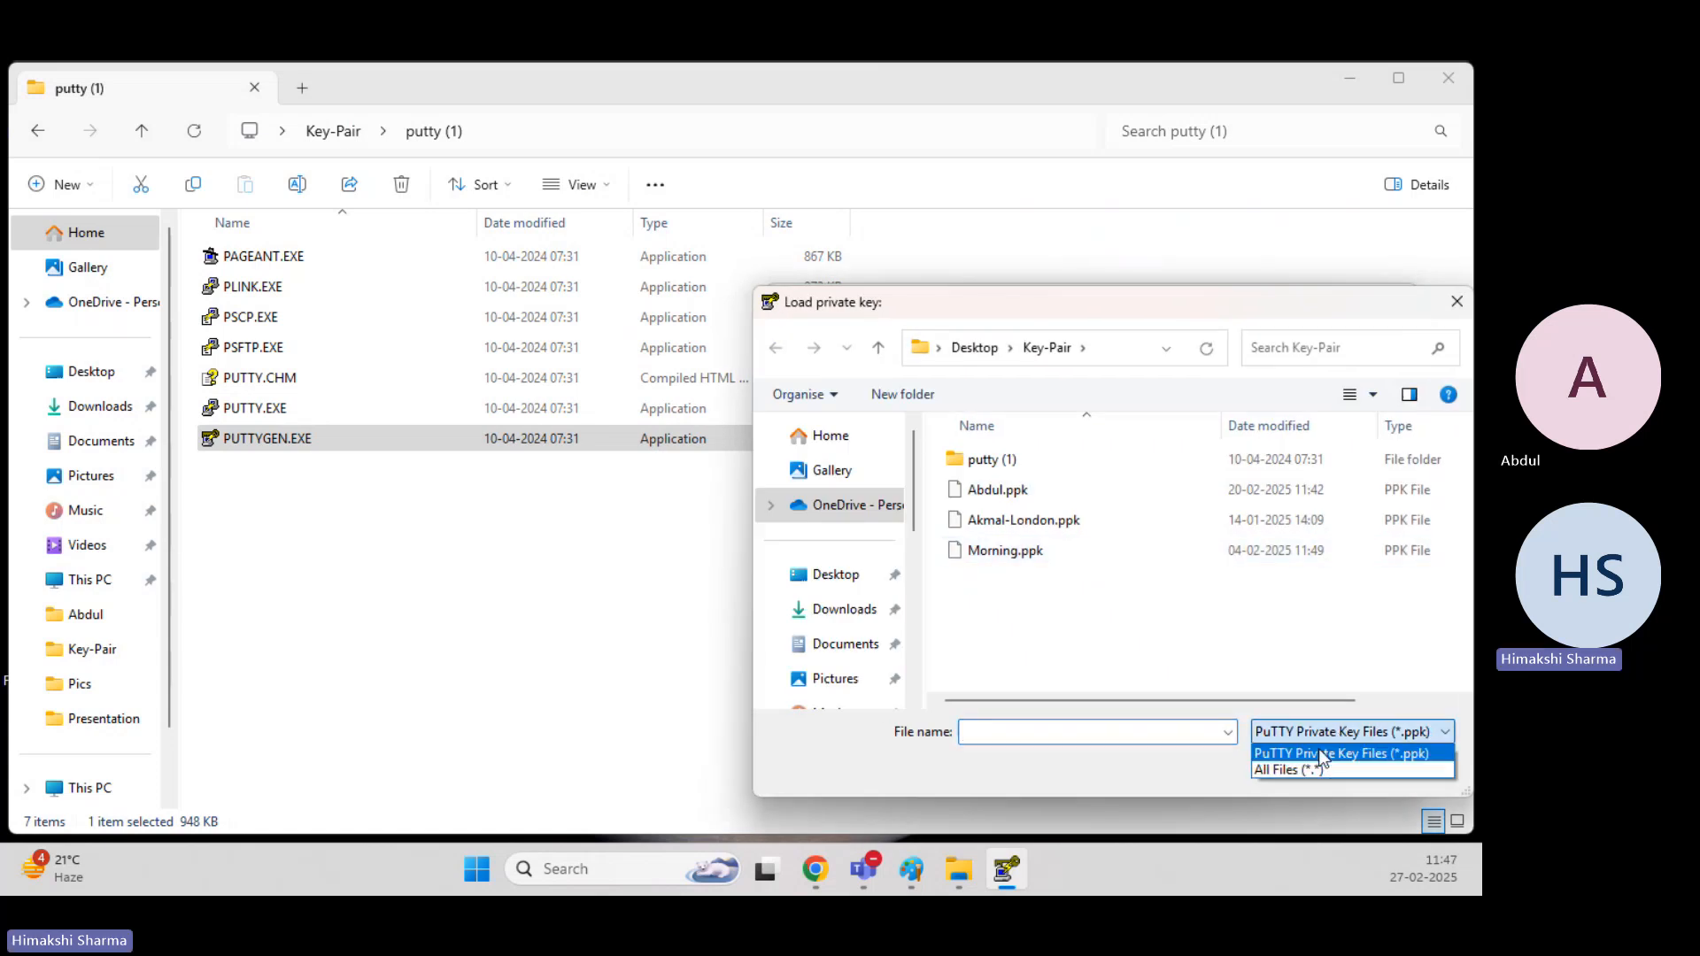
pyautogui.click(1284, 767)
pyautogui.scroll(-1, 1117, 641)
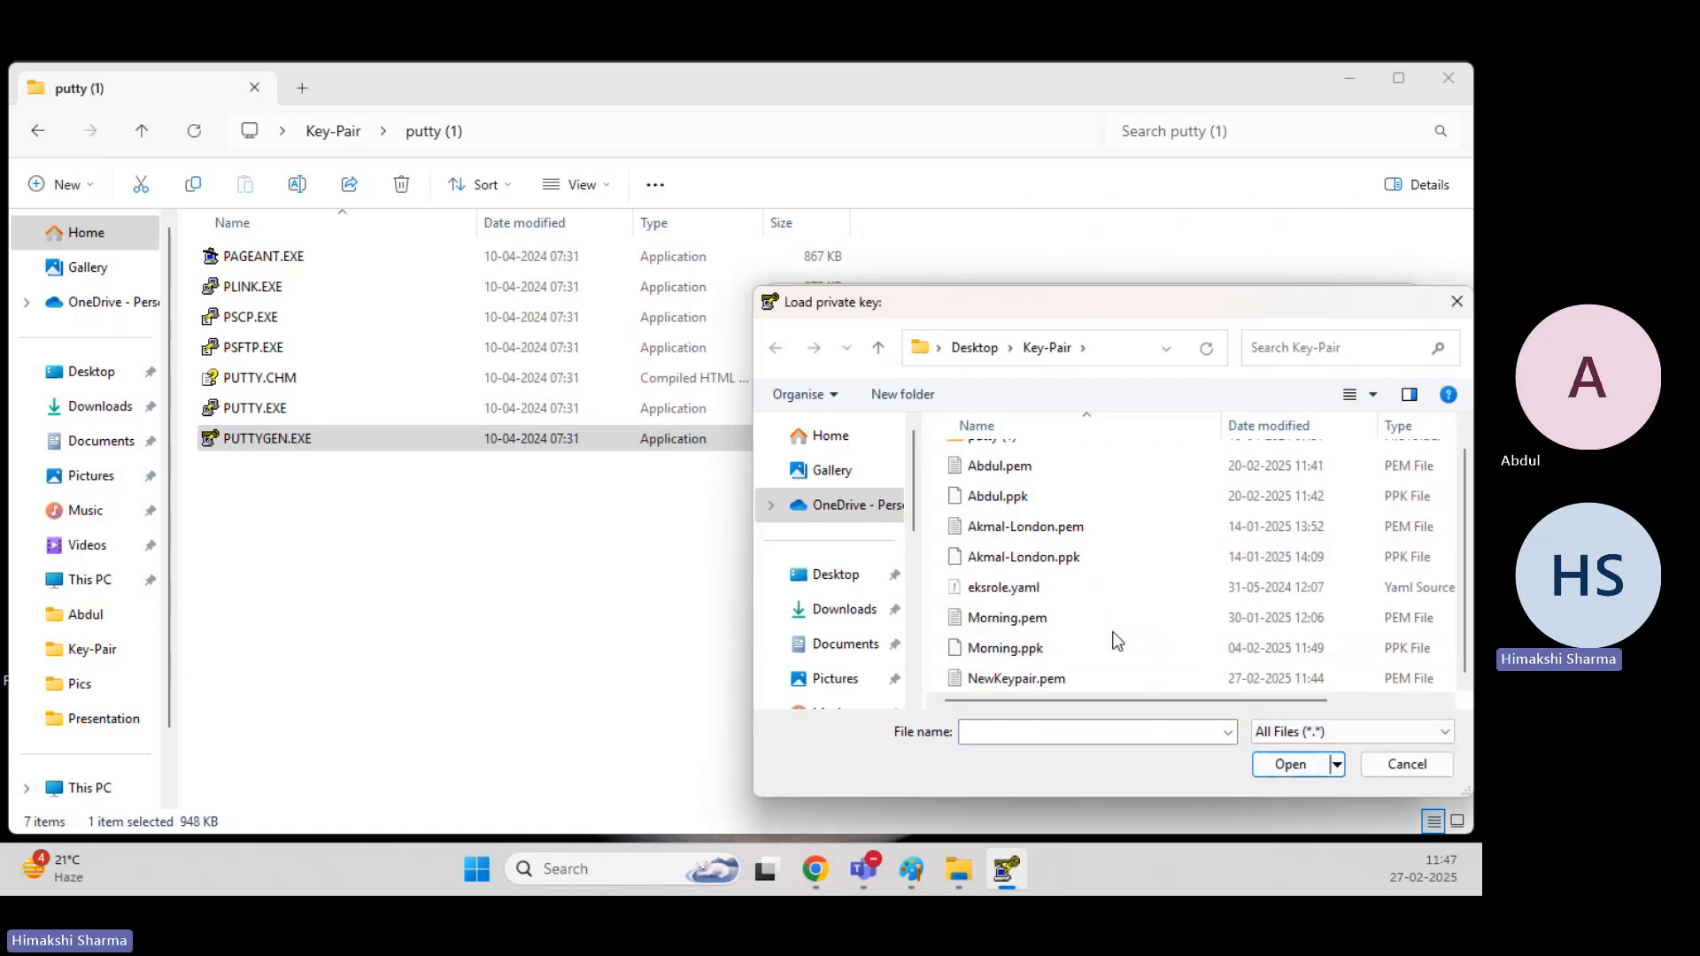
pyautogui.doubleClick(1062, 675)
pyautogui.click(899, 563)
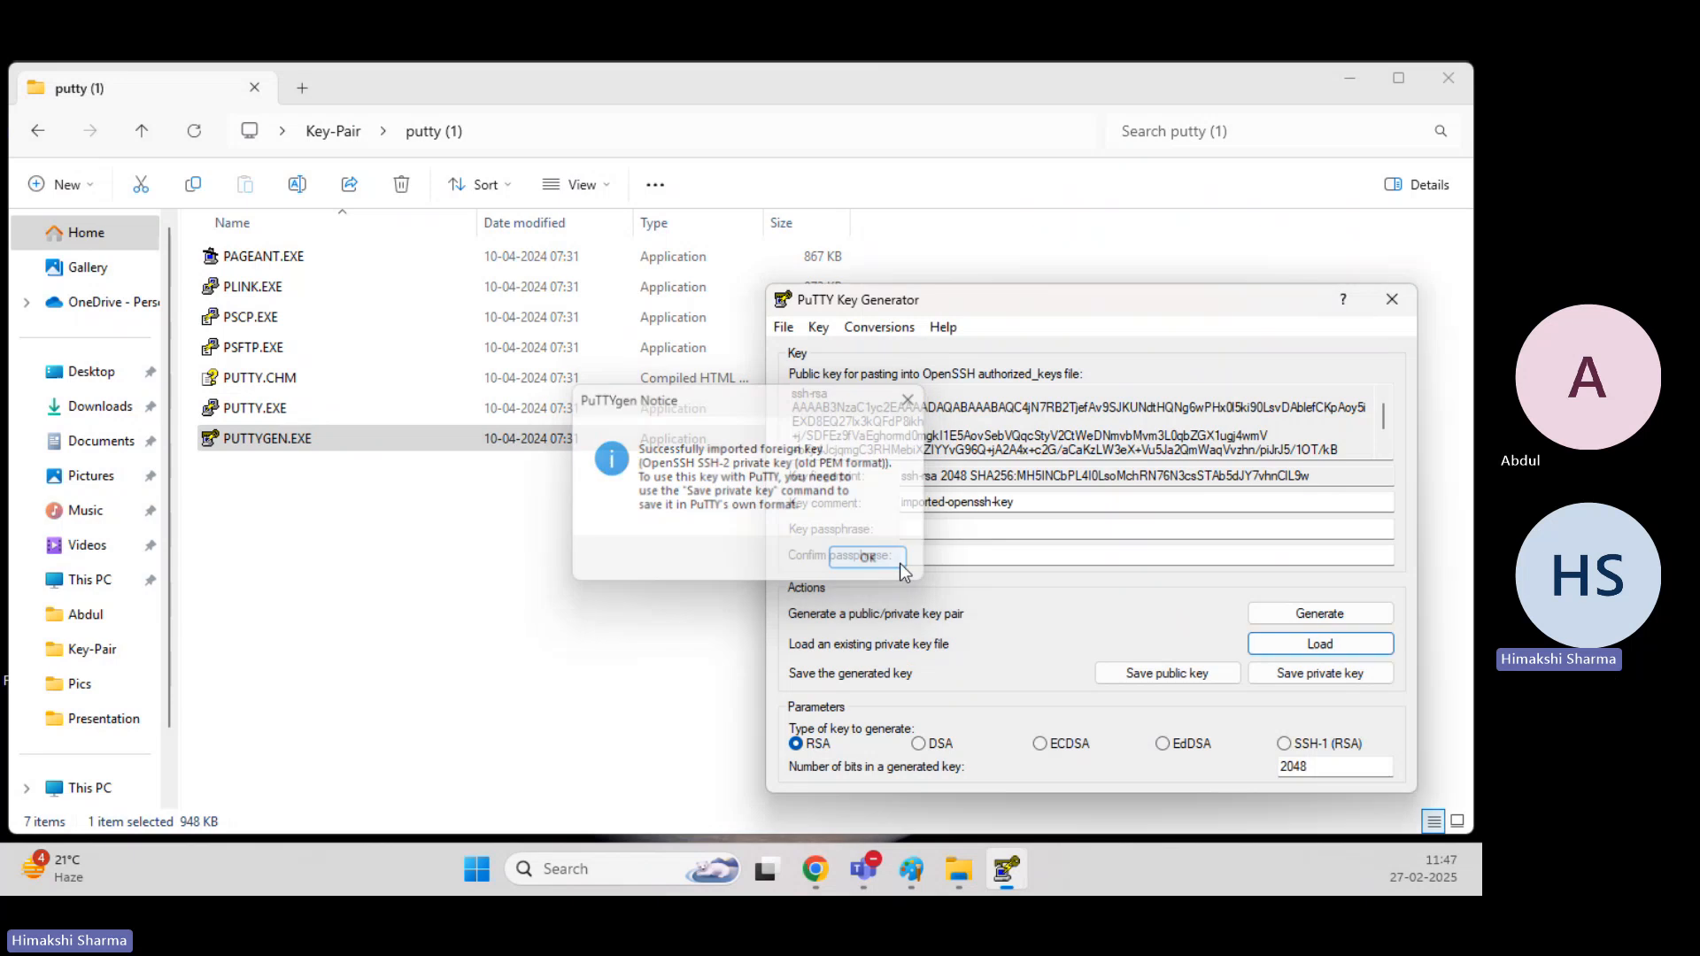
# Save the private key without a passphrase as NewKeypair in PPK format in the Key-Pair folder, and close PuTTYgen.
pyautogui.click(1344, 678)
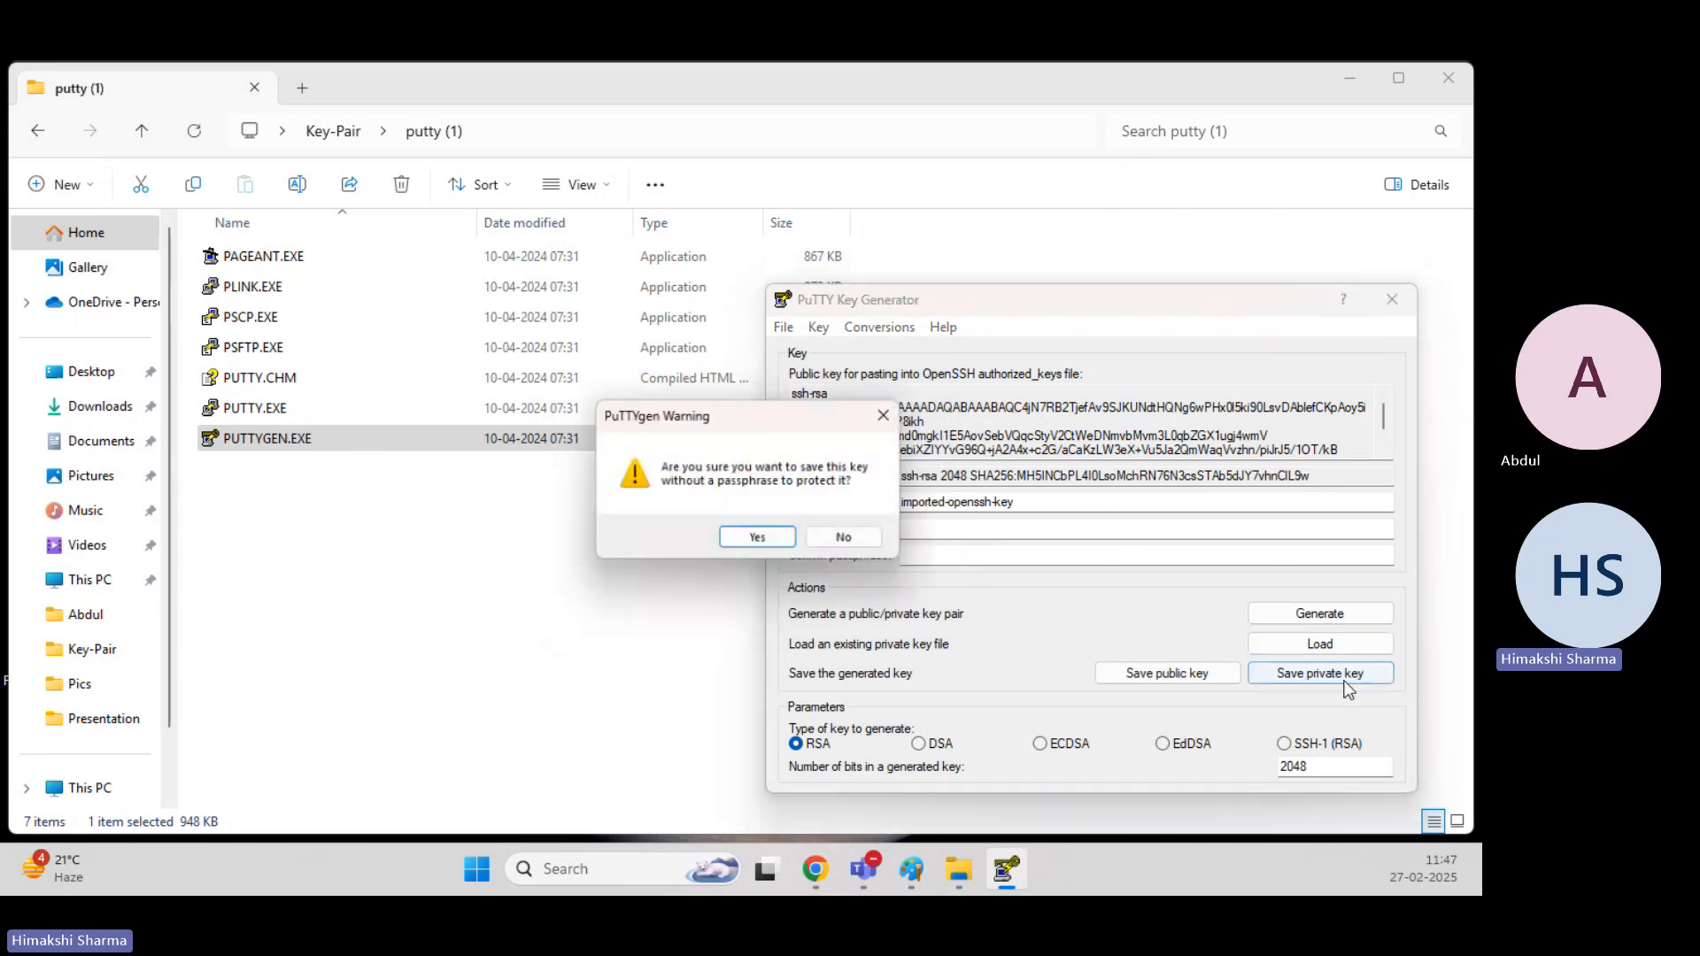
pyautogui.click(740, 538)
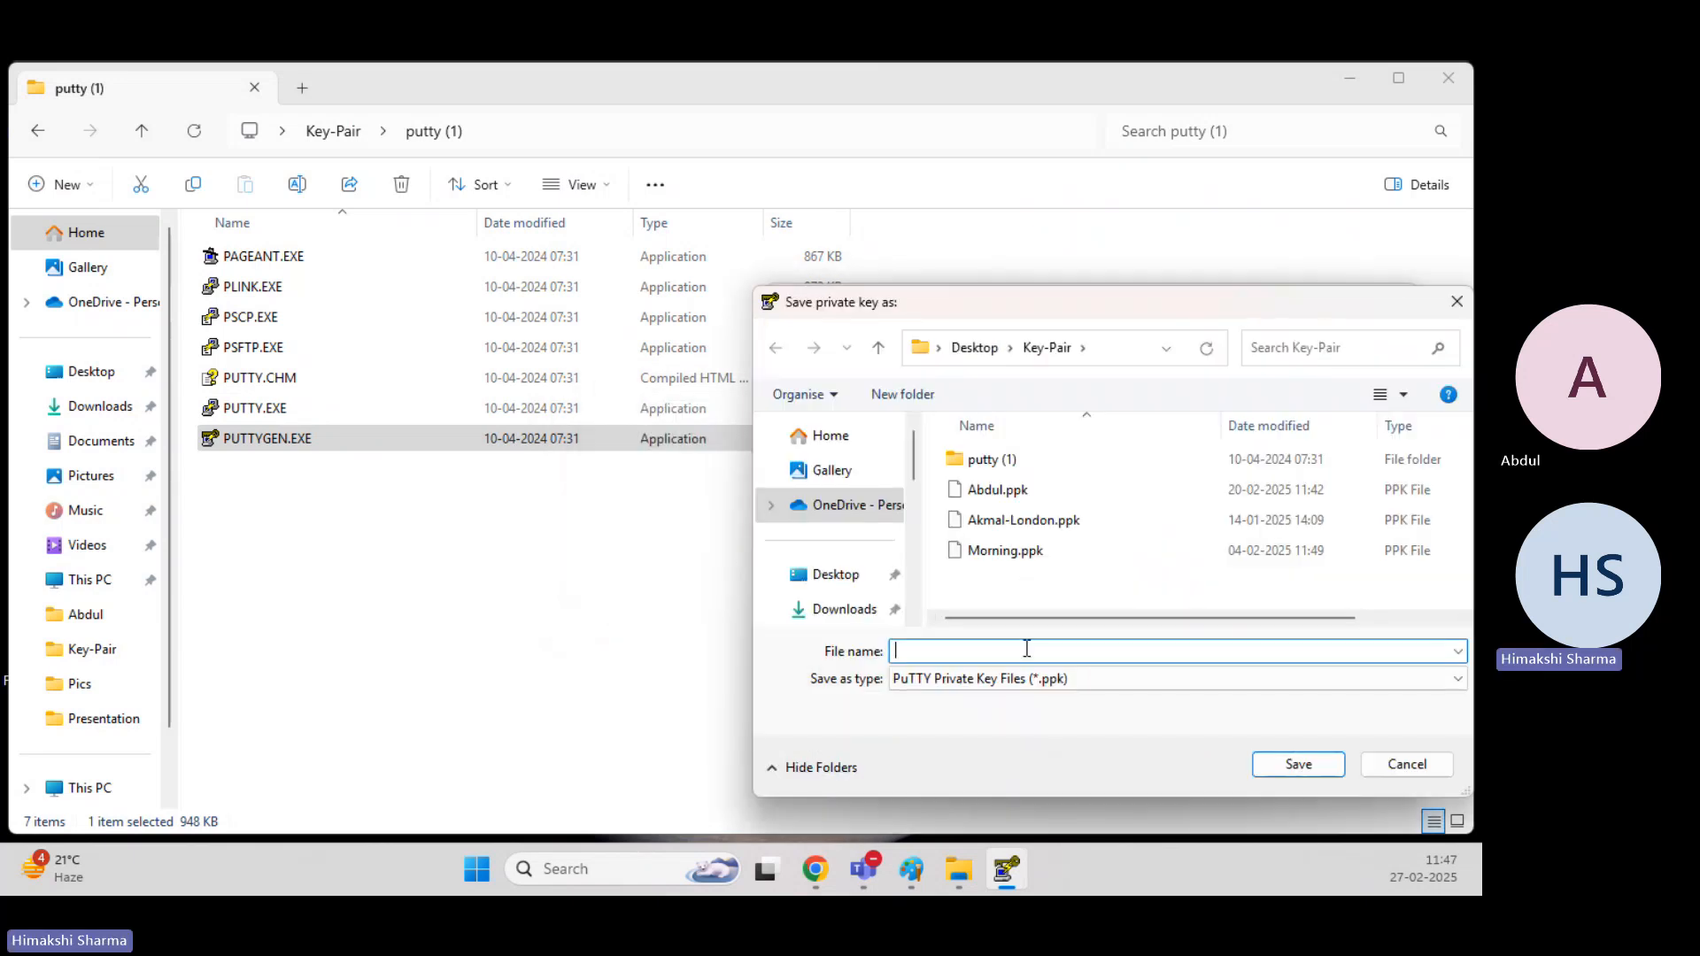
pyautogui.write('NewKeypair.p')
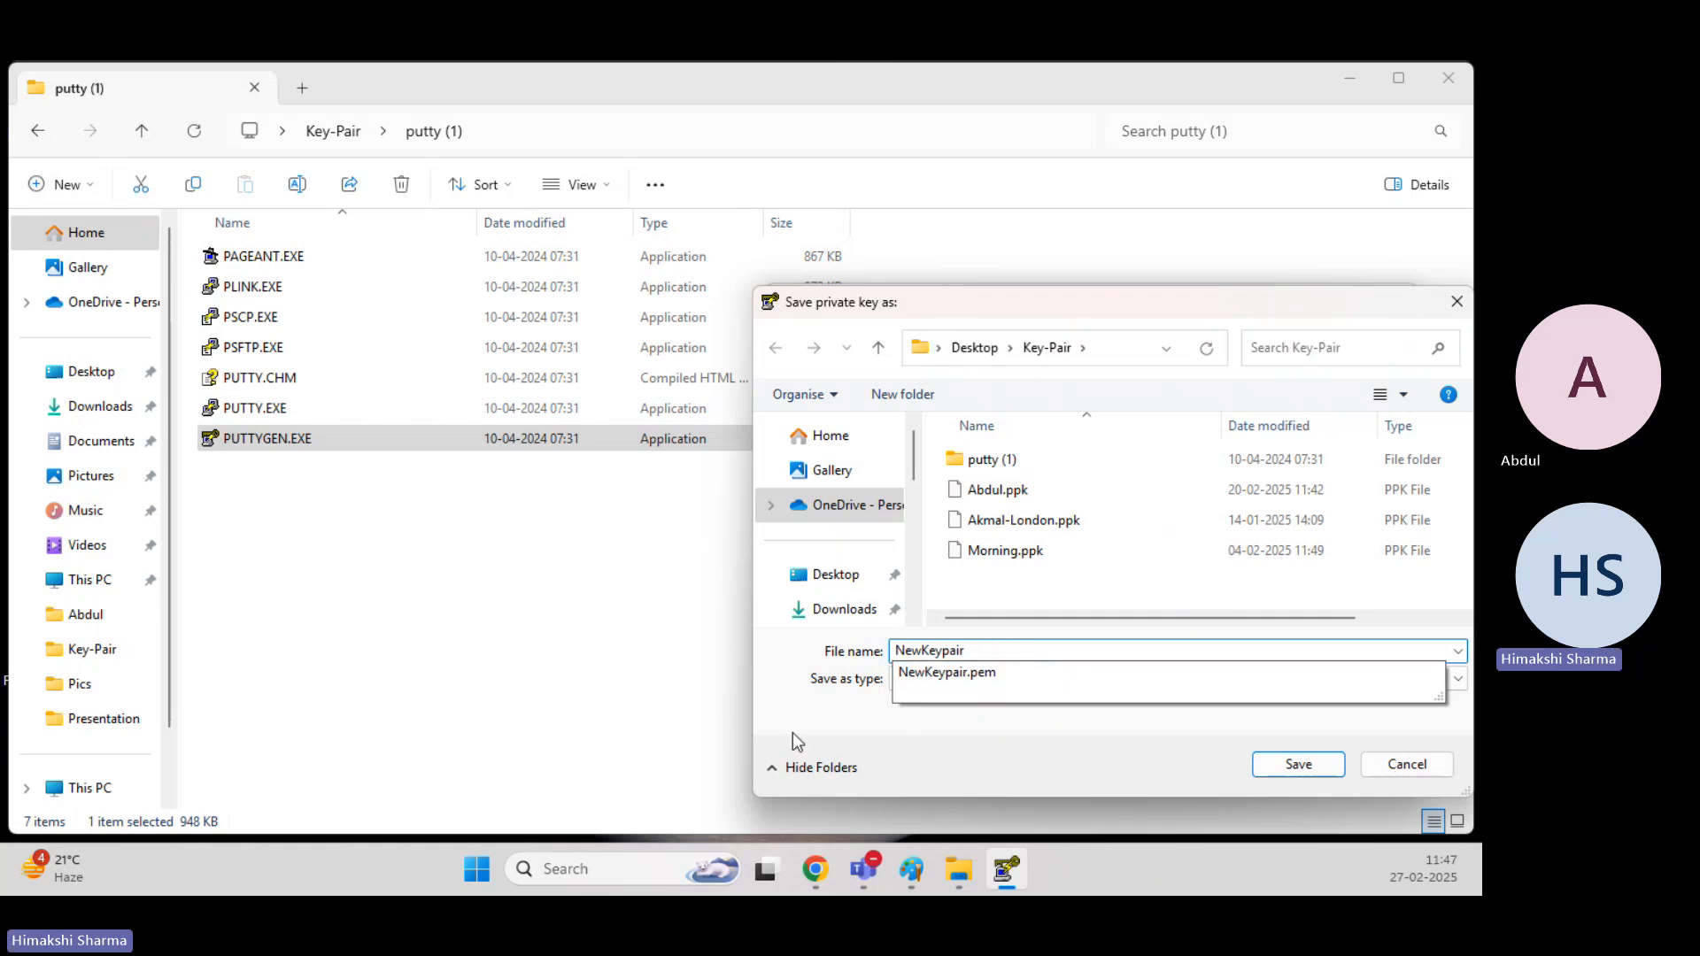
pyautogui.click(912, 745)
pyautogui.click(1299, 765)
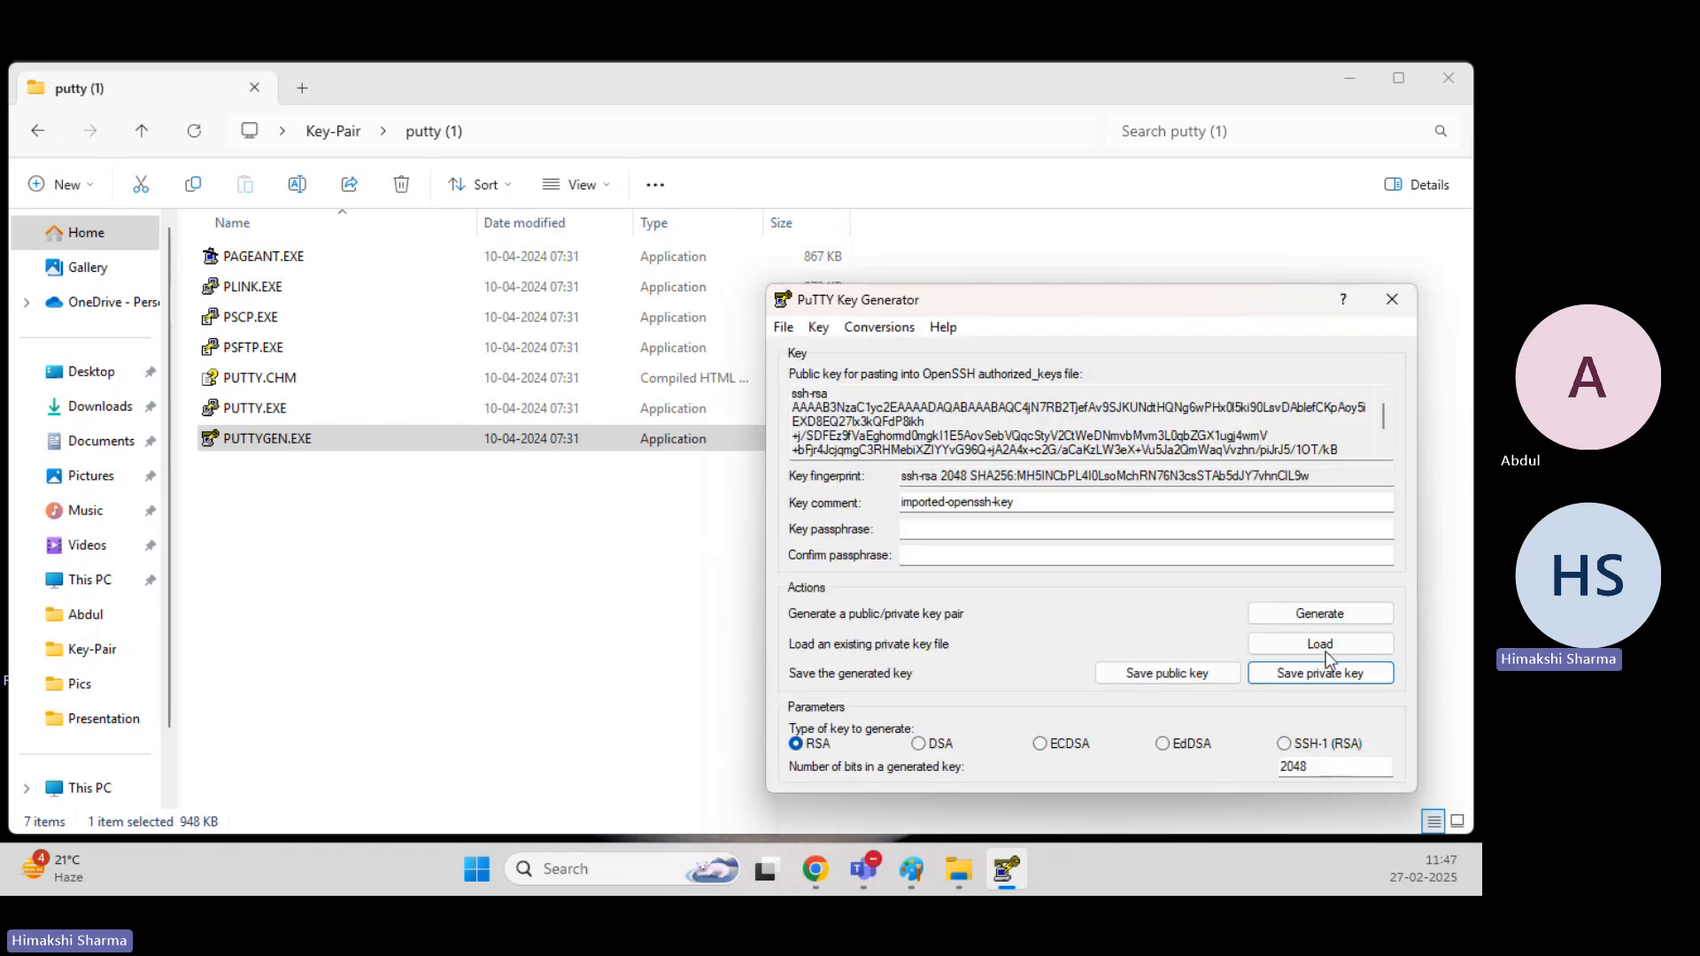
pyautogui.click(1390, 300)
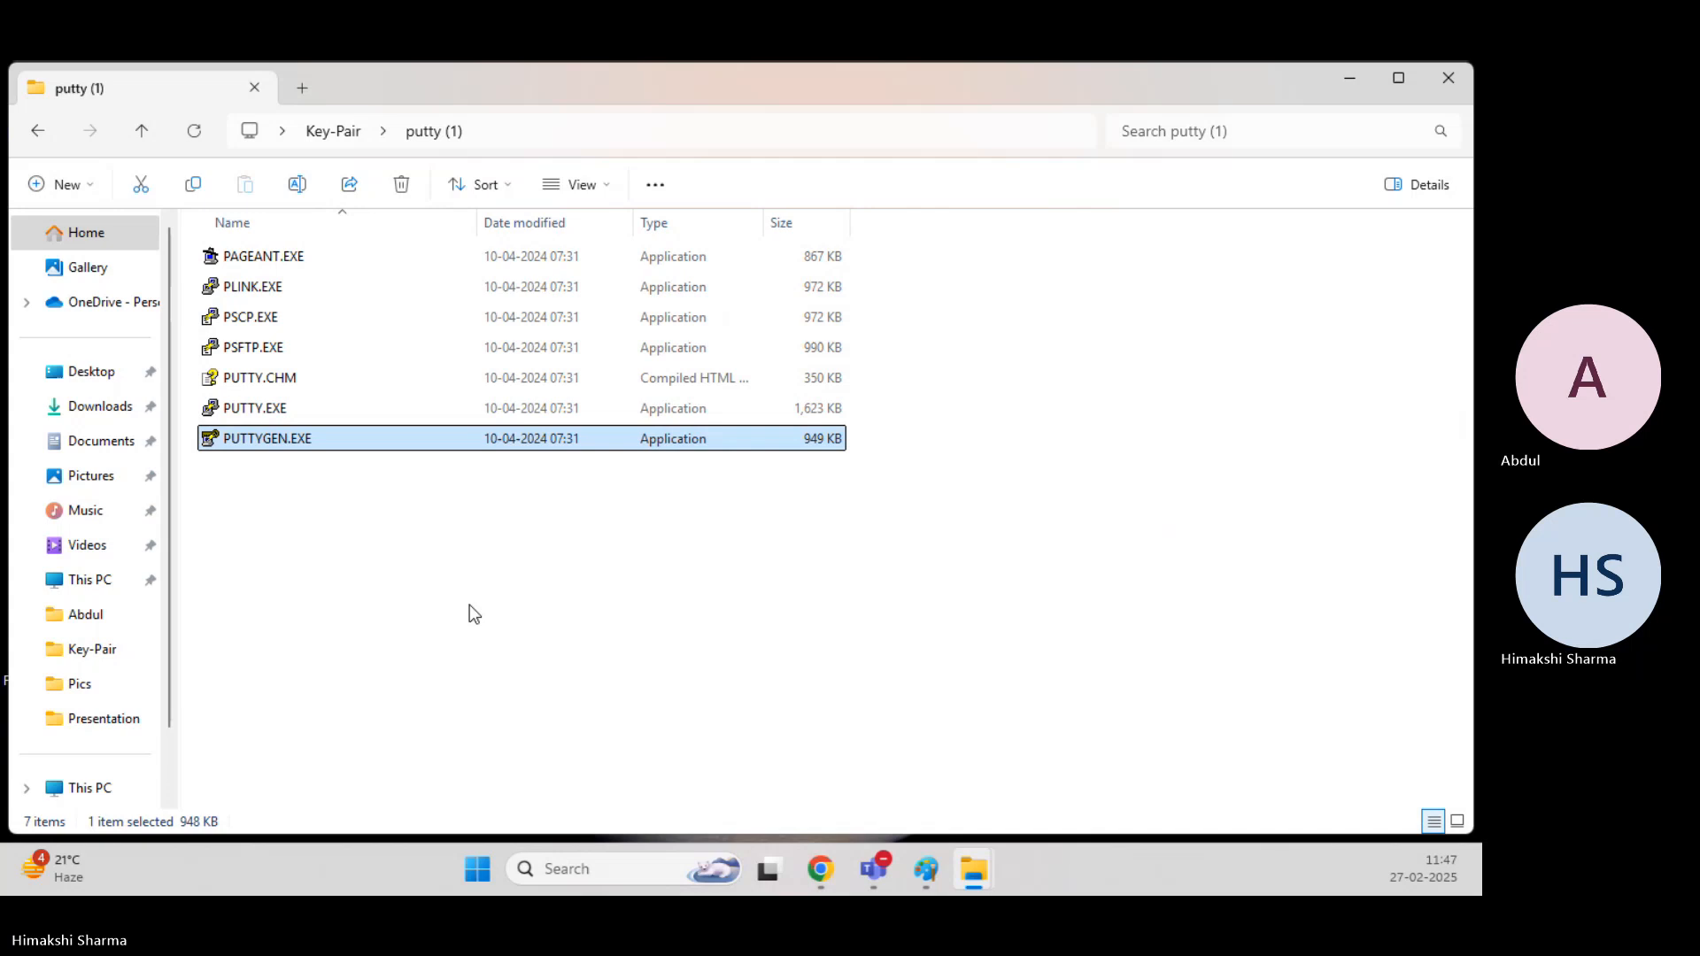
# Return to the Key-Pair folder and check for the converted NewKeypair.ppk file.
pyautogui.click(470, 611)
pyautogui.click(690, 129)
pyautogui.press('Return')
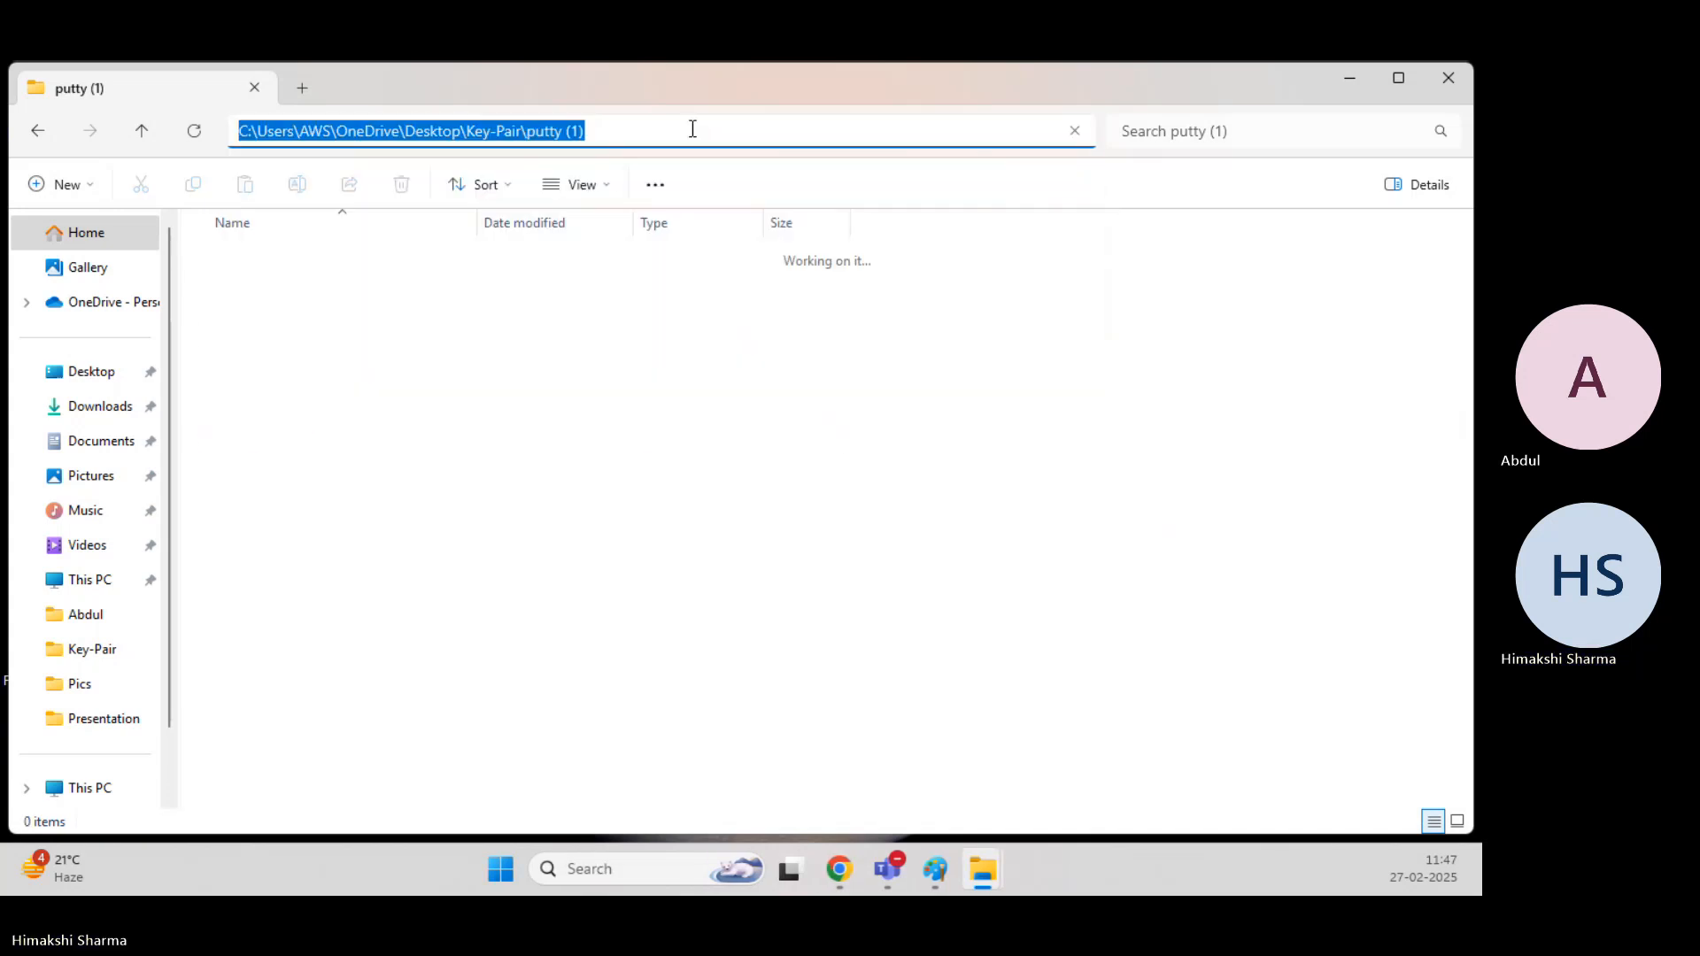
pyautogui.click(341, 131)
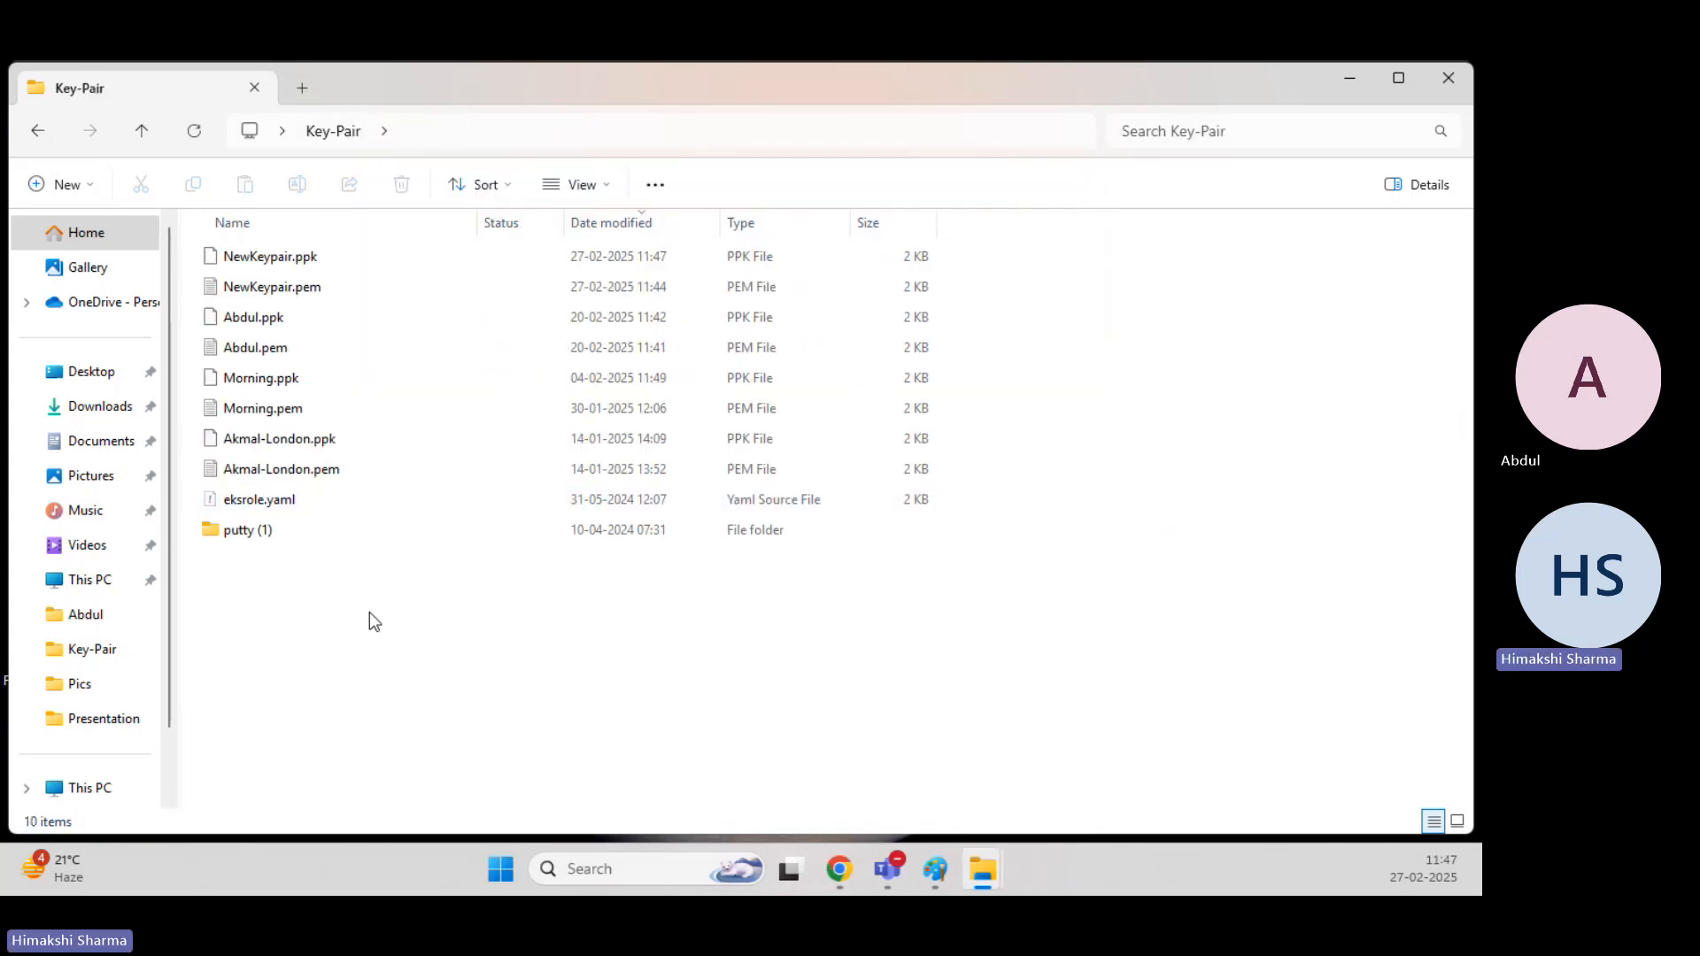
pyautogui.click(522, 151)
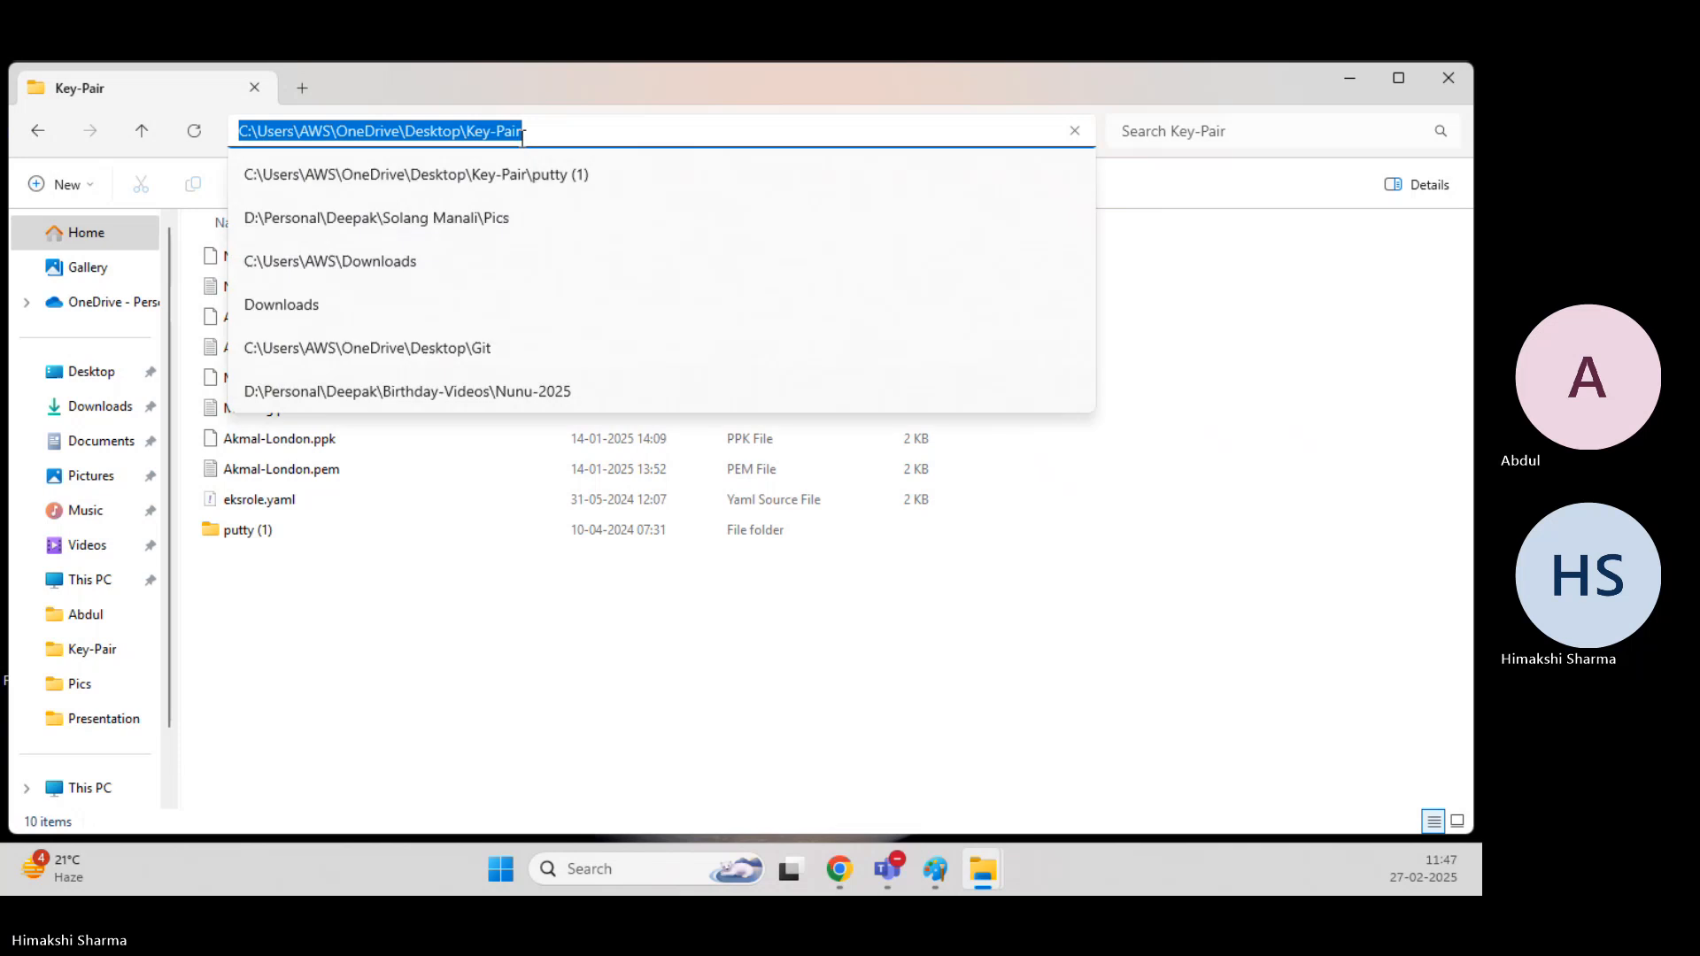
pyautogui.press('Return')
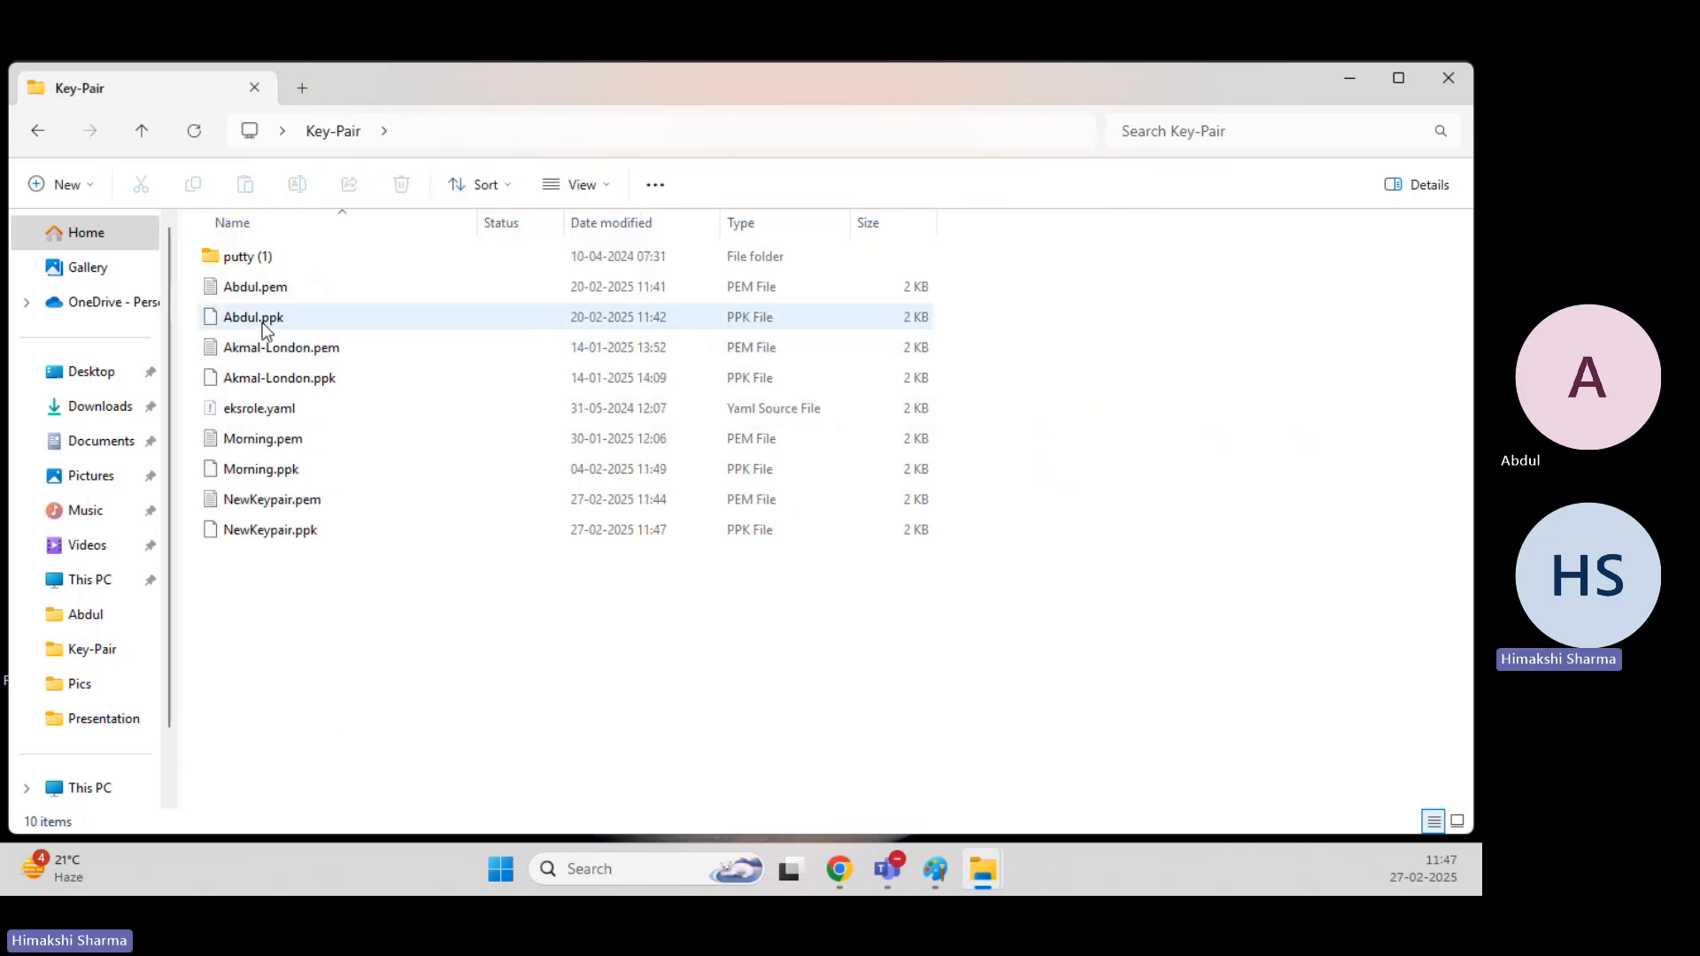
pyautogui.click(305, 531)
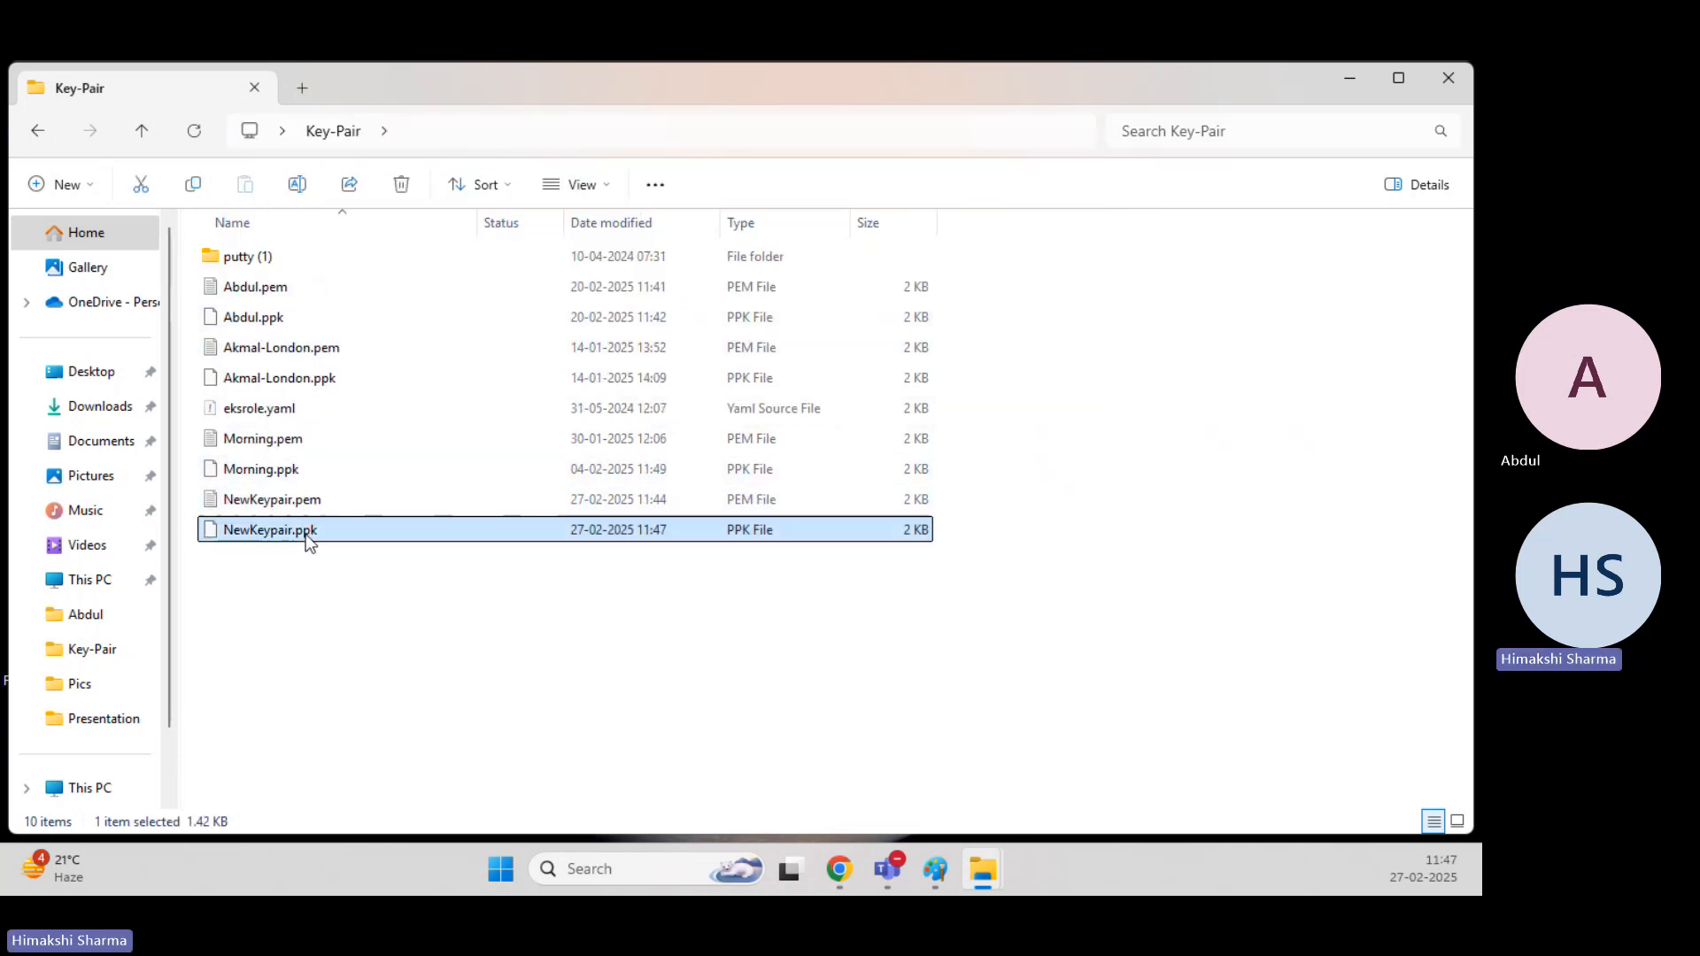
# Run PUTTY.EXE from the putty (1) folder and allow the file to run.
pyautogui.doubleClick(265, 256)
pyautogui.doubleClick(271, 406)
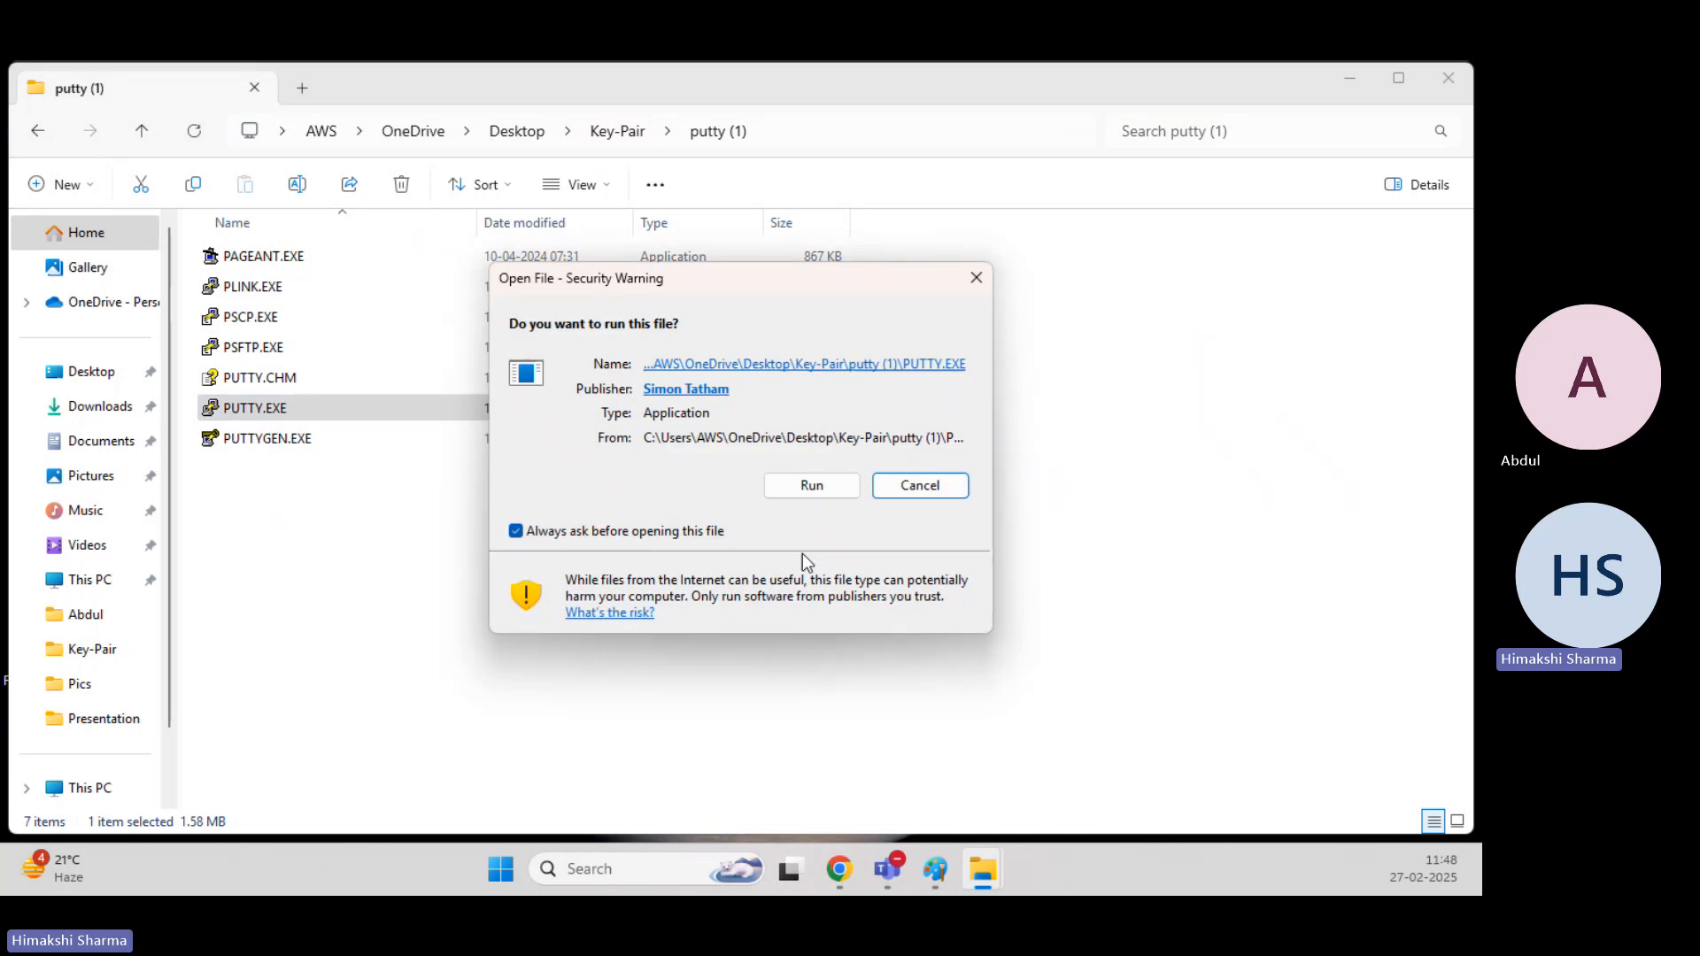
pyautogui.click(806, 489)
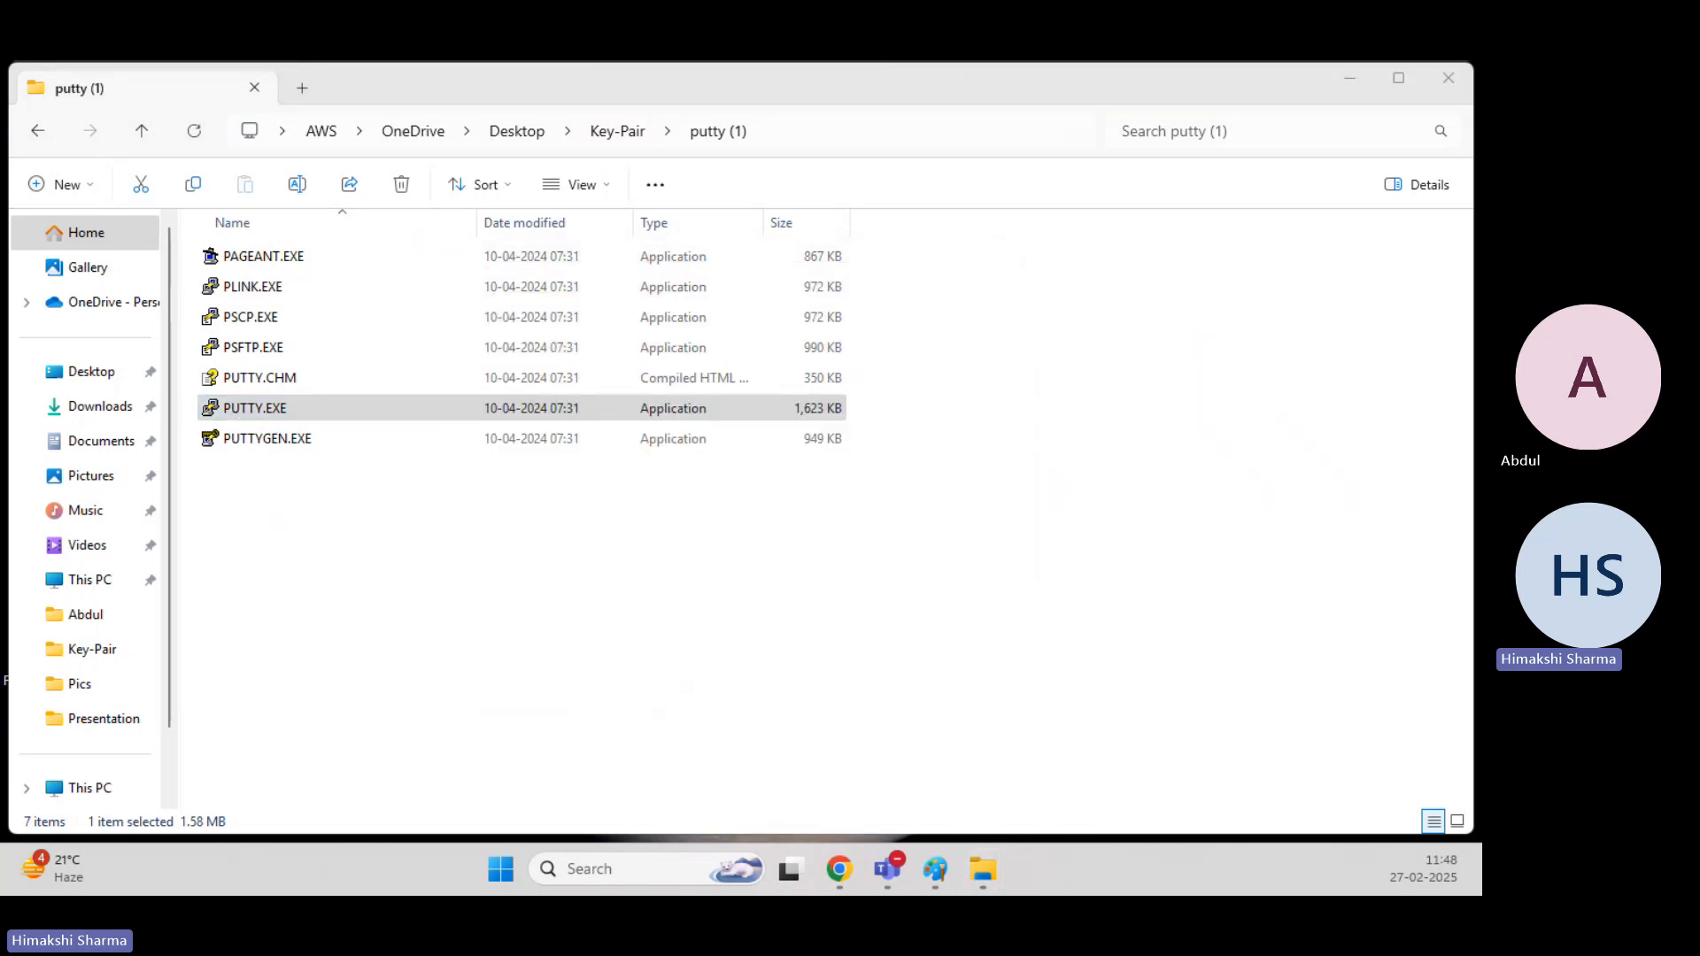
# Copy the running Webserver instance's public IPv4 address from the EC2 console and enter it as the PuTTY host name, 44.201.107.122.
pyautogui.moveTo(825, 875)
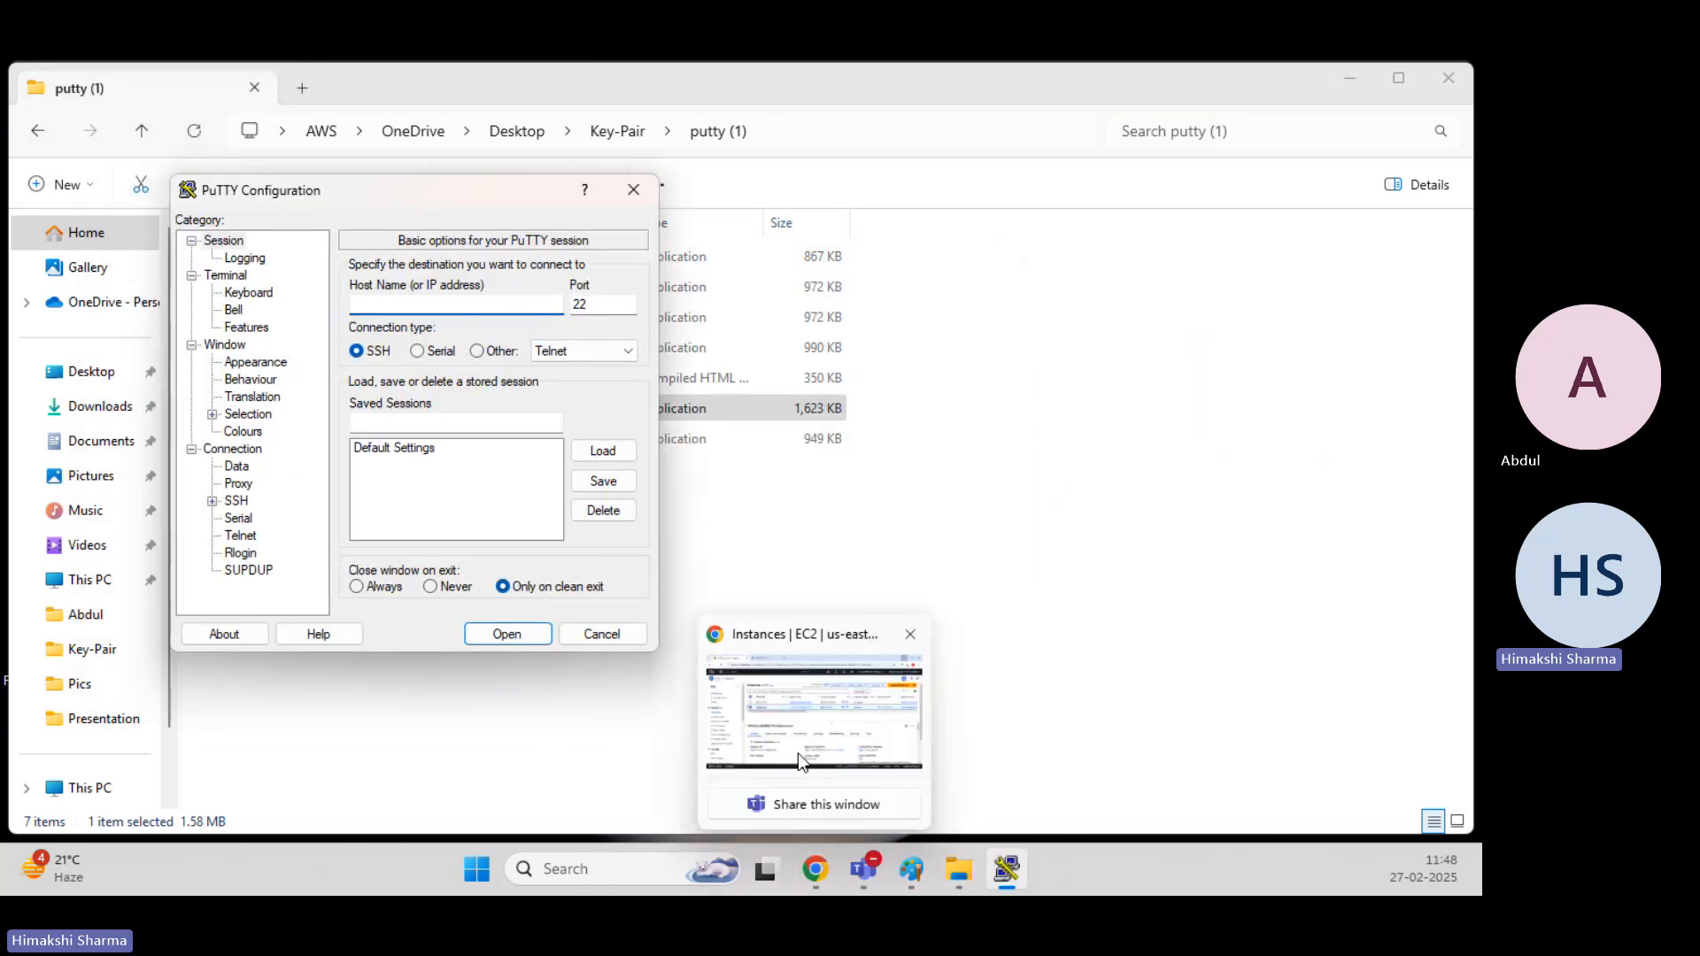
pyautogui.click(799, 752)
pyautogui.click(688, 714)
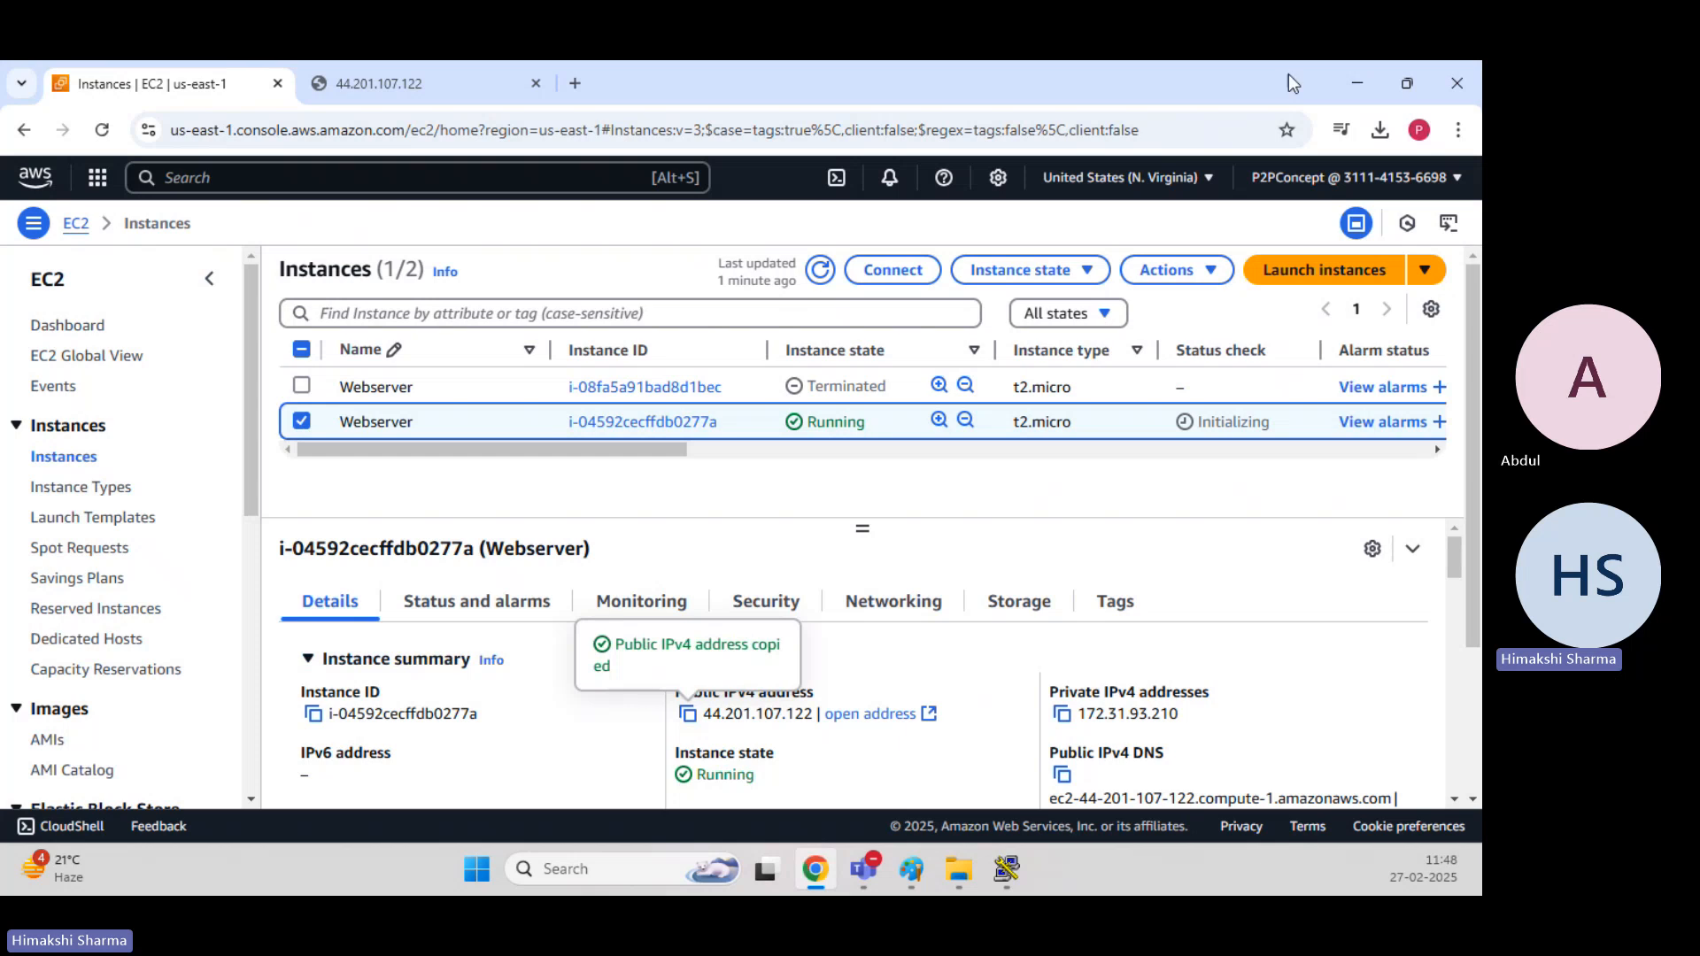
pyautogui.click(1356, 83)
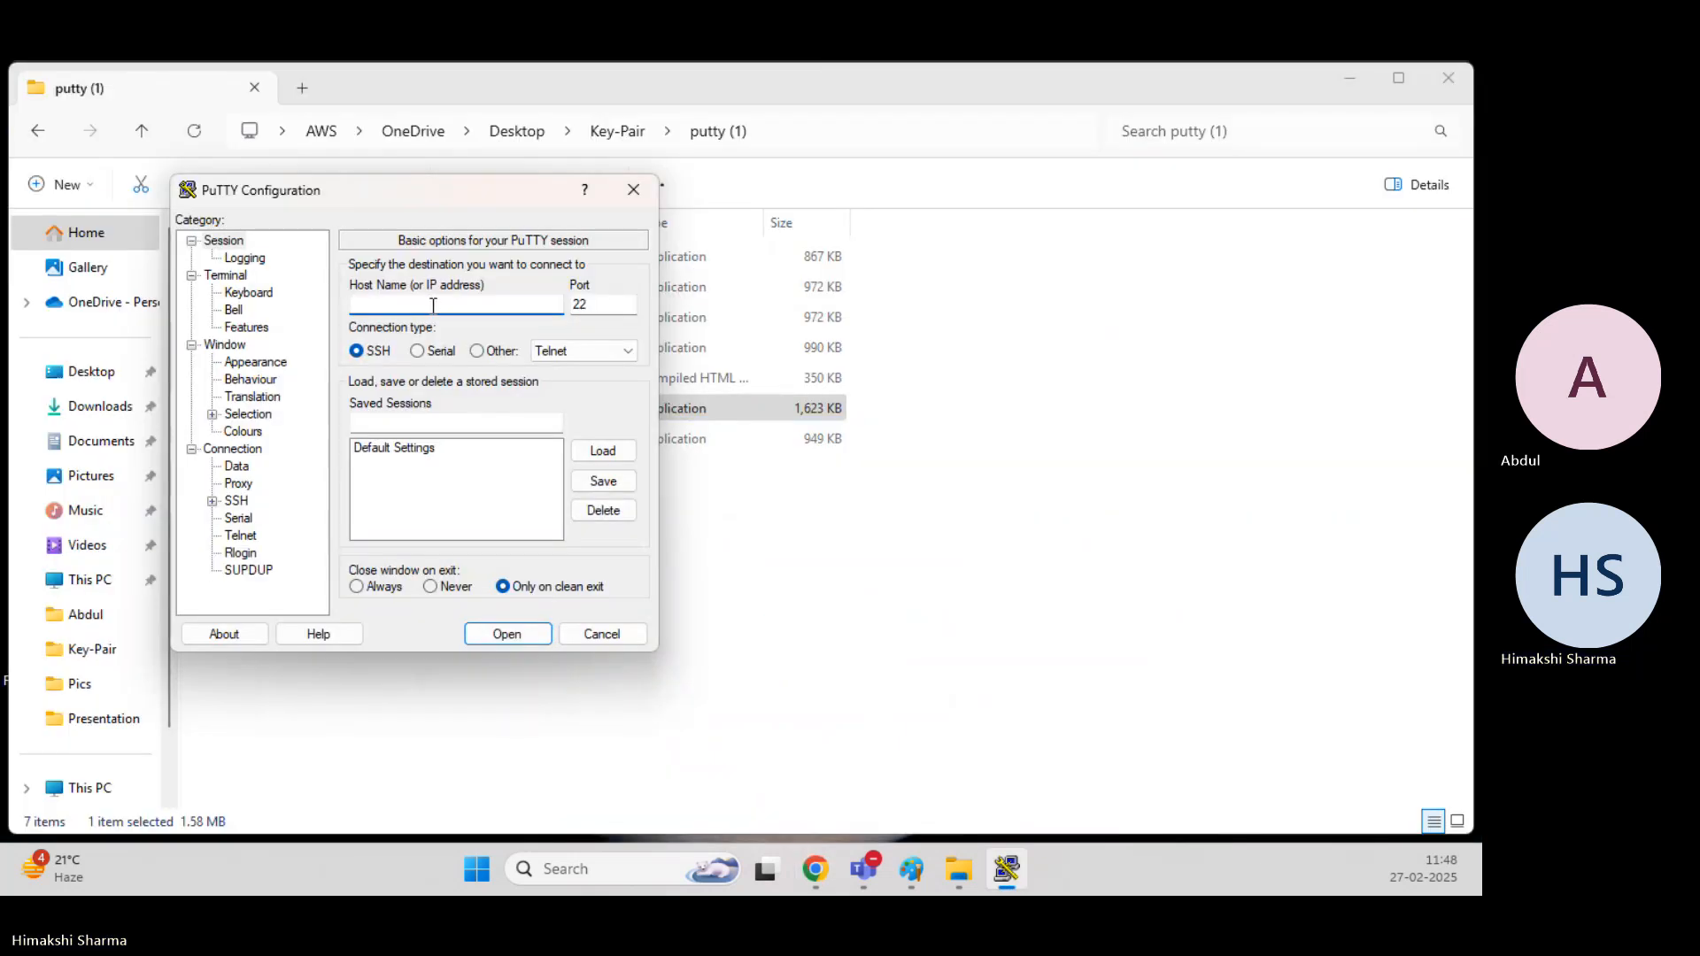
pyautogui.hotkey('ctrl', 'v')
# Set NewKeypair.ppk from the Key-Pair folder as the private key file in the SSH authentication credentials.
pyautogui.click(212, 501)
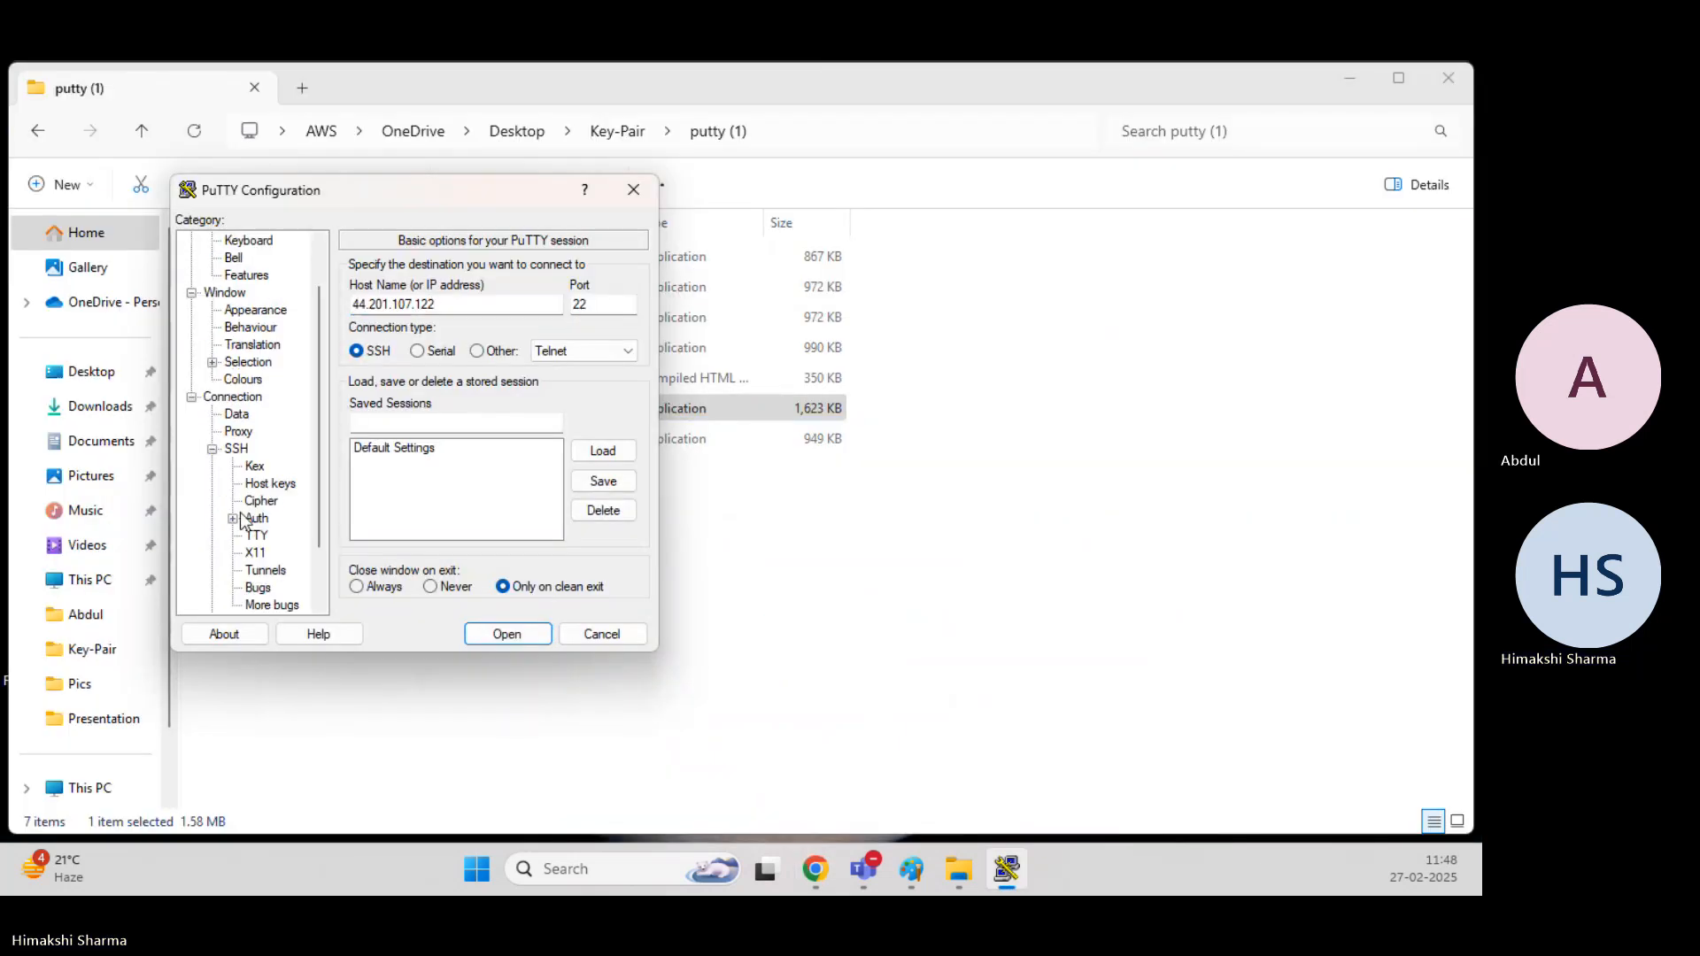
pyautogui.click(232, 519)
pyautogui.click(283, 536)
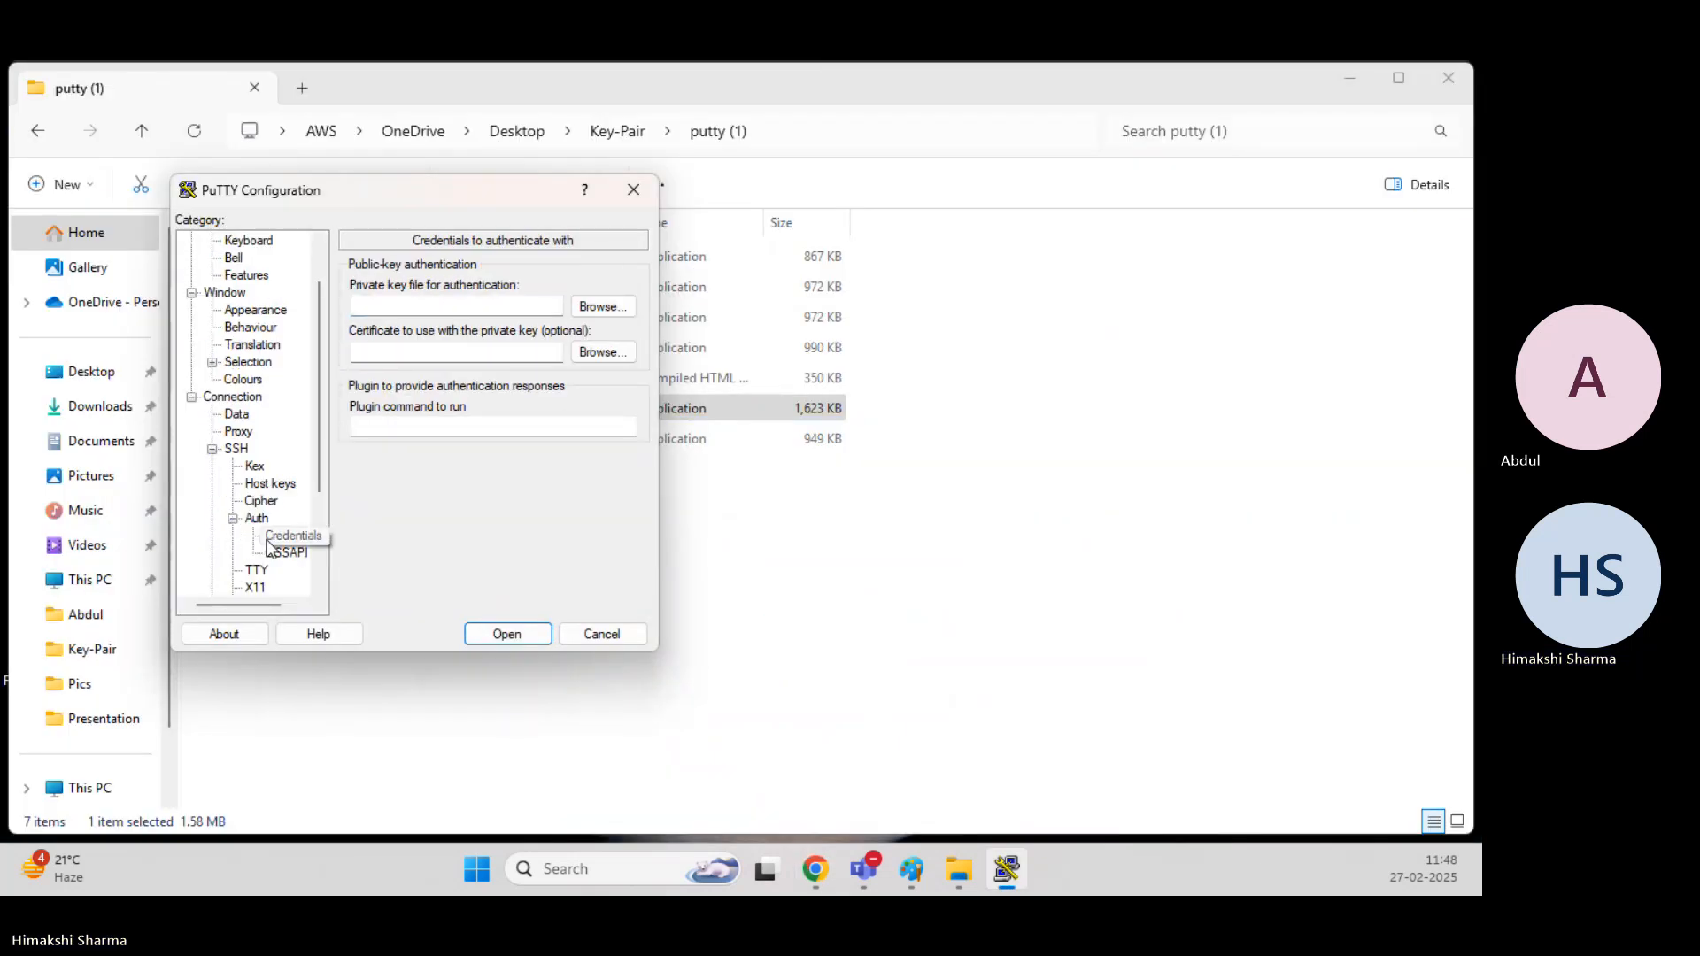
pyautogui.click(603, 307)
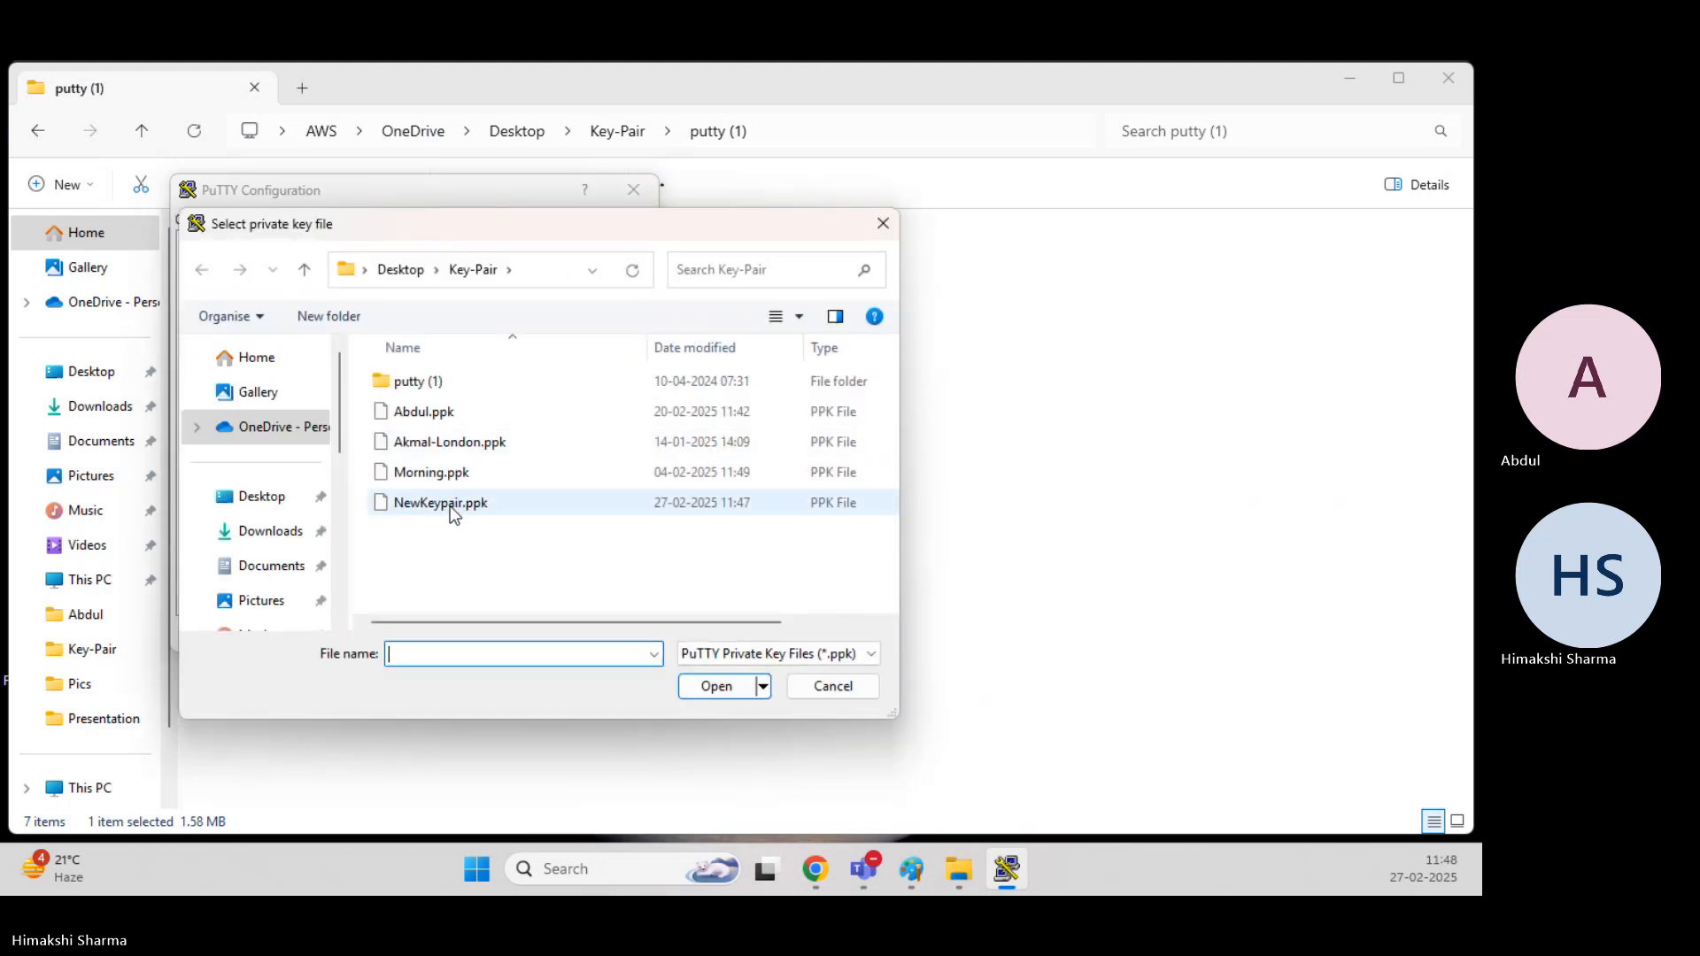
pyautogui.click(449, 506)
pyautogui.doubleClick(451, 511)
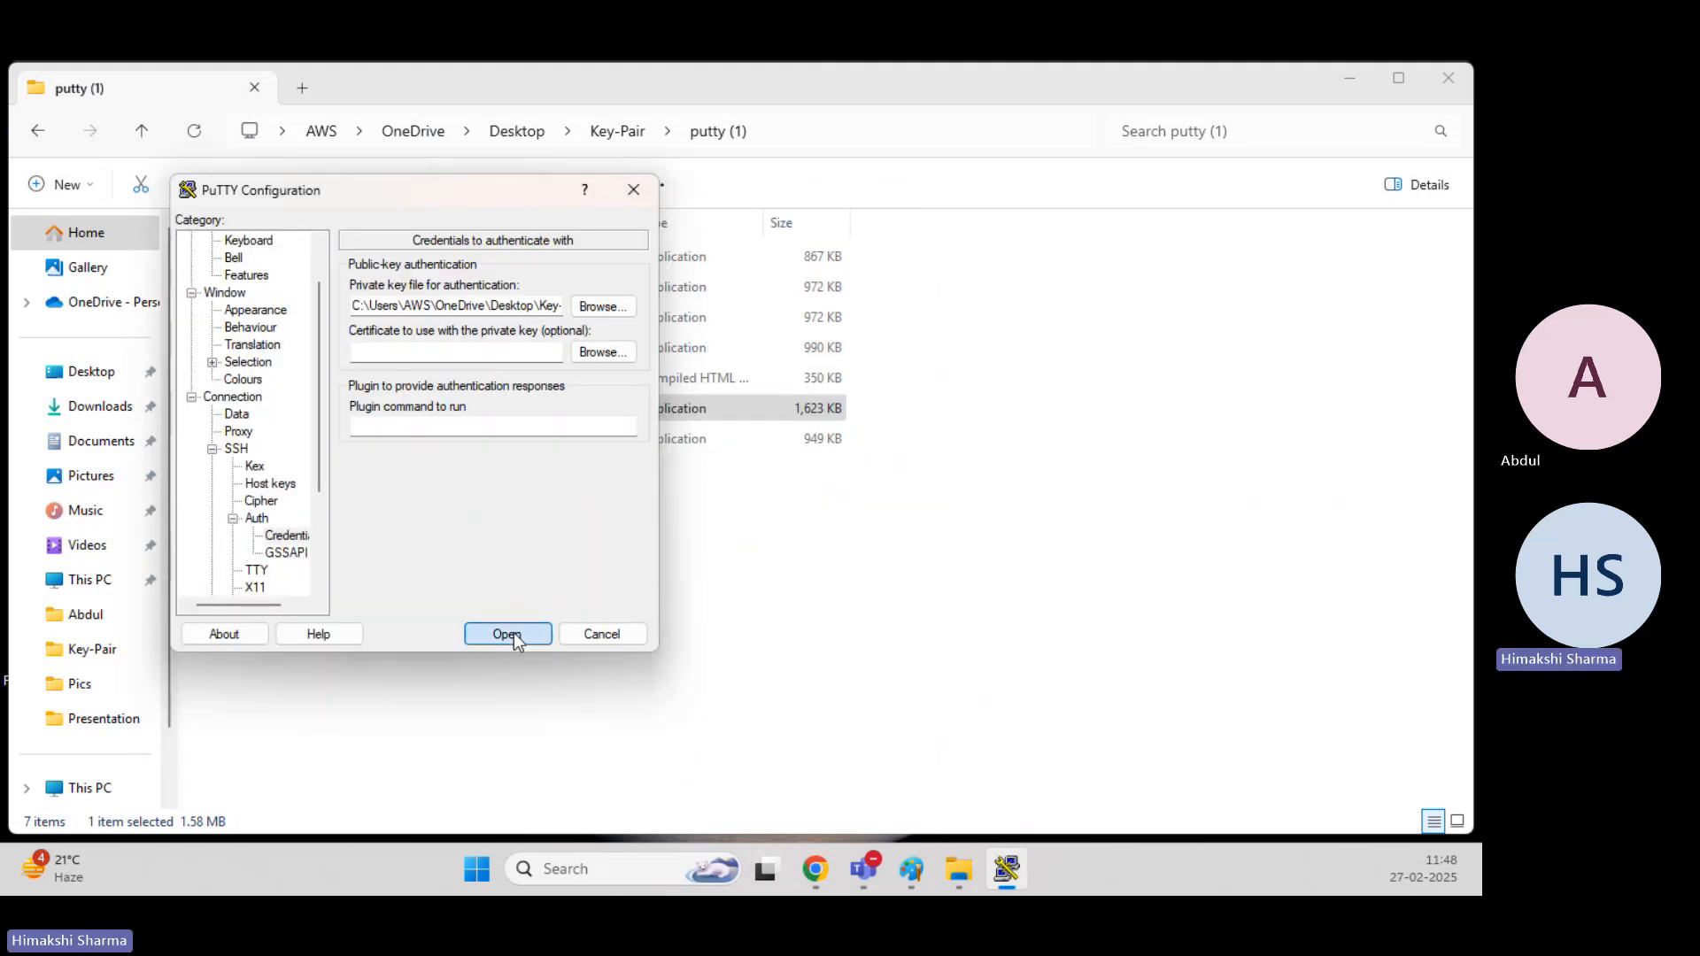
# Open the SSH connection, accept the server's host key, and log in as ec2-user.
pyautogui.click(514, 632)
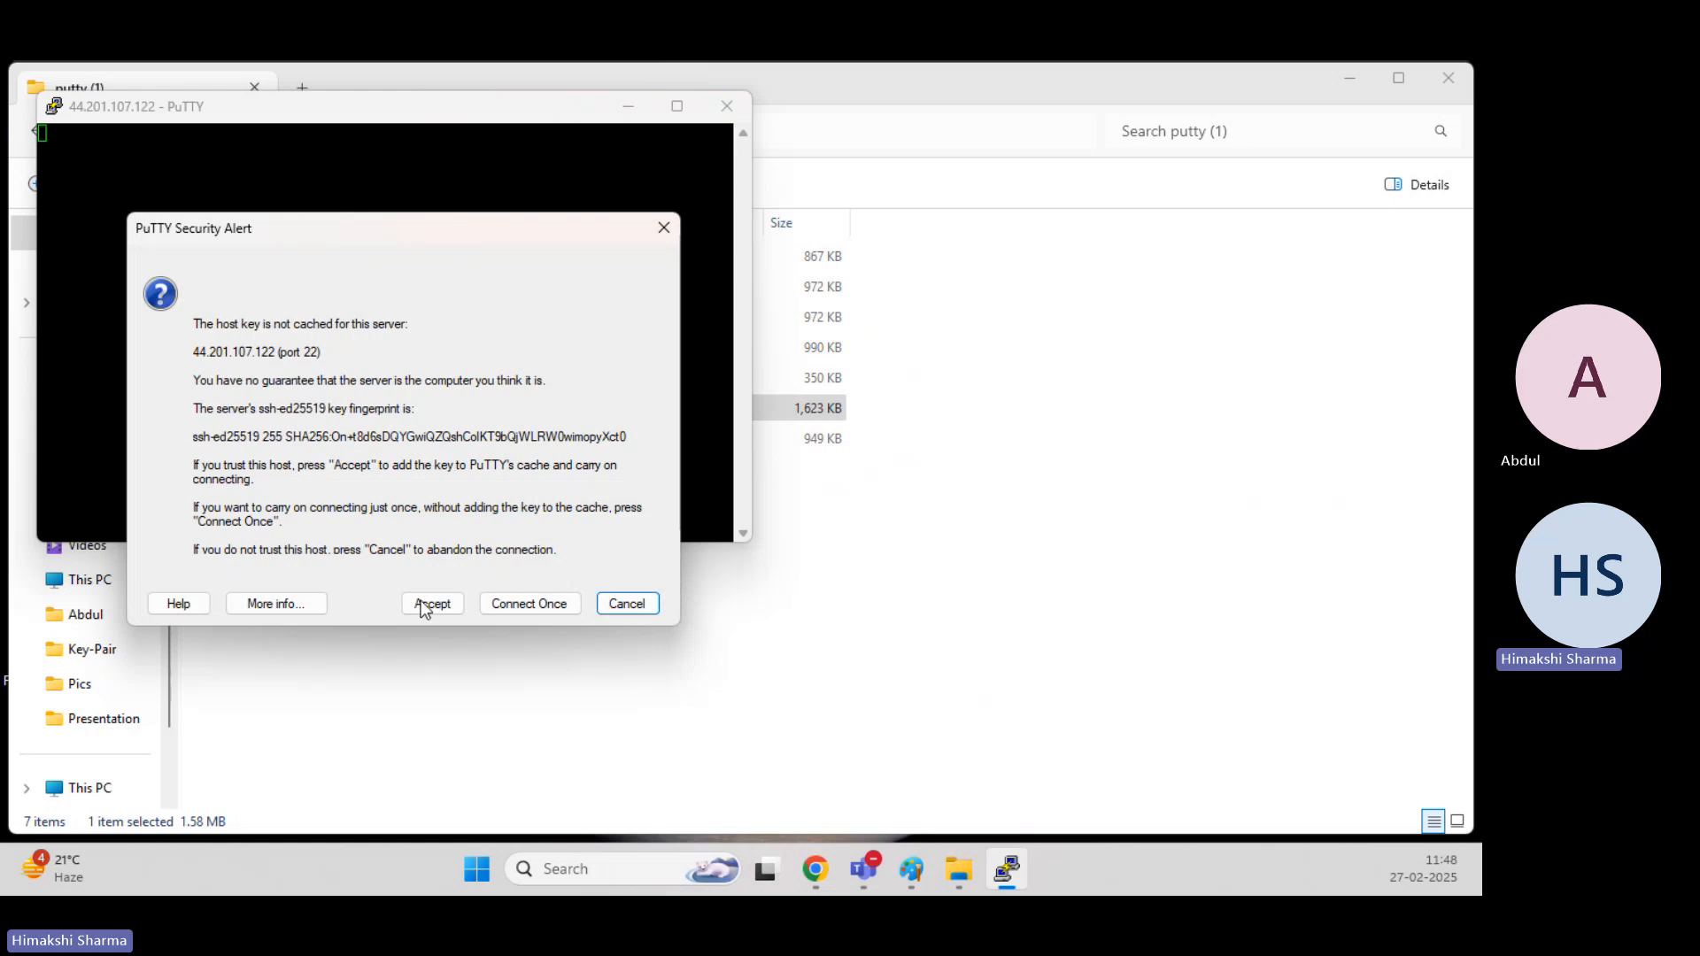
pyautogui.click(431, 605)
pyautogui.write('ec2-user')
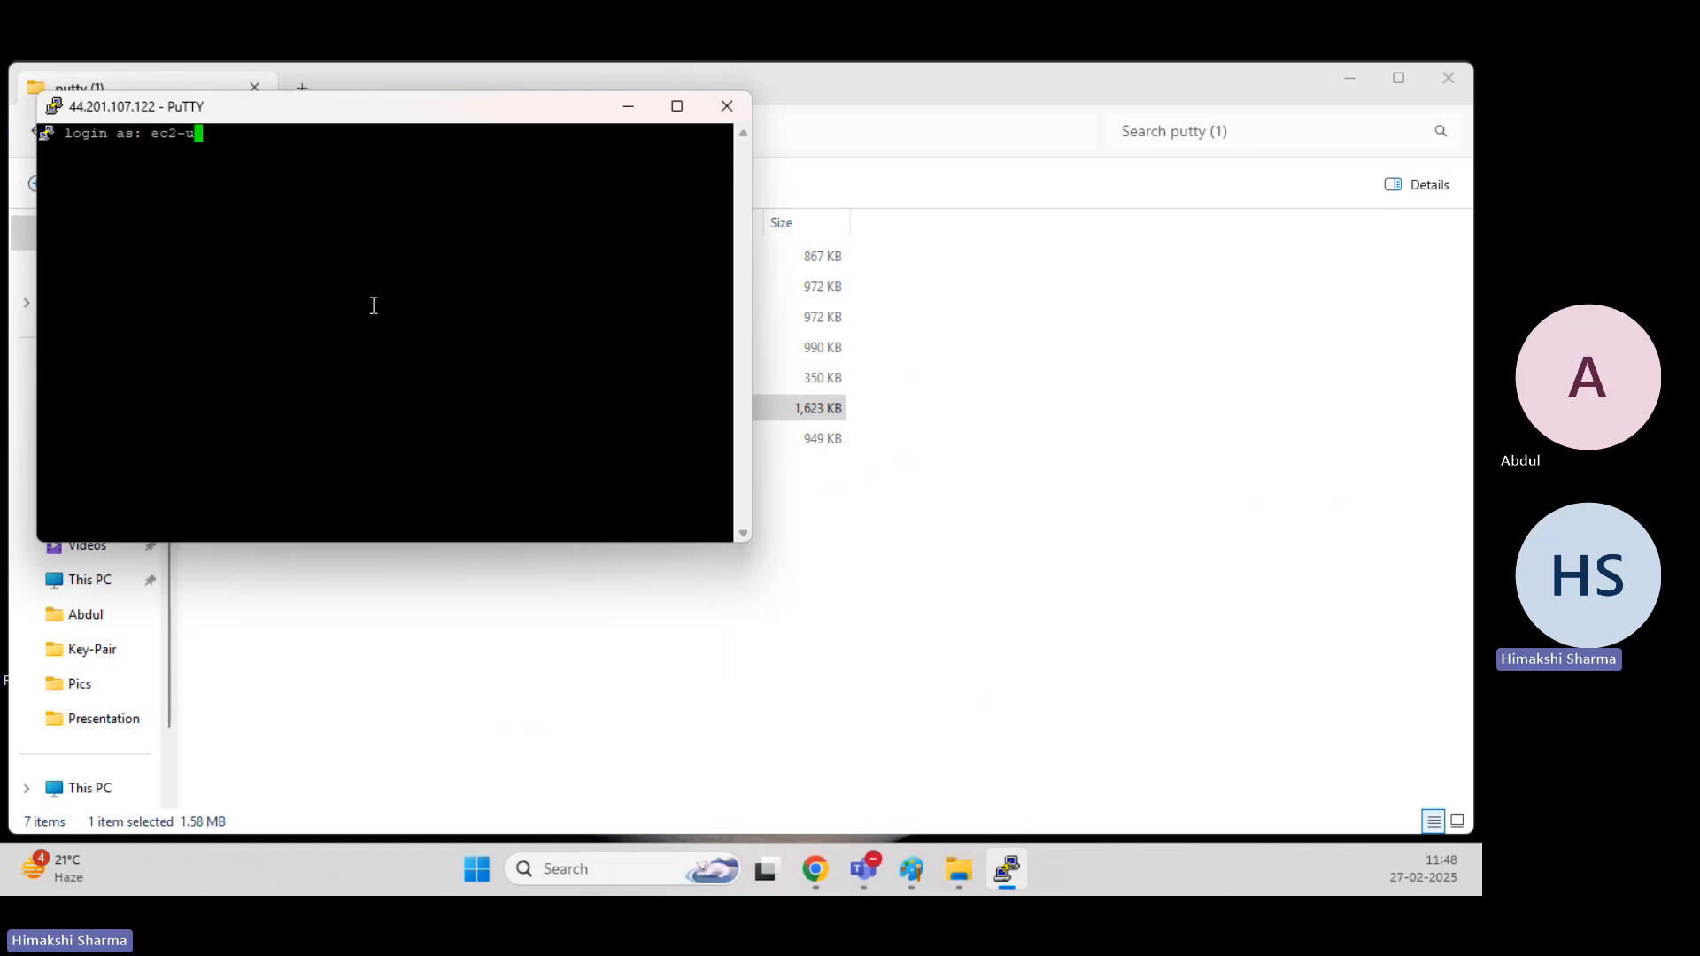
pyautogui.press('Return')
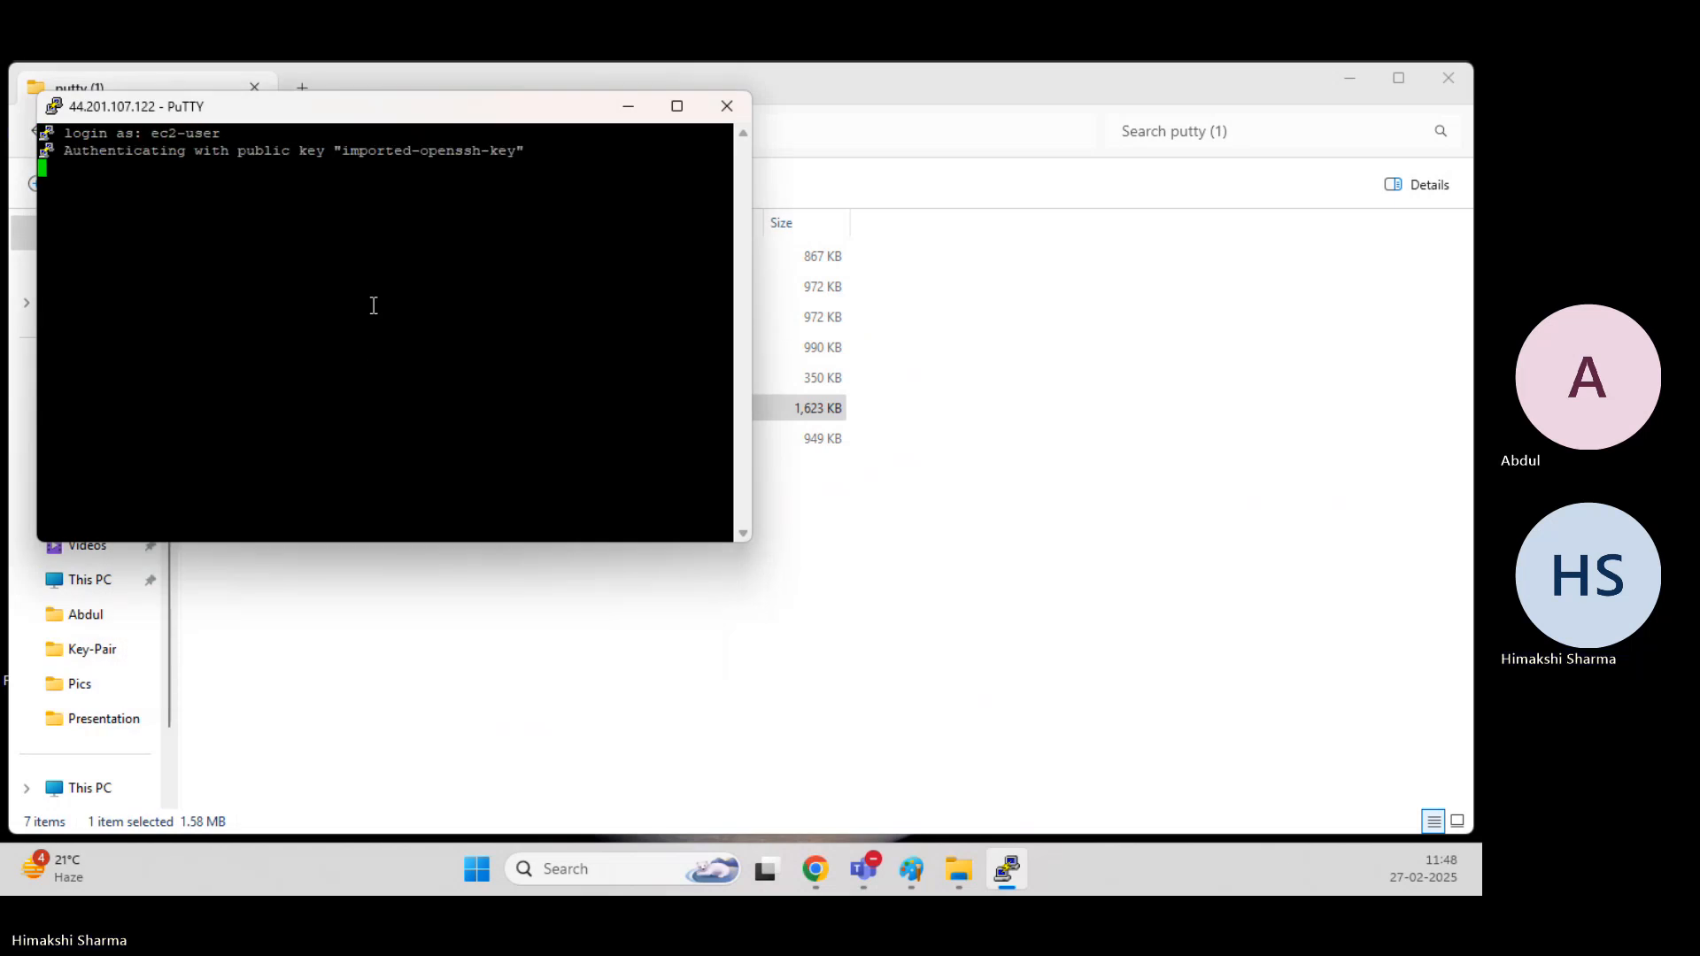
# Set the PuTTY session's terminal font to Courier New, bold, size 18, and apply the appearance settings.
pyautogui.rightClick(373, 114)
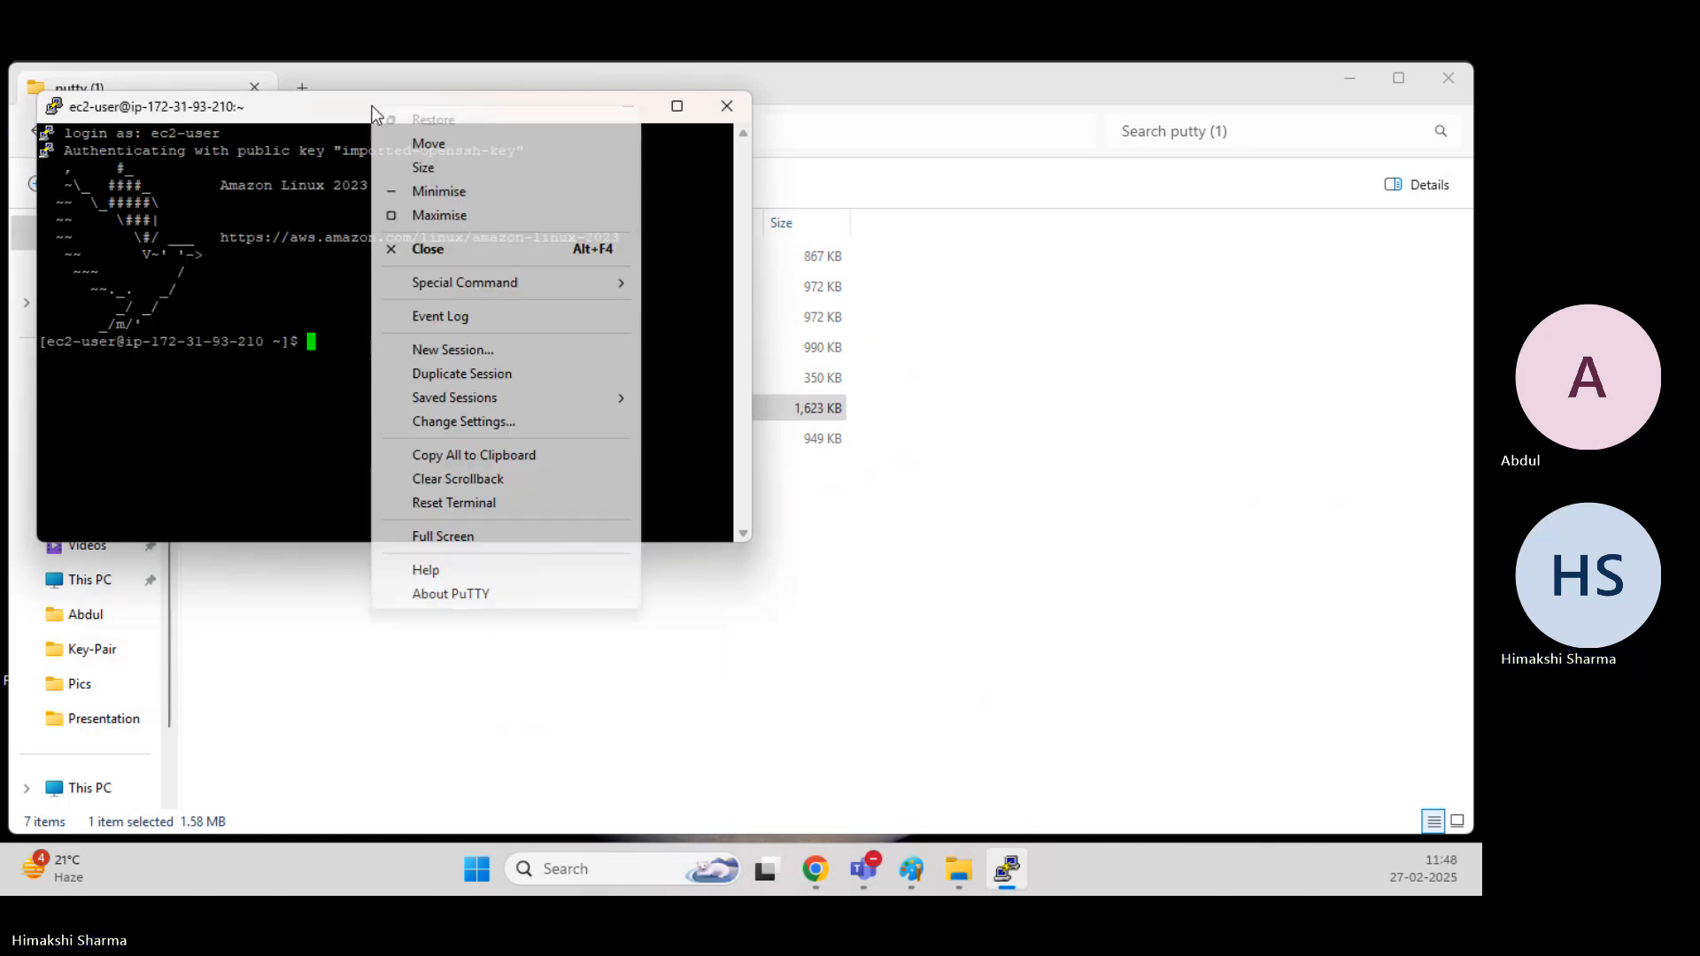
pyautogui.click(492, 420)
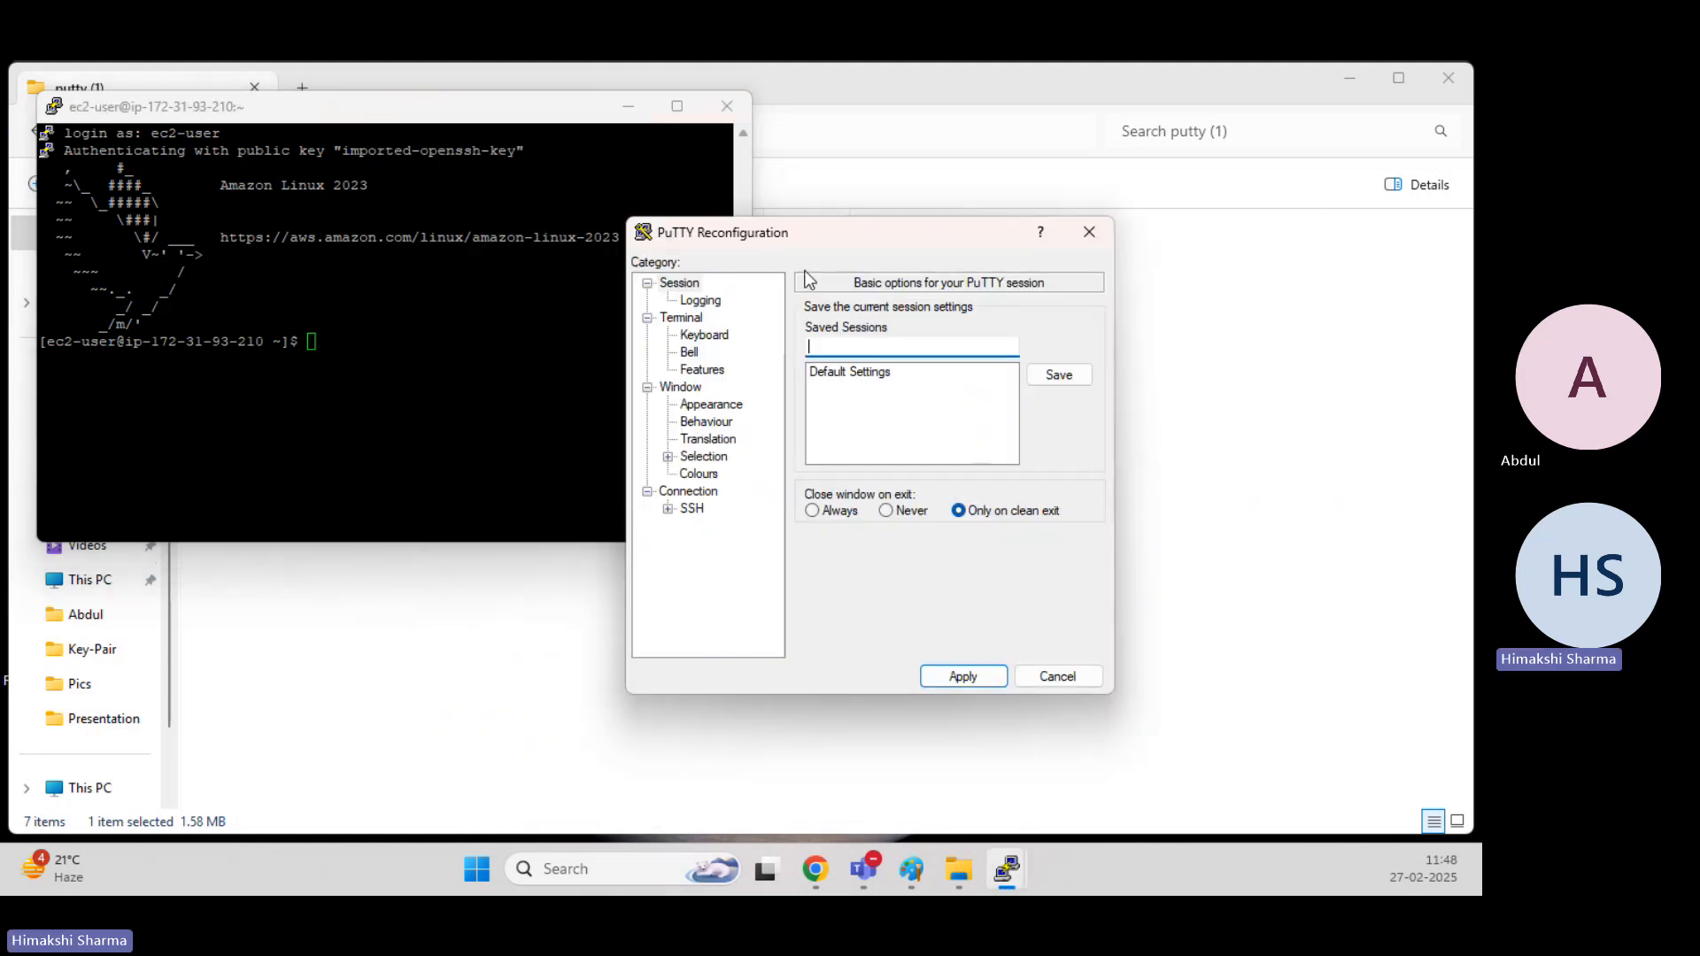
pyautogui.click(710, 404)
pyautogui.click(1041, 438)
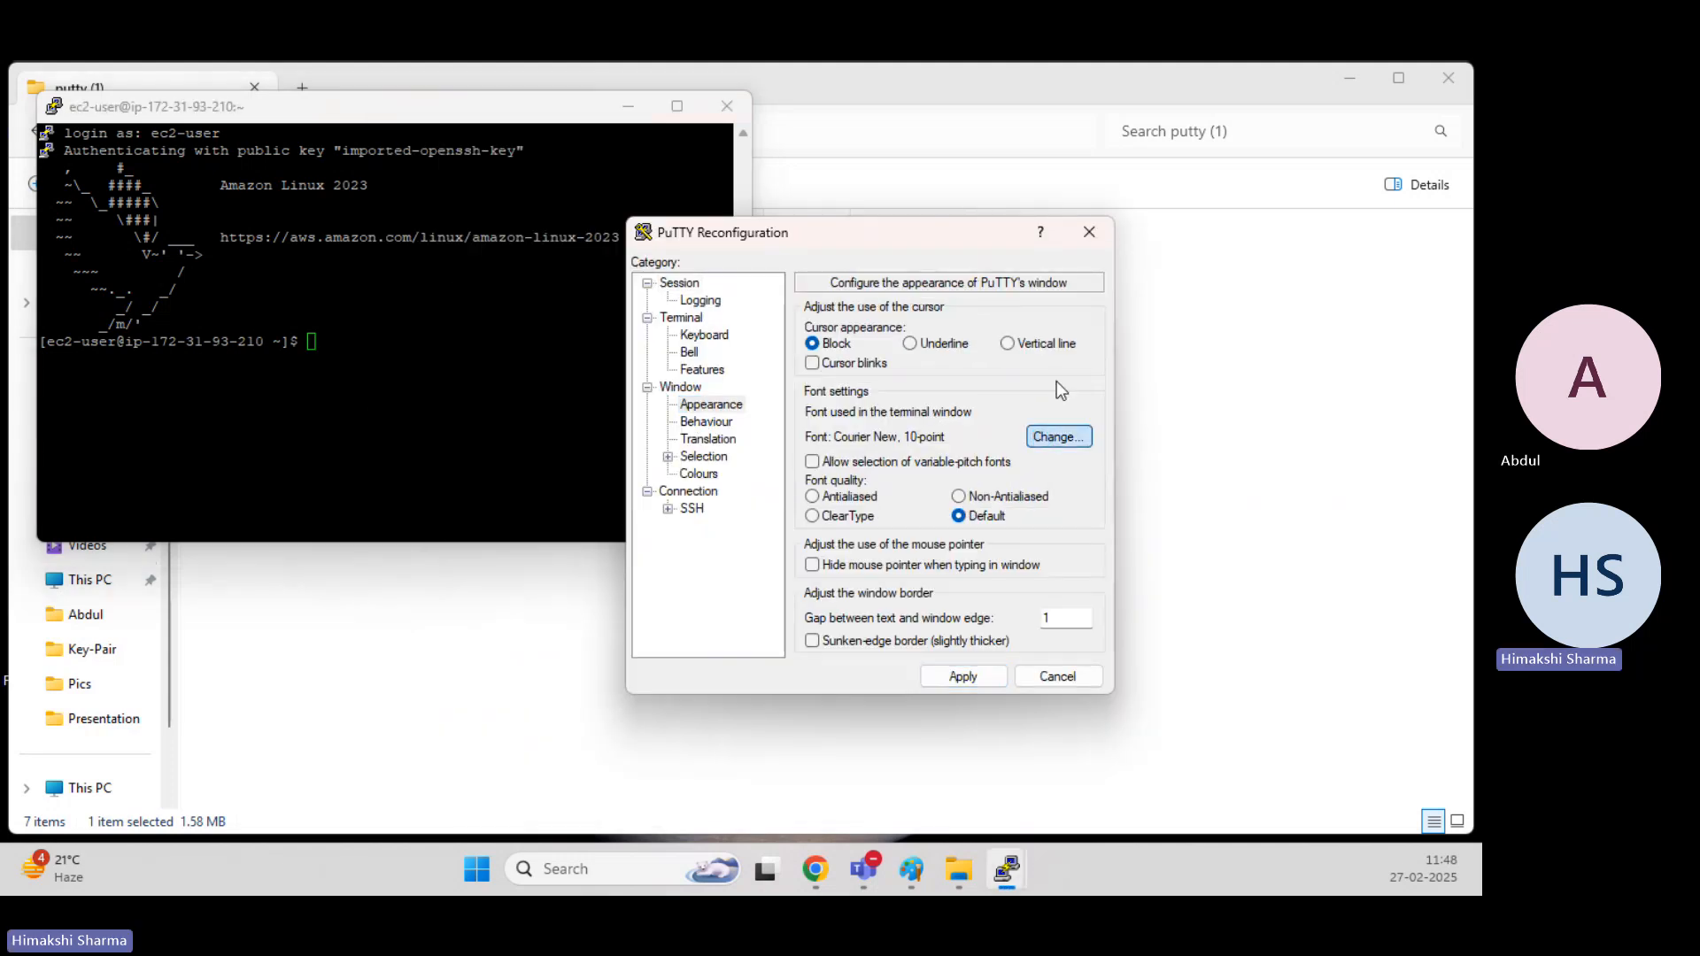
pyautogui.click(896, 463)
pyautogui.click(1075, 502)
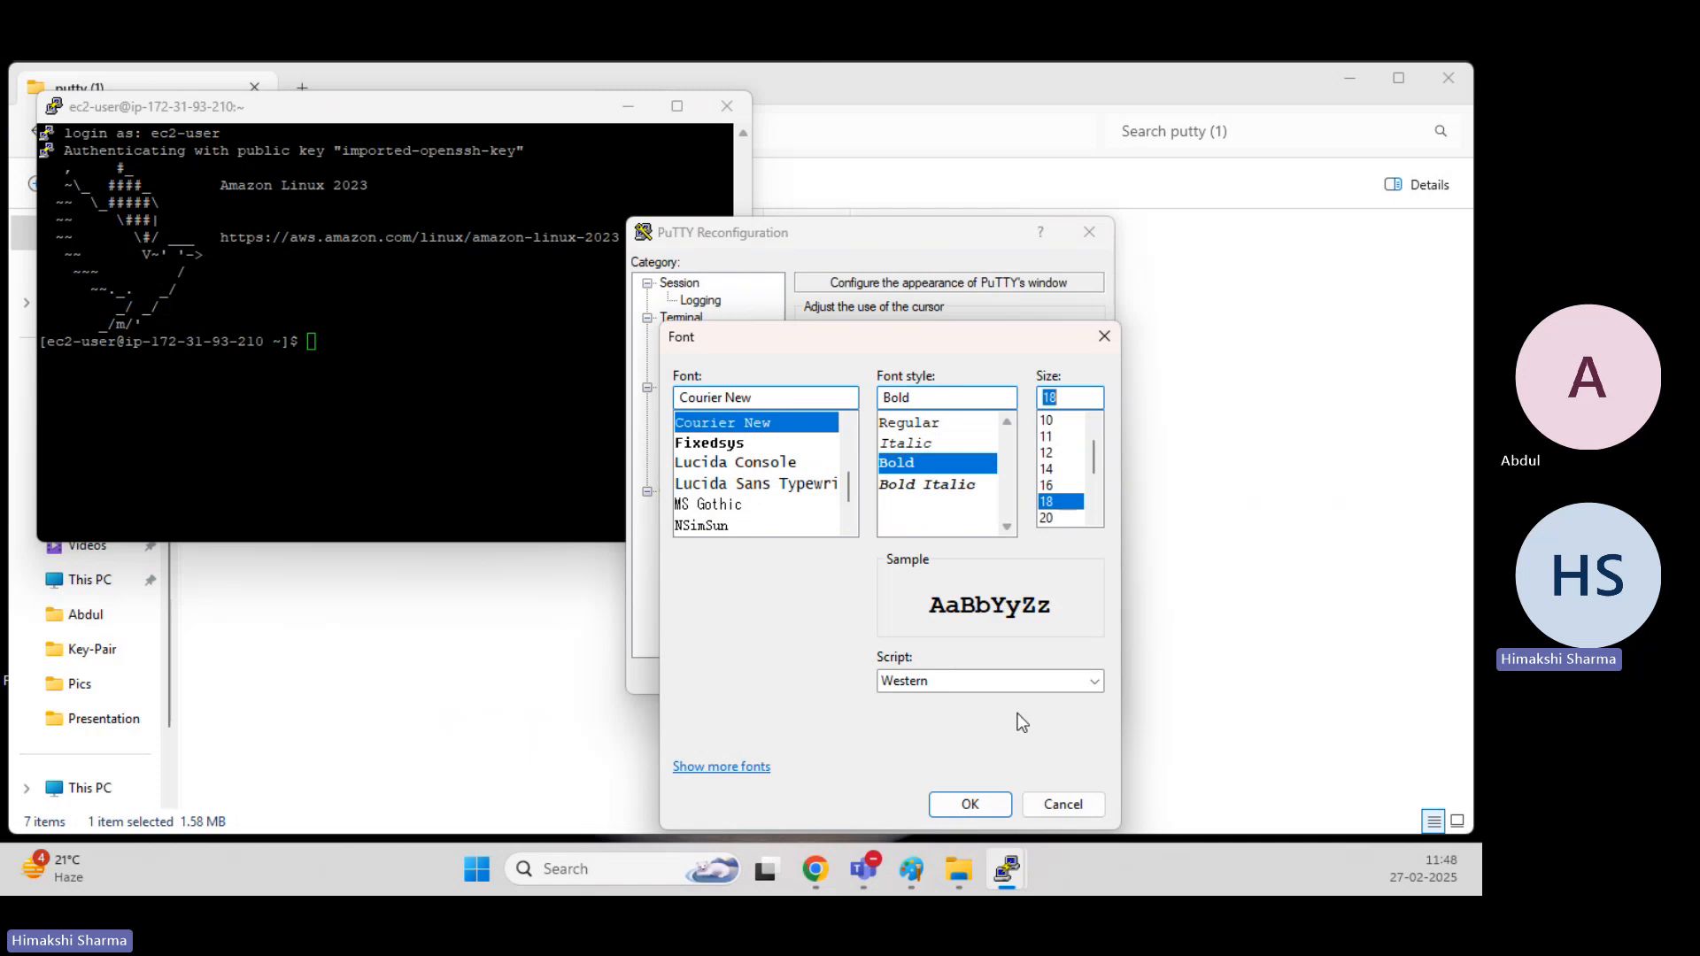
pyautogui.click(971, 804)
pyautogui.click(959, 675)
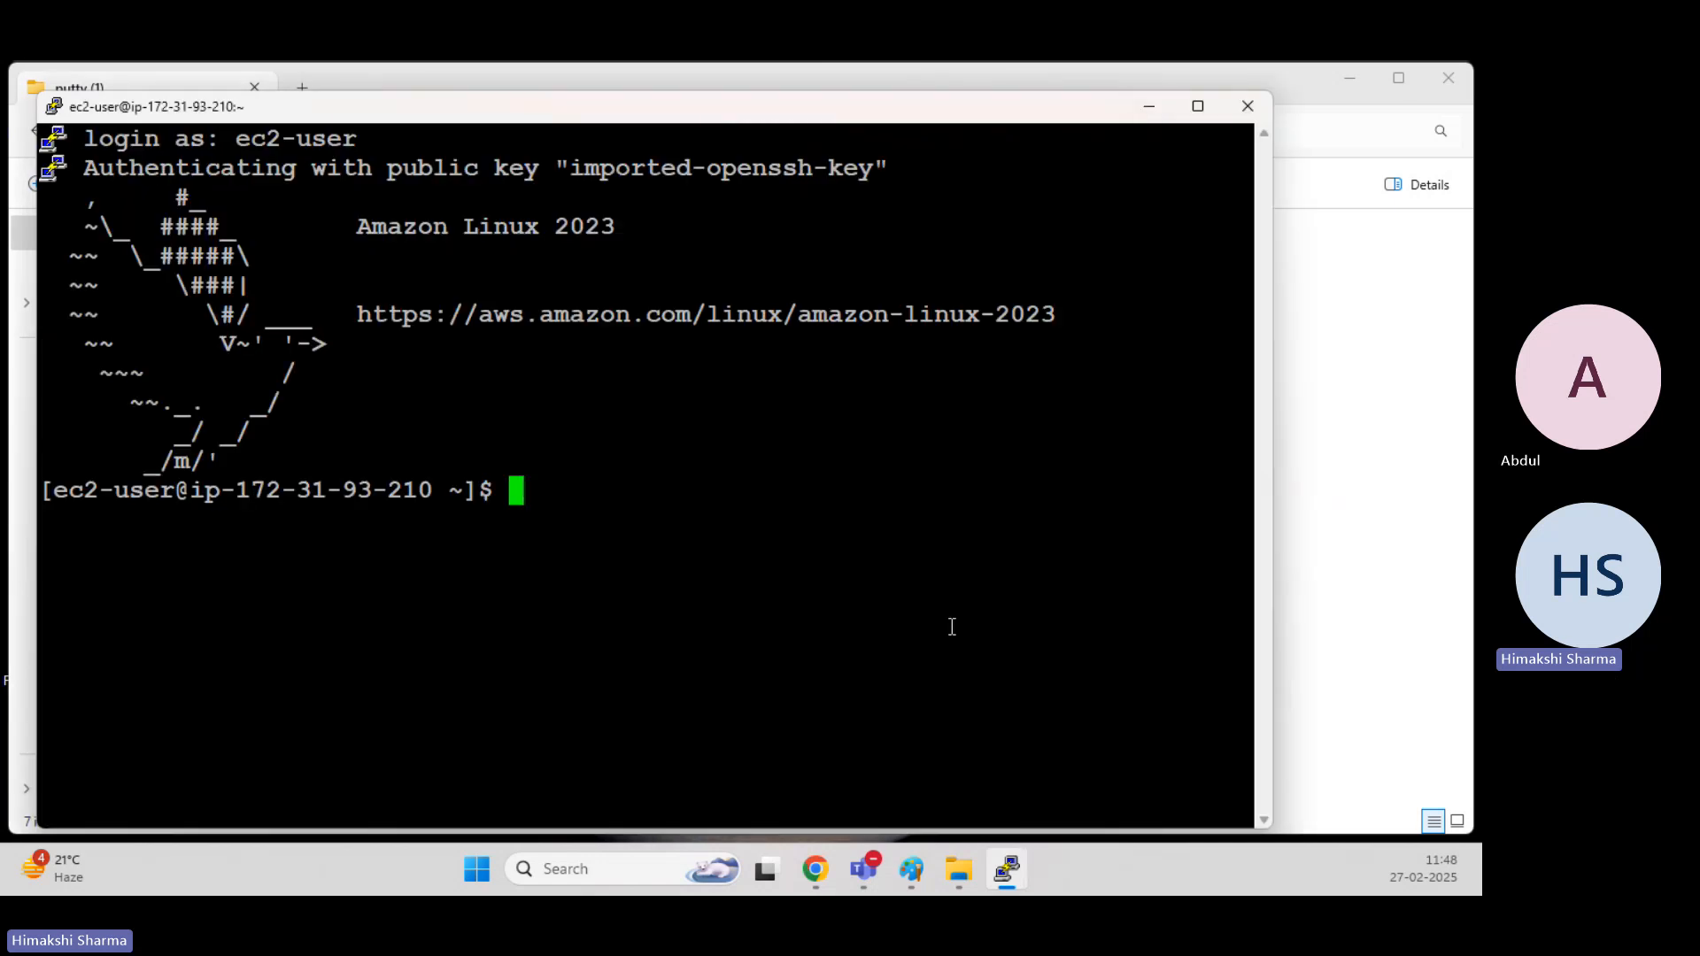
# Minimize the terminal and return to the Key-Pair folder to examine the NewKeypair.pem and NewKeypair.ppk files.
pyautogui.click(1152, 107)
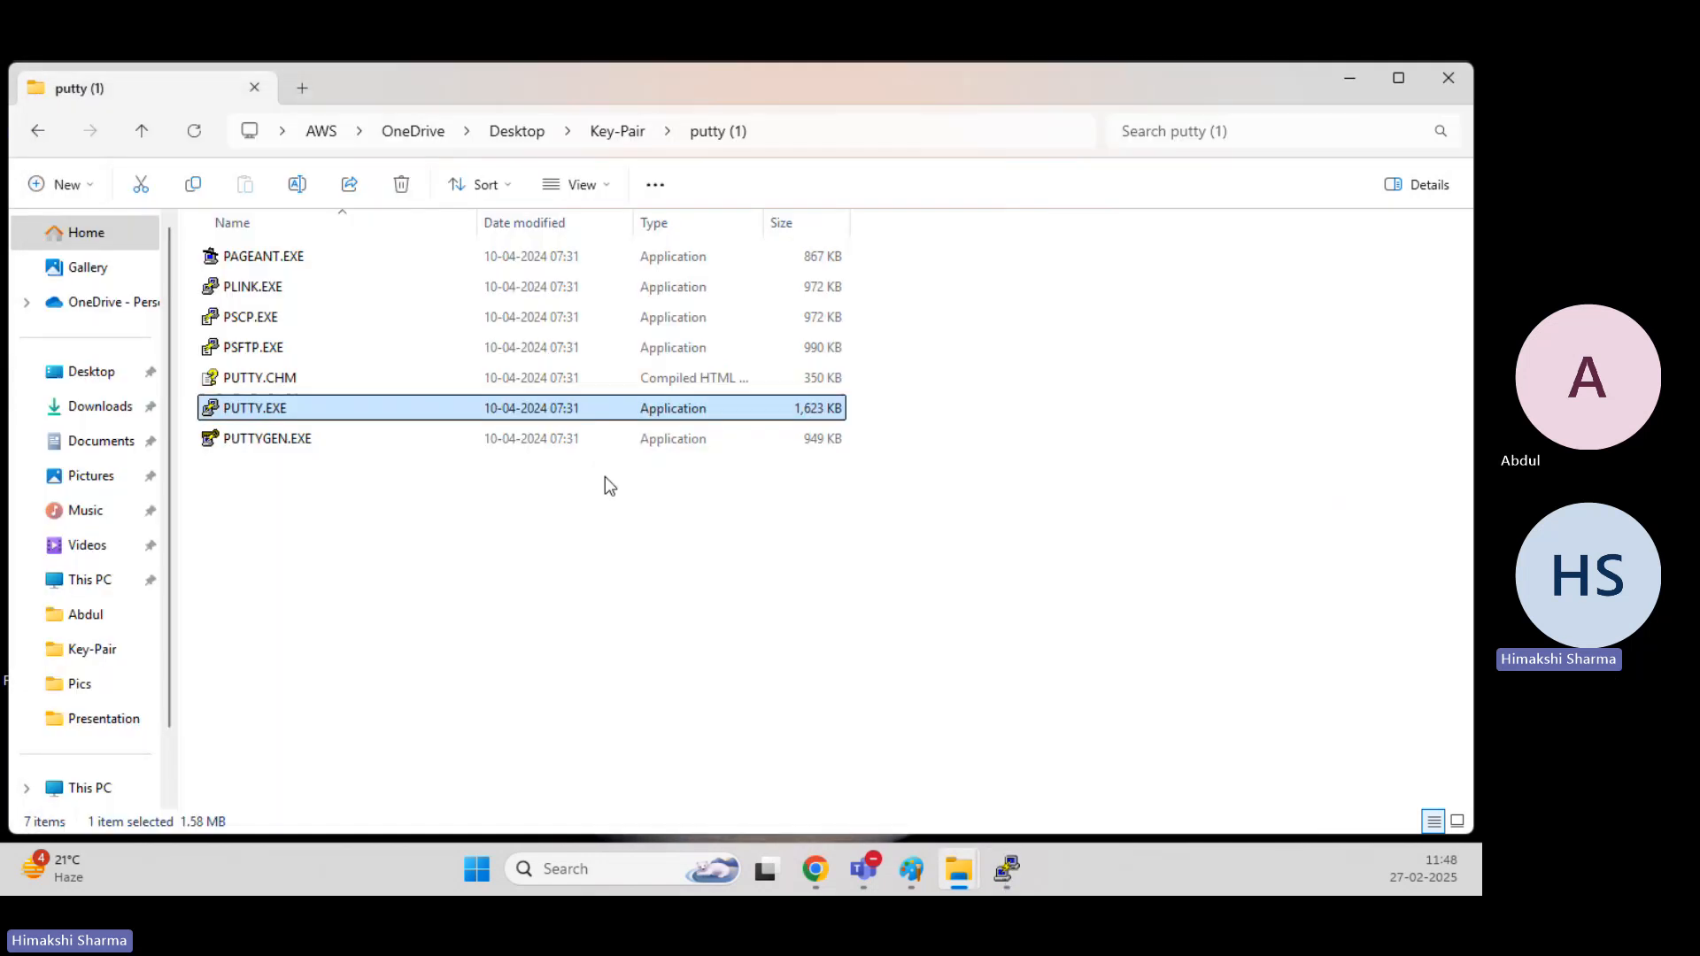
pyautogui.click(617, 131)
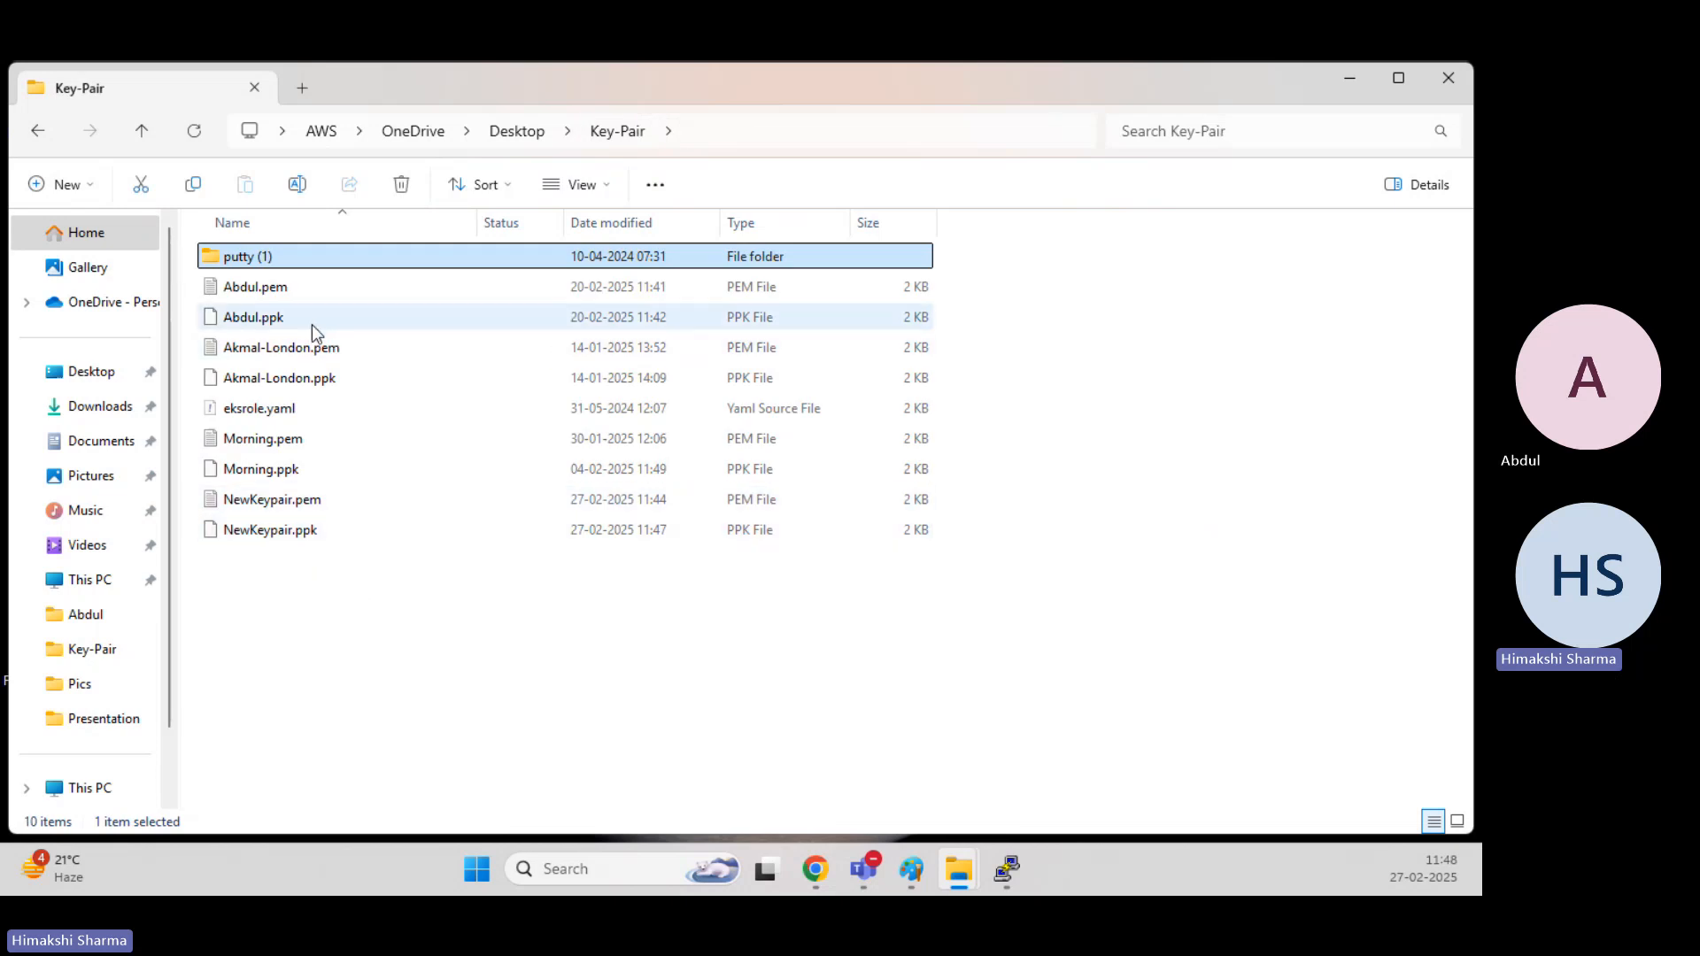
pyautogui.click(326, 501)
pyautogui.click(310, 535)
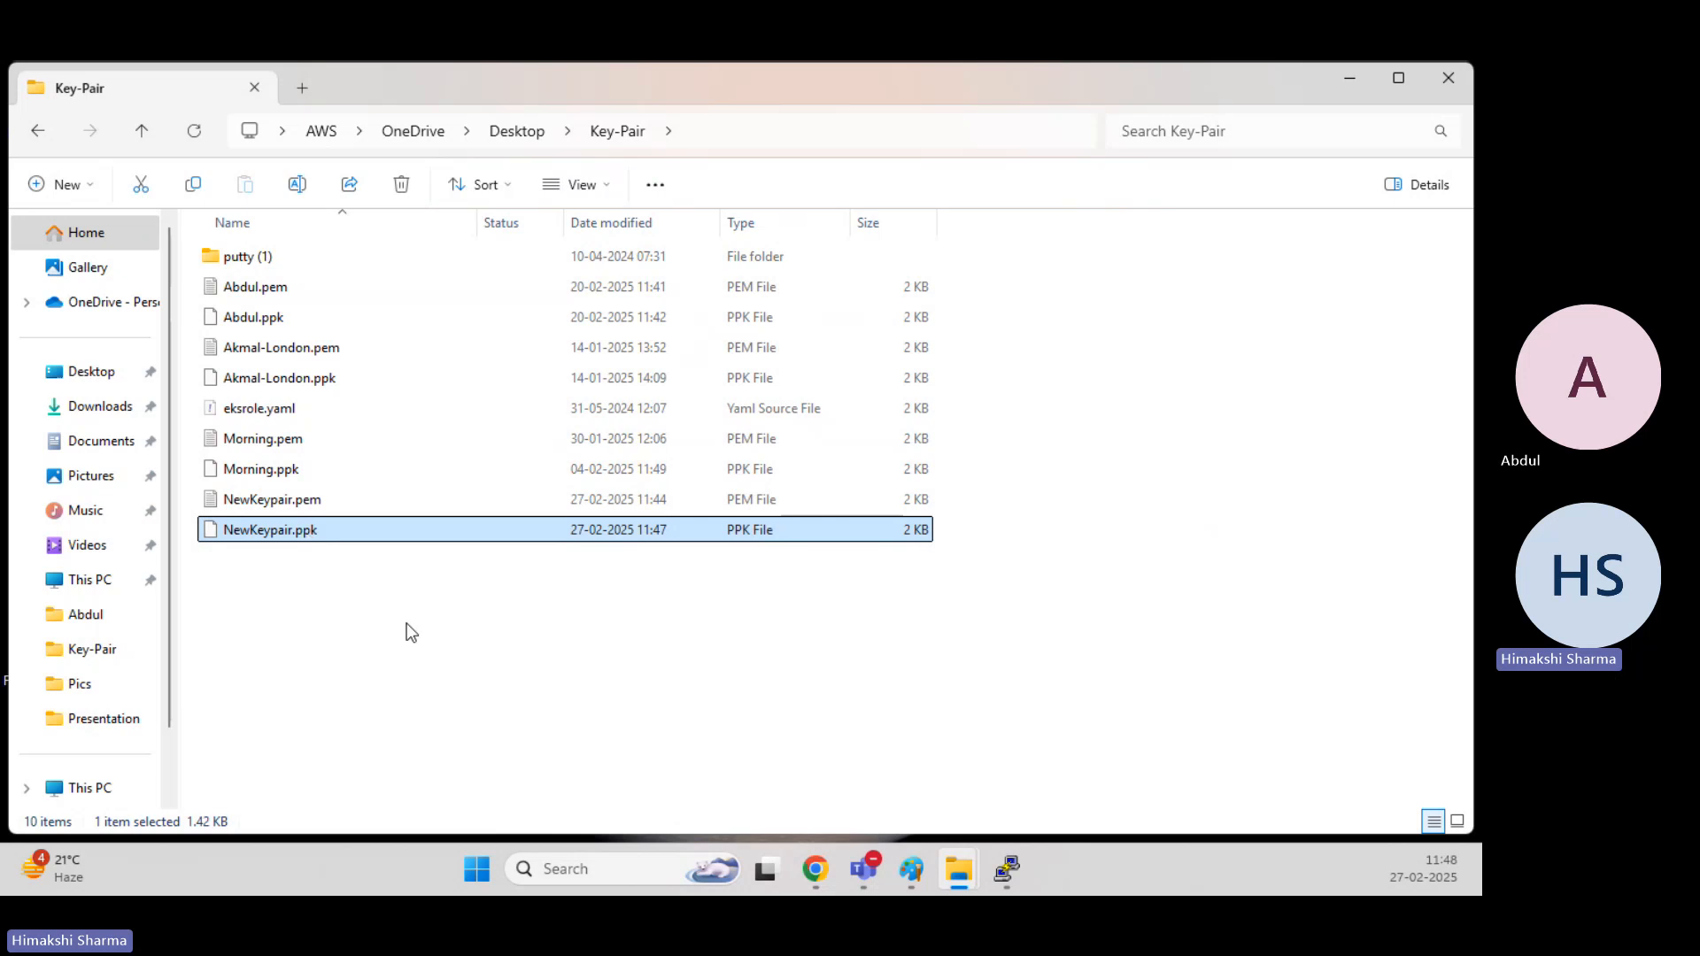
# Close the PuTTY session to the server and permanently delete NewKeypair.ppk from the Key-Pair folder.
pyautogui.moveTo(1011, 872)
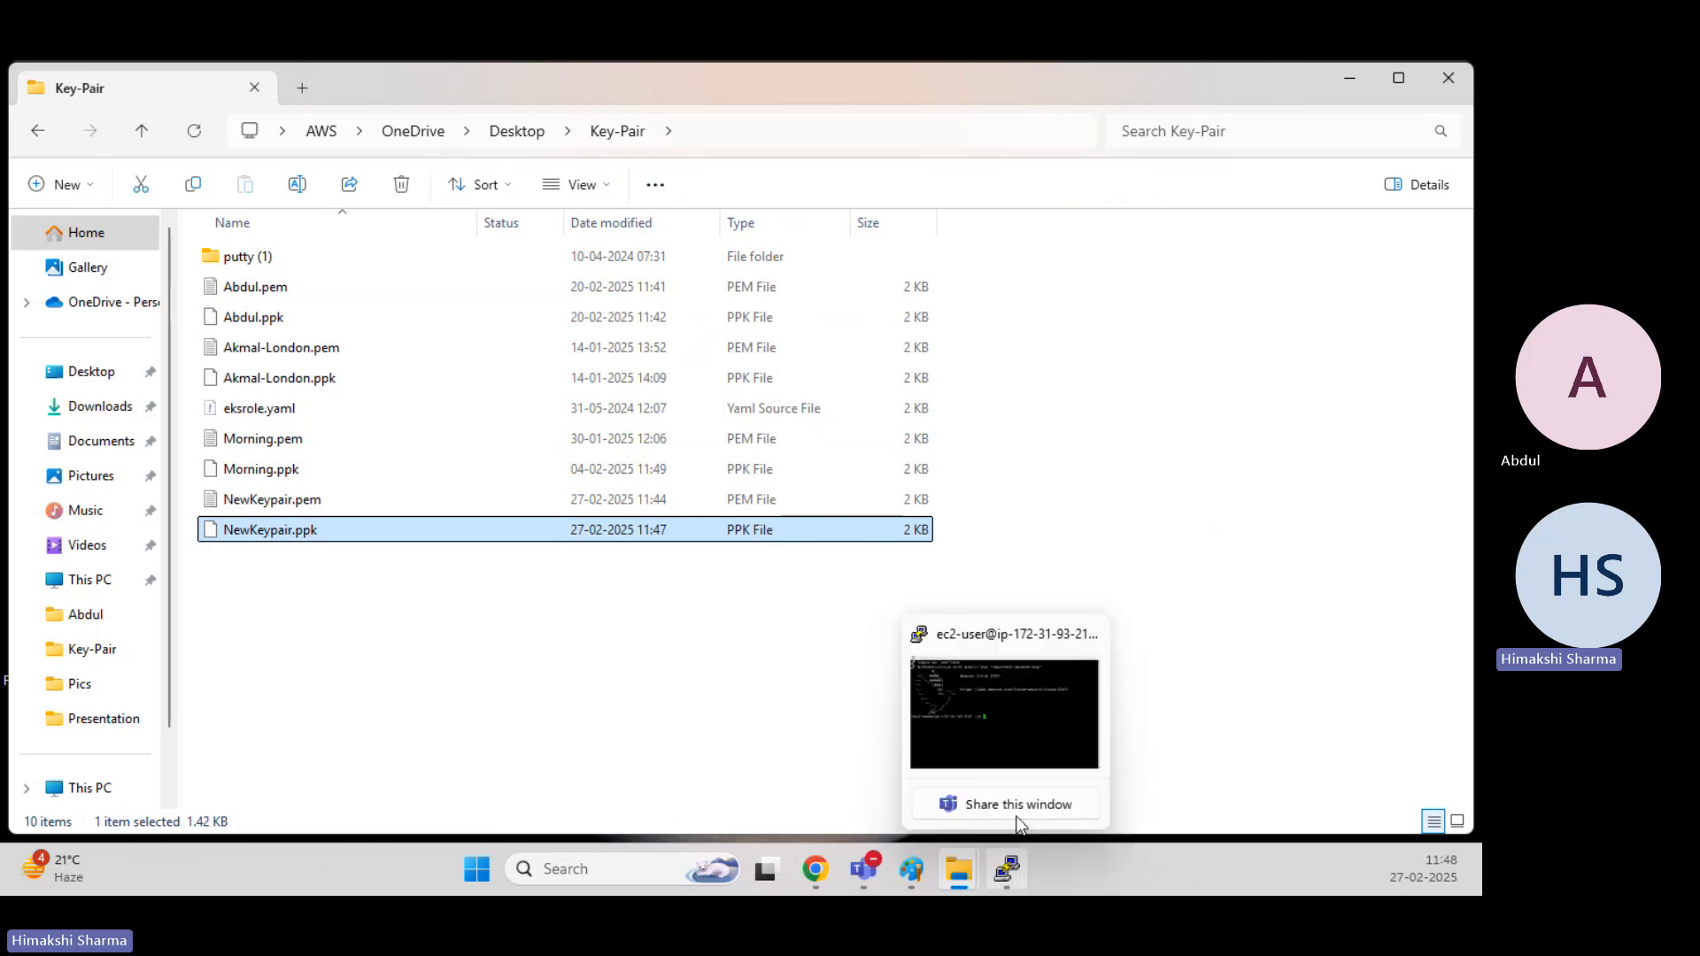
pyautogui.click(1023, 713)
pyautogui.click(1257, 113)
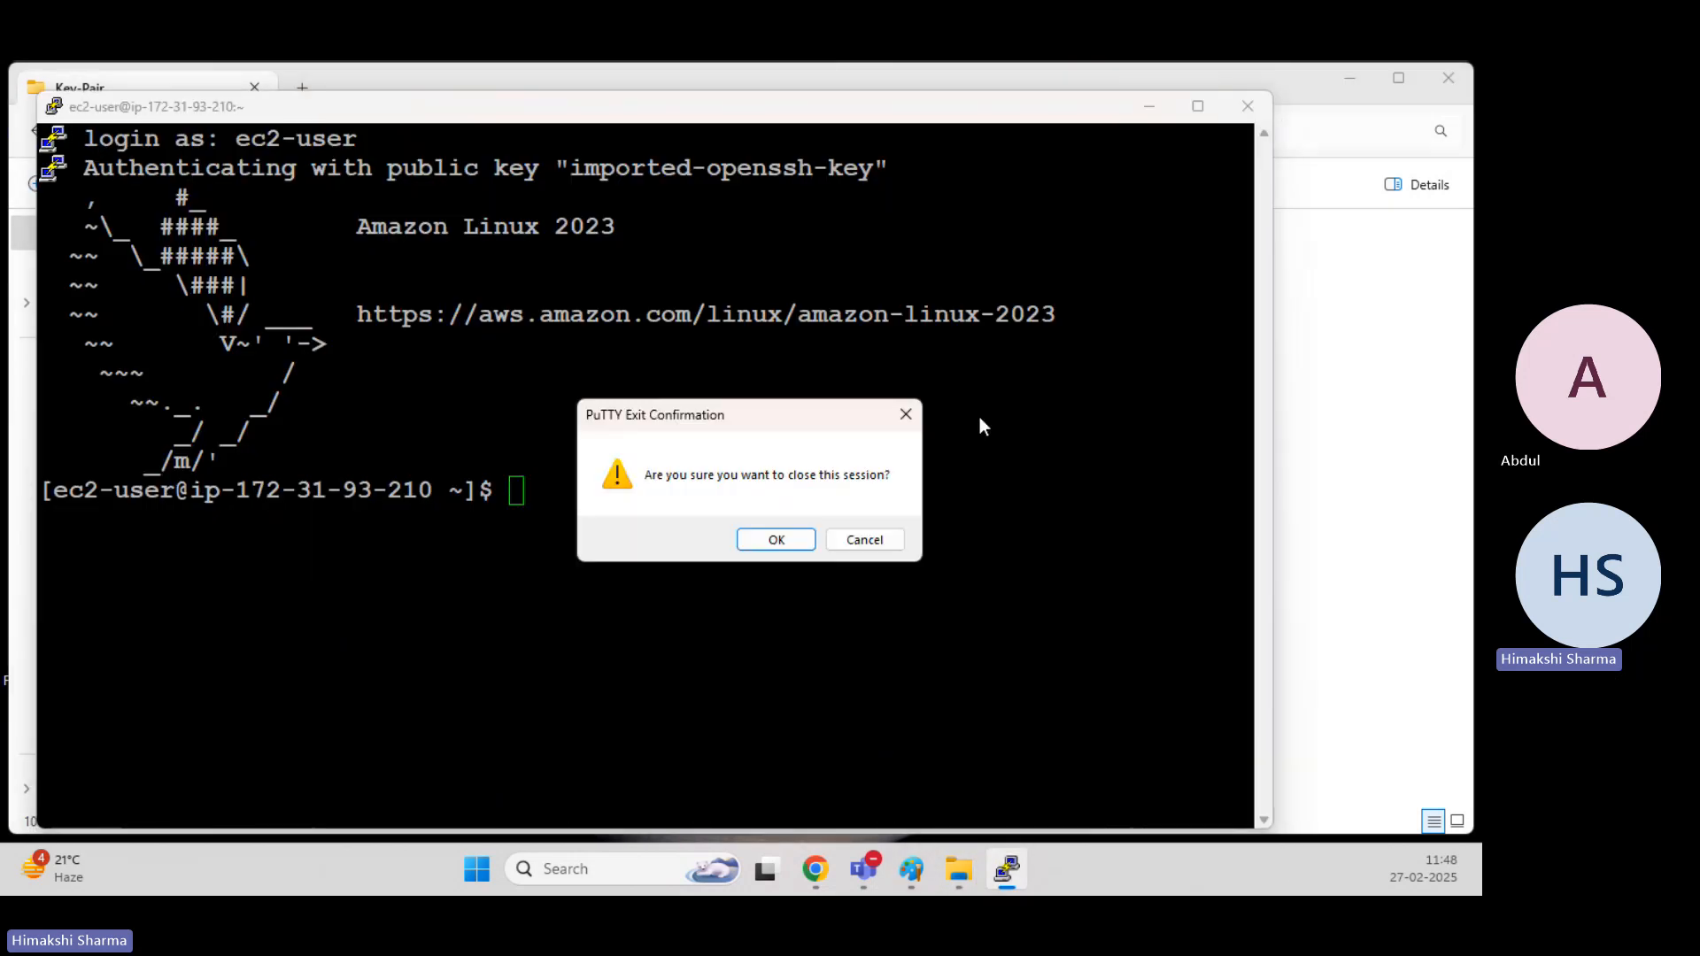
pyautogui.click(786, 540)
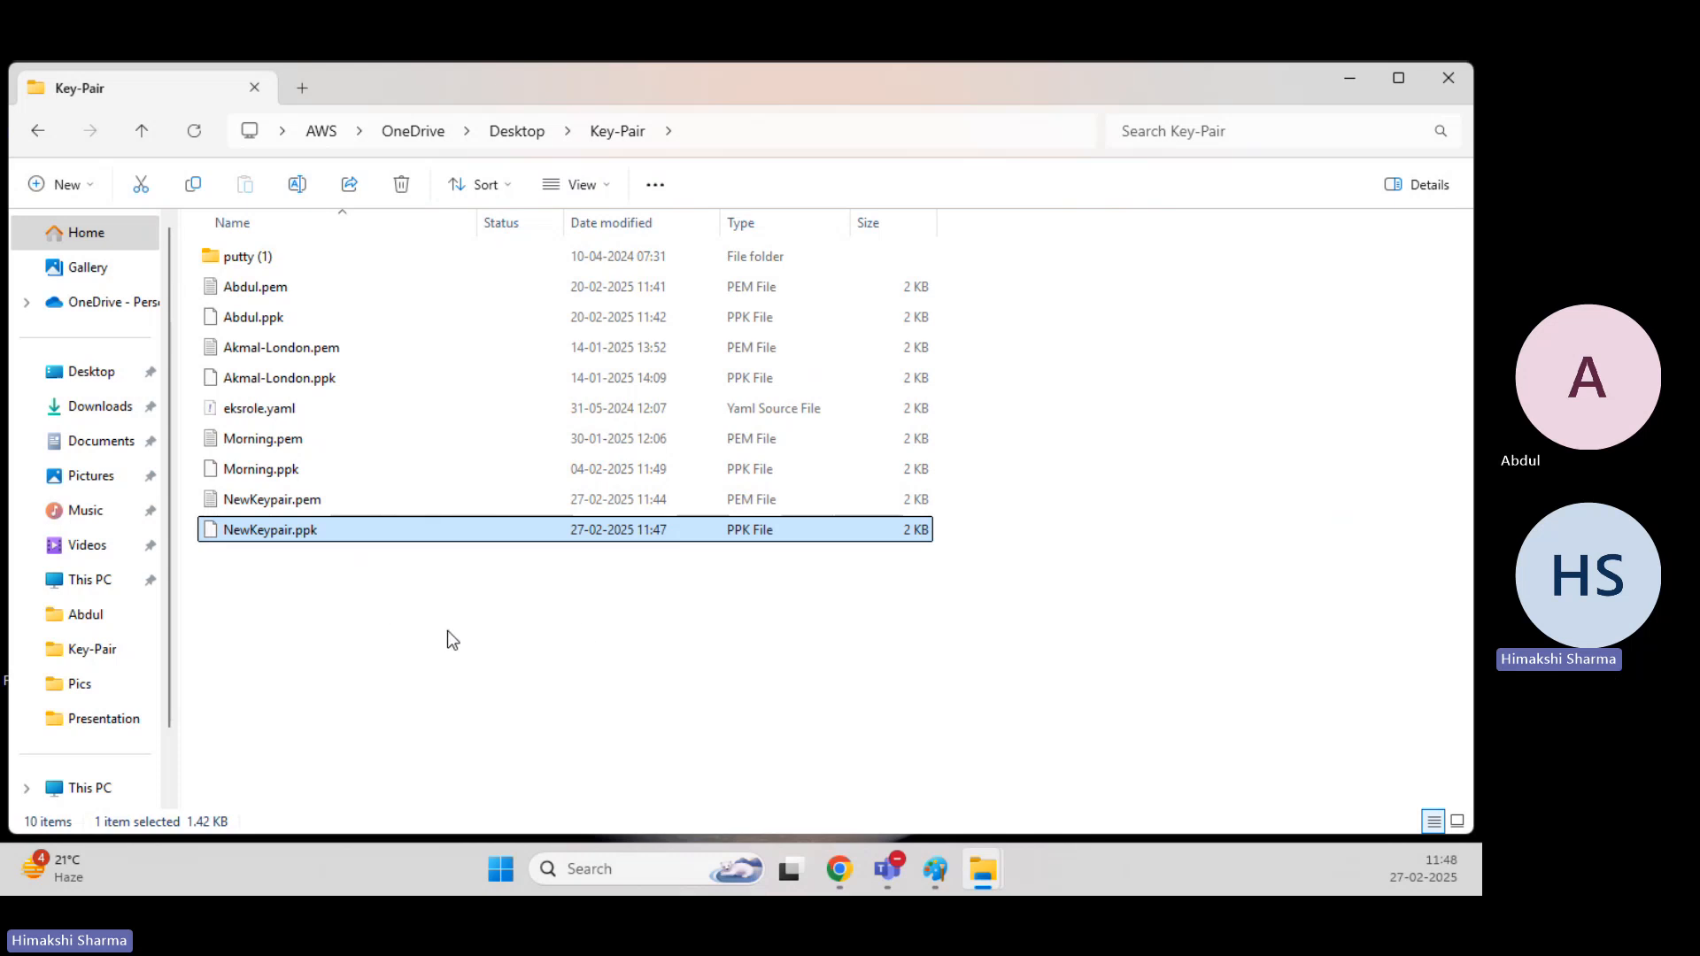
pyautogui.hotkey('shift', 'Delete')
pyautogui.press('Return')
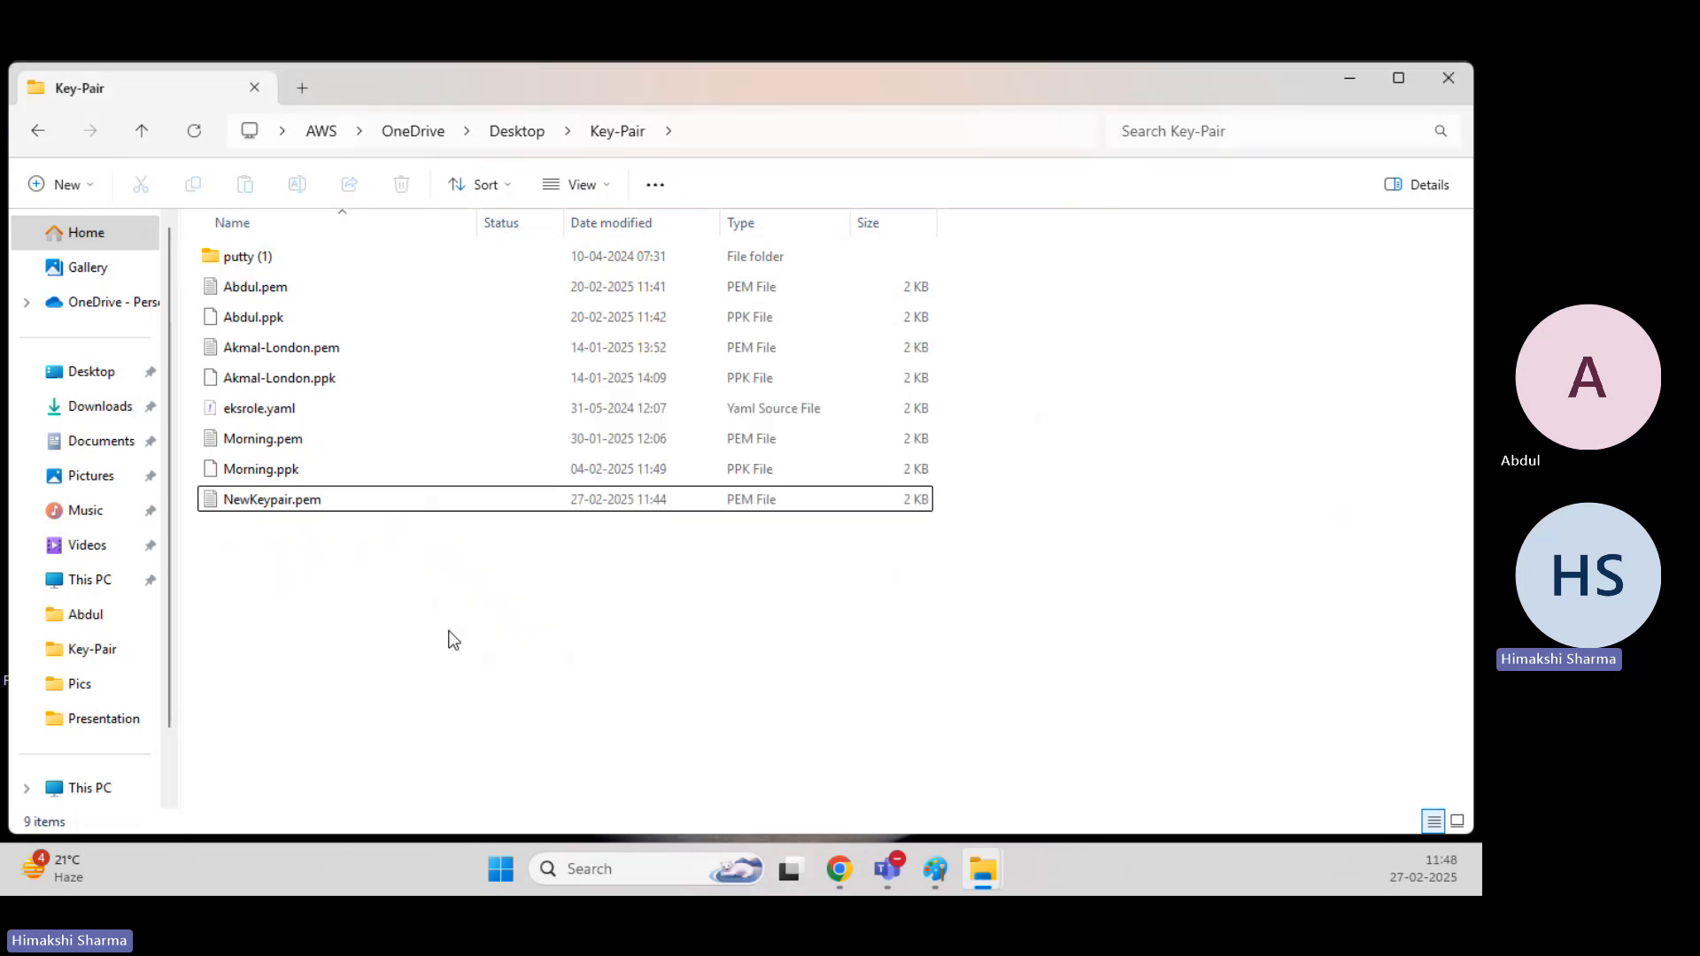
# Run PUTTYGEN.EXE from the putty (1) folder and allow the file to run.
pyautogui.doubleClick(296, 256)
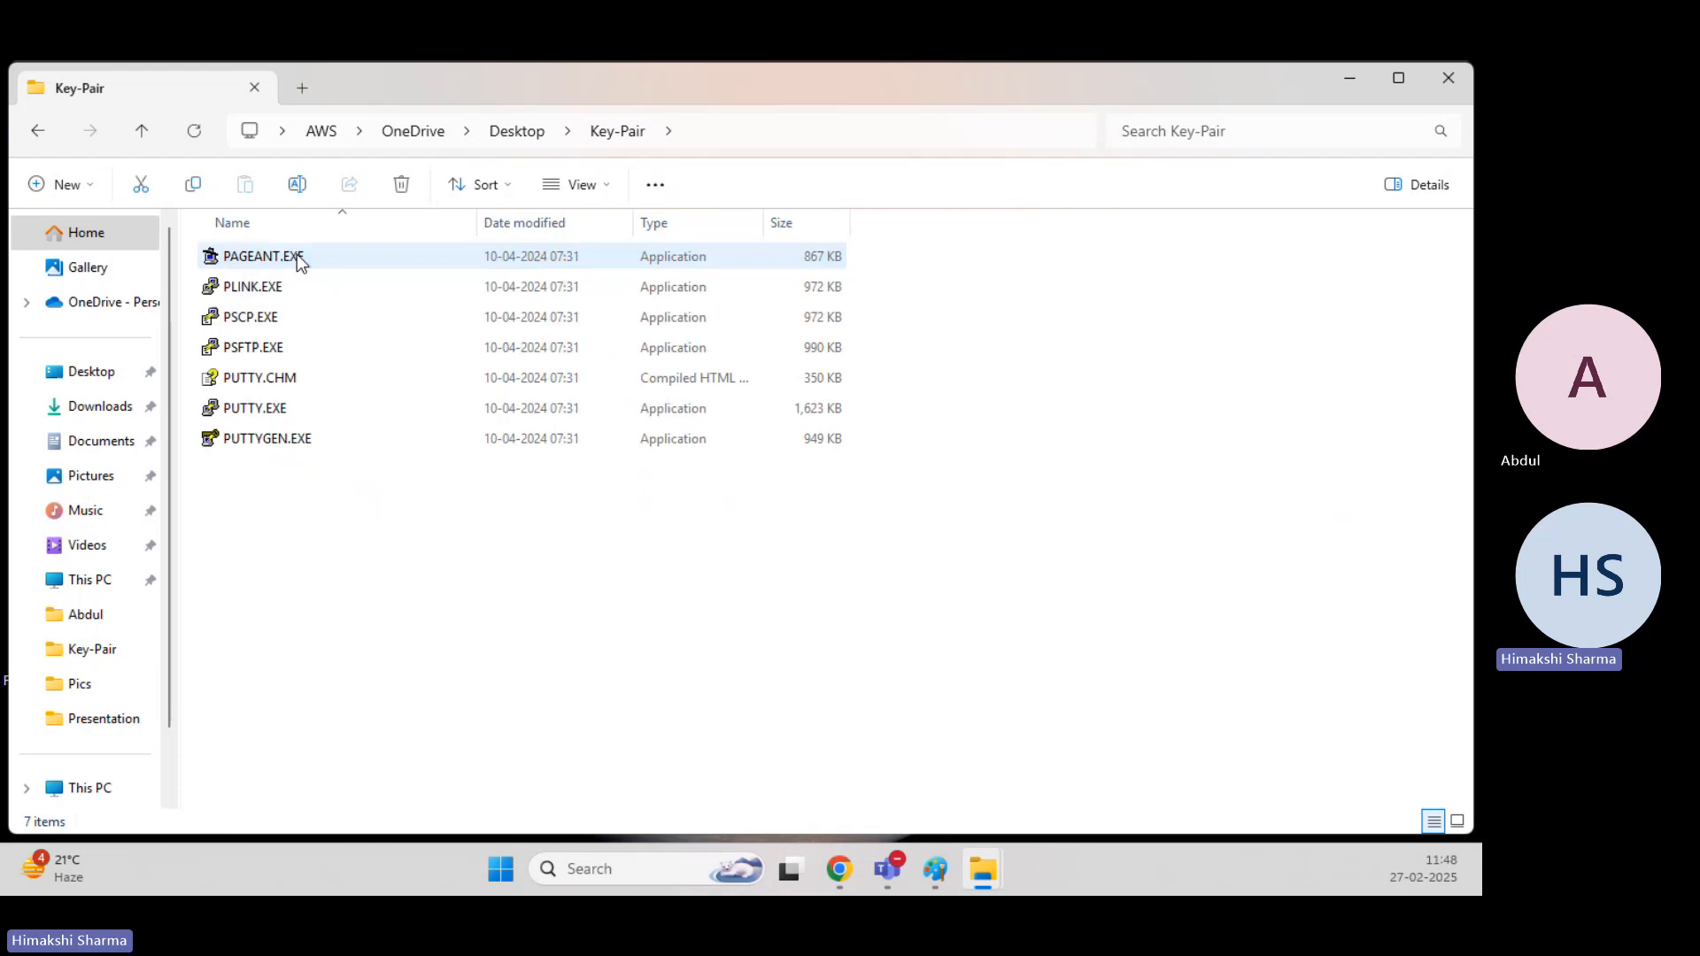
pyautogui.doubleClick(296, 437)
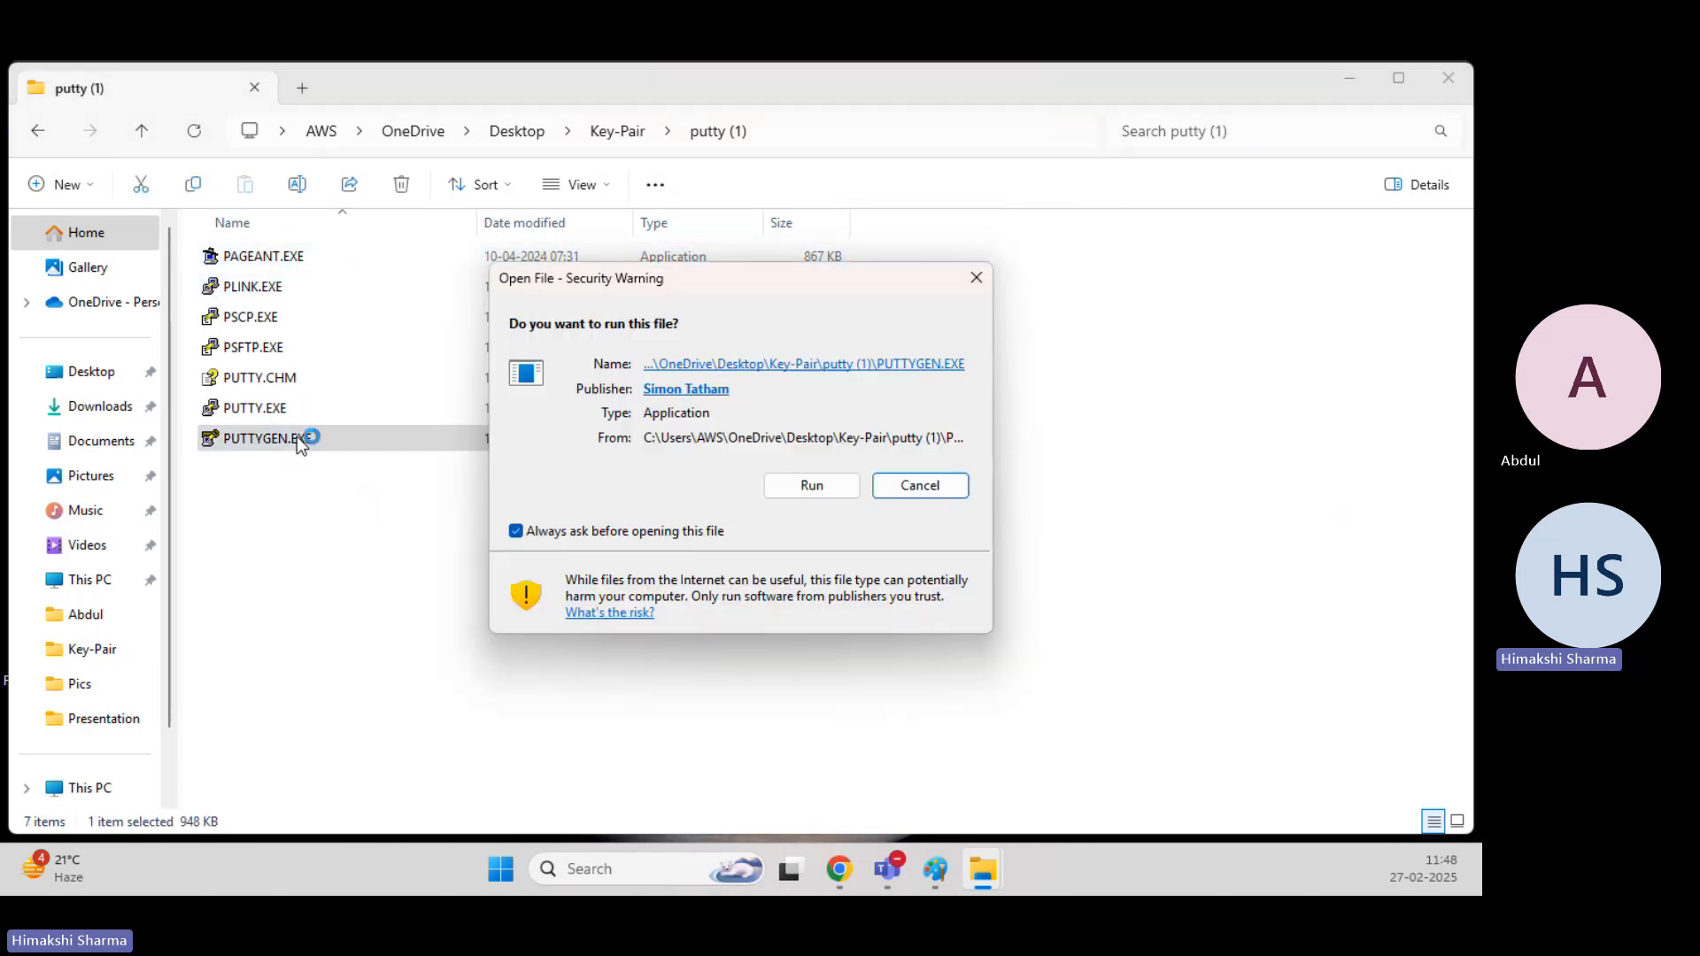
pyautogui.click(812, 485)
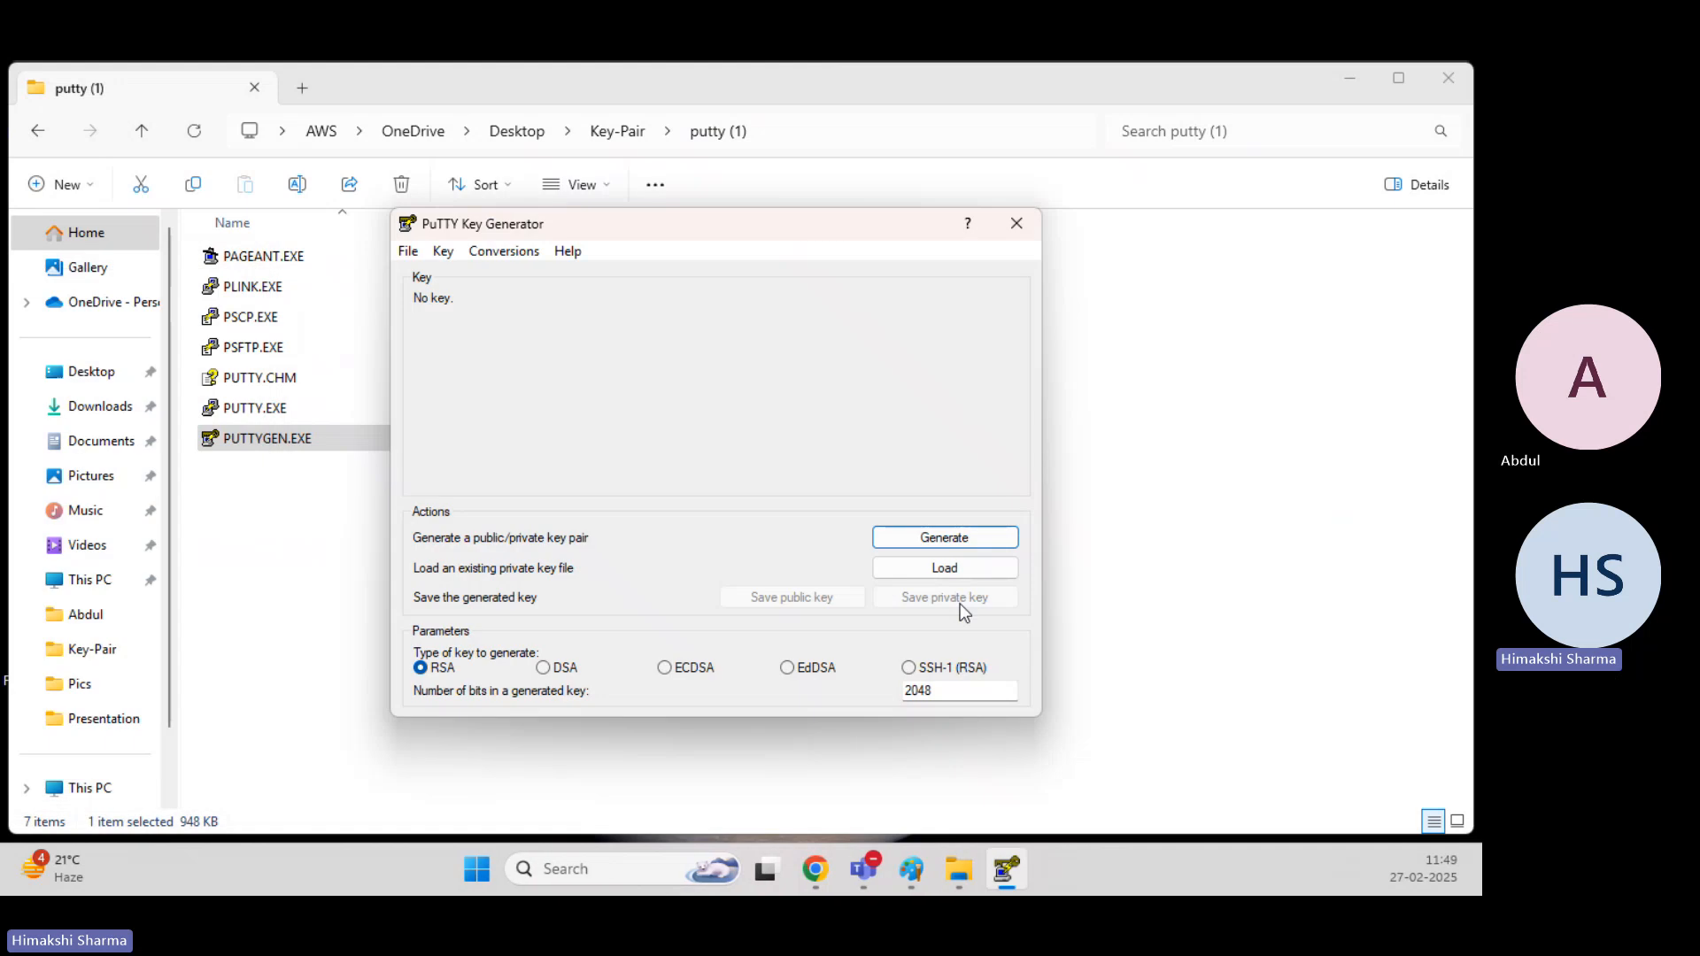
# Load NewKeypair.pem from the Key-Pair folder as the existing private key, showing all file types.
pyautogui.click(975, 568)
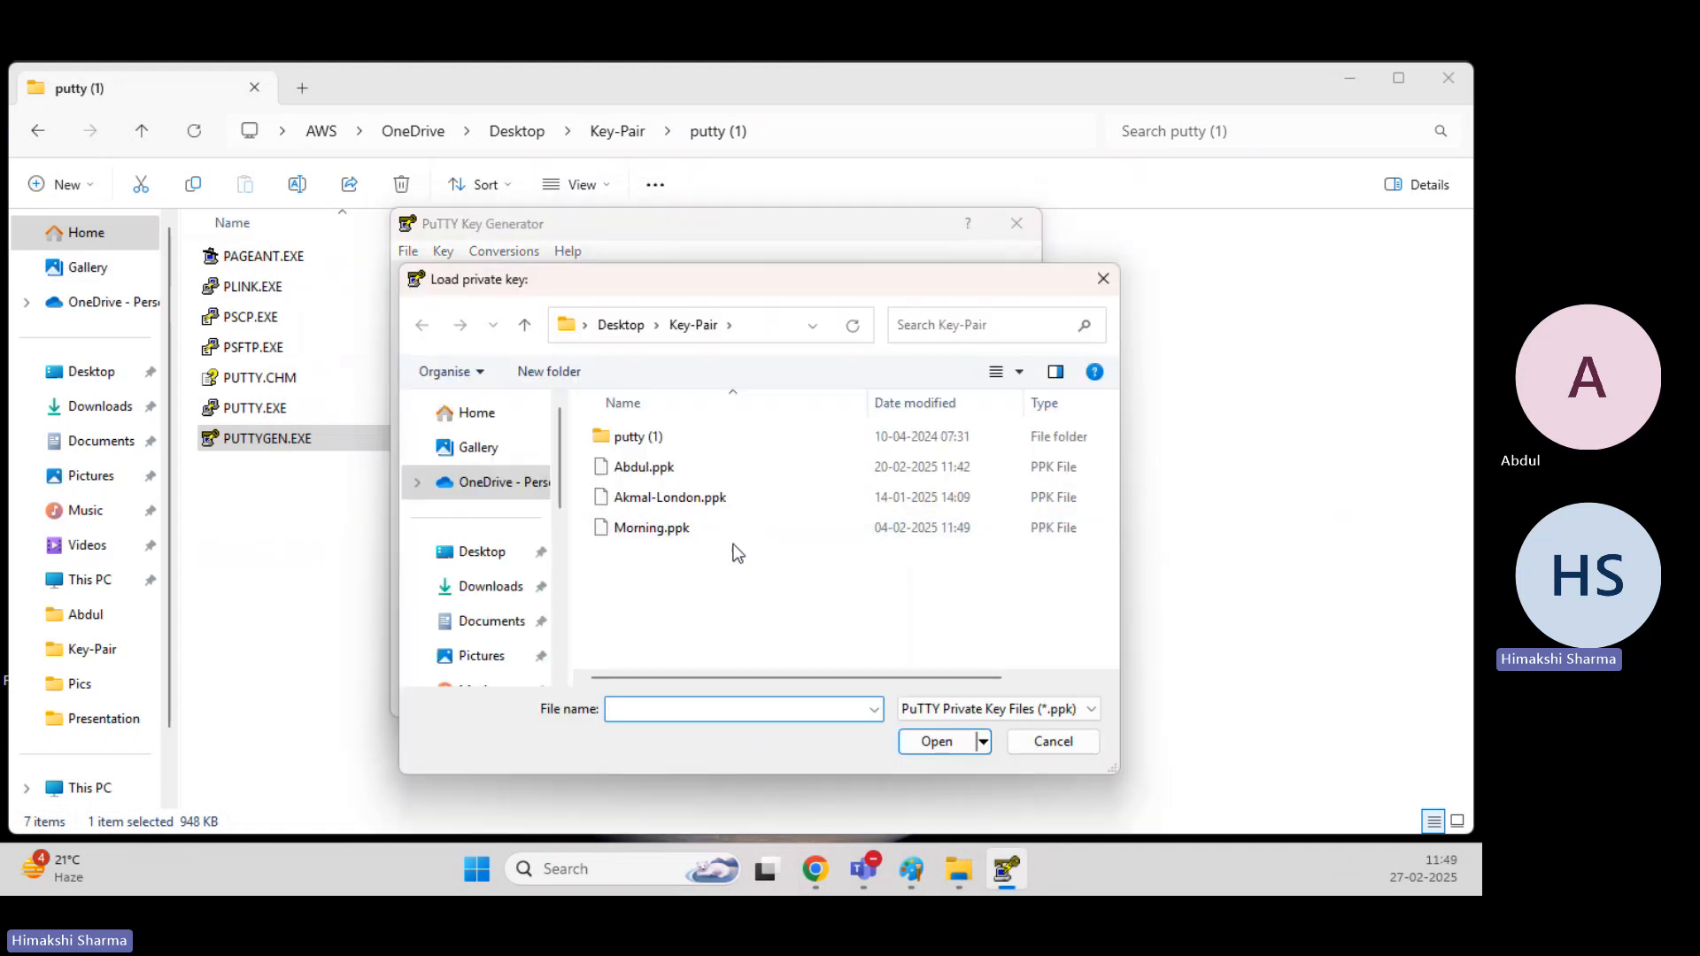
pyautogui.click(960, 709)
pyautogui.click(953, 741)
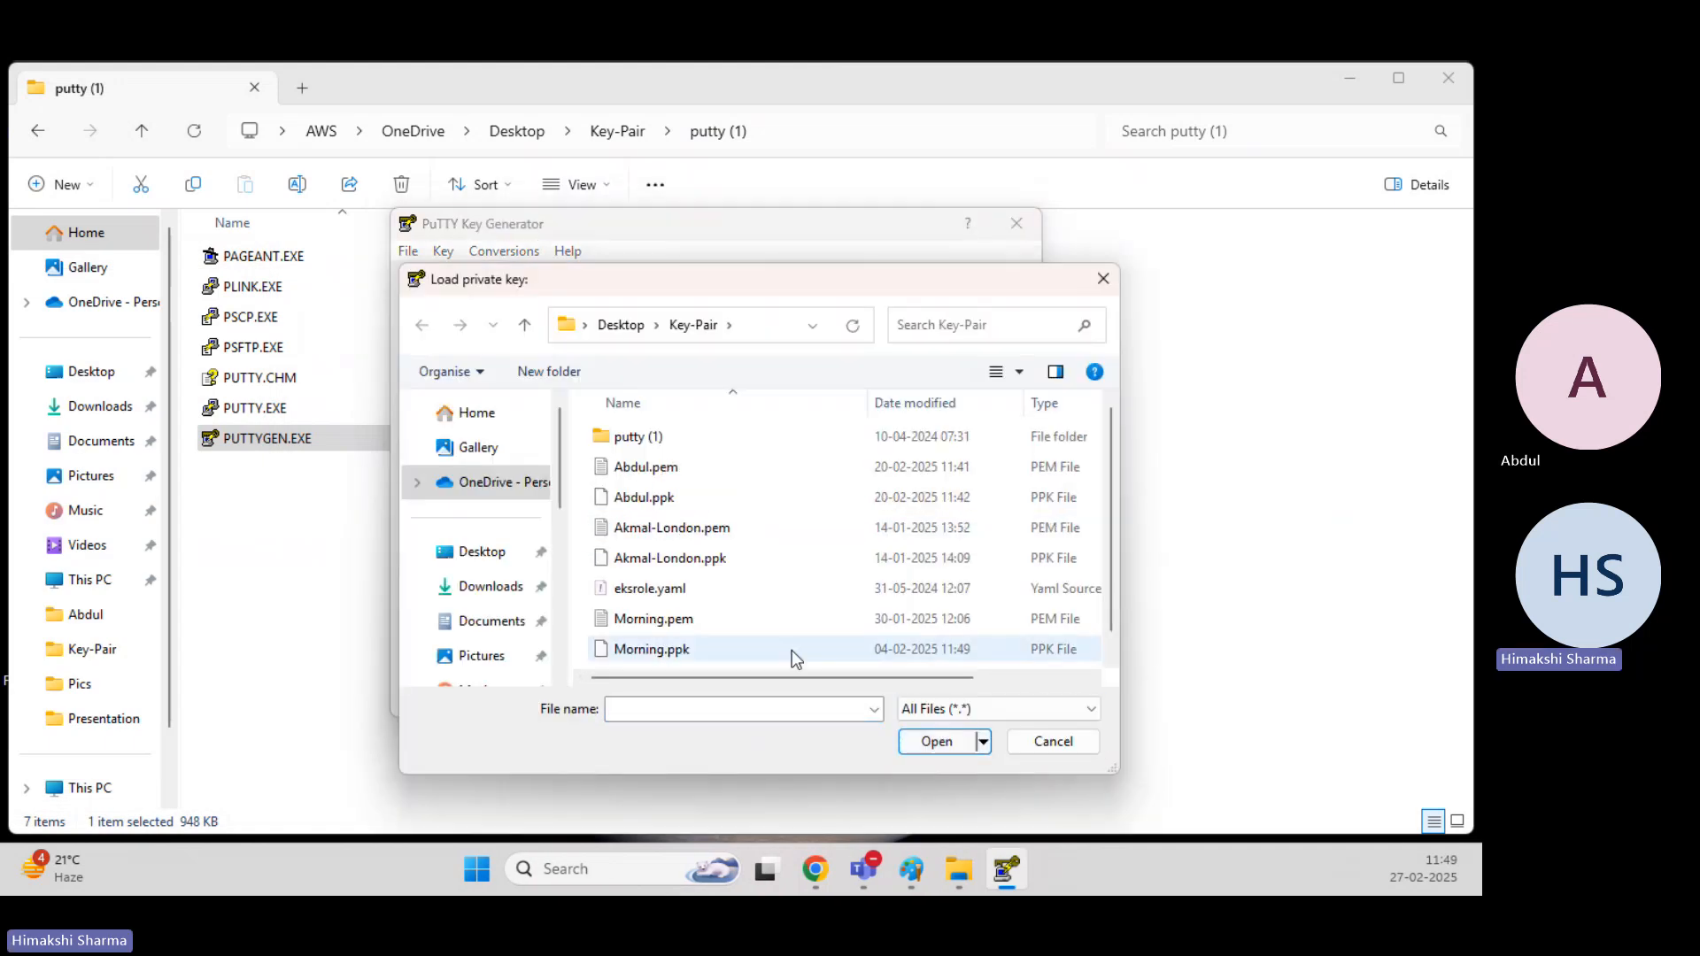
pyautogui.scroll(-1, 693, 550)
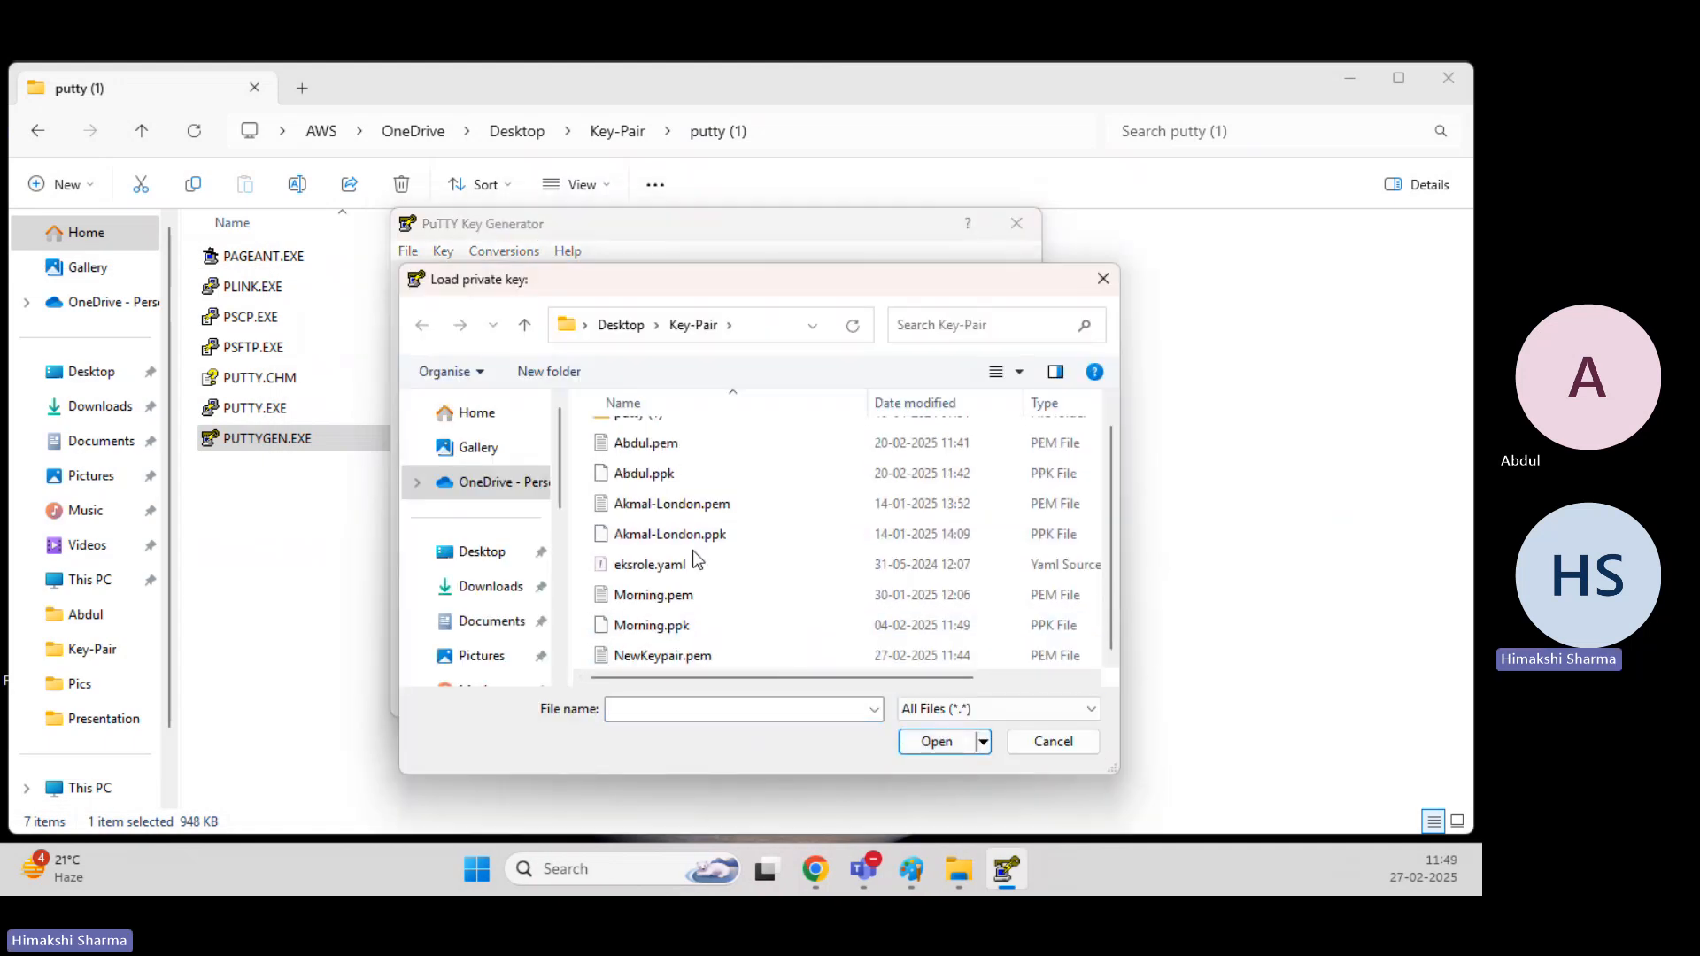
pyautogui.click(691, 659)
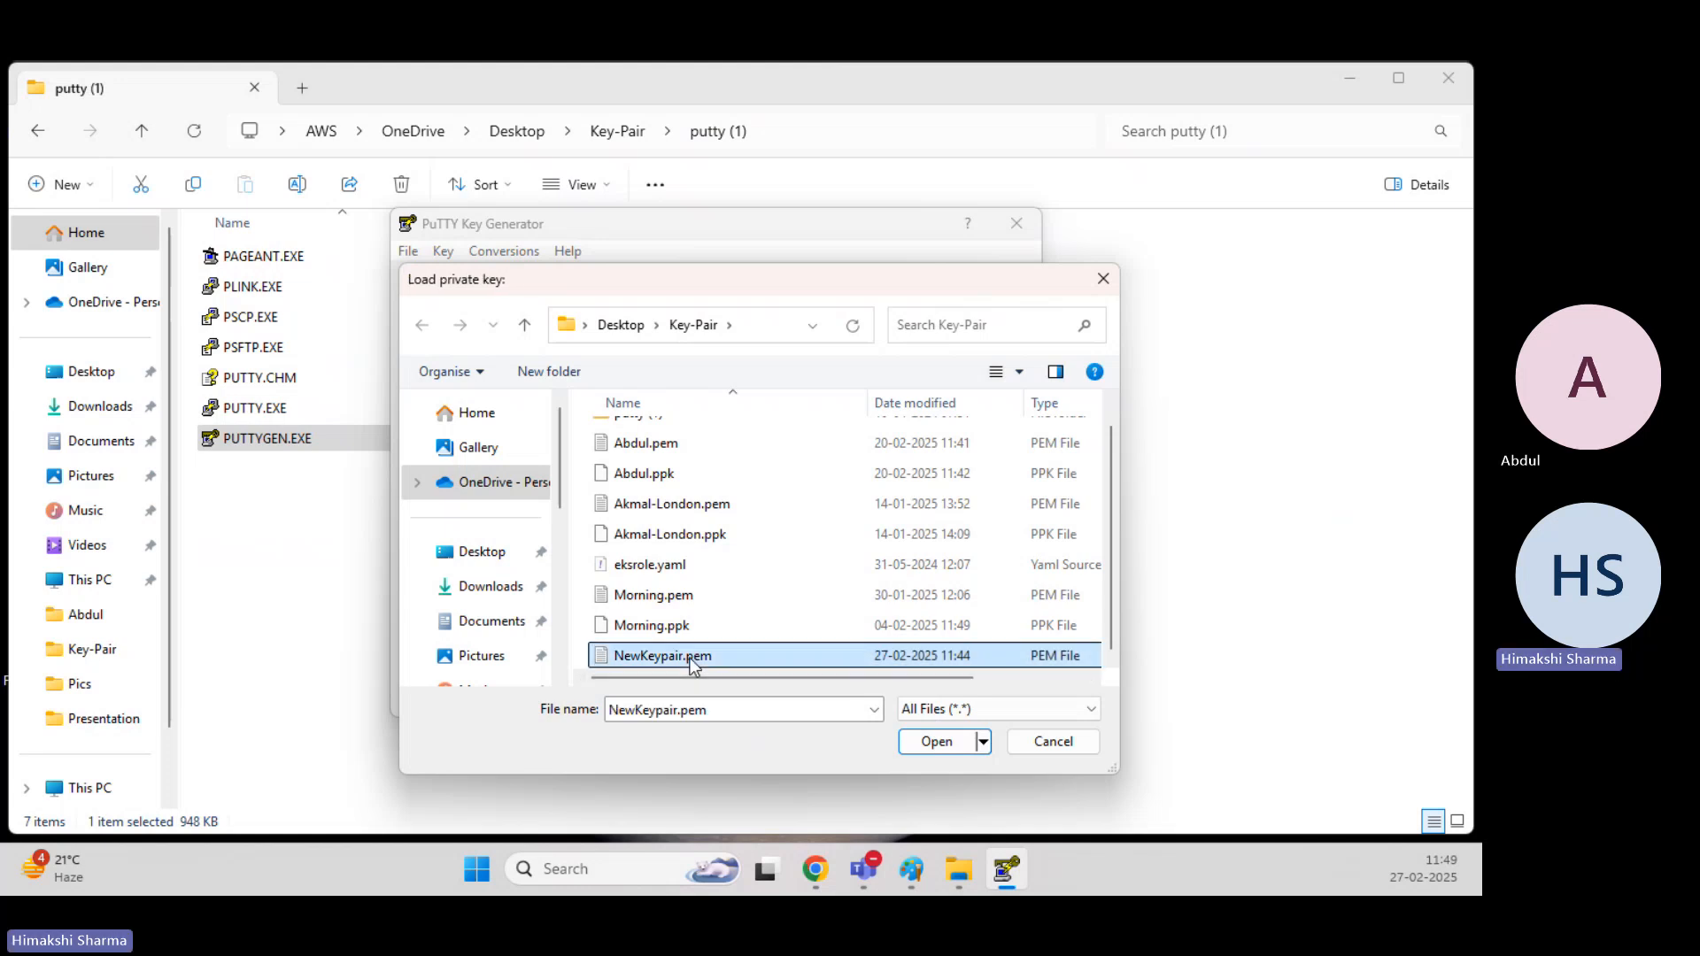
pyautogui.doubleClick(694, 660)
# Save the loaded private key without a passphrase as NewKeypair in the Key-Pair folder, and close the key generator.
pyautogui.click(979, 597)
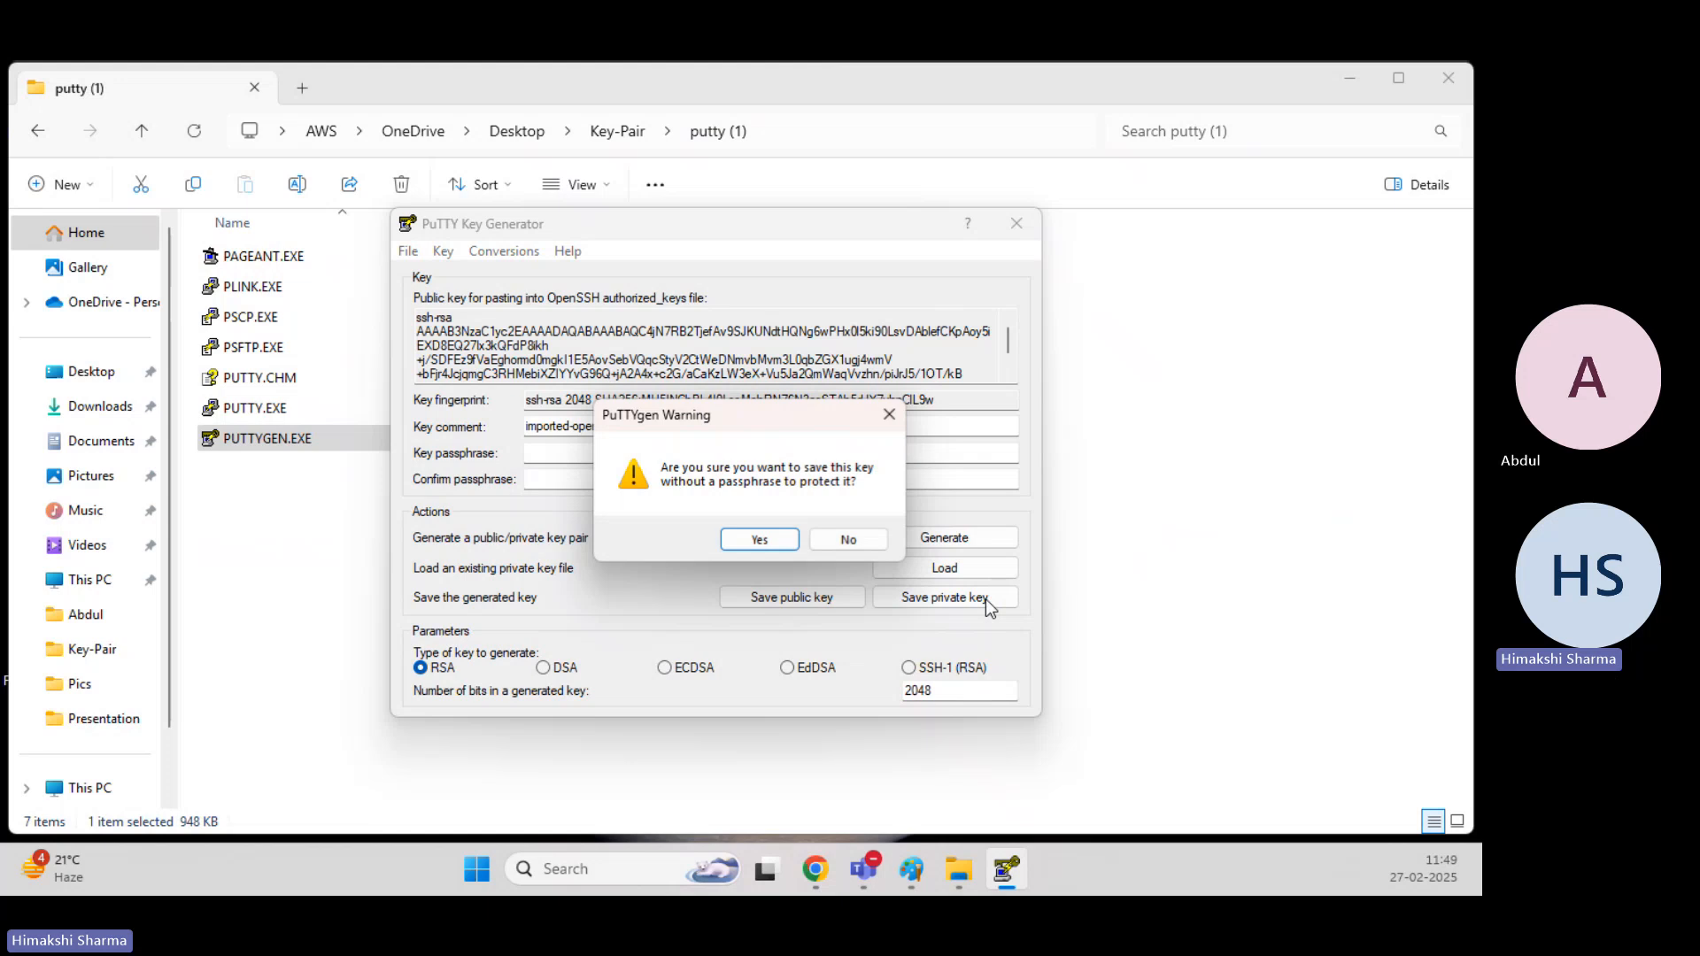
pyautogui.click(748, 540)
pyautogui.click(718, 628)
pyautogui.write('New')
pyautogui.press('Down')
pyautogui.press('BackSpace')
pyautogui.press('BackSpace')
pyautogui.press('BackSpace')
pyautogui.press('BackSpace')
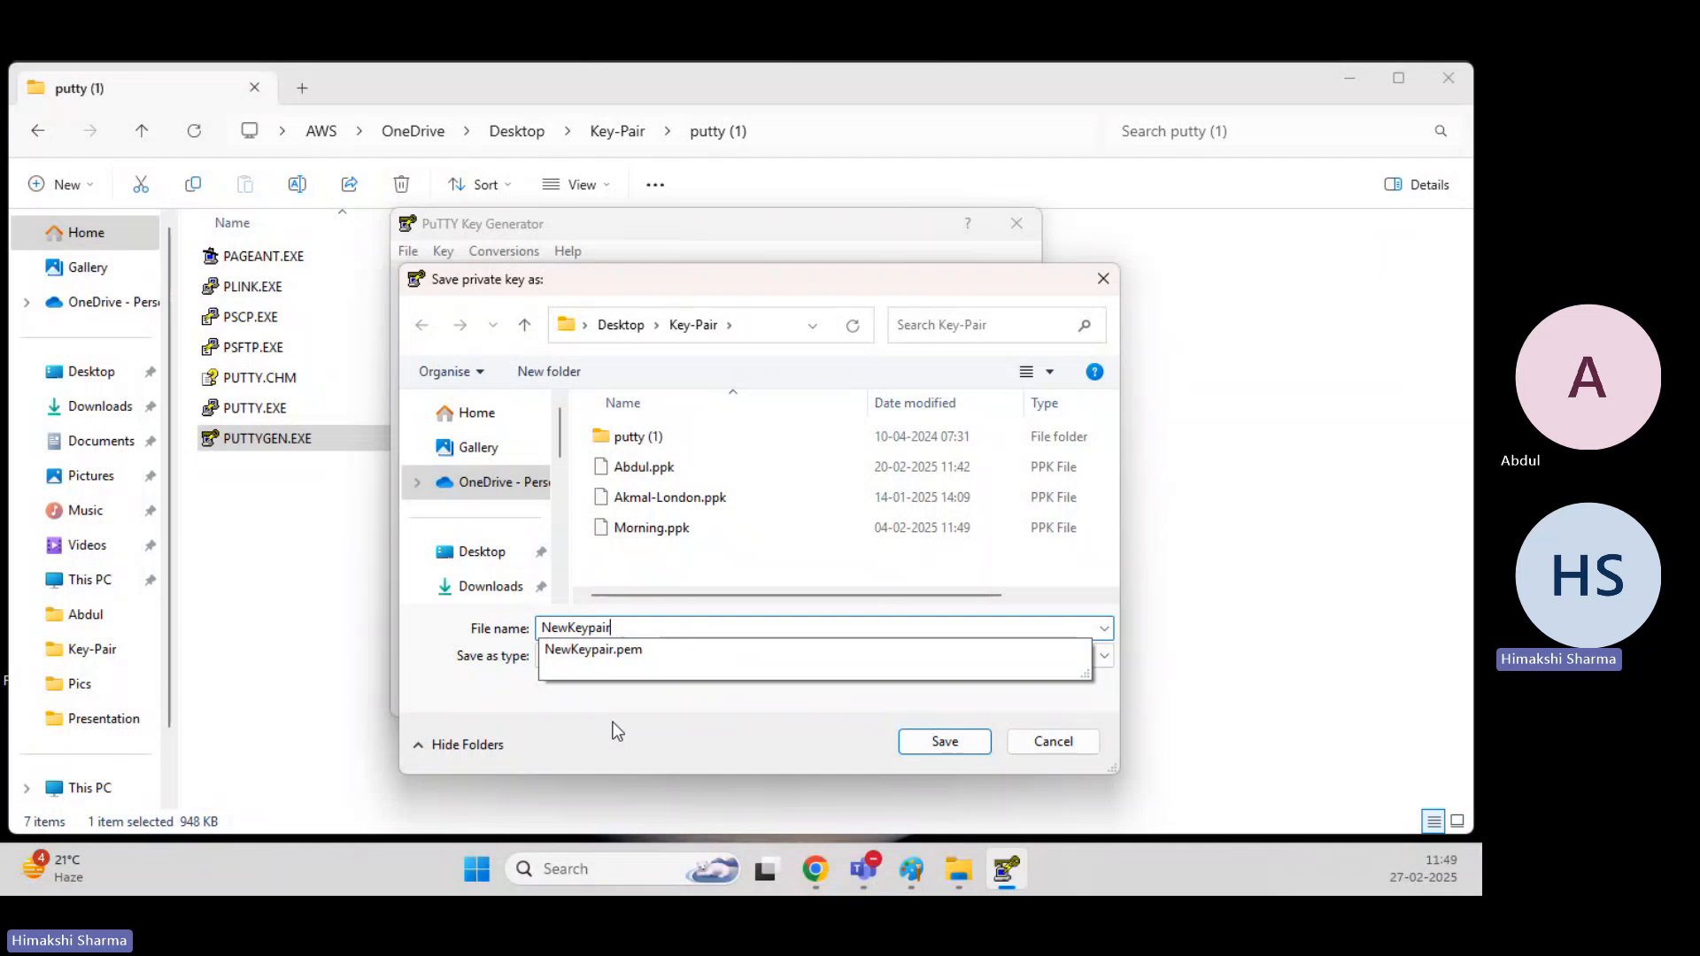
pyautogui.click(965, 742)
pyautogui.click(1016, 223)
# Check for NewKeypair.ppk in the Key-Pair folder, and run PUTTY.EXE from the putty (1) folder.
pyautogui.click(631, 133)
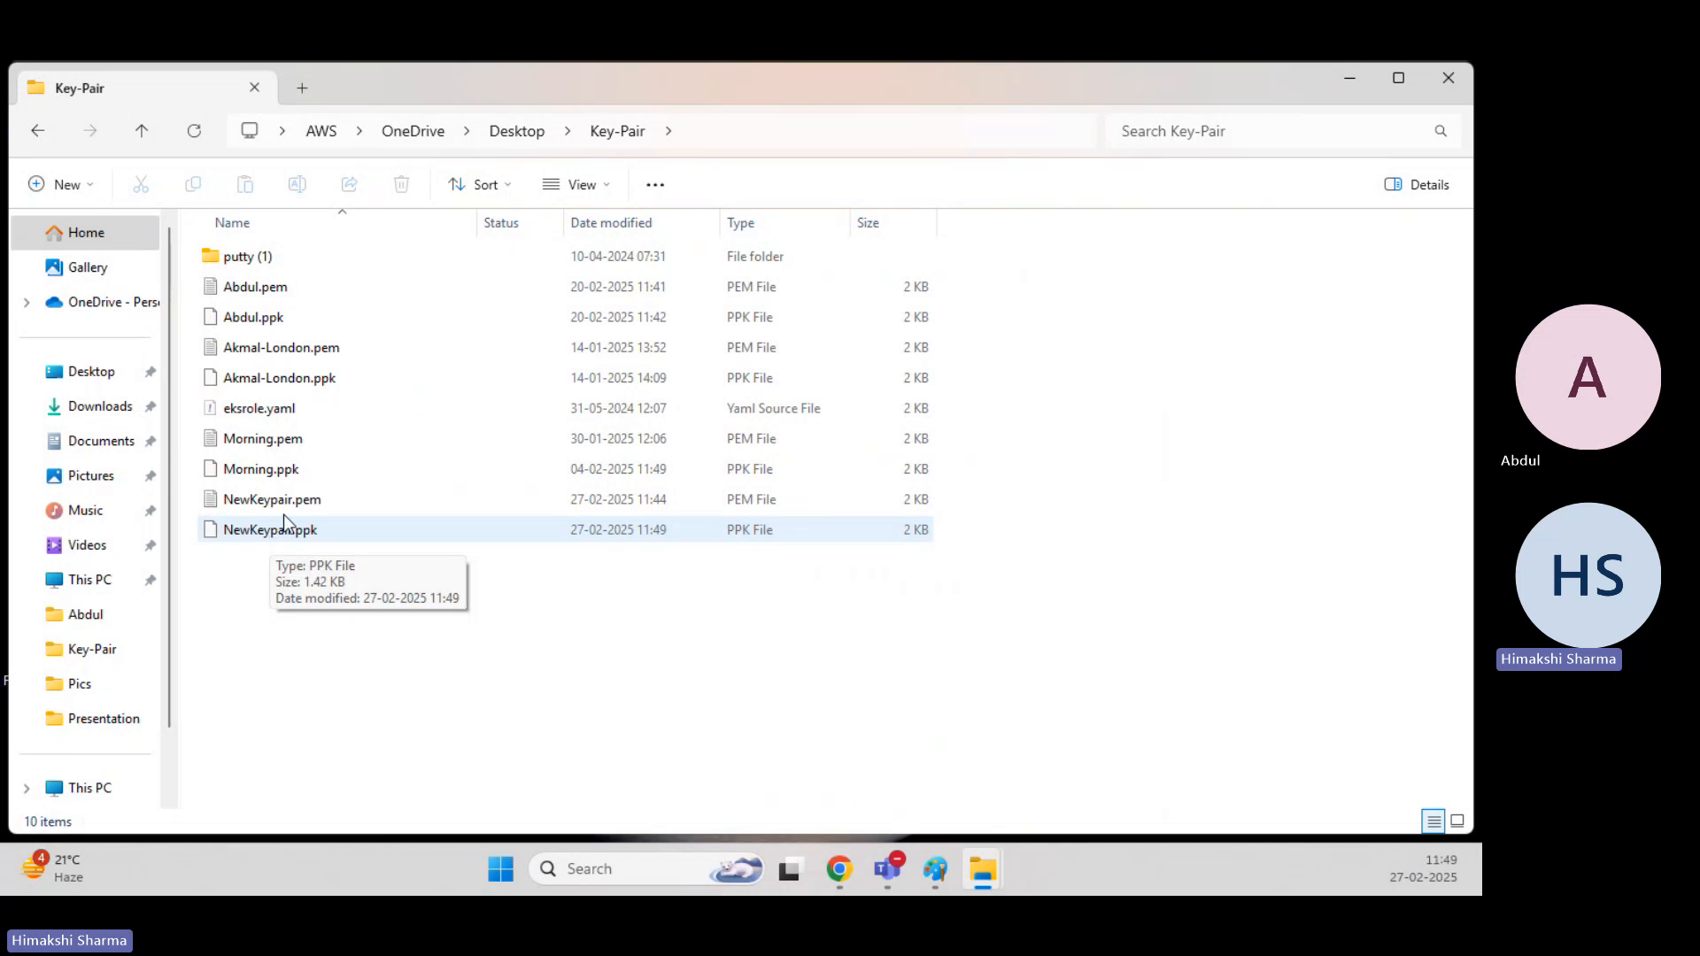
pyautogui.doubleClick(301, 255)
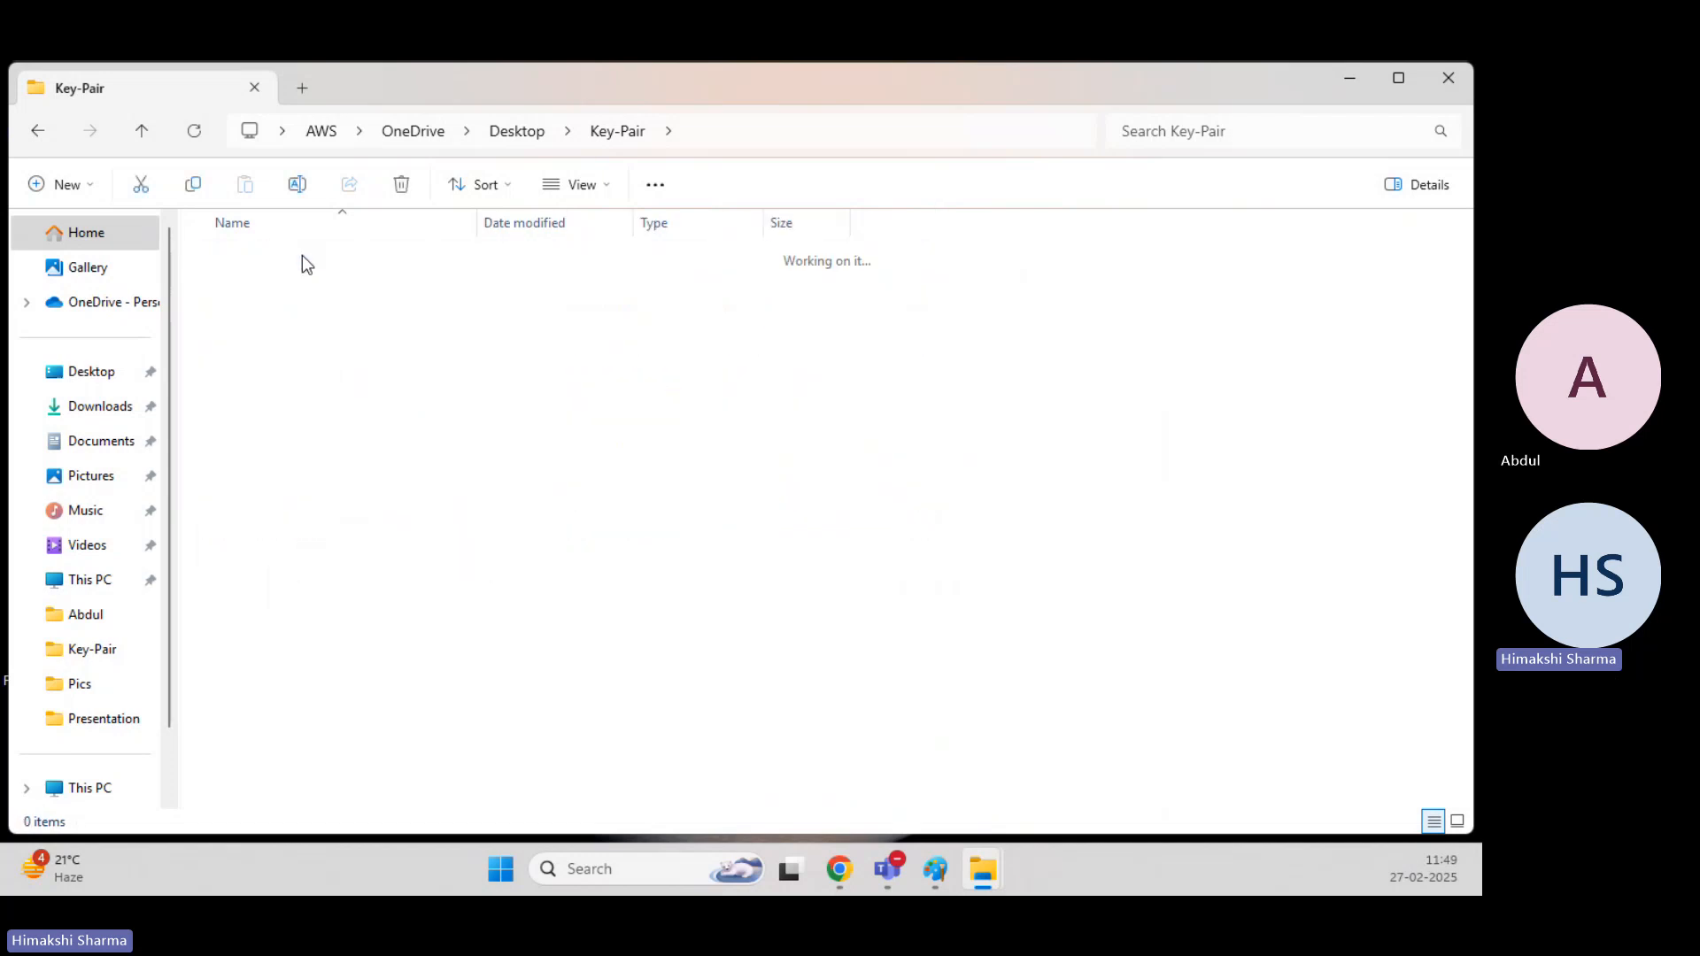
pyautogui.doubleClick(296, 405)
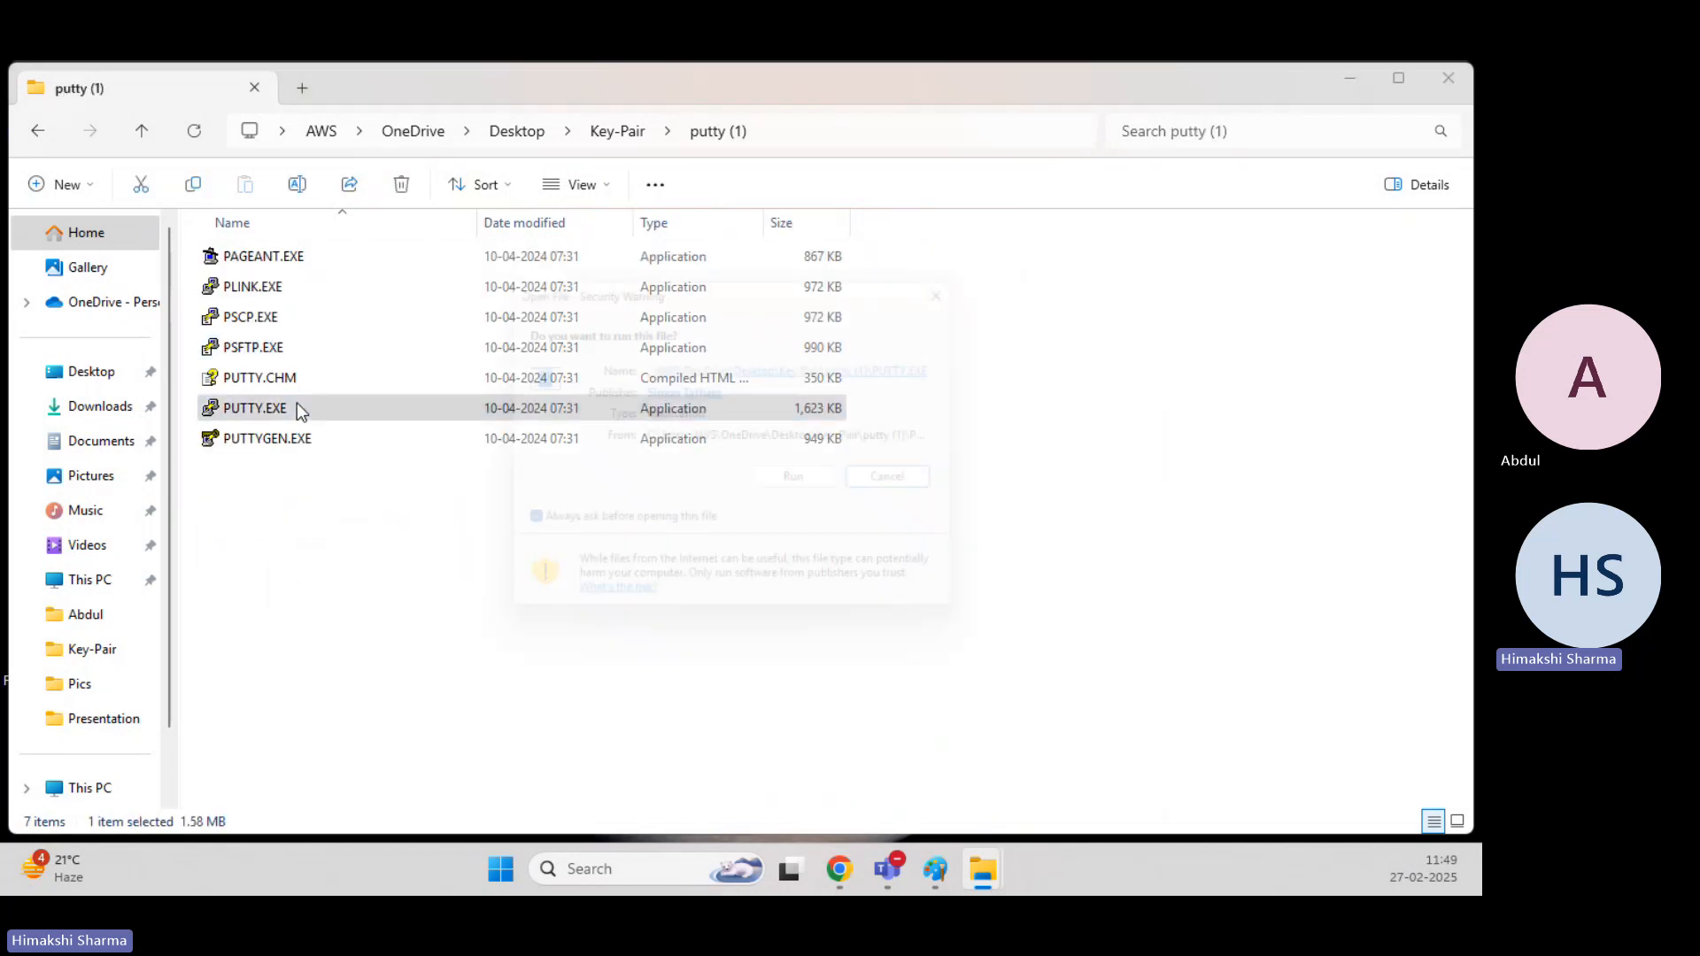
pyautogui.click(805, 485)
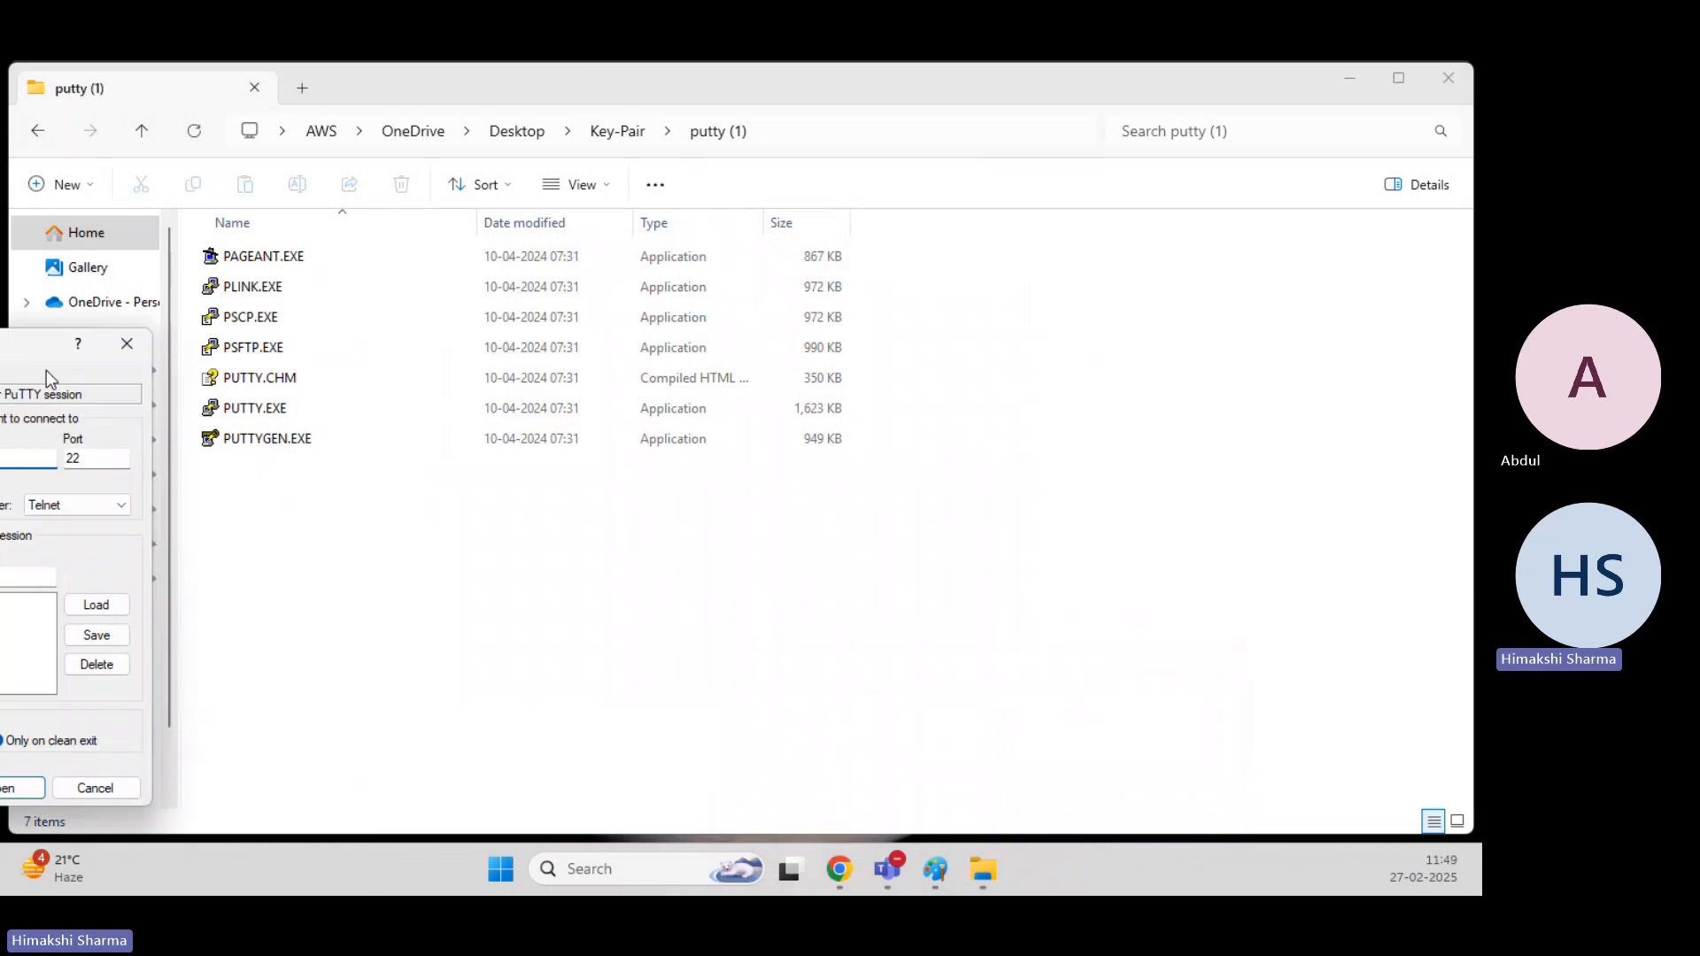
# Check the running Webserver instance's public IPv4 address in the EC2 console, and set 44.201.107.122 as the PuTTY host.
pyautogui.moveTo(816, 869)
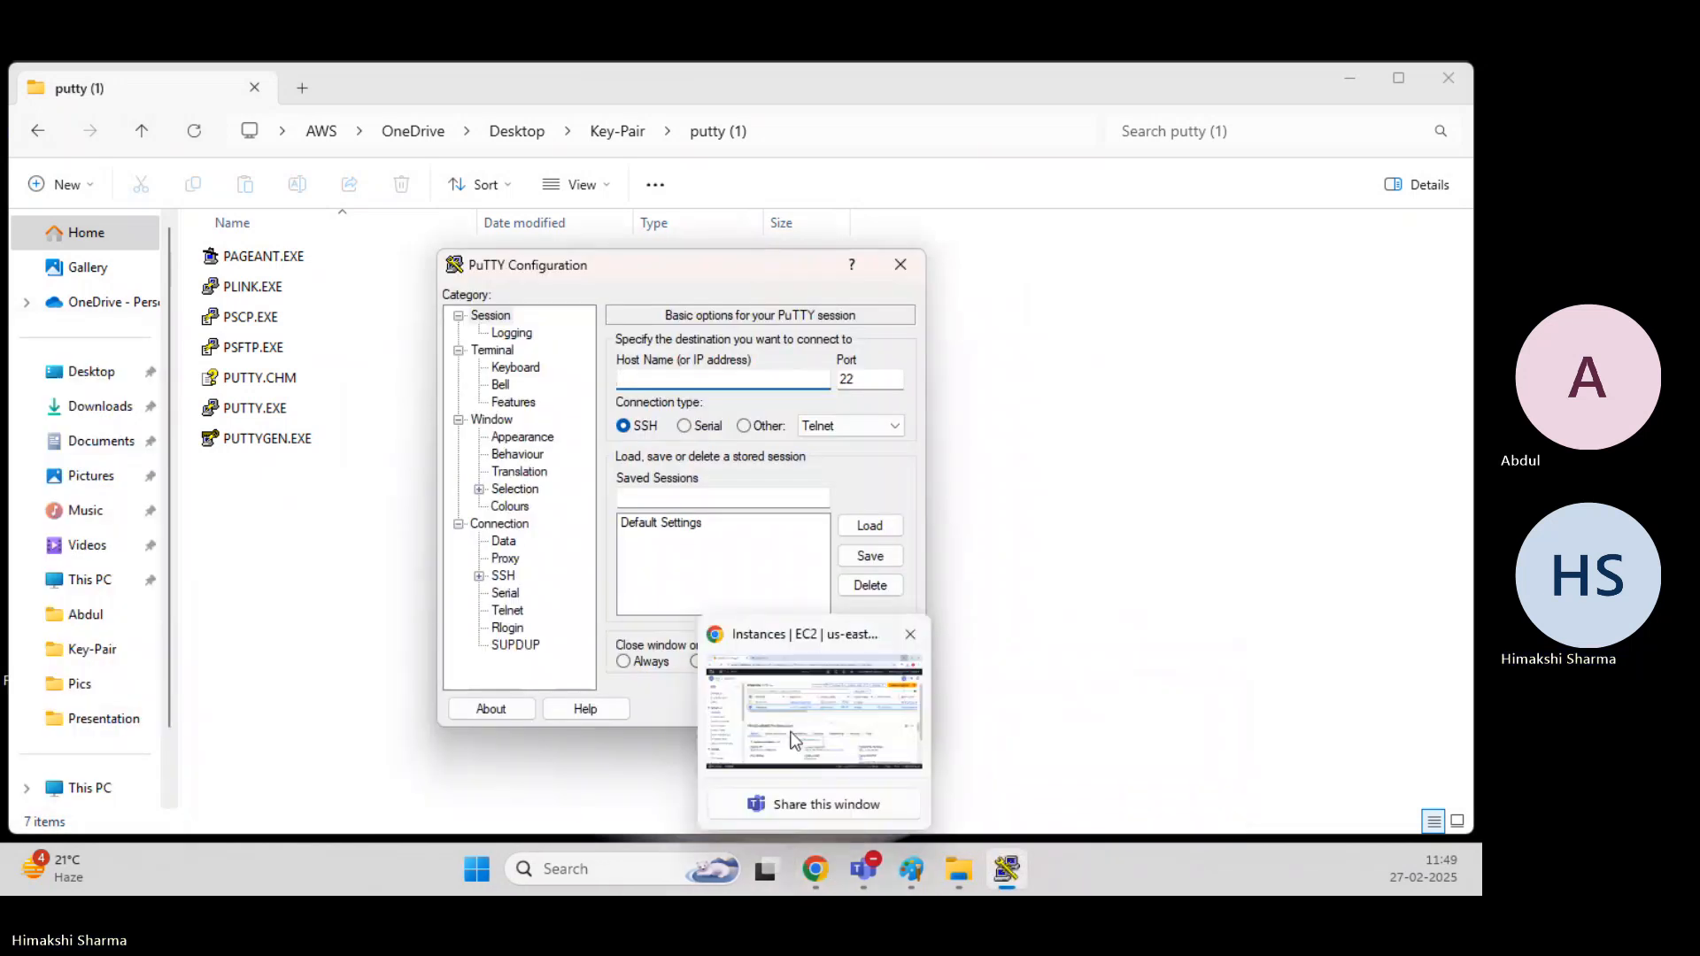
pyautogui.click(794, 740)
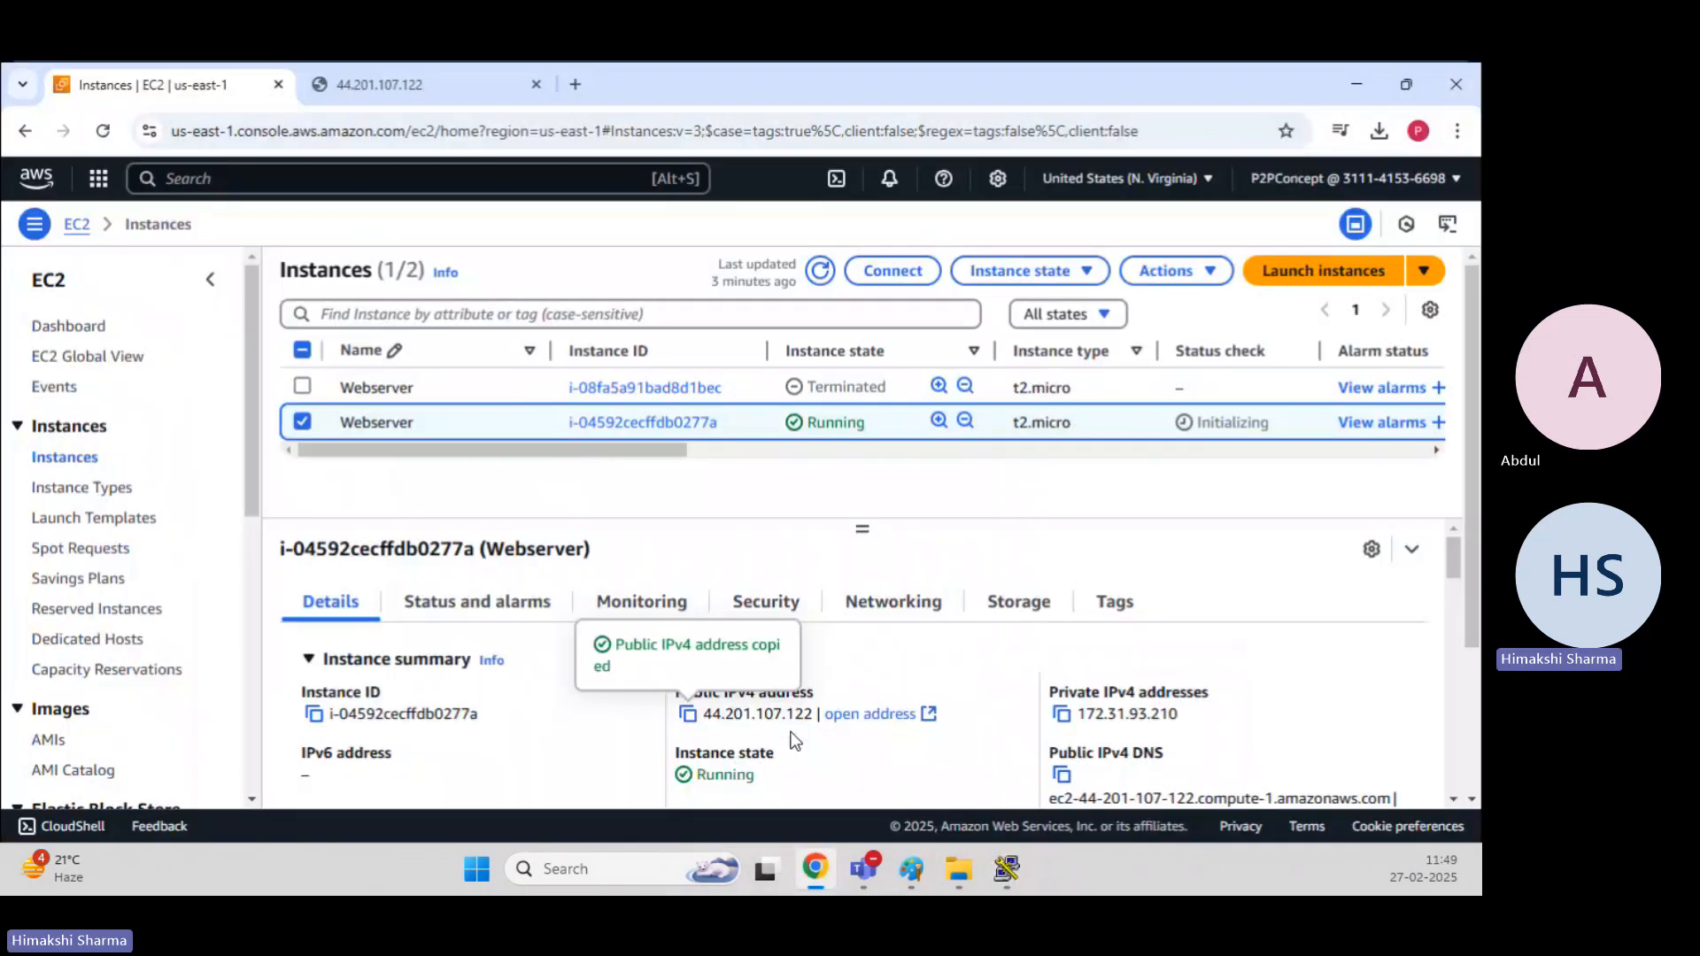
pyautogui.click(1368, 89)
pyautogui.write('44.201.107.122')
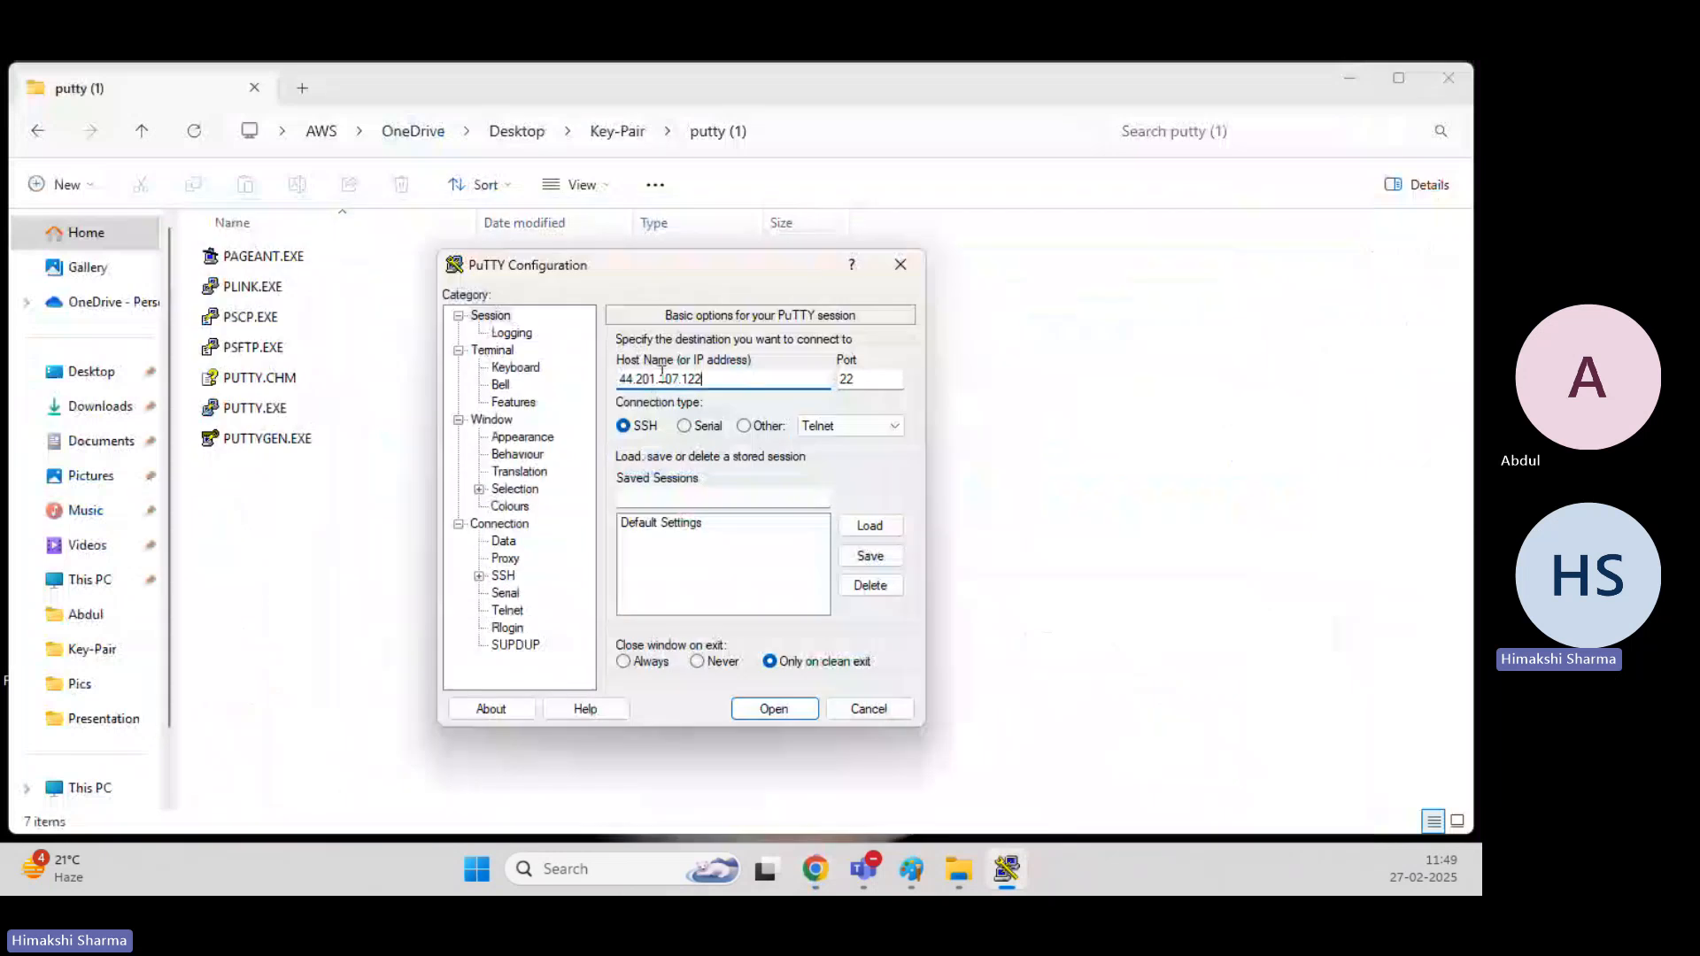
# Use NewKeypair.ppk from the Key-Pair folder as the SSH authentication key, and open the session.
pyautogui.scroll(-1, 531, 575)
pyautogui.click(499, 593)
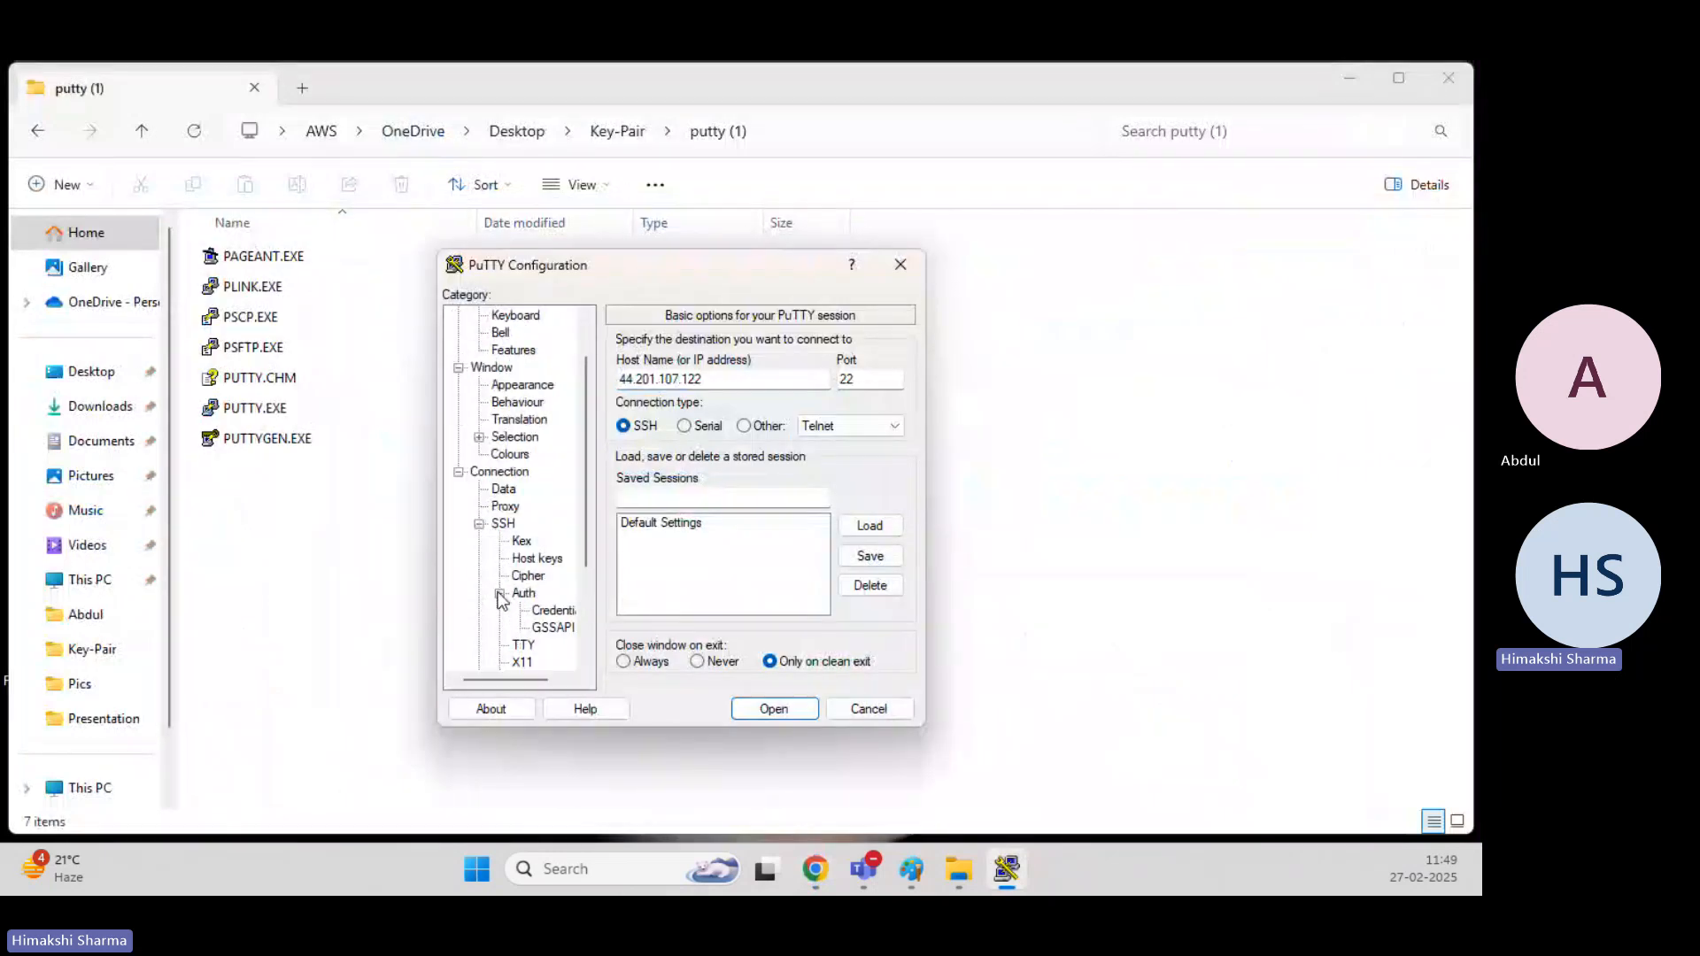
pyautogui.click(553, 610)
pyautogui.click(869, 382)
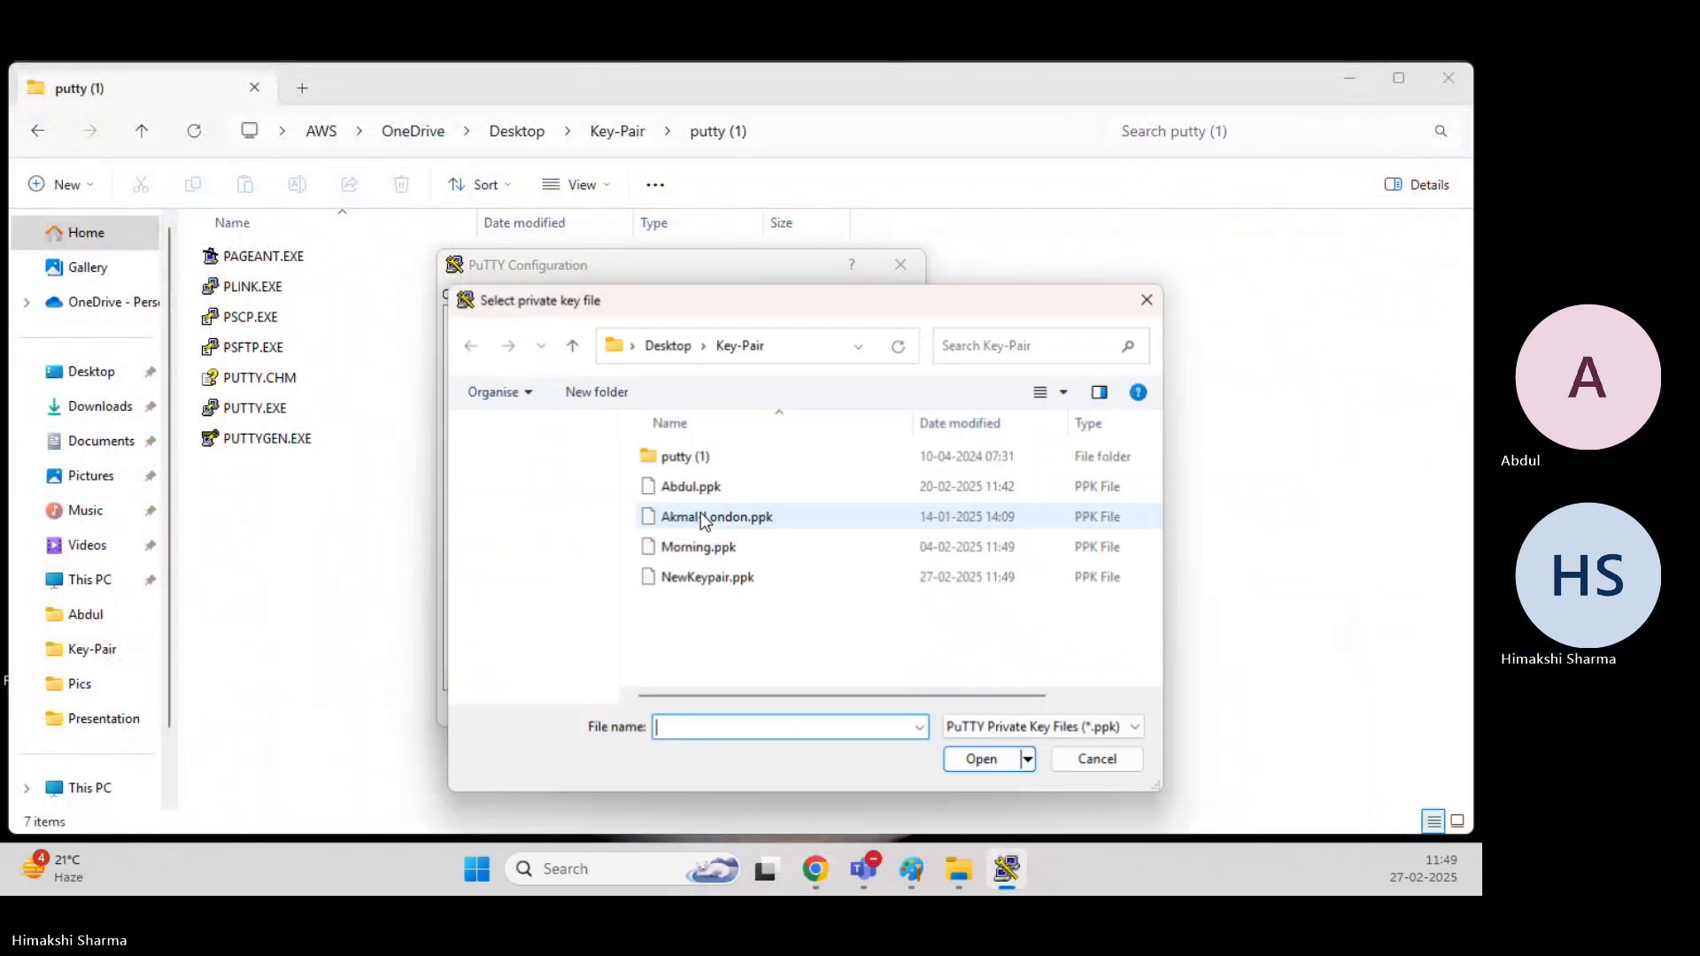
pyautogui.click(719, 581)
pyautogui.press('Return')
pyautogui.press('Return')
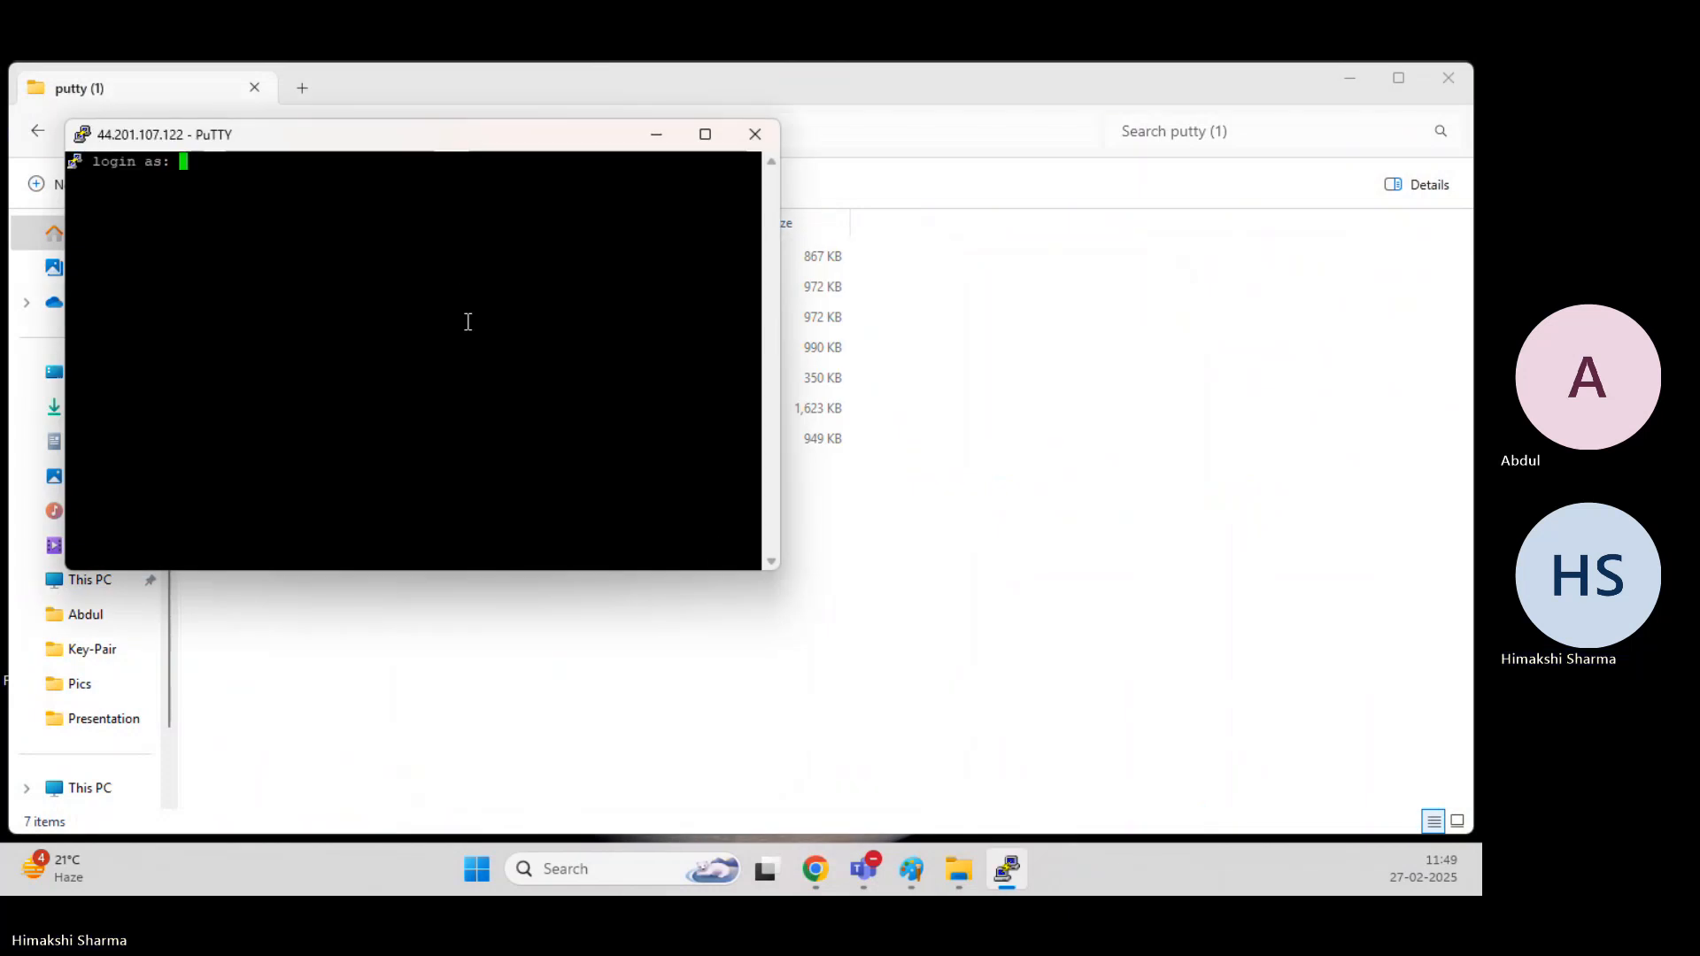
# Change the terminal window's font to Courier New, bold, 16-point, and apply the setting.
pyautogui.rightClick(372, 142)
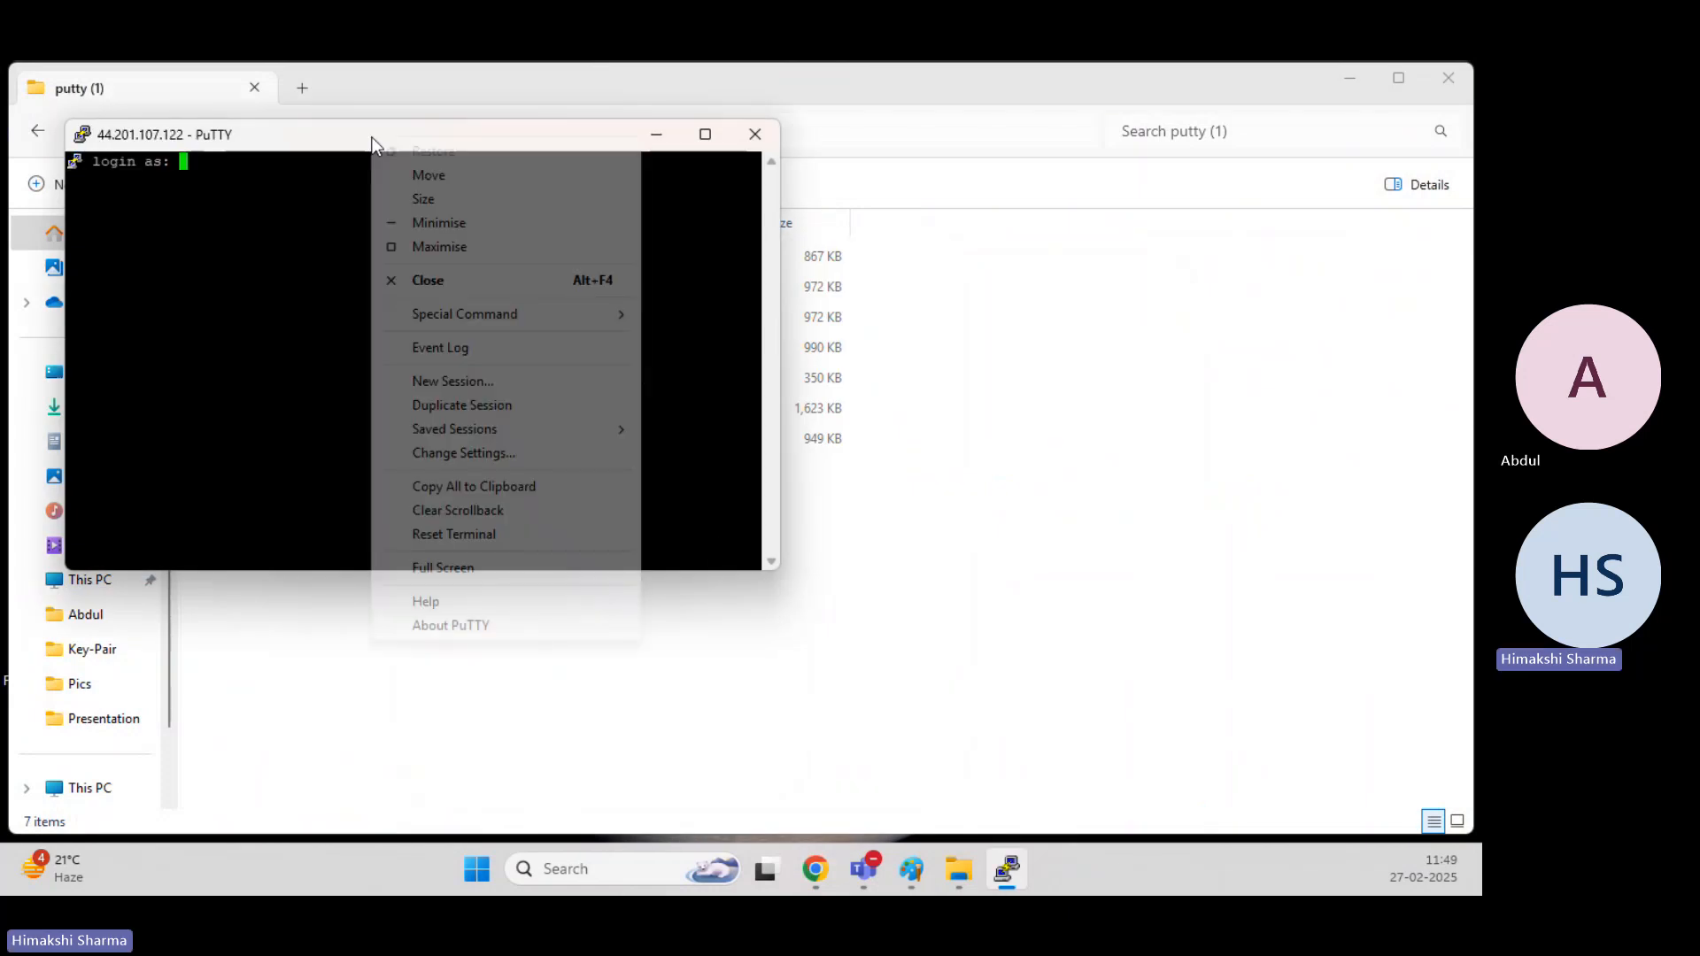
pyautogui.click(461, 453)
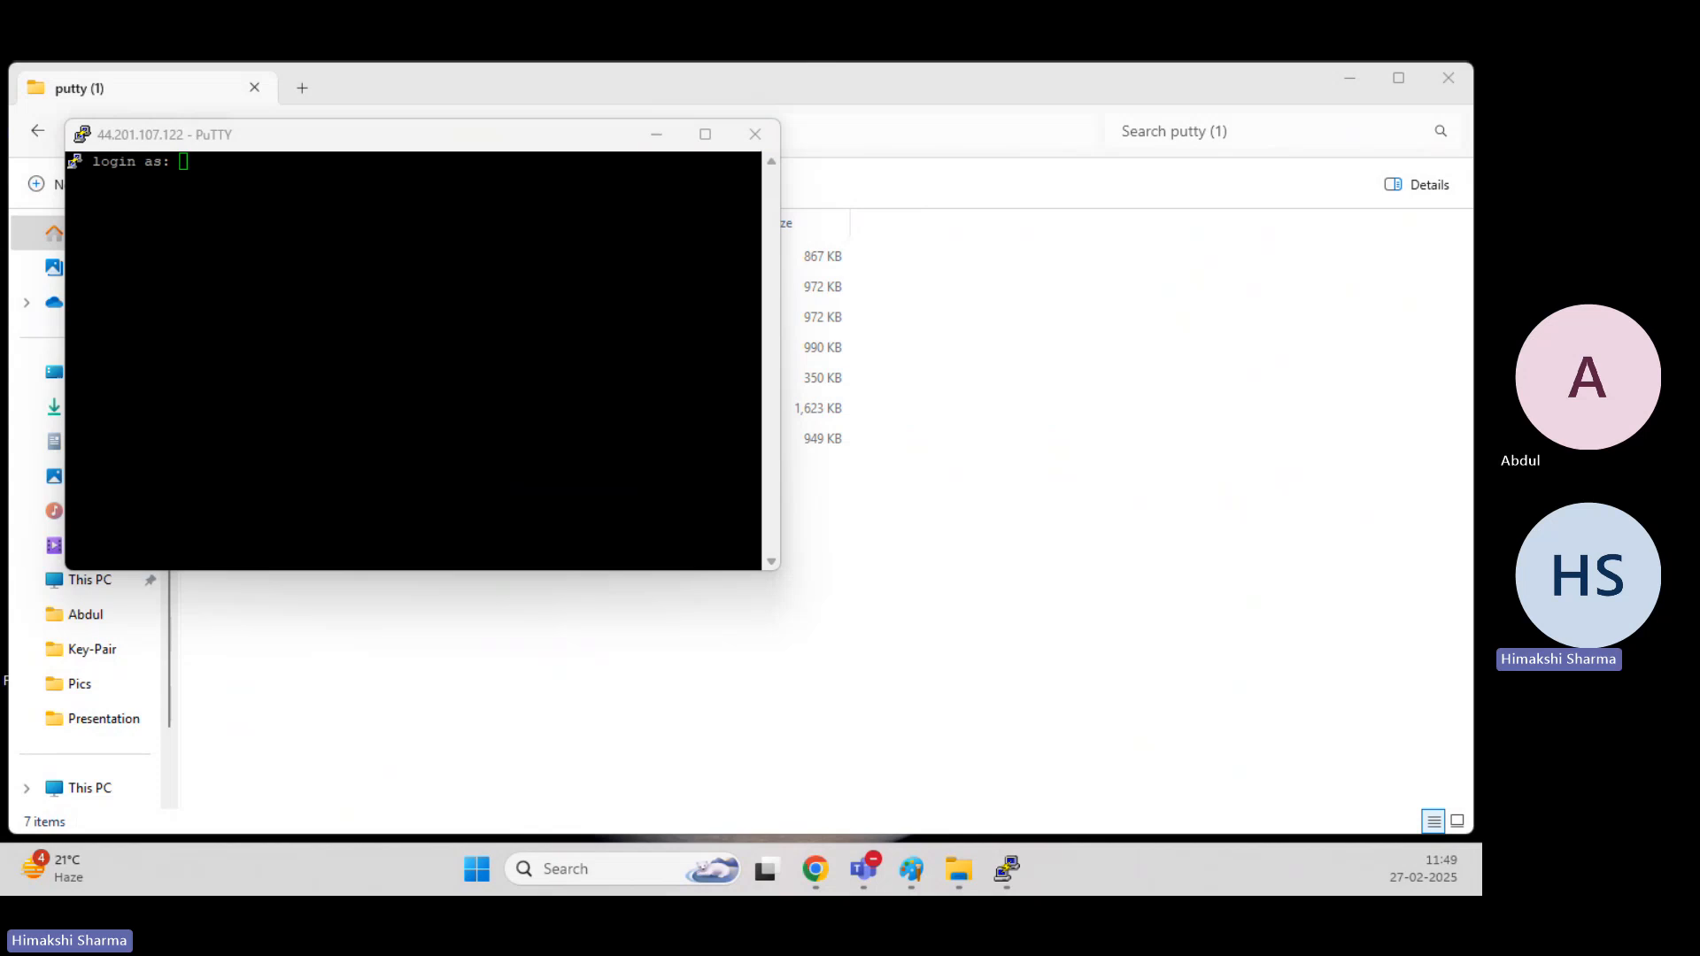
pyautogui.click(425, 395)
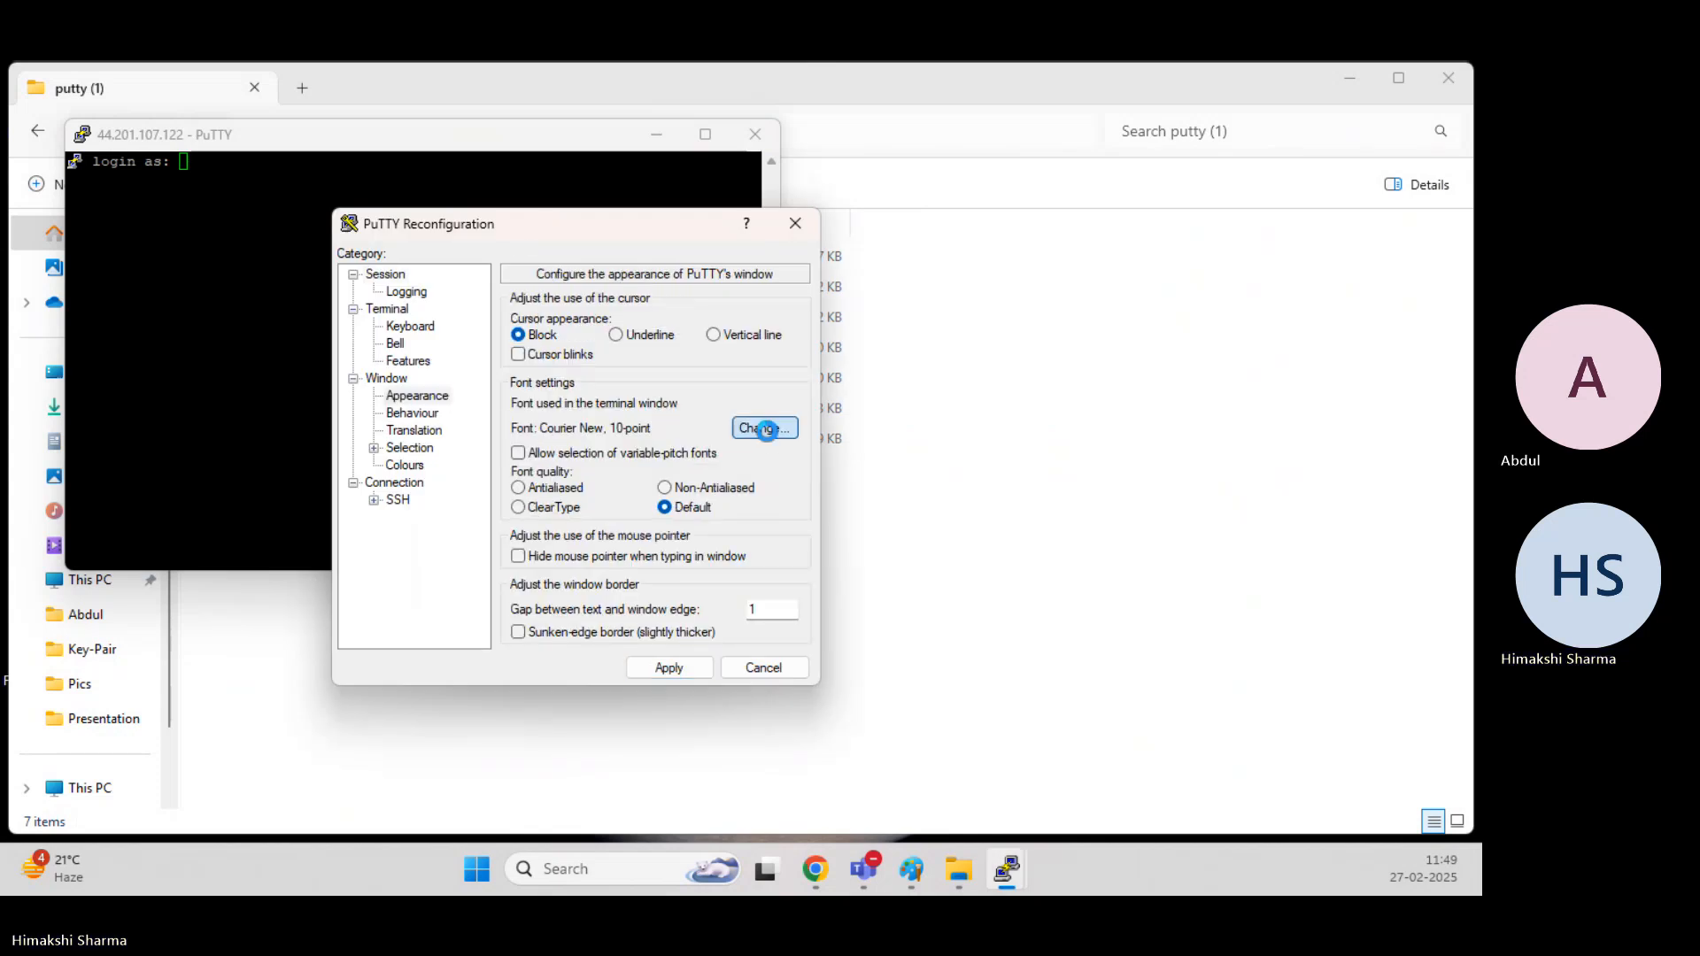
pyautogui.click(766, 429)
pyautogui.click(620, 462)
pyautogui.click(754, 485)
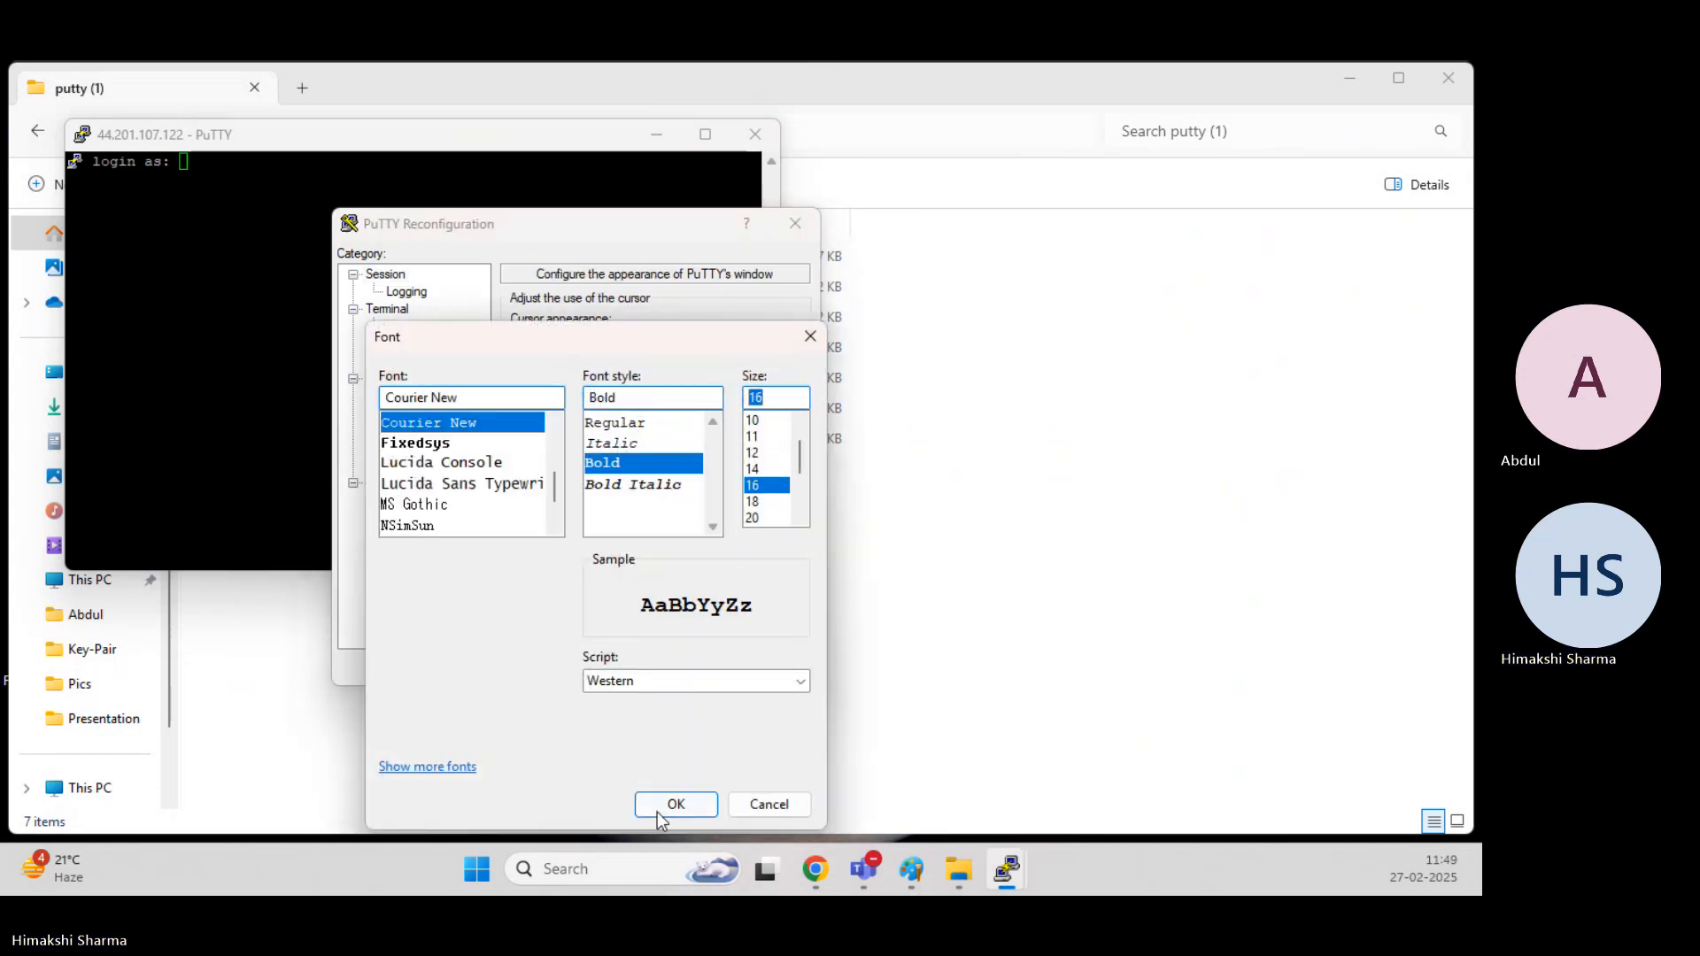
pyautogui.click(657, 811)
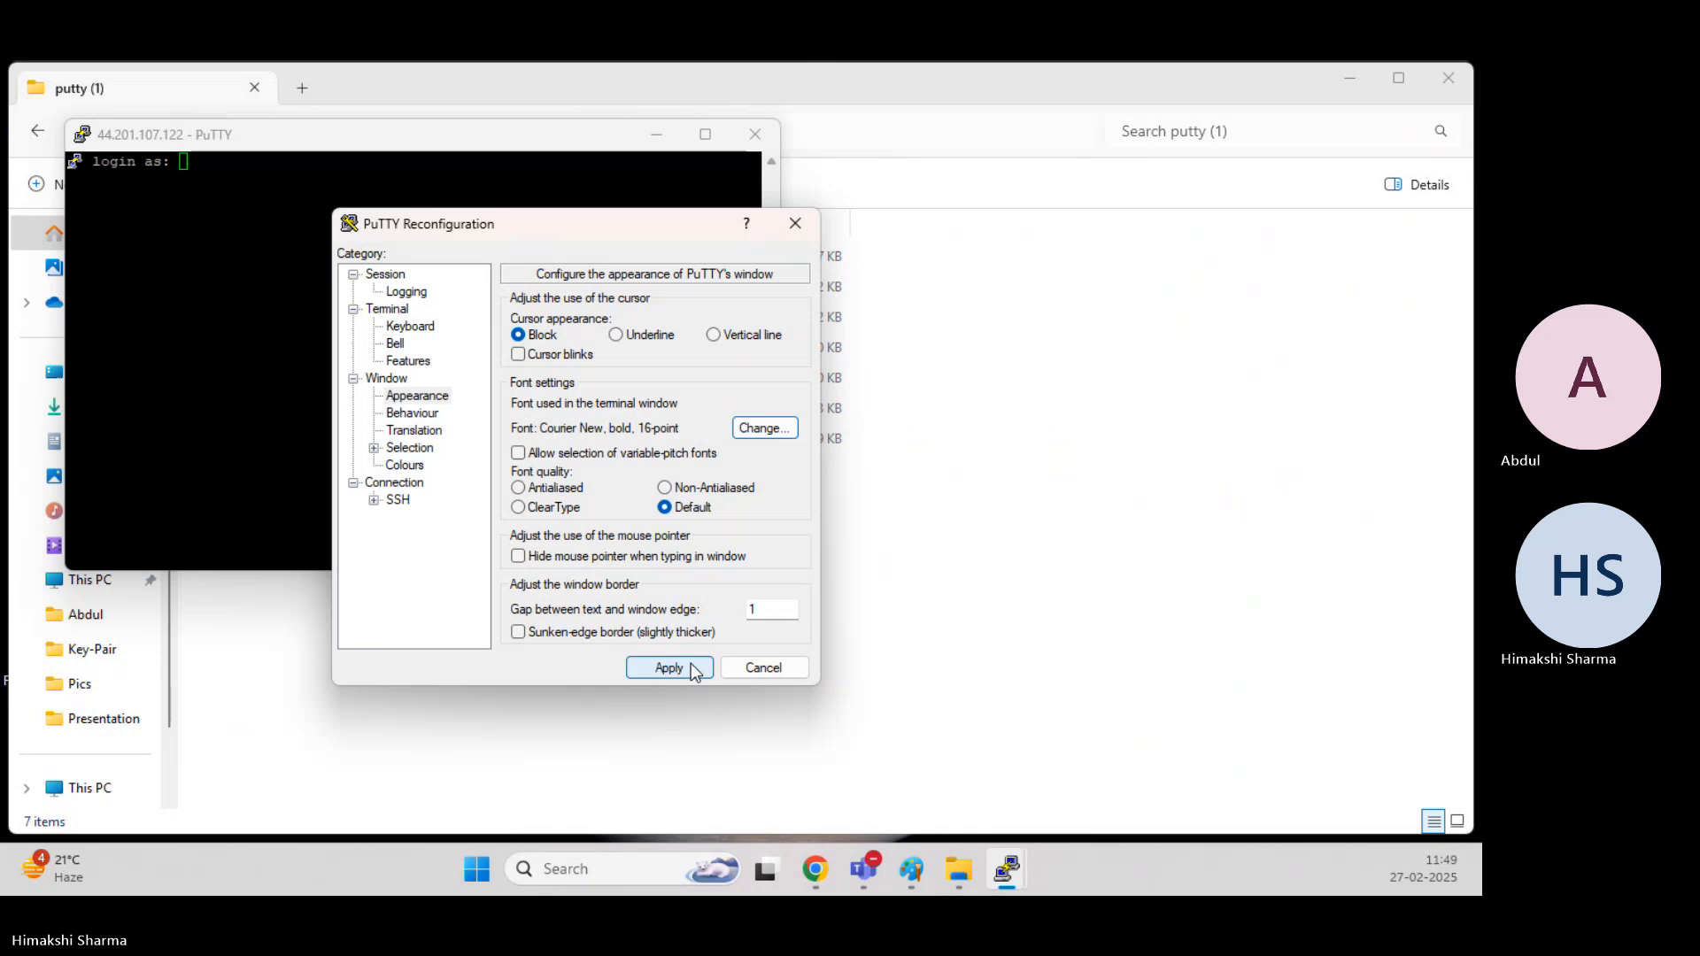
pyautogui.click(691, 668)
# Log in to the instance as ec2-user.
pyautogui.write('ec2-user')
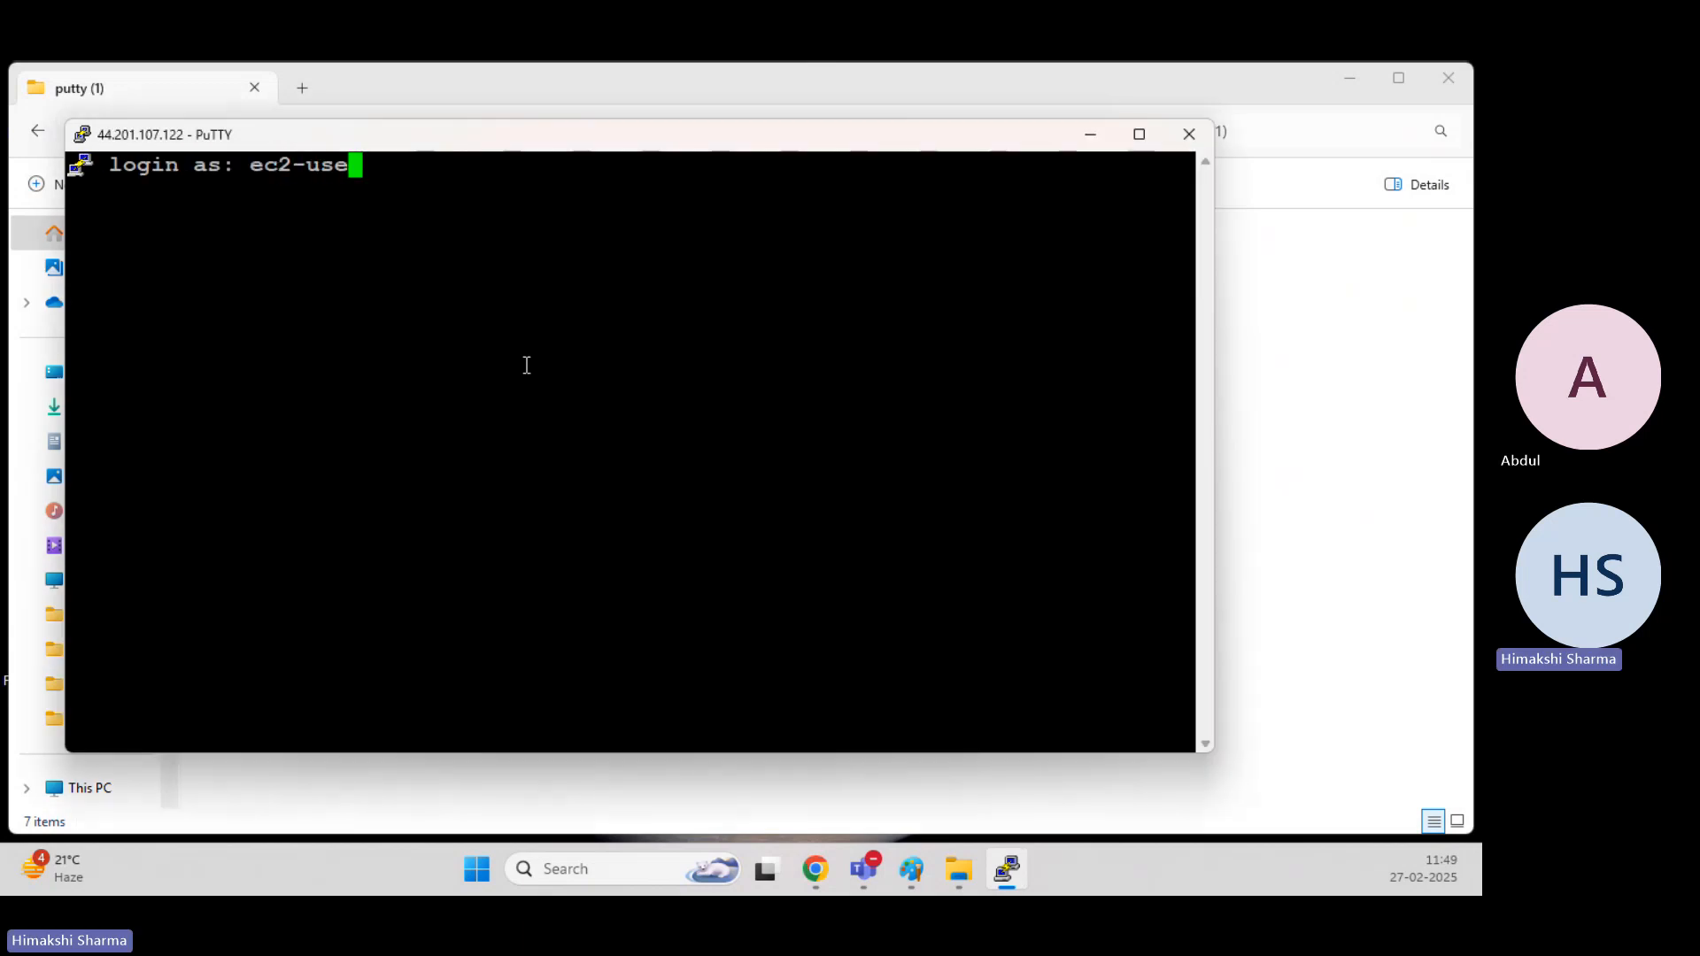
pyautogui.press('Return')
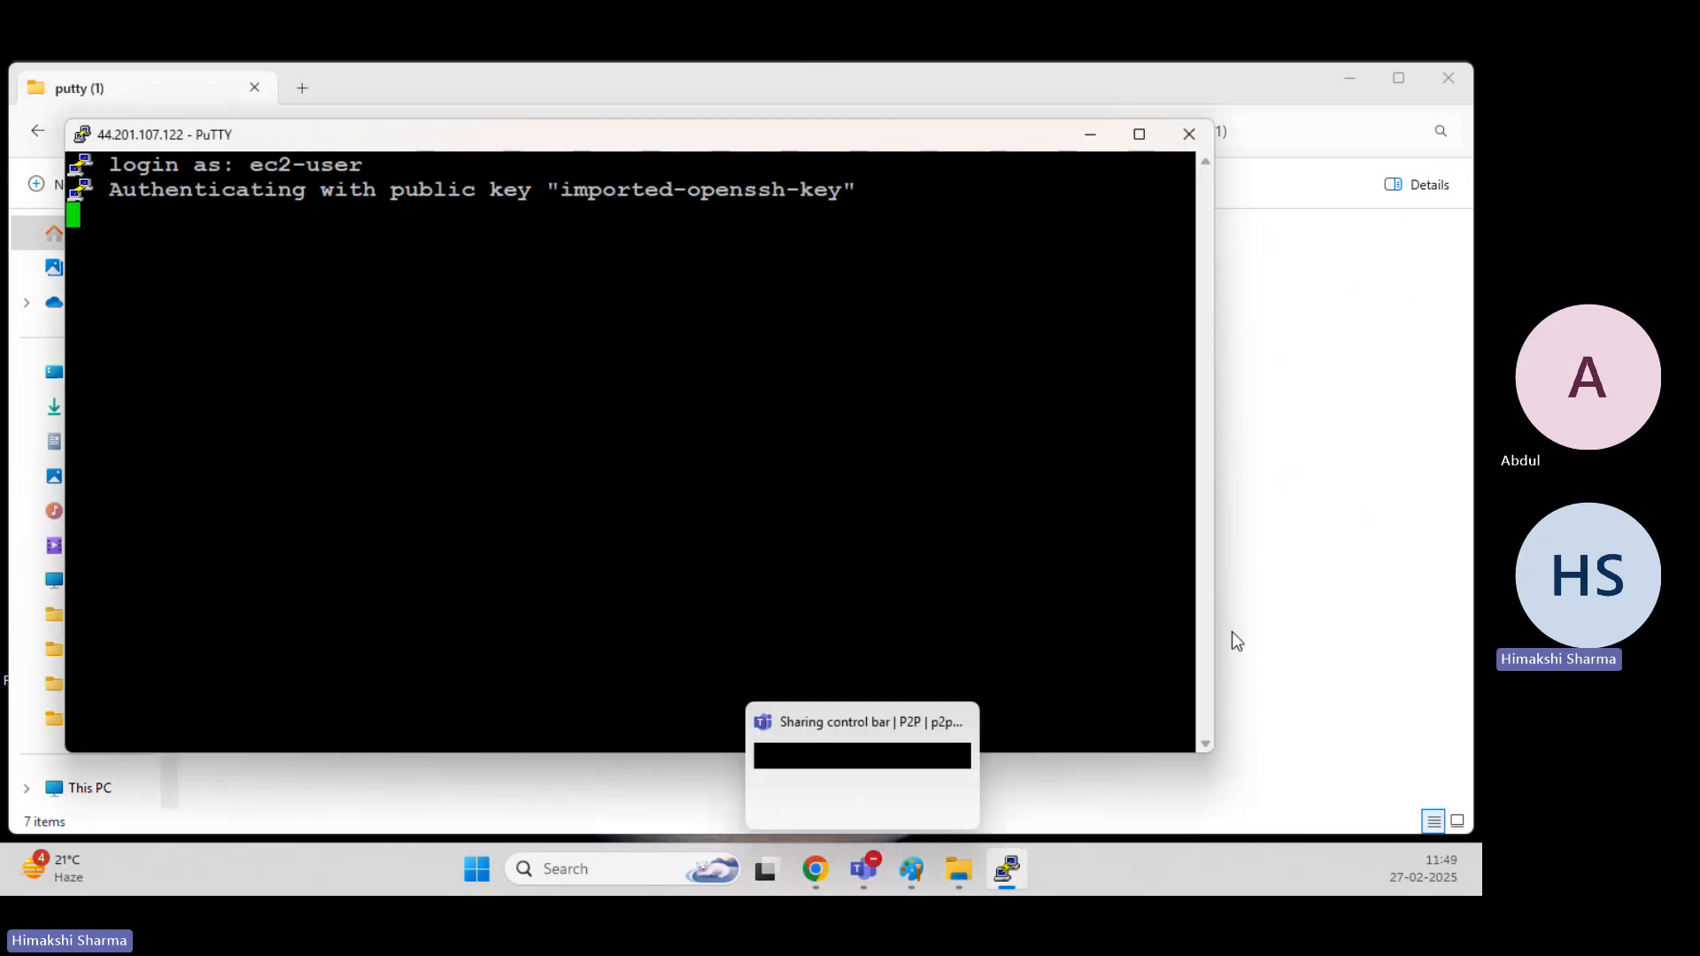
pyautogui.moveTo(475, 477); pyautogui.dragTo(167, 474)
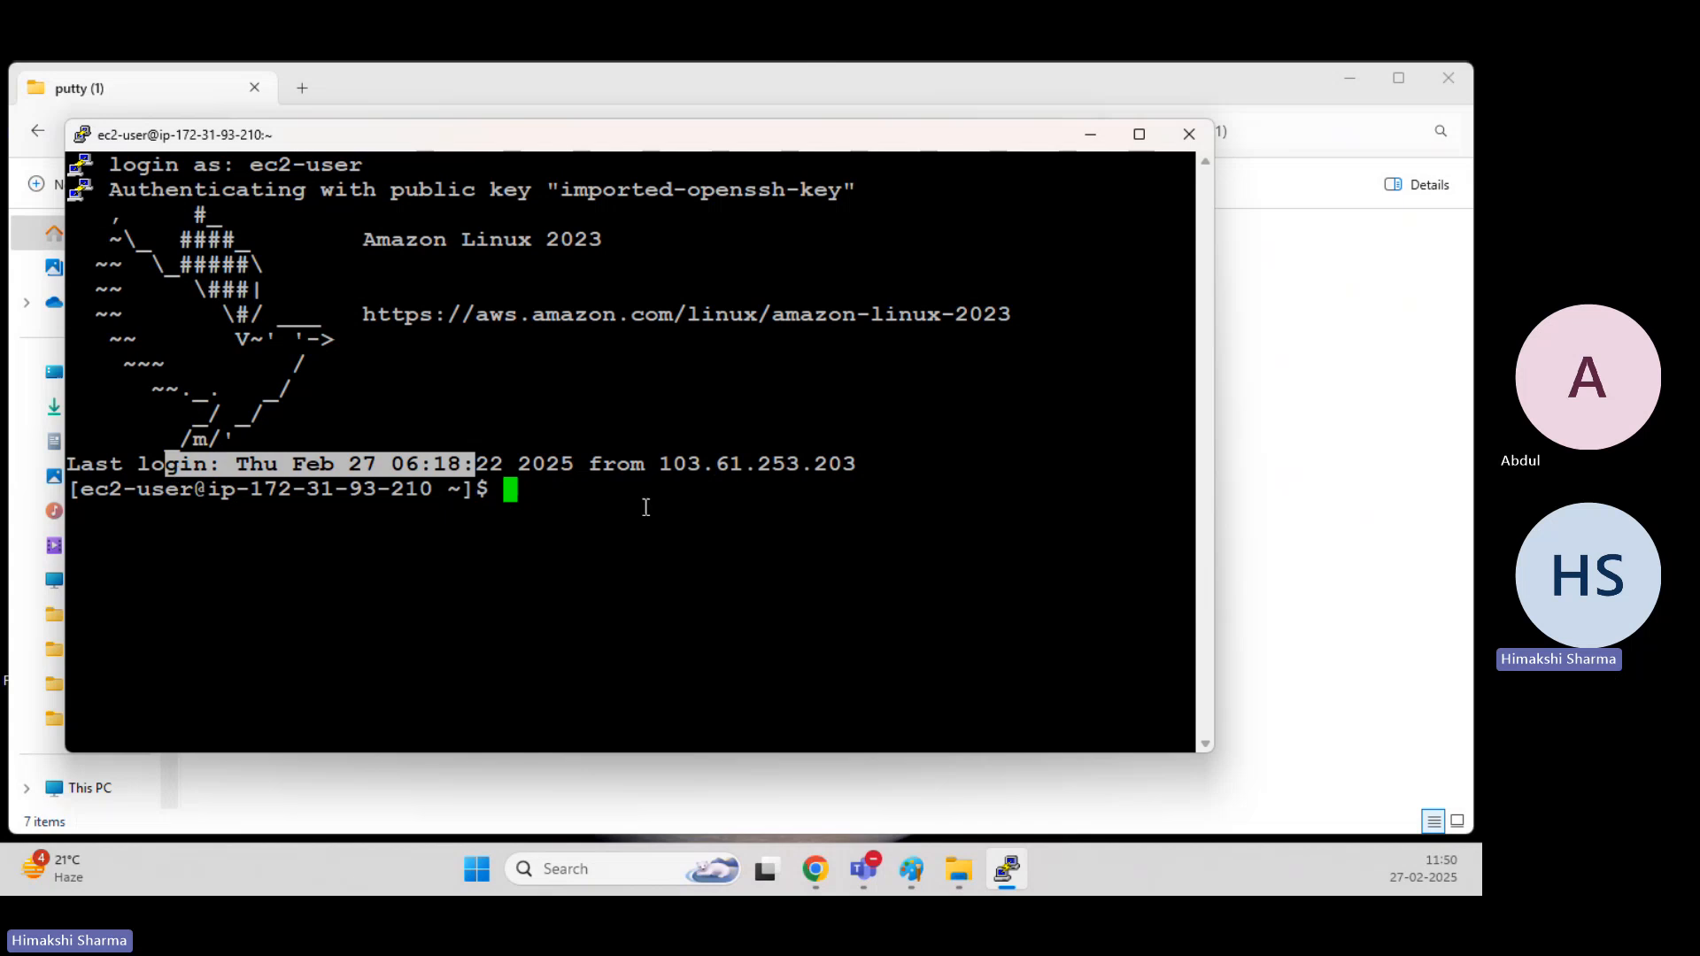
pyautogui.click(645, 505)
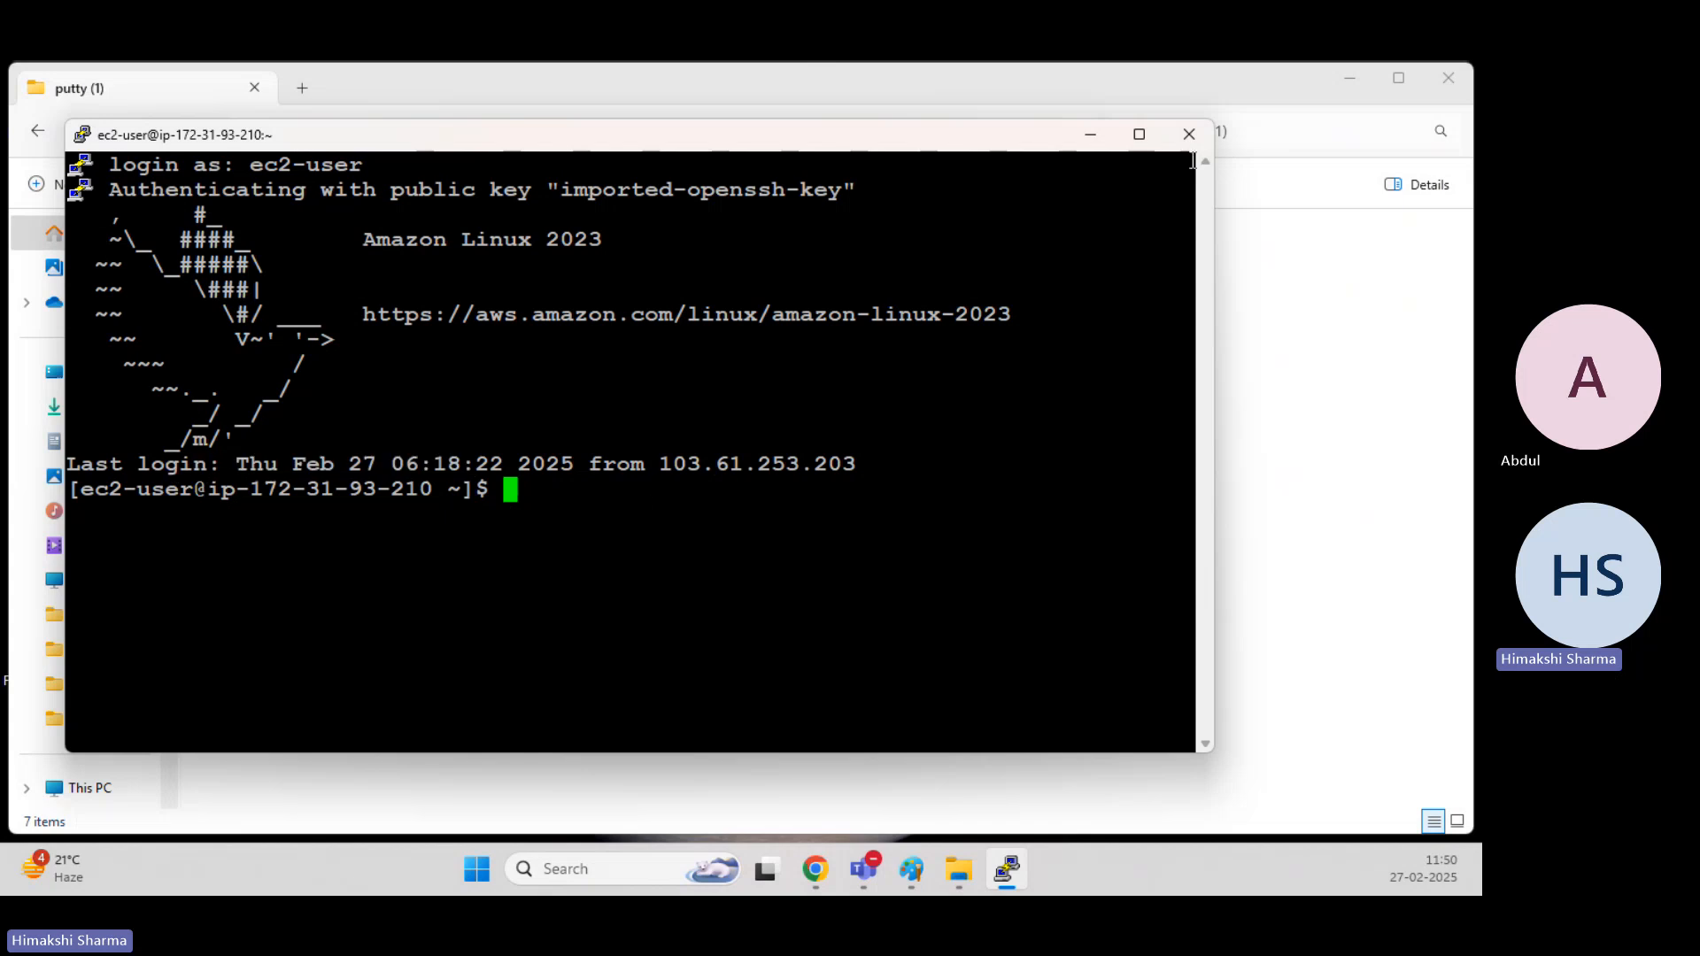
# Minimise the terminal, and permanently delete NewKeypair.pem and NewKeypair.ppk from the Key-Pair folder.
pyautogui.click(1103, 139)
pyautogui.click(617, 133)
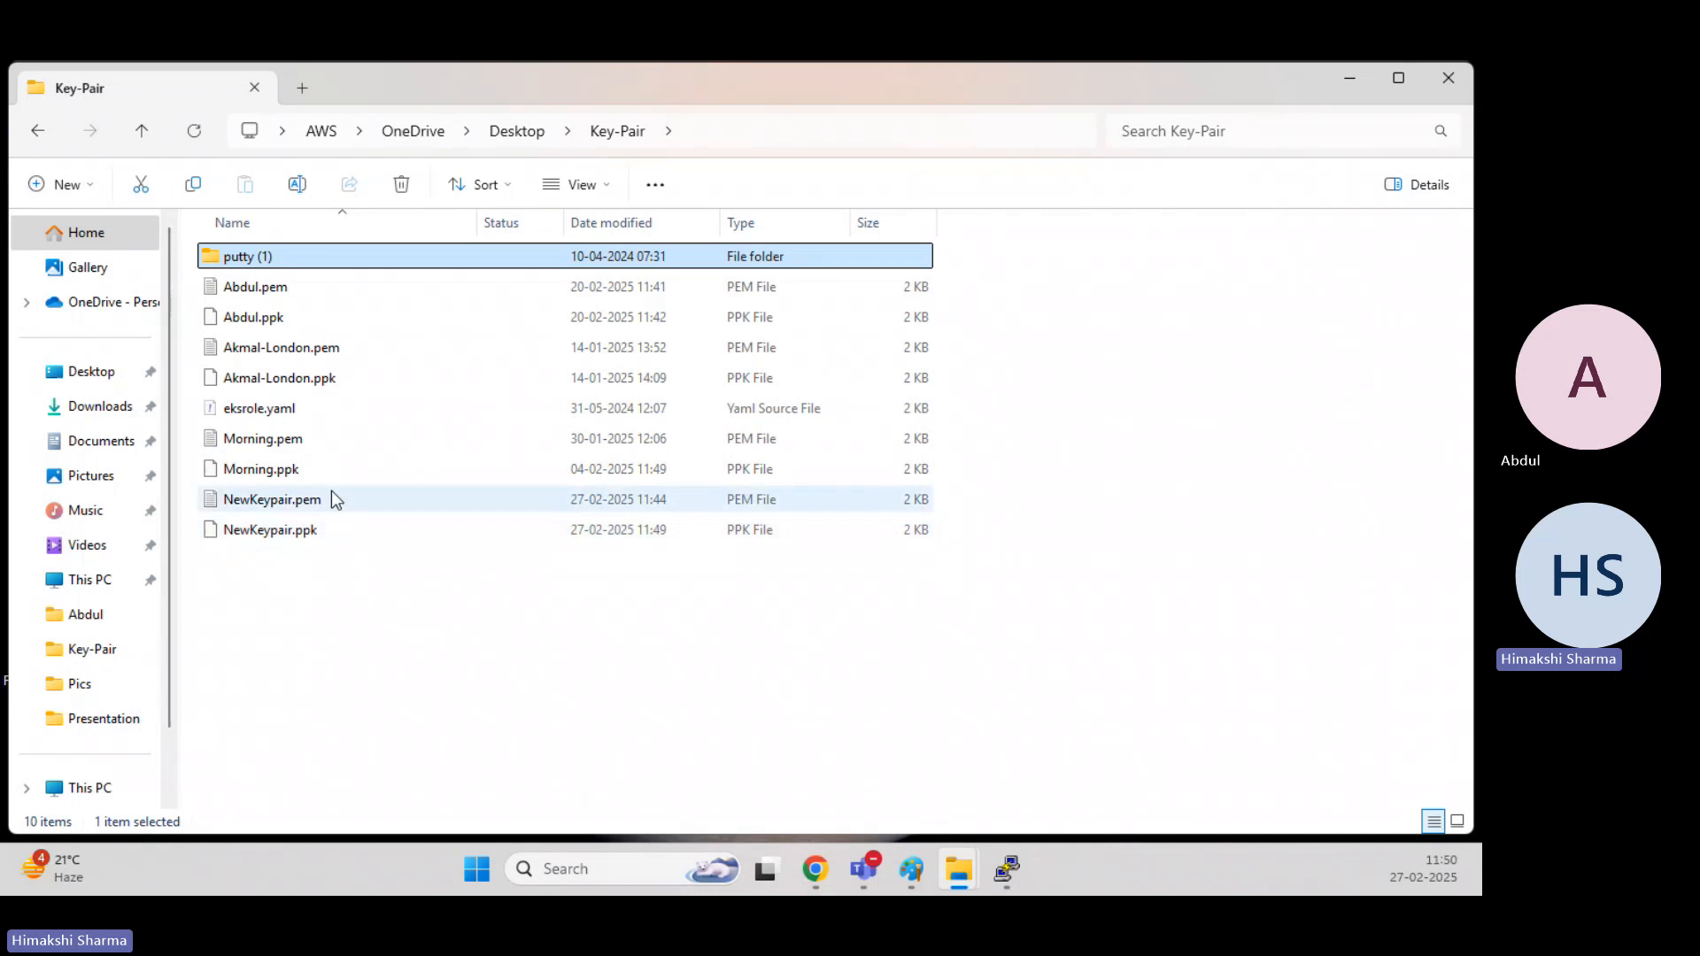
pyautogui.click(320, 587)
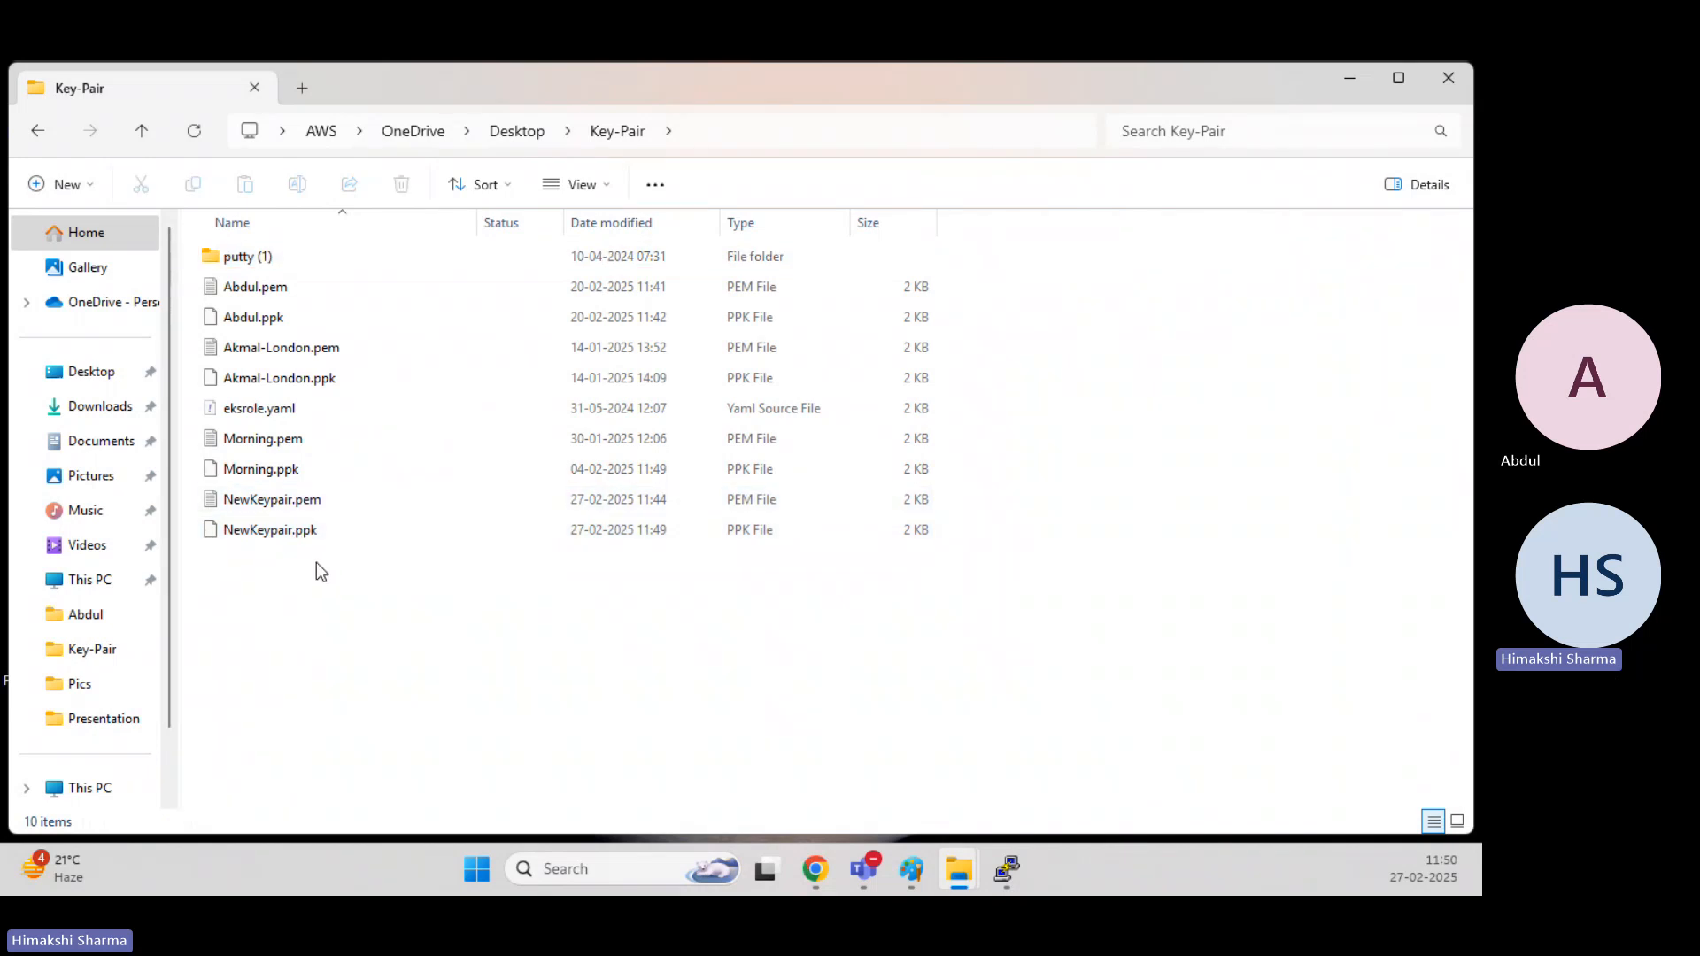
pyautogui.click(317, 504)
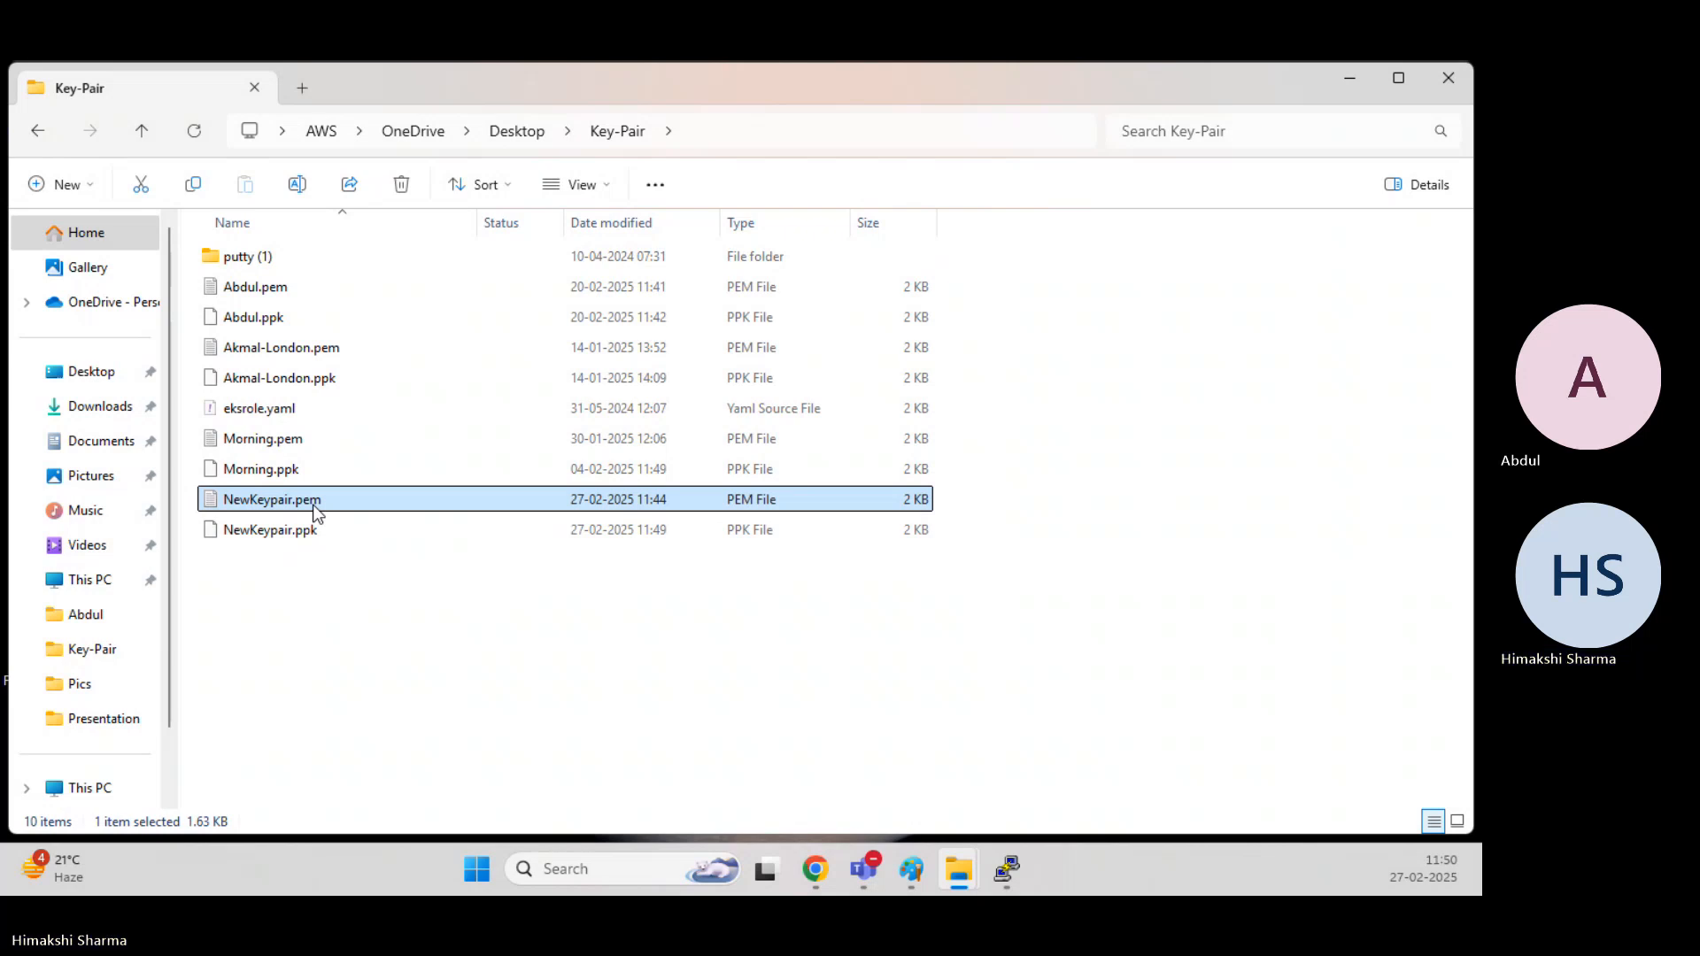
pyautogui.click(326, 652)
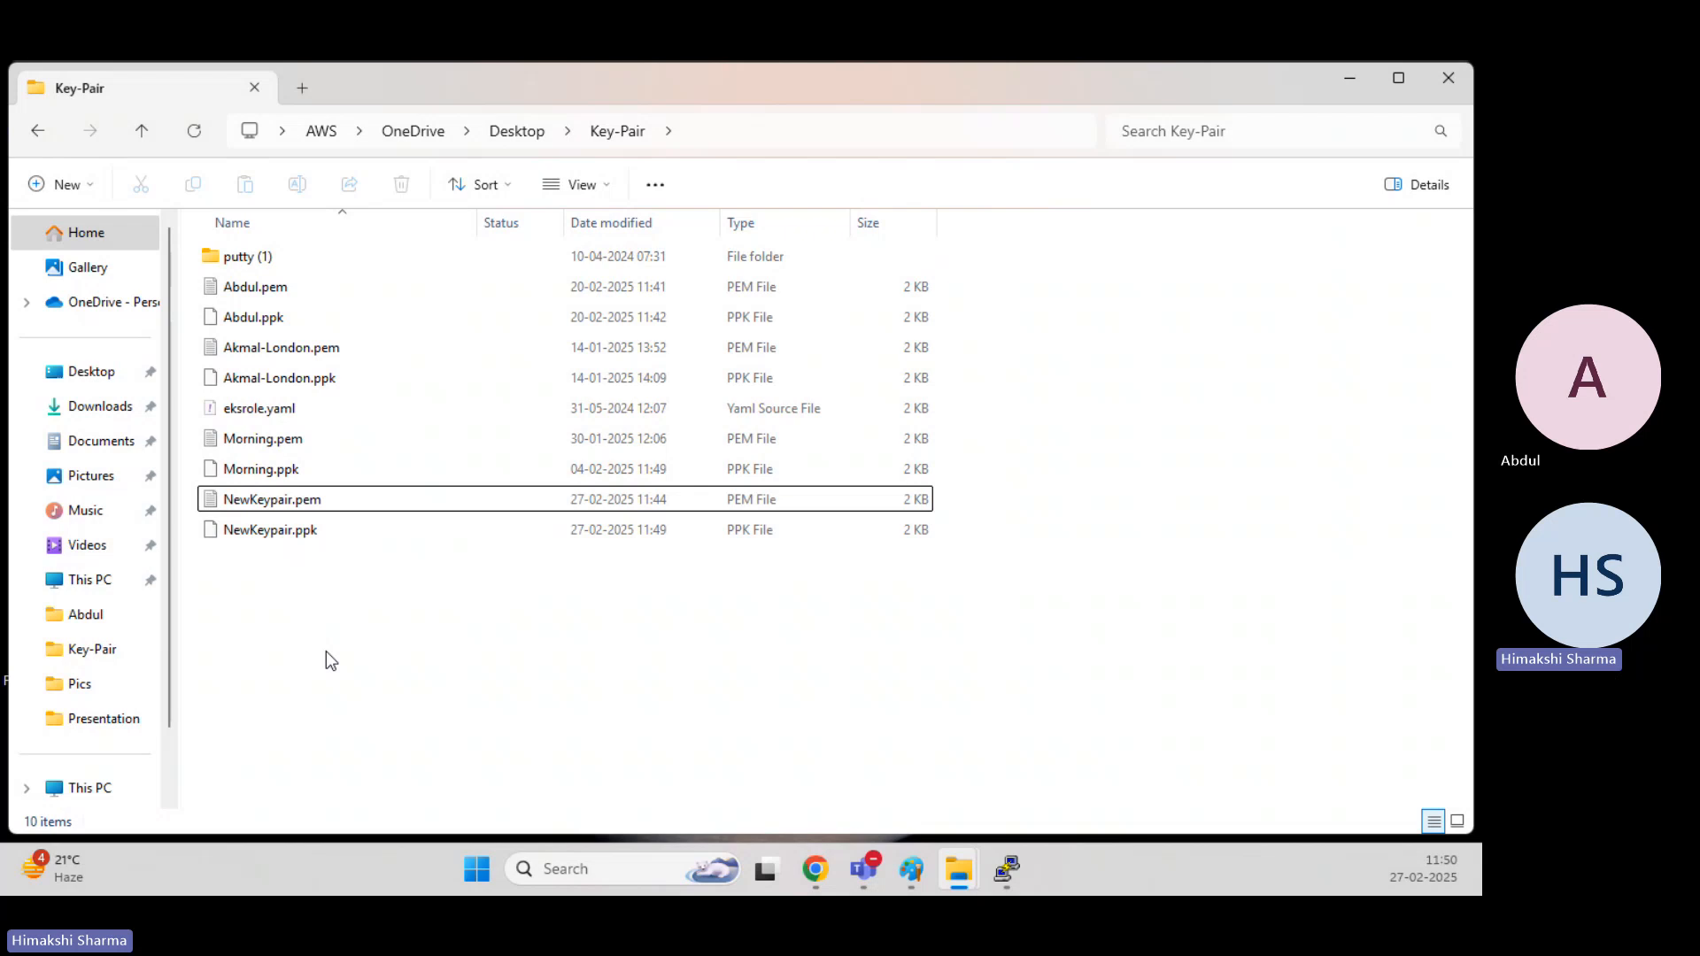
pyautogui.click(290, 534)
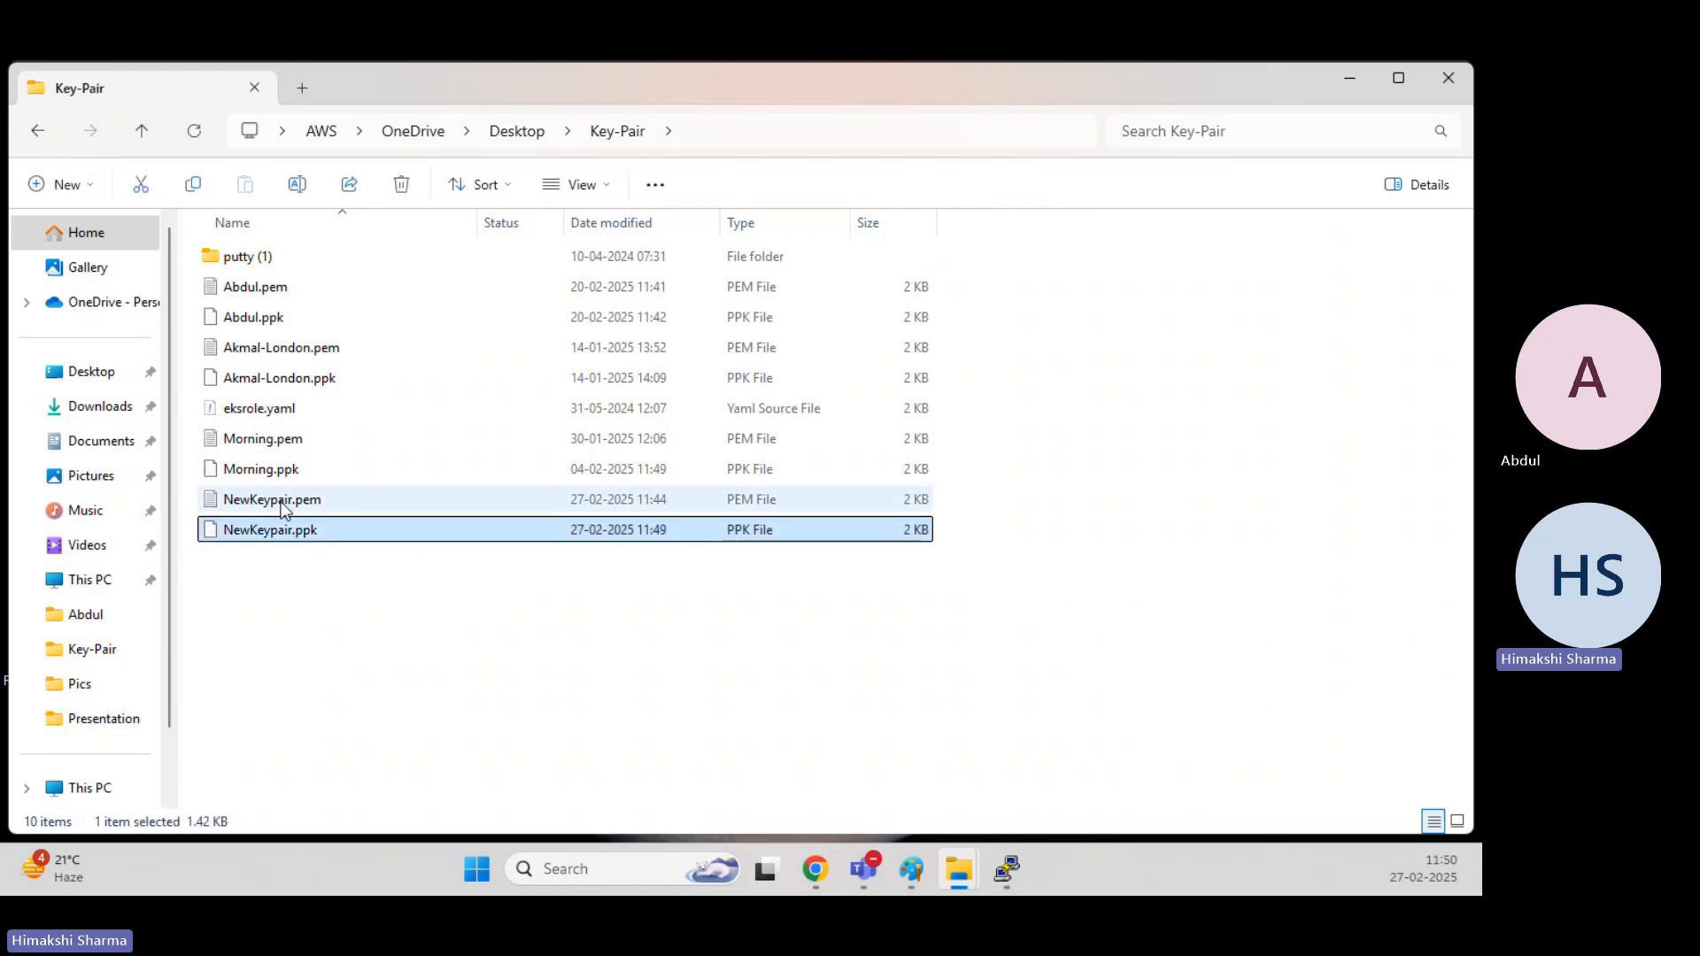
pyautogui.keyDown('ctrl'); pyautogui.click(281, 502); pyautogui.keyUp('ctrl')
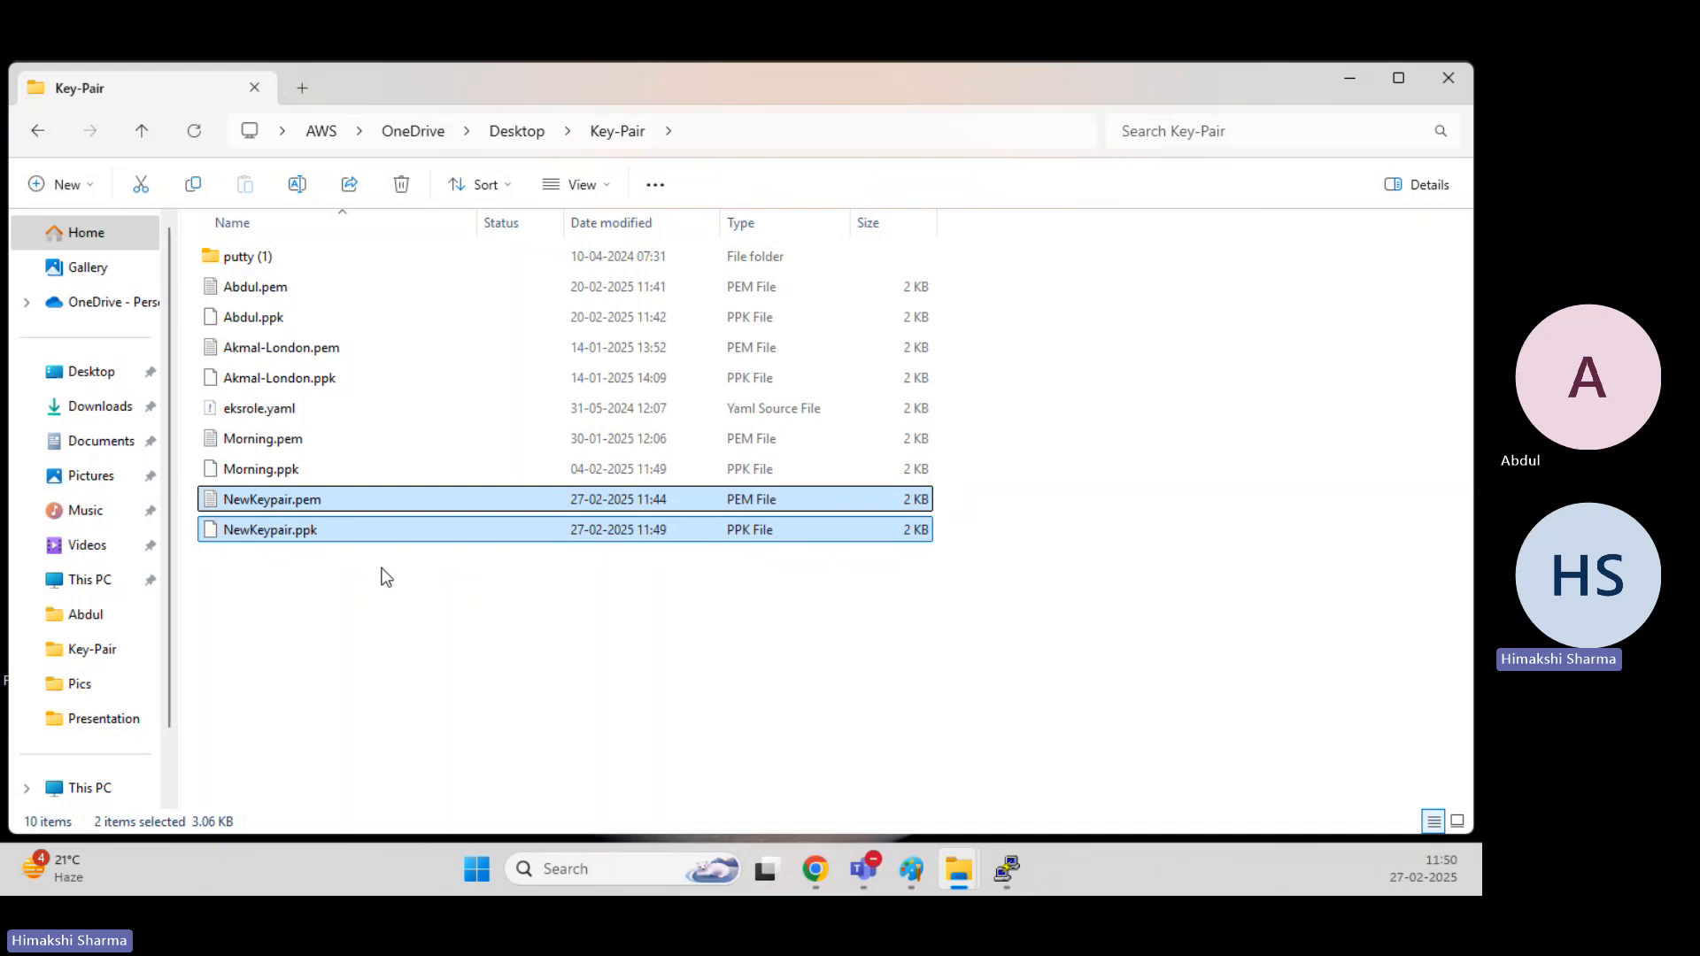
pyautogui.hotkey('shift', 'Delete')
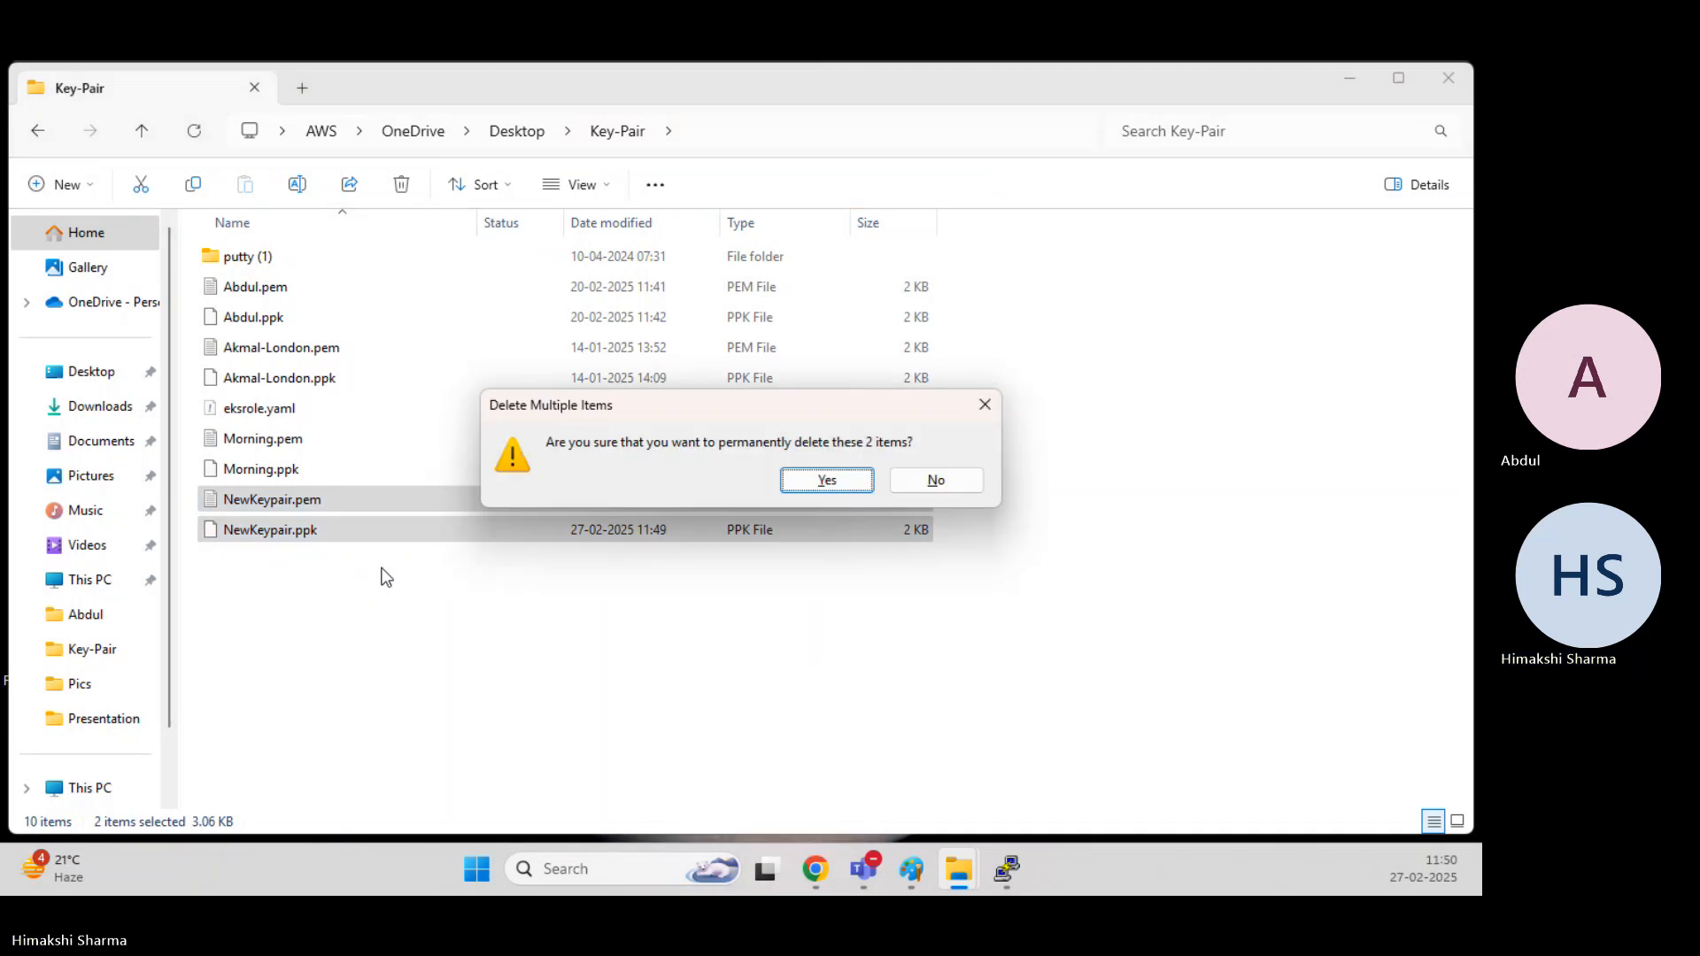
pyautogui.press('Return')
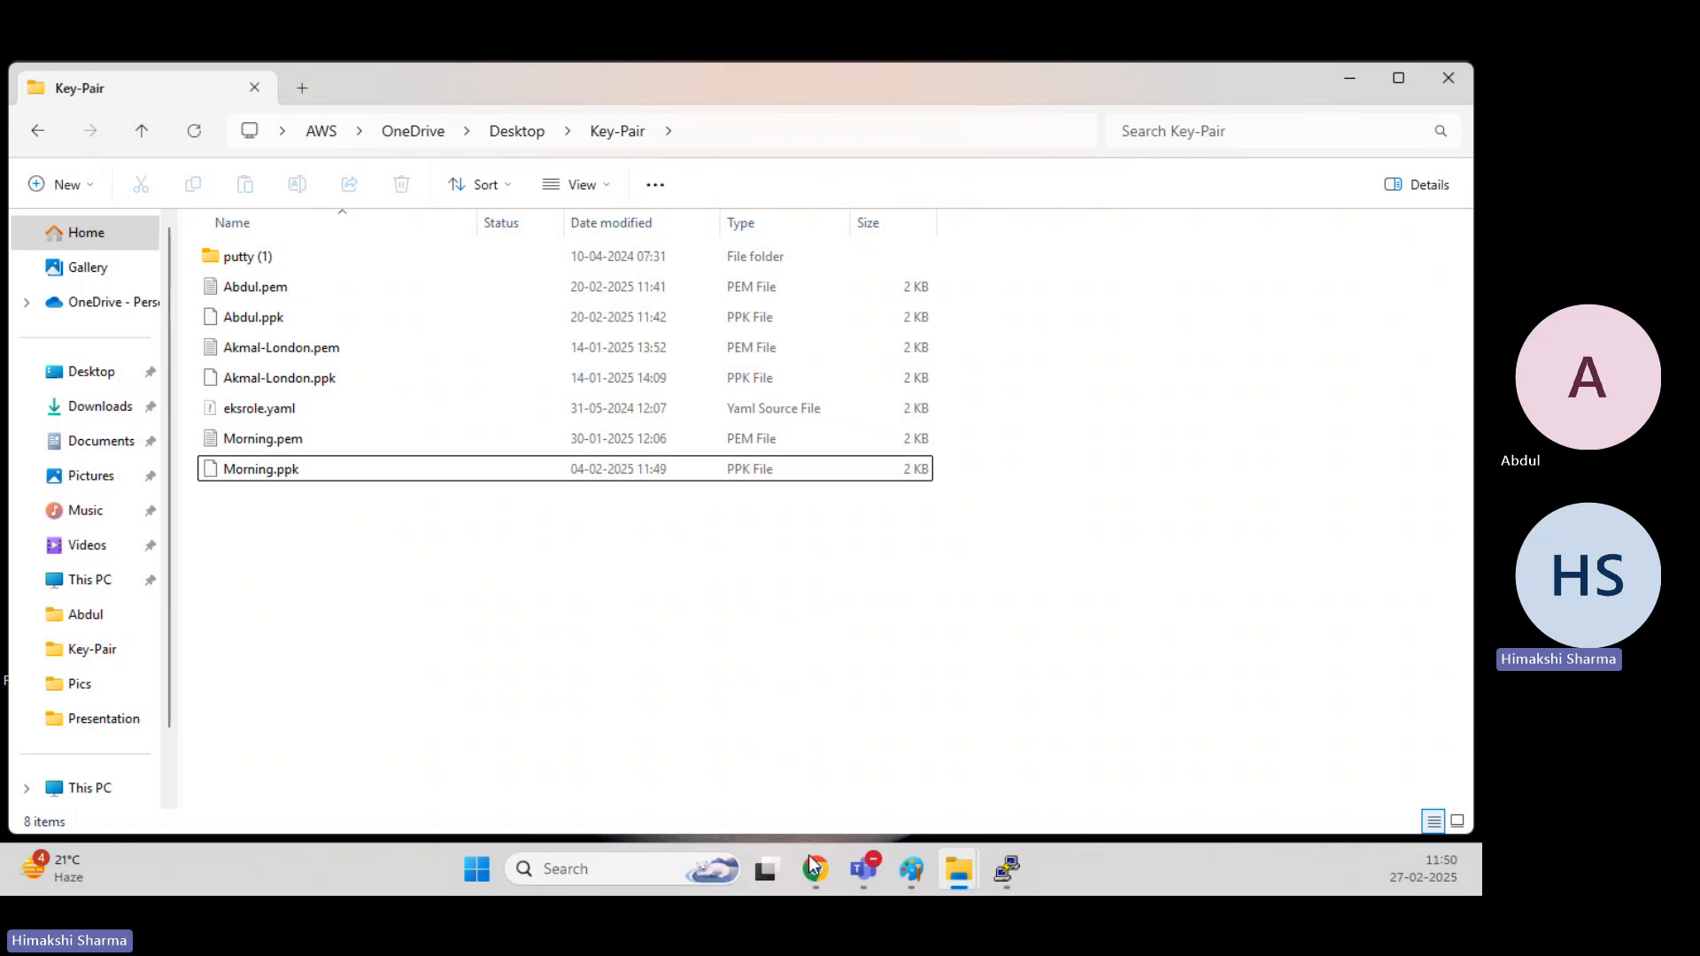
# Copy the running instance's public IPv4 address in the EC2 console, and reload the test web page at 44.201.107.122.
pyautogui.moveTo(809, 861)
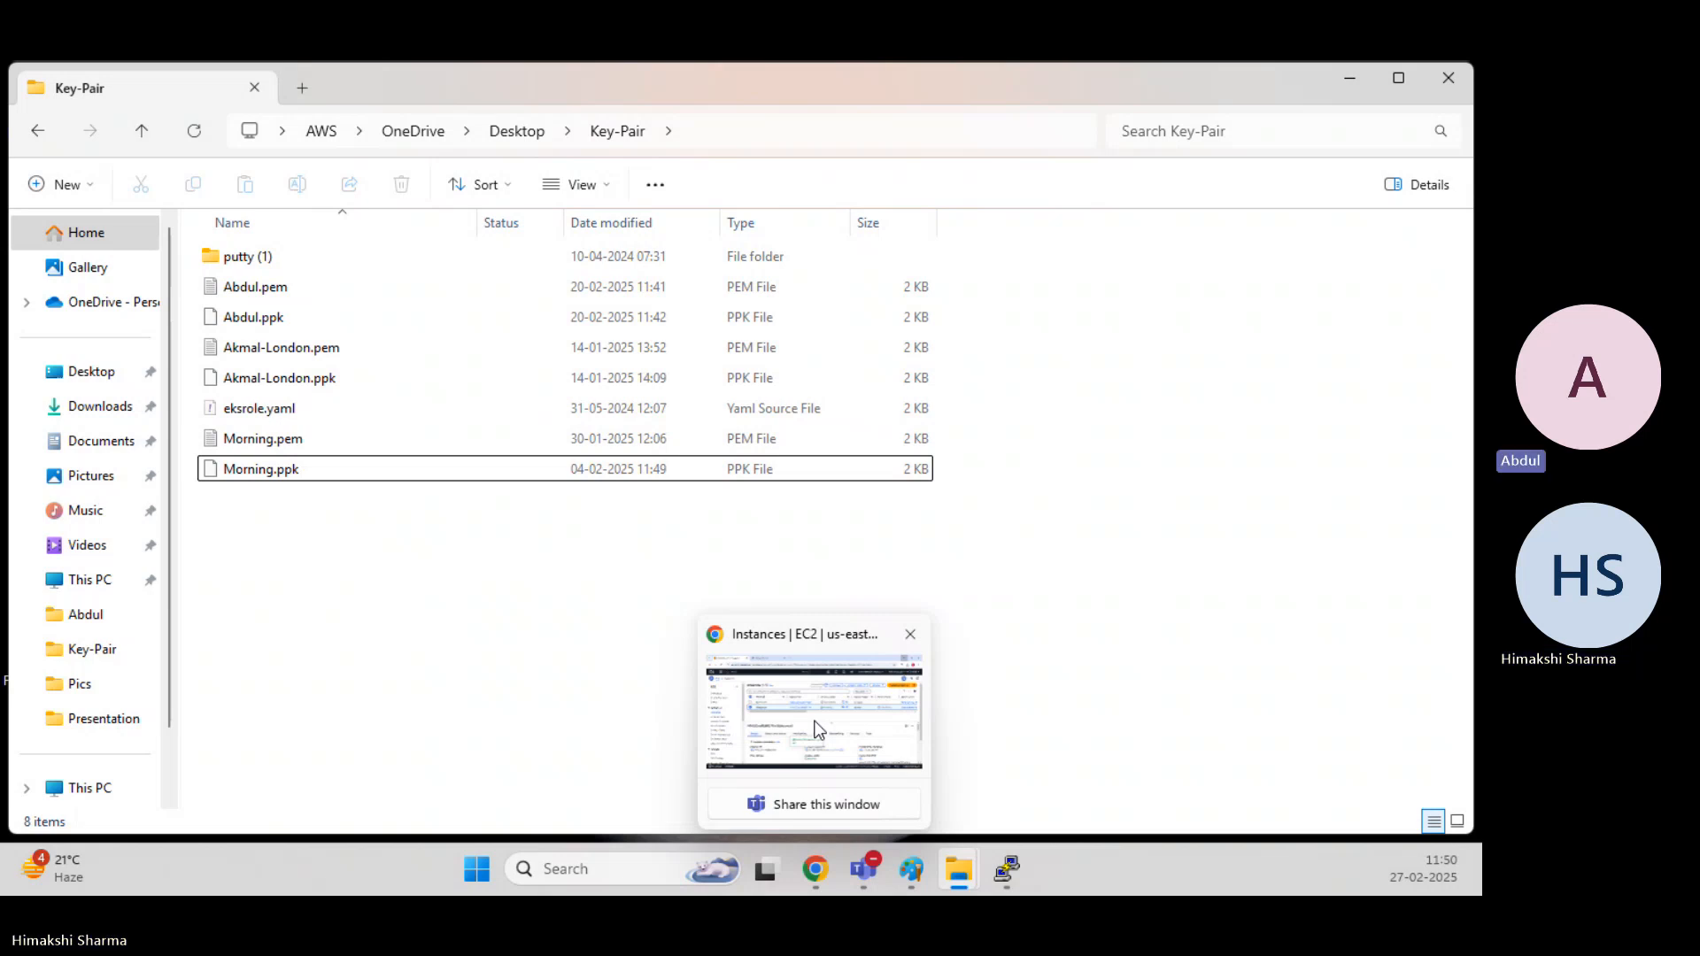
pyautogui.click(818, 730)
pyautogui.click(688, 714)
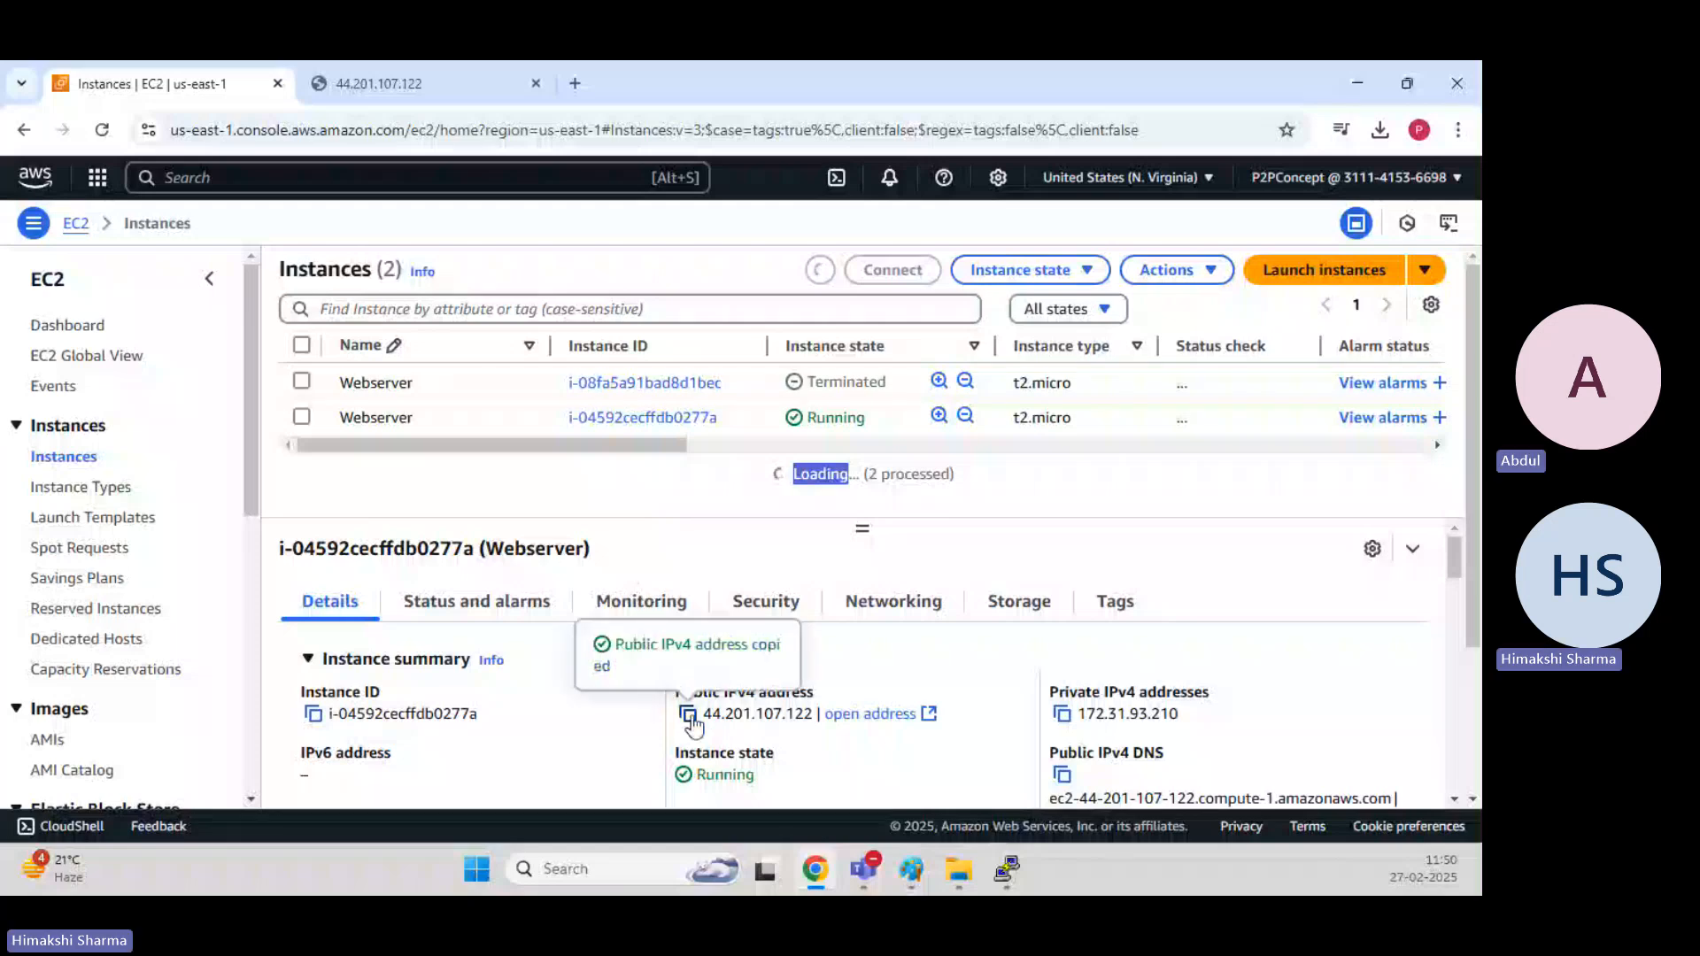
pyautogui.click(372, 84)
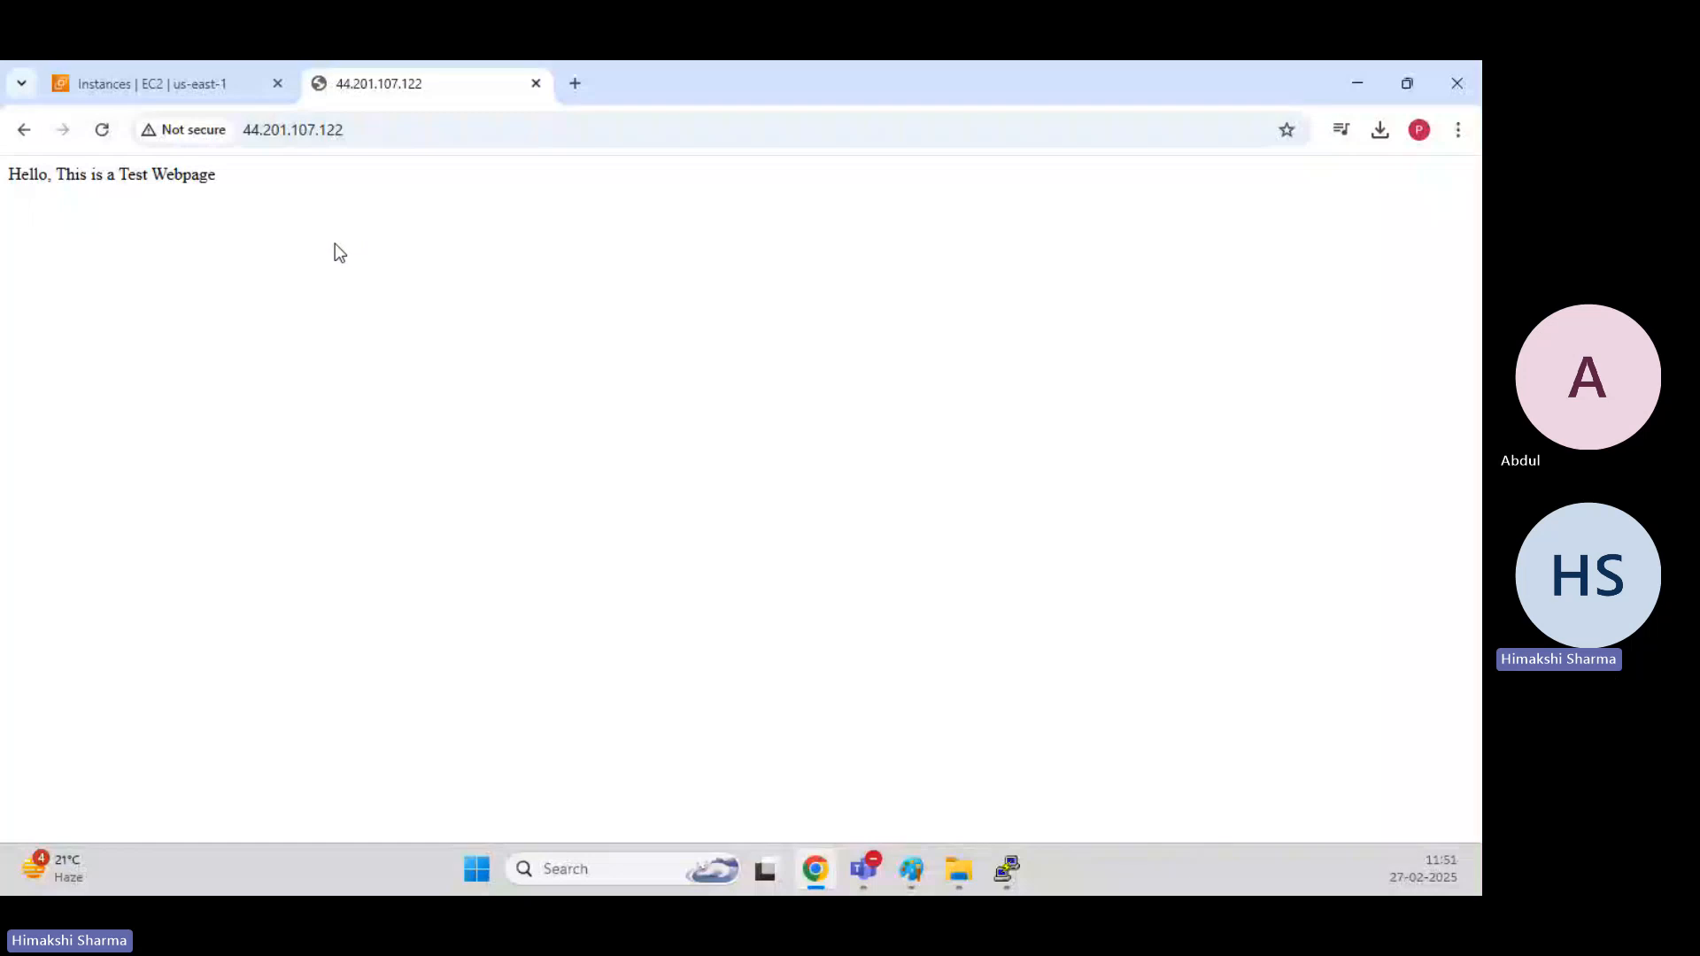
pyautogui.click(102, 129)
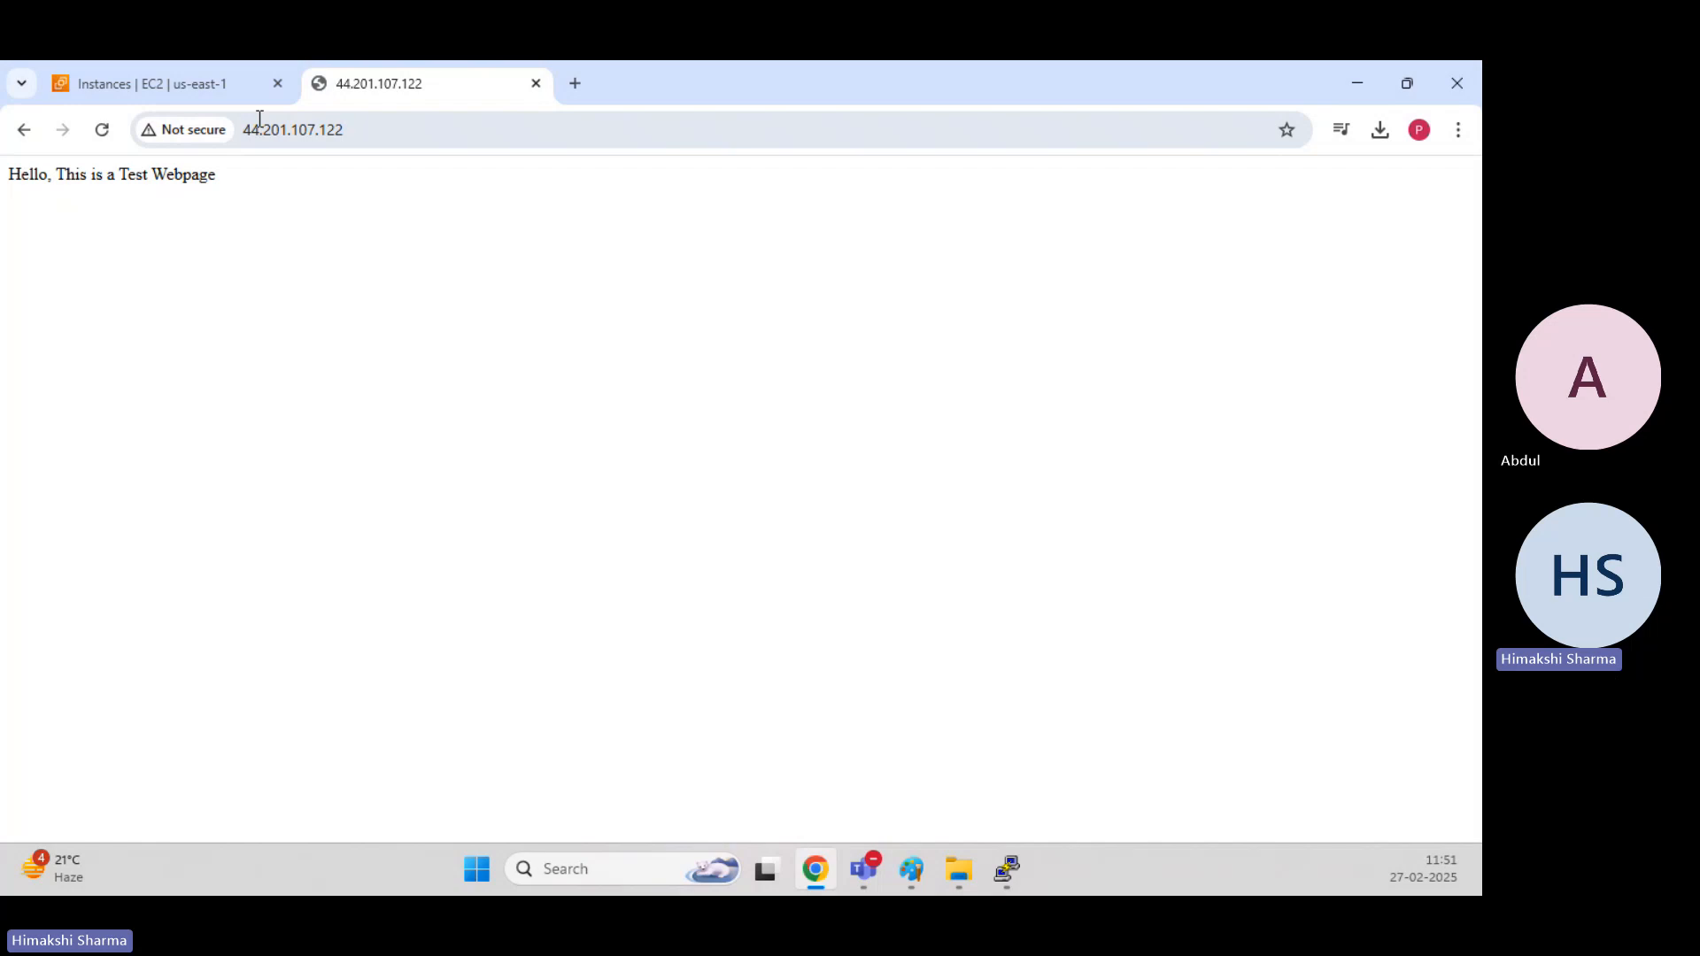
# Start an image of the running Webserver instance with Webserver-Keypairlost as both its name and description.
pyautogui.click(220, 83)
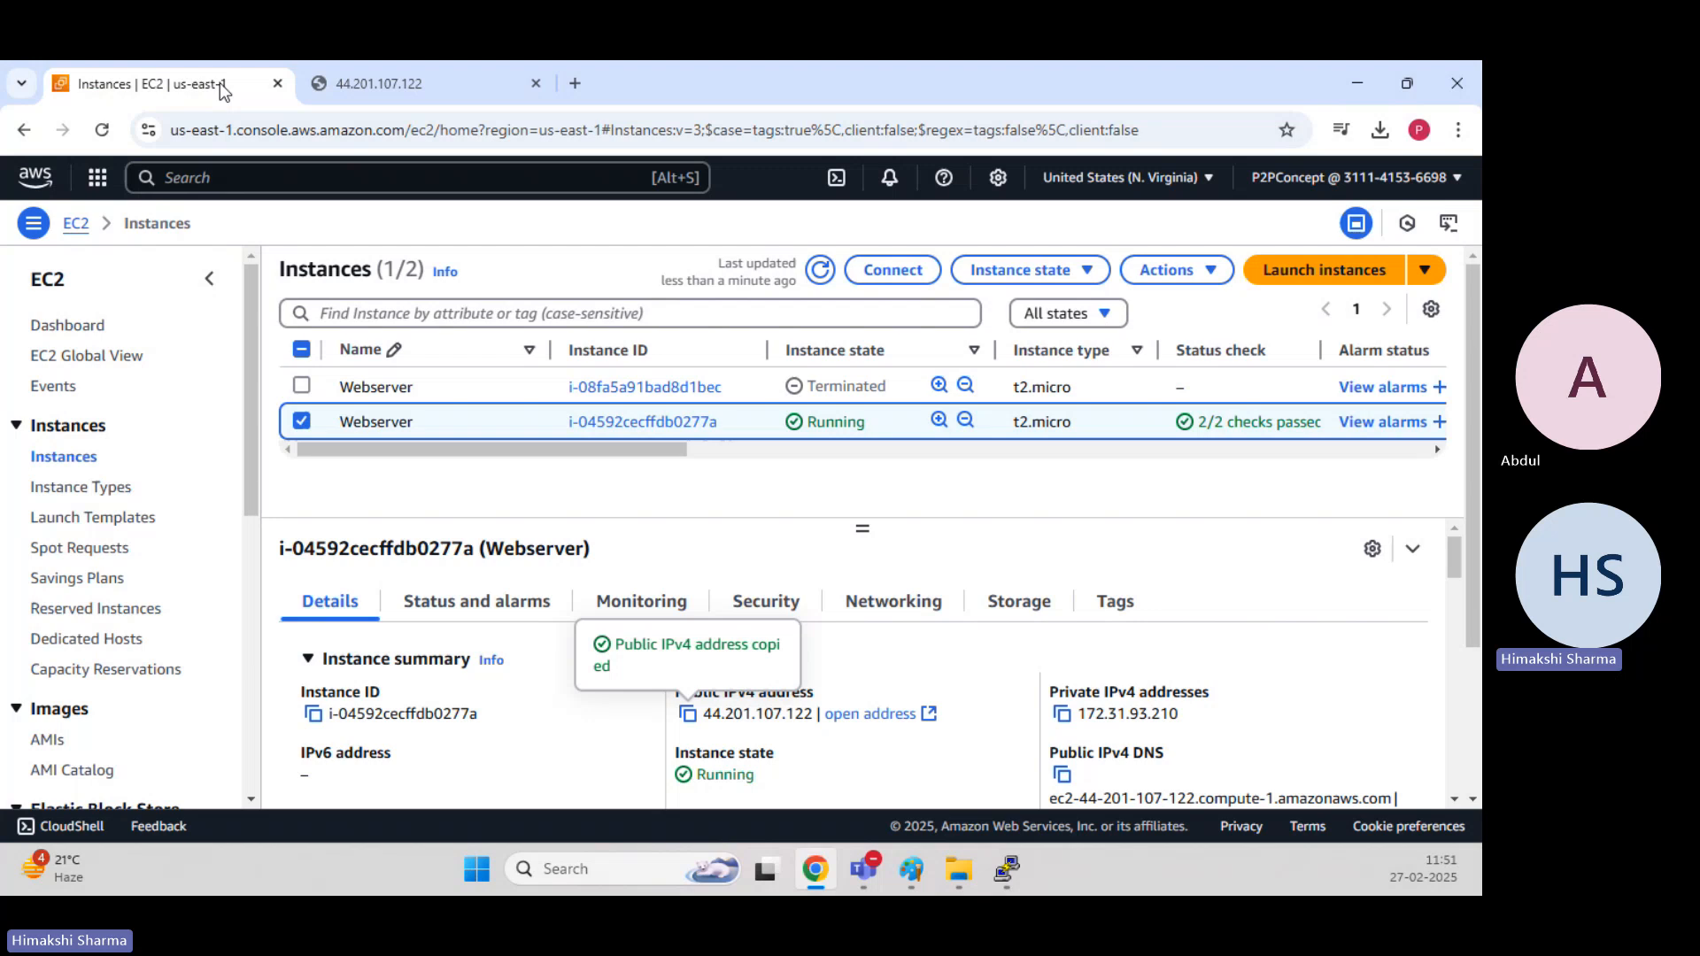
pyautogui.click(1176, 270)
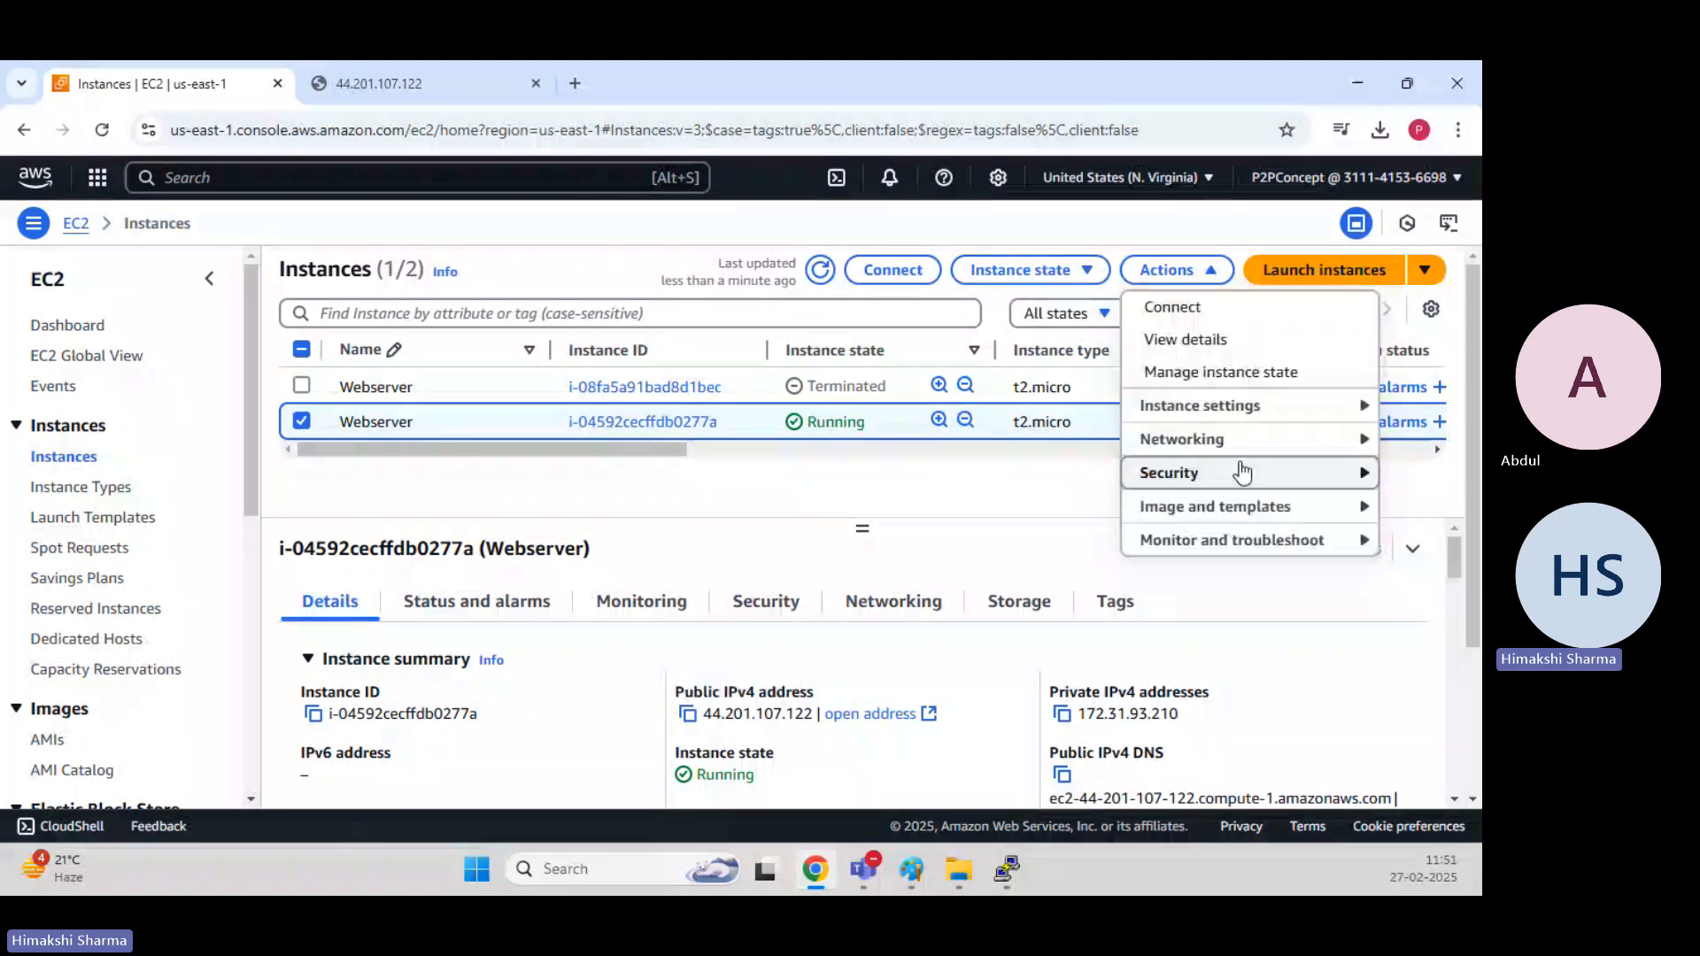
pyautogui.moveTo(1252, 507)
pyautogui.click(942, 513)
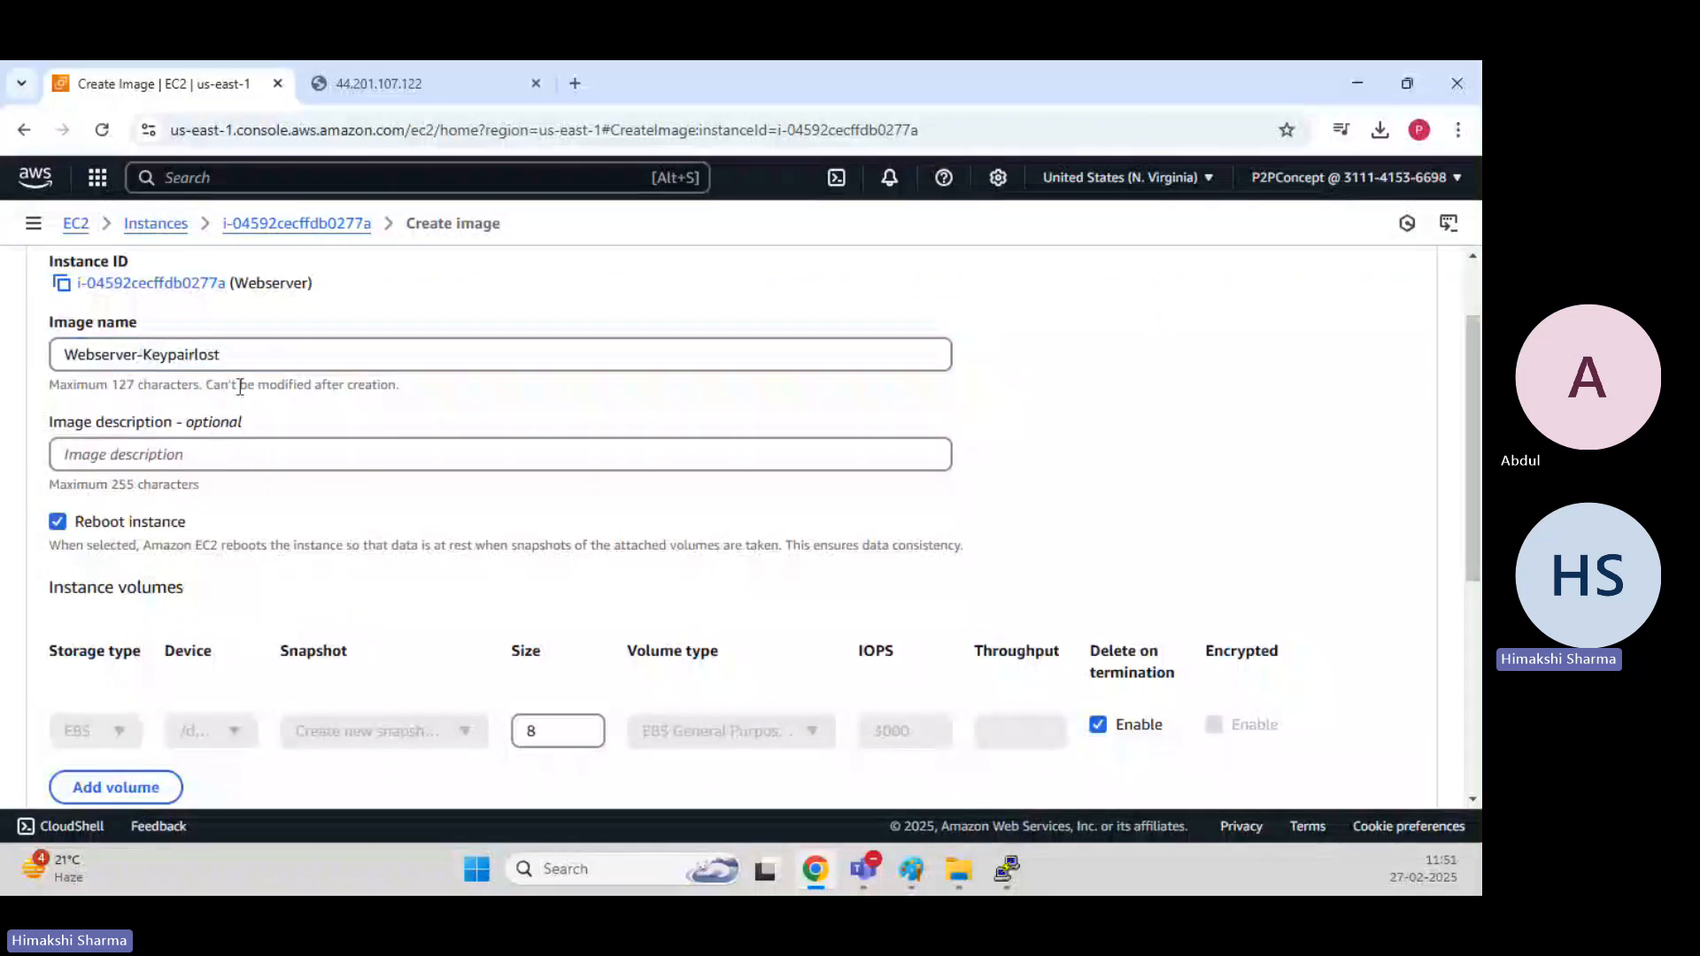
pyautogui.moveTo(229, 356); pyautogui.dragTo(57, 356)
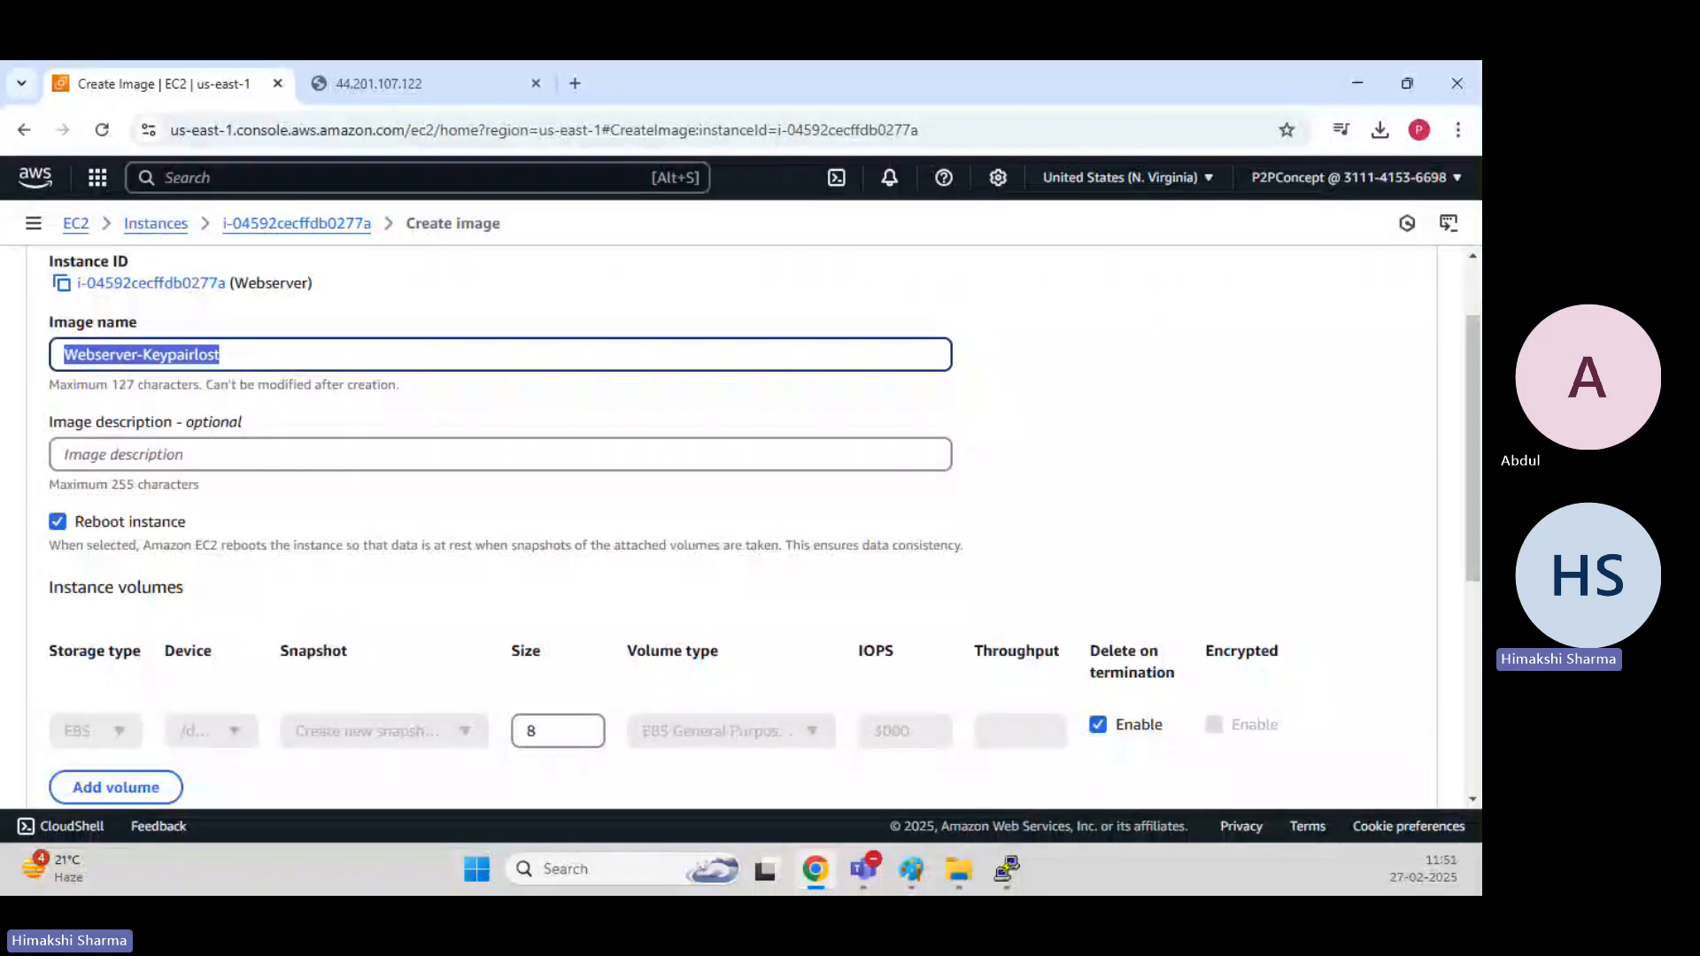
pyautogui.hotkey('ctrl', 'c')
pyautogui.click(209, 456)
pyautogui.hotkey('ctrl', 'v')
# Turn off rebooting the instance during image creation.
pyautogui.click(1129, 422)
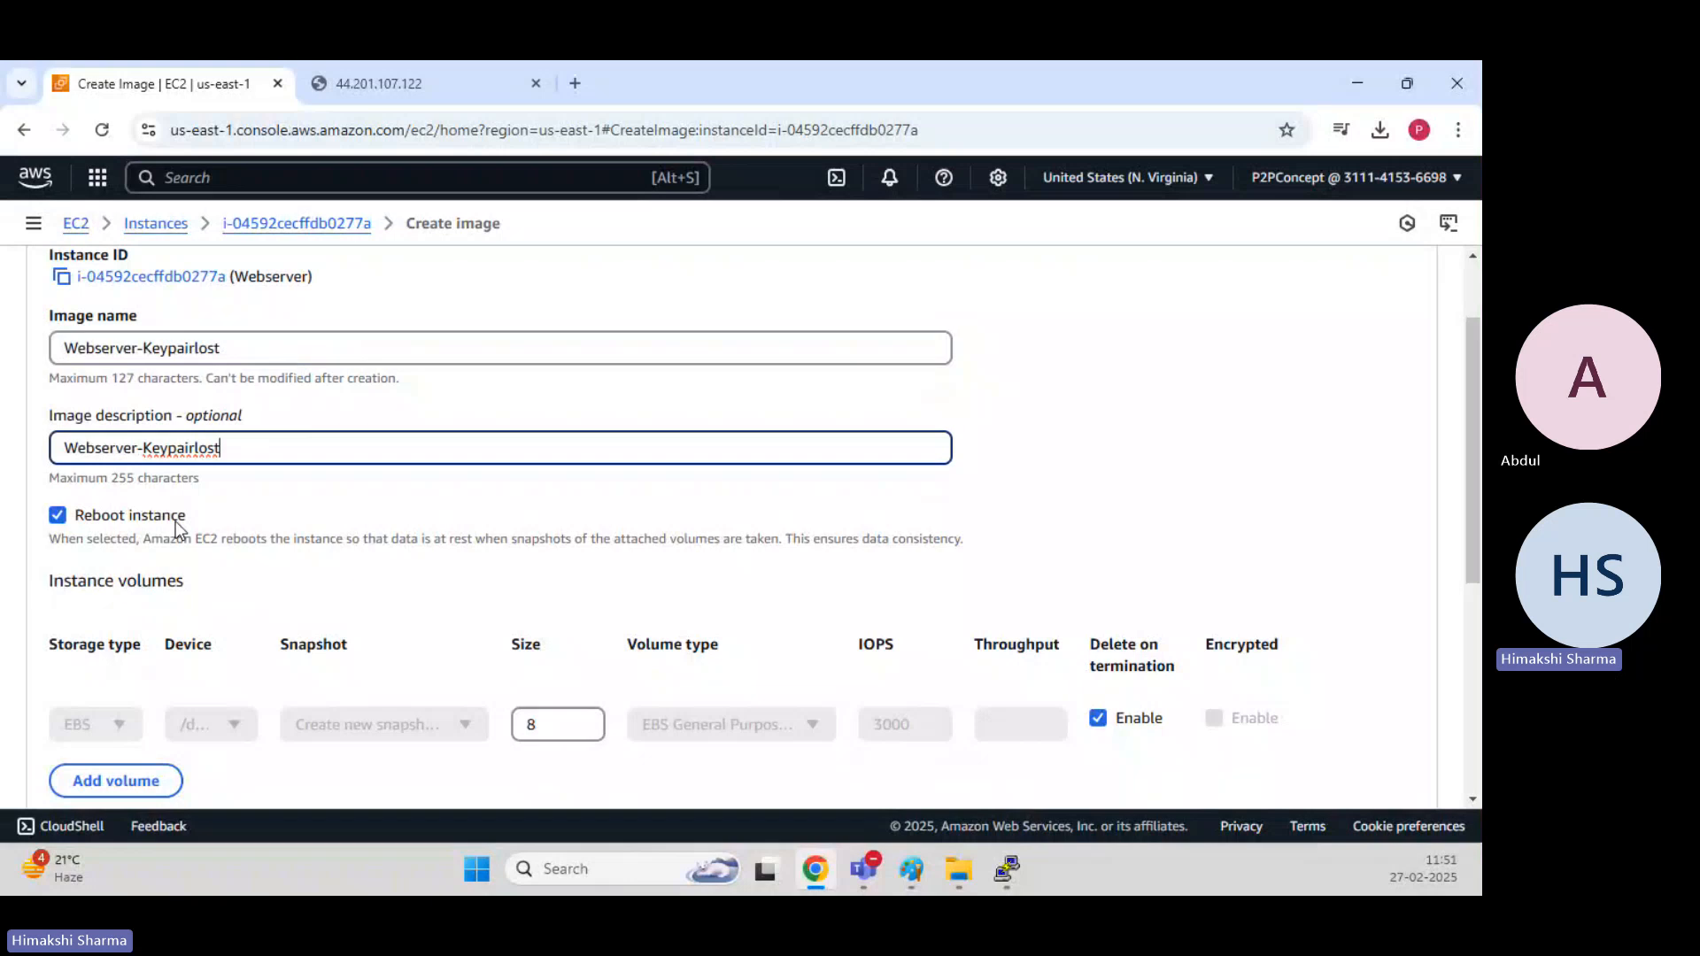
pyautogui.click(177, 522)
pyautogui.scroll(-2, 177, 529)
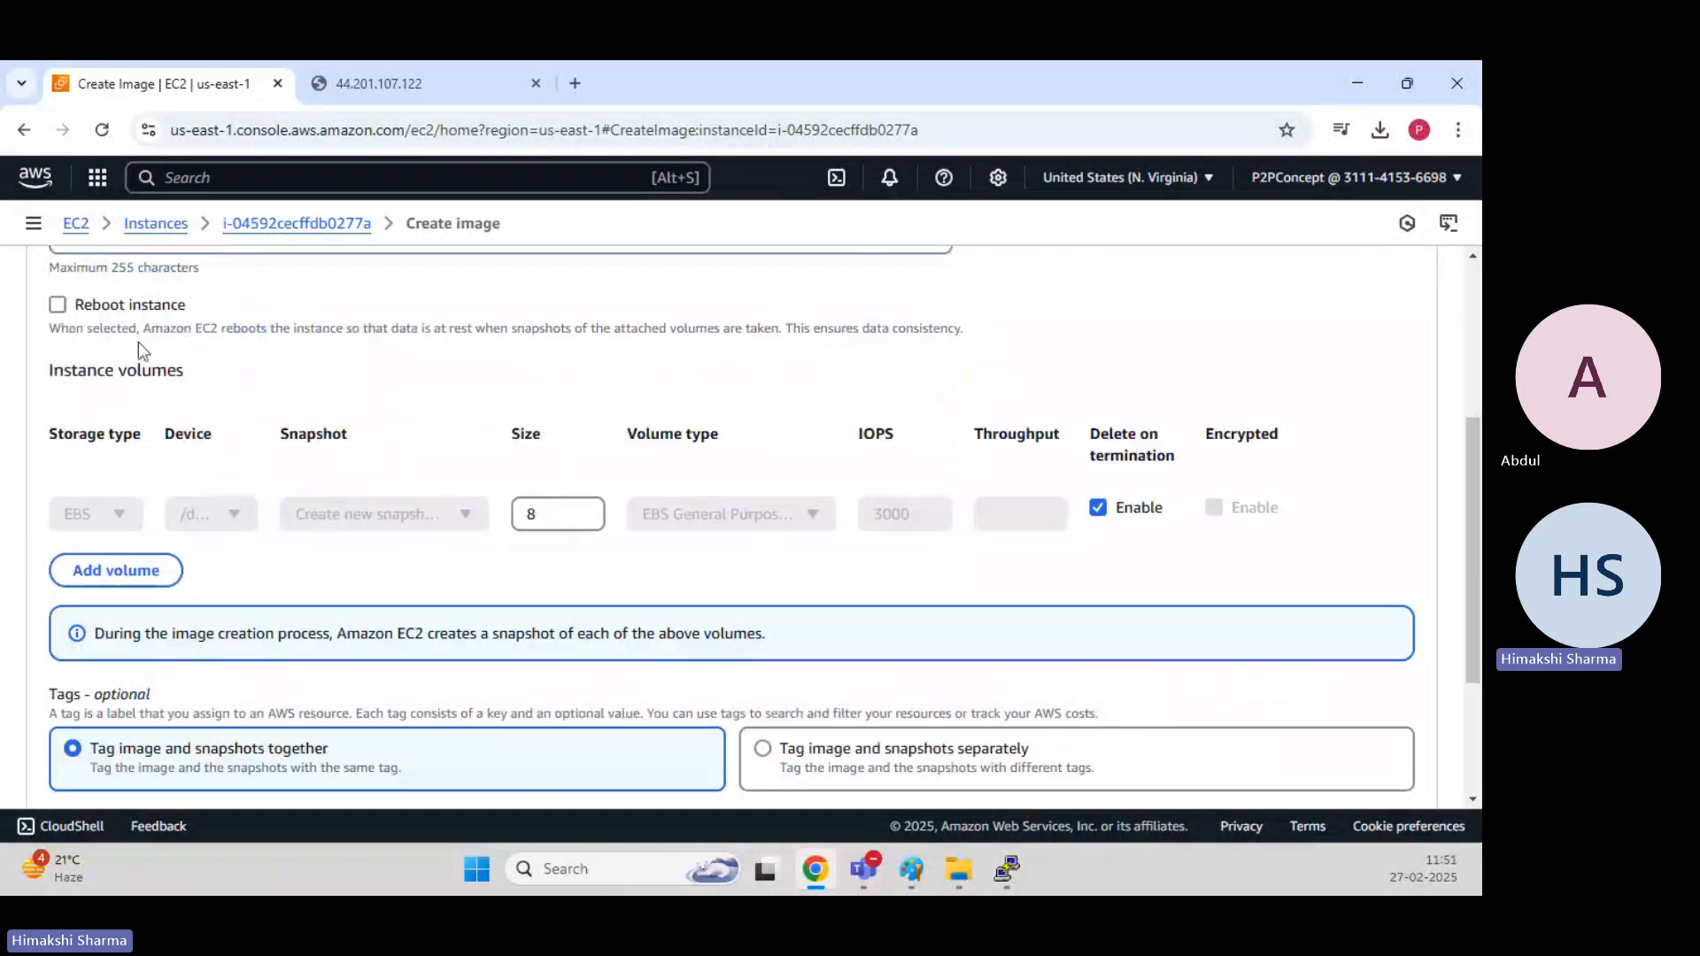
# Check the test web page at 44.201.107.122, and create the Webserver-Keypairlost image.
pyautogui.click(378, 83)
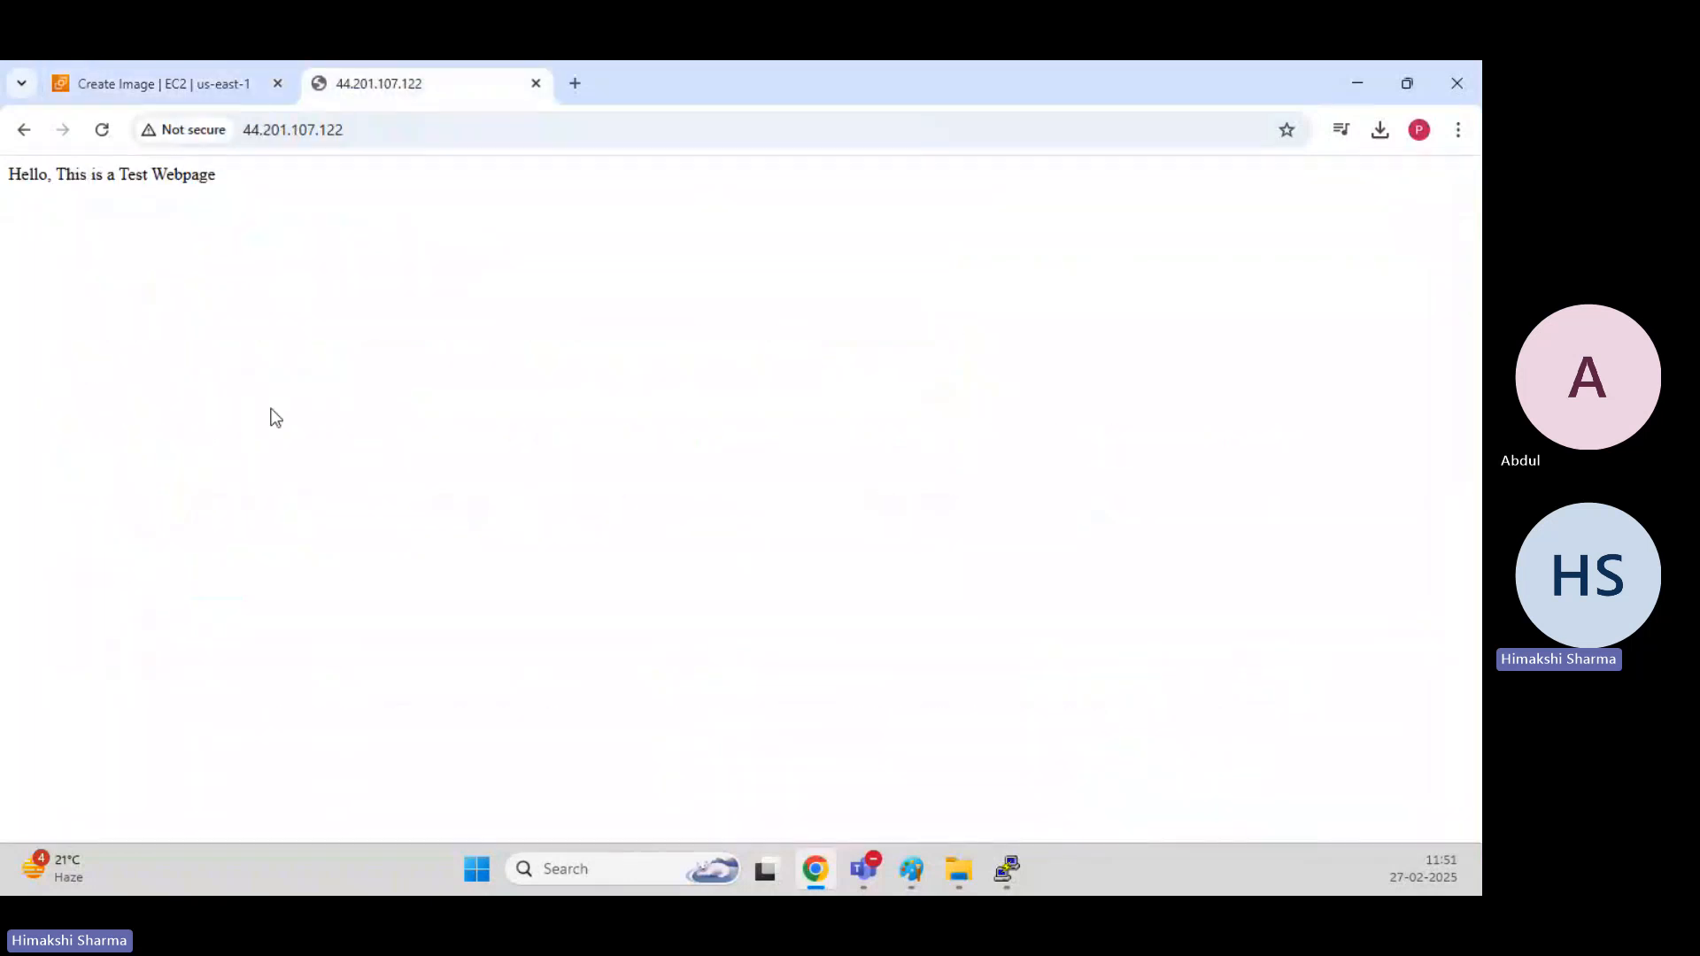
pyautogui.click(203, 81)
pyautogui.scroll(-3, 793, 557)
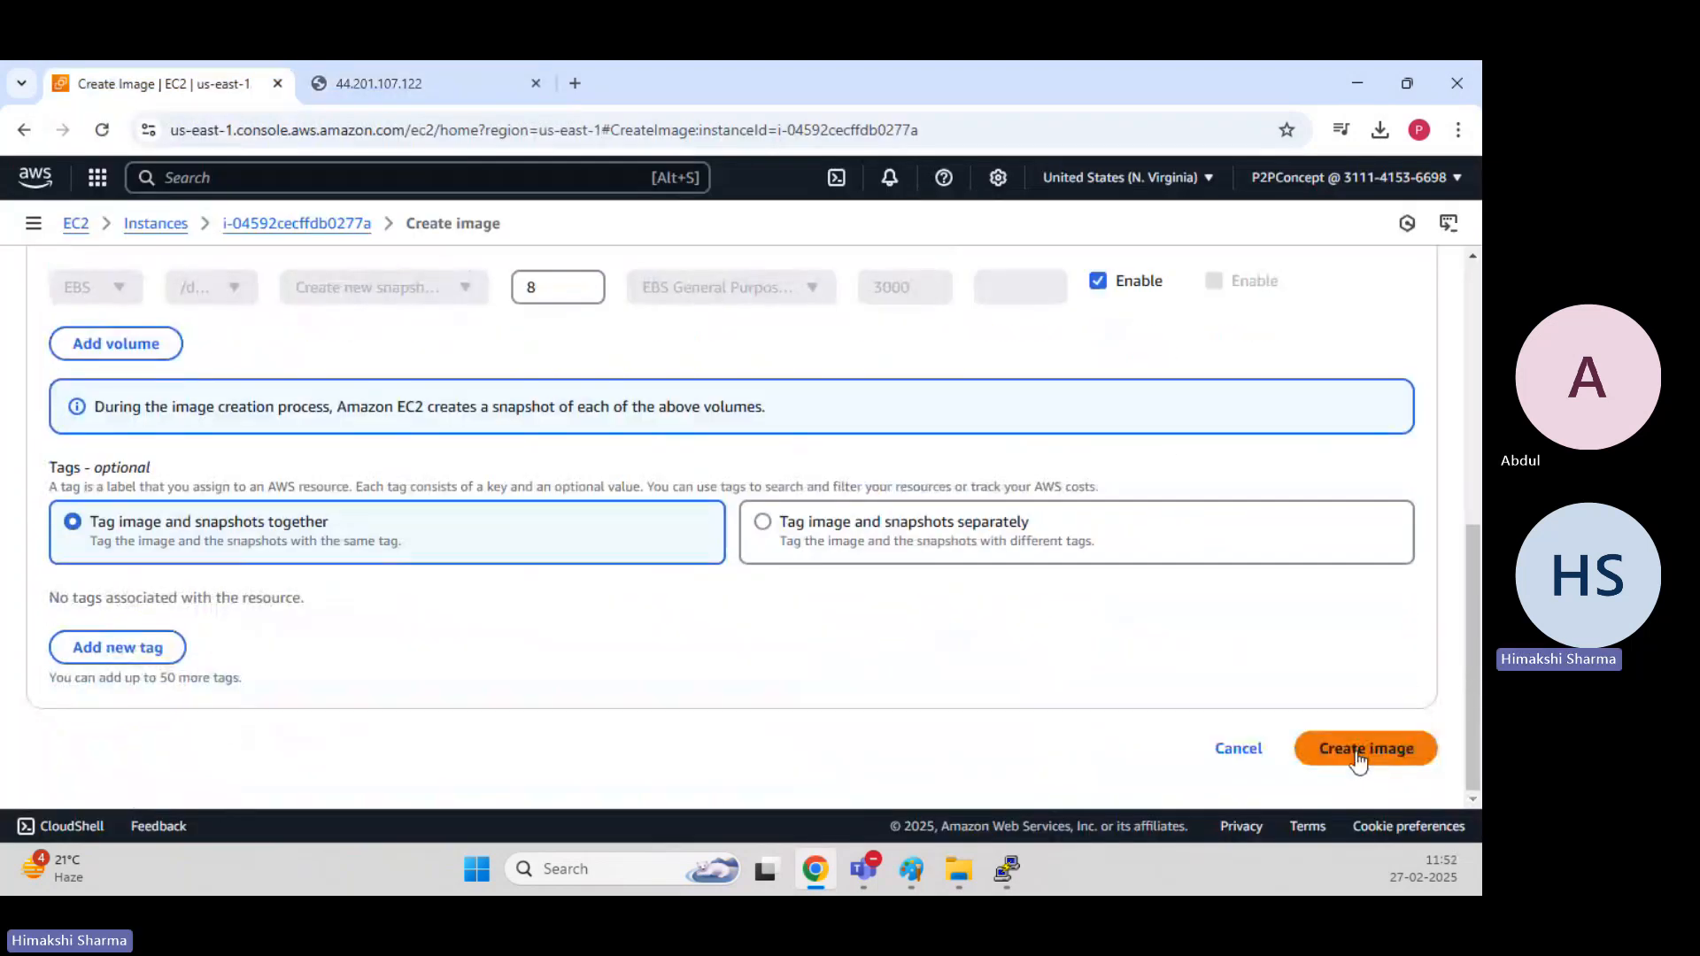
pyautogui.click(1359, 757)
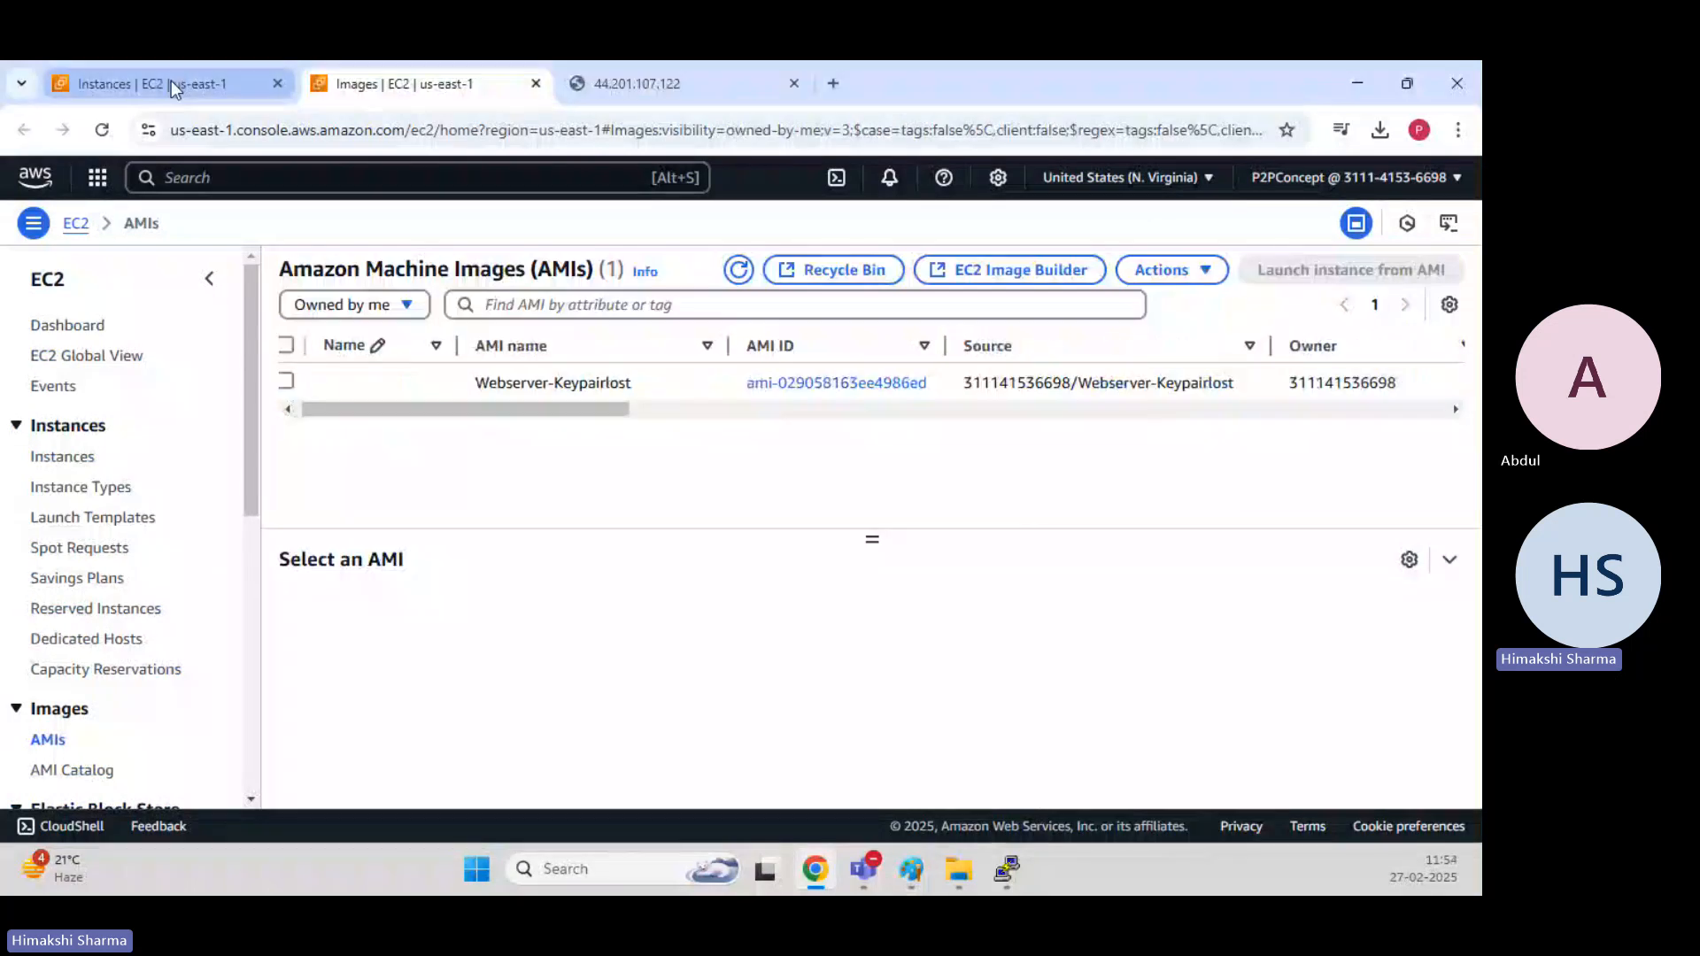
# Start launching a new instance from the Webserver-Keypairlost AMI.
pyautogui.click(171, 82)
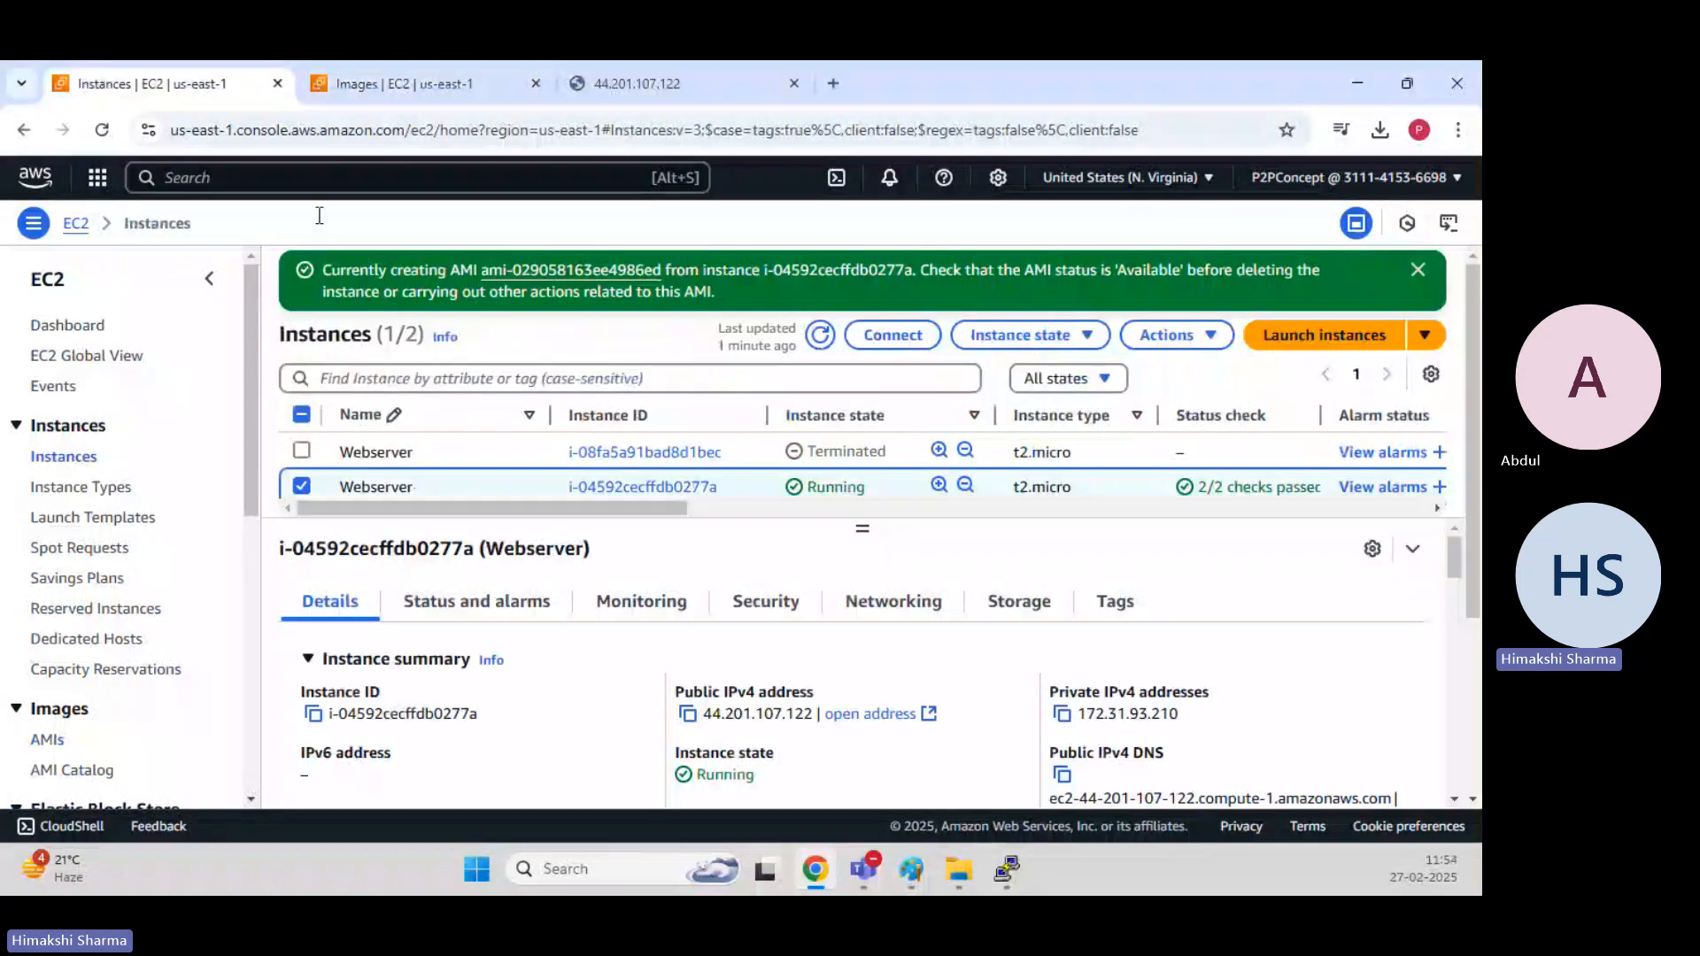
pyautogui.click(361, 71)
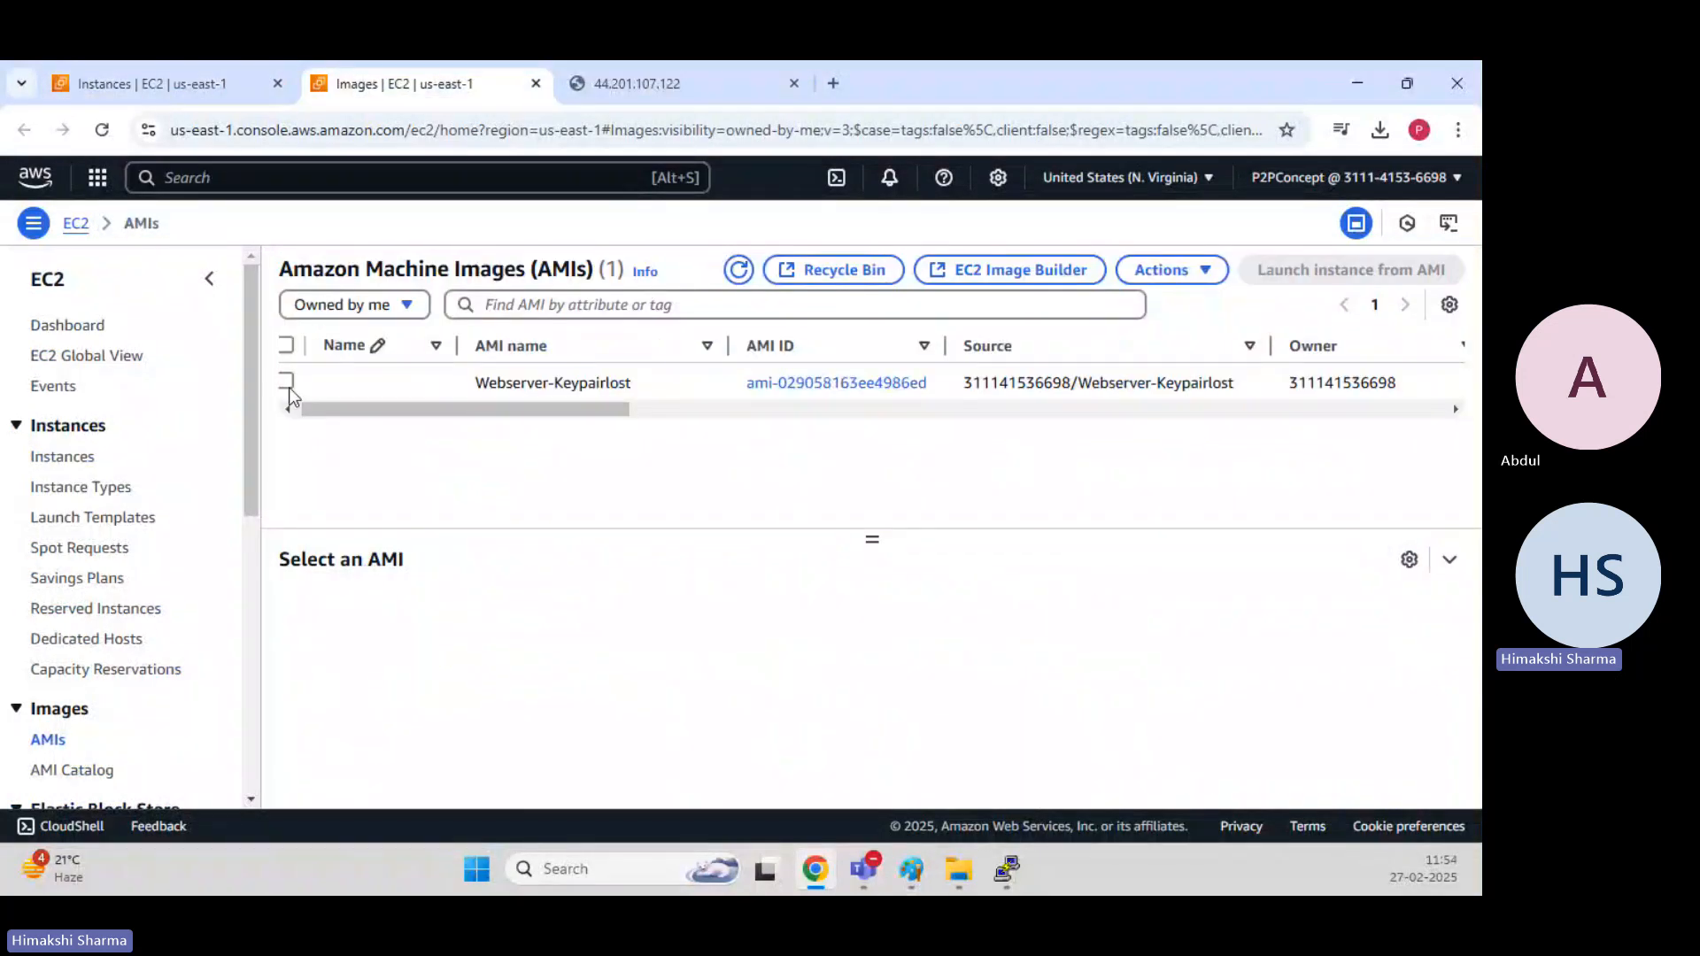
pyautogui.click(287, 382)
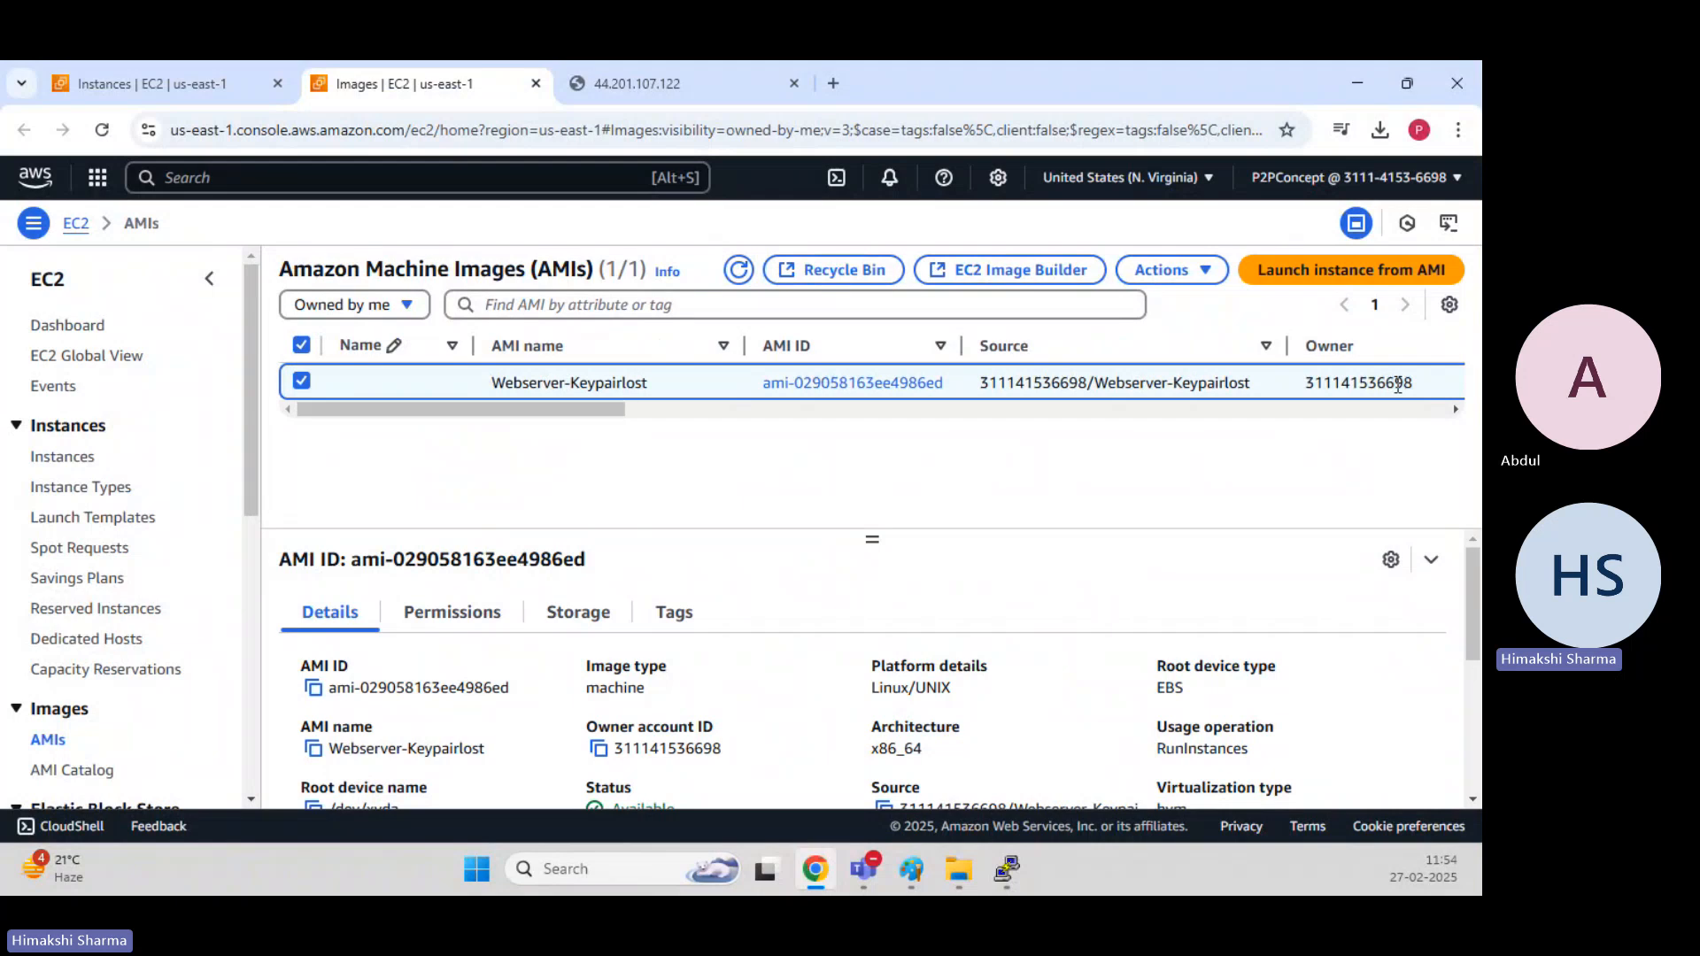
pyautogui.click(1350, 270)
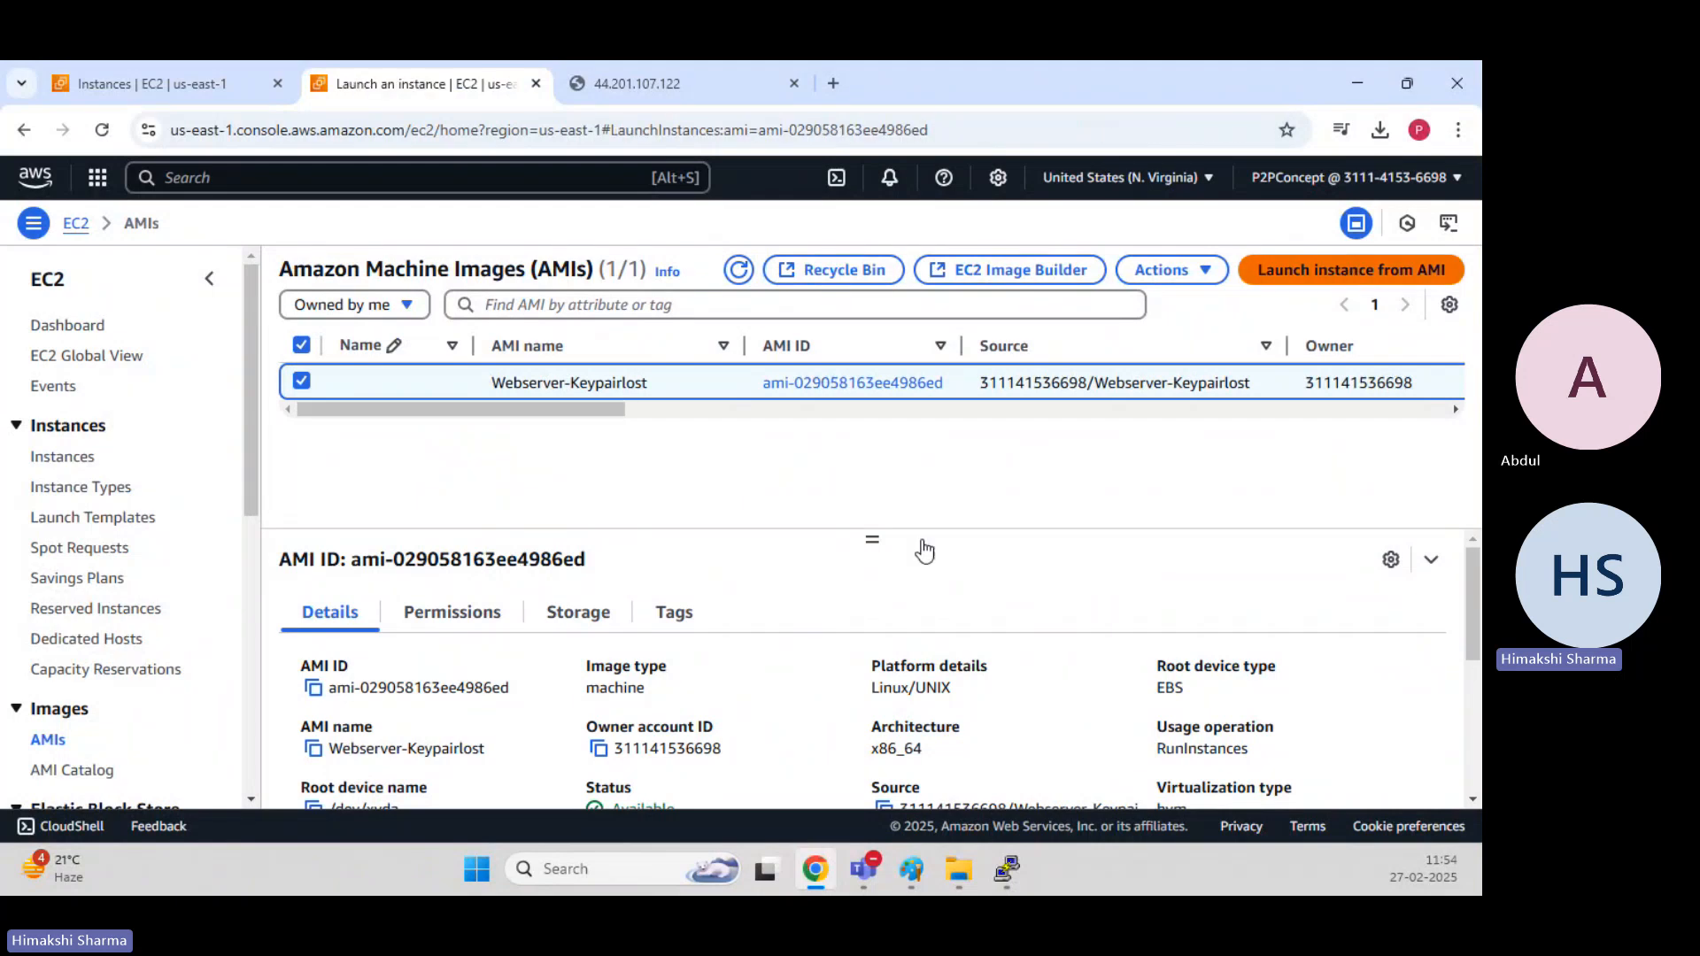
# Name the new instance Webserver-Keylost.
pyautogui.scroll(-2, 550, 443)
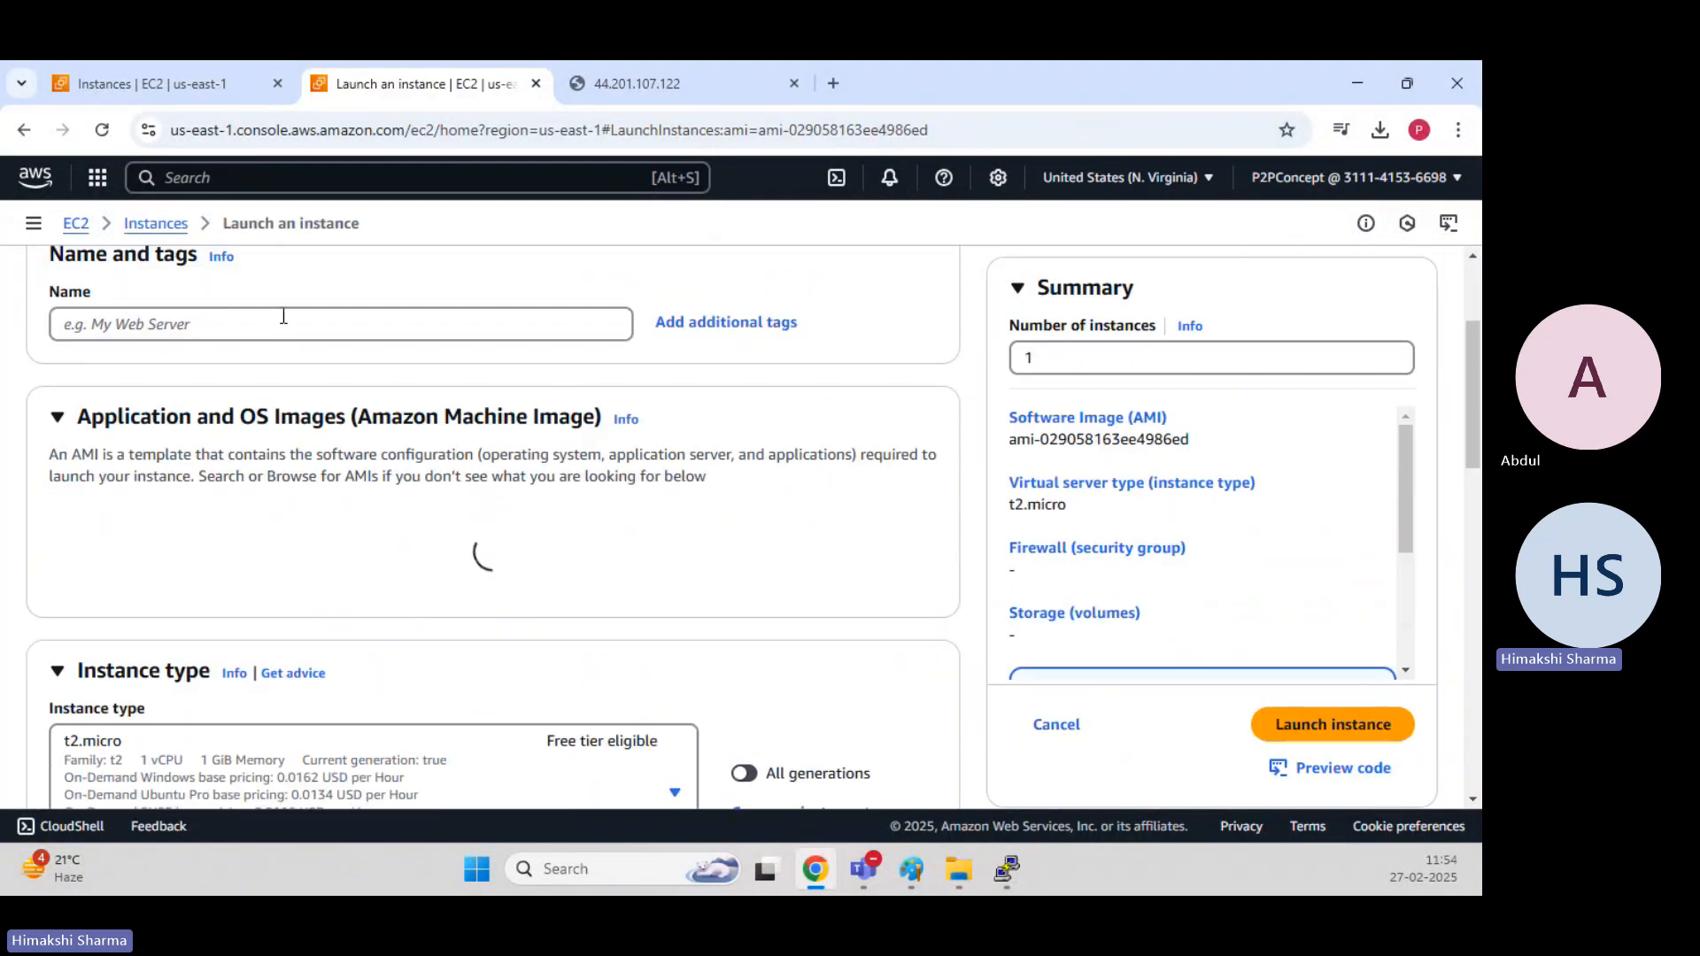
pyautogui.click(275, 329)
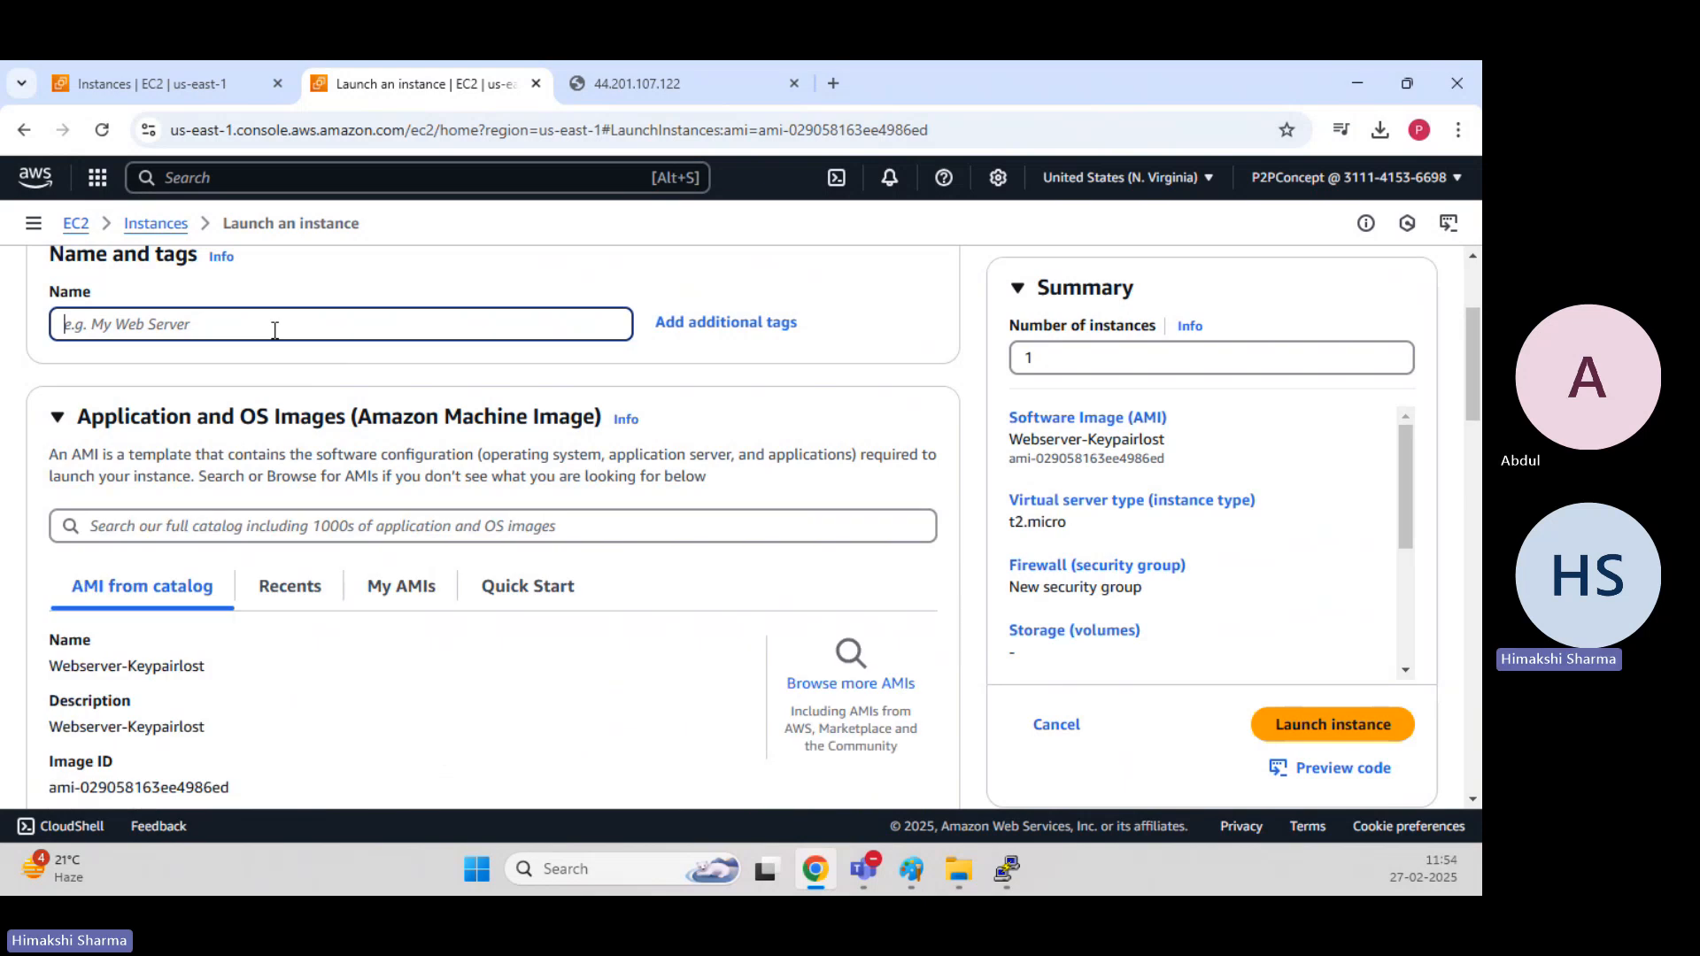
pyautogui.write('Webserver')
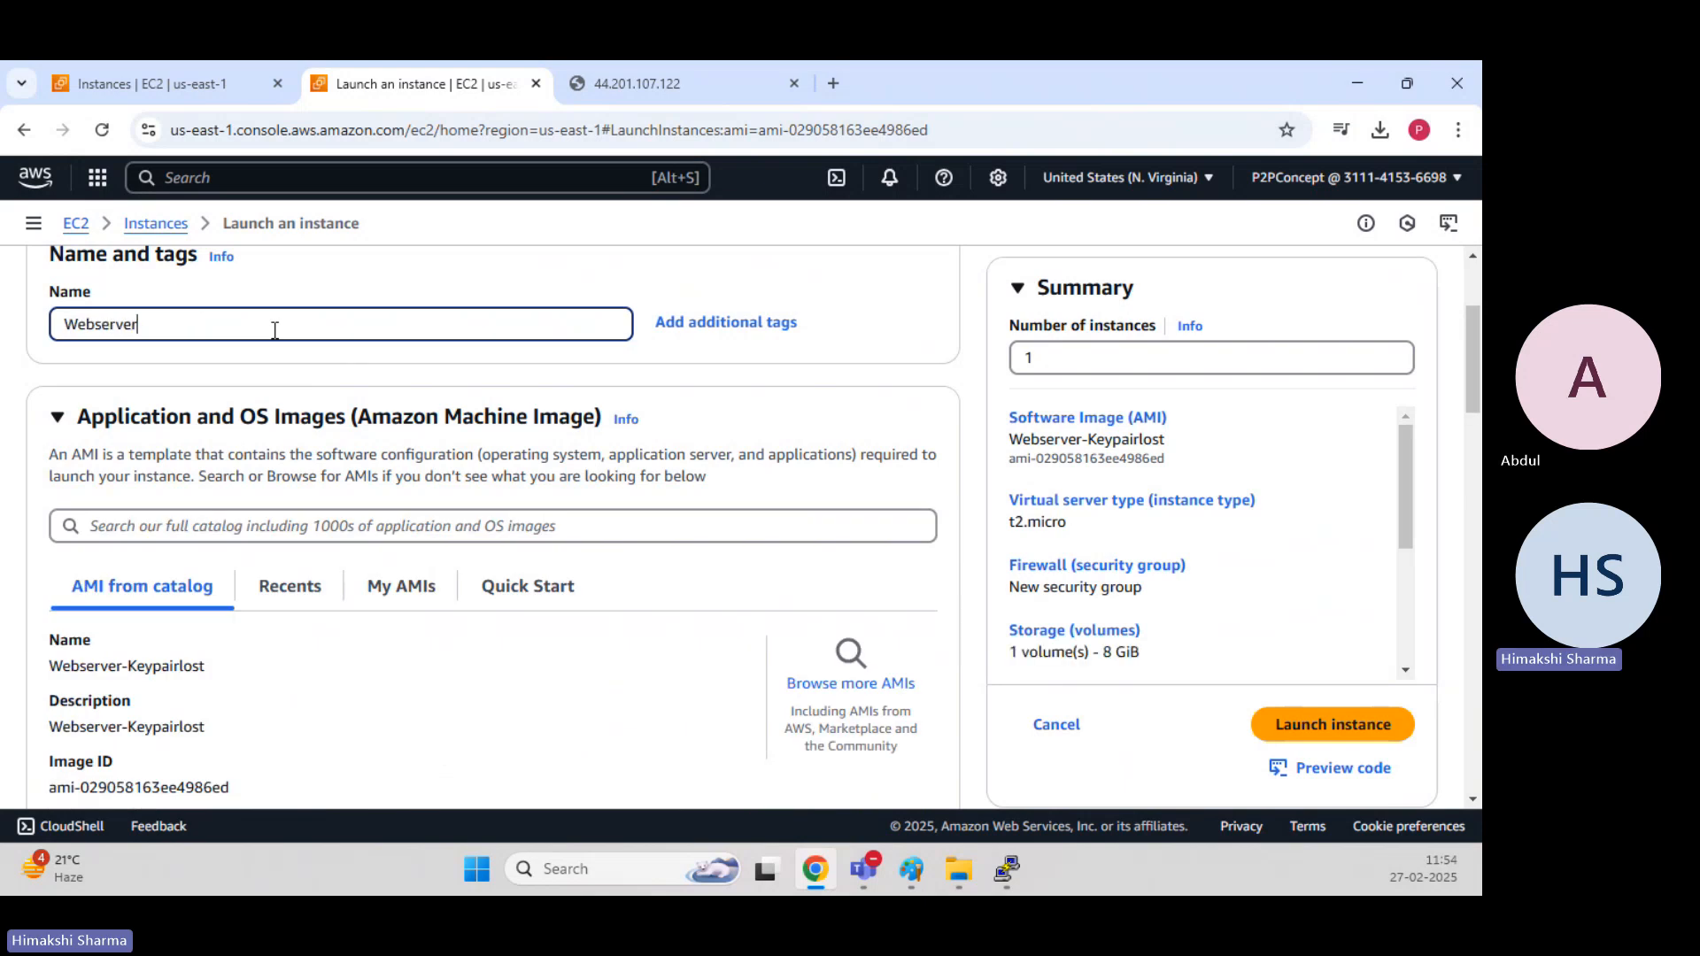
pyautogui.write('-Keylost')
# Assign the first existing RSA key pair in the list to the new instance's login.
pyautogui.scroll(-8, 274, 330)
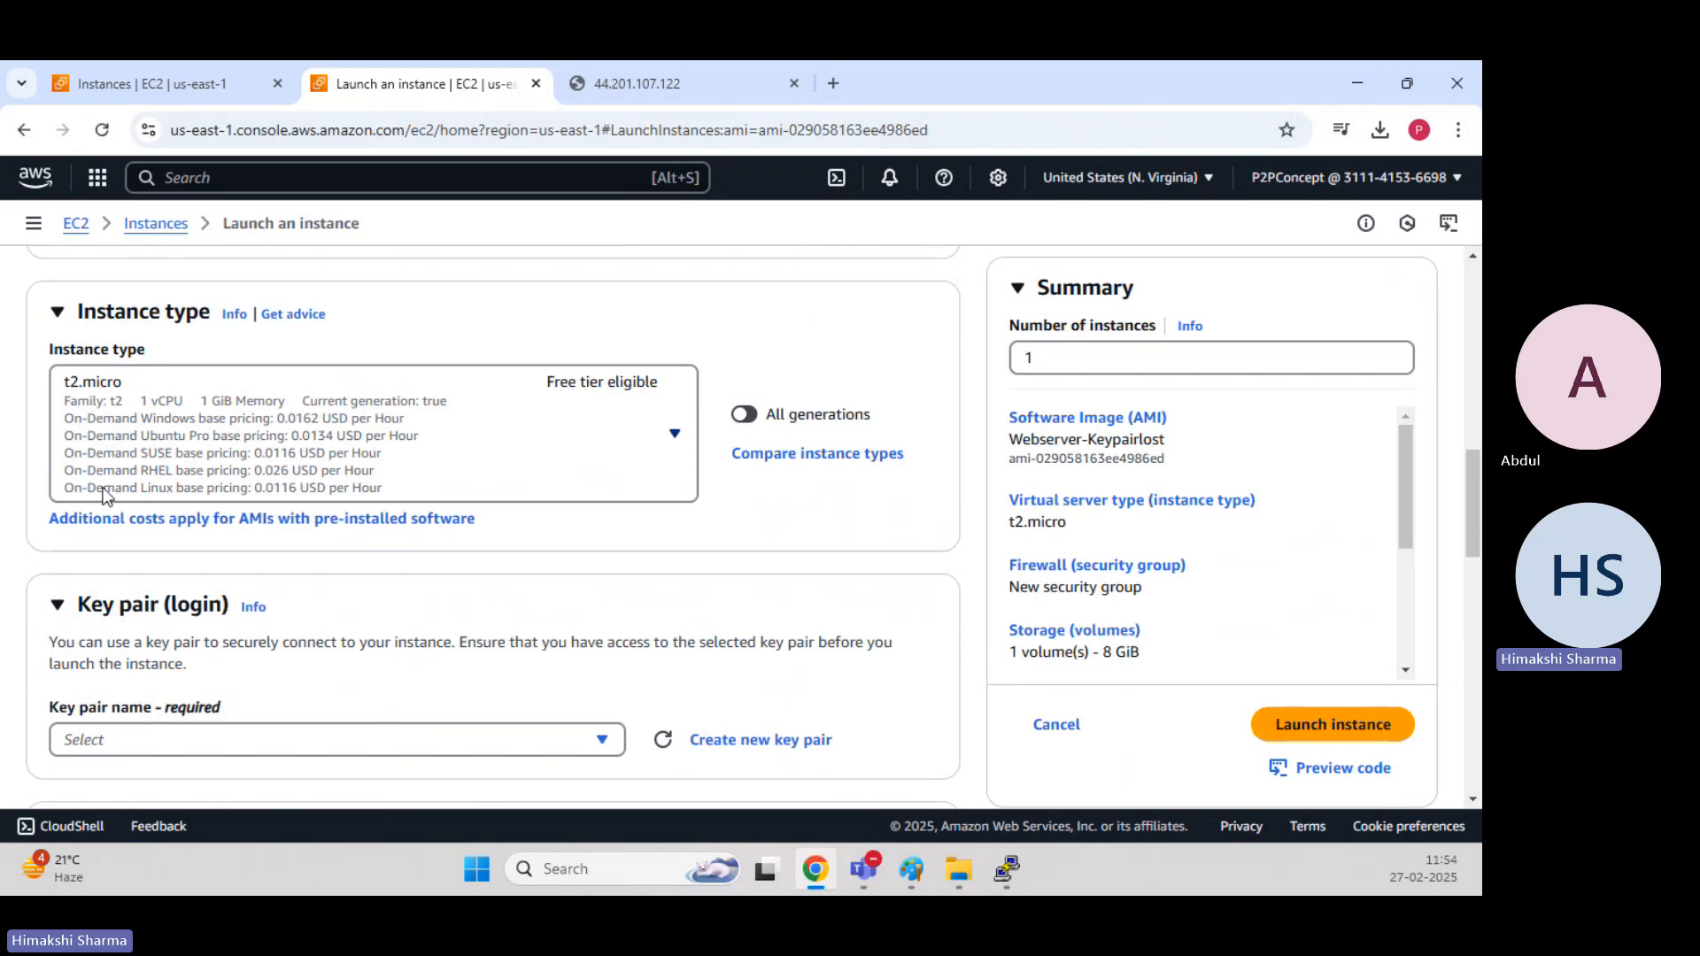
pyautogui.scroll(-4, 226, 478)
pyautogui.click(221, 413)
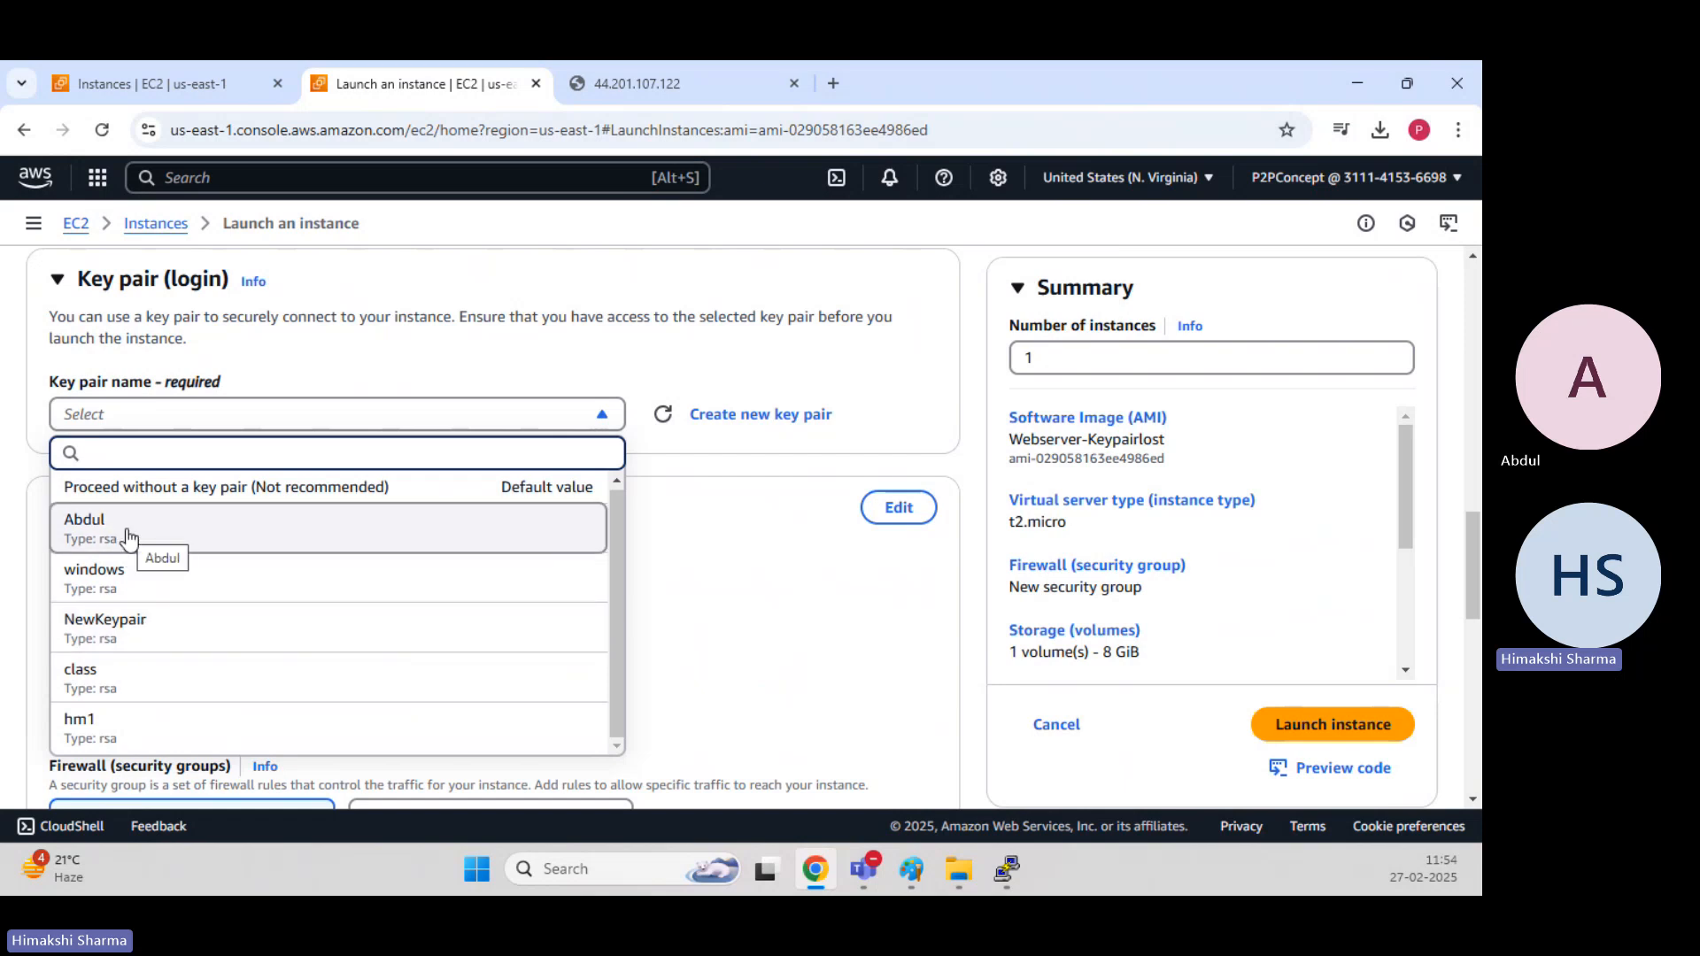
pyautogui.click(221, 531)
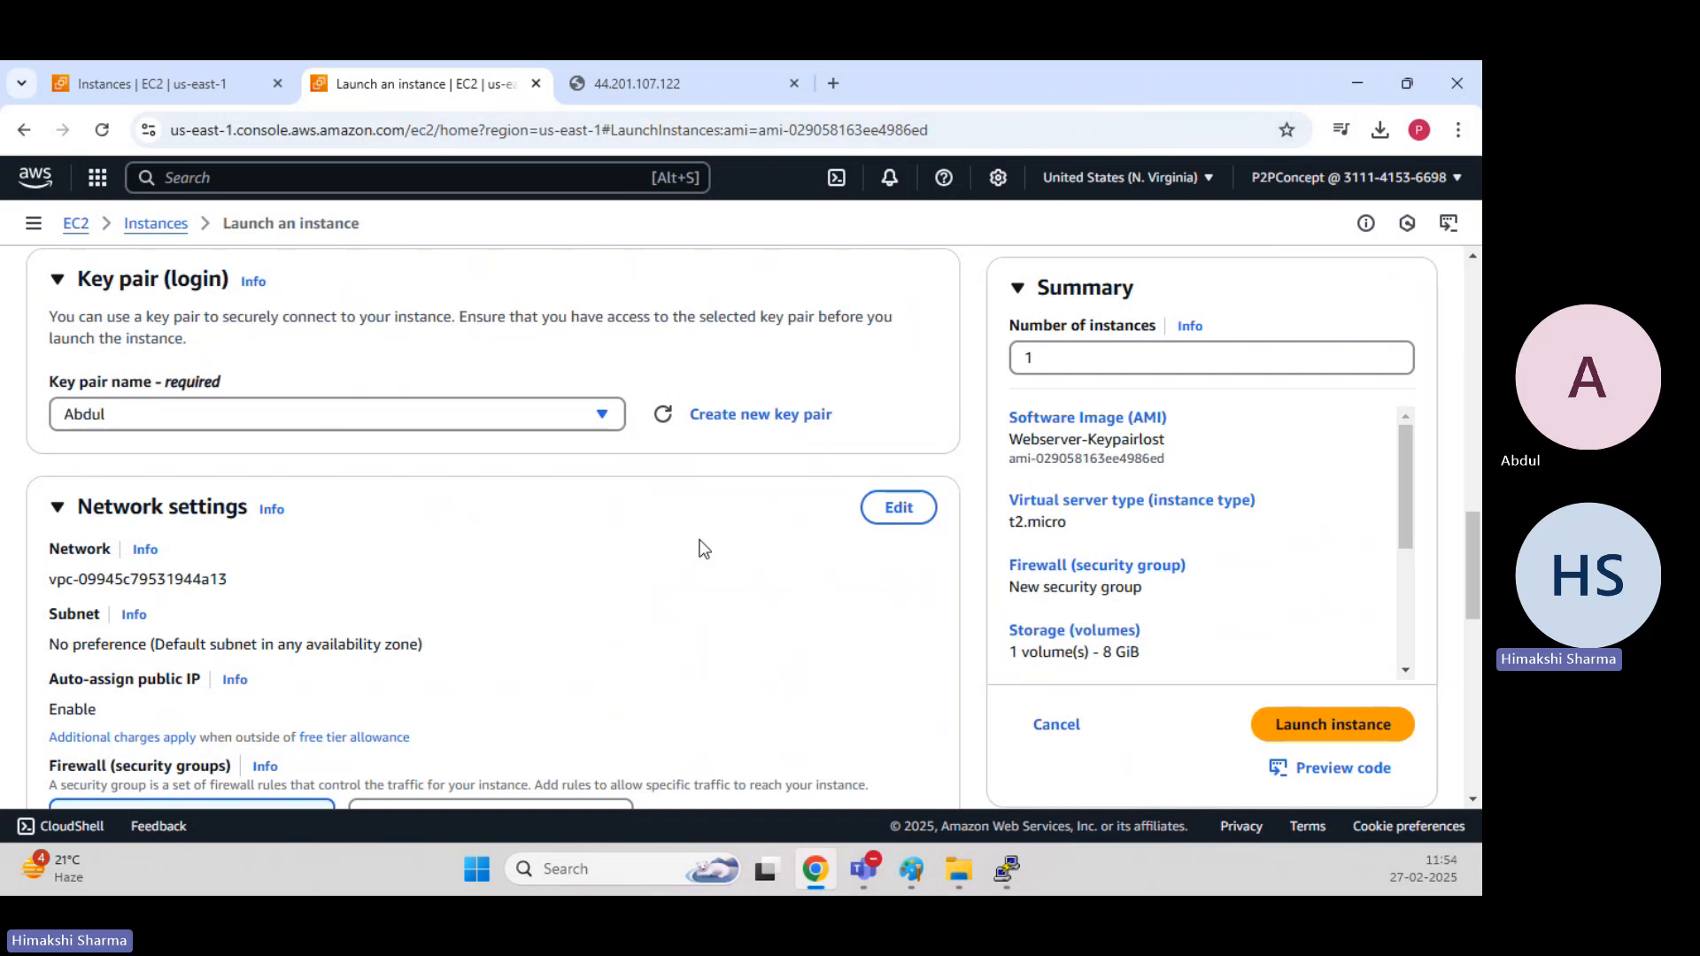
# Assign the existing Linux-EC2 security group to Webserver-Keylost, and launch the instance.
pyautogui.scroll(-5, 448, 372)
pyautogui.click(450, 393)
pyautogui.click(270, 474)
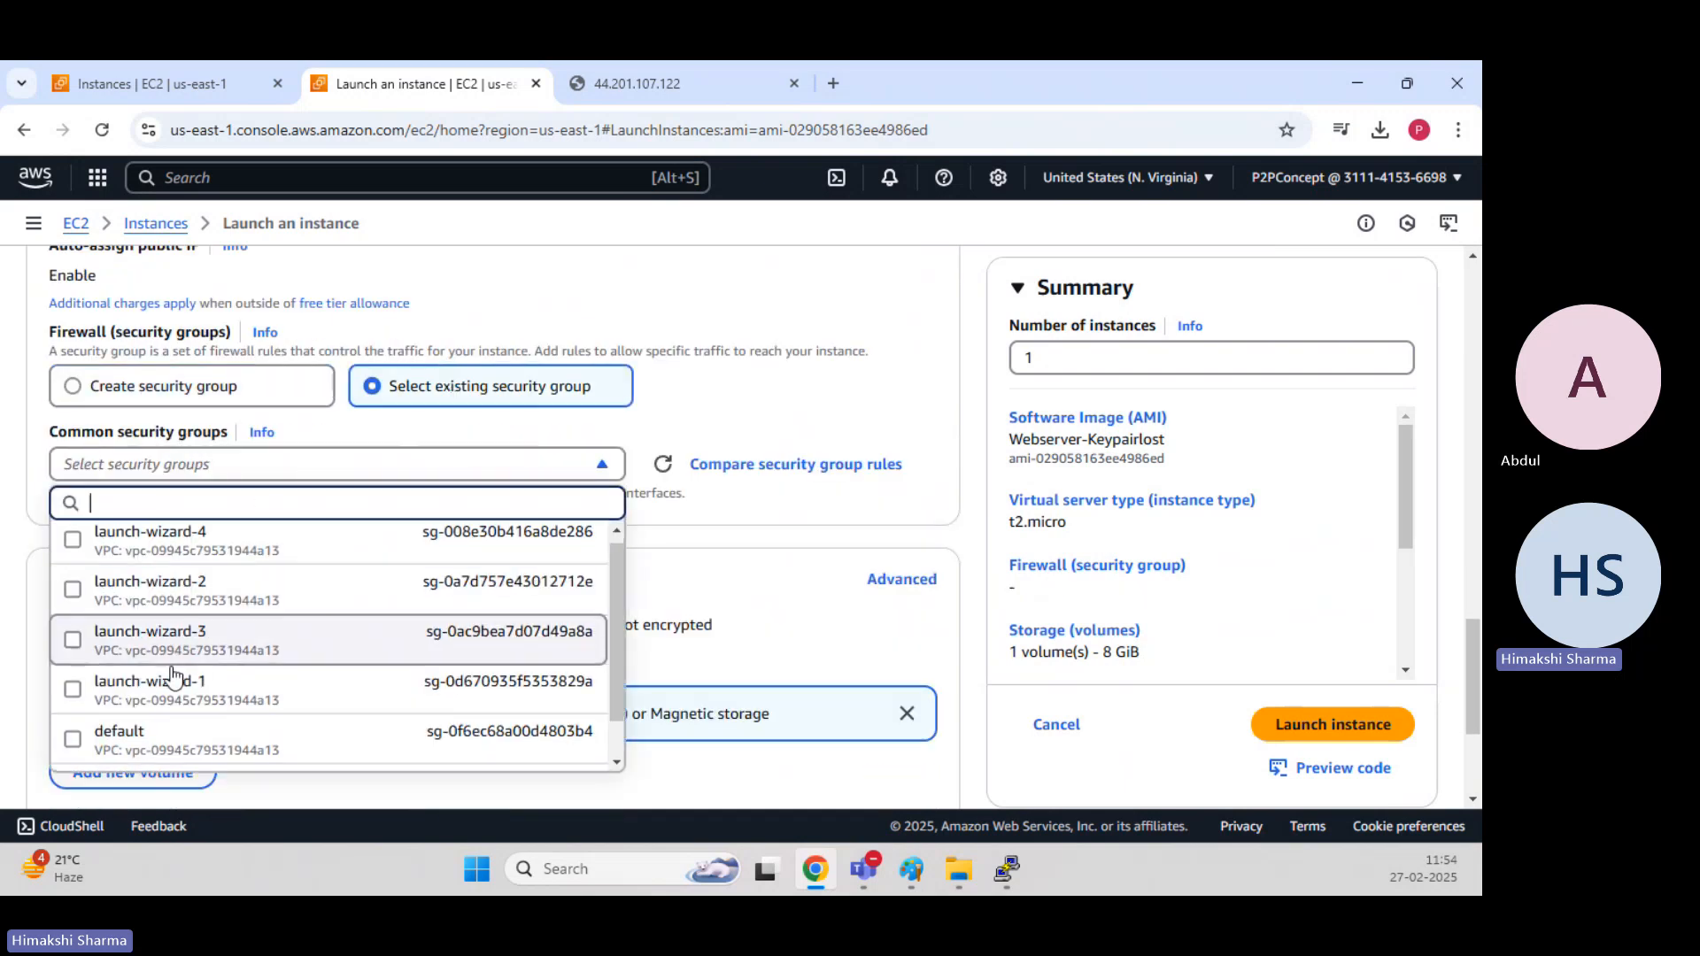
pyautogui.scroll(-2, 173, 678)
pyautogui.click(132, 734)
pyautogui.click(757, 529)
pyautogui.scroll(-3, 570, 485)
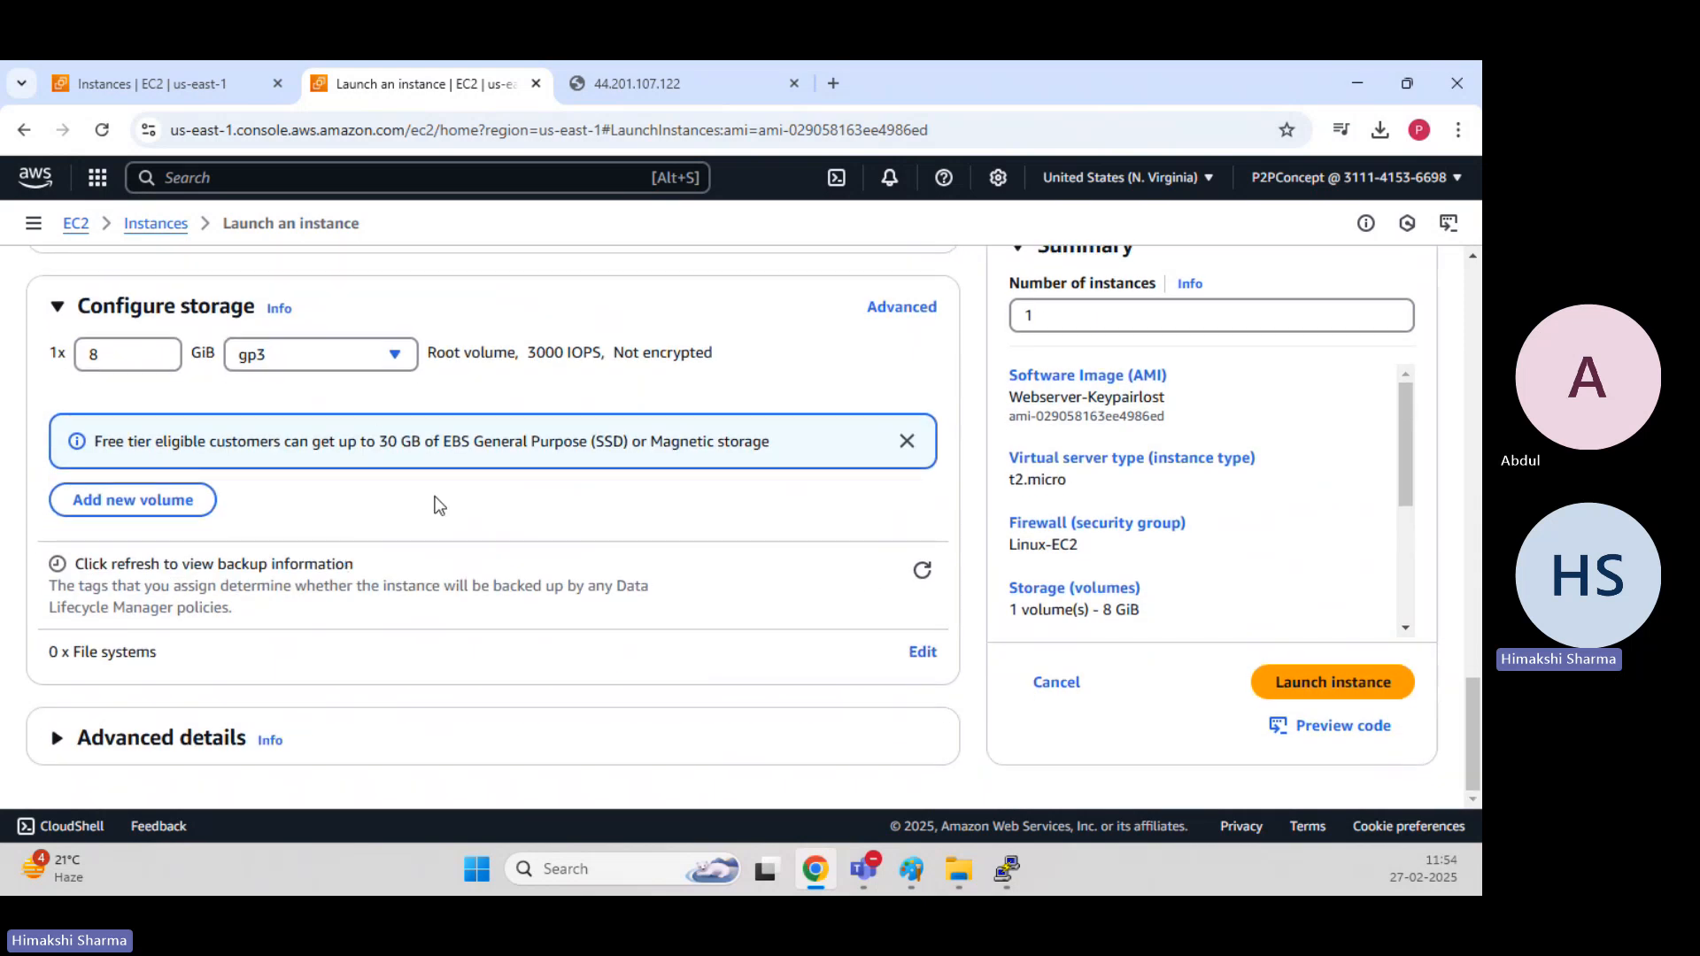
pyautogui.click(1345, 698)
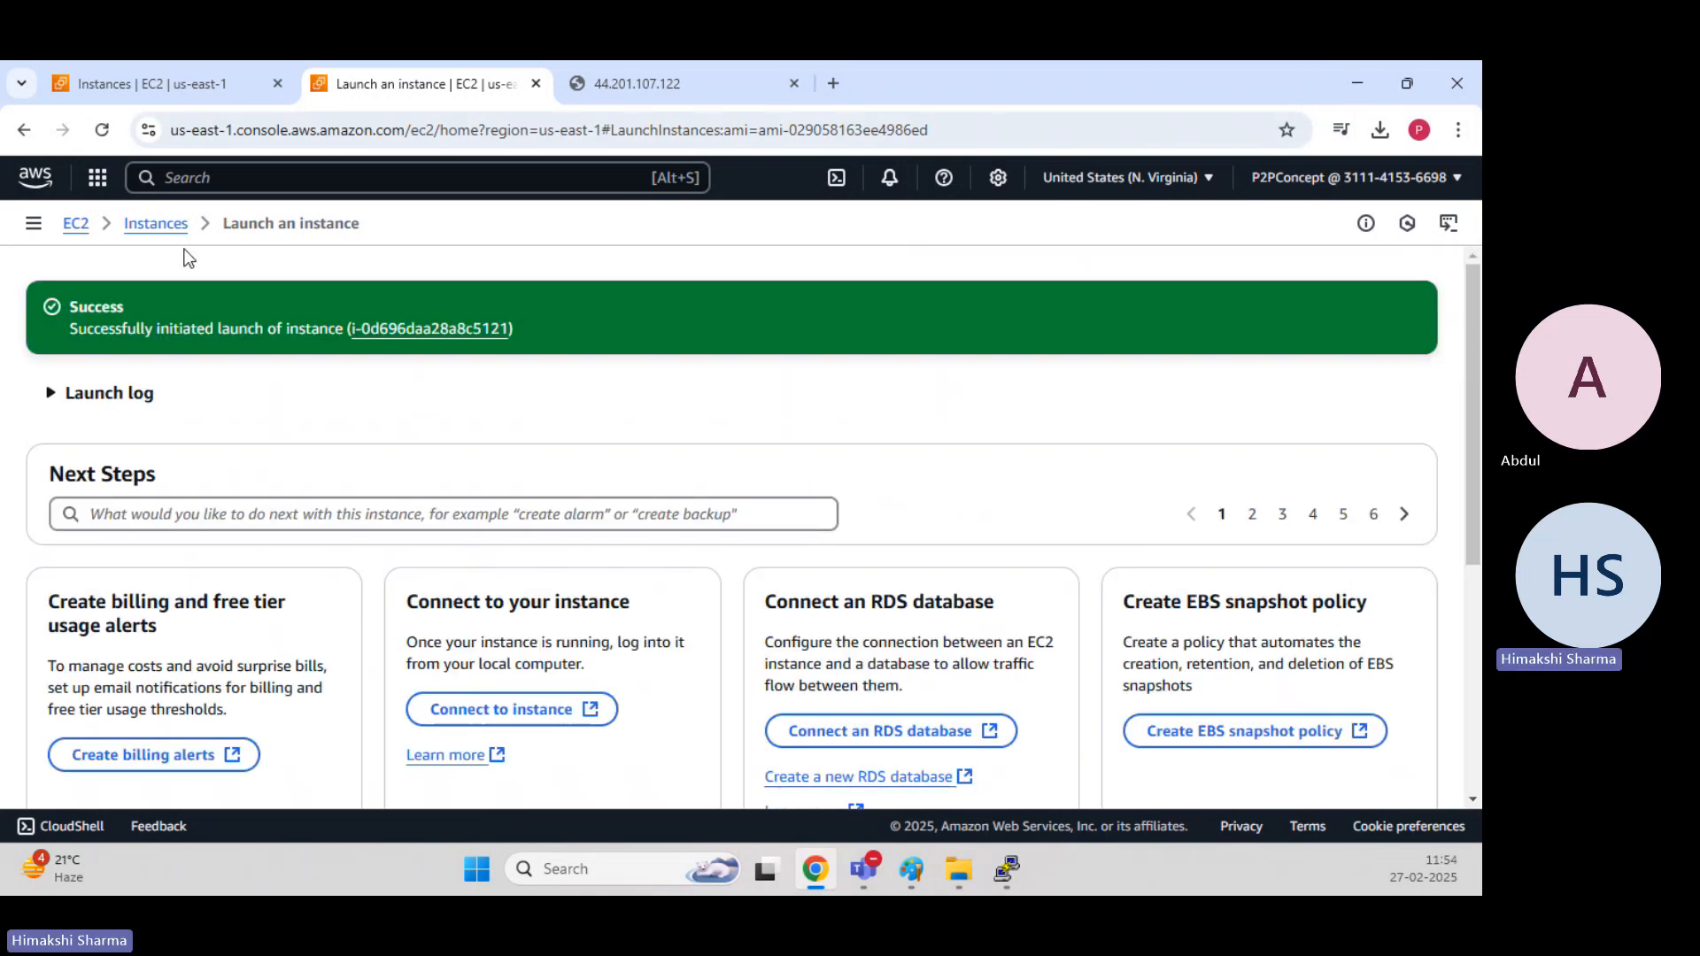
# Copy the public IPv4 address of the Webserver-Keylost instance, and open 54.242.212.174 in a new browser tab.
pyautogui.click(156, 224)
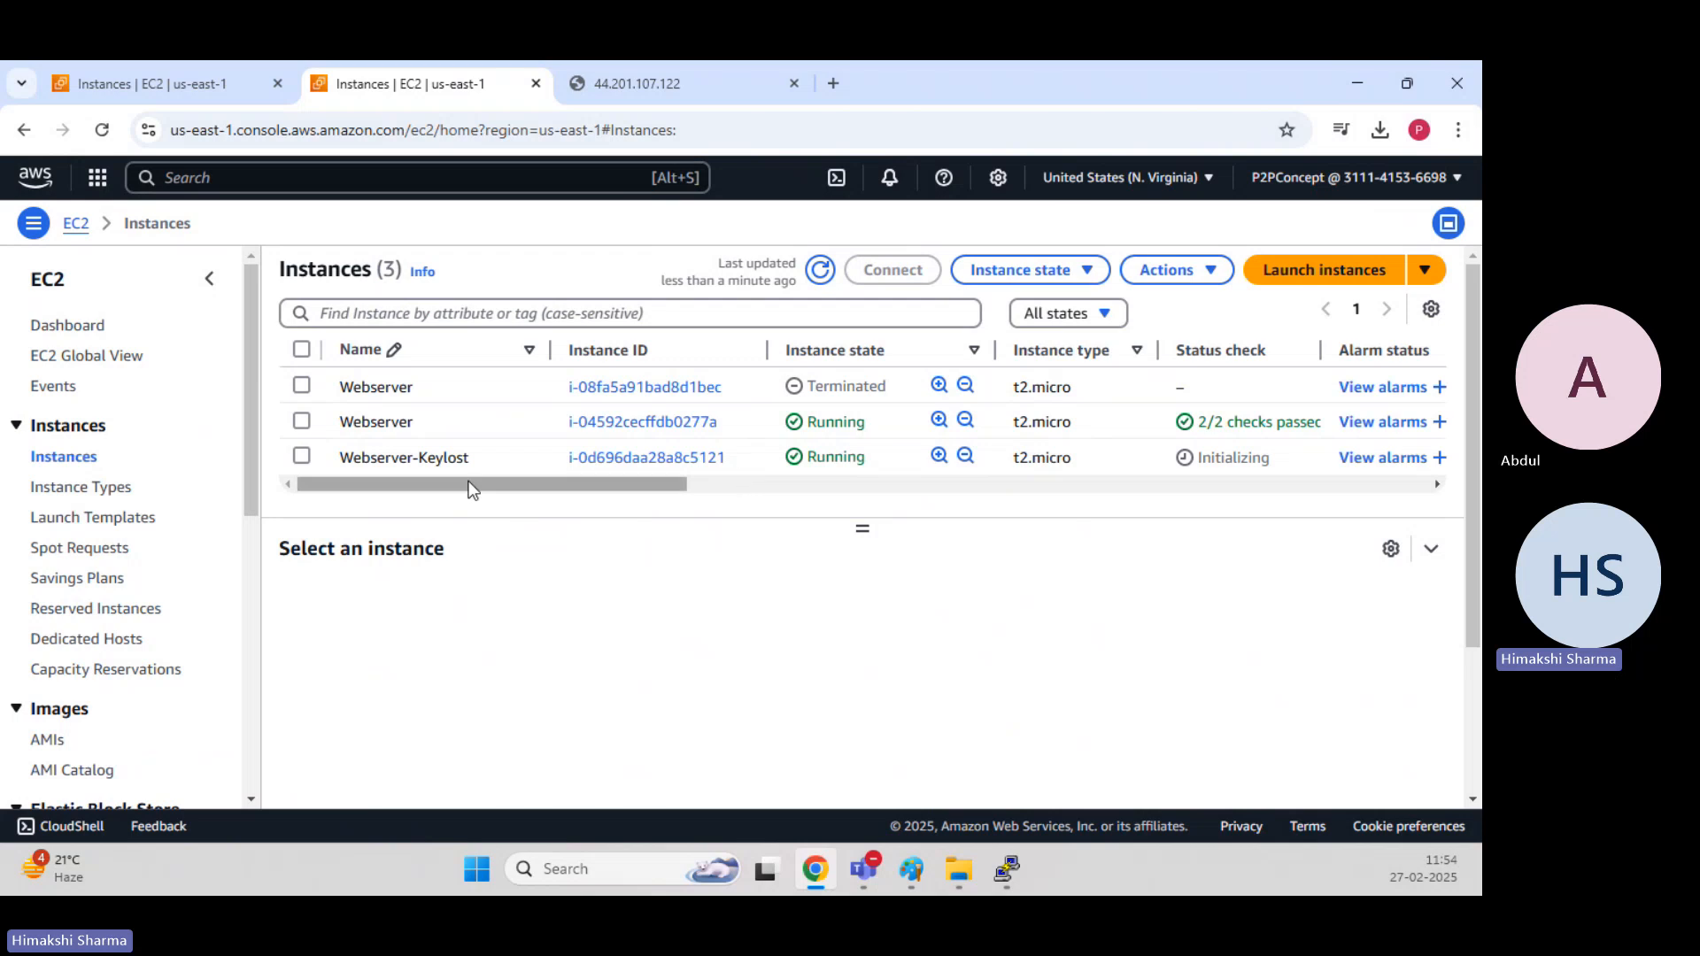
pyautogui.click(302, 457)
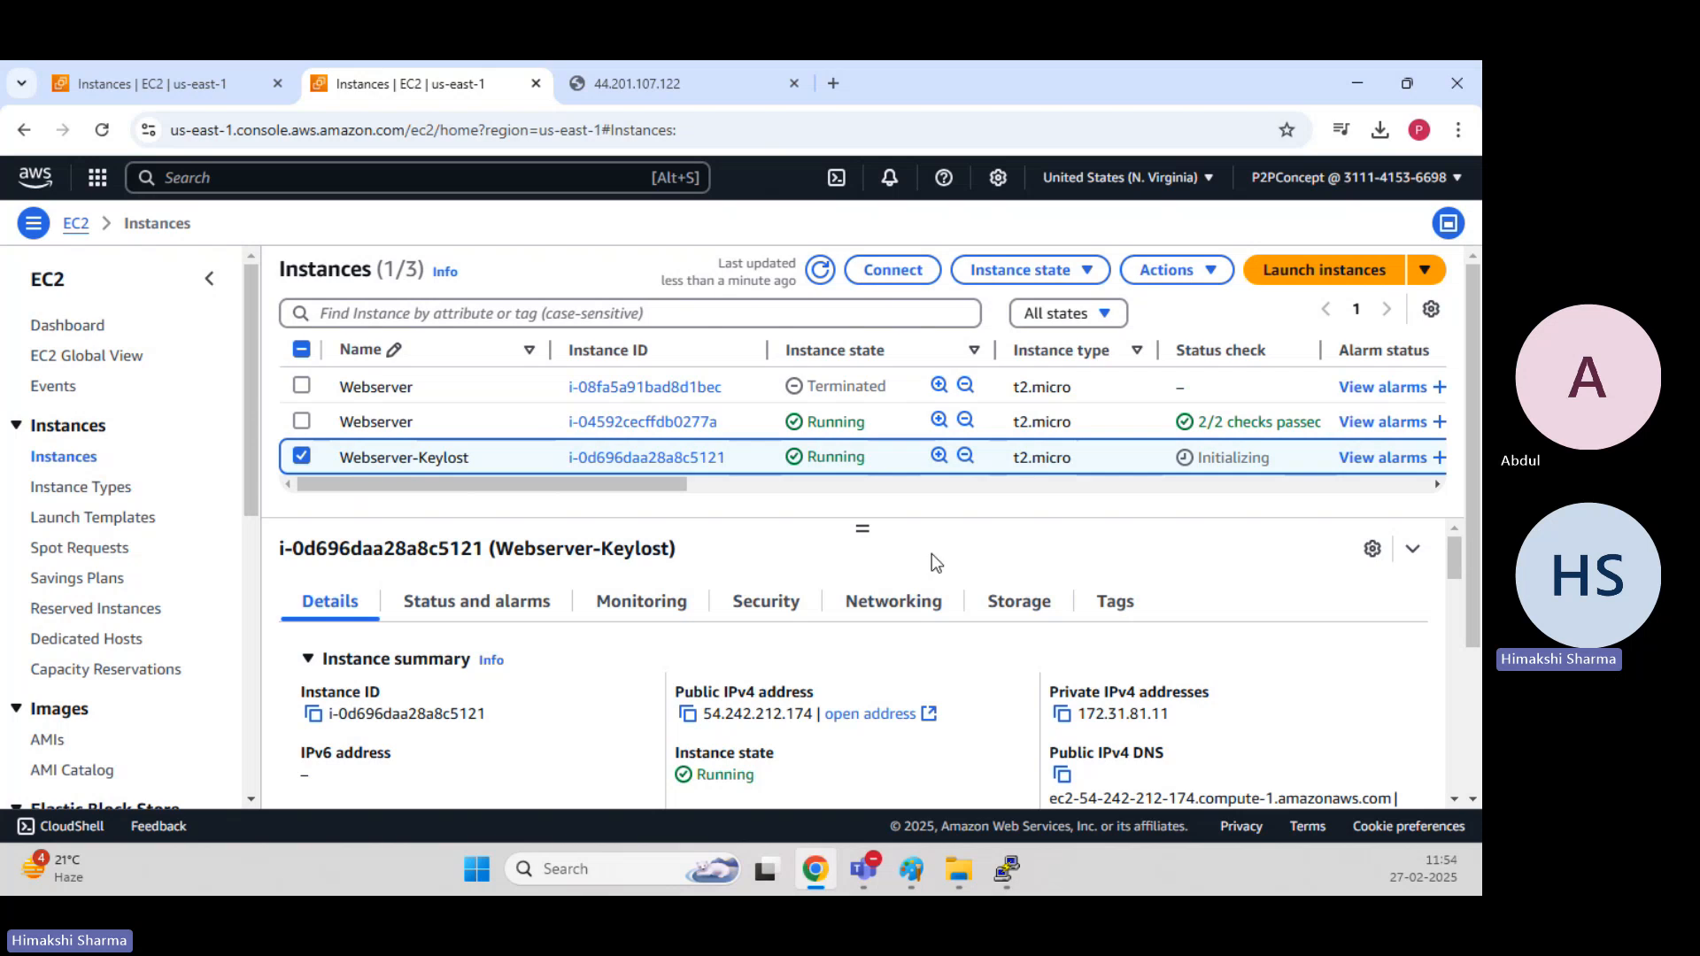
pyautogui.click(688, 713)
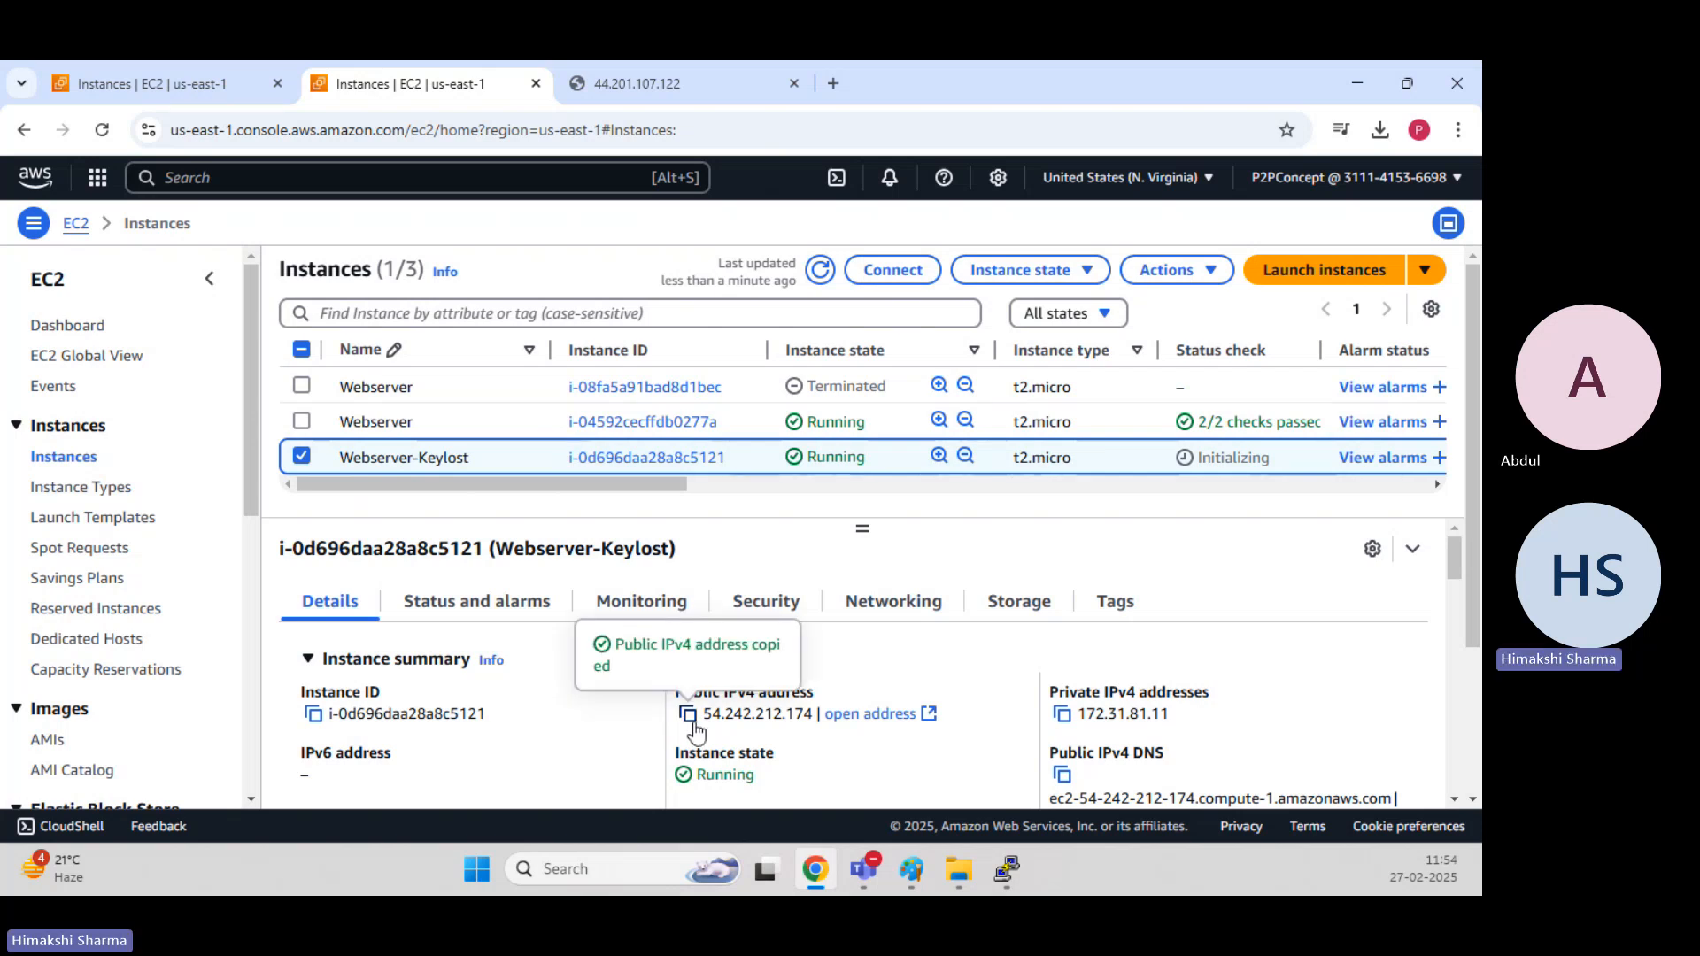
pyautogui.click(575, 92)
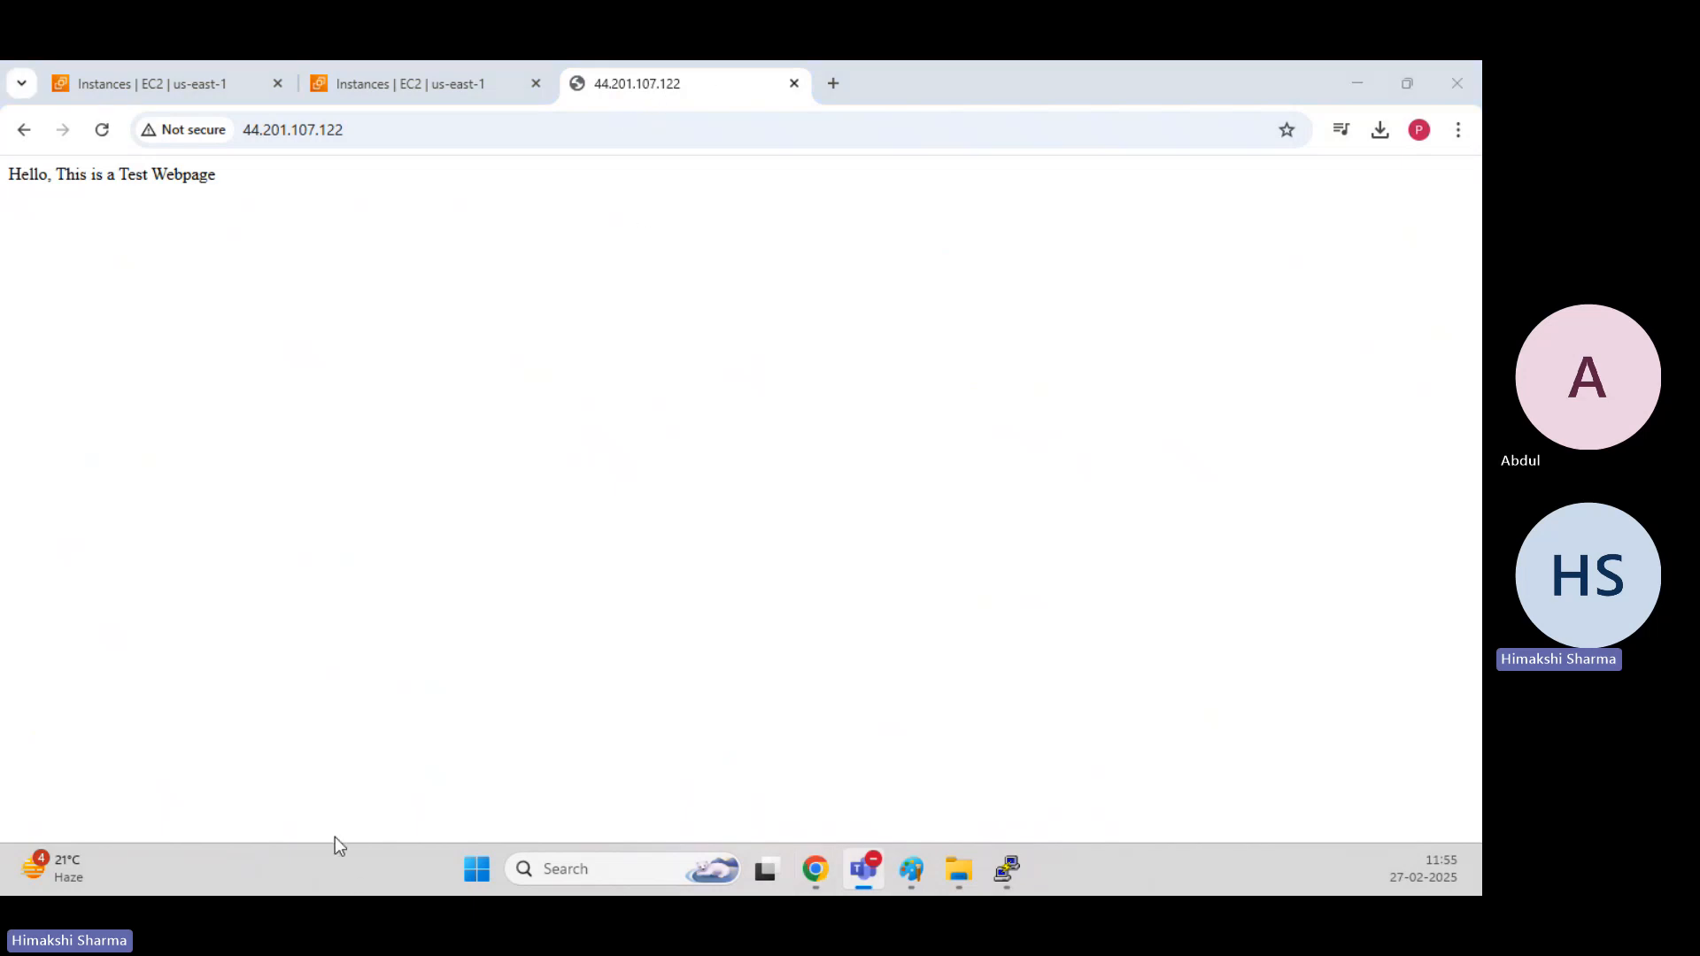
pyautogui.click(836, 82)
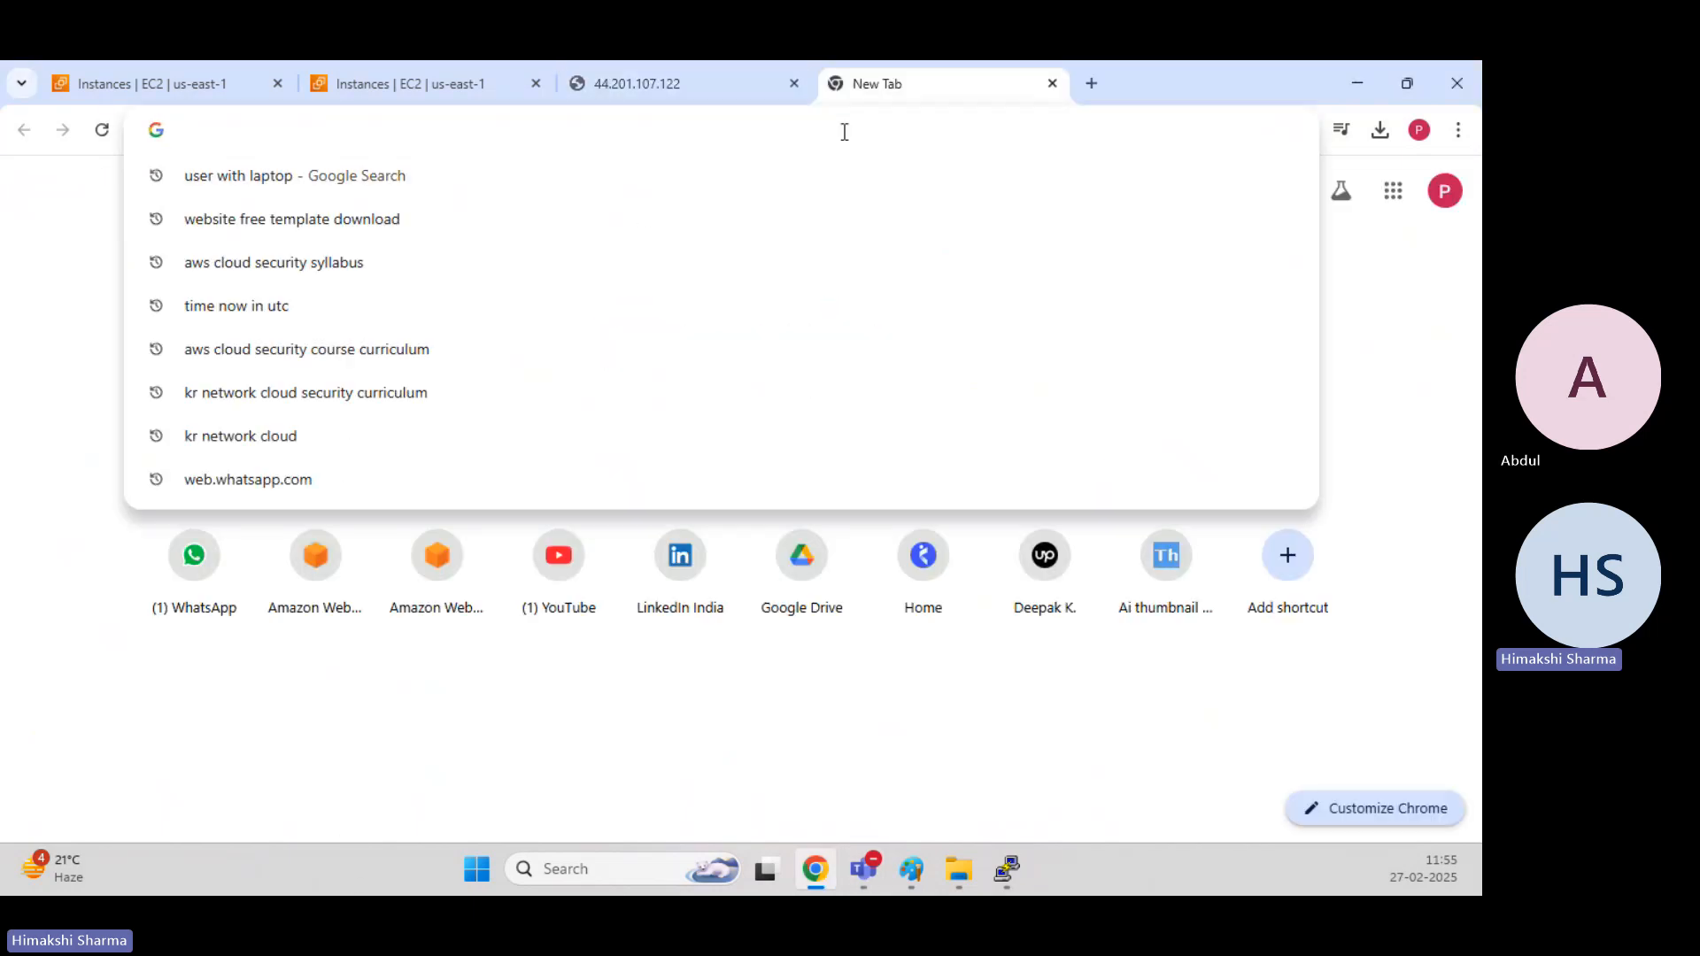
pyautogui.hotkey('ctrl', 'v')
pyautogui.press('Return')
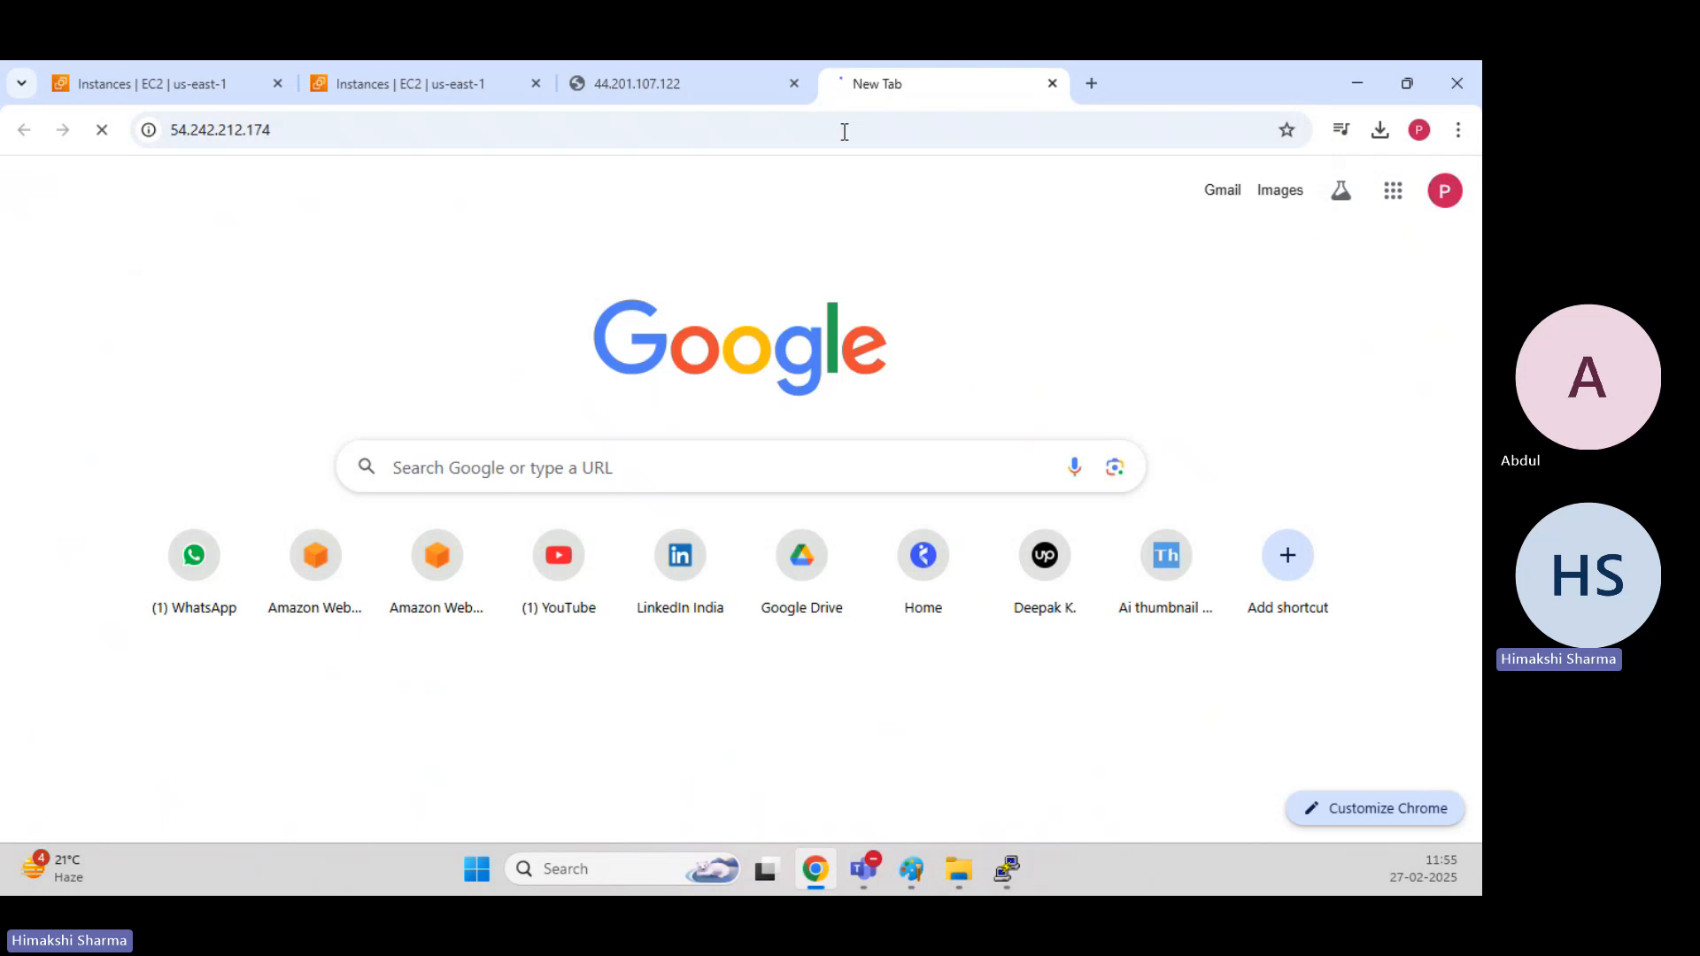
pyautogui.click(844, 131)
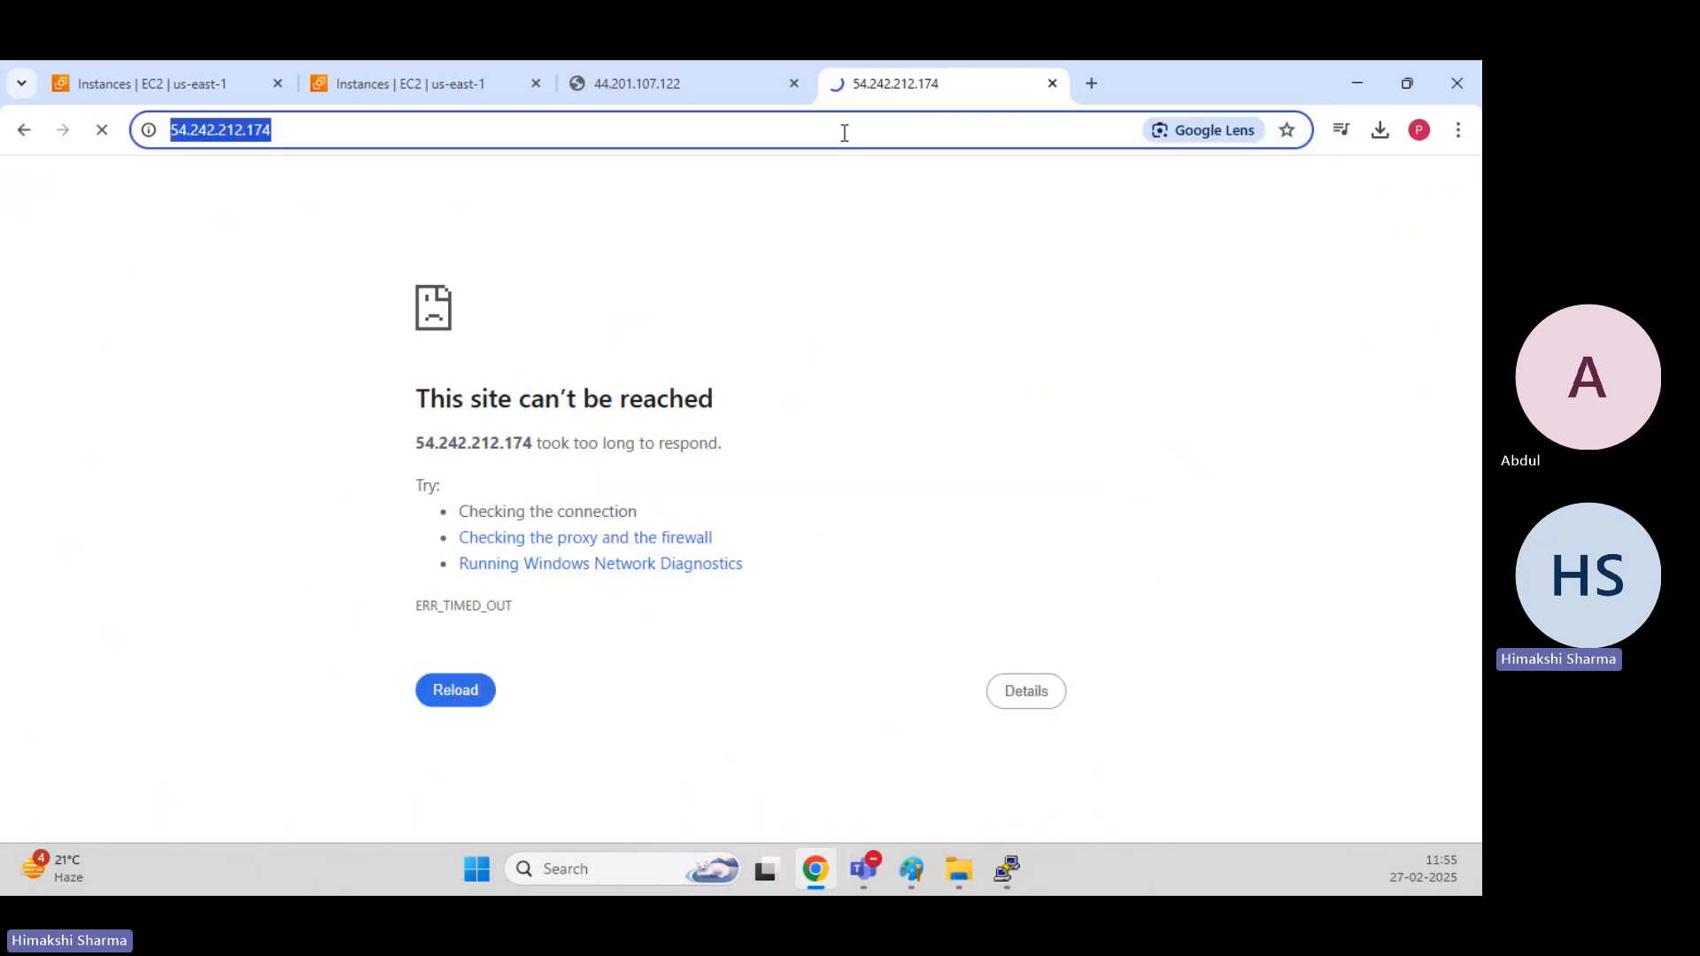
pyautogui.press('Left')
pyautogui.press('Right')
pyautogui.press('Right')
pyautogui.press('Right')
pyautogui.press('Right')
pyautogui.press('Right')
pyautogui.press('BackSpace')
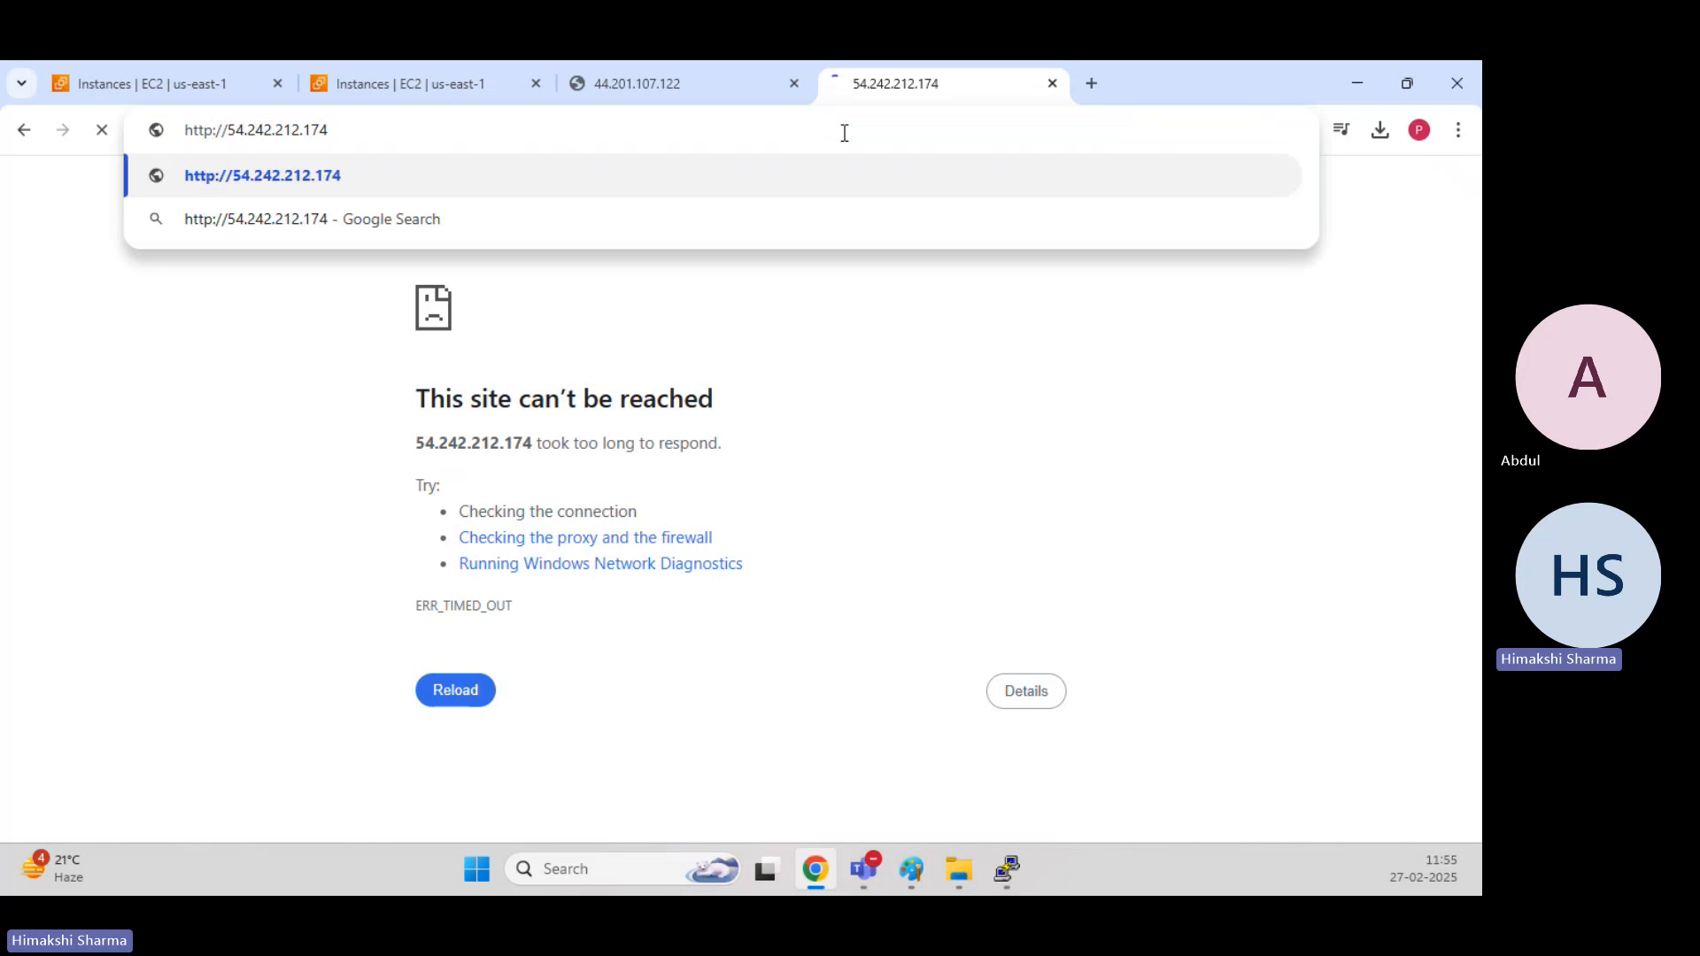
pyautogui.press('Return')
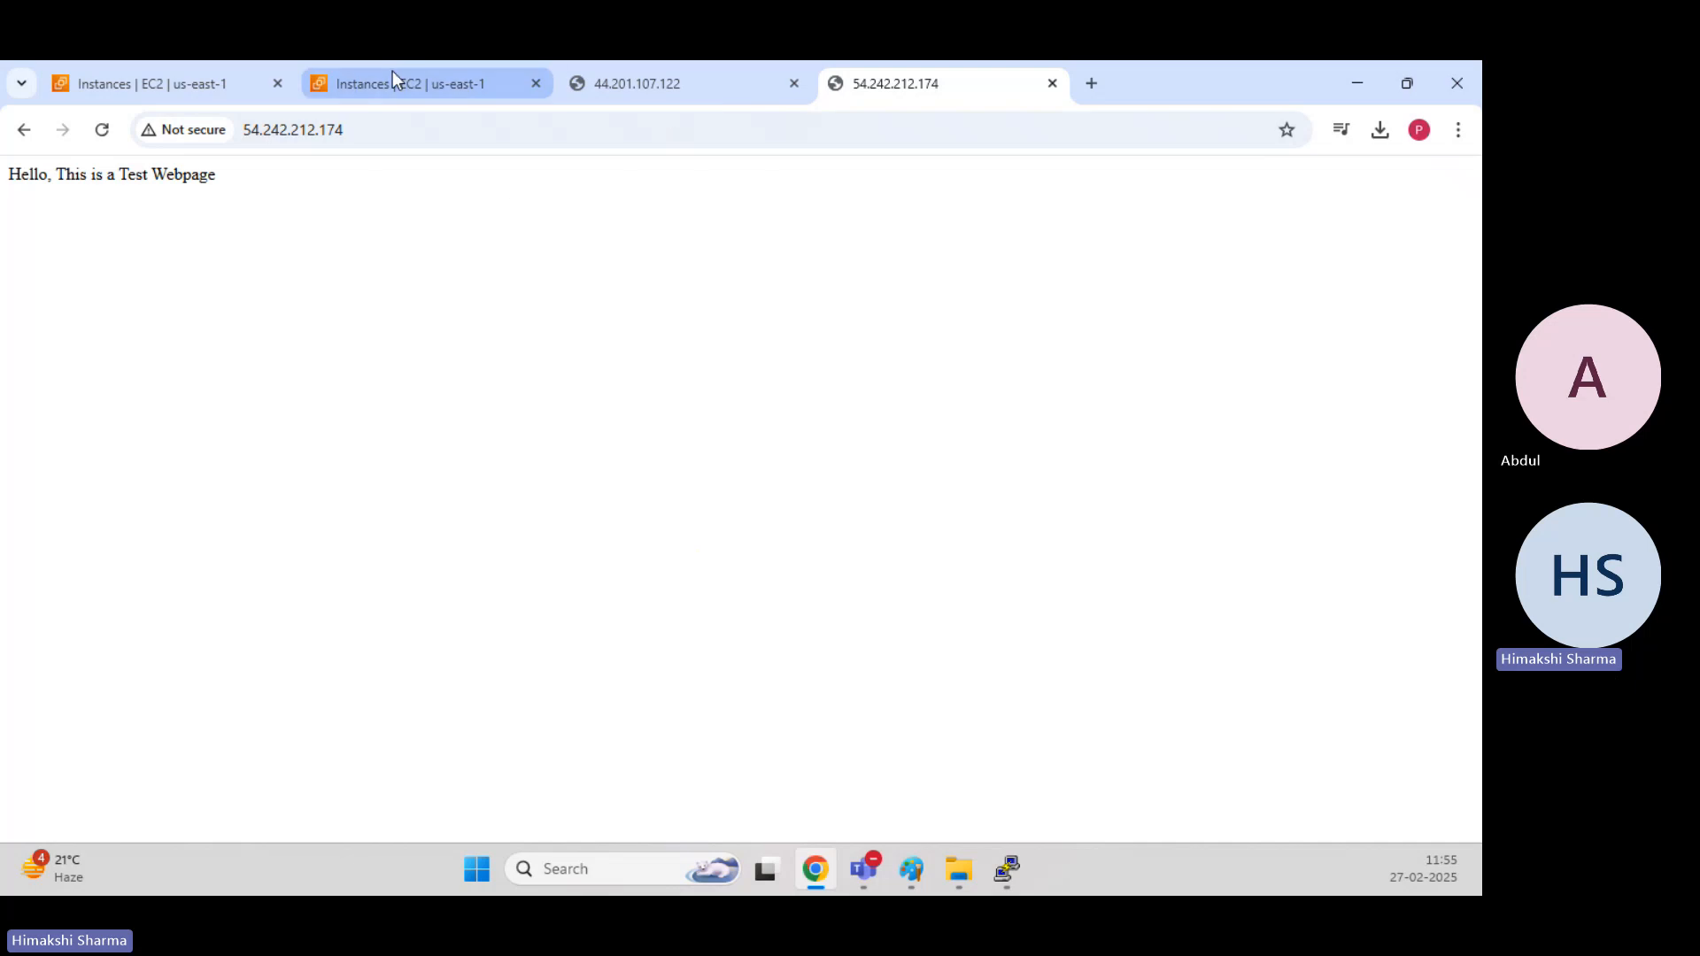
# Copy the original running Webserver instance's public IPv4 address, and bring up the Key-Pair folder.
pyautogui.click(209, 86)
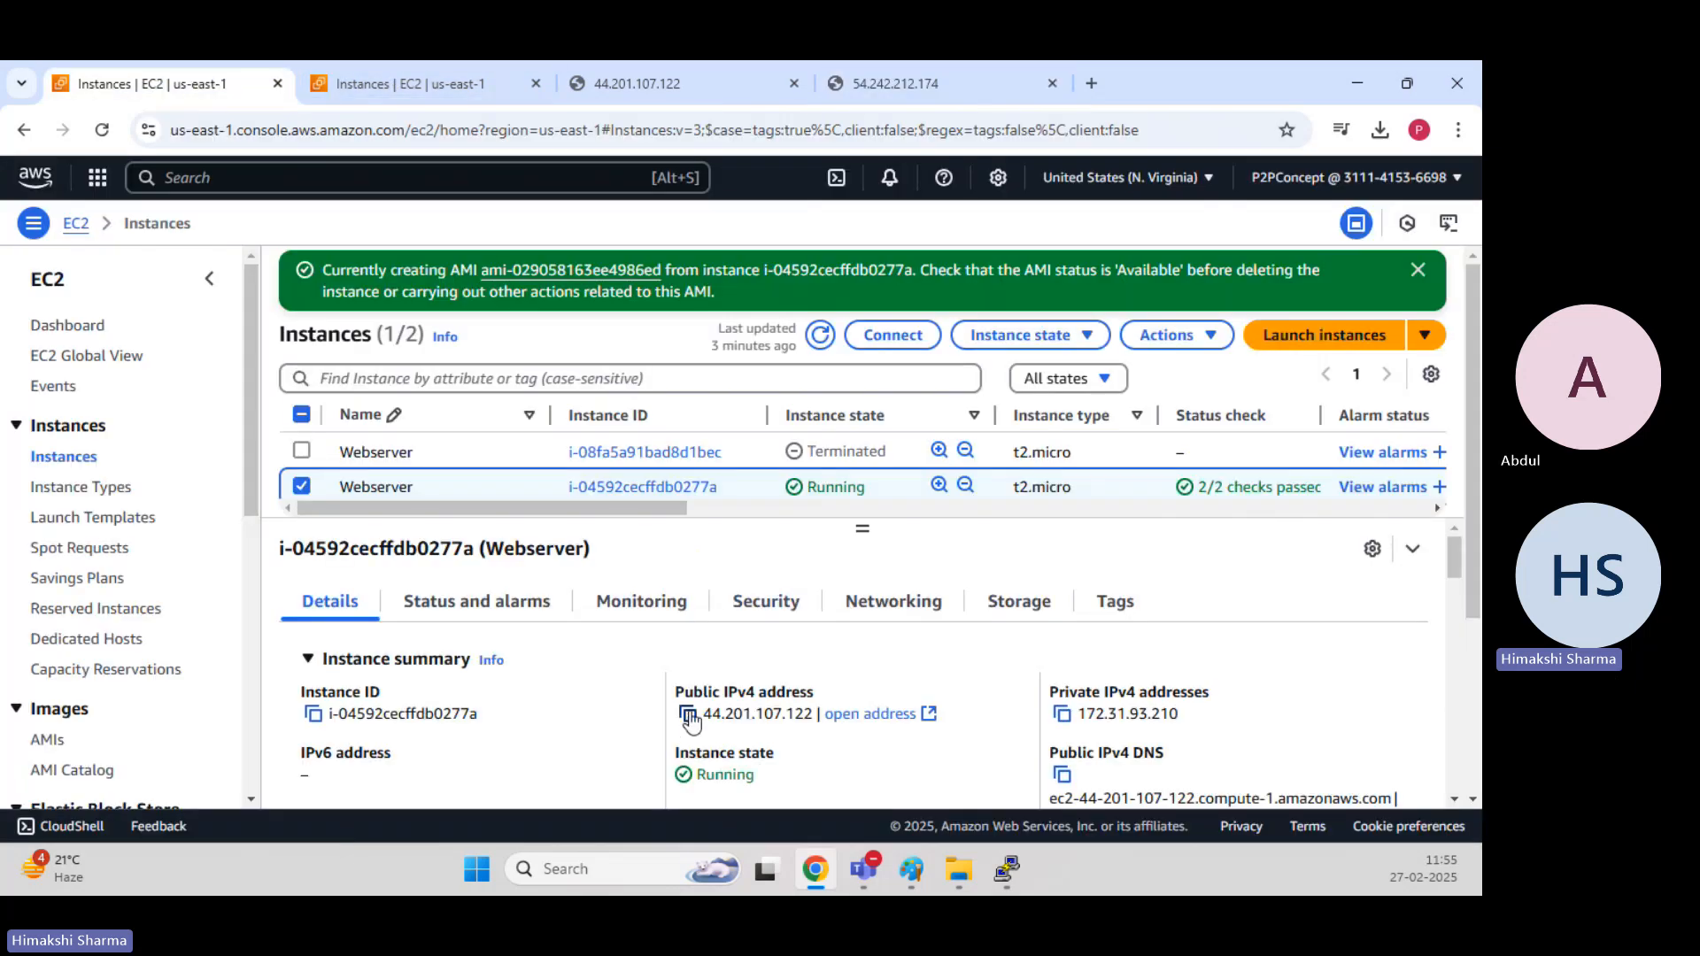
pyautogui.click(688, 715)
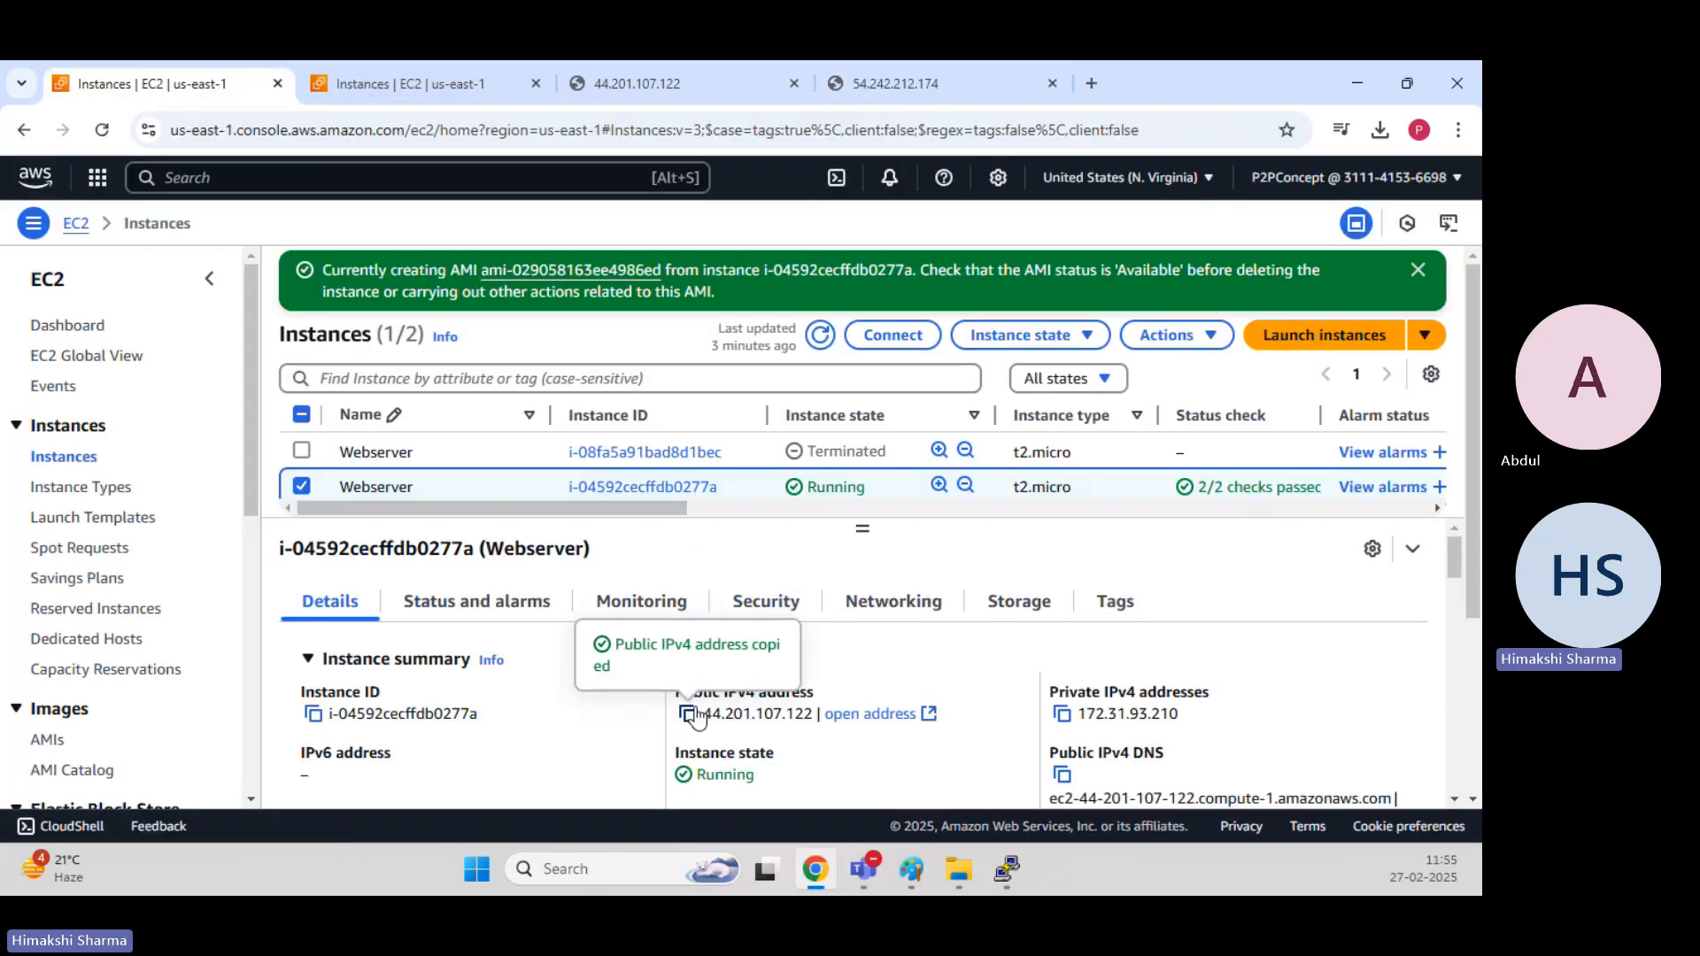
pyautogui.click(1356, 83)
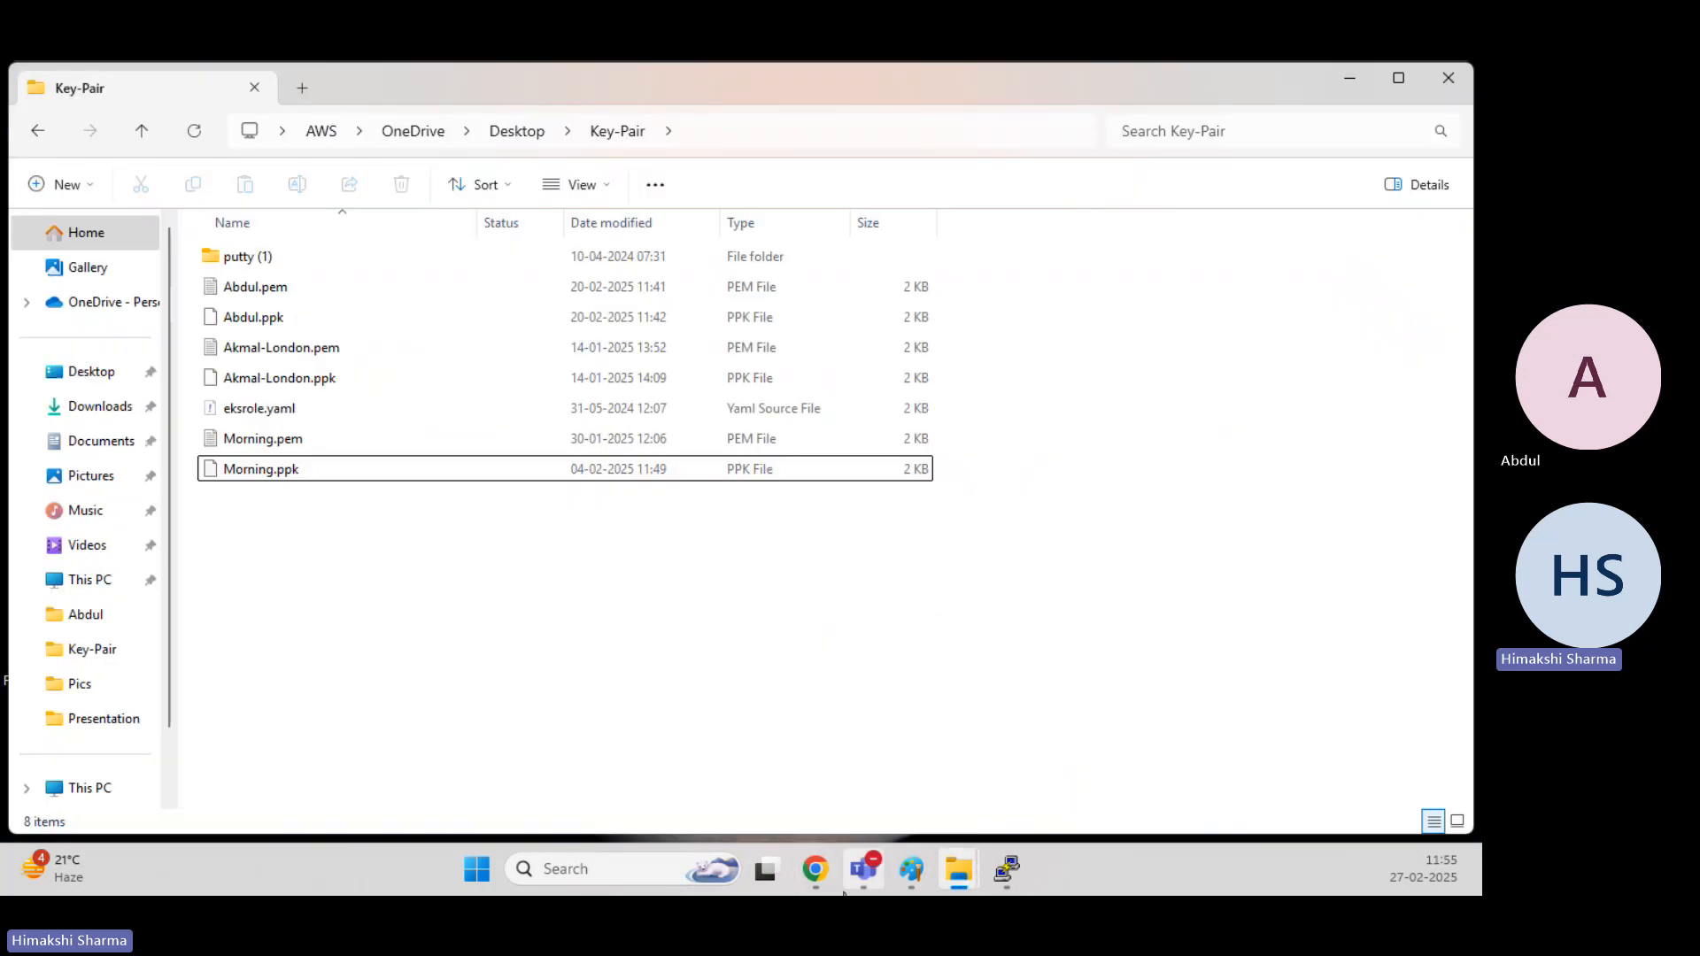
# Return to the EC2 console and check which key pair was assigned at launch to the original Webserver instance.
pyautogui.moveTo(815, 869)
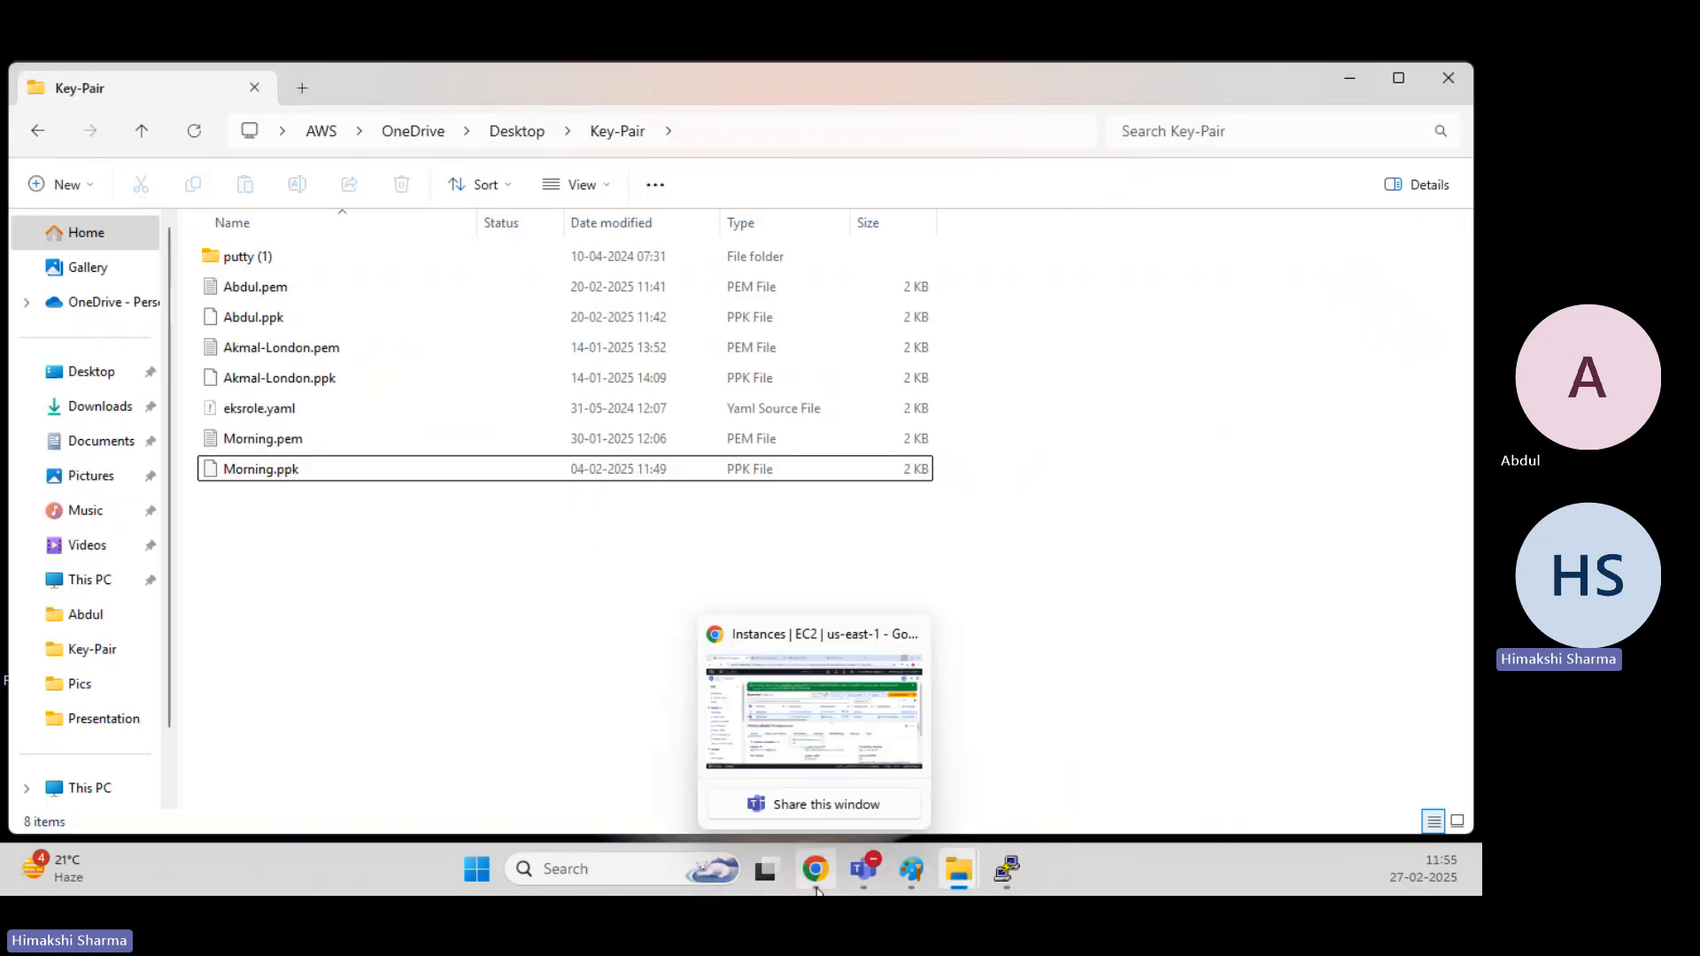
pyautogui.click(809, 724)
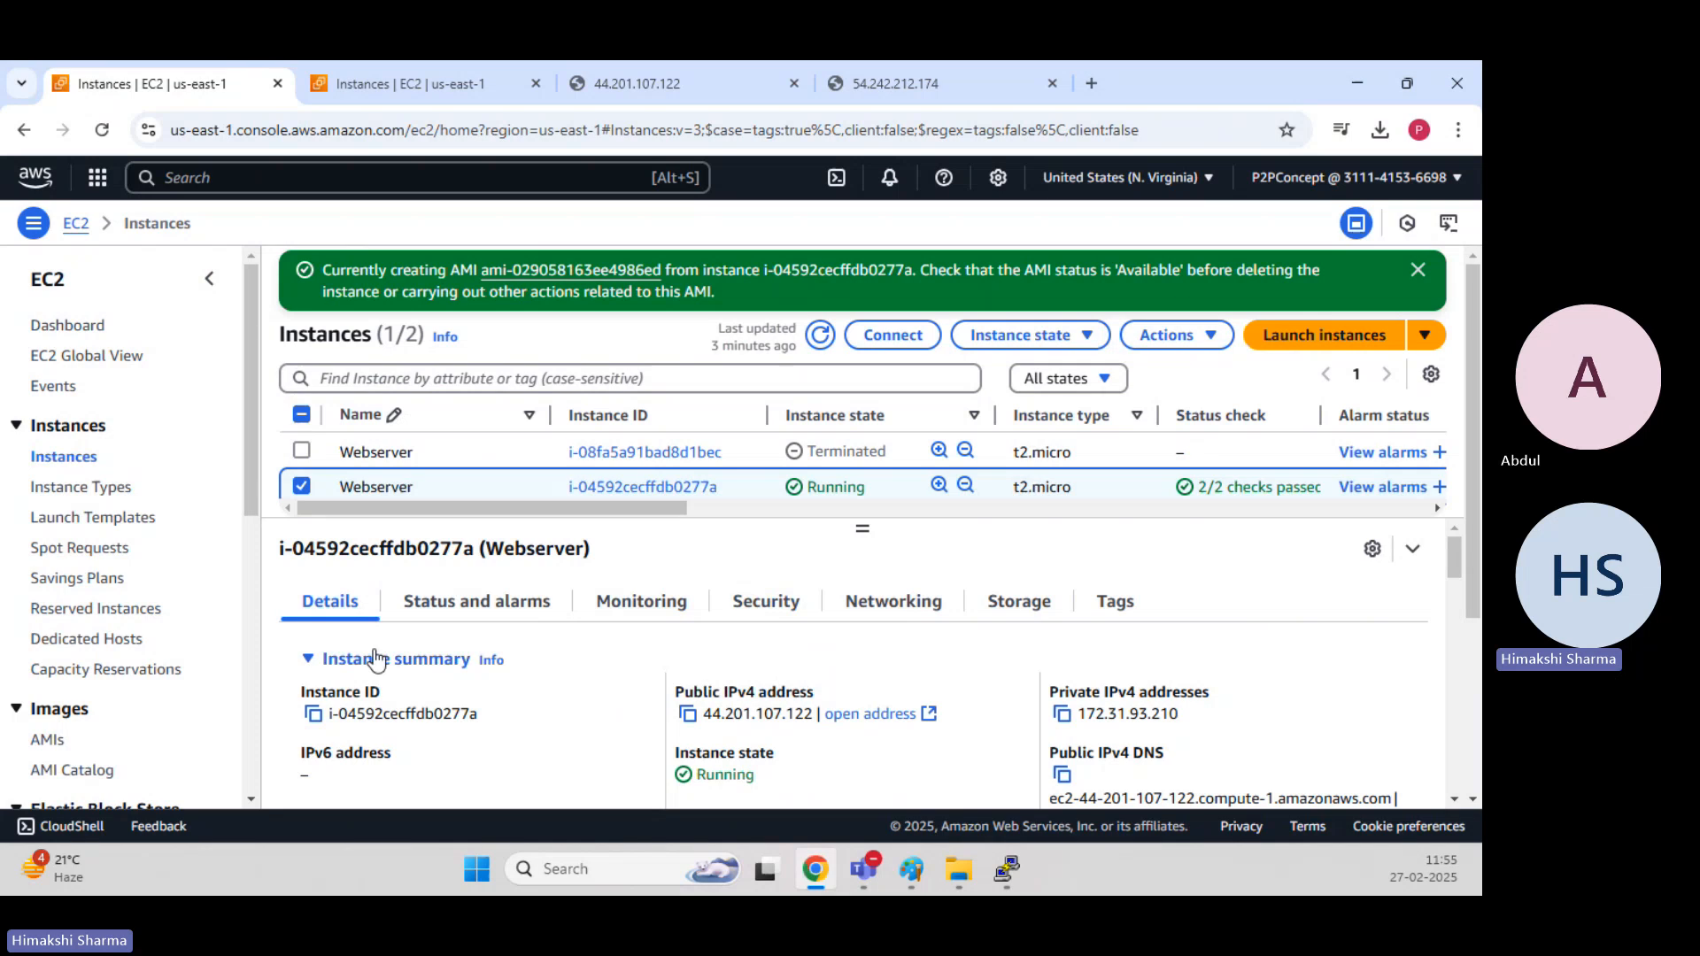
pyautogui.scroll(-10, 375, 655)
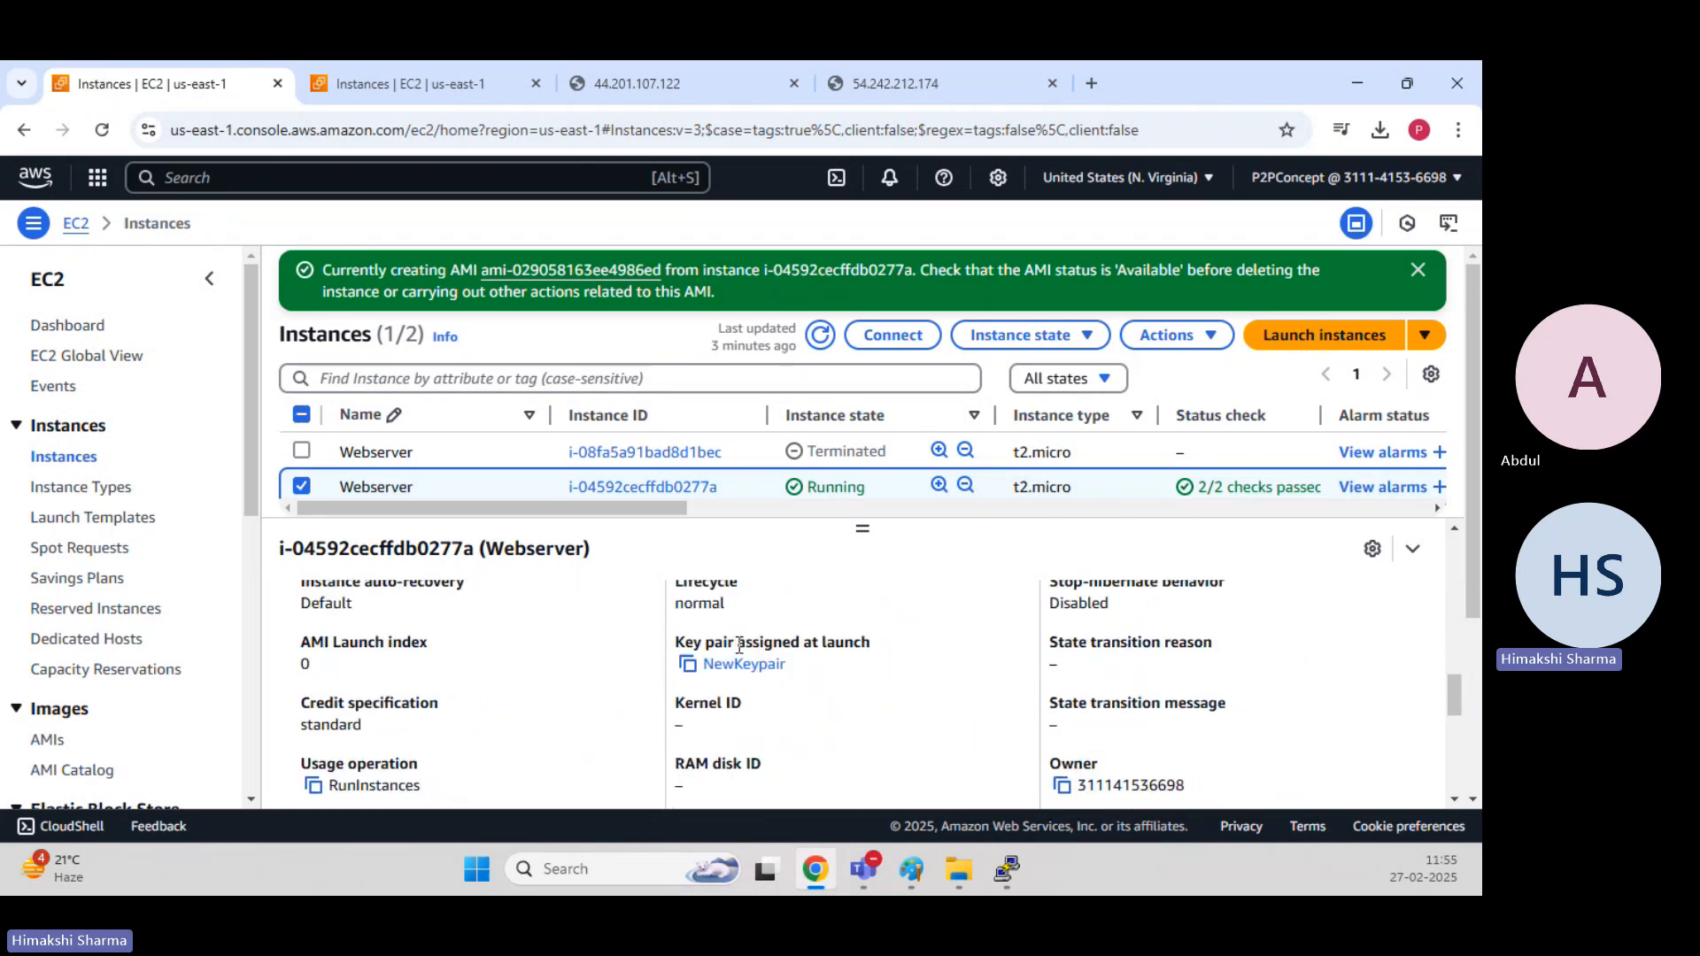
pyautogui.moveTo(738, 645); pyautogui.dragTo(888, 653)
pyautogui.click(884, 671)
# Run PUTTY.EXE from the putty (1) folder, and set the host name to 44.201.107.122.
pyautogui.click(1359, 84)
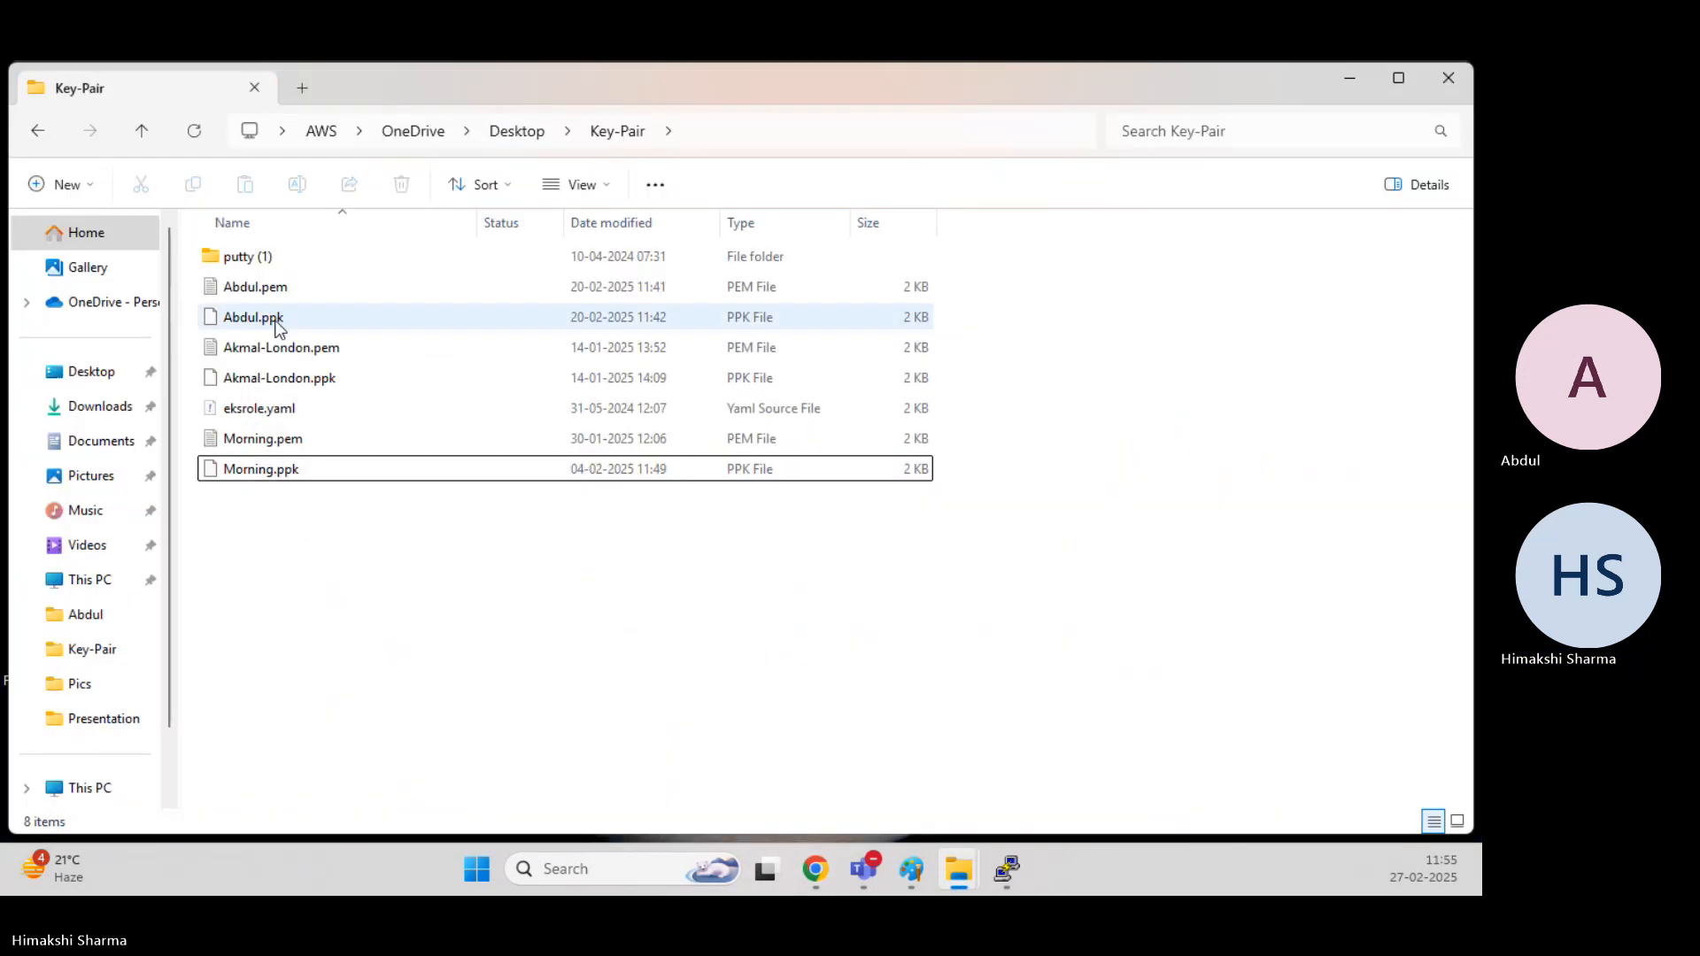
pyautogui.doubleClick(267, 263)
pyautogui.doubleClick(342, 405)
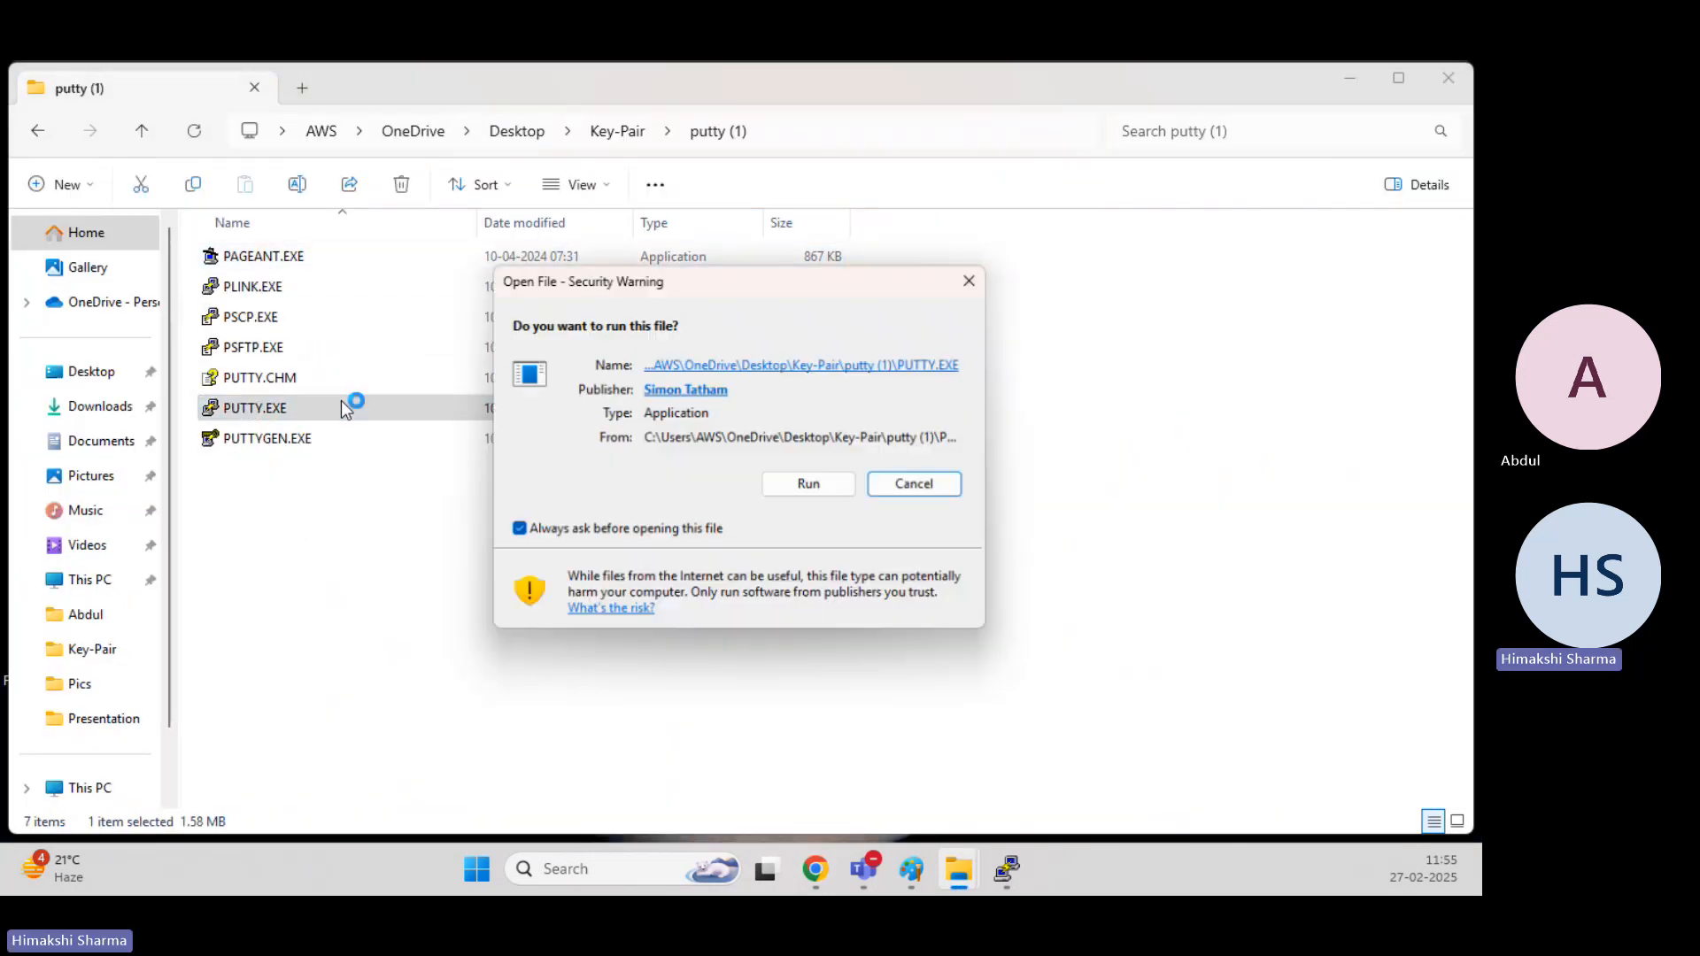
pyautogui.click(801, 486)
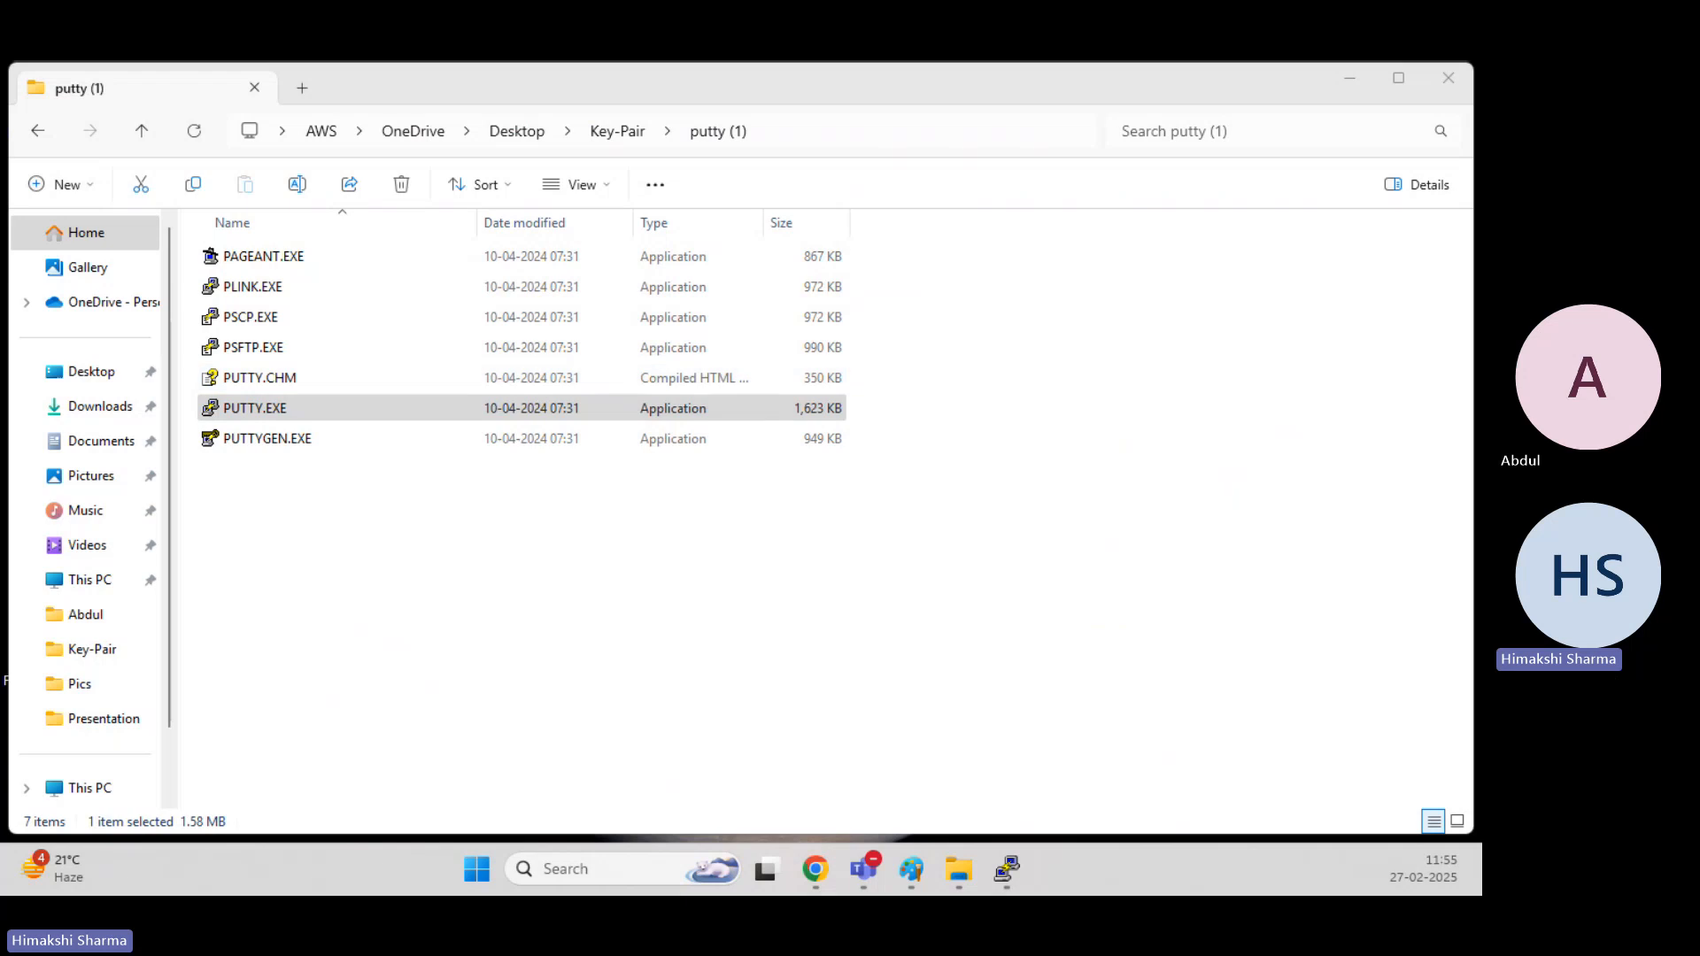
pyautogui.hotkey('ctrl', 'v')
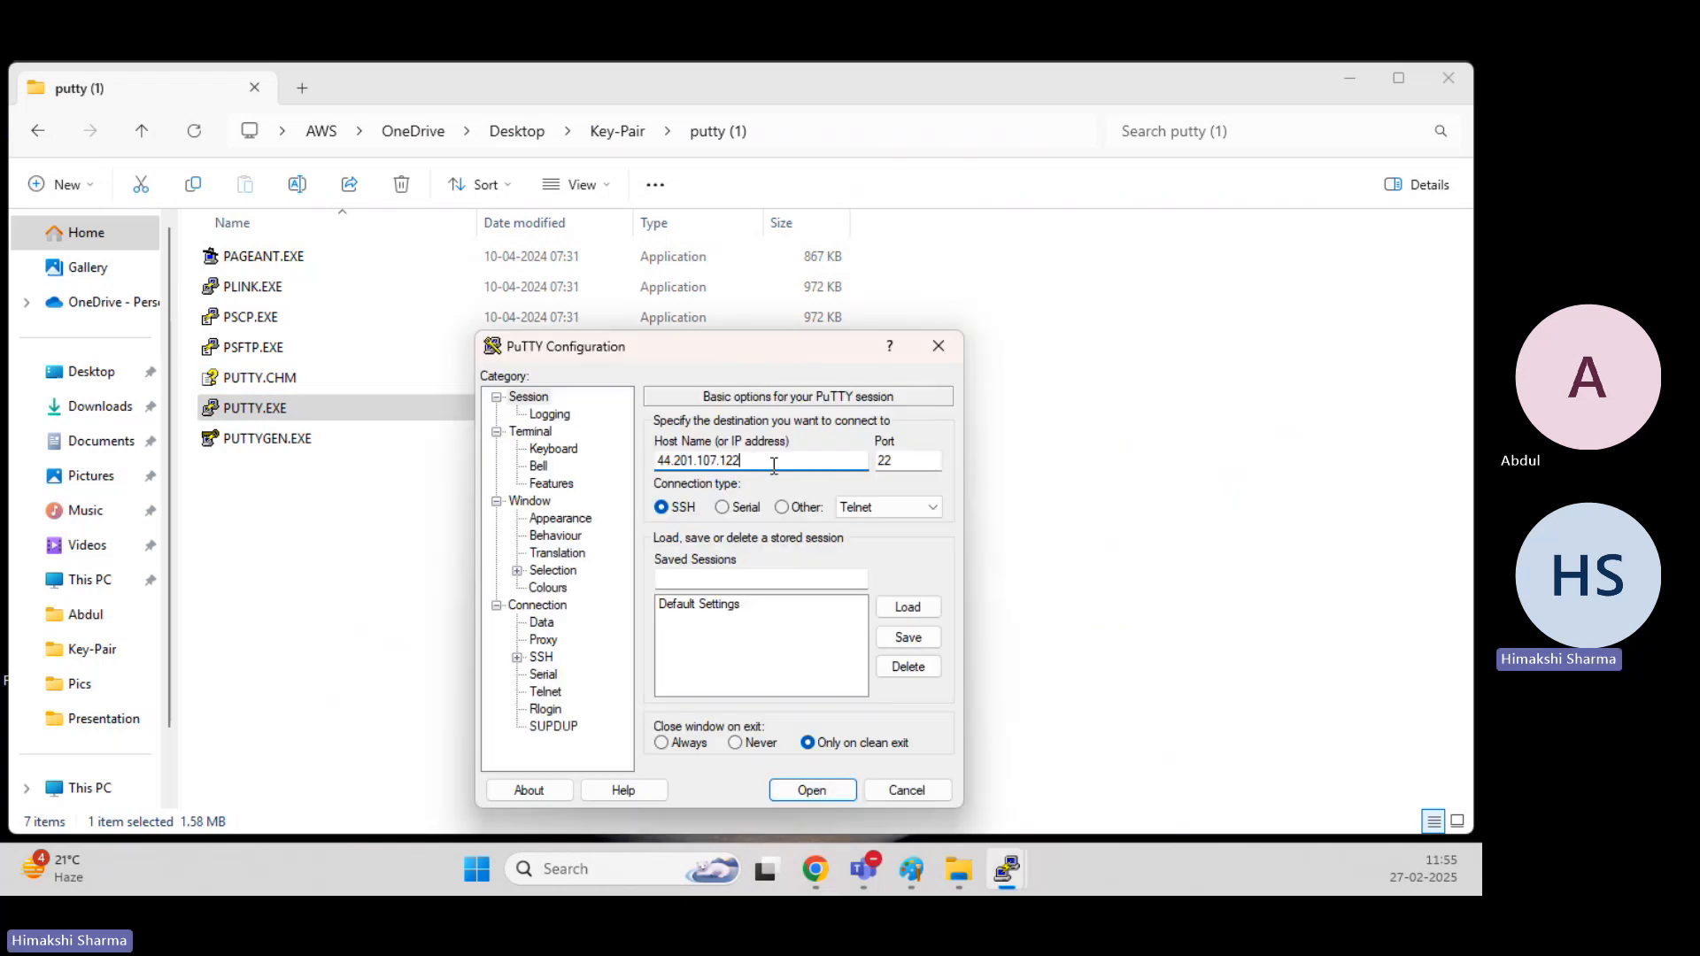
# Set the first .ppk file in the Key-Pair folder as the SSH private key and open the connection to 44.201.107.122.
pyautogui.moveTo(774, 346); pyautogui.dragTo(811, 167)
pyautogui.click(553, 480)
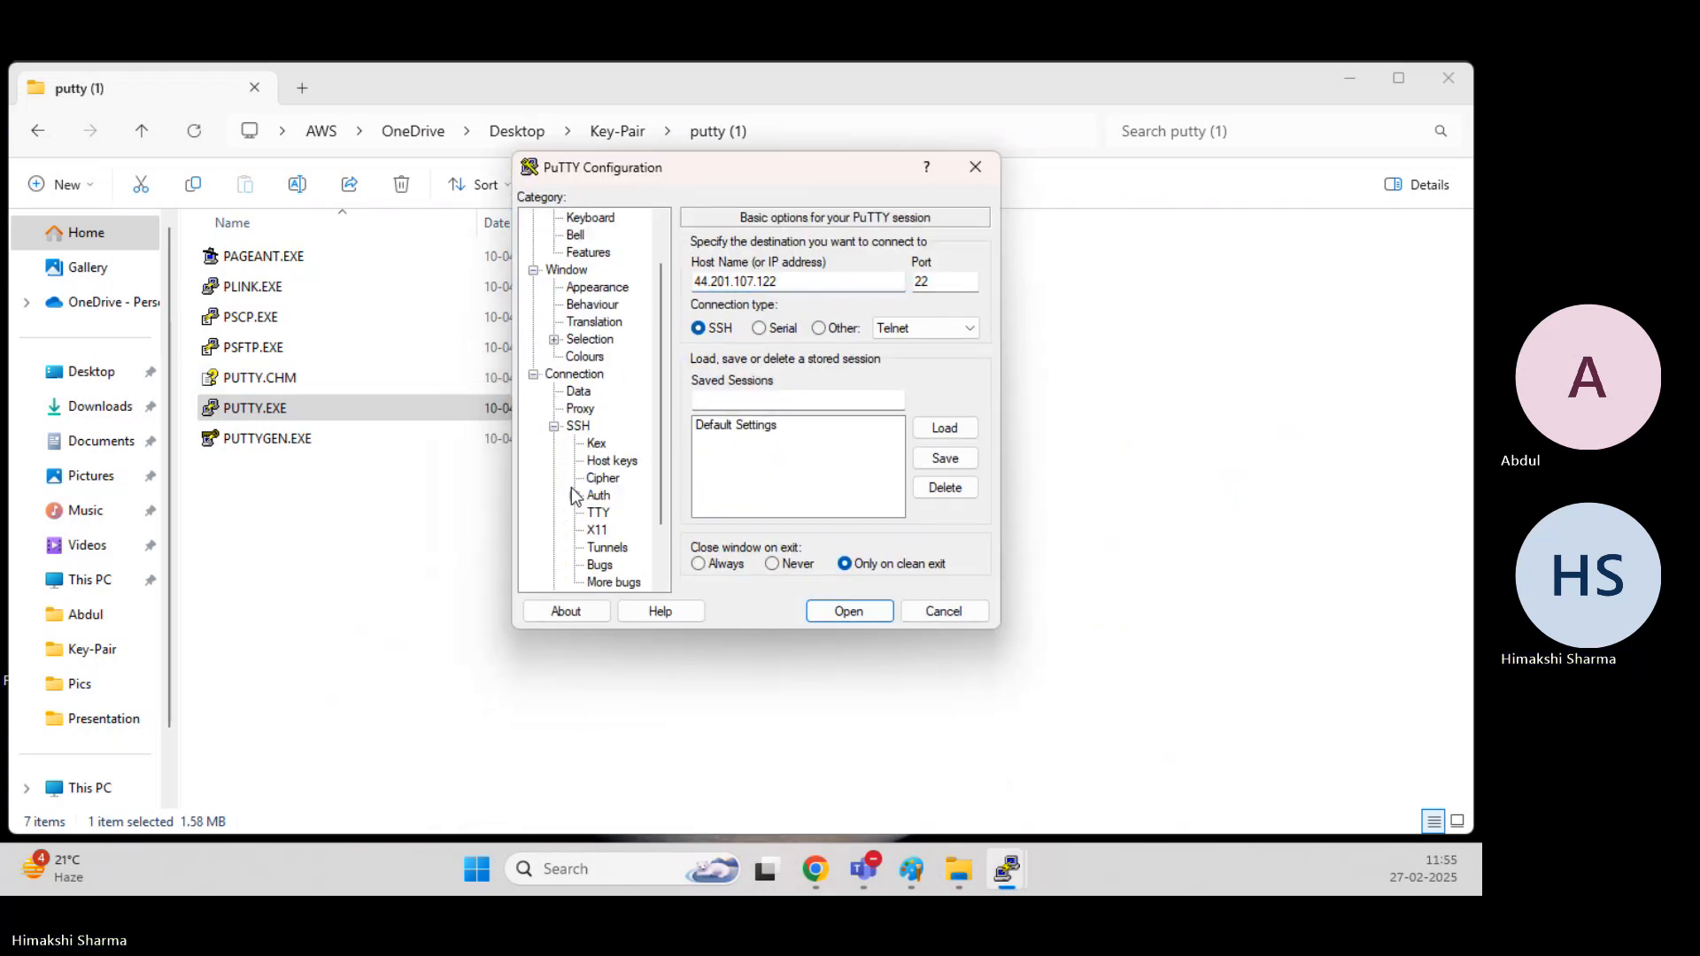
pyautogui.click(622, 520)
pyautogui.click(938, 281)
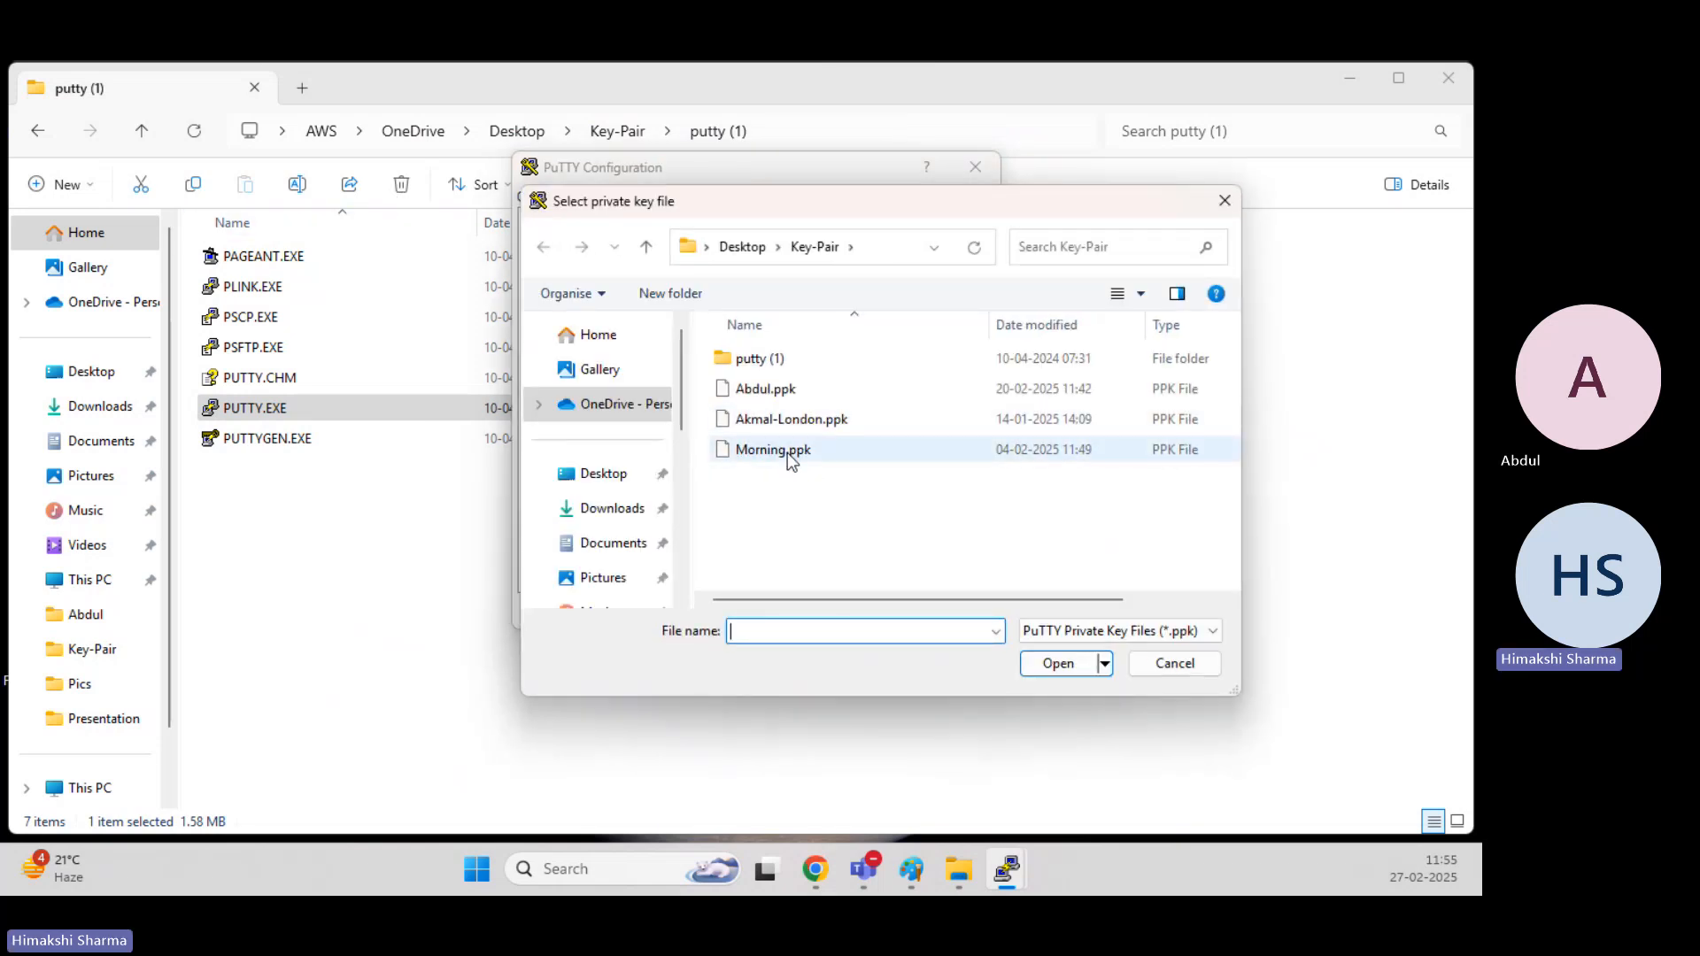
pyautogui.doubleClick(793, 392)
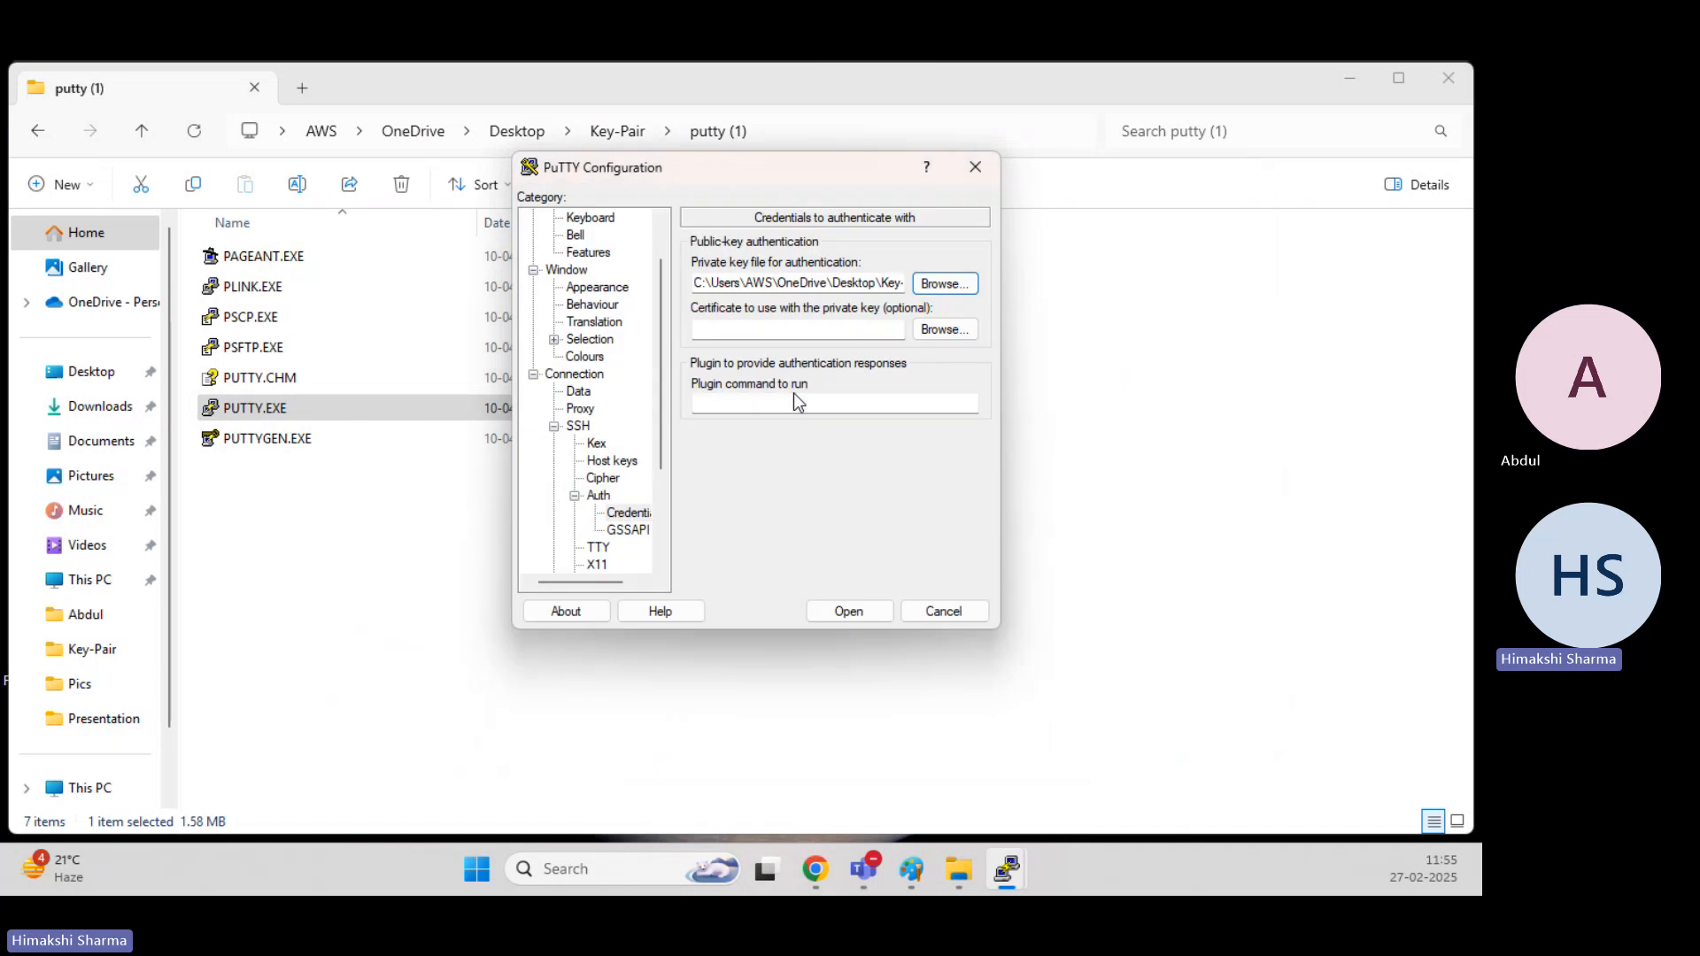
pyautogui.click(848, 611)
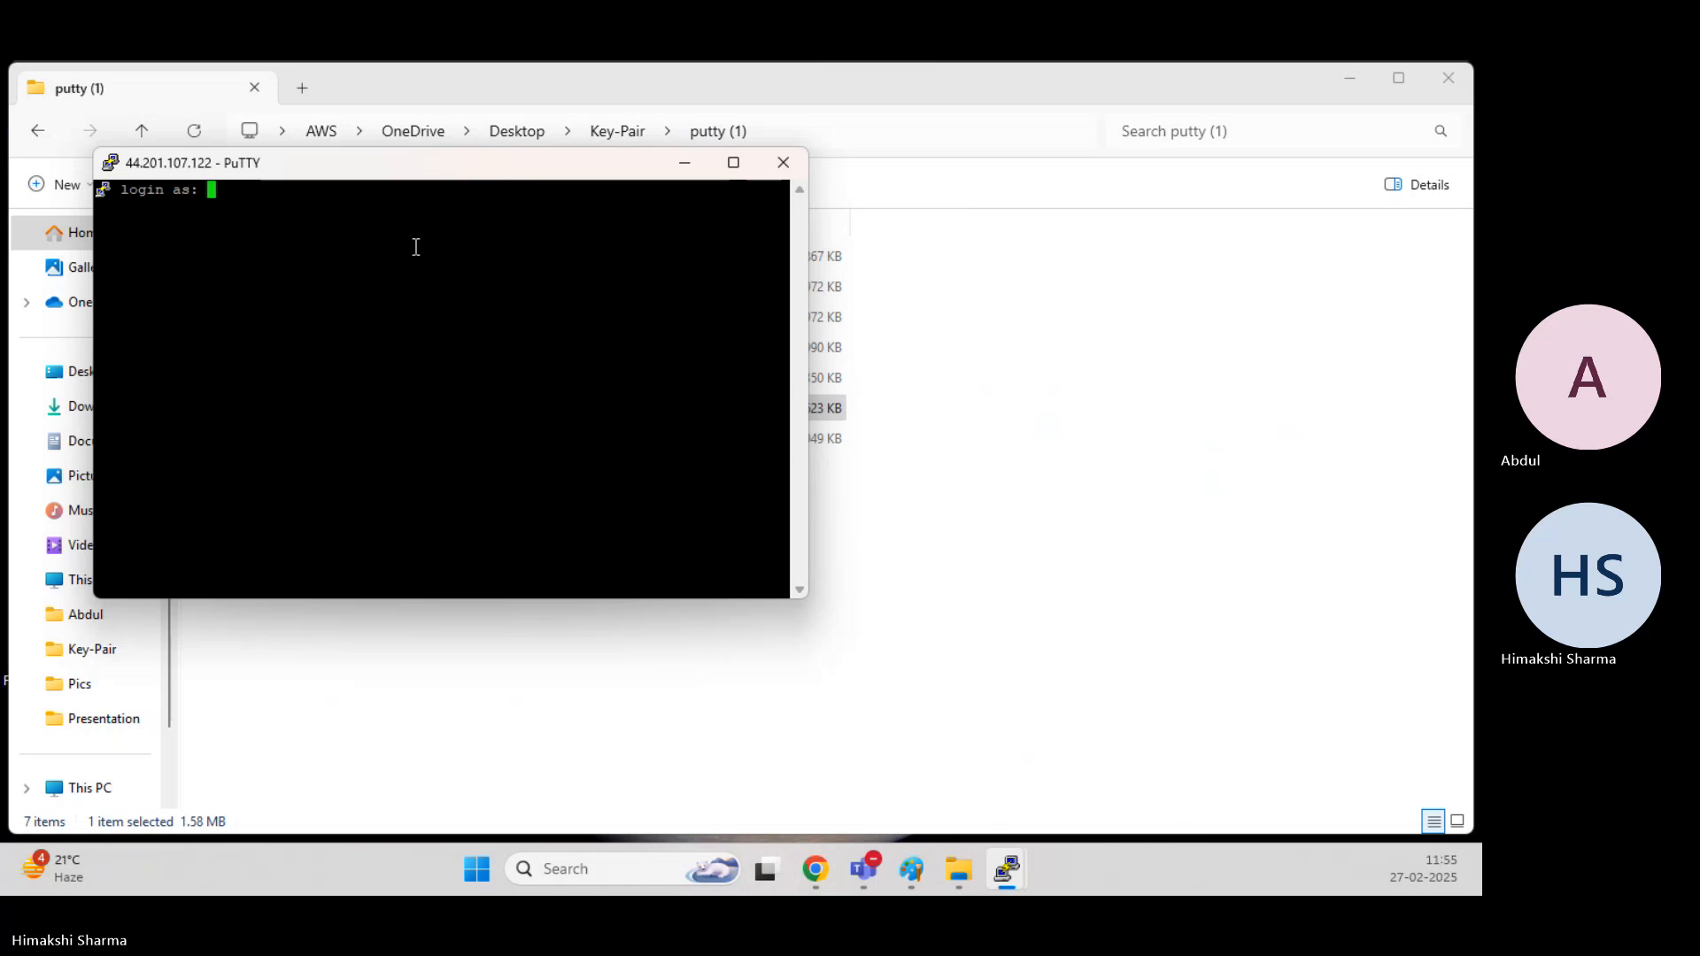
# Try to log in to 44.201.107.122 as ec2-user in a maximised terminal window, and close that session.
pyautogui.write('ec2-user')
pyautogui.press('Return')
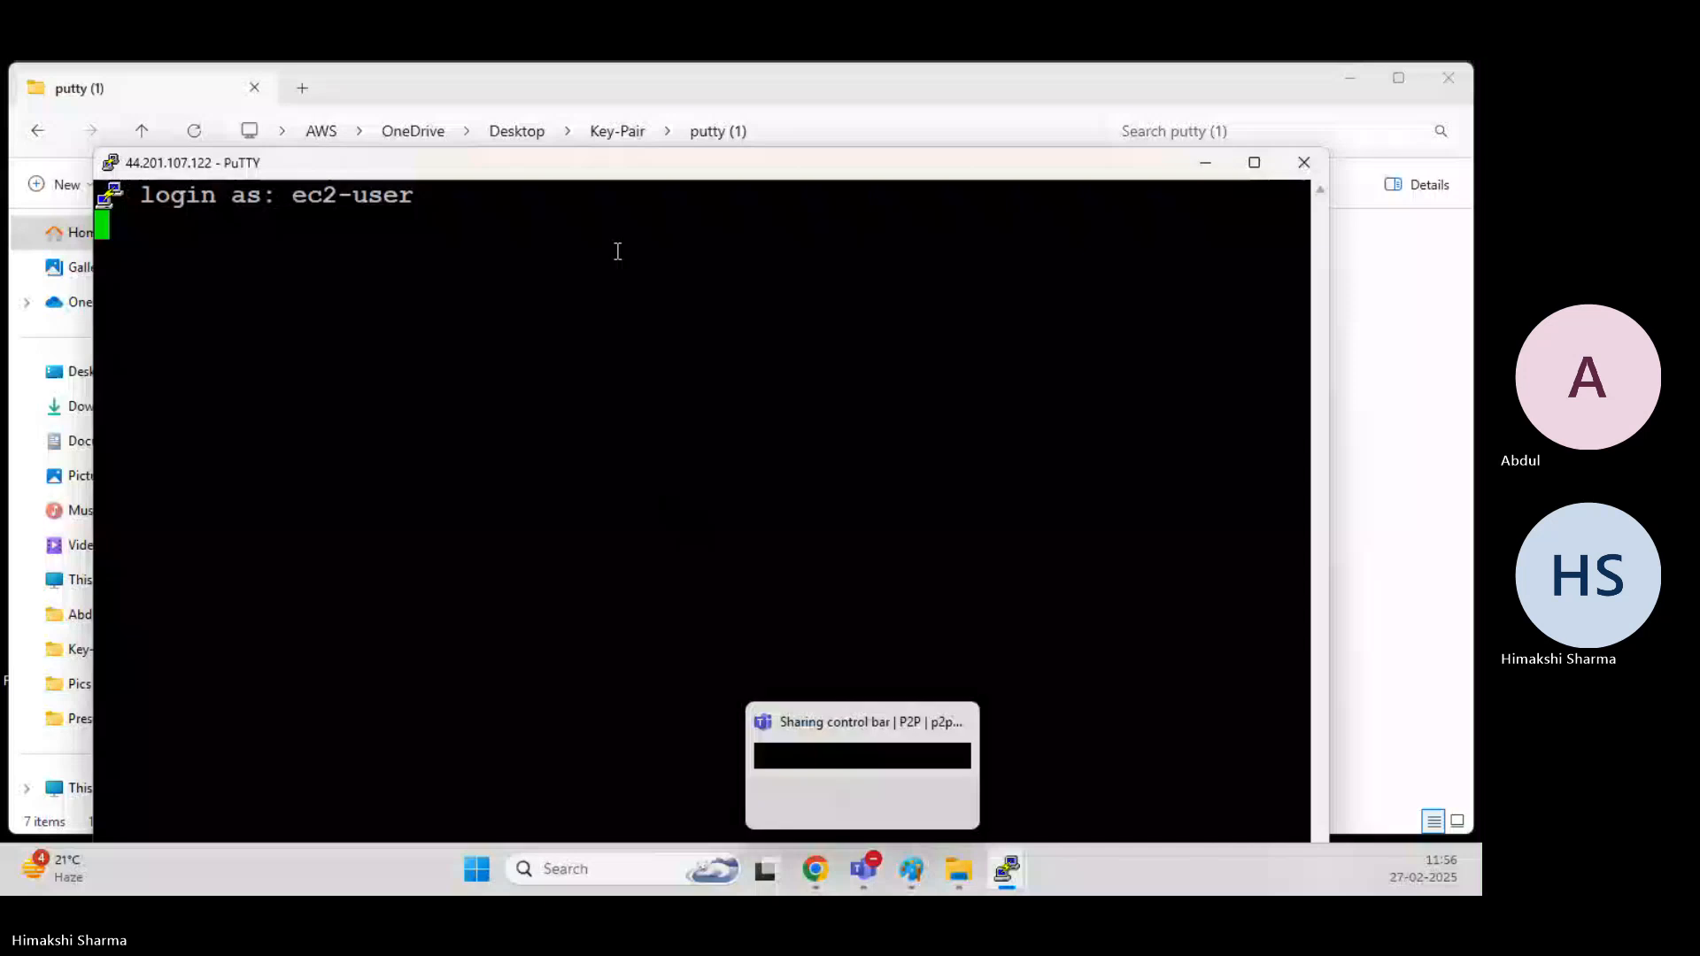
pyautogui.doubleClick(649, 166)
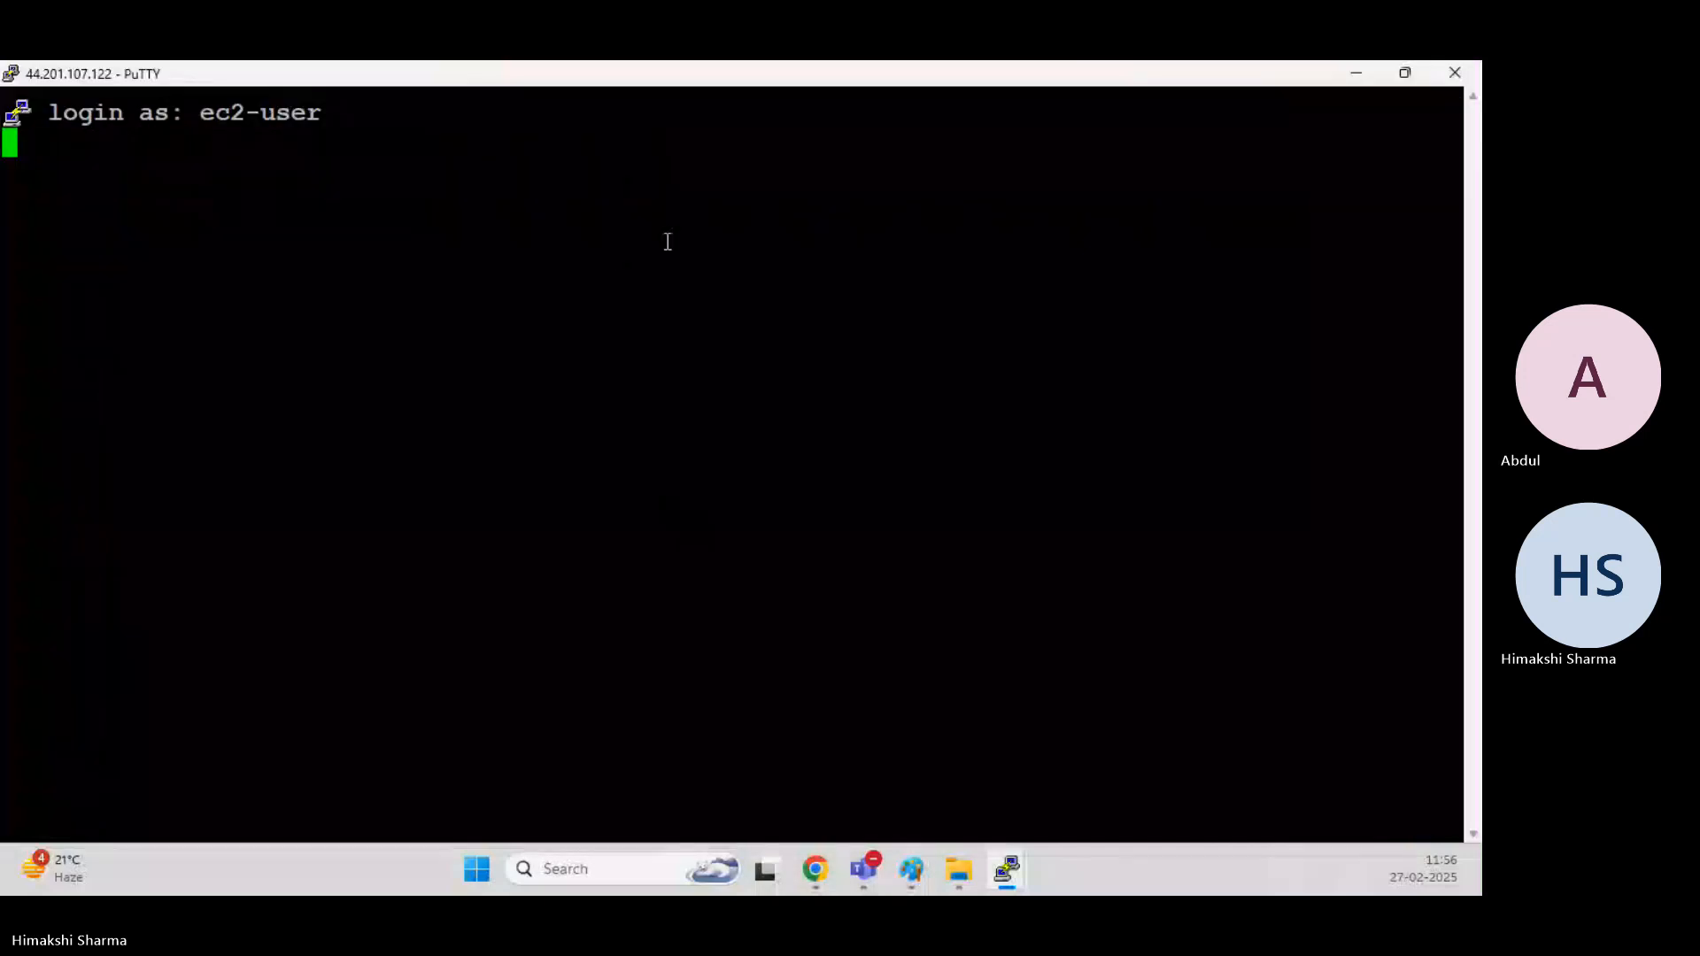
pyautogui.click(898, 535)
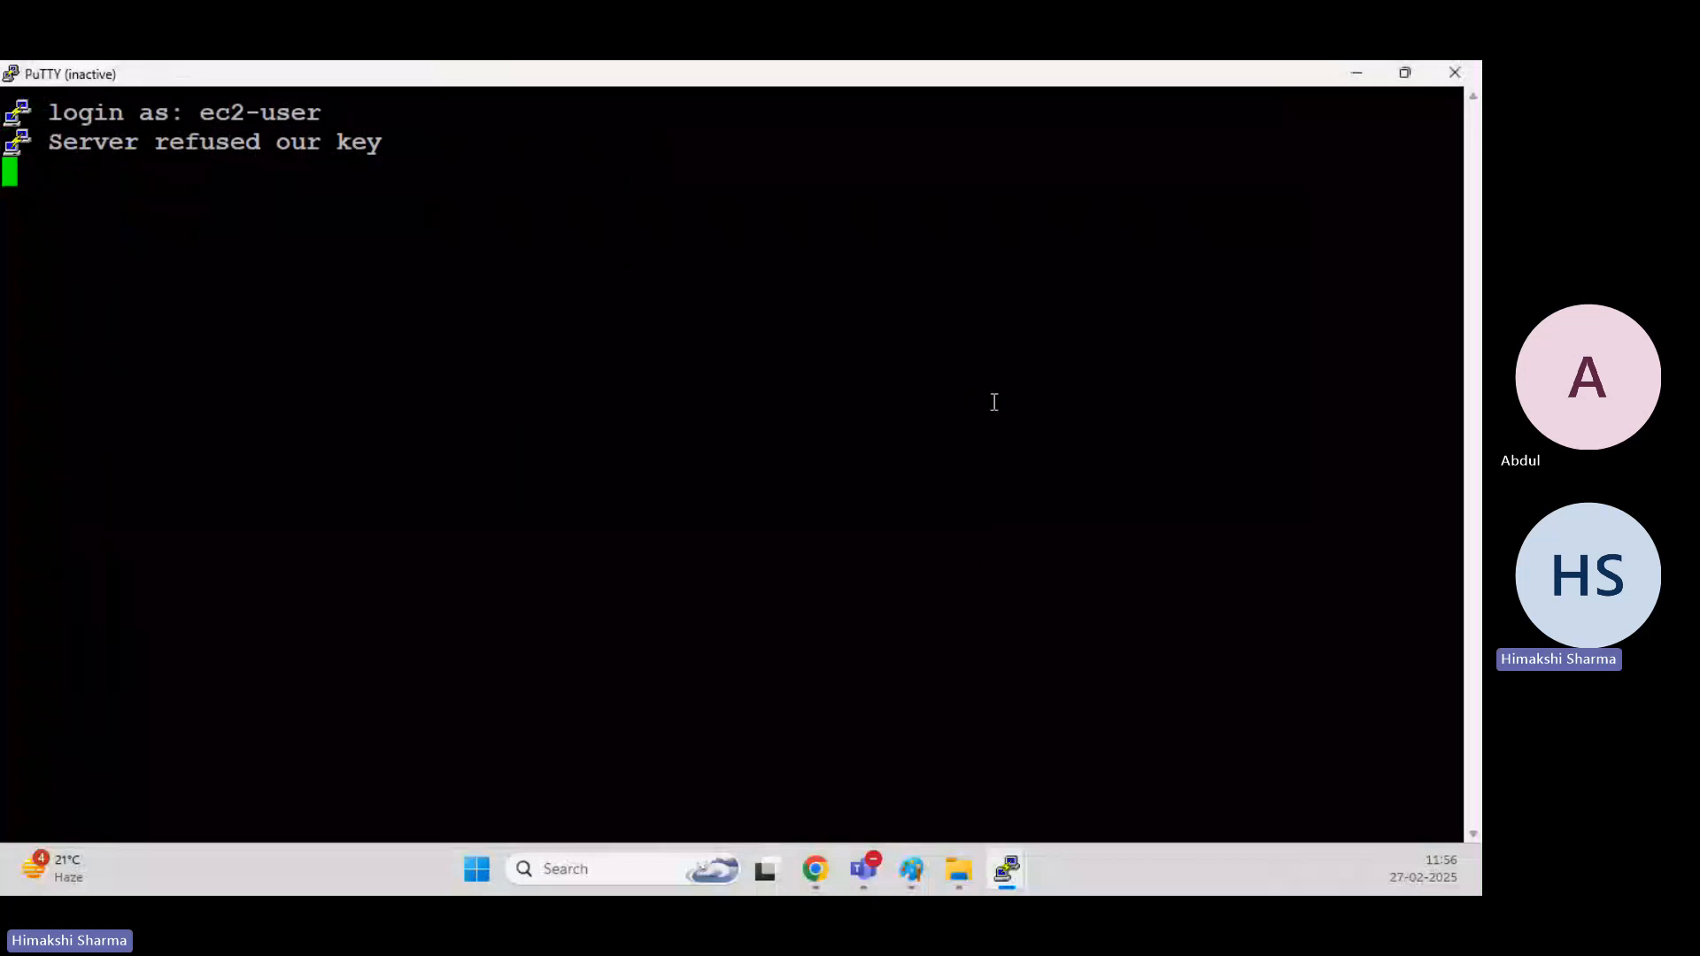
pyautogui.click(1465, 68)
# Return to the EC2 console, refresh the instances list, dismiss the AMI creation notice, and deselect the original Webserver instance.
pyautogui.moveTo(805, 851)
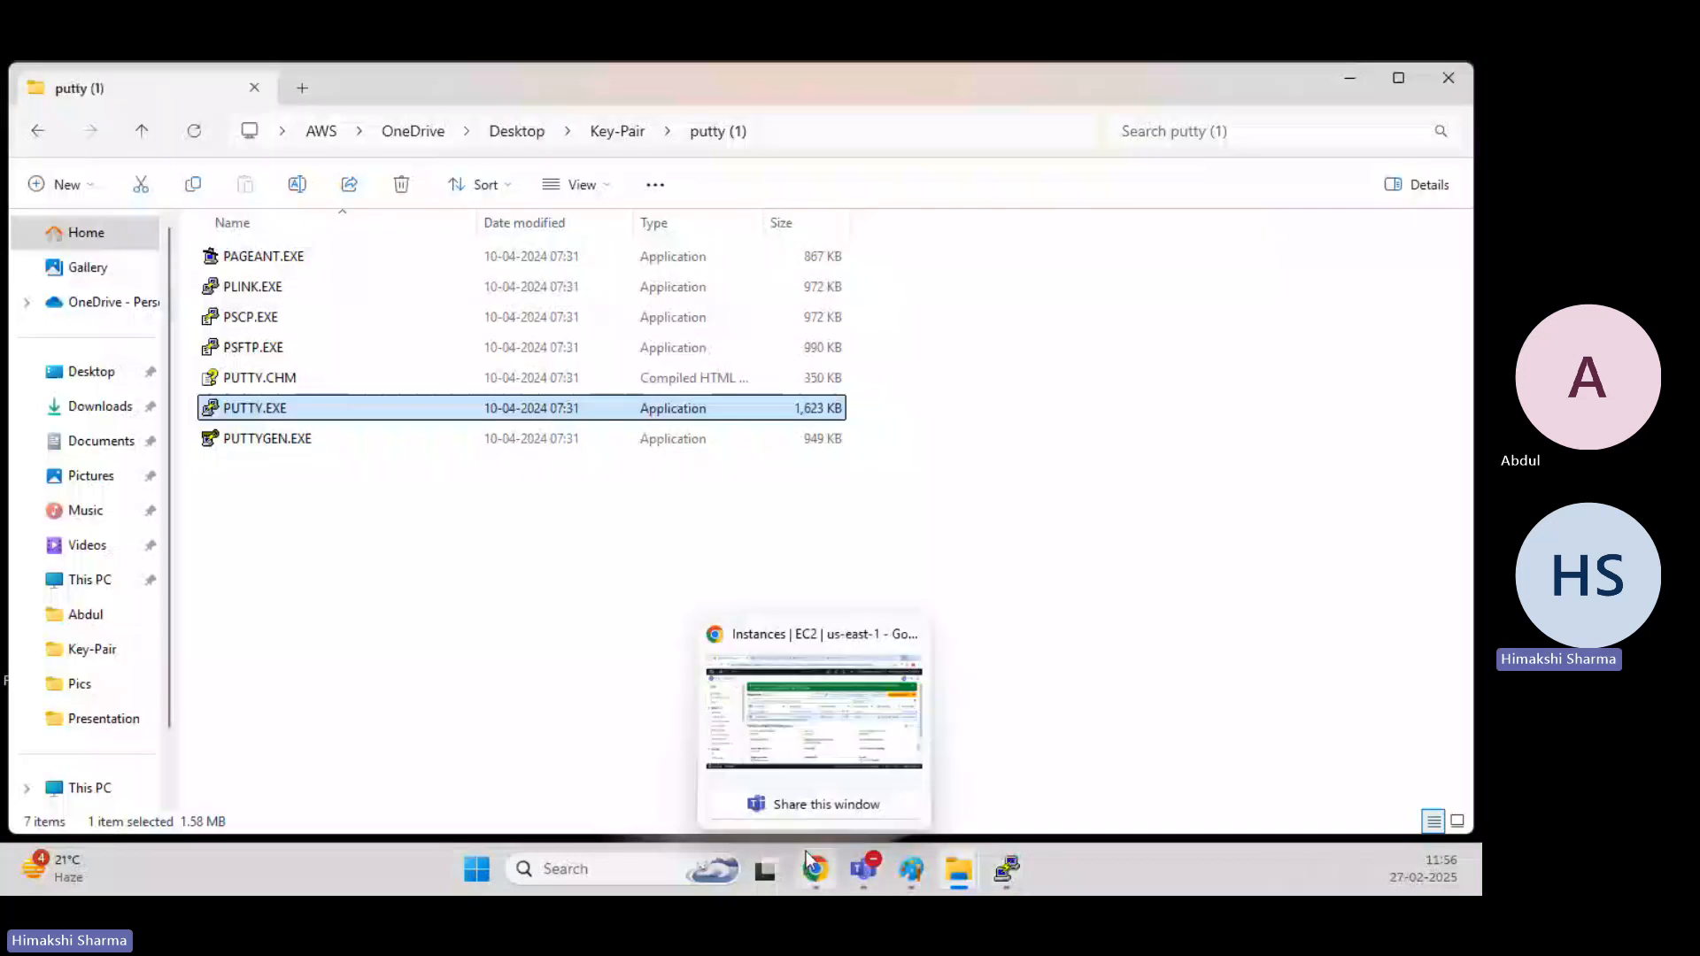
pyautogui.click(813, 868)
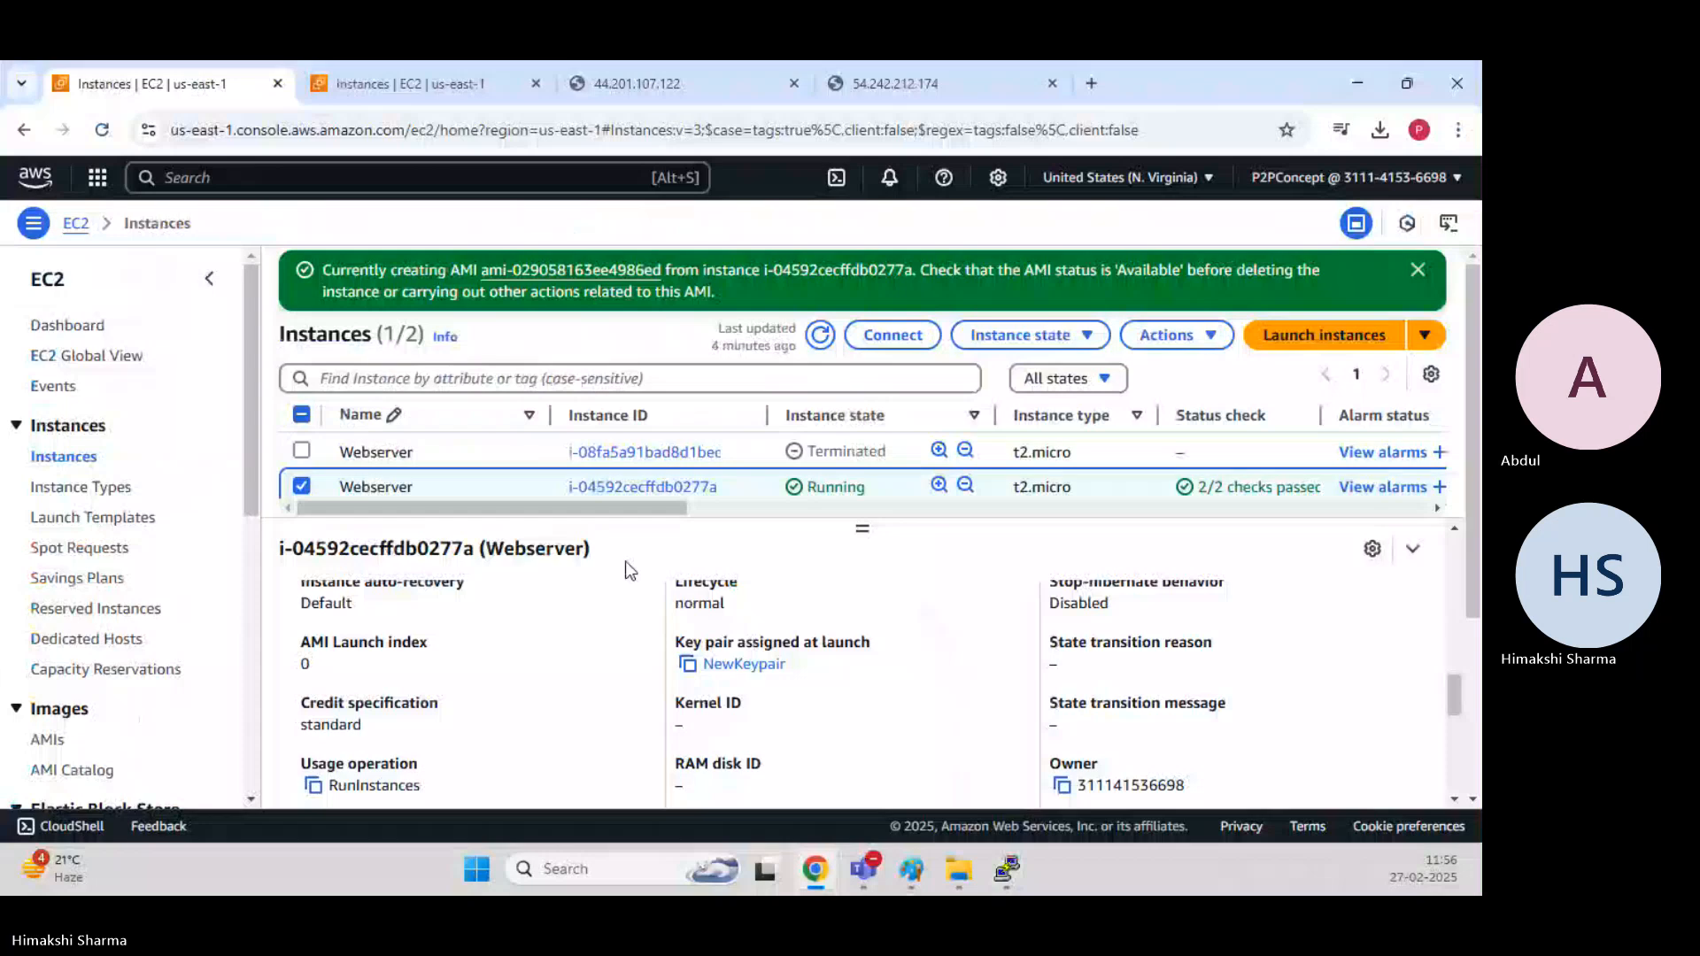
pyautogui.click(820, 334)
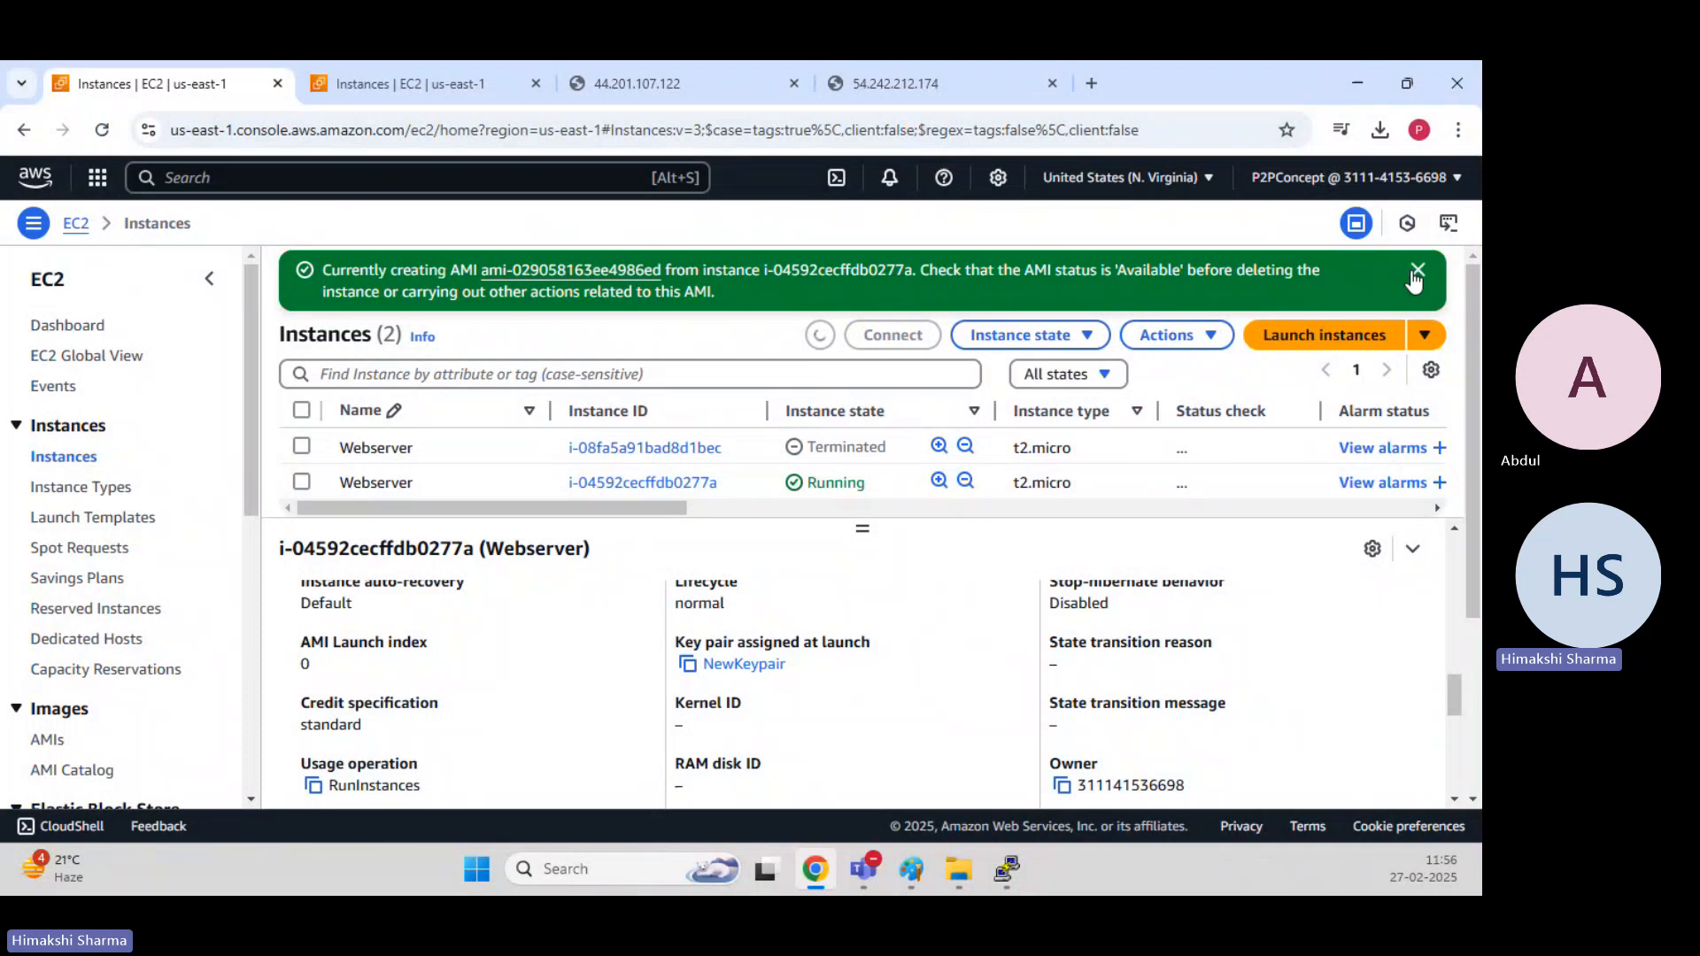
pyautogui.click(1415, 272)
pyautogui.click(1422, 272)
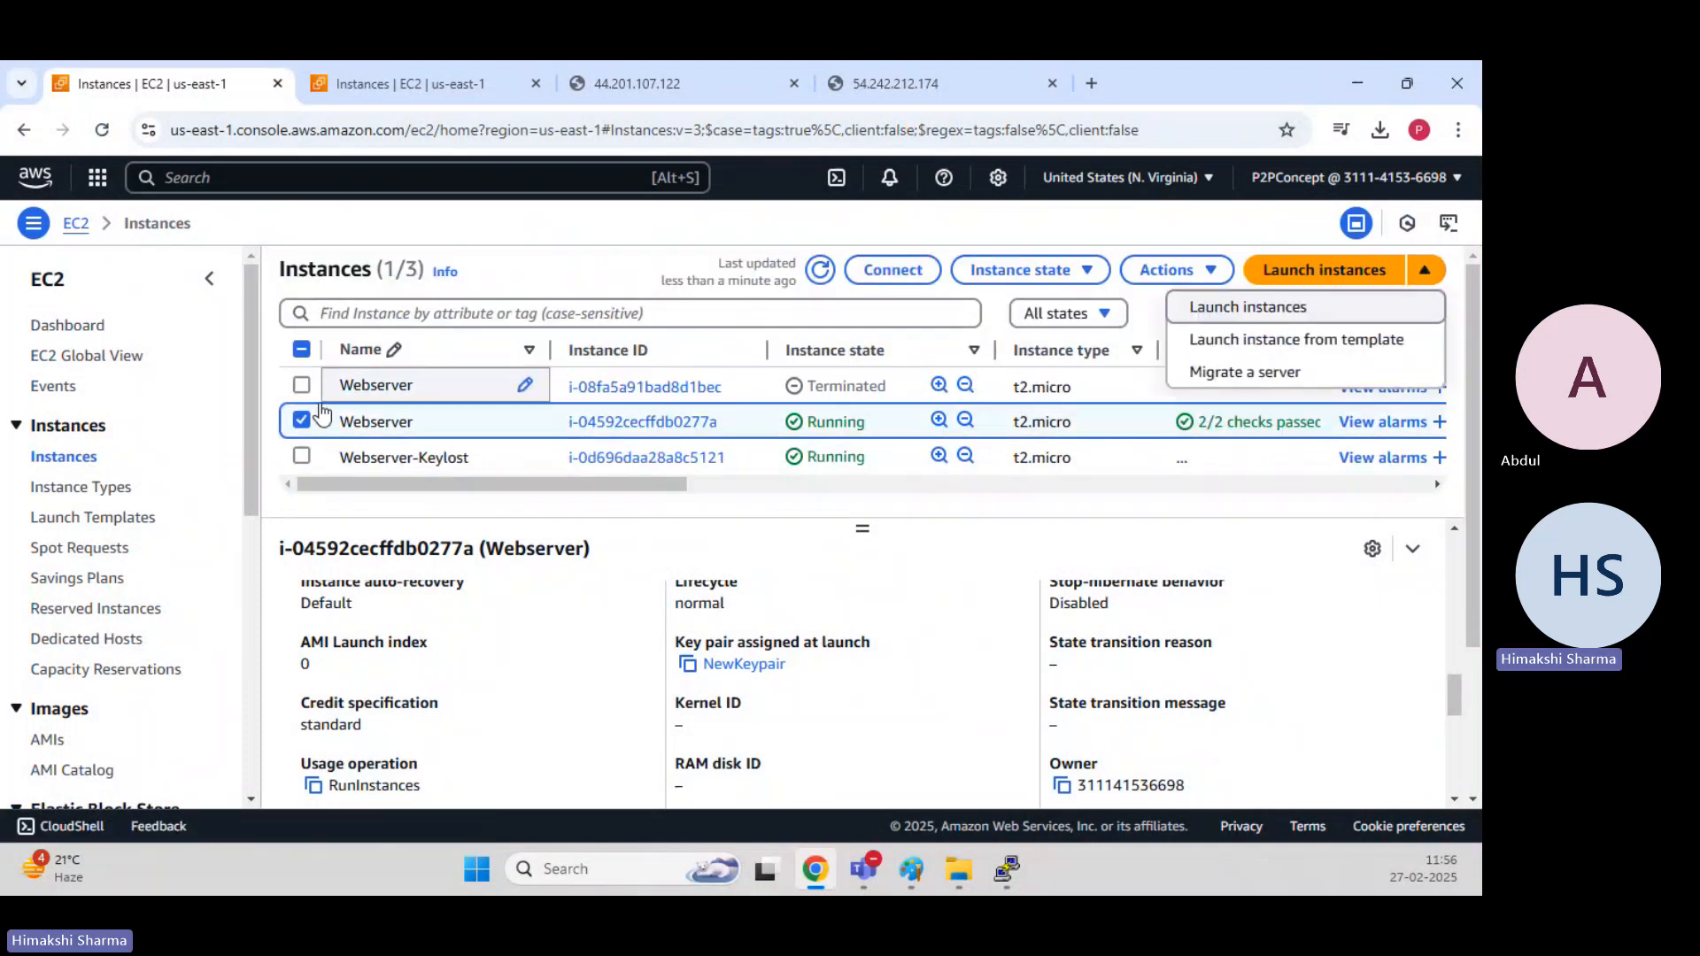
pyautogui.click(302, 420)
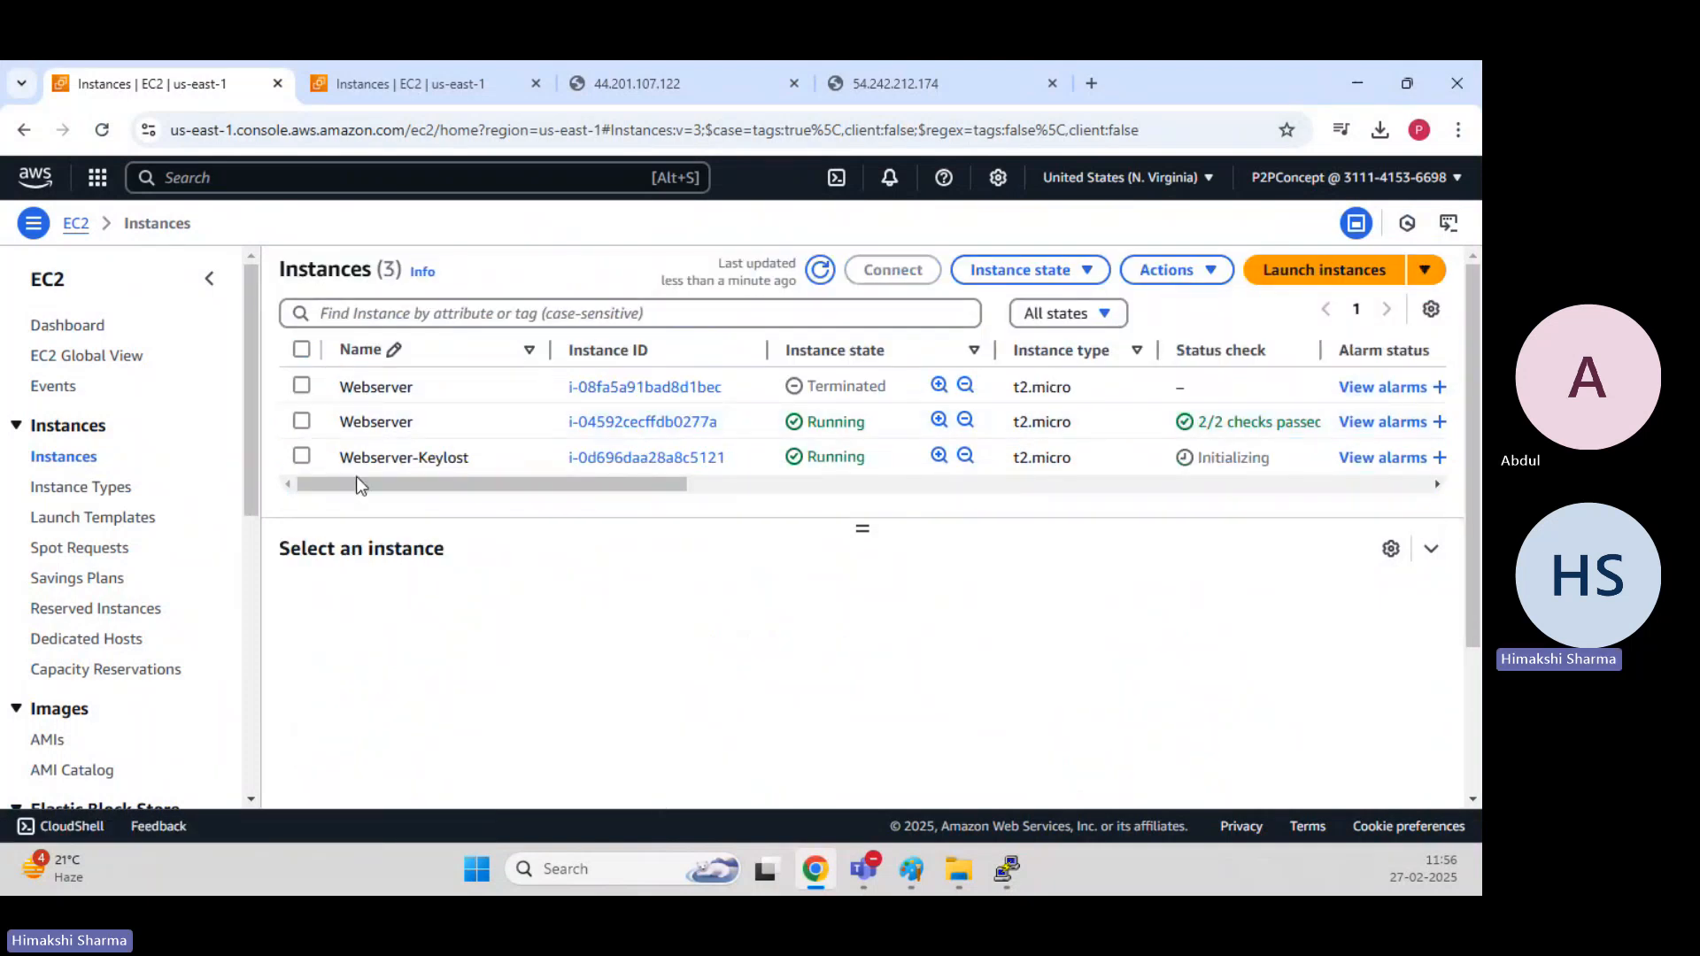
# Select the Webserver-Keylost instance, copy its public IPv4 address, and check which key pair was assigned at launch.
pyautogui.click(440, 465)
pyautogui.click(688, 715)
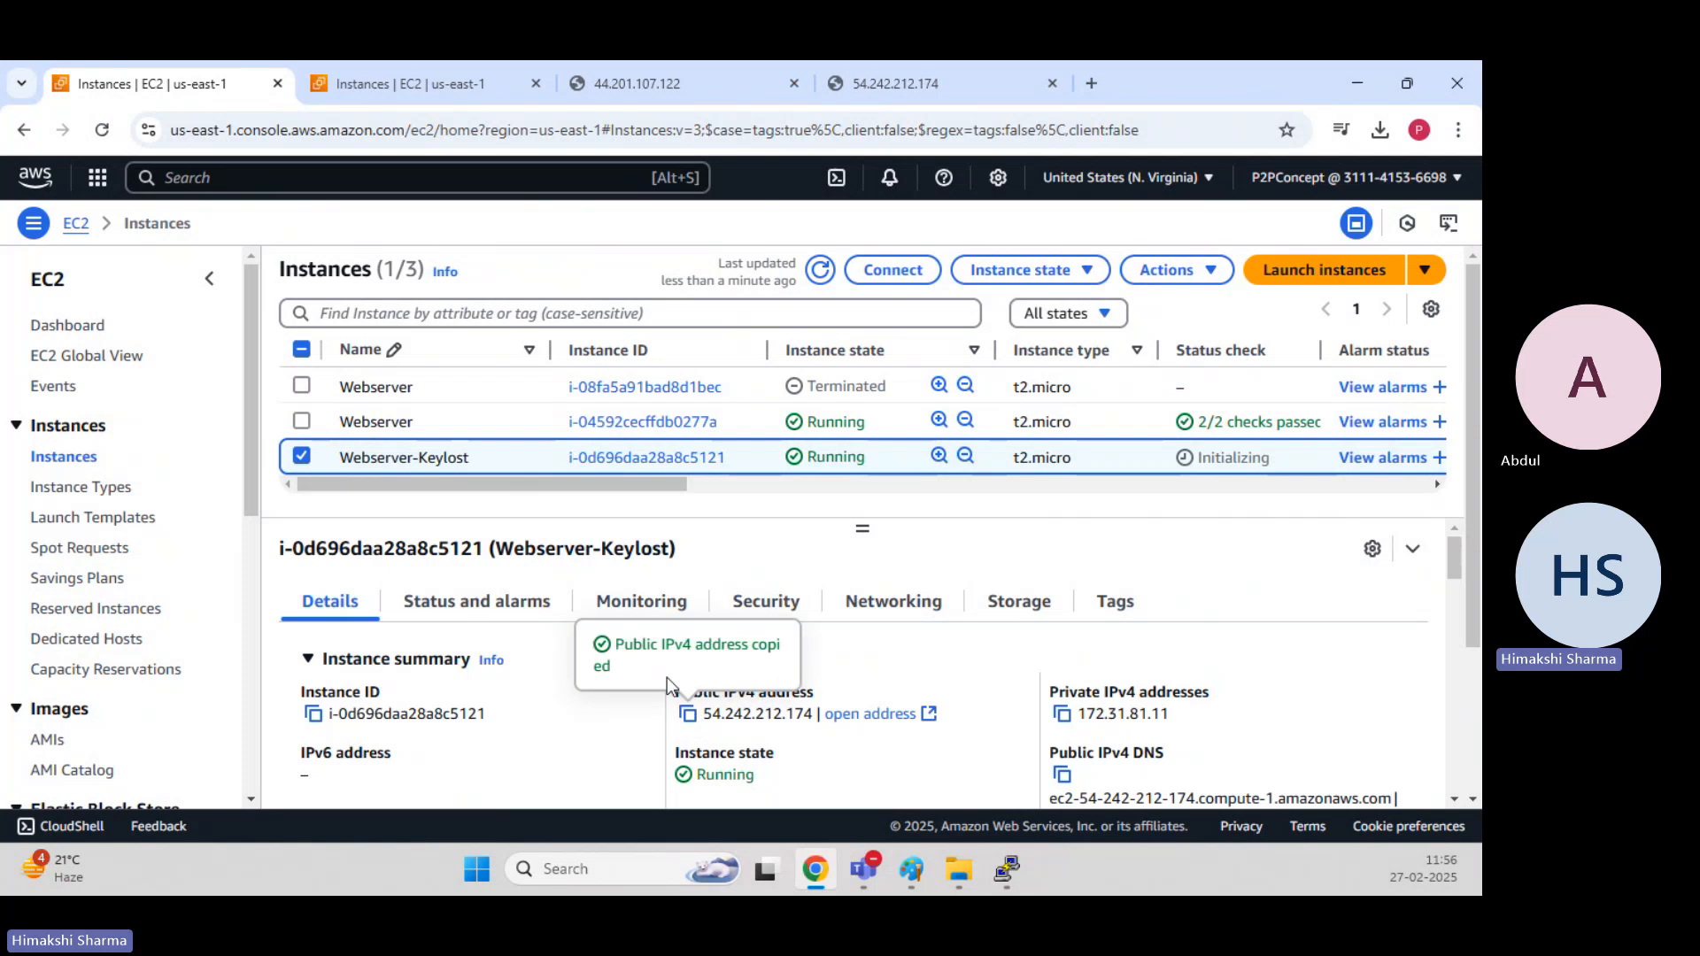
pyautogui.scroll(-8, 657, 678)
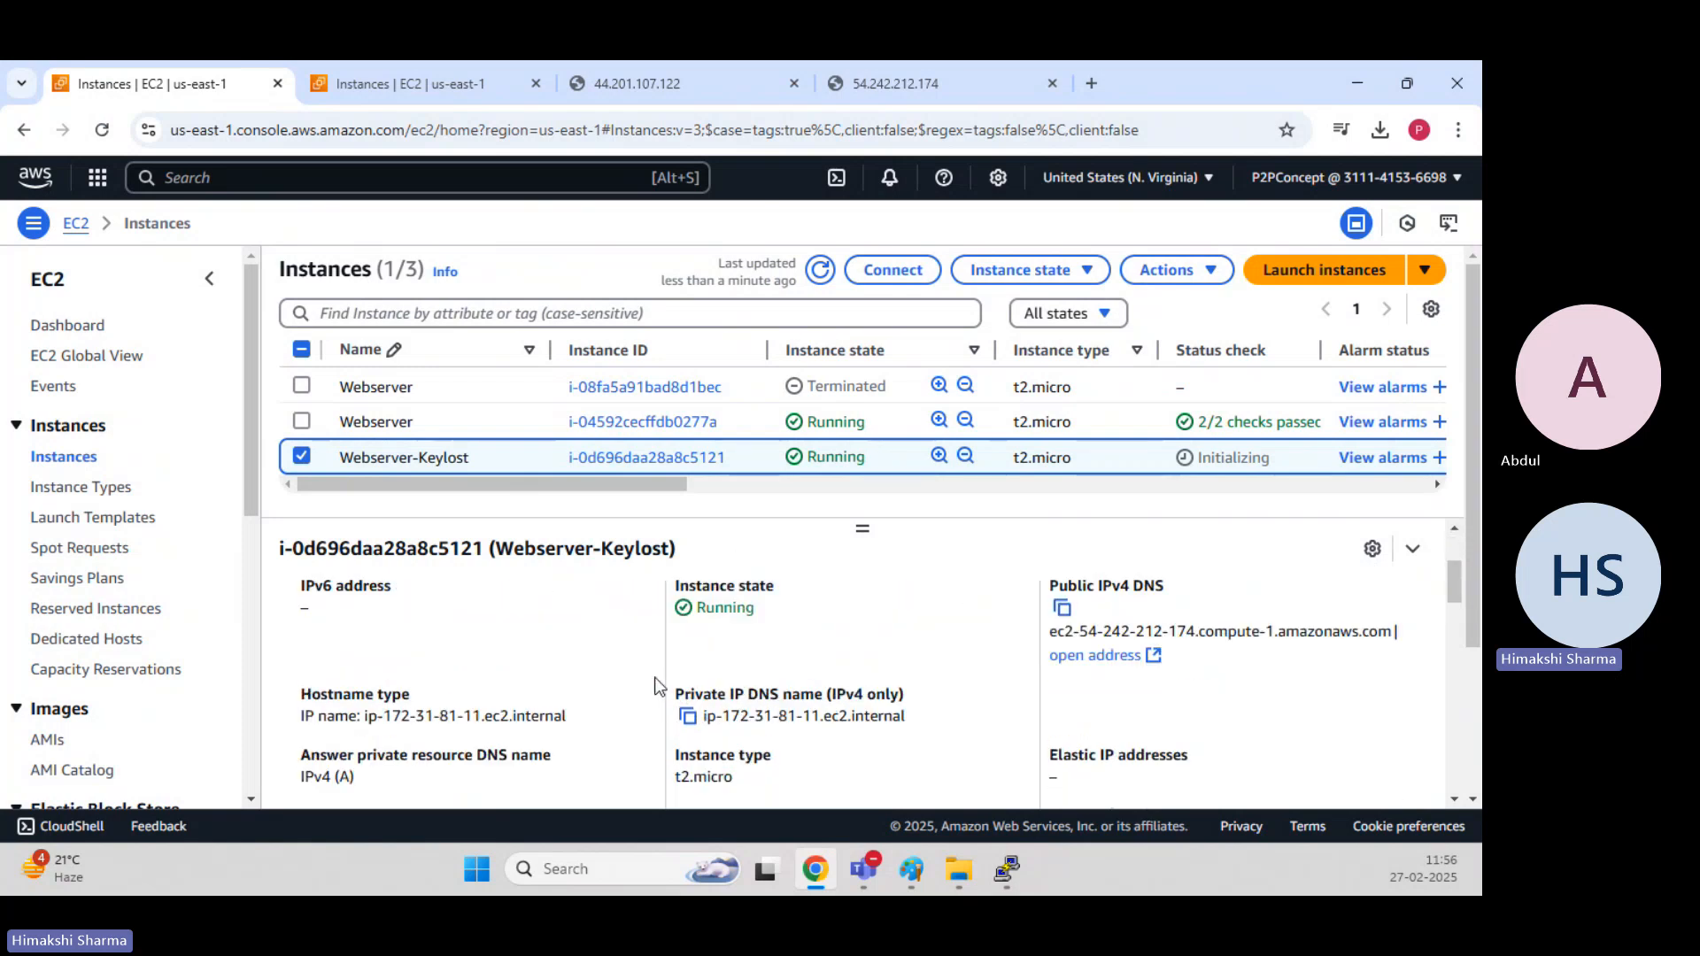
pyautogui.scroll(-2, 657, 678)
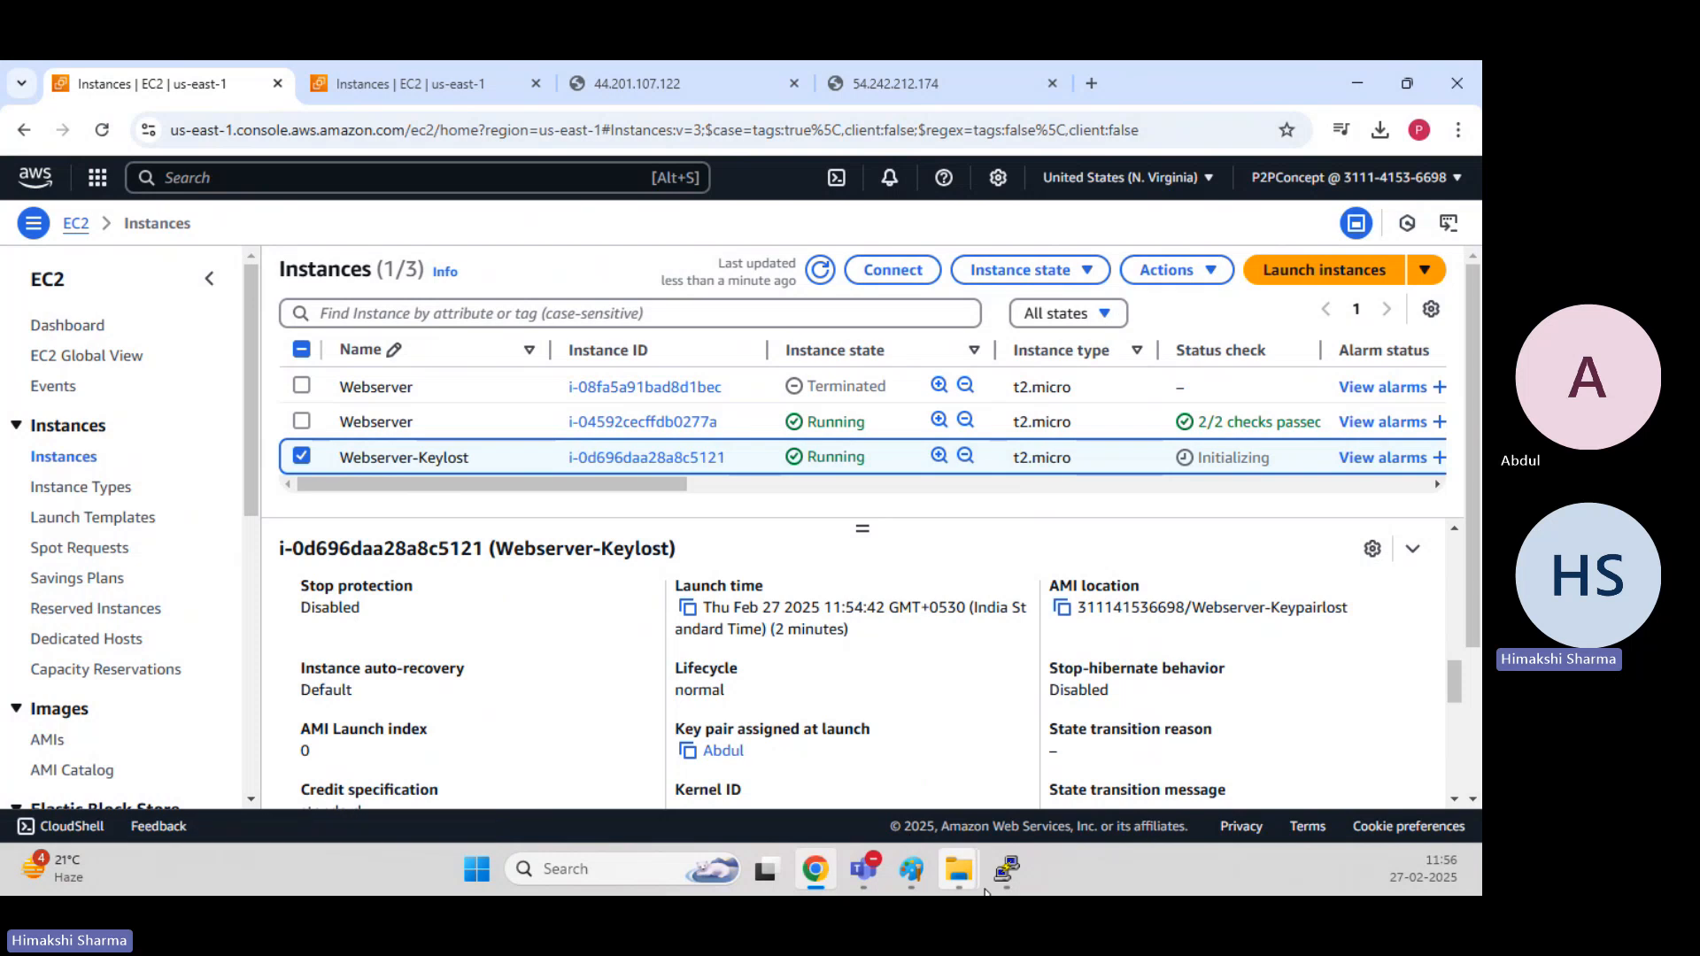
pyautogui.click(1006, 868)
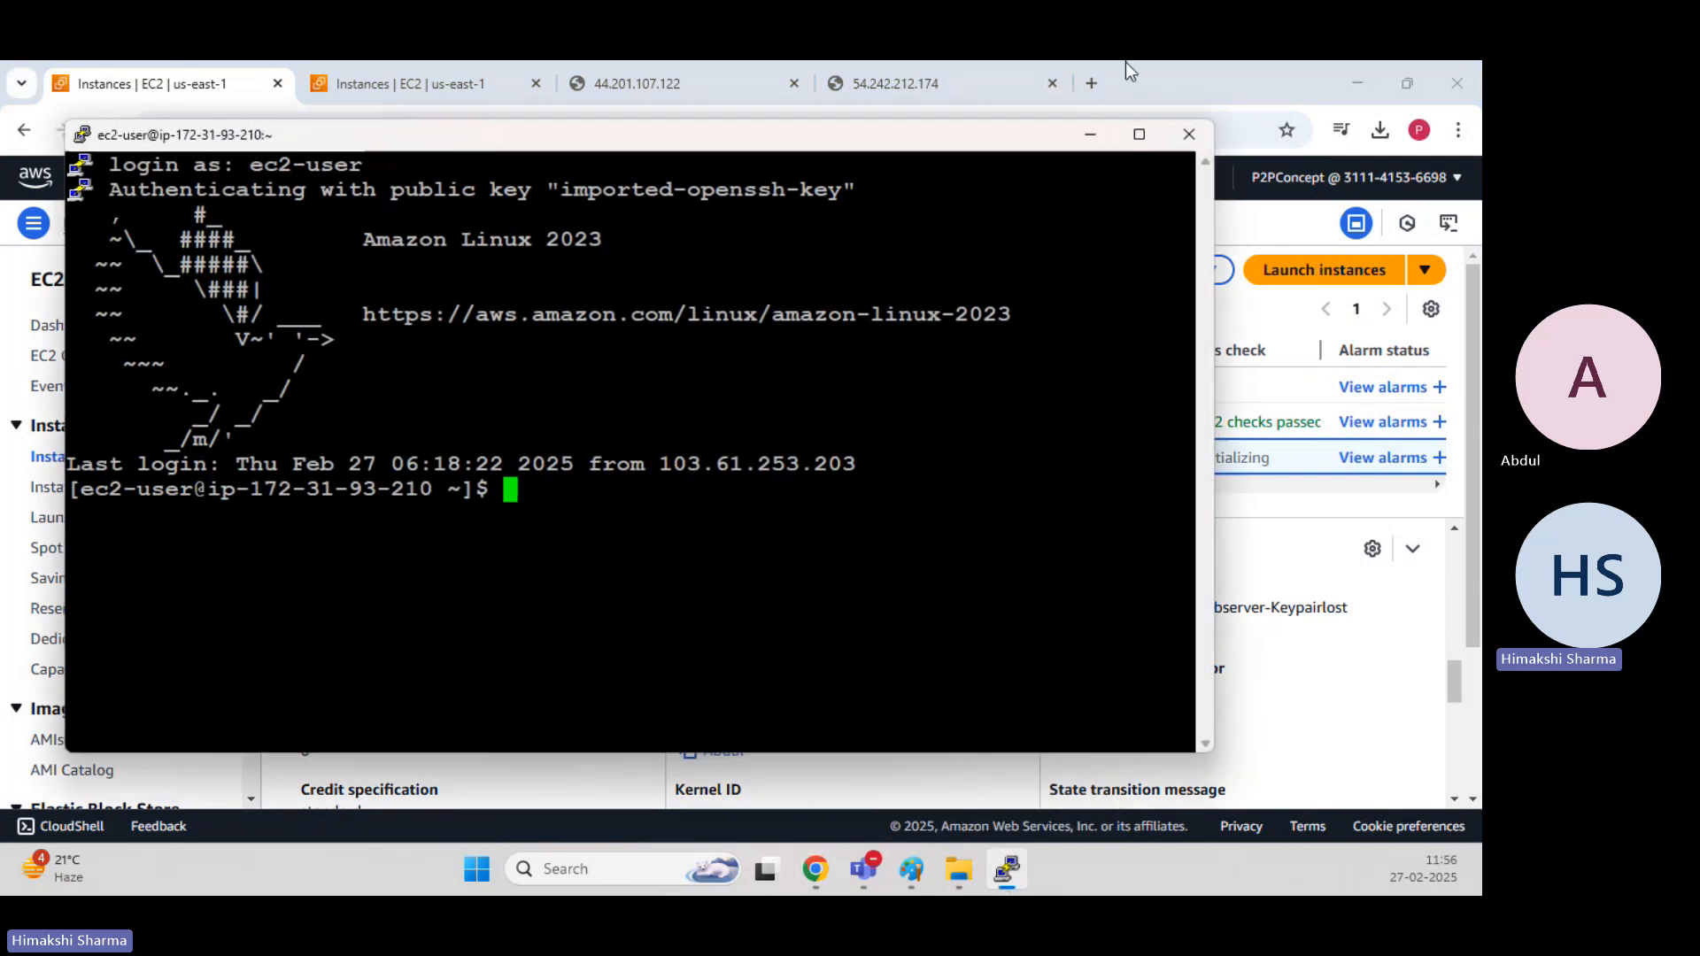
pyautogui.click(1189, 135)
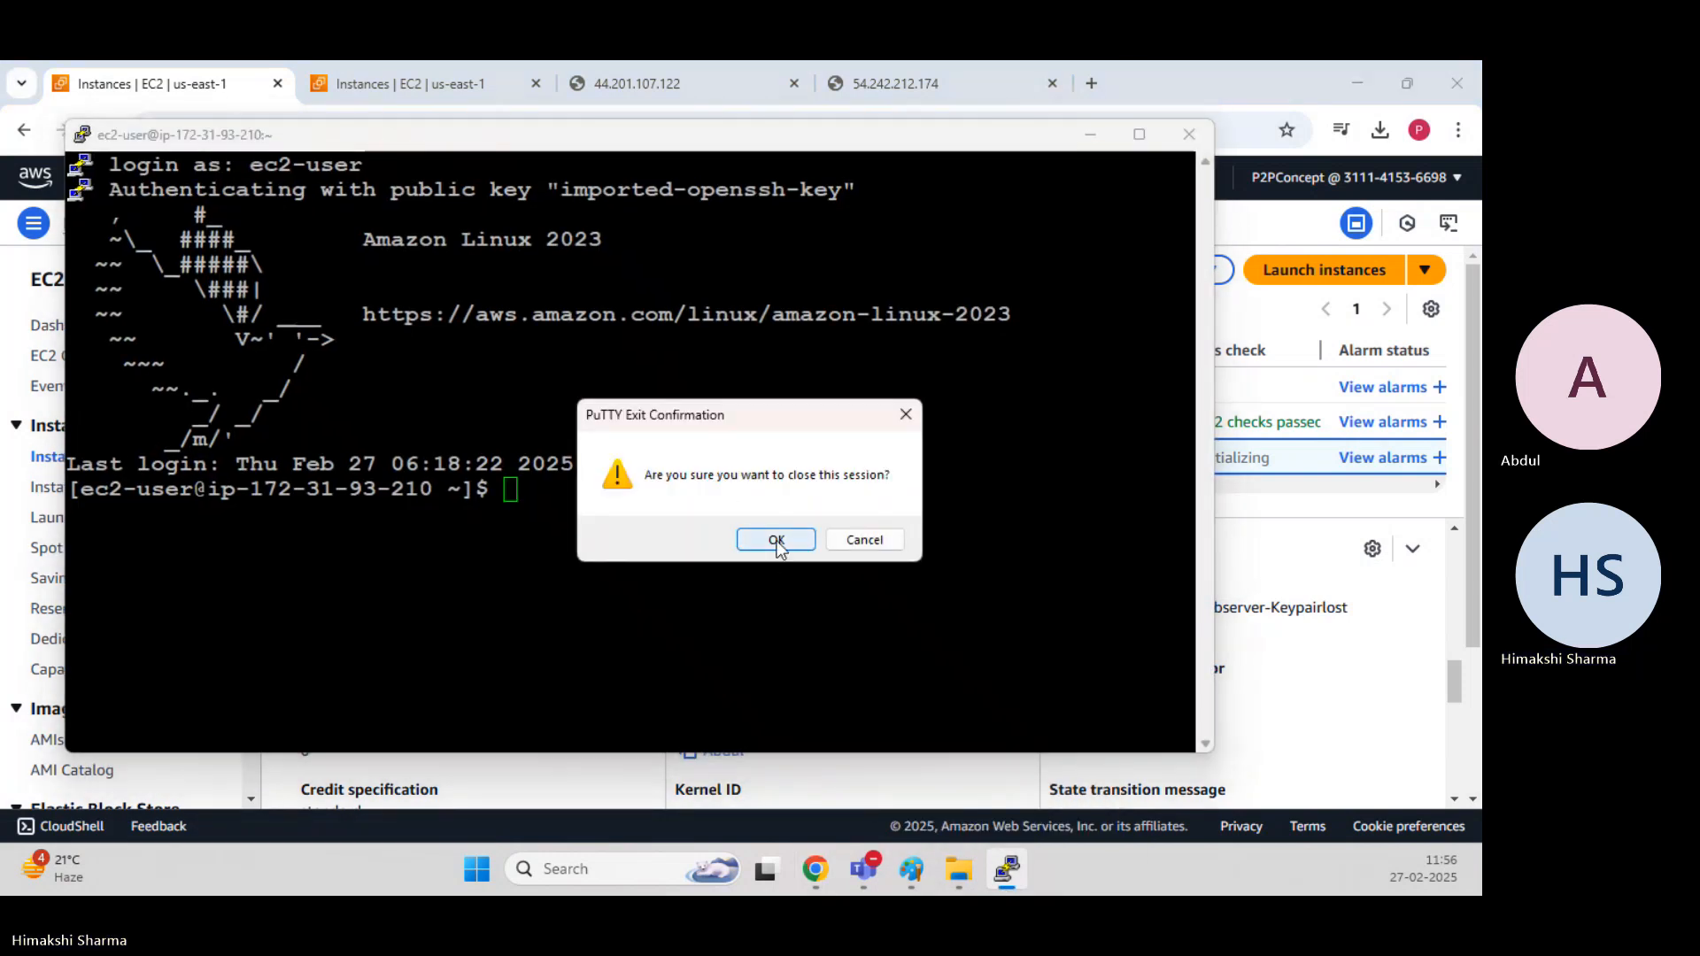
pyautogui.click(776, 541)
# Copy the Webserver-Keylost instance's public IPv4 address, minimise the browser, and bring up the putty (1) folder.
pyautogui.scroll(2, 742, 662)
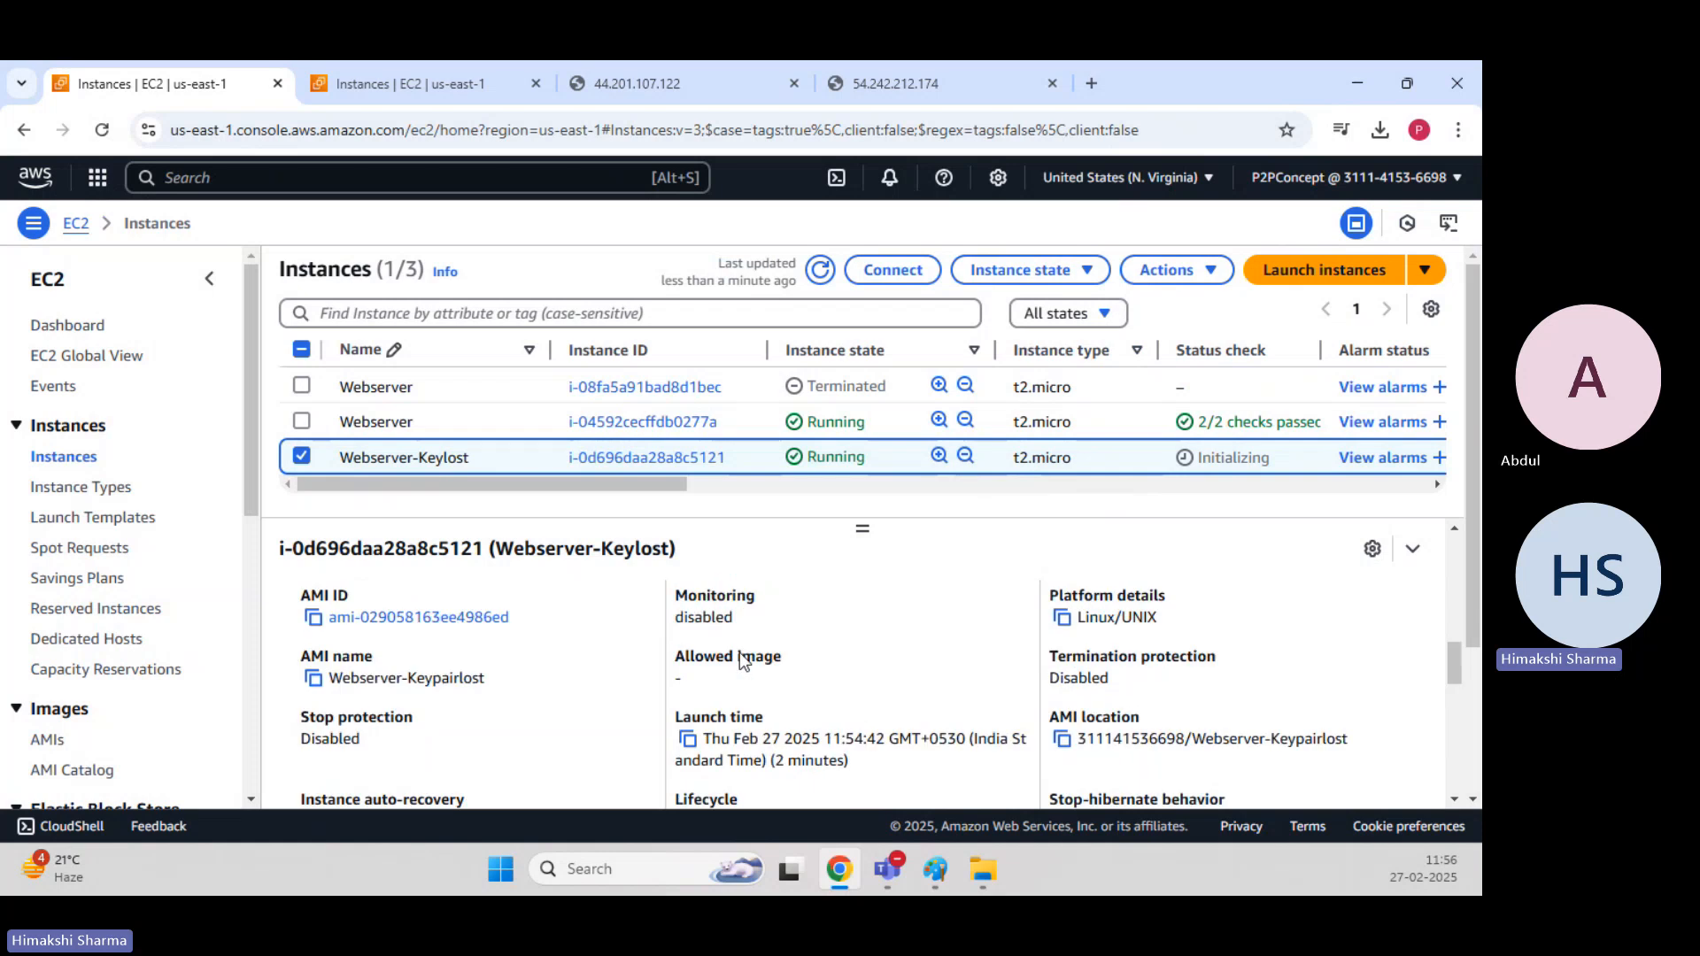
pyautogui.scroll(5, 742, 662)
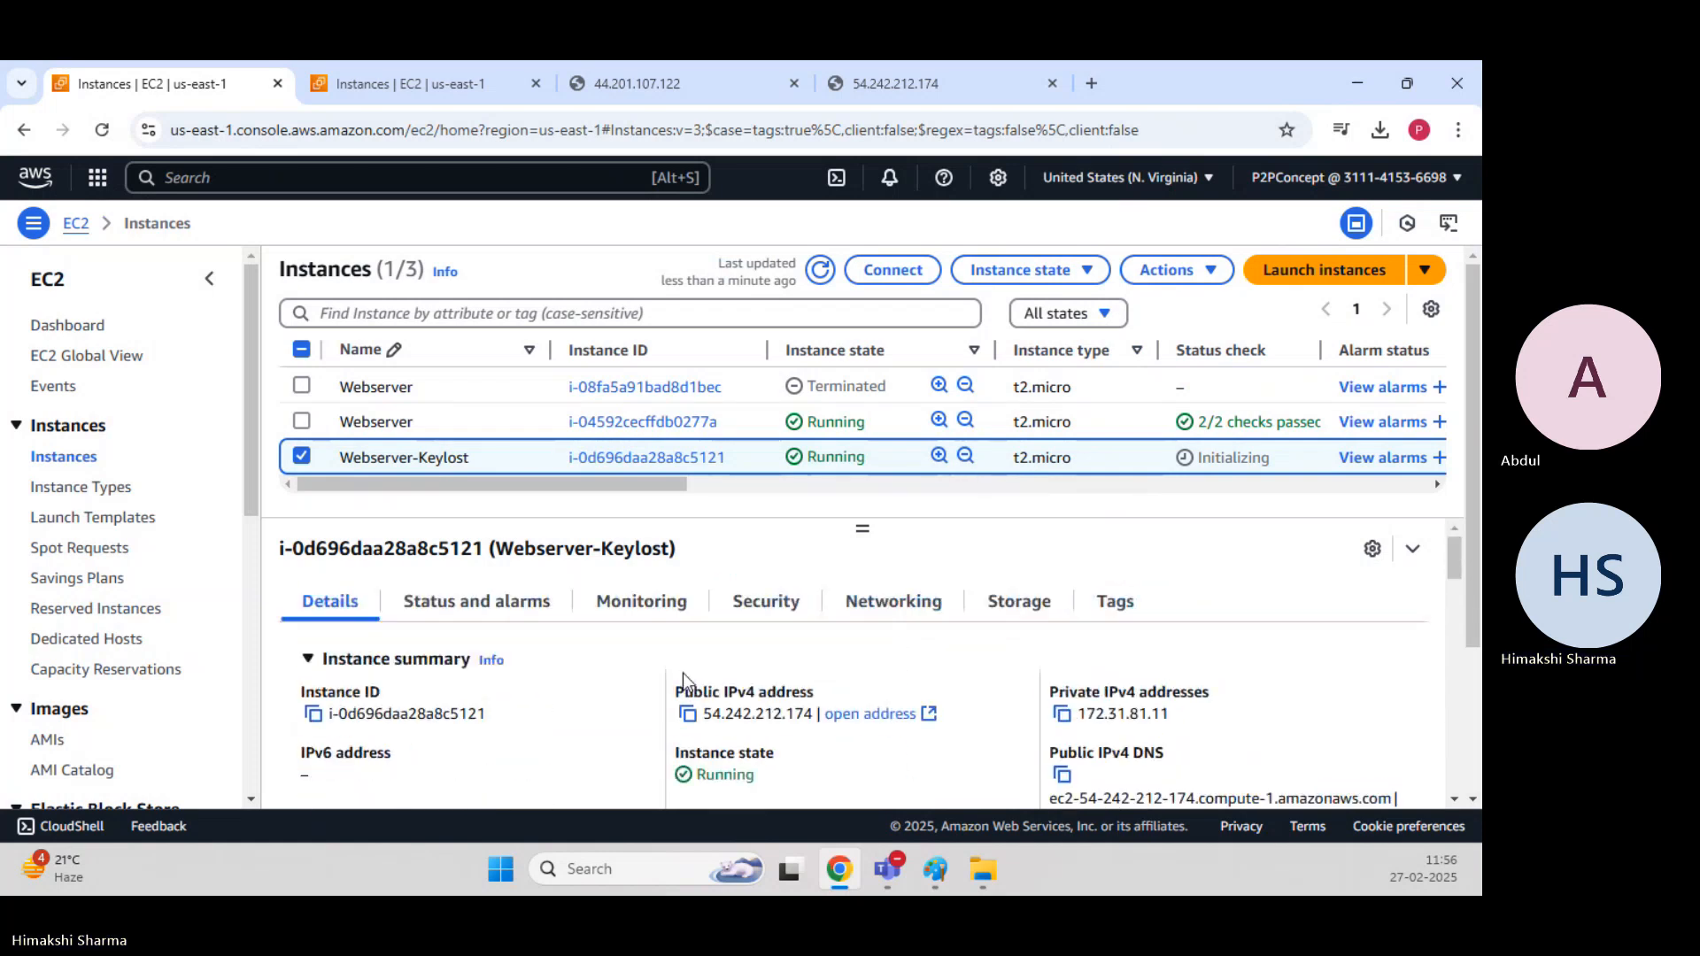
pyautogui.click(687, 714)
pyautogui.click(1357, 84)
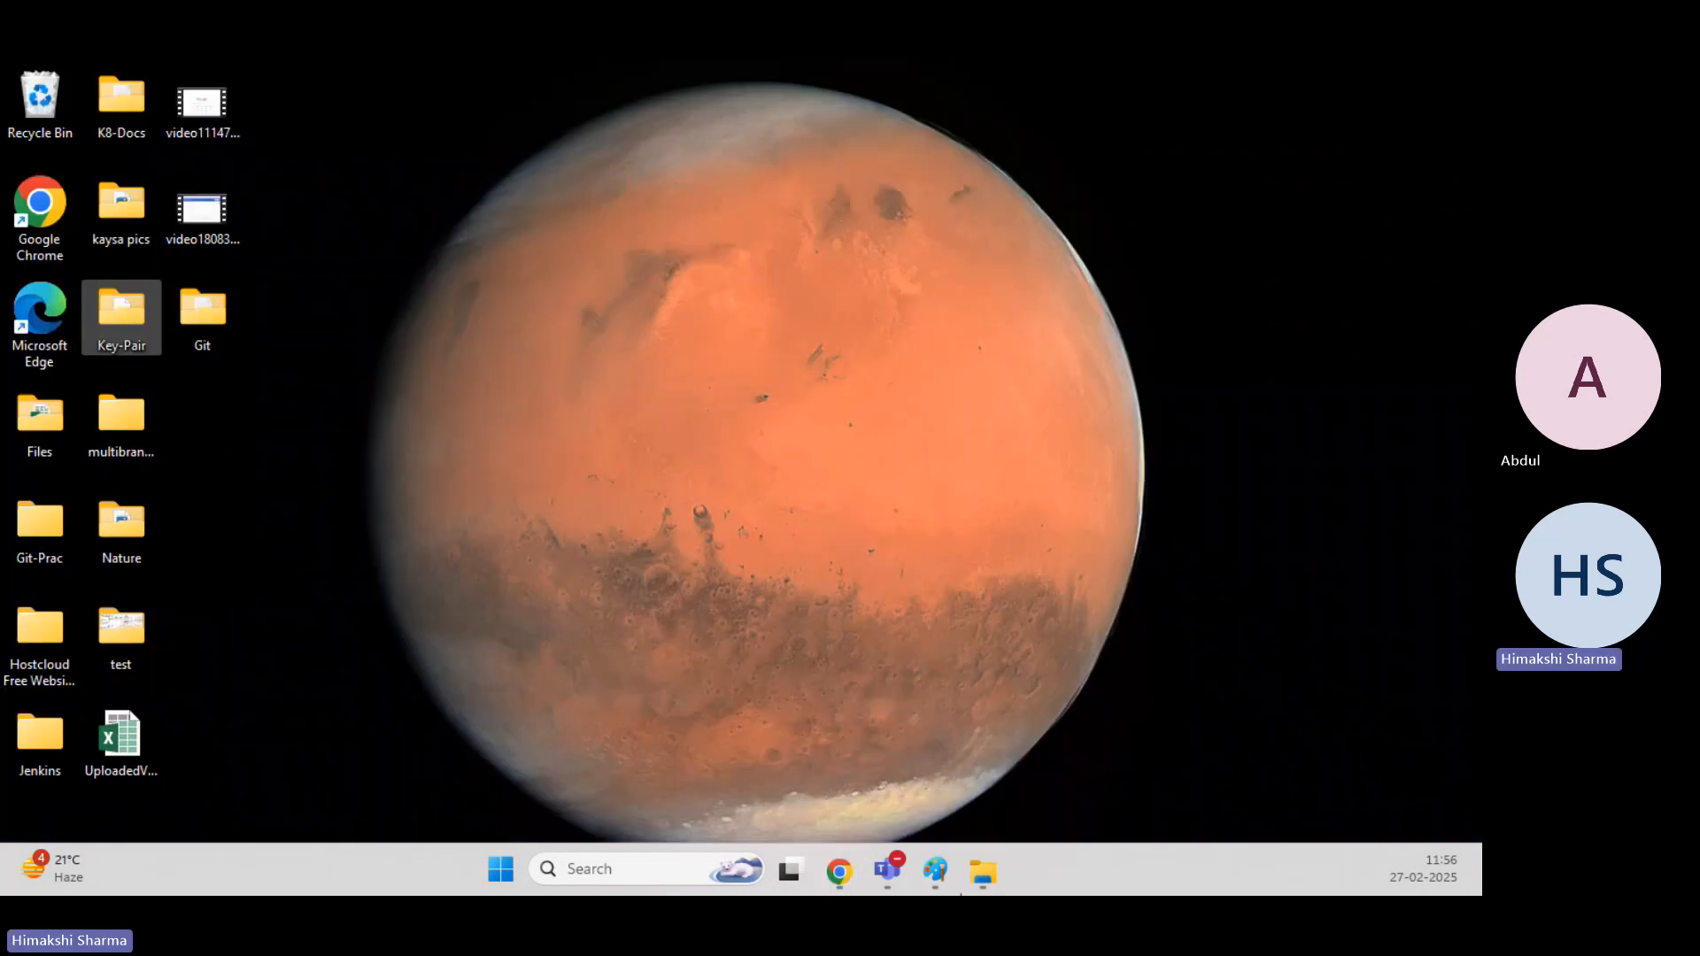
pyautogui.moveTo(981, 872)
pyautogui.click(1074, 748)
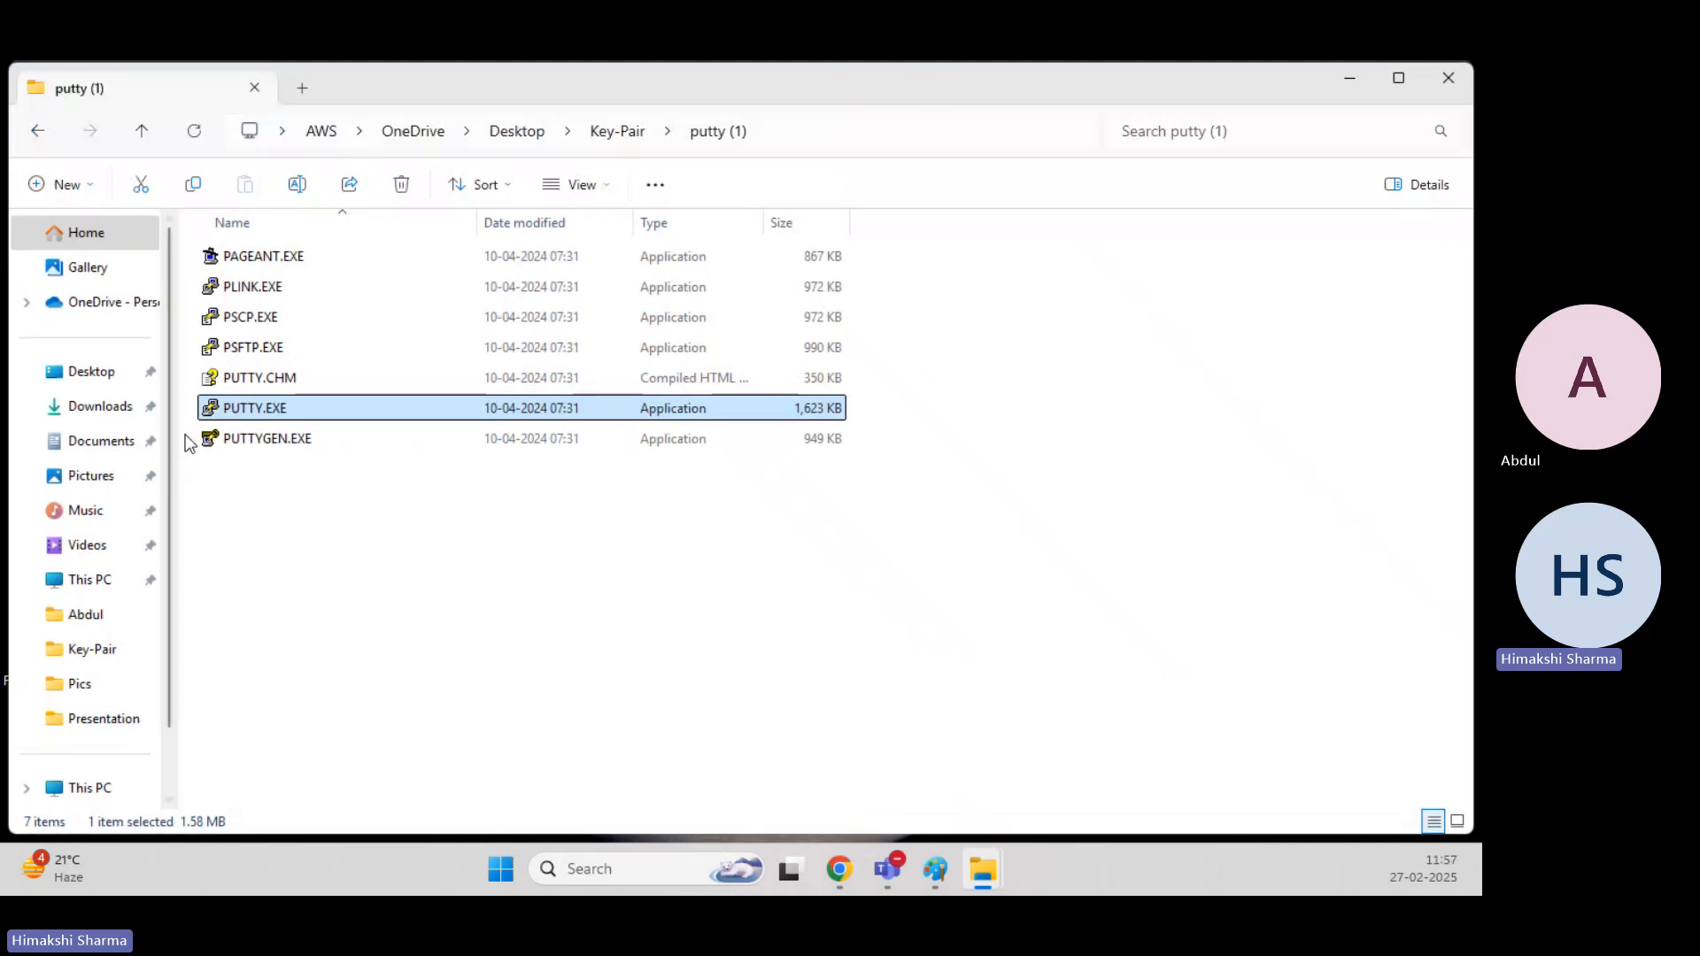
# Run PUTTY.EXE and set the host name to 54.242.212.174.
pyautogui.doubleClick(296, 409)
pyautogui.click(803, 485)
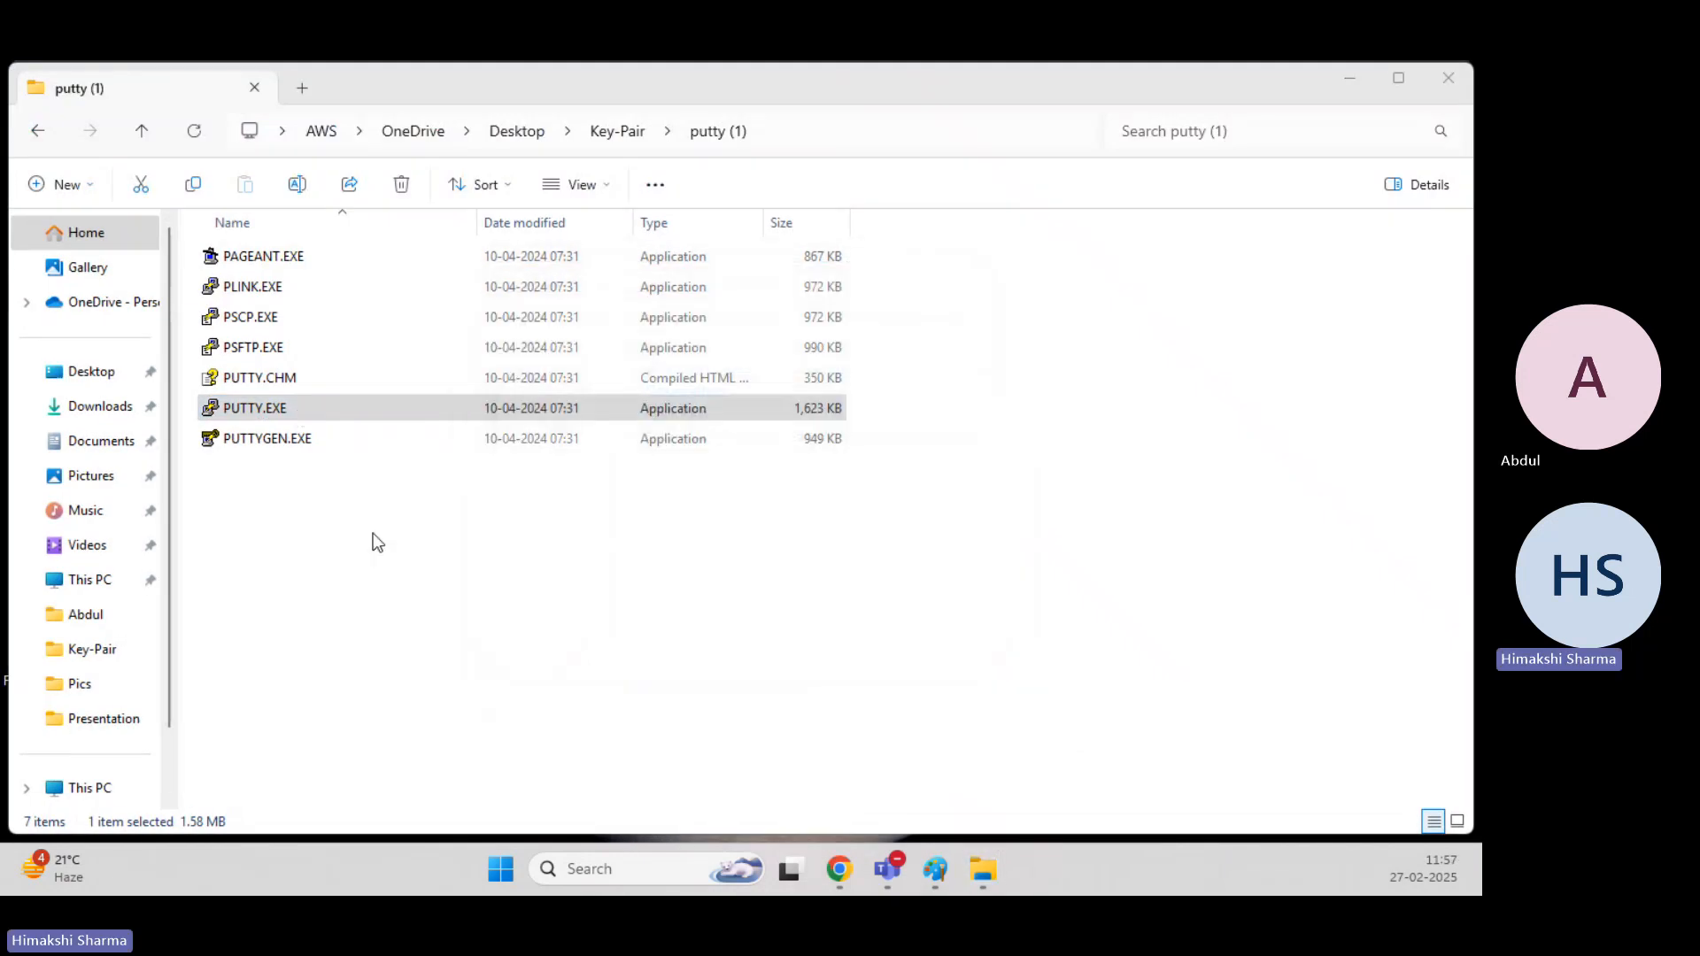
pyautogui.click(726, 370)
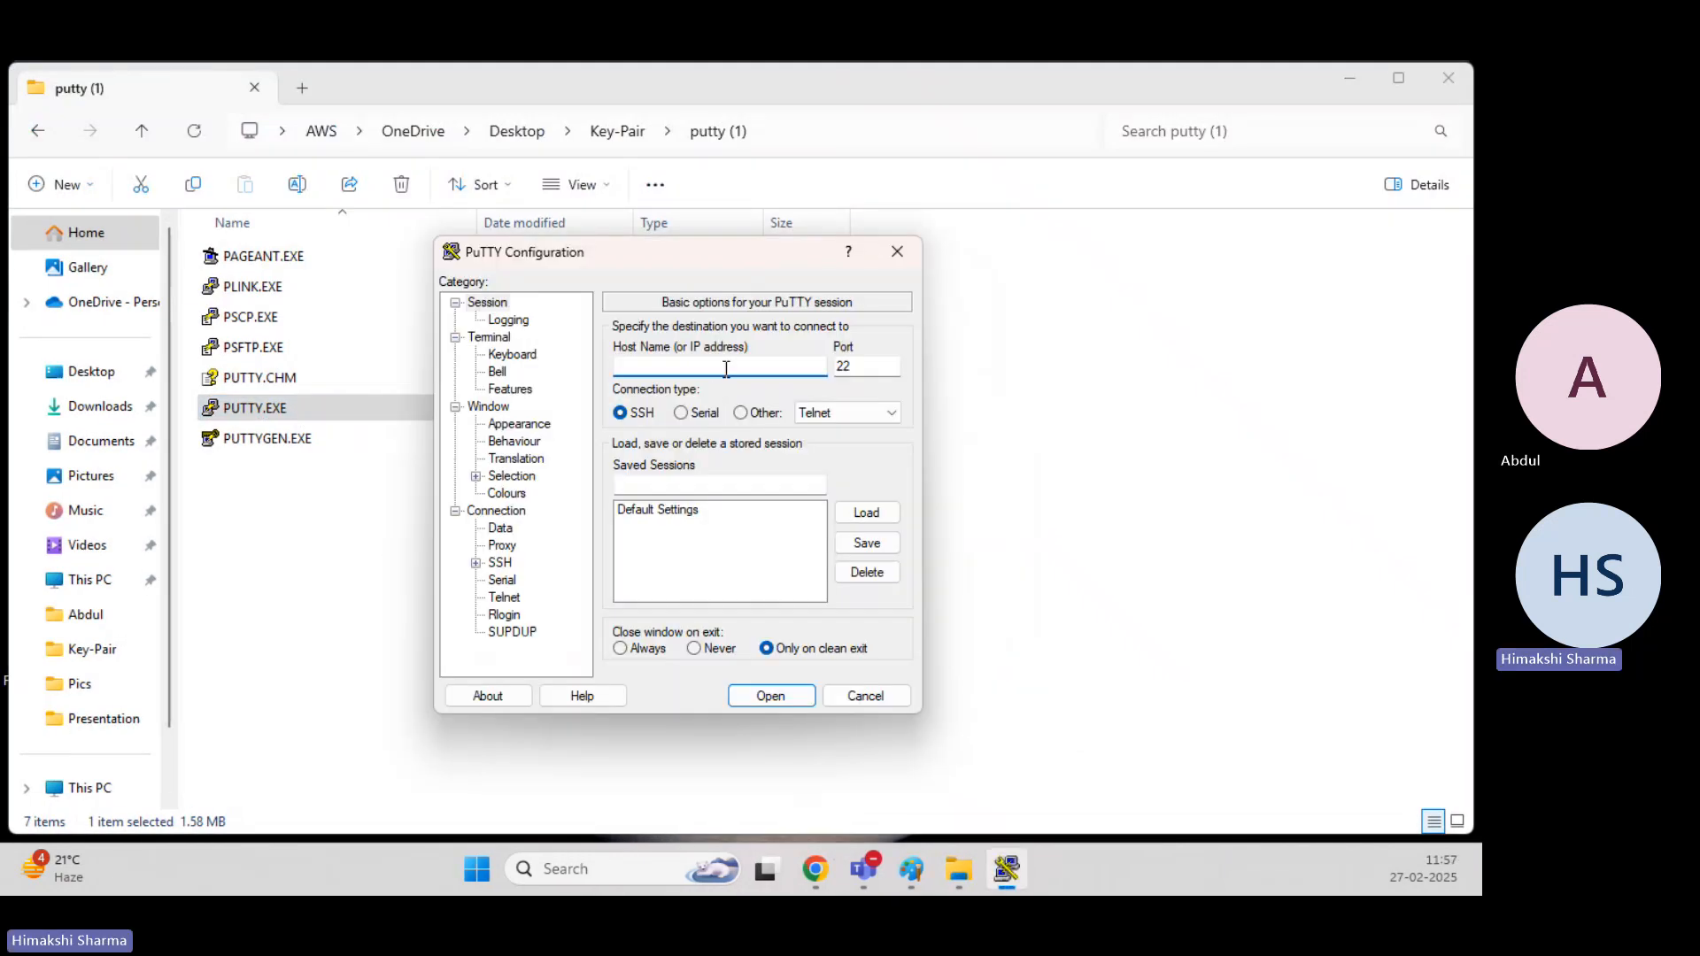
pyautogui.hotkey('ctrl', 'v')
# Set the first .ppk file in the Key-Pair folder as the SSH private key, open the connection, and accept the host key.
pyautogui.click(476, 563)
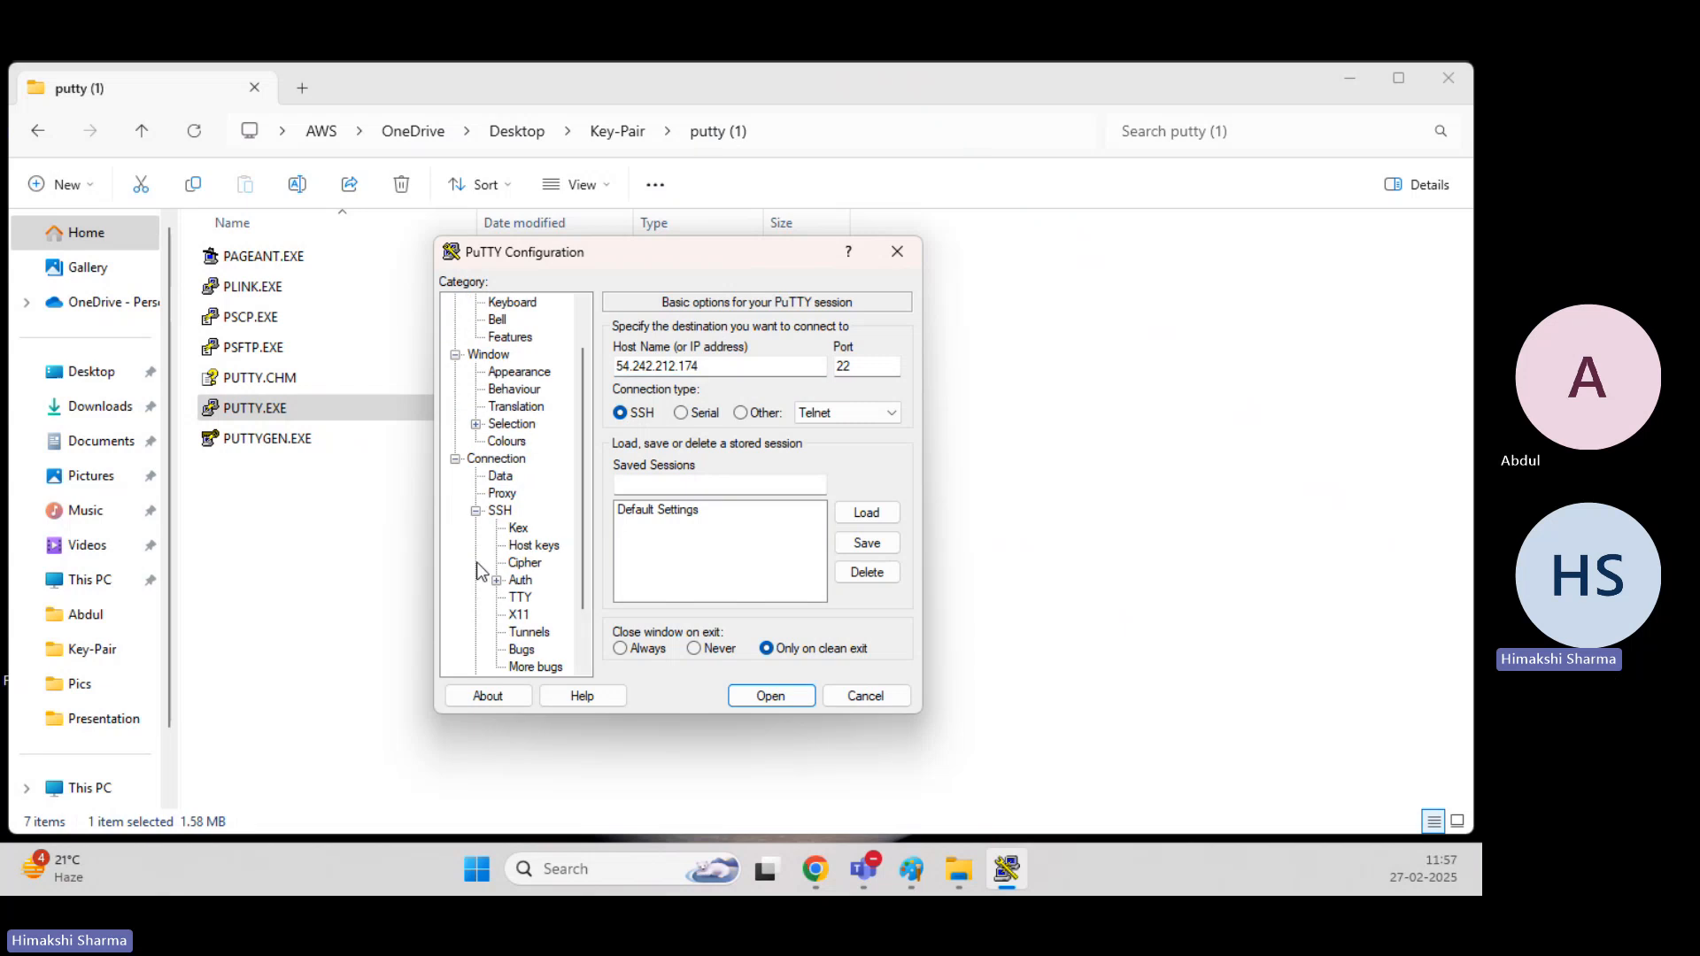
pyautogui.click(497, 581)
pyautogui.click(542, 598)
pyautogui.click(865, 364)
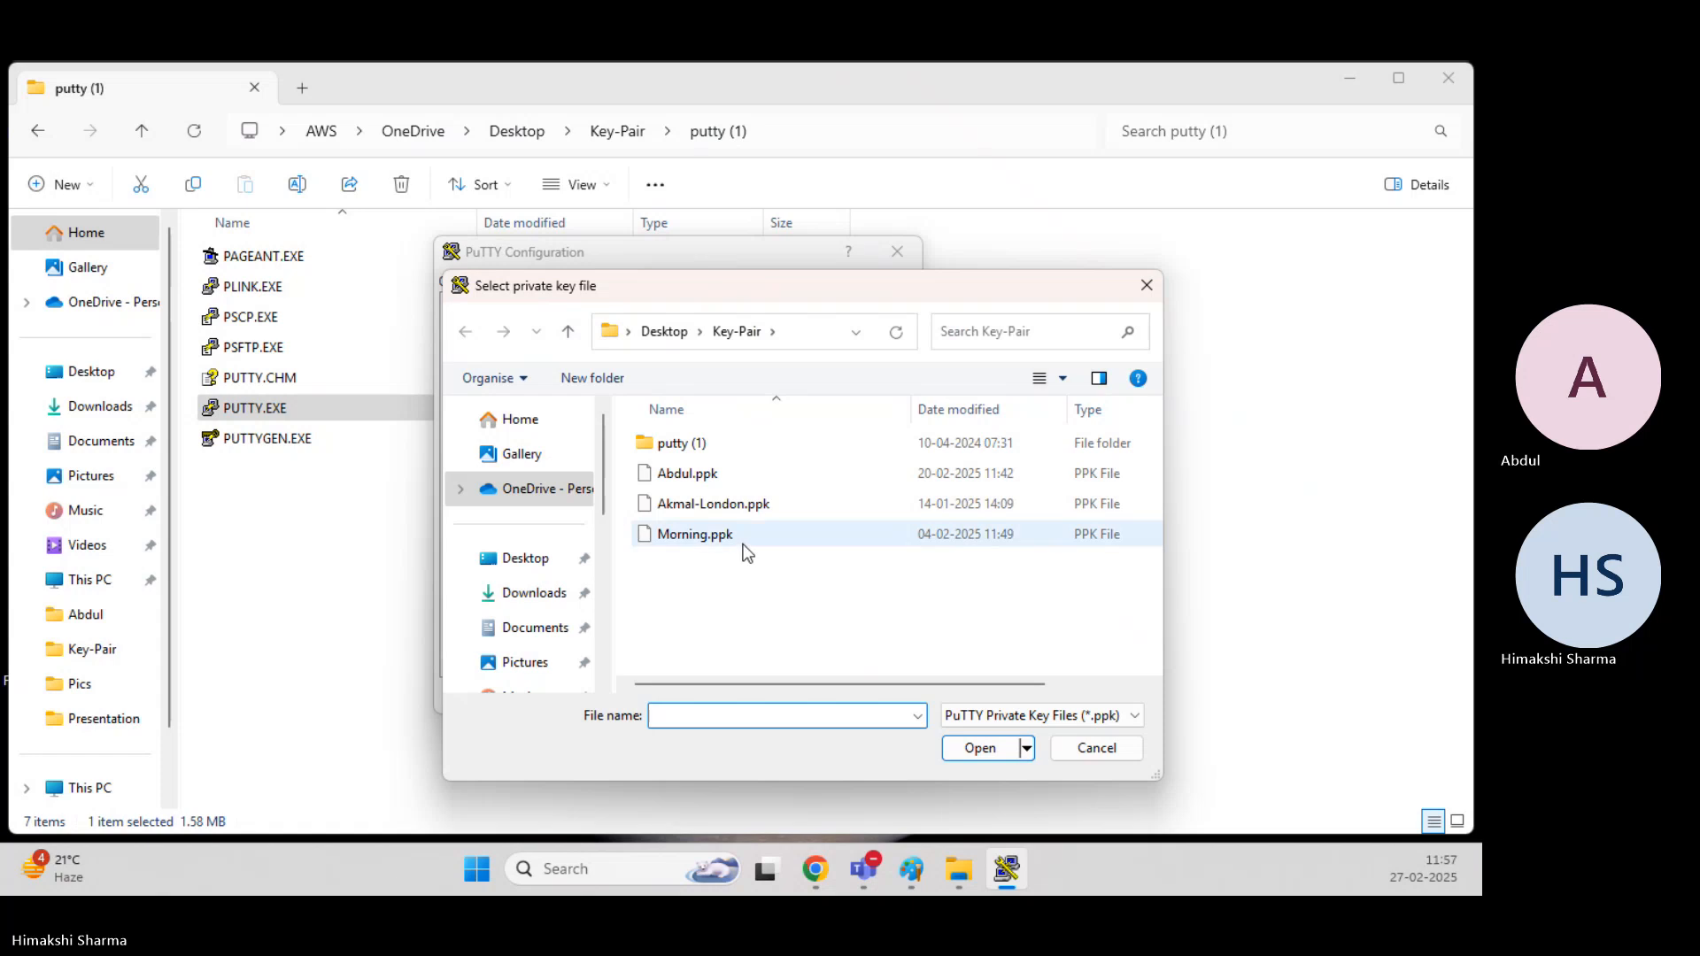
pyautogui.click(706, 469)
pyautogui.doubleClick(705, 473)
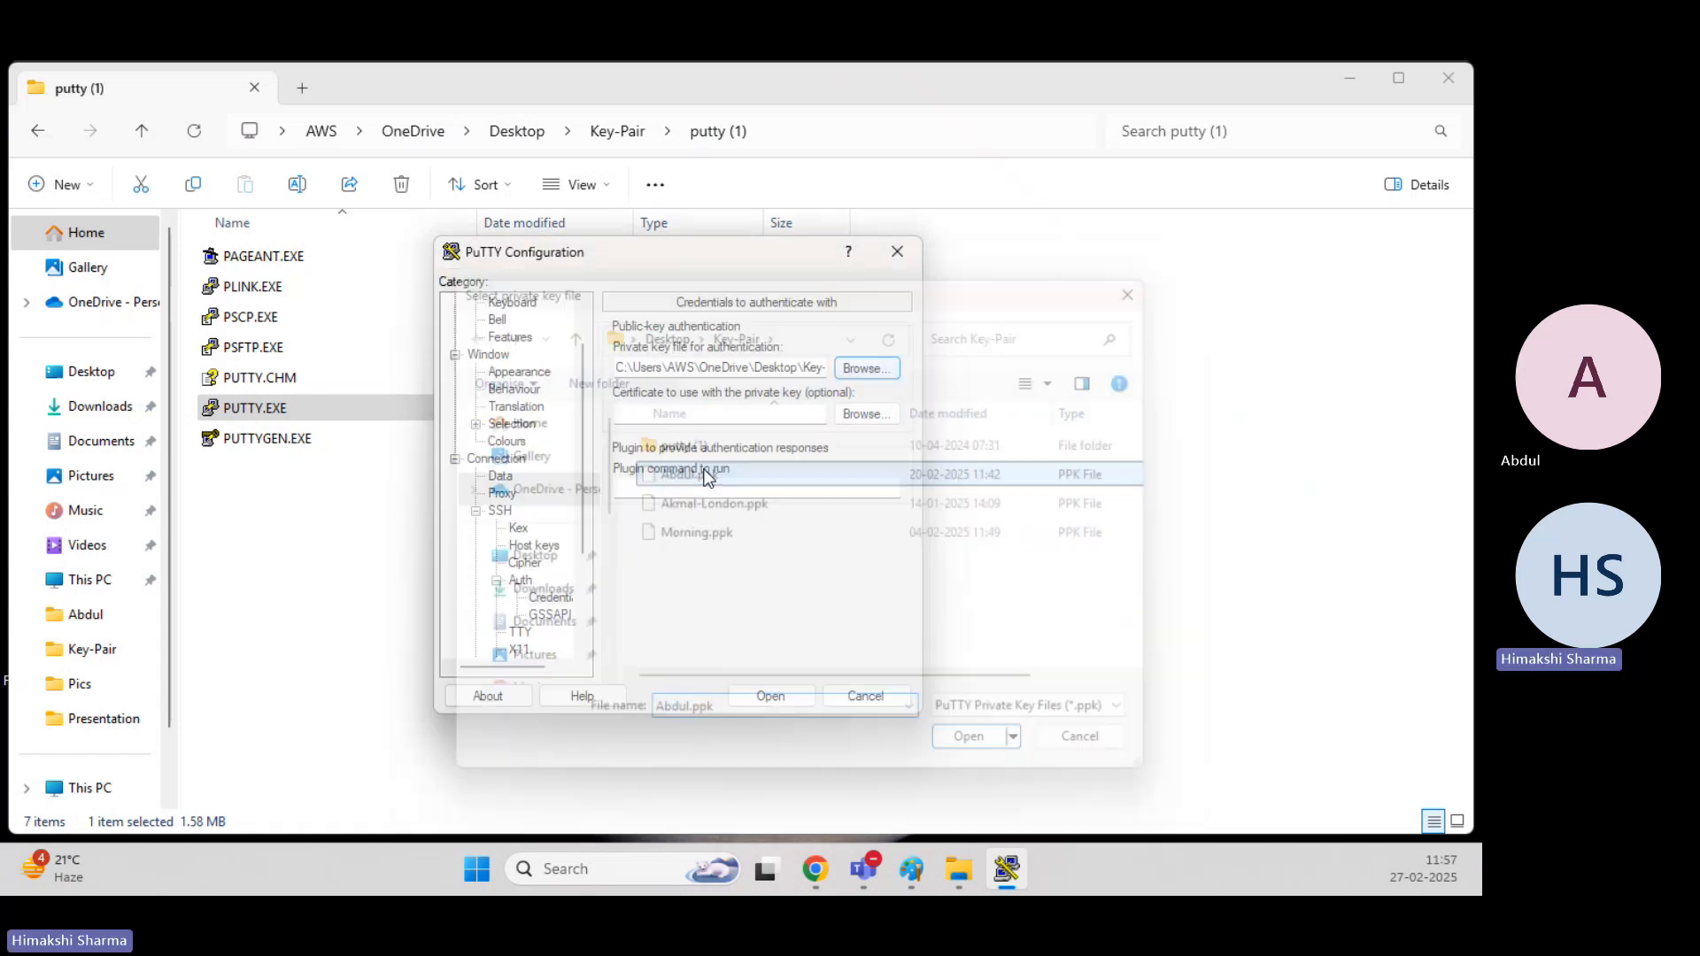
pyautogui.click(770, 694)
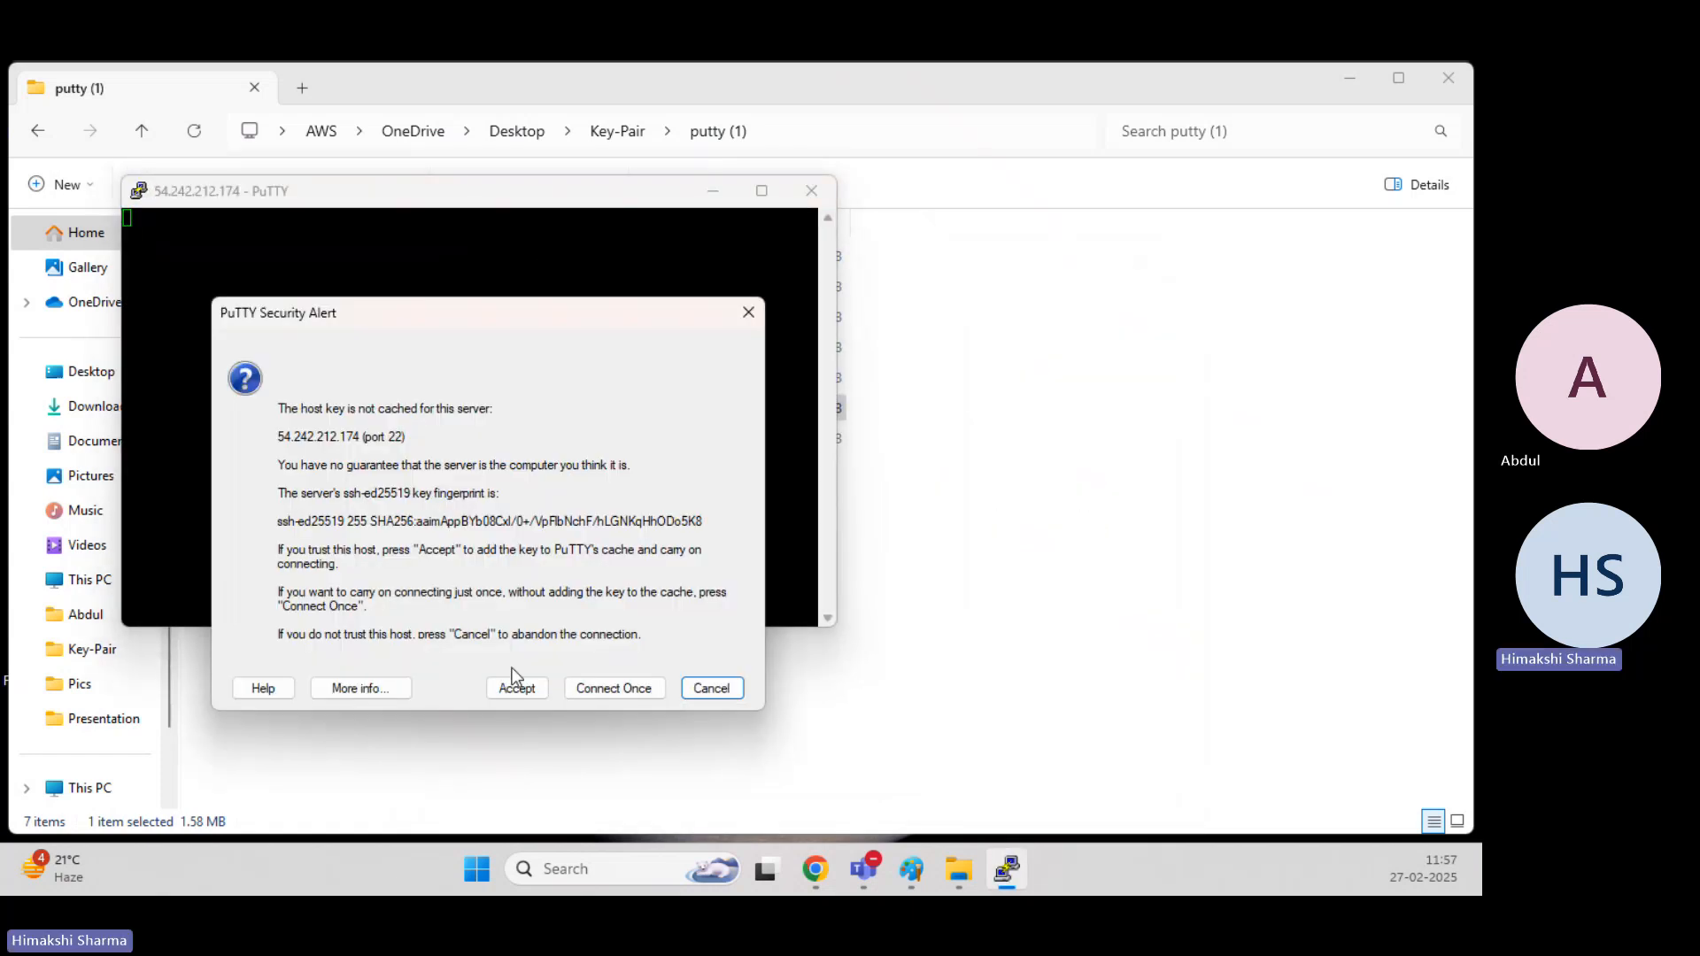
pyautogui.click(511, 687)
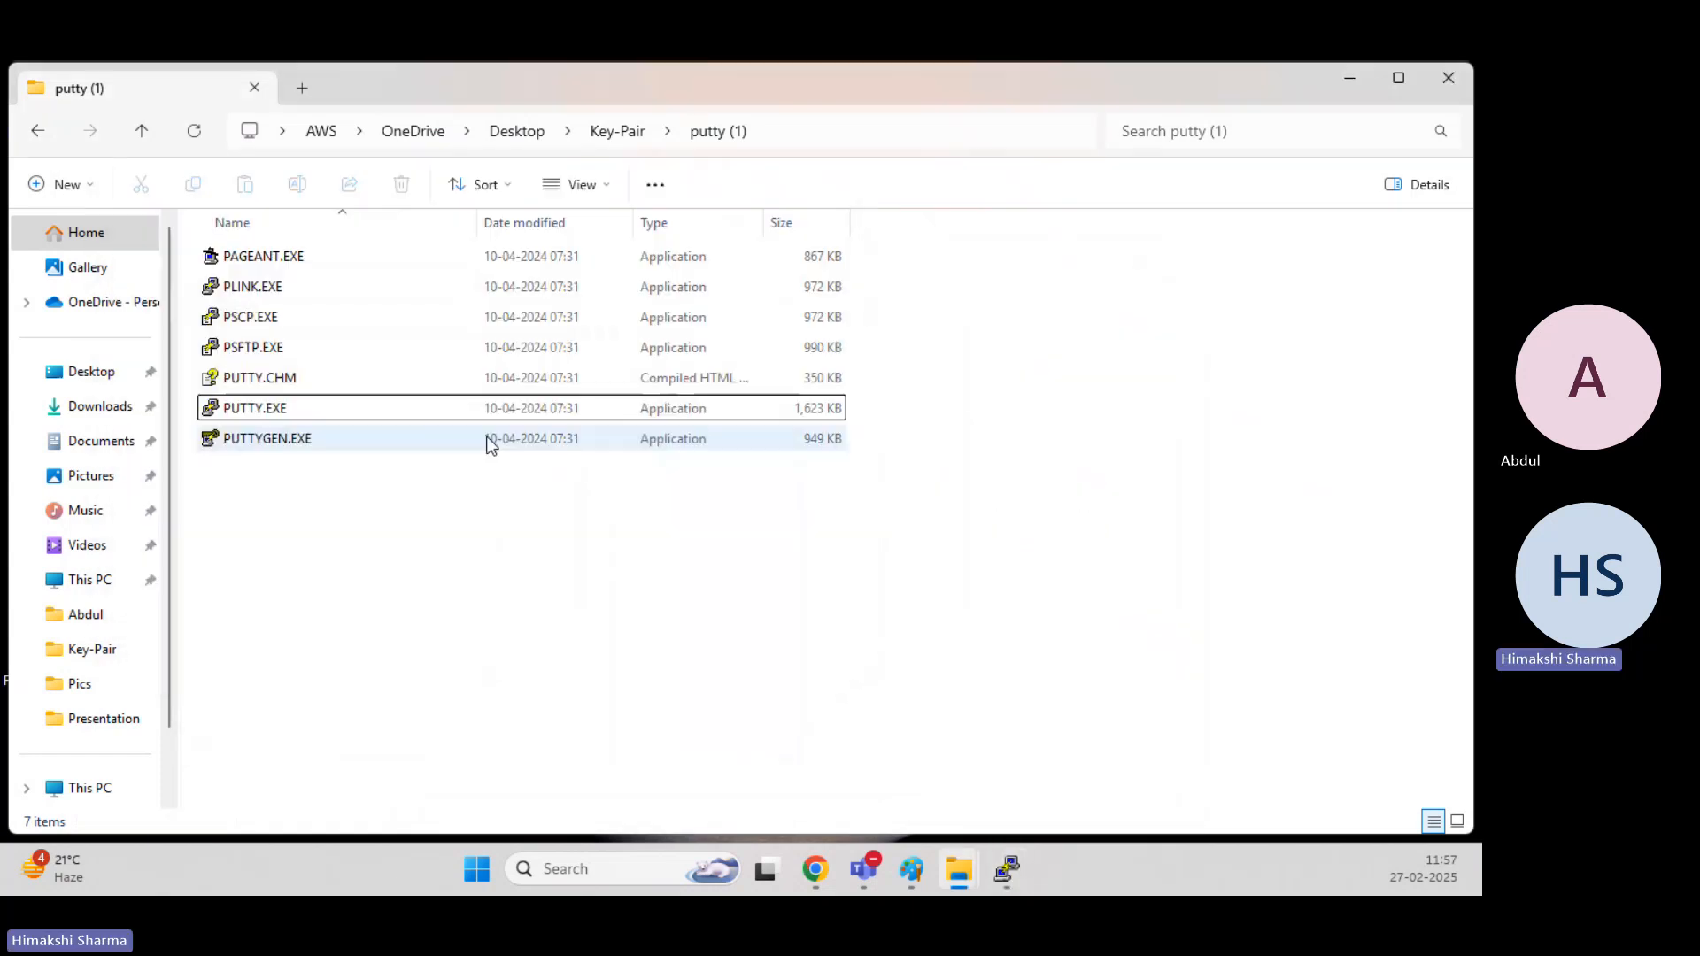
# Change the terminal font of the 54.242.212.174 session to Courier New, bold, 16-point.
pyautogui.click(1006, 869)
pyautogui.rightClick(524, 189)
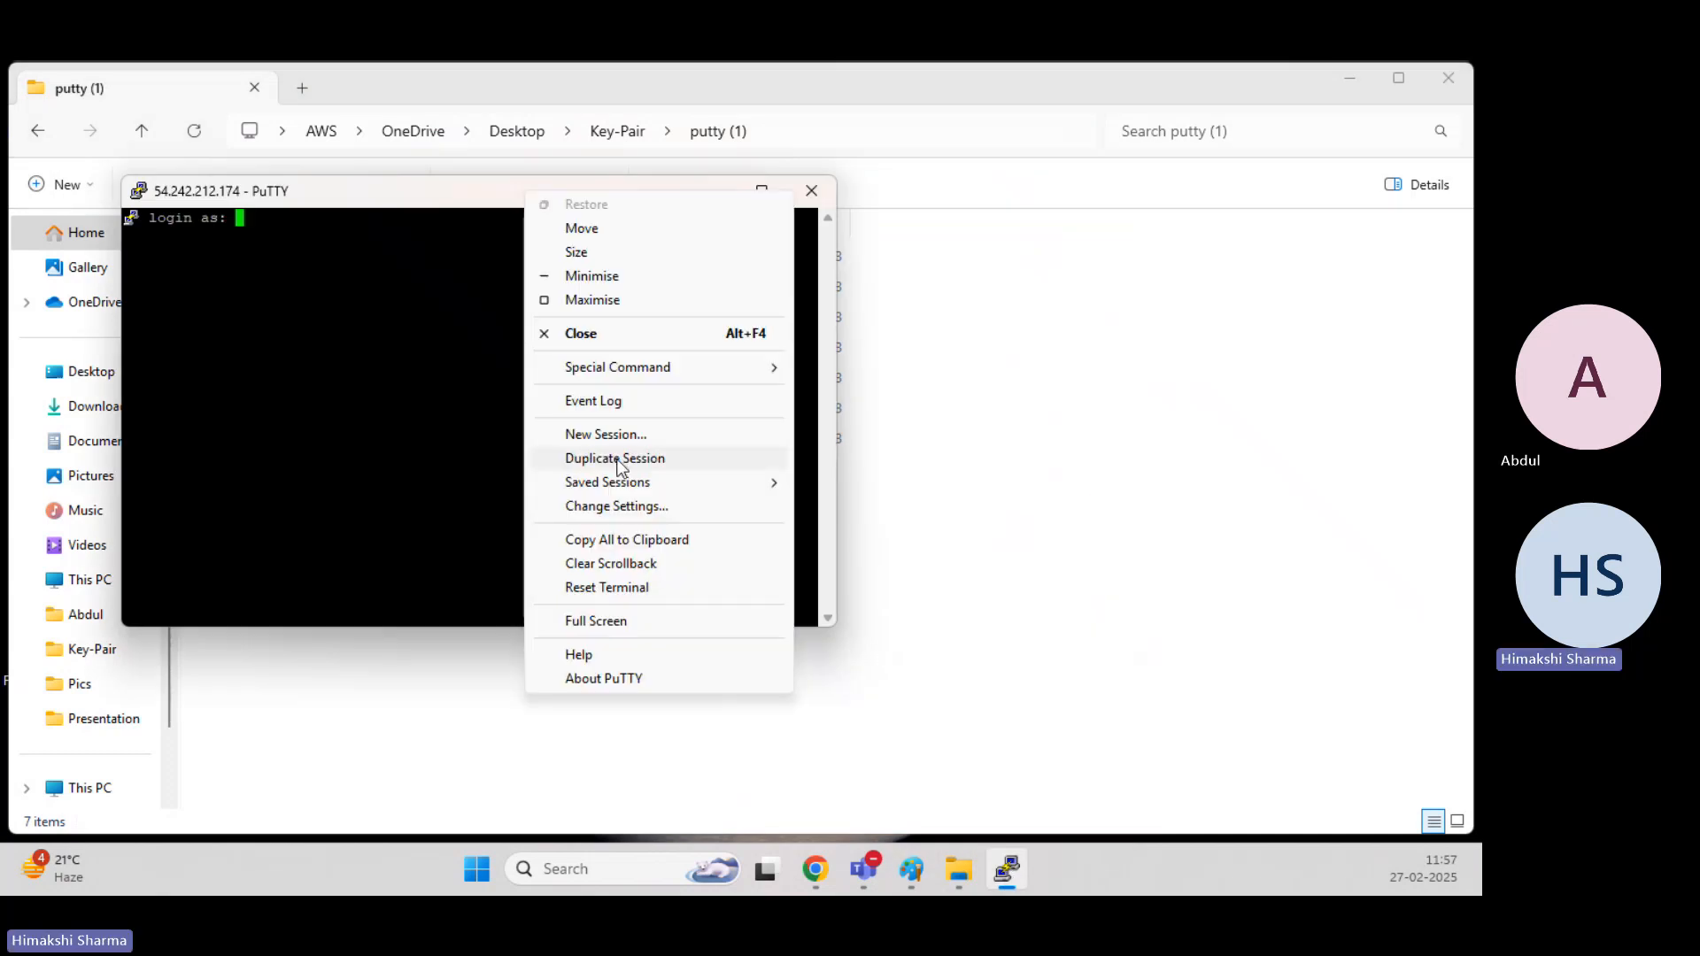
pyautogui.click(636, 505)
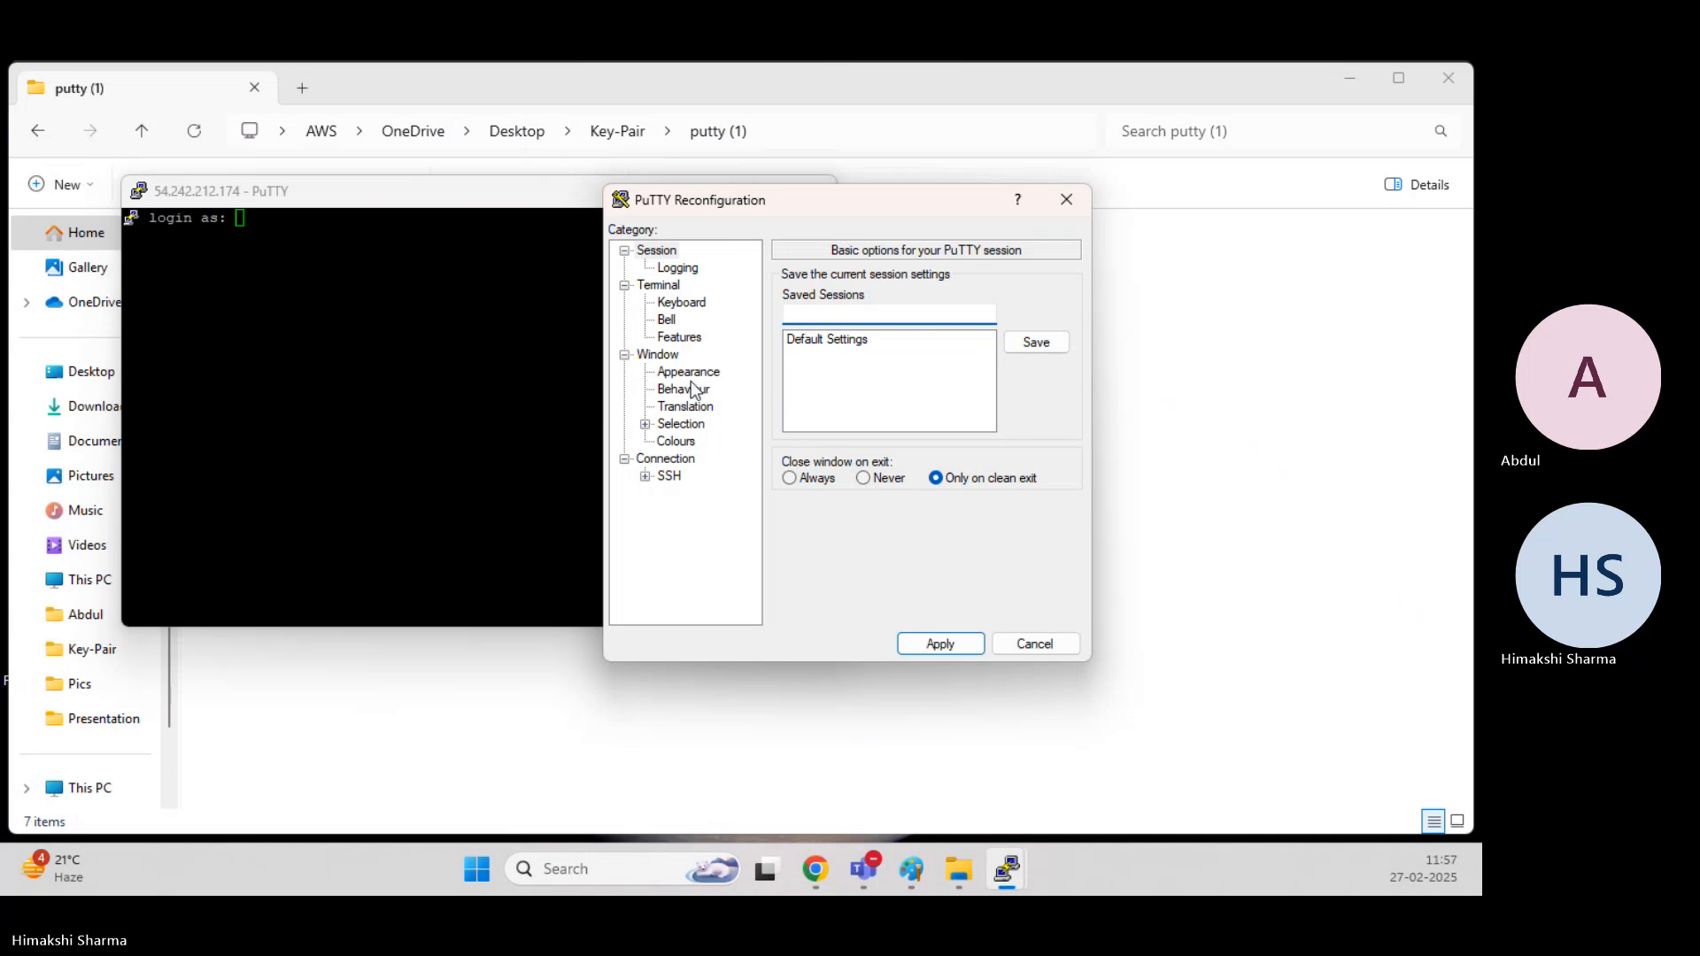
pyautogui.click(688, 372)
pyautogui.click(1034, 404)
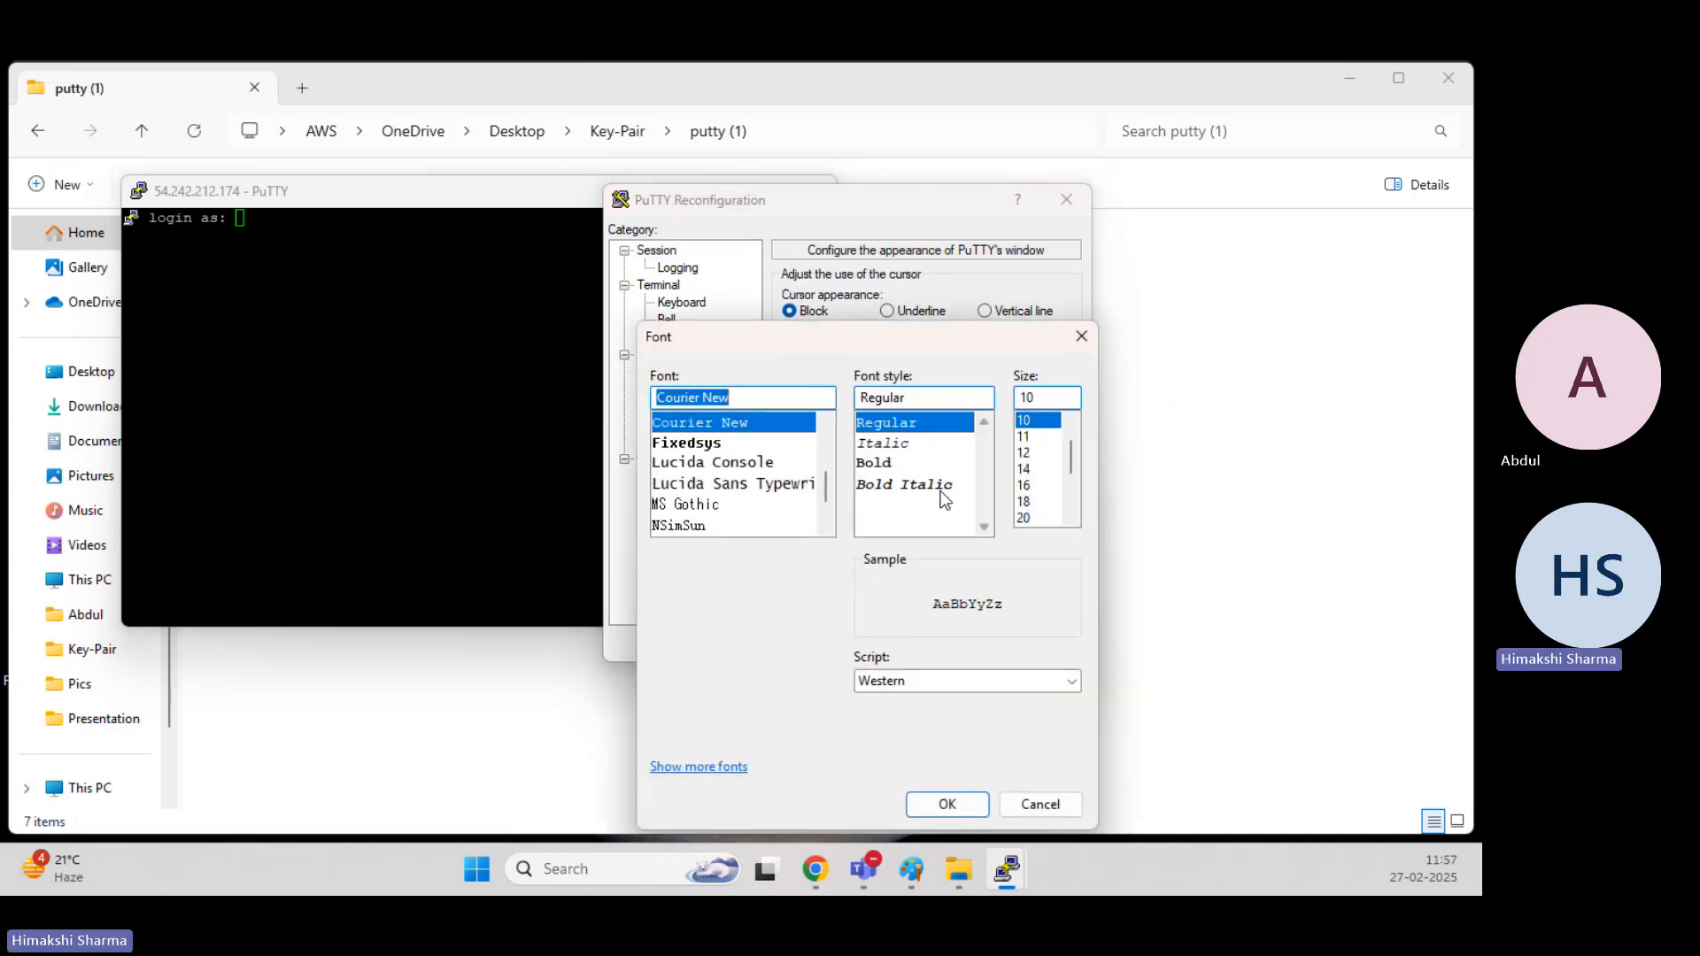
pyautogui.click(967, 462)
pyautogui.click(1025, 485)
pyautogui.click(946, 804)
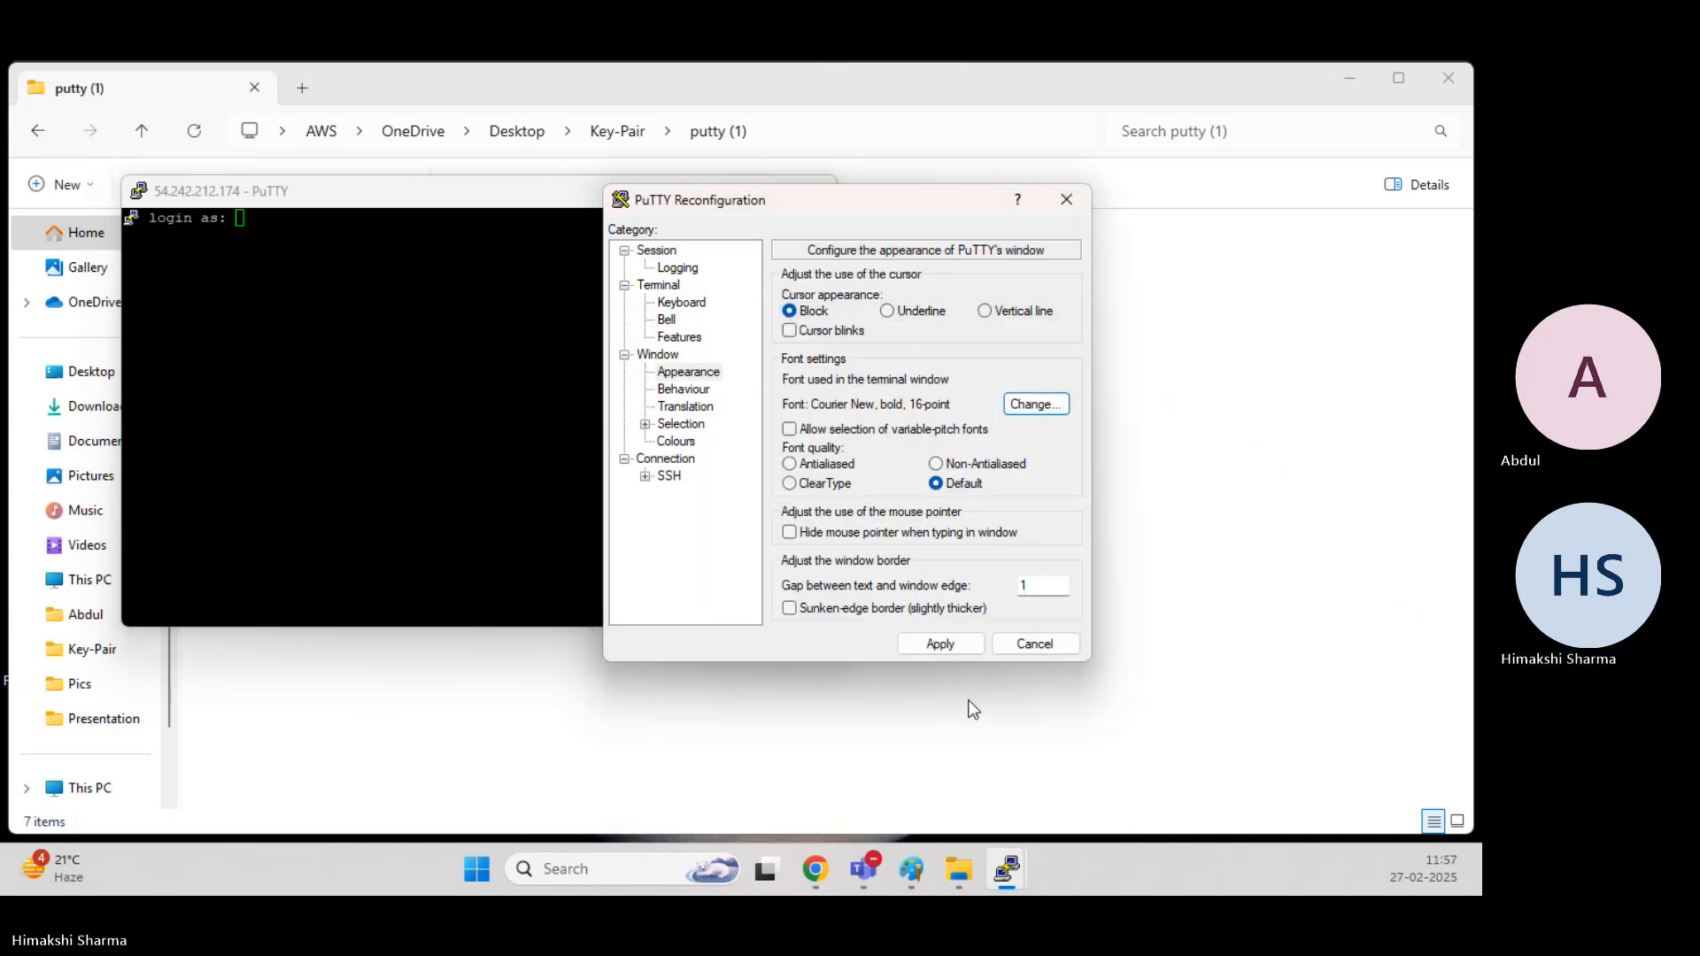
pyautogui.click(936, 641)
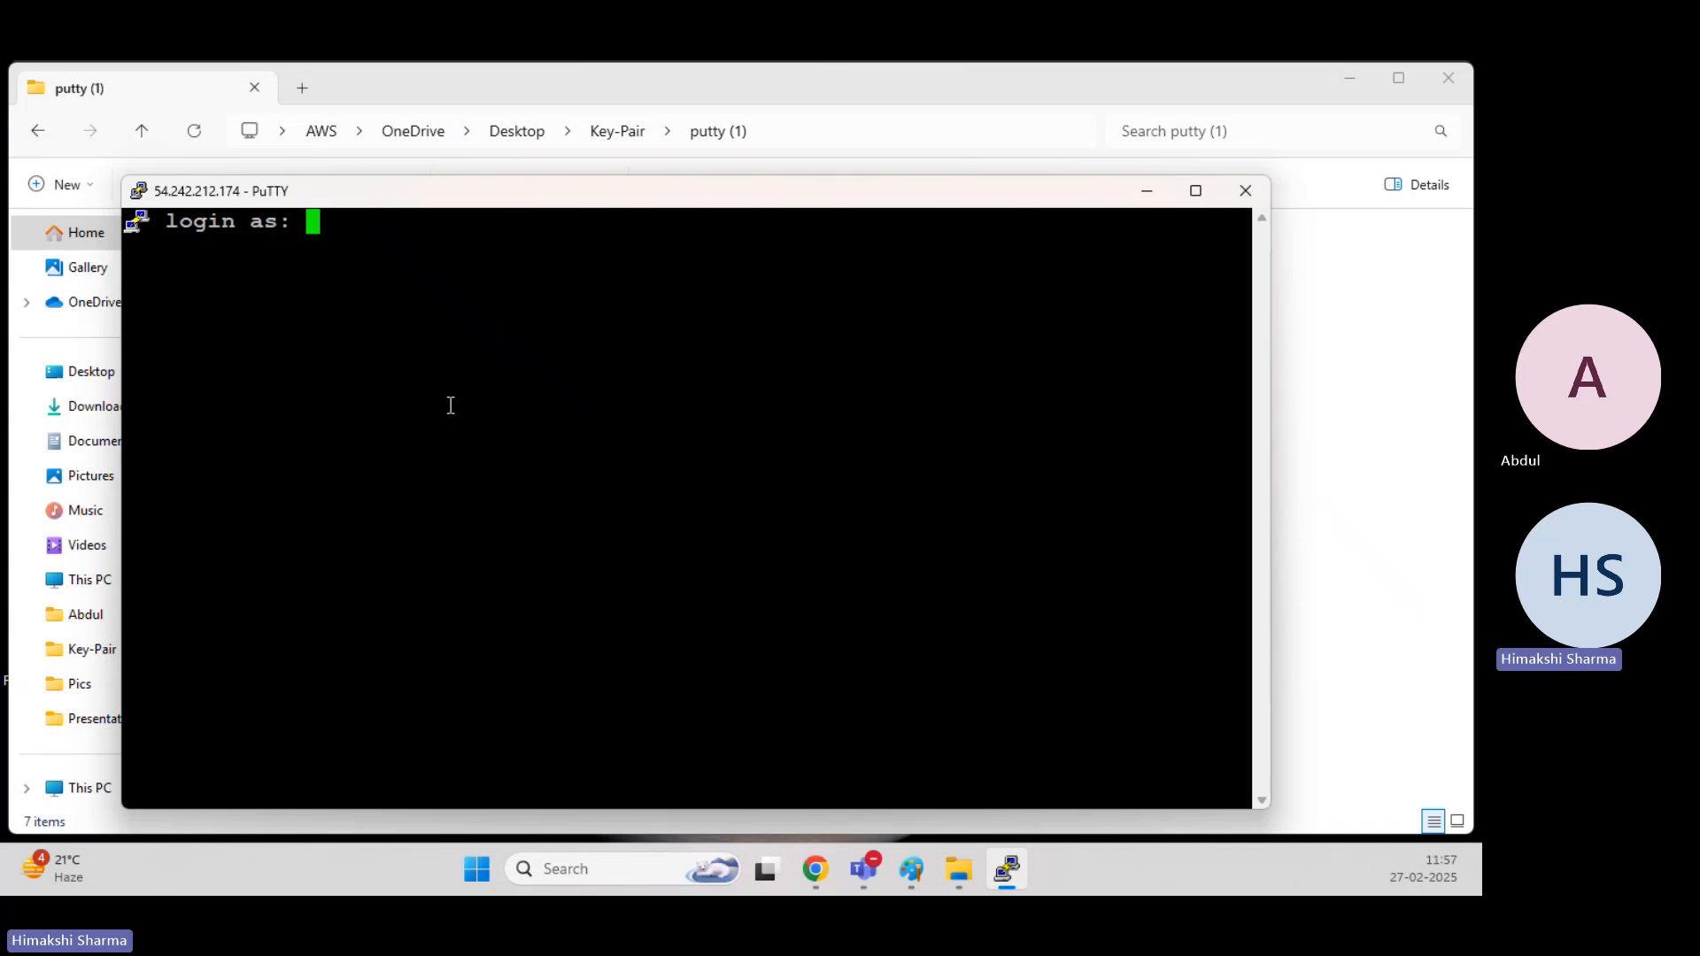
# Log in to the replacement instance as ec2-user and highlight its shell prompt.
pyautogui.write('ec2-use')
pyautogui.write('r')
pyautogui.press('Return')
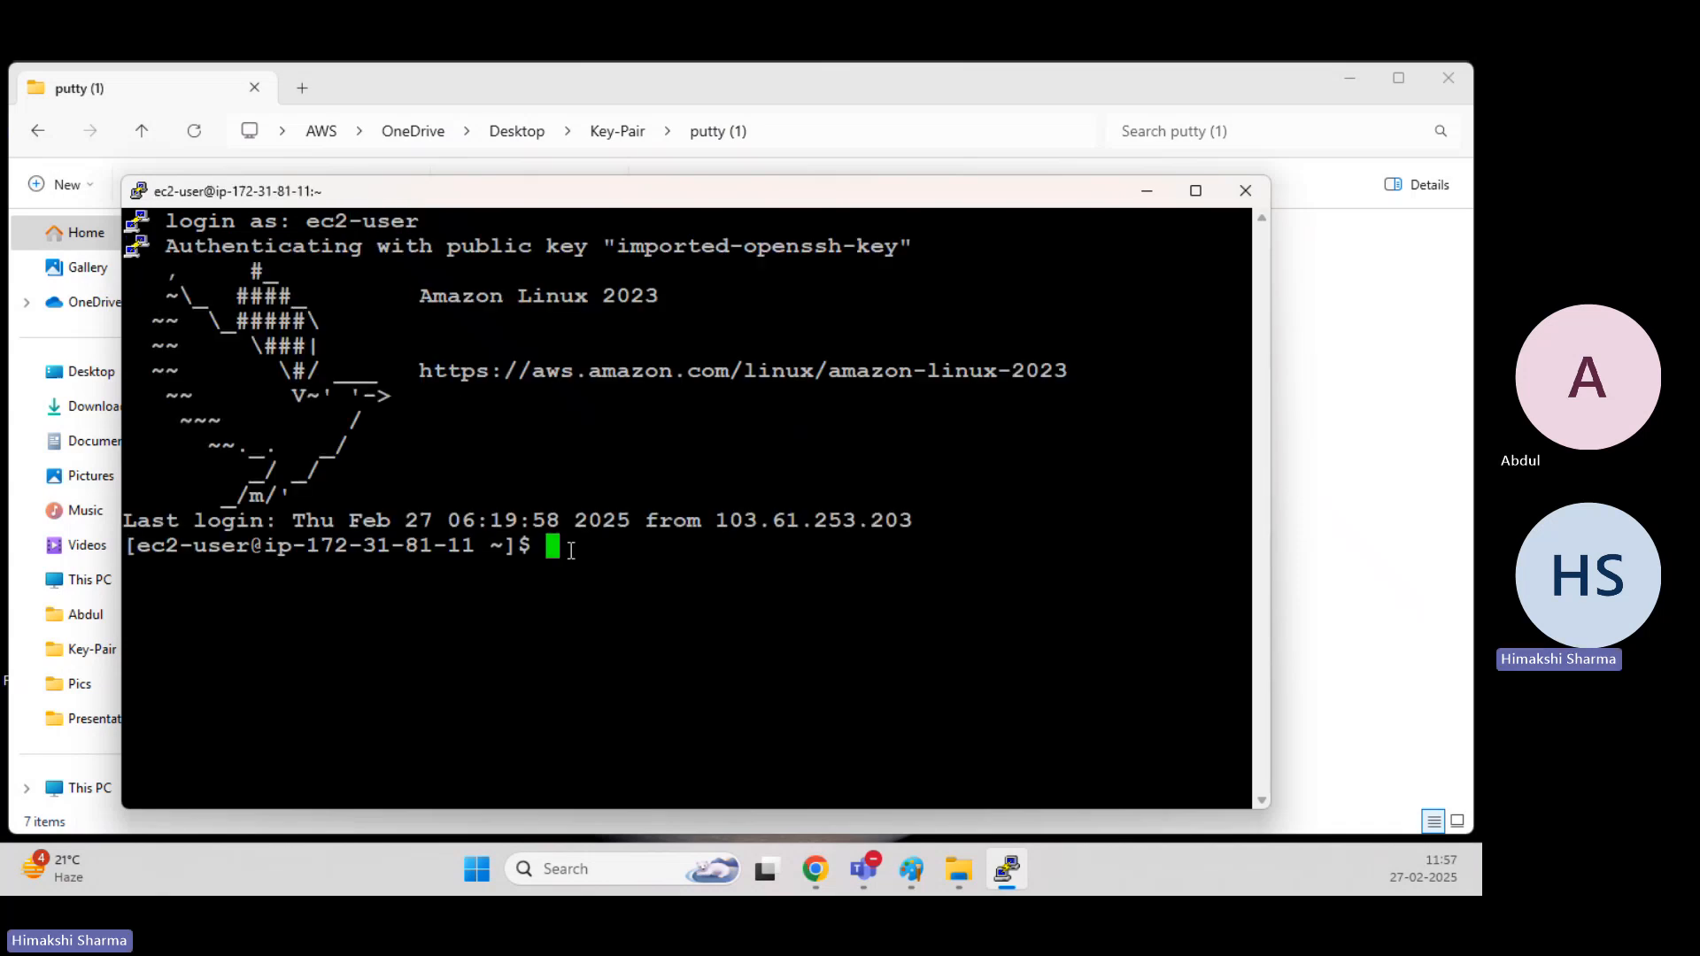
pyautogui.moveTo(569, 549); pyautogui.dragTo(136, 544)
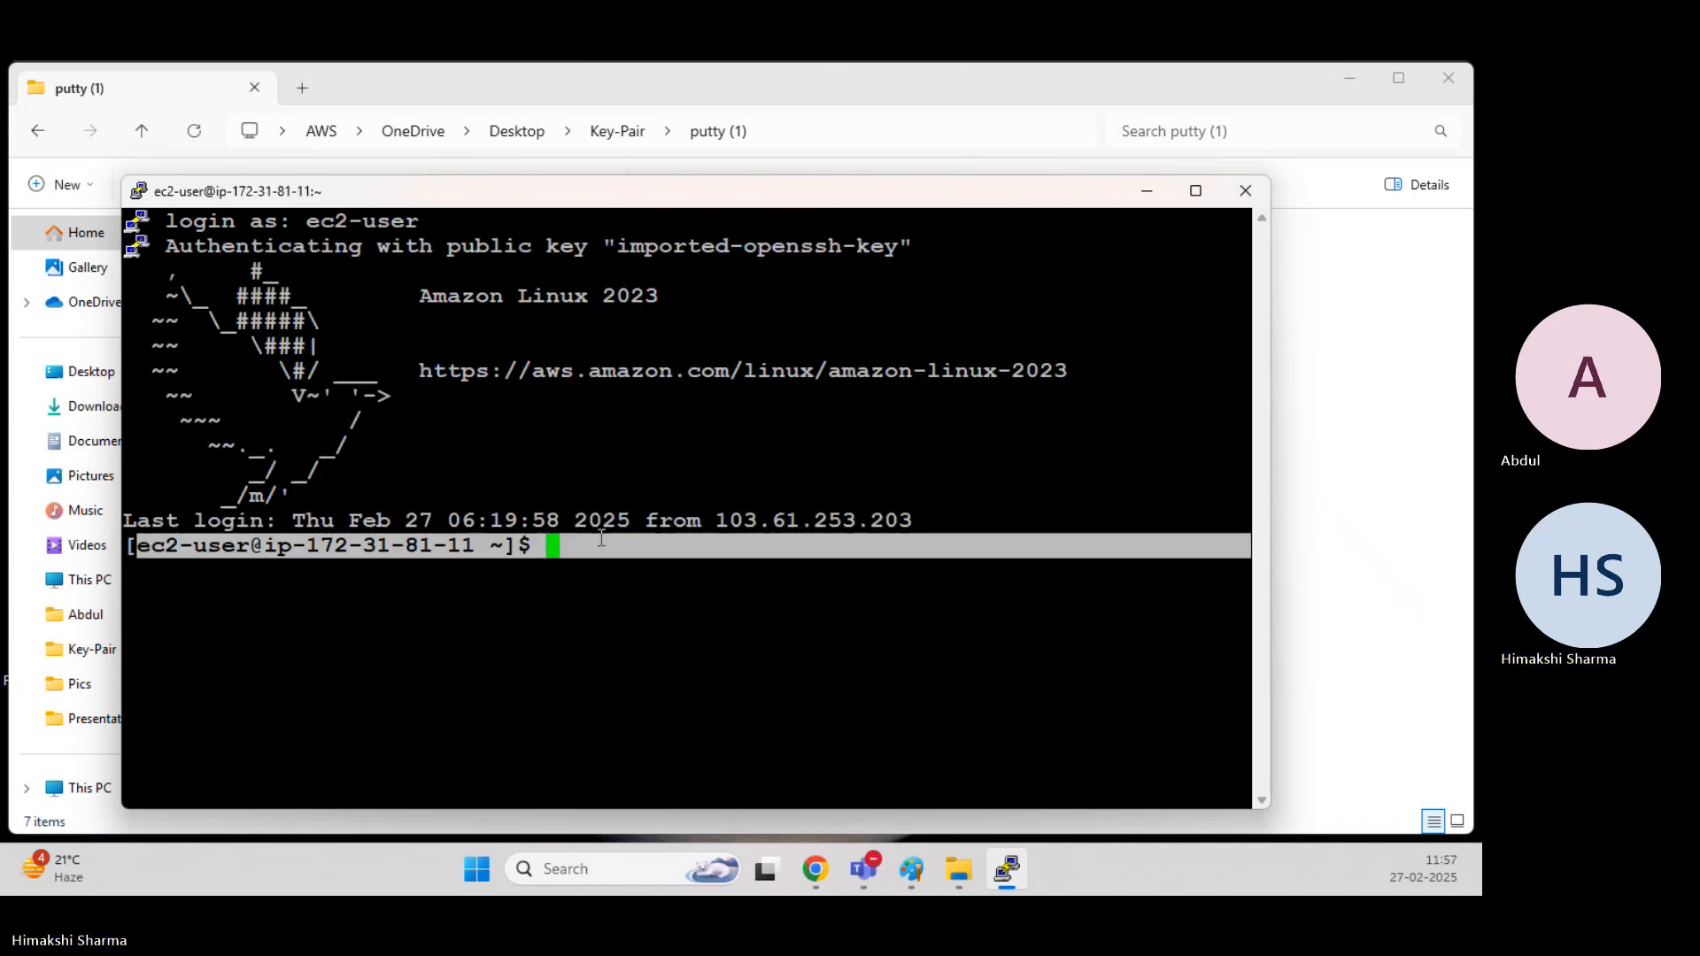
# Clear the highlight on the shell prompt and switch to the private and public key diagram in Paint.
pyautogui.click(634, 504)
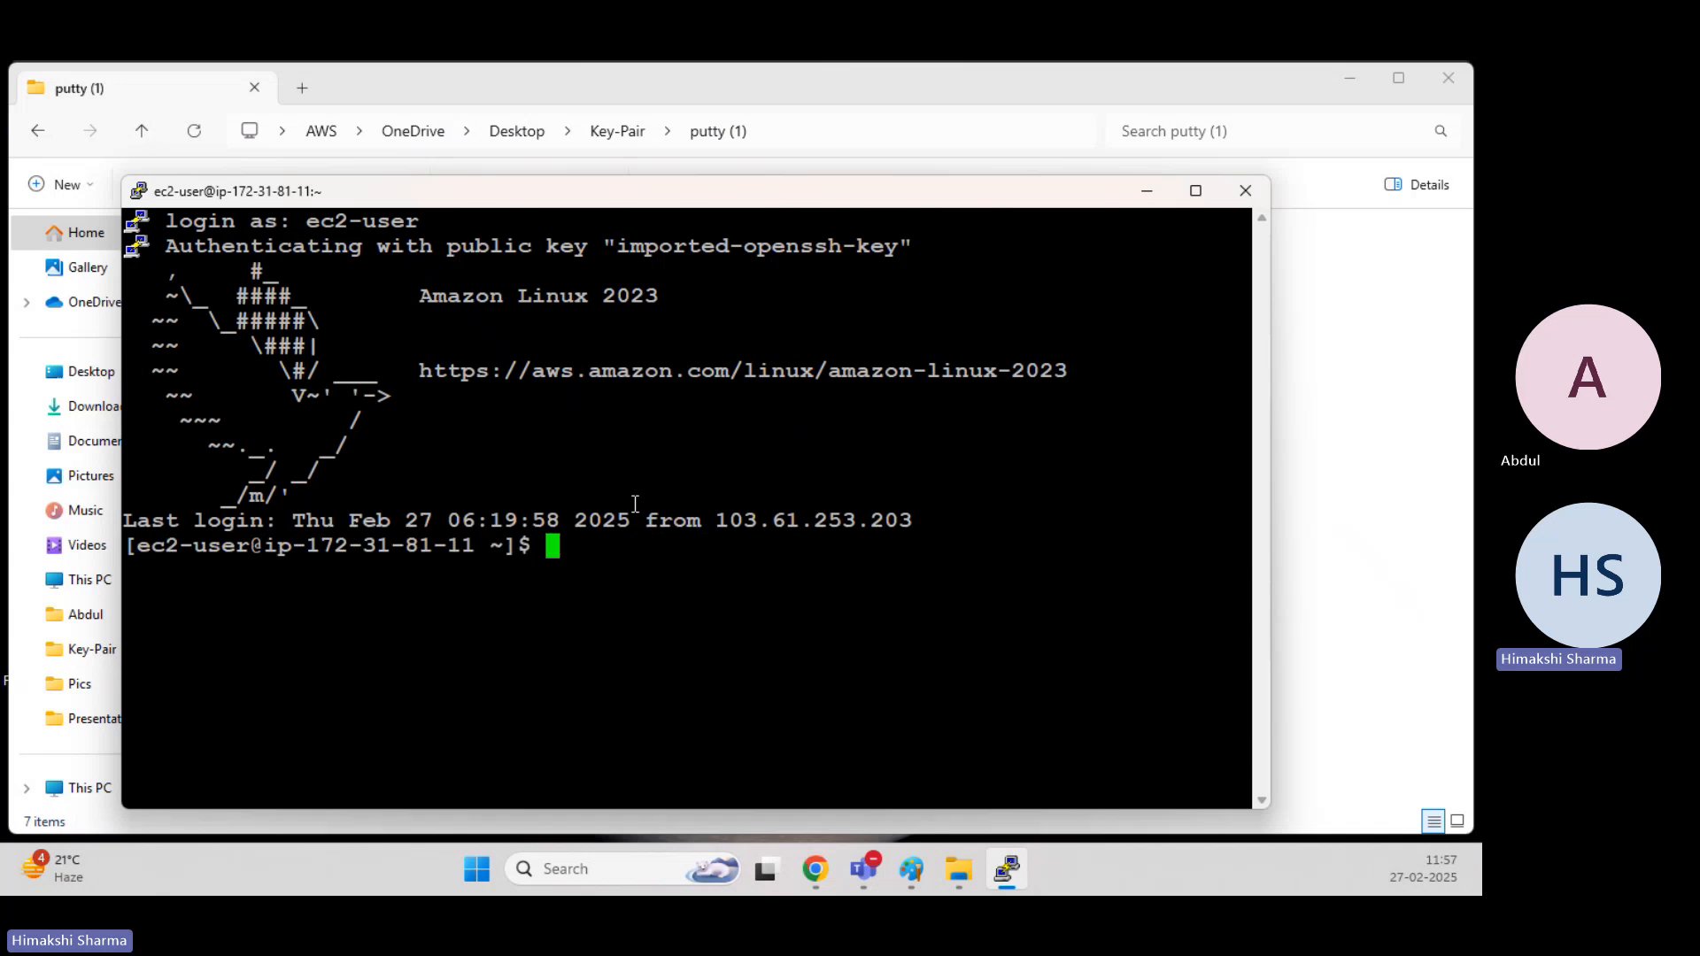
pyautogui.moveTo(912, 869)
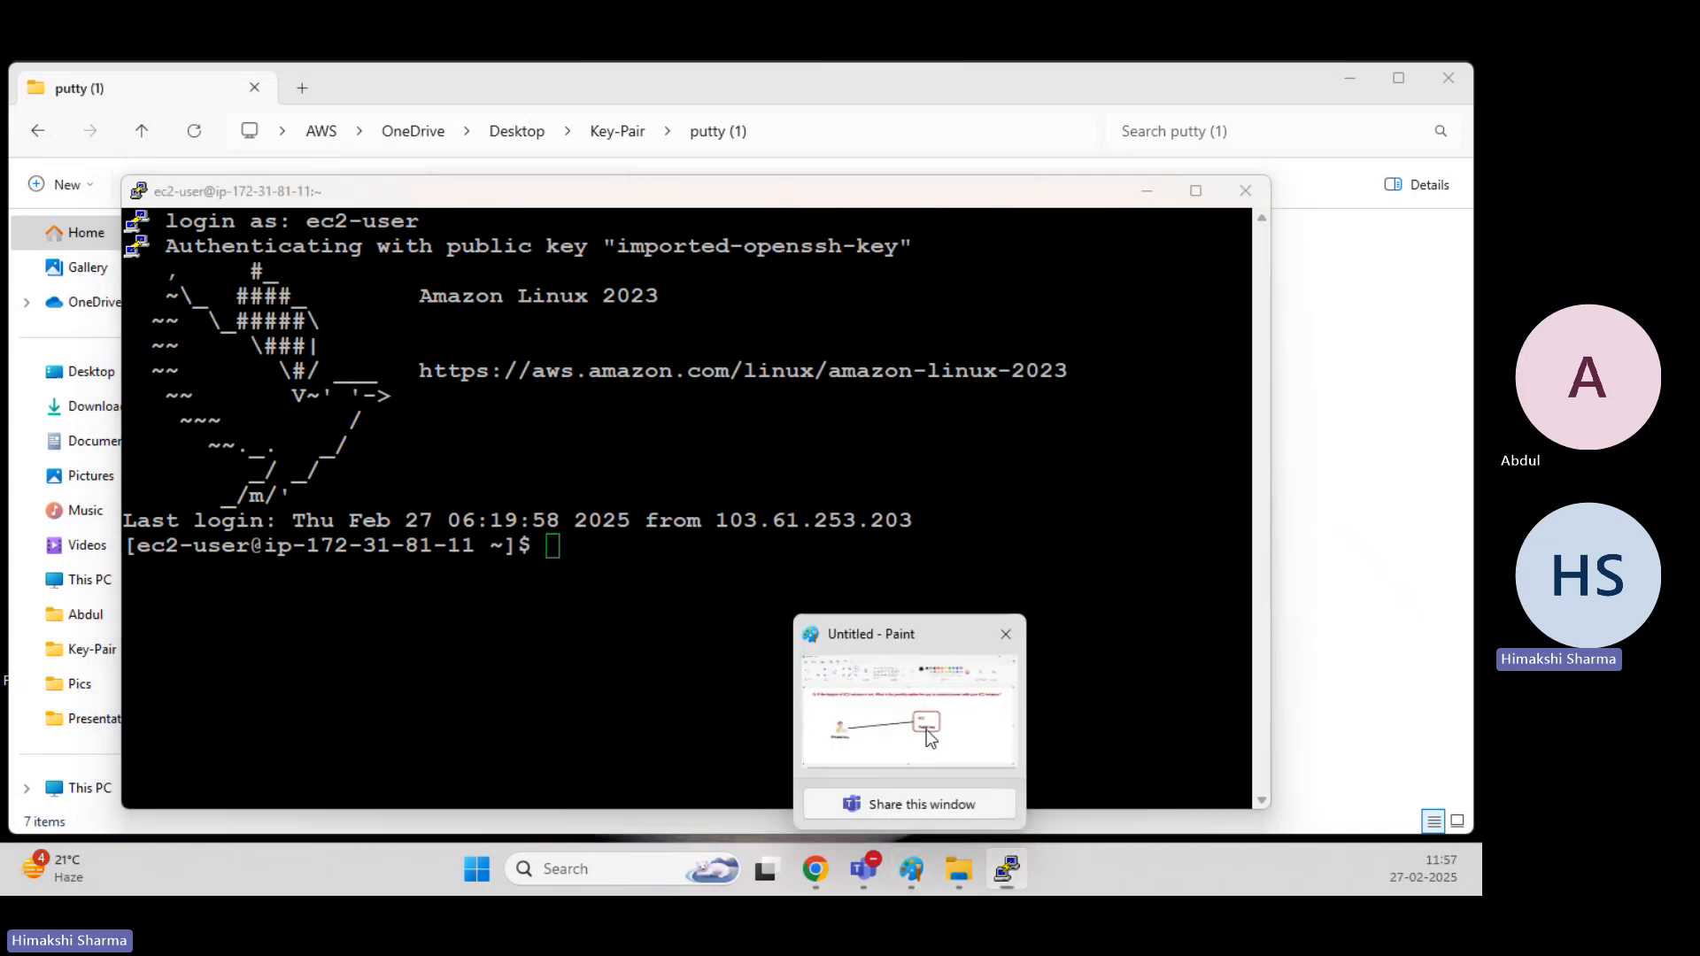
pyautogui.click(917, 784)
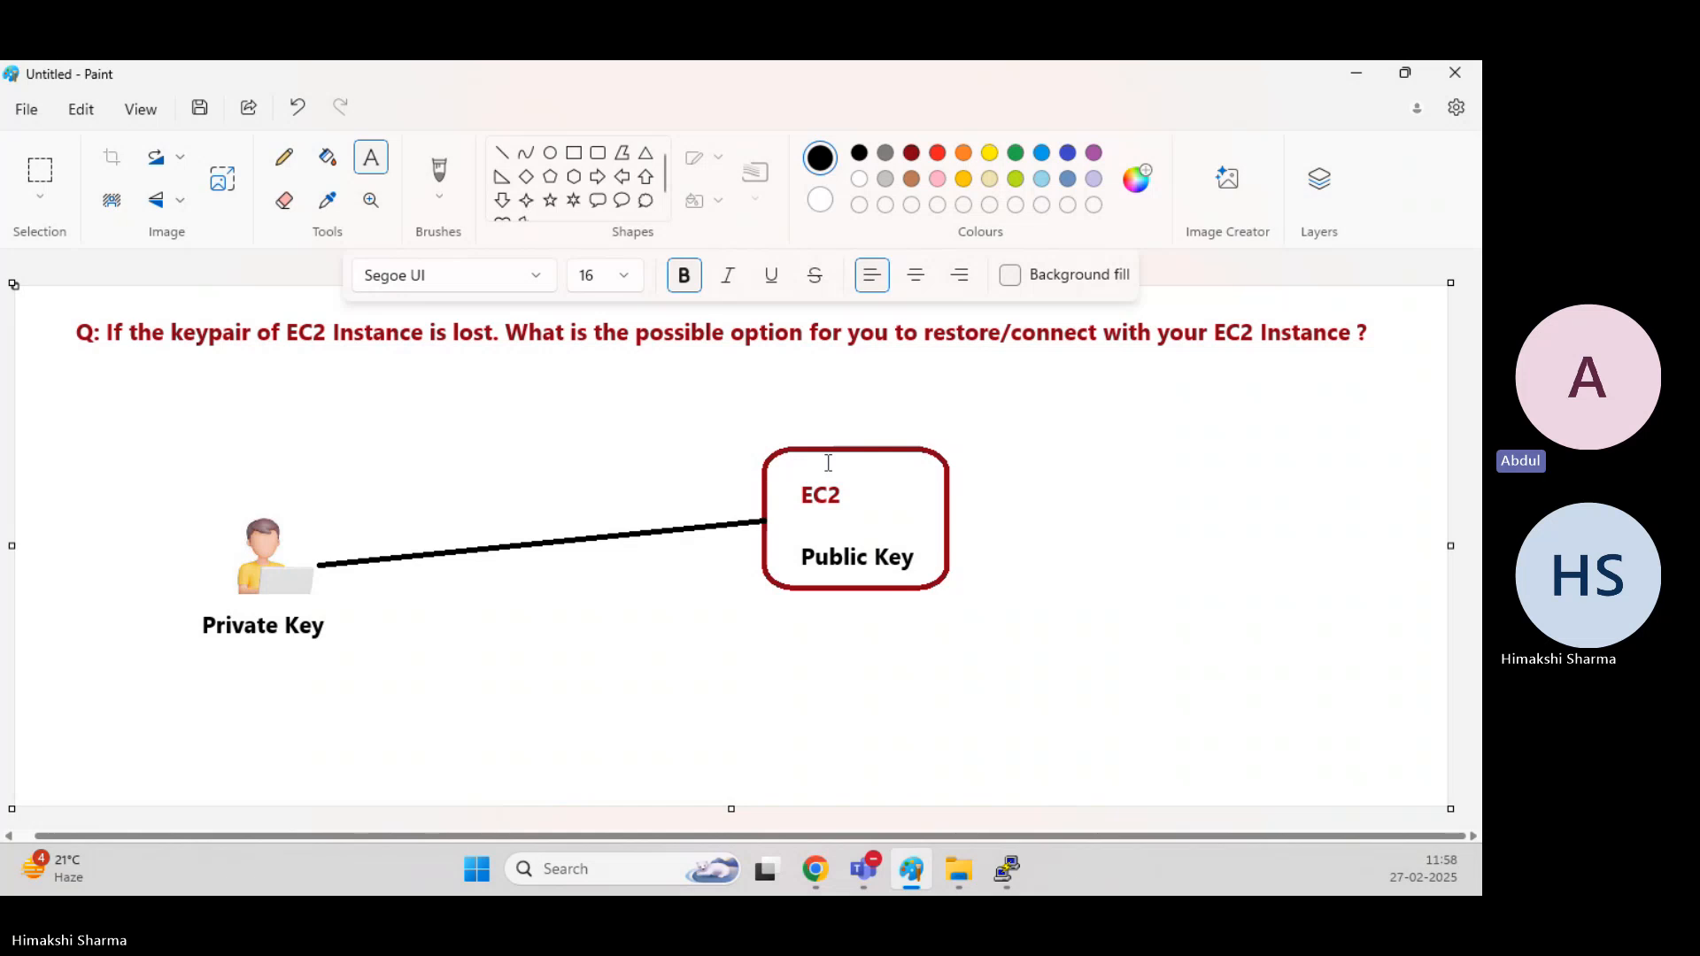
# Switch to Chrome, terminate the running Webserver and Webserver-Keylost instances, and refresh the instance list.
pyautogui.moveTo(815, 869)
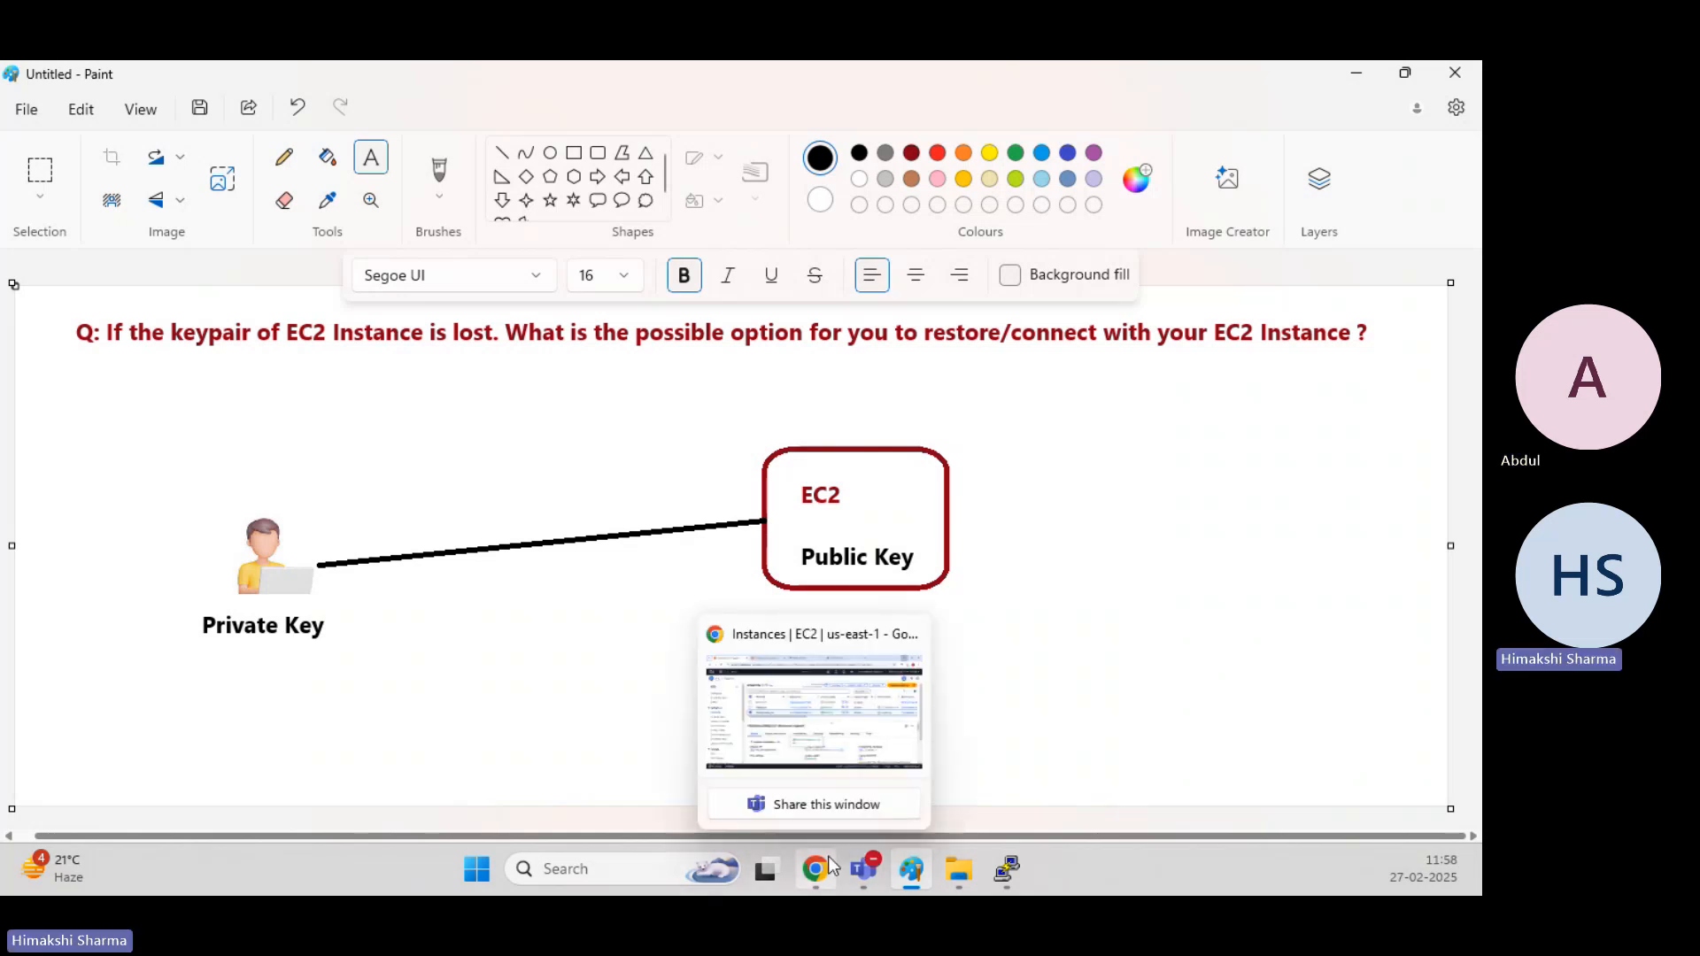
pyautogui.click(791, 724)
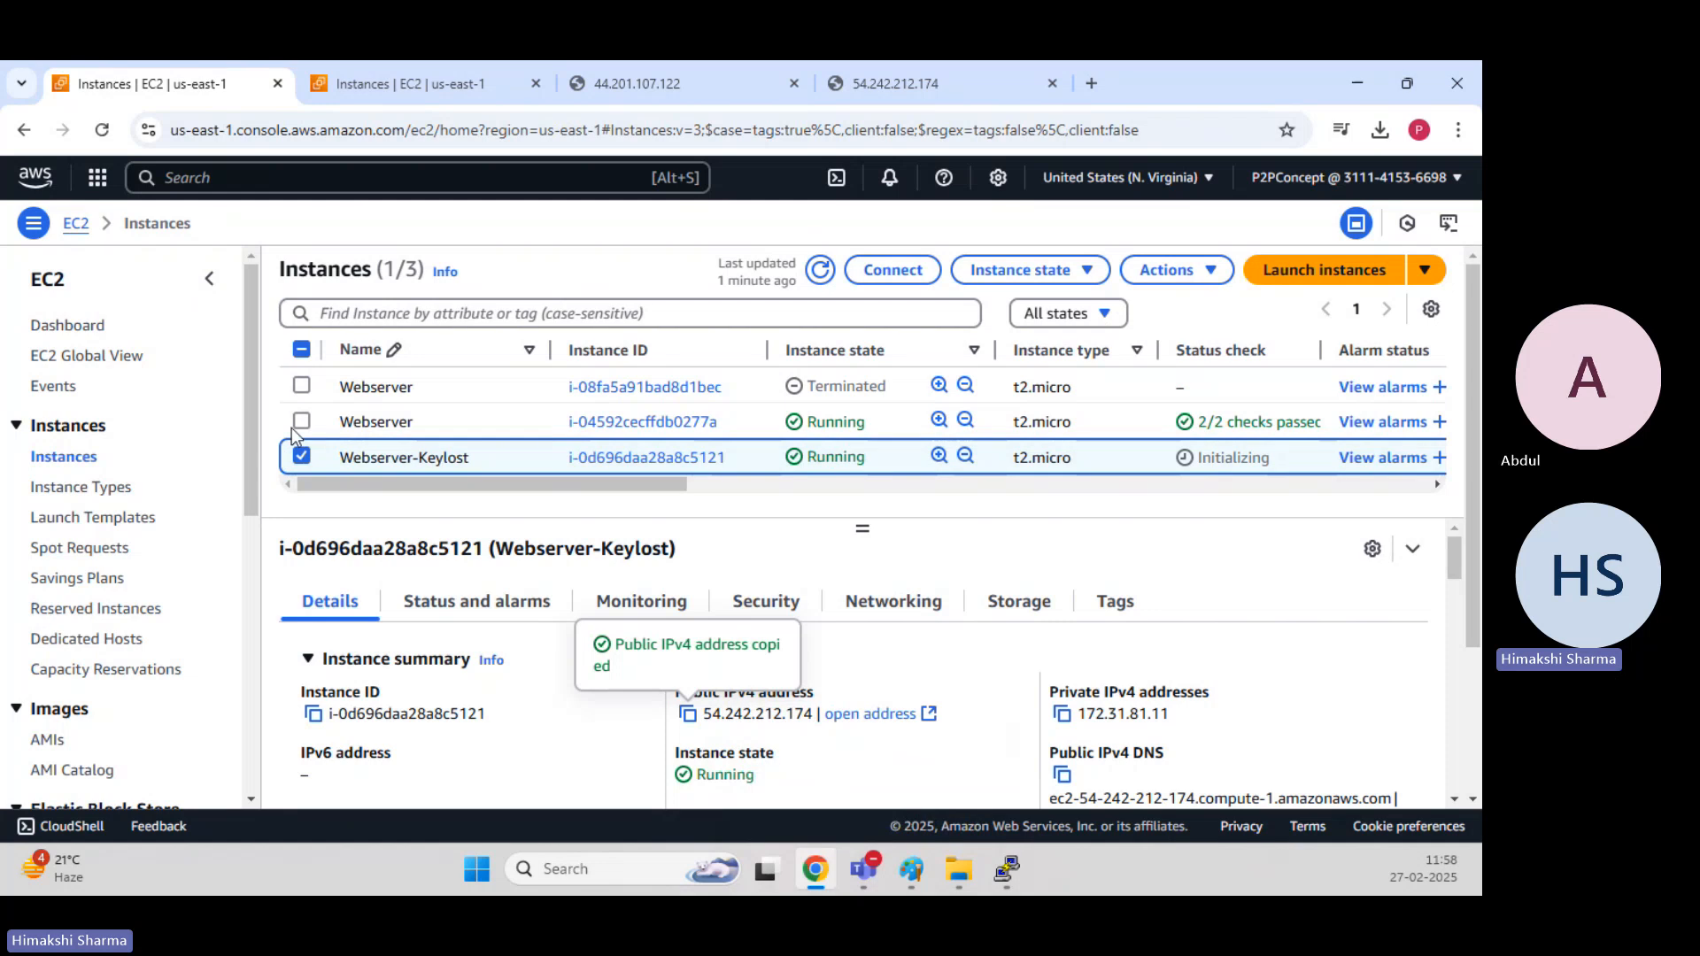
pyautogui.click(301, 421)
pyautogui.click(1162, 269)
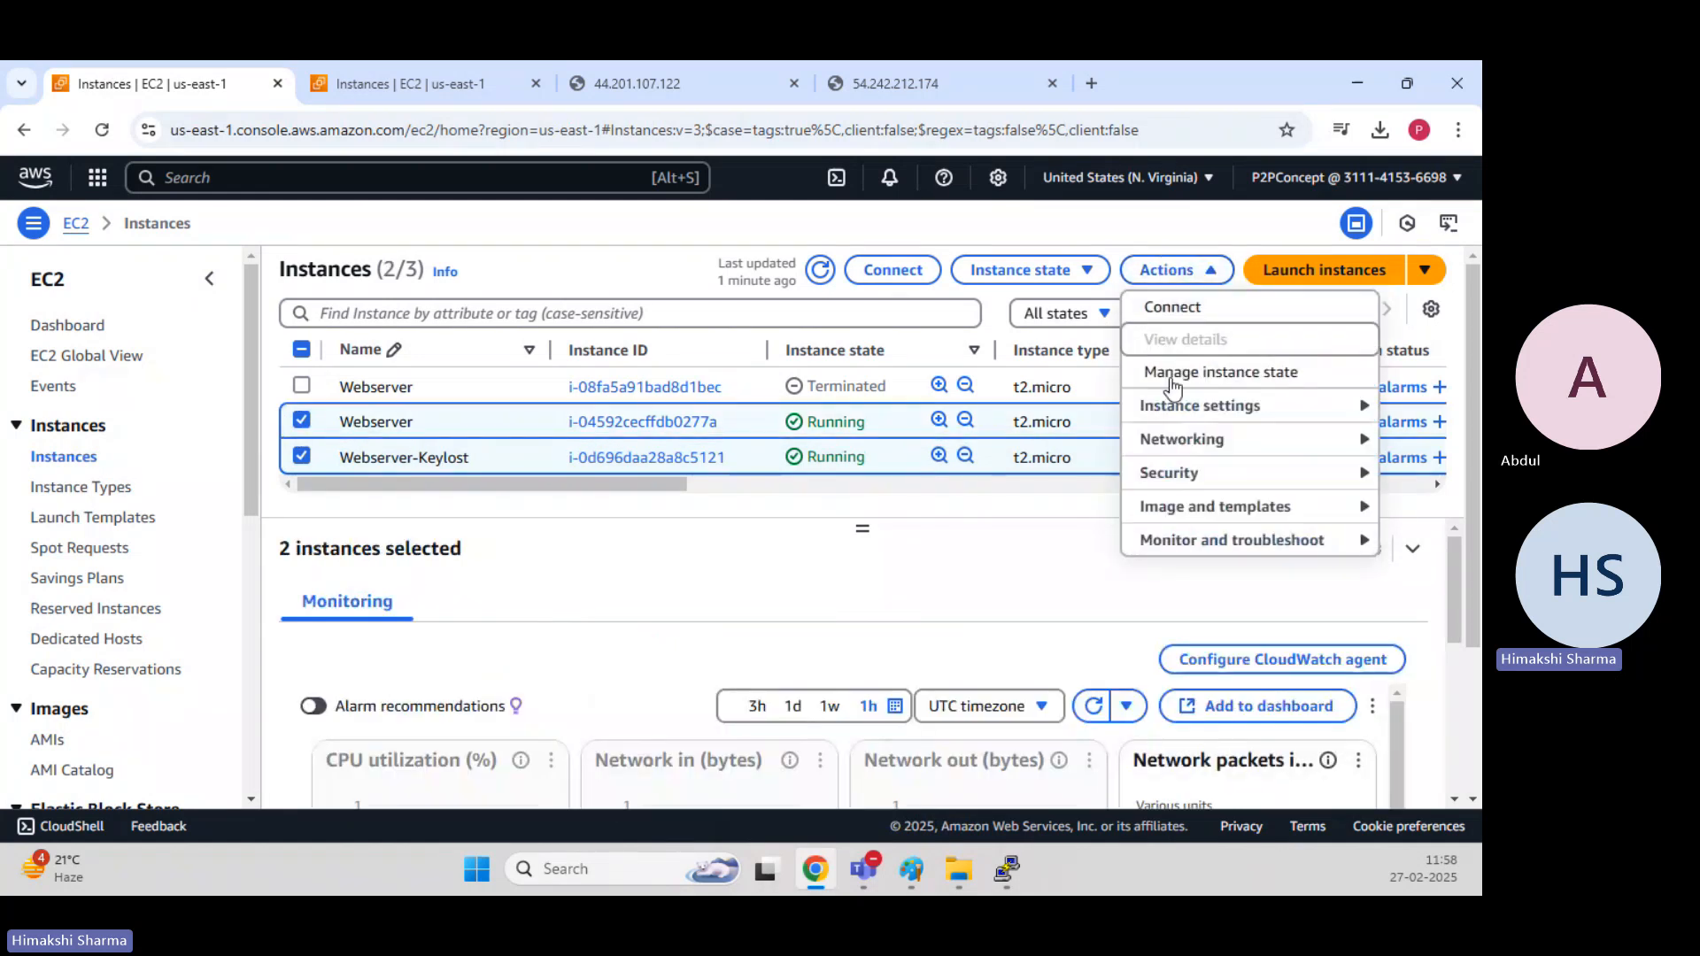
pyautogui.click(1062, 276)
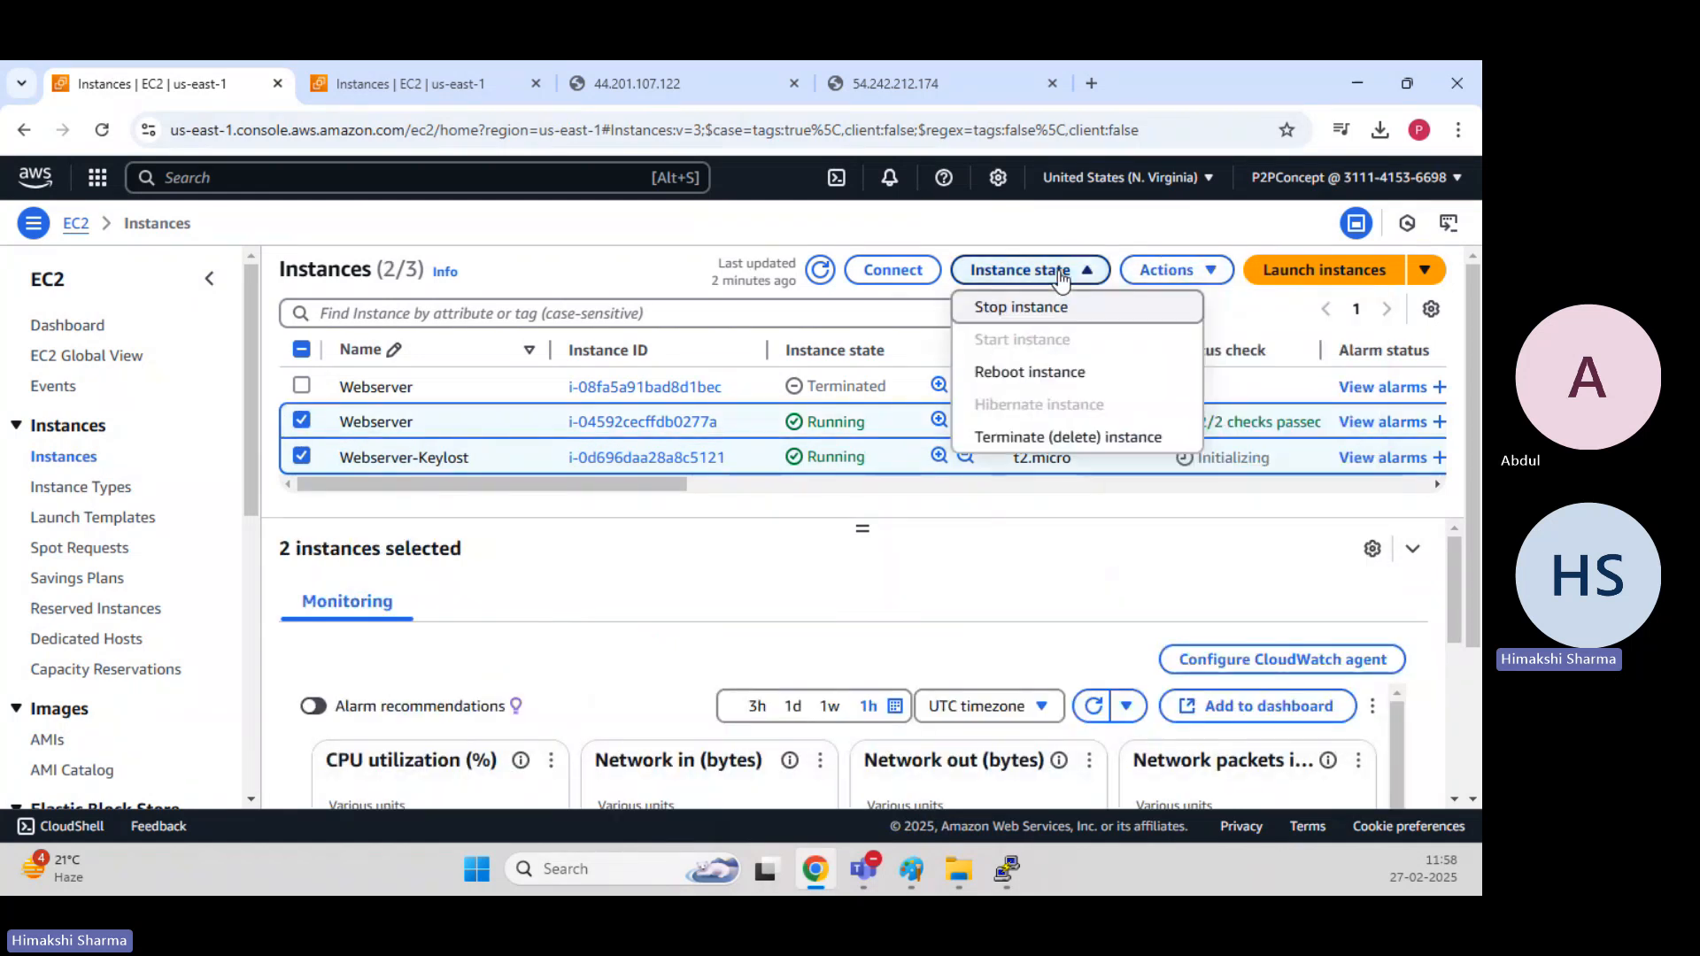
pyautogui.click(1073, 440)
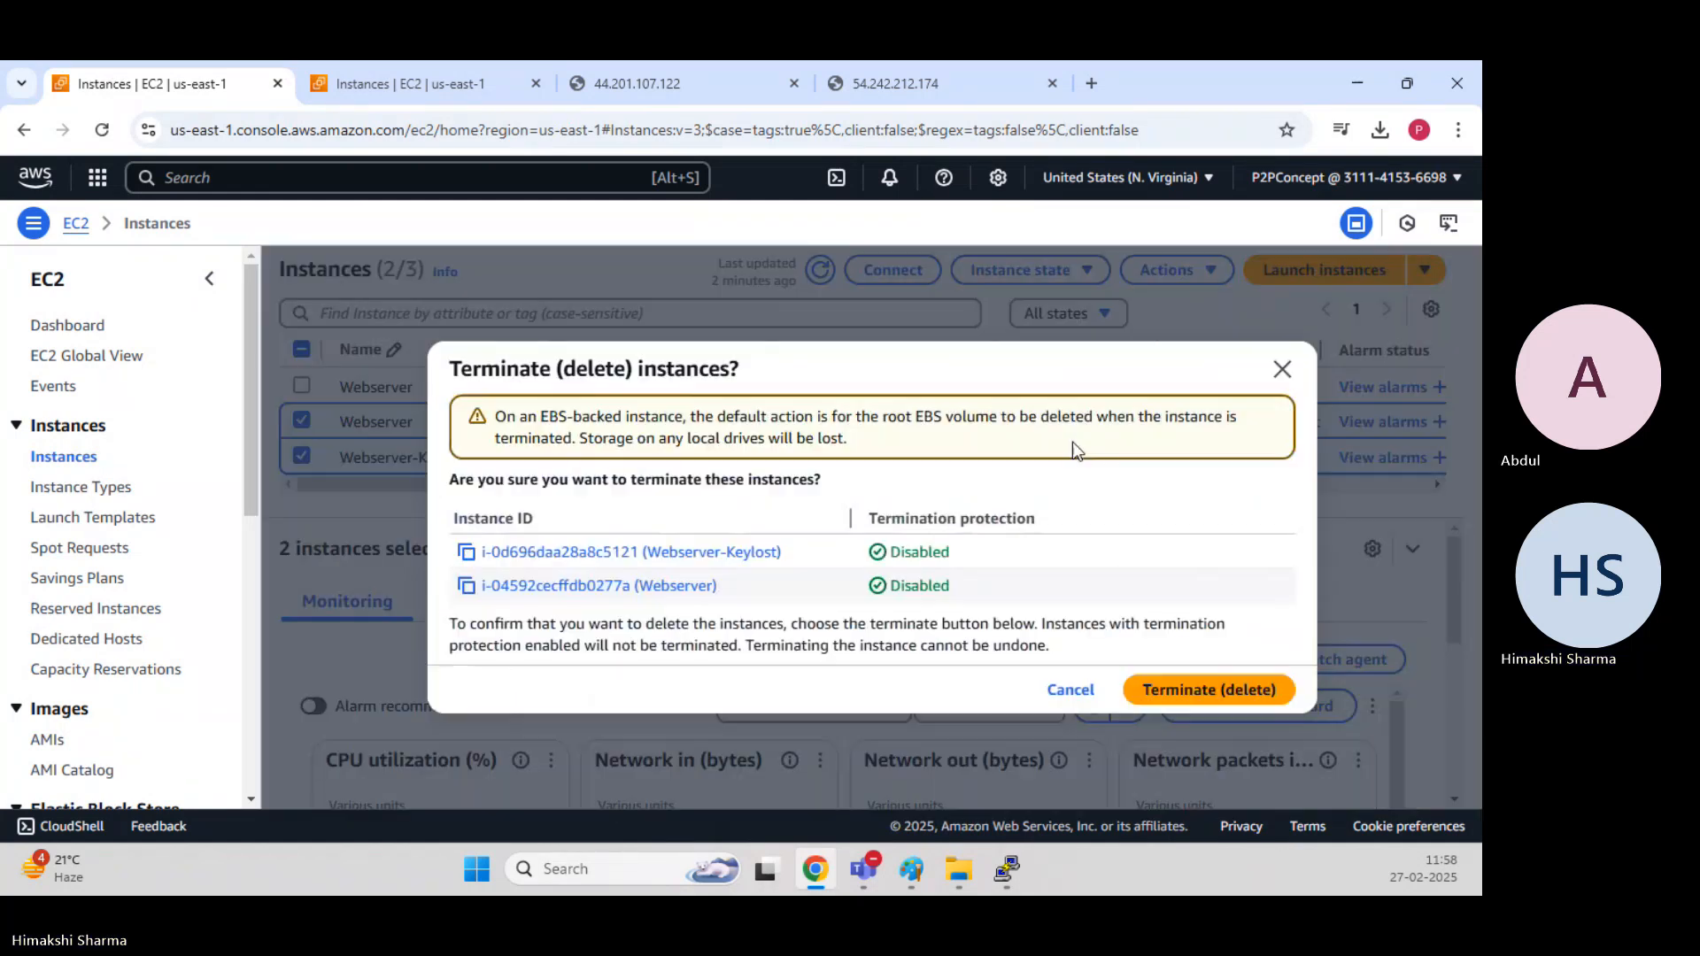
pyautogui.click(1237, 697)
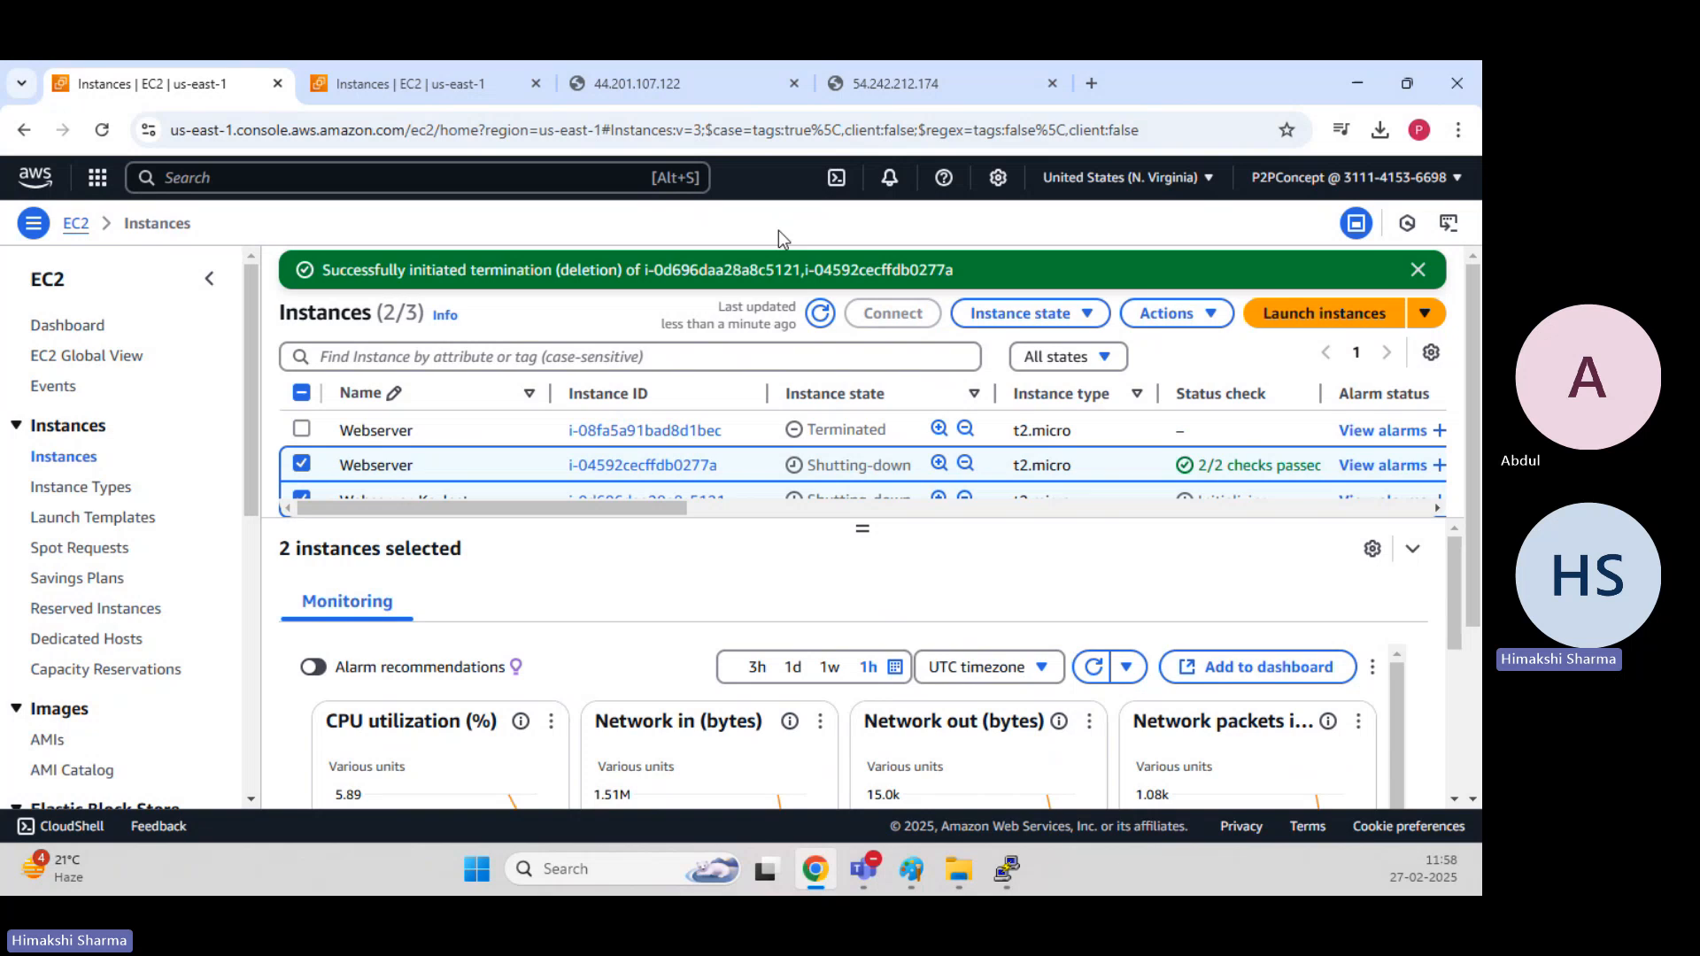
pyautogui.click(1420, 270)
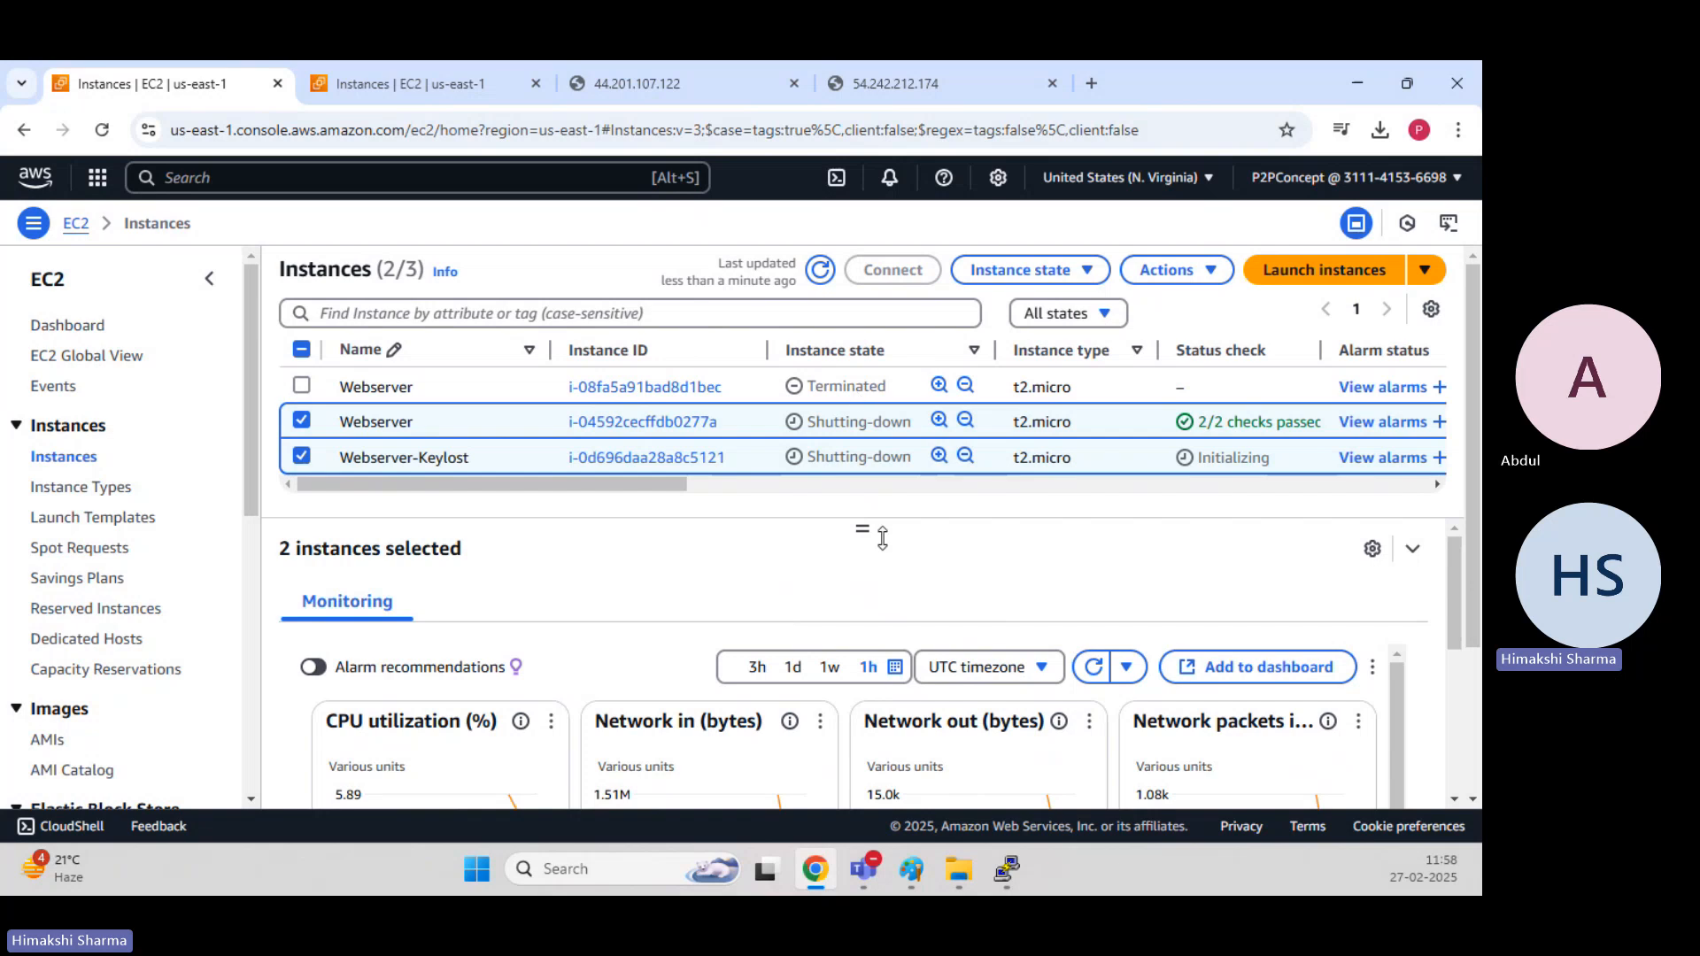
pyautogui.click(820, 270)
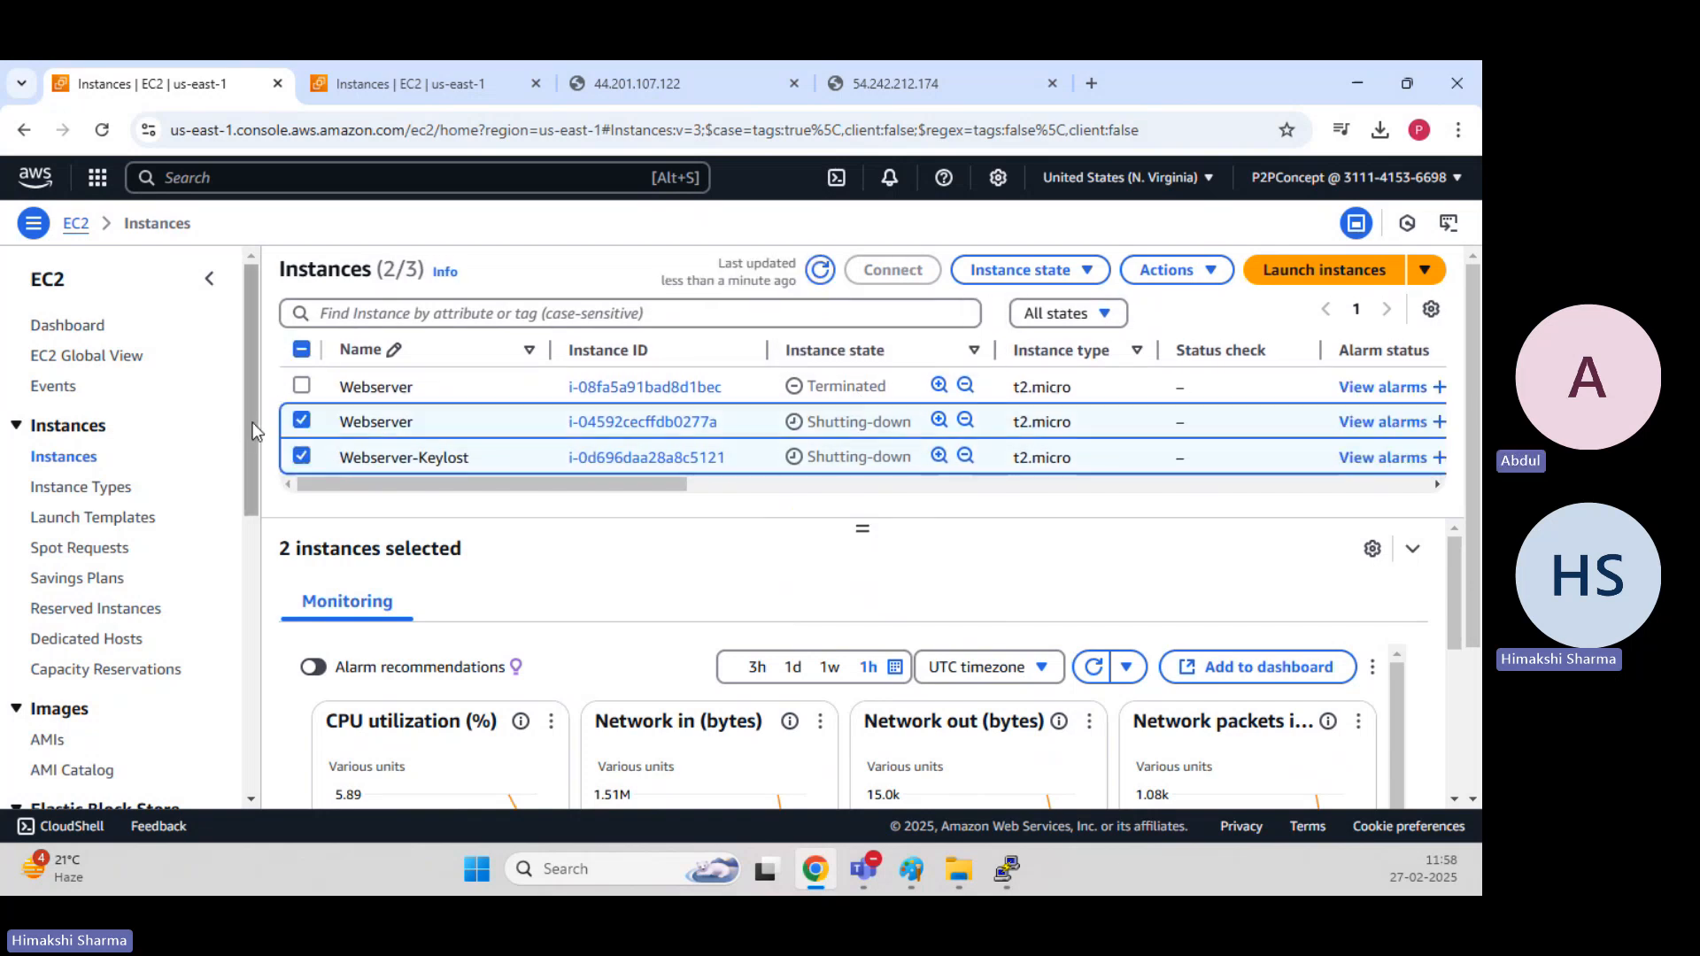
# Switch to Paint and try to add the text "Lifecycle Manager" beside the EC2 box, and return to the EC2 console.
pyautogui.click(911, 869)
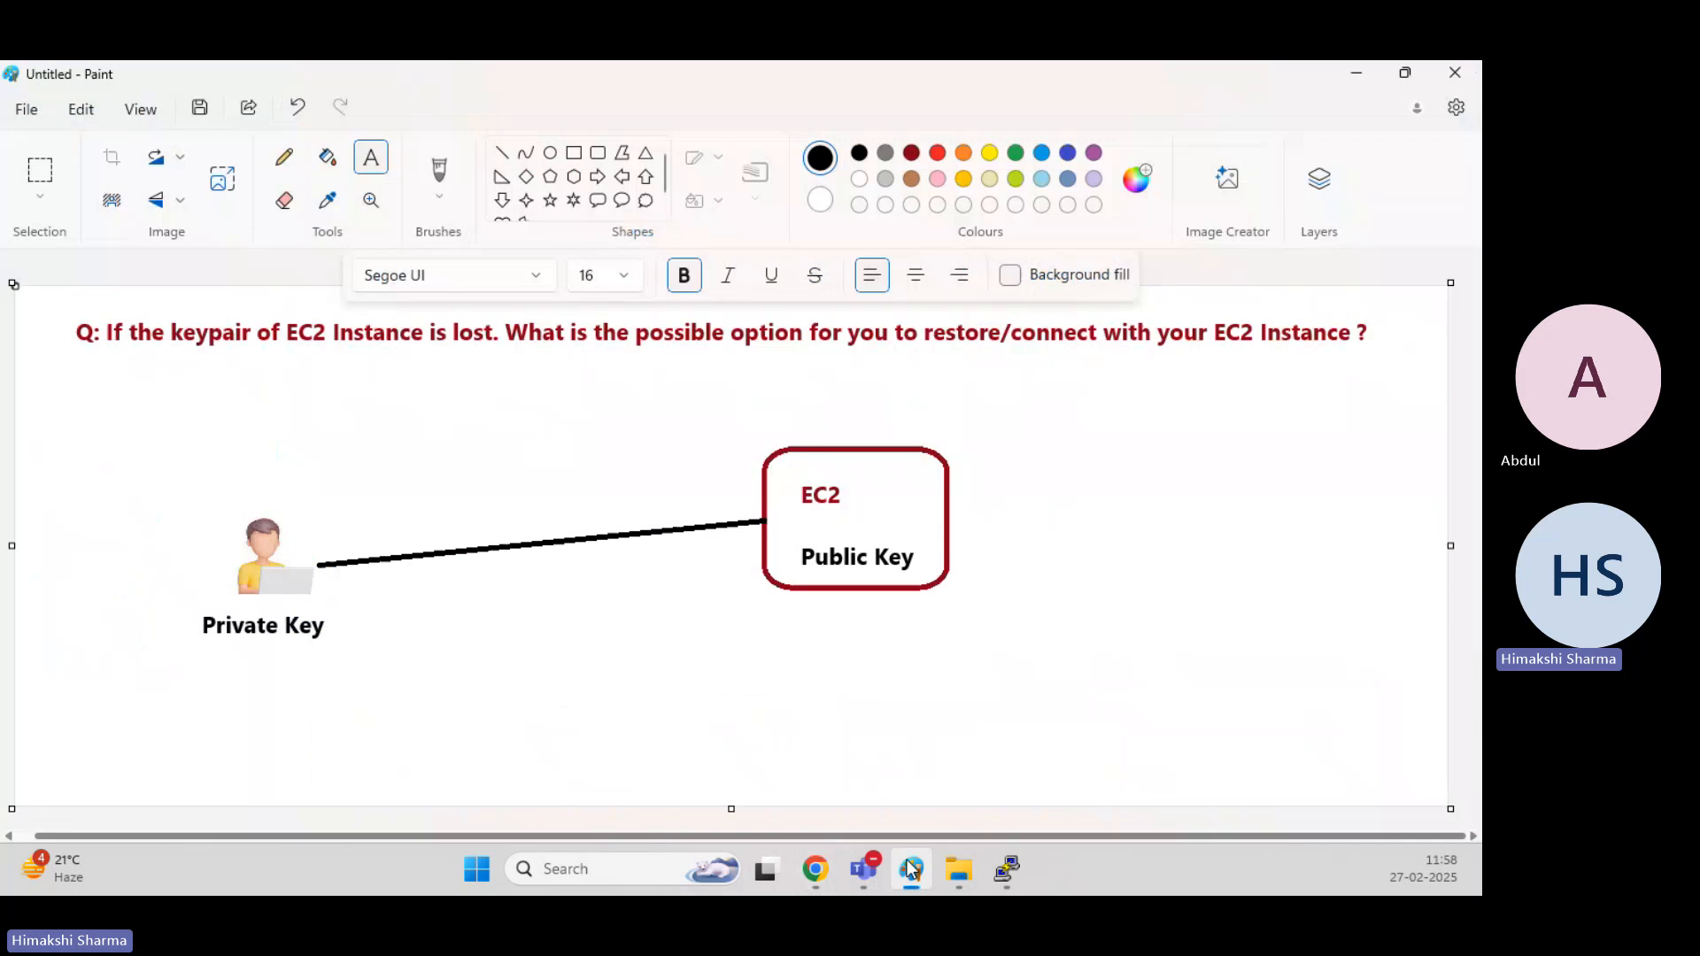
pyautogui.moveTo(1112, 463); pyautogui.dragTo(1422, 749)
pyautogui.write('Li')
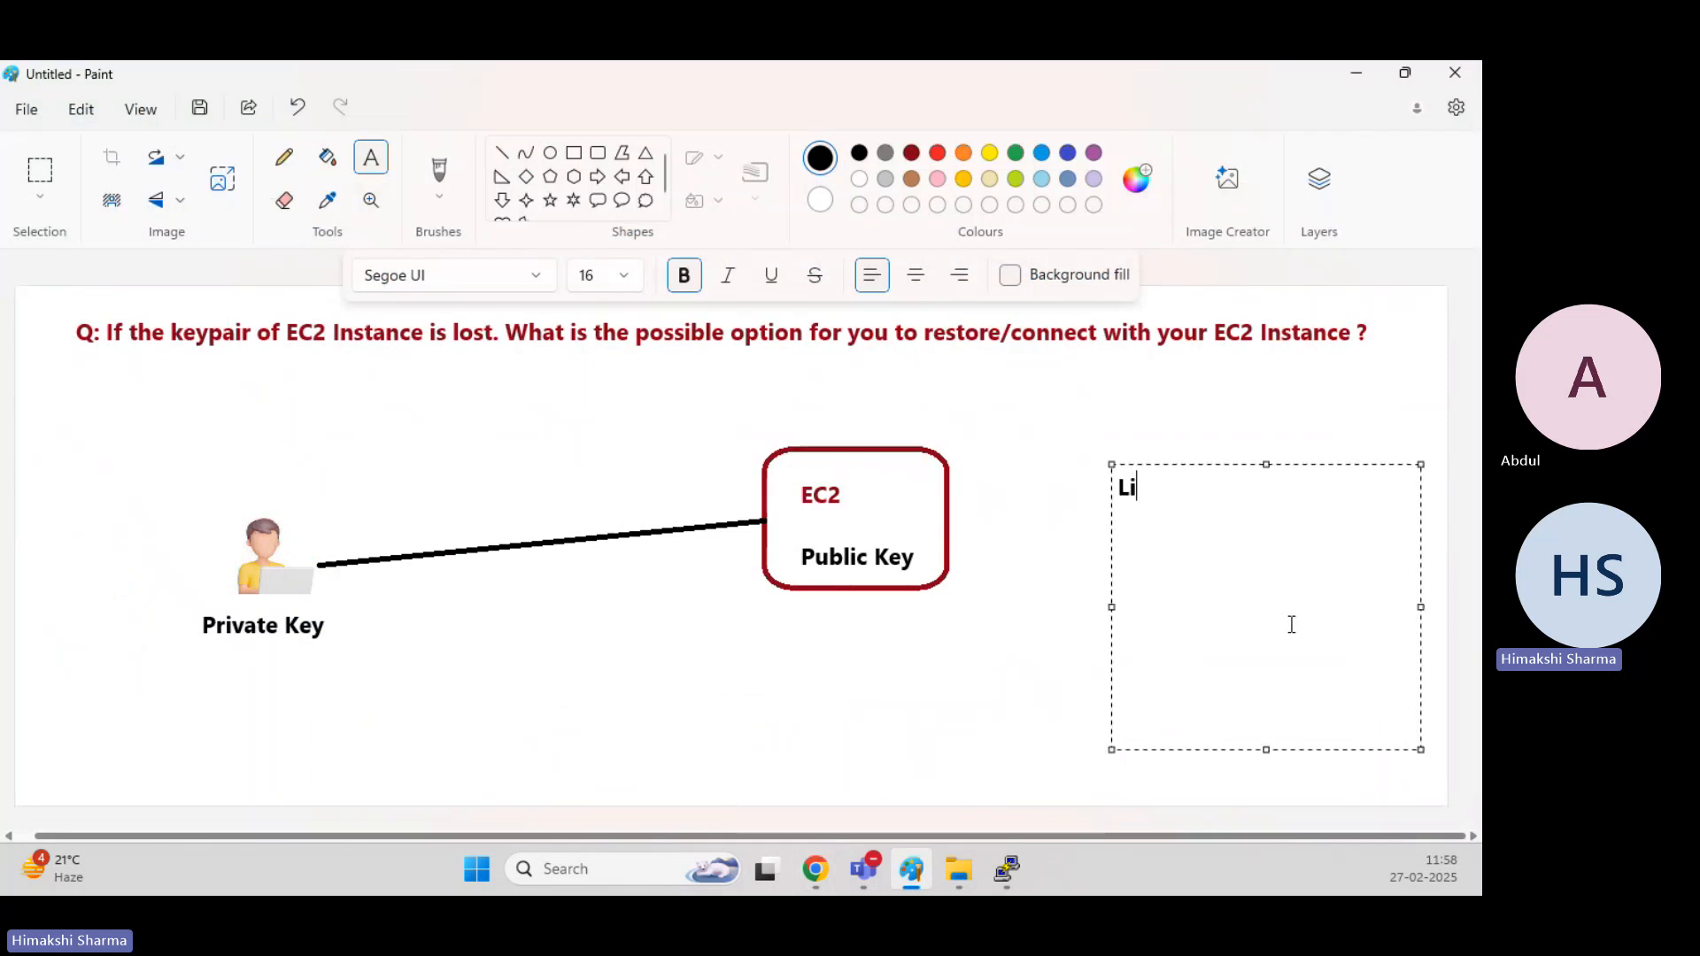
pyautogui.write('fecycle manager')
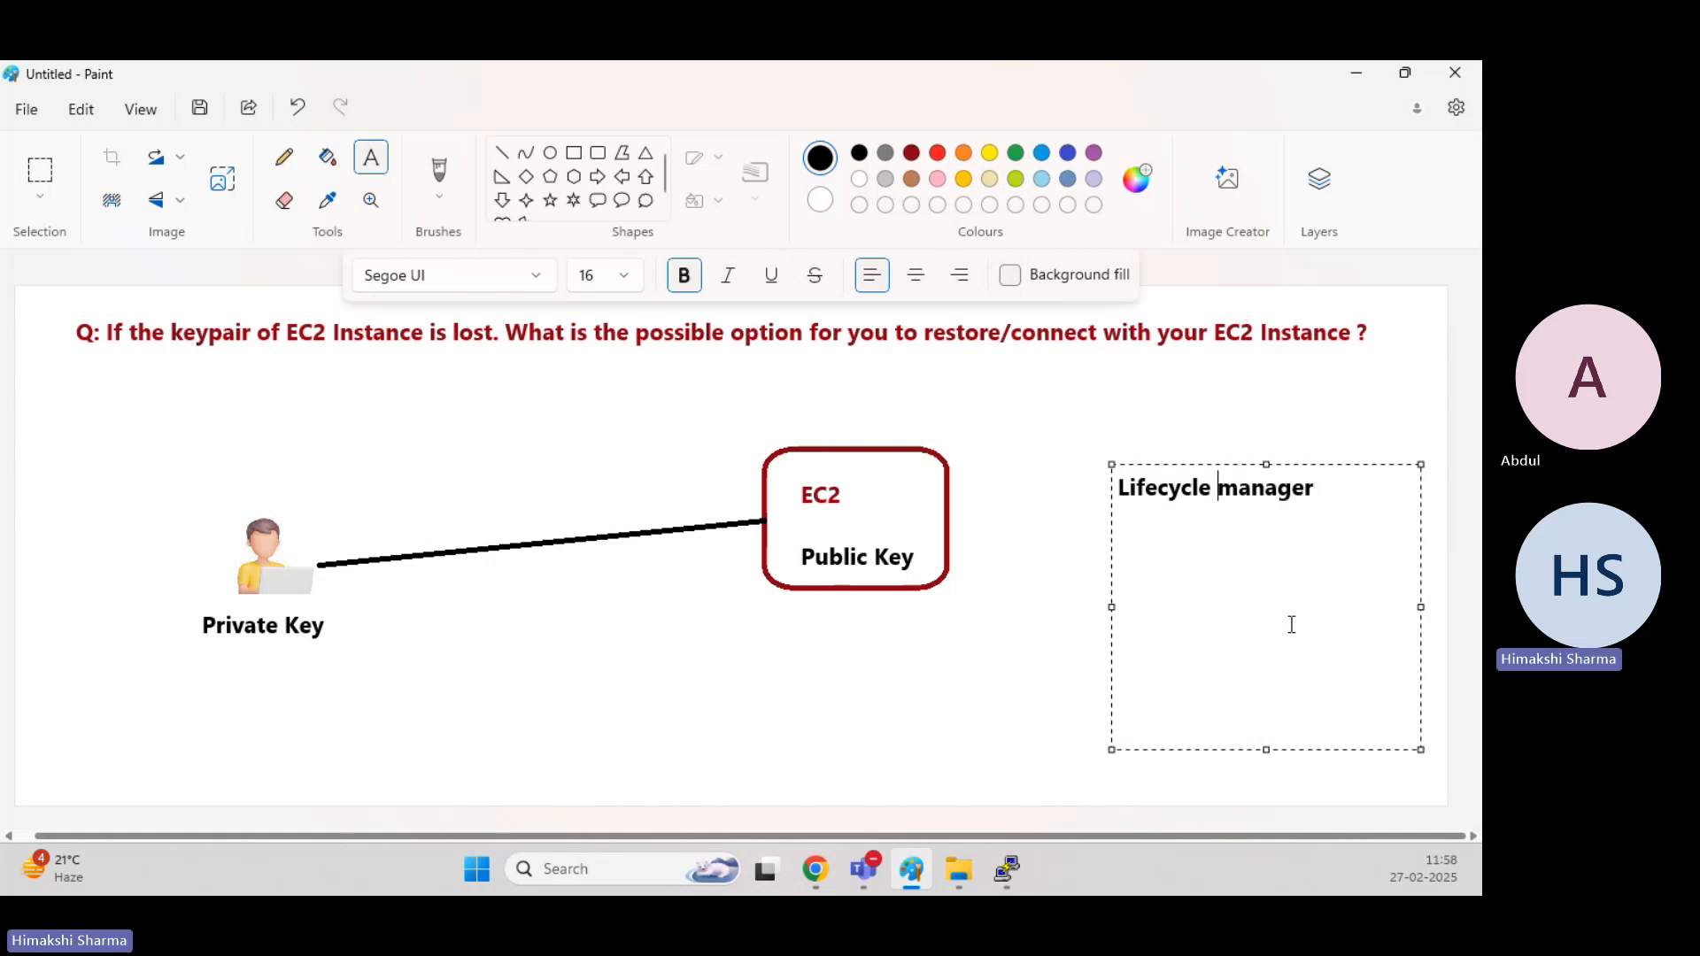
pyautogui.press('Delete')
pyautogui.write('M')
pyautogui.click(1327, 413)
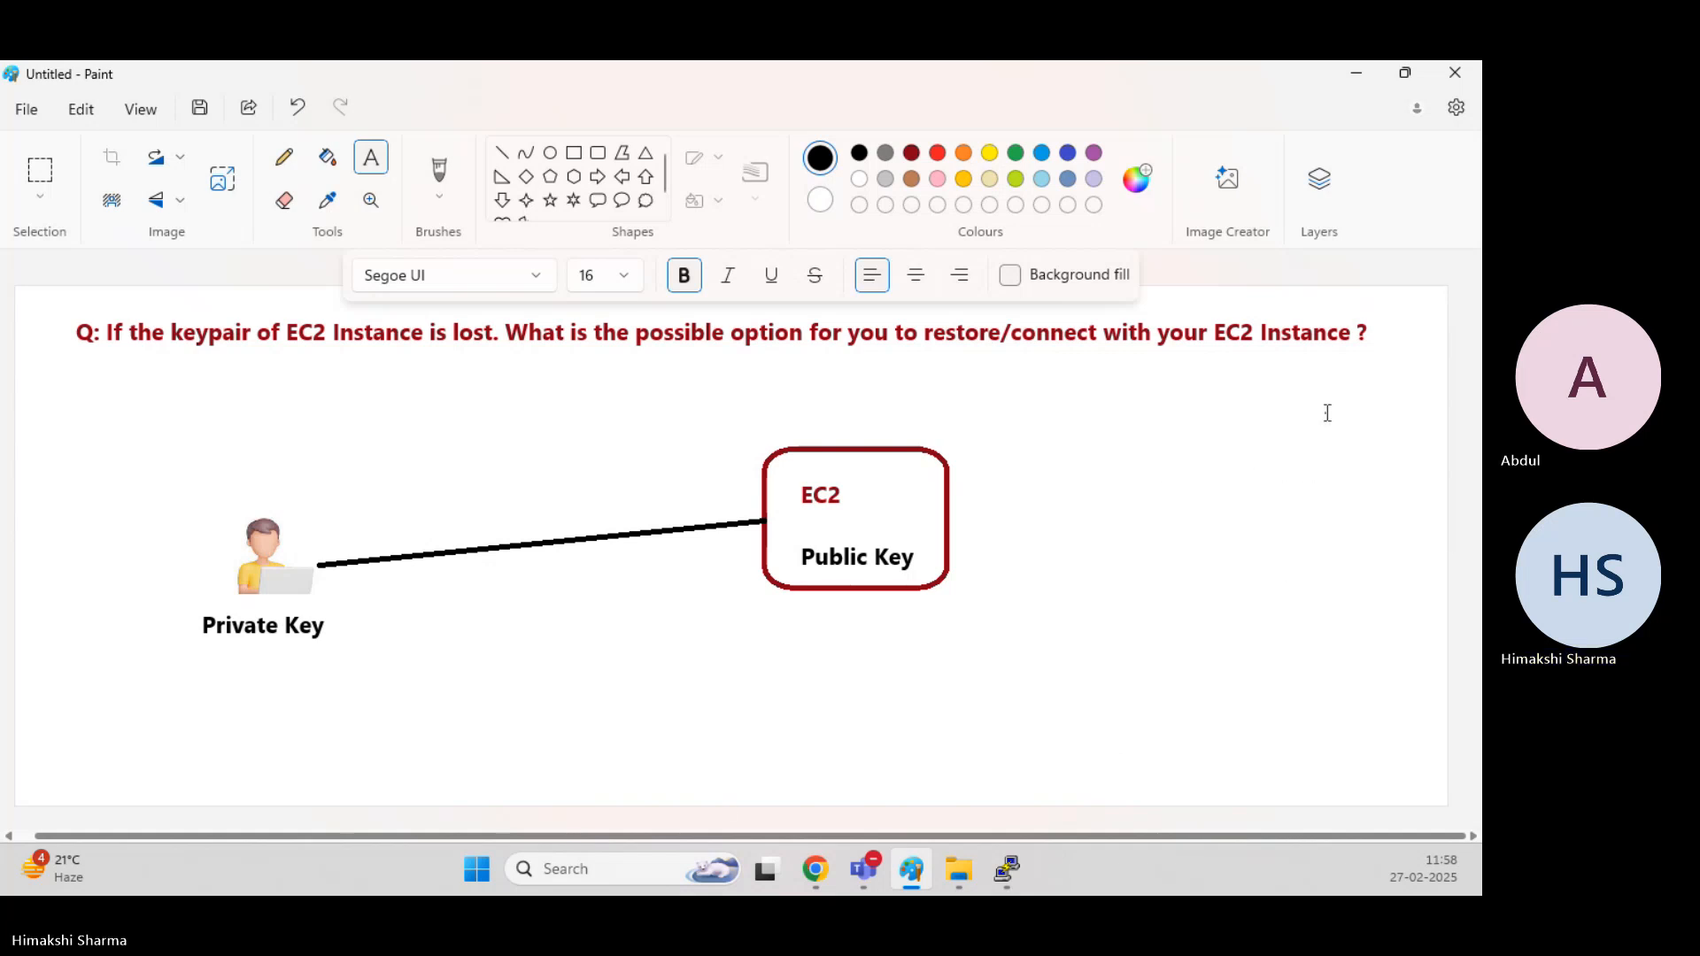
pyautogui.click(1364, 82)
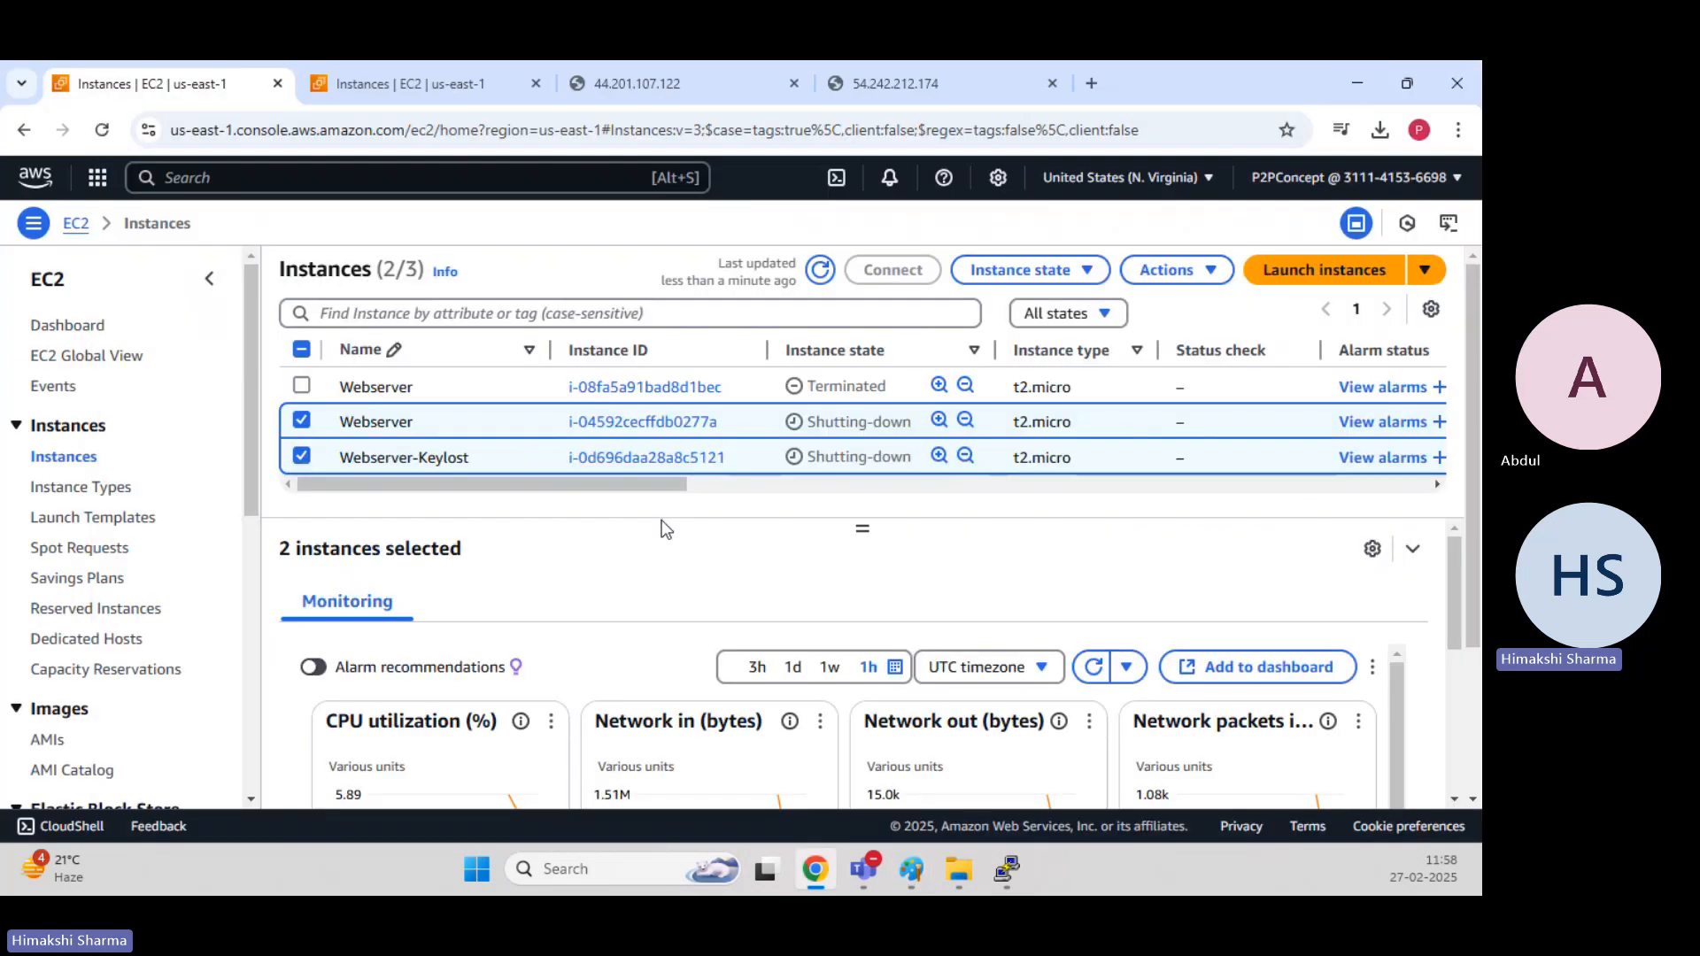
# Open the details of the storage snapshot behind the Webserver-Keypairlost AMI in its own browser tab.
pyautogui.scroll(-3, 89, 452)
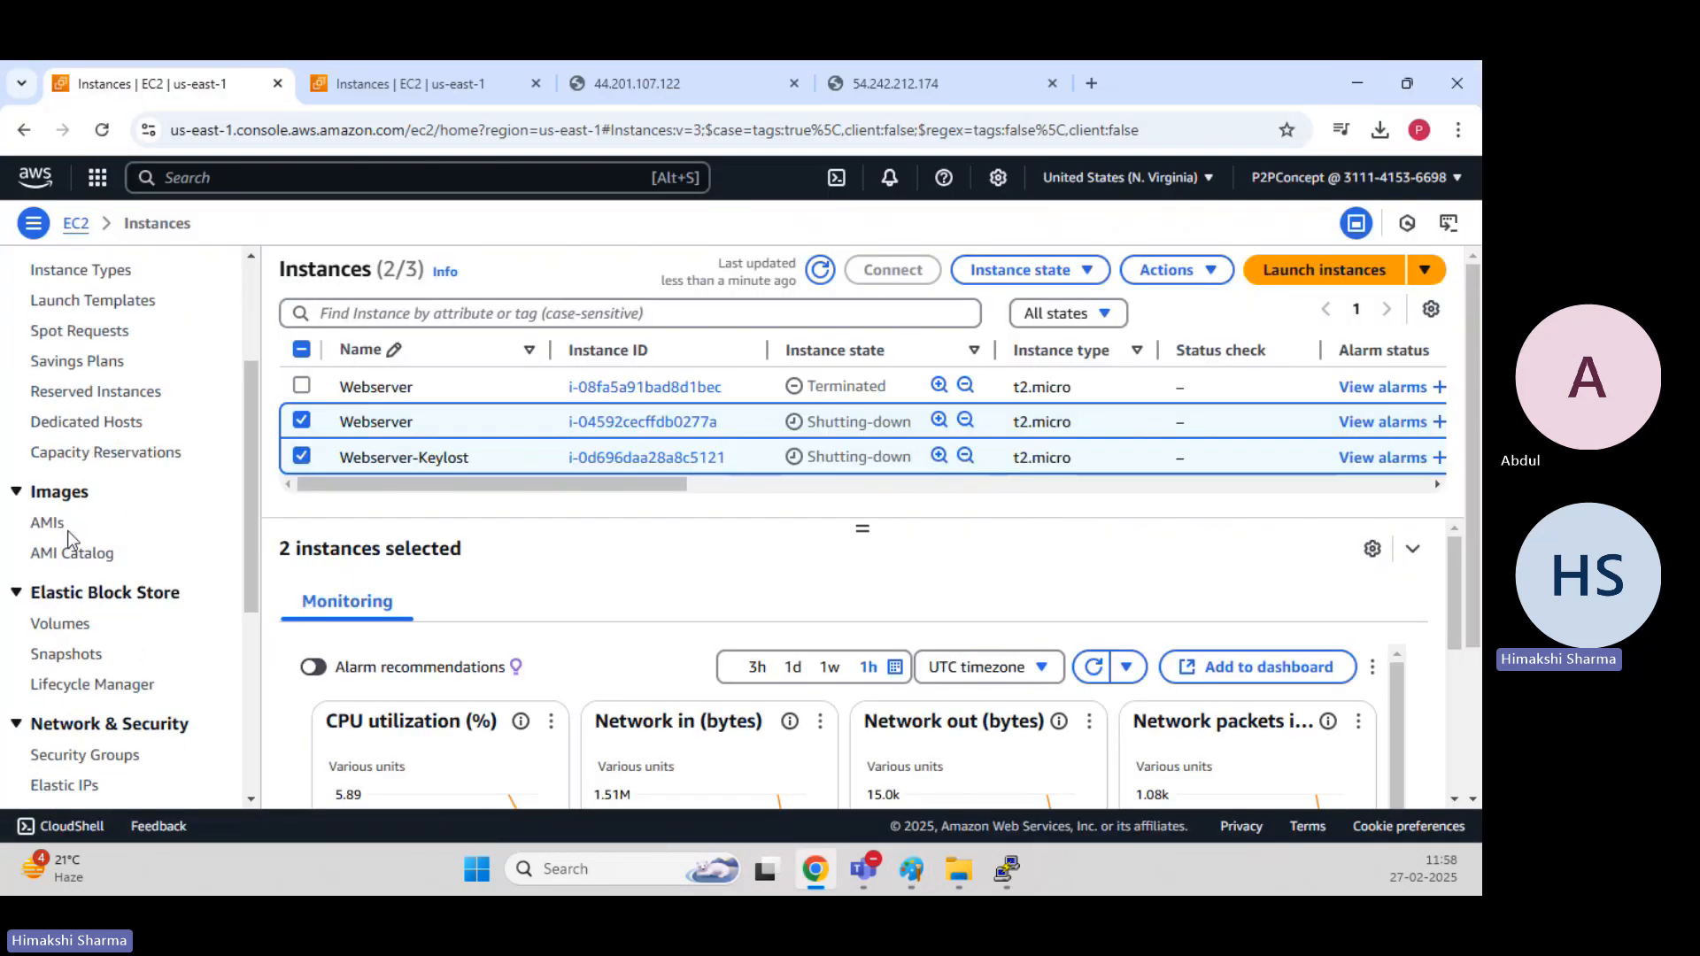
pyautogui.click(52, 524)
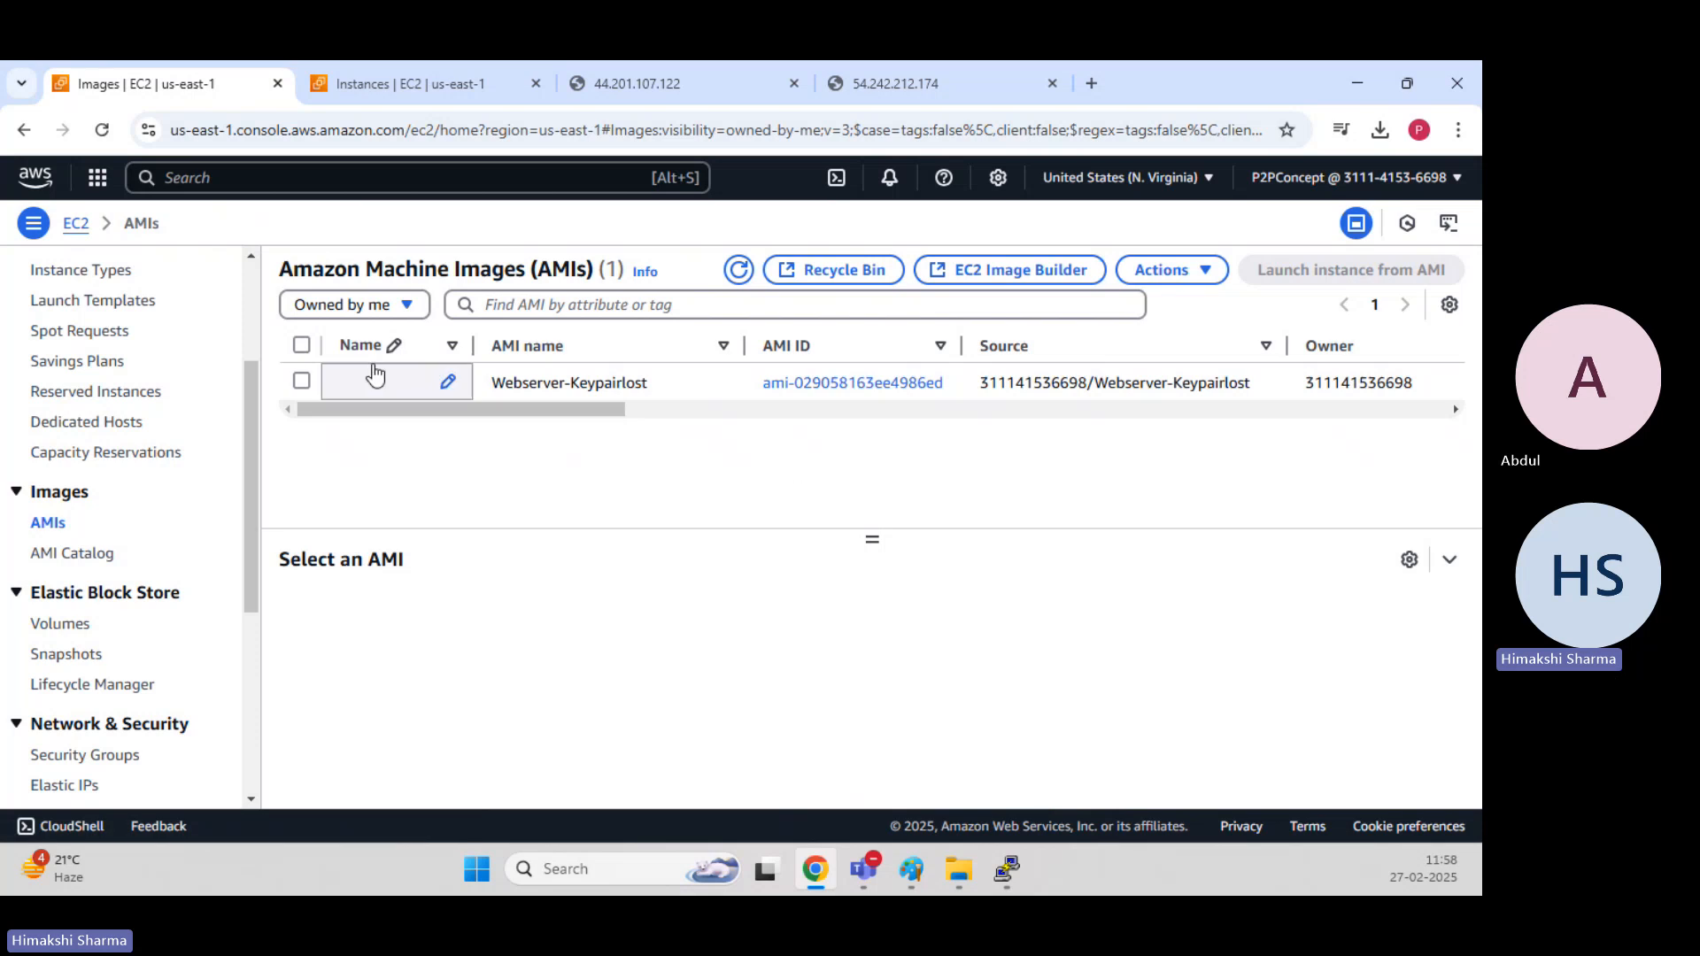
pyautogui.click(301, 381)
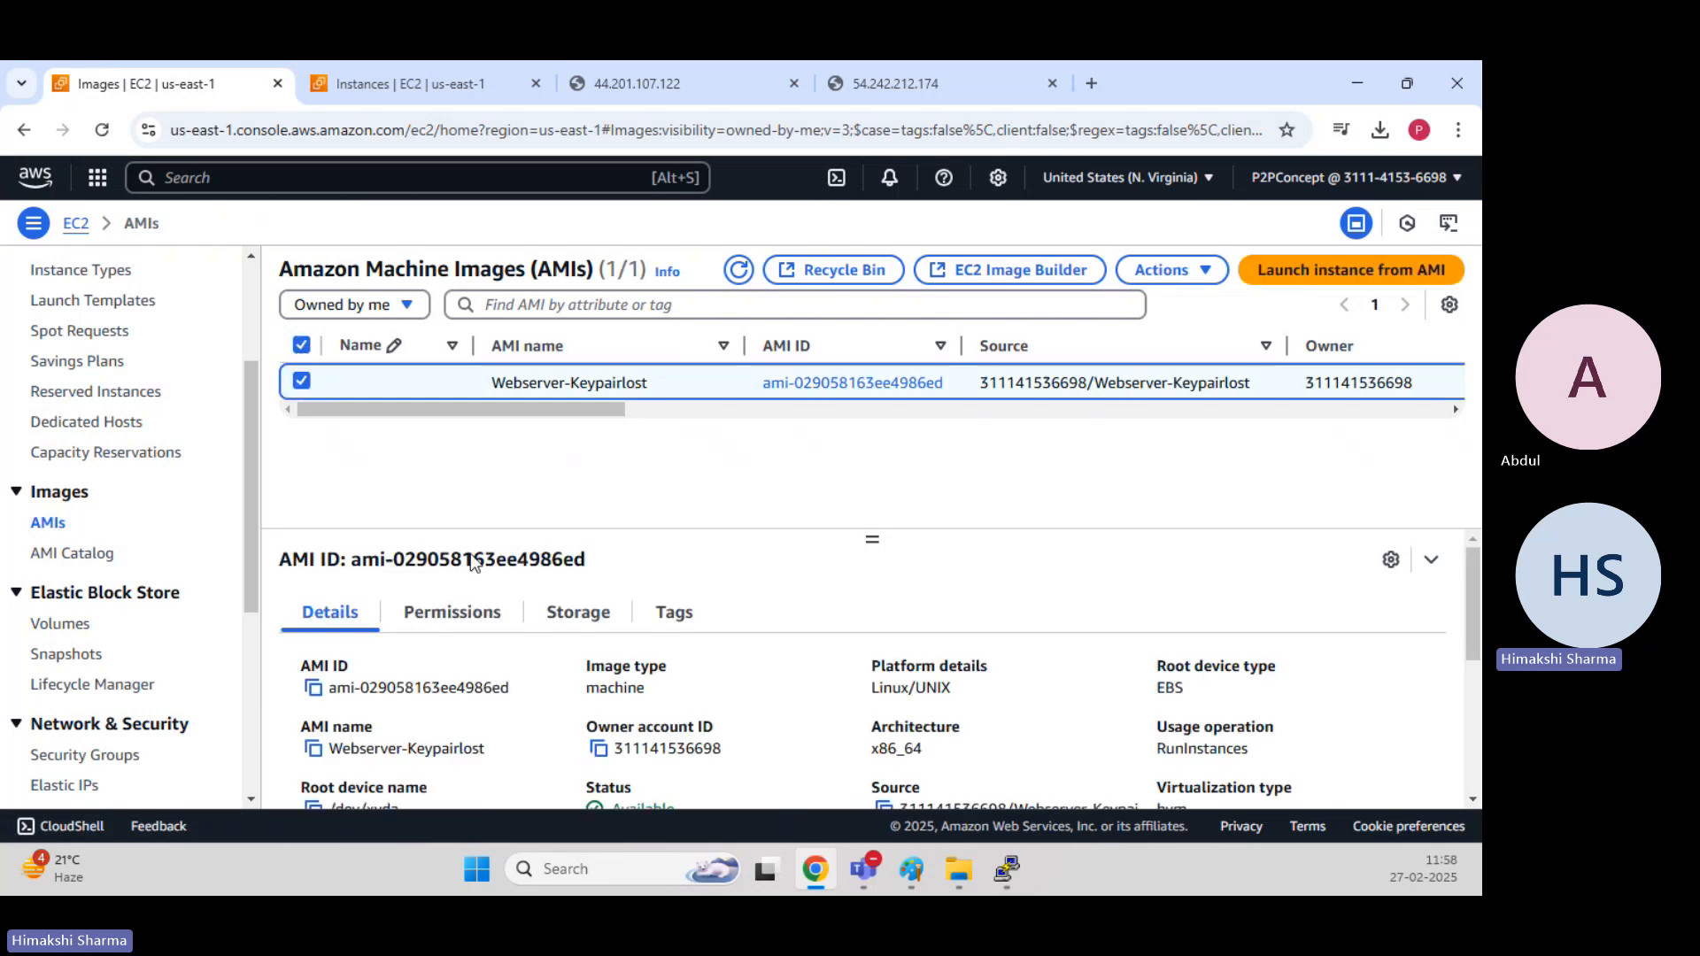
pyautogui.click(574, 622)
pyautogui.scroll(-2, 645, 651)
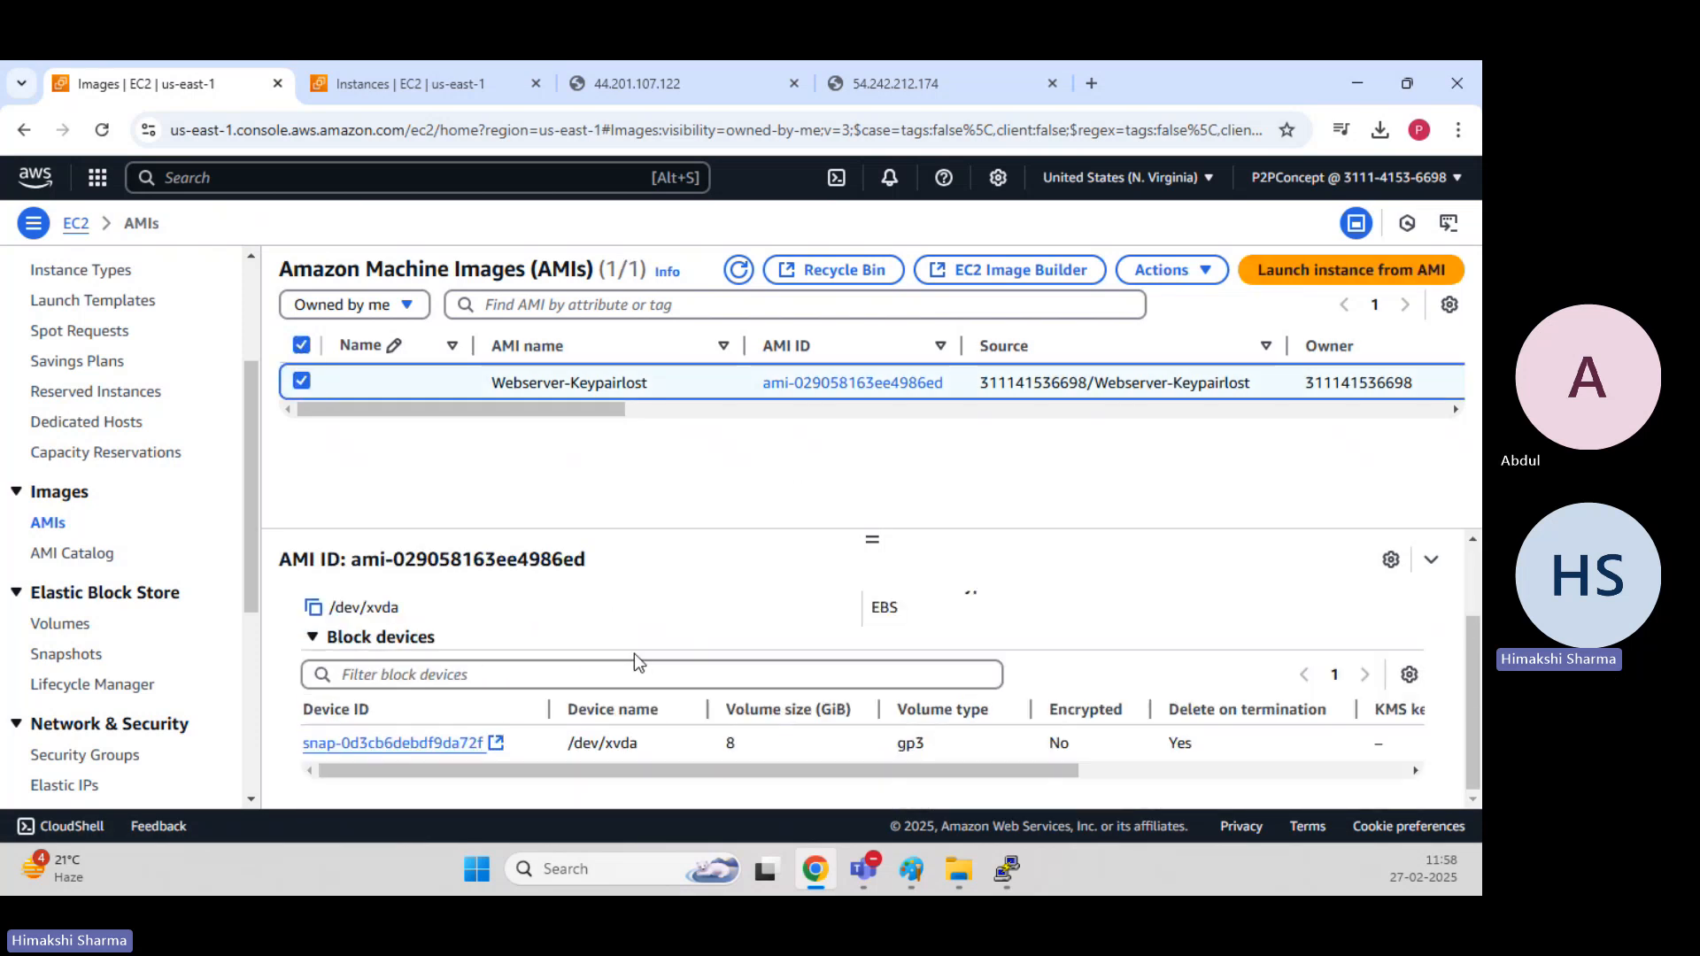
pyautogui.click(423, 748)
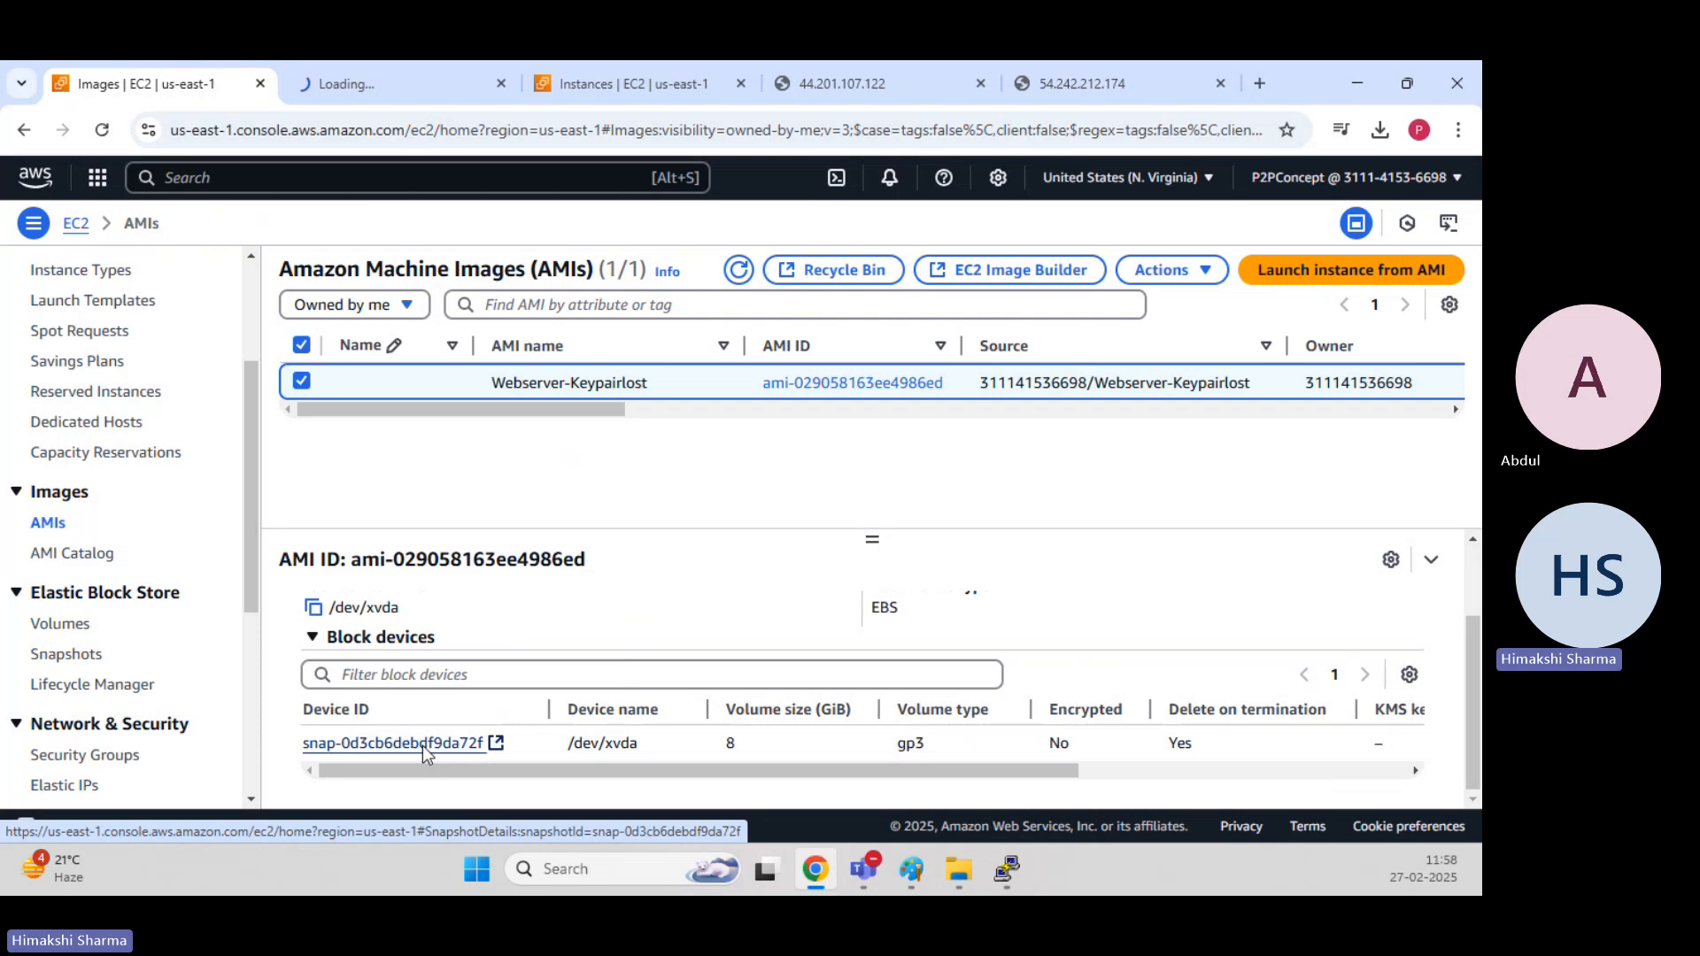
pyautogui.click(397, 87)
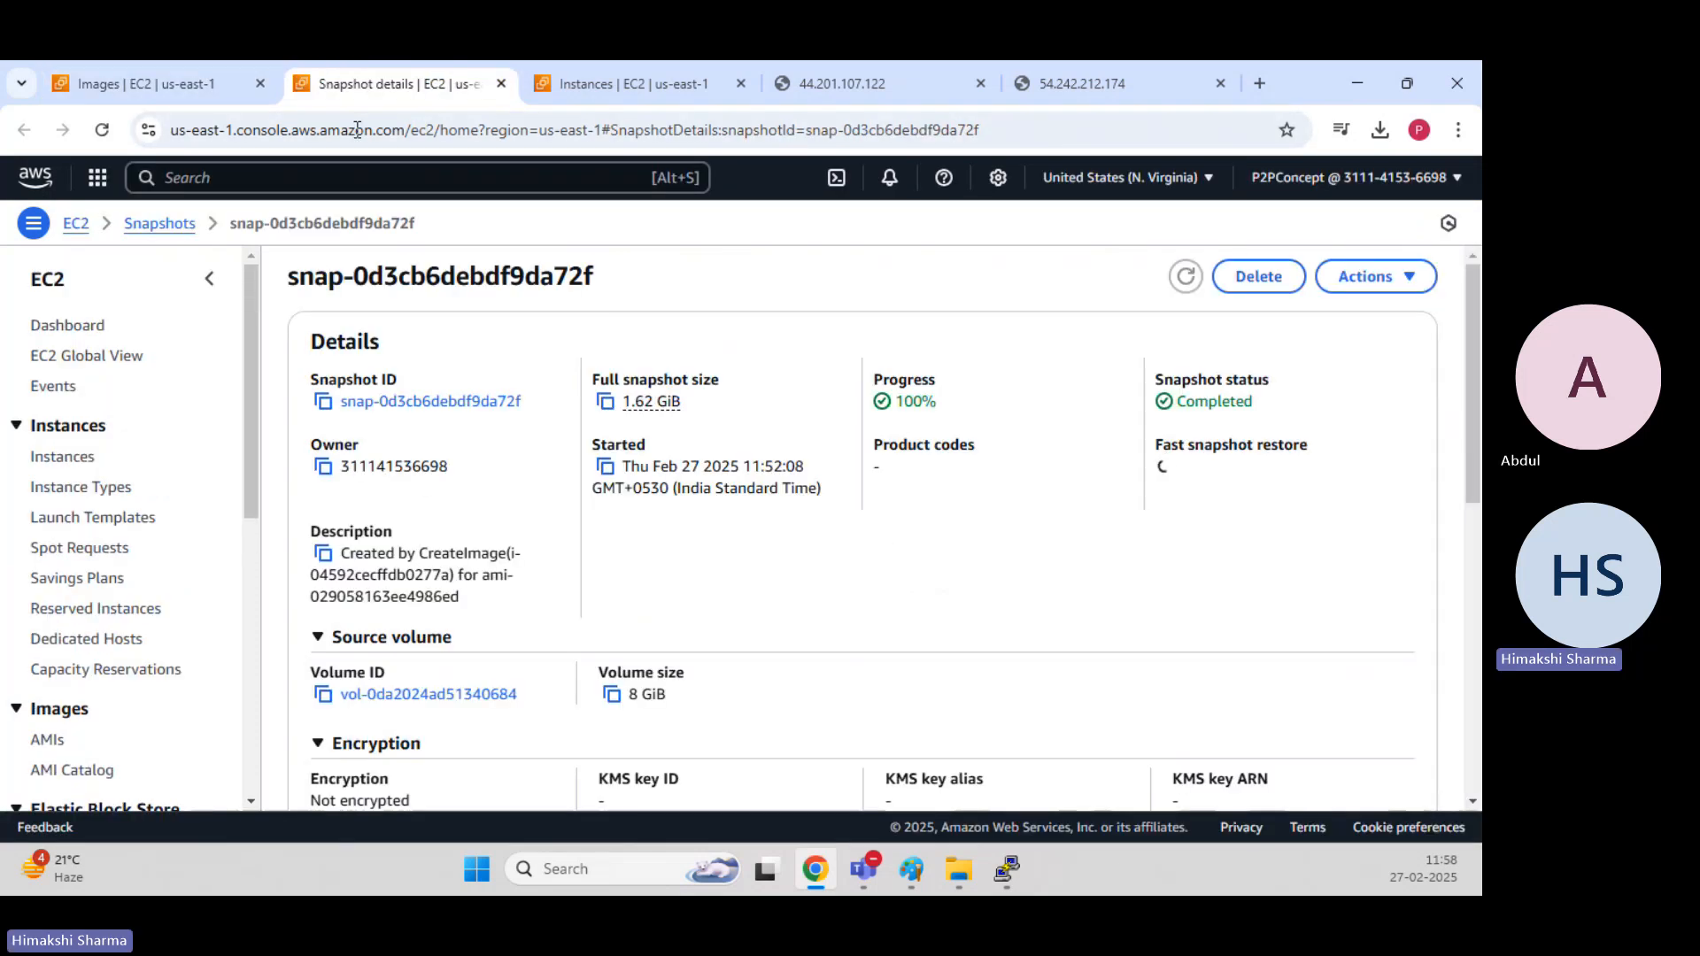
# Deregister the Webserver-Keypairlost AMI.
pyautogui.click(184, 92)
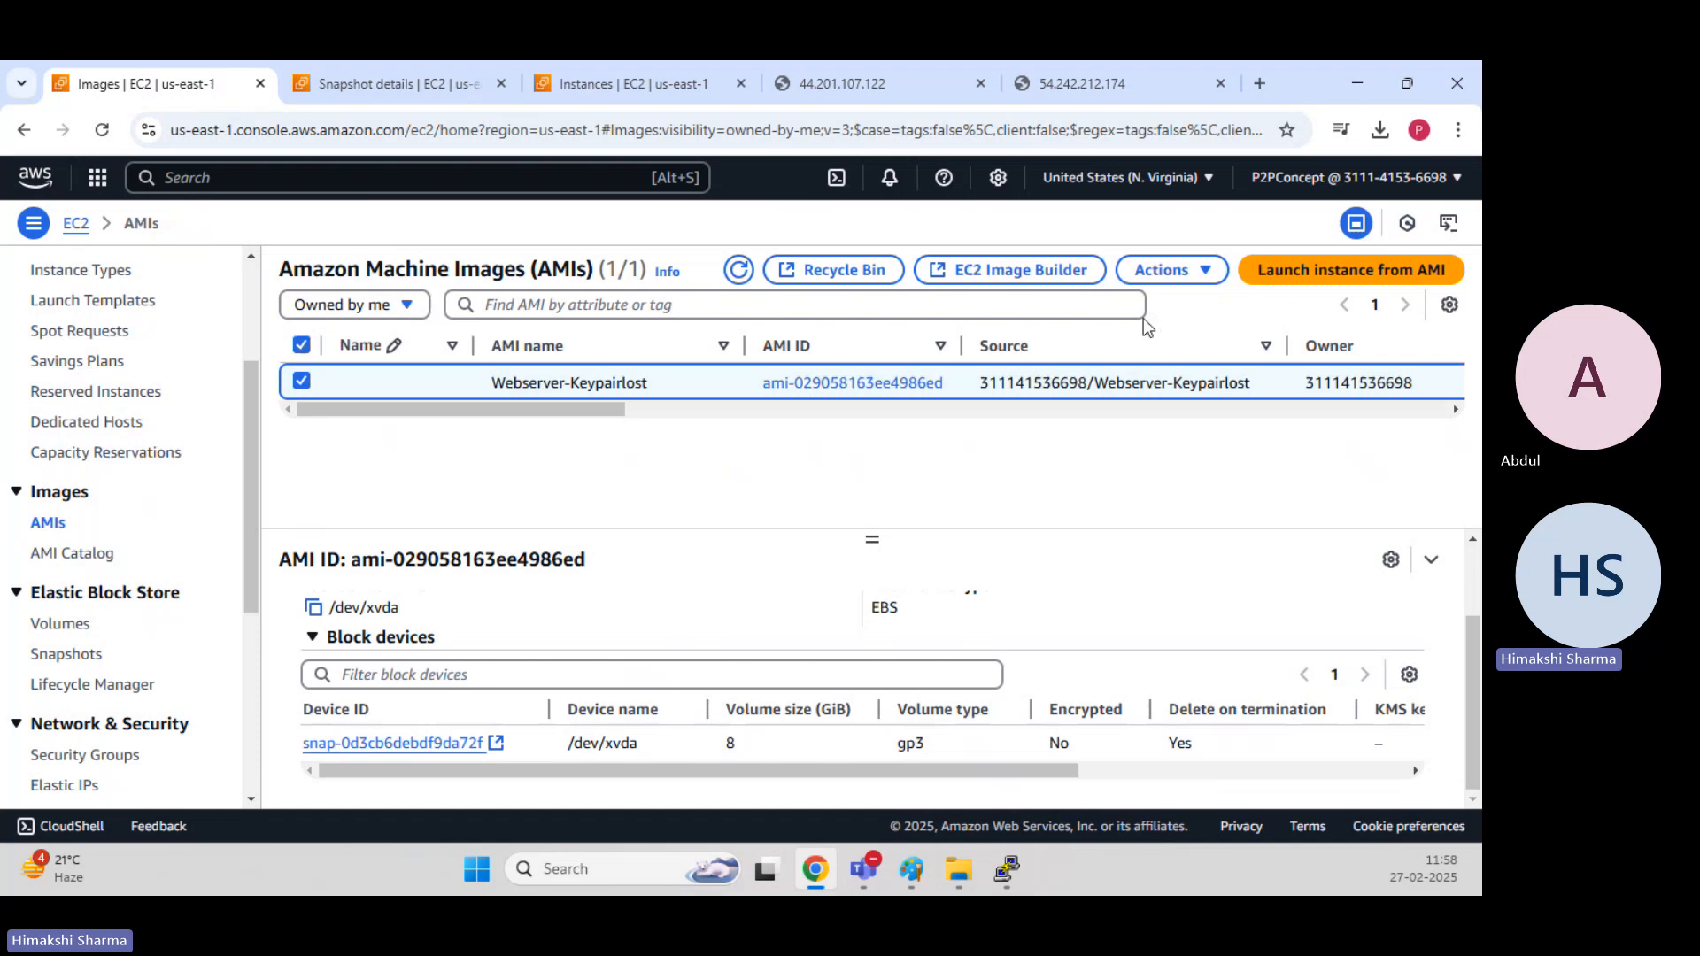
pyautogui.click(1167, 270)
pyautogui.click(998, 440)
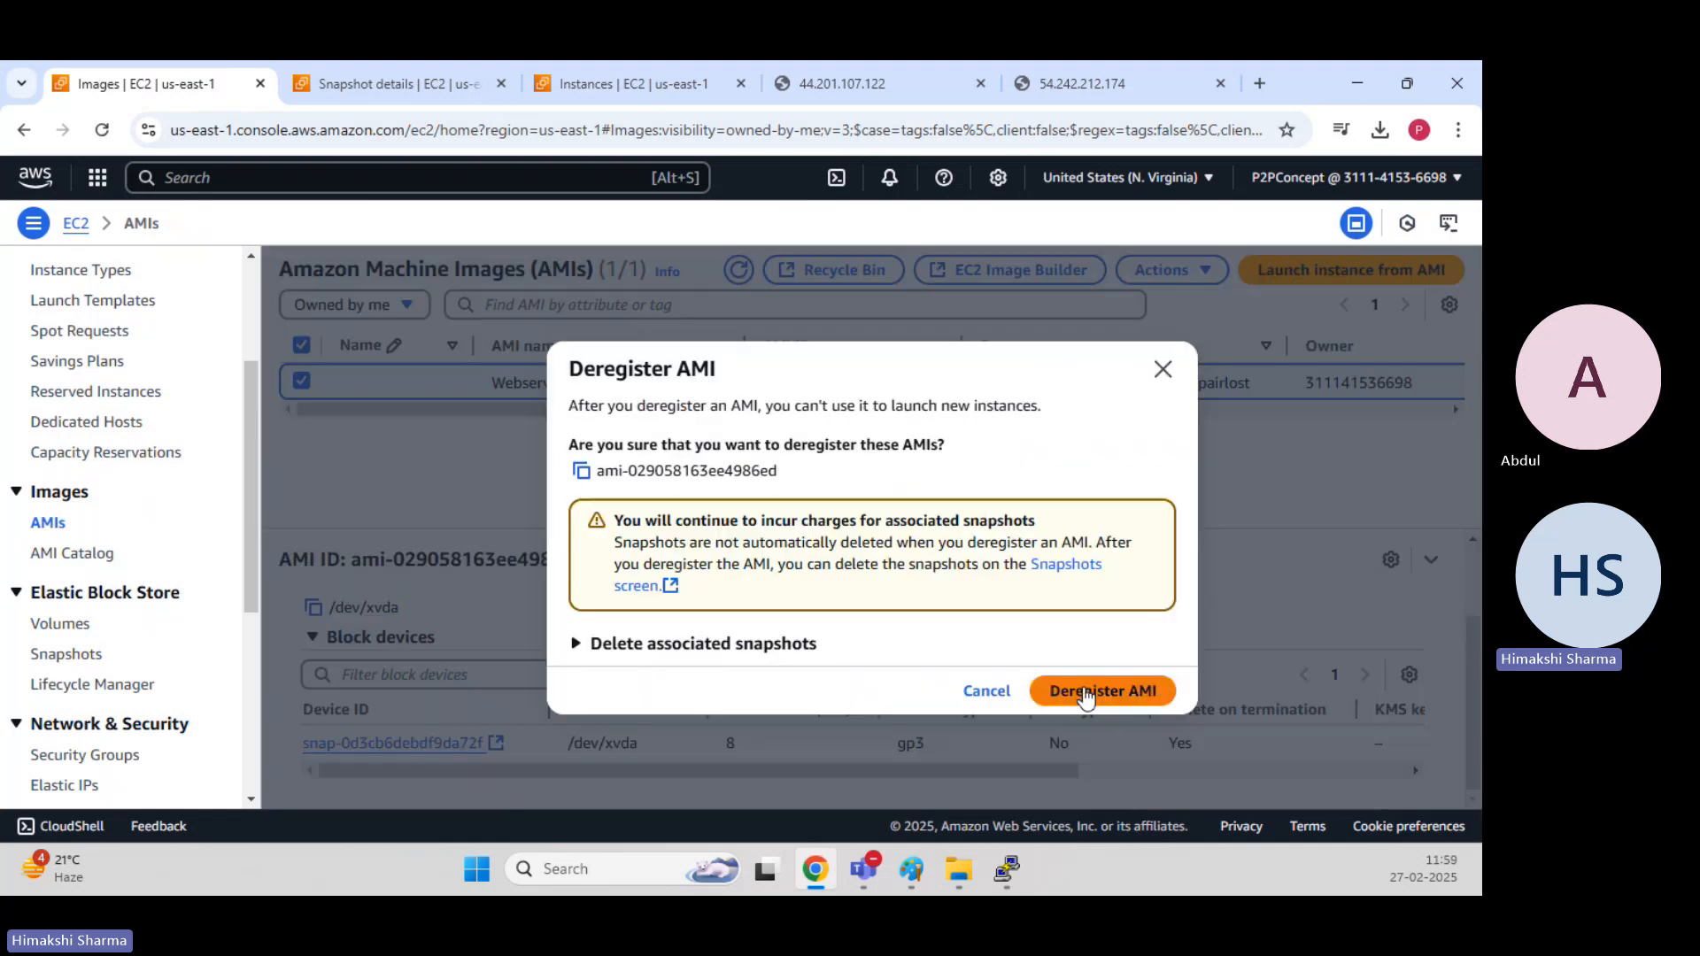
pyautogui.click(1093, 693)
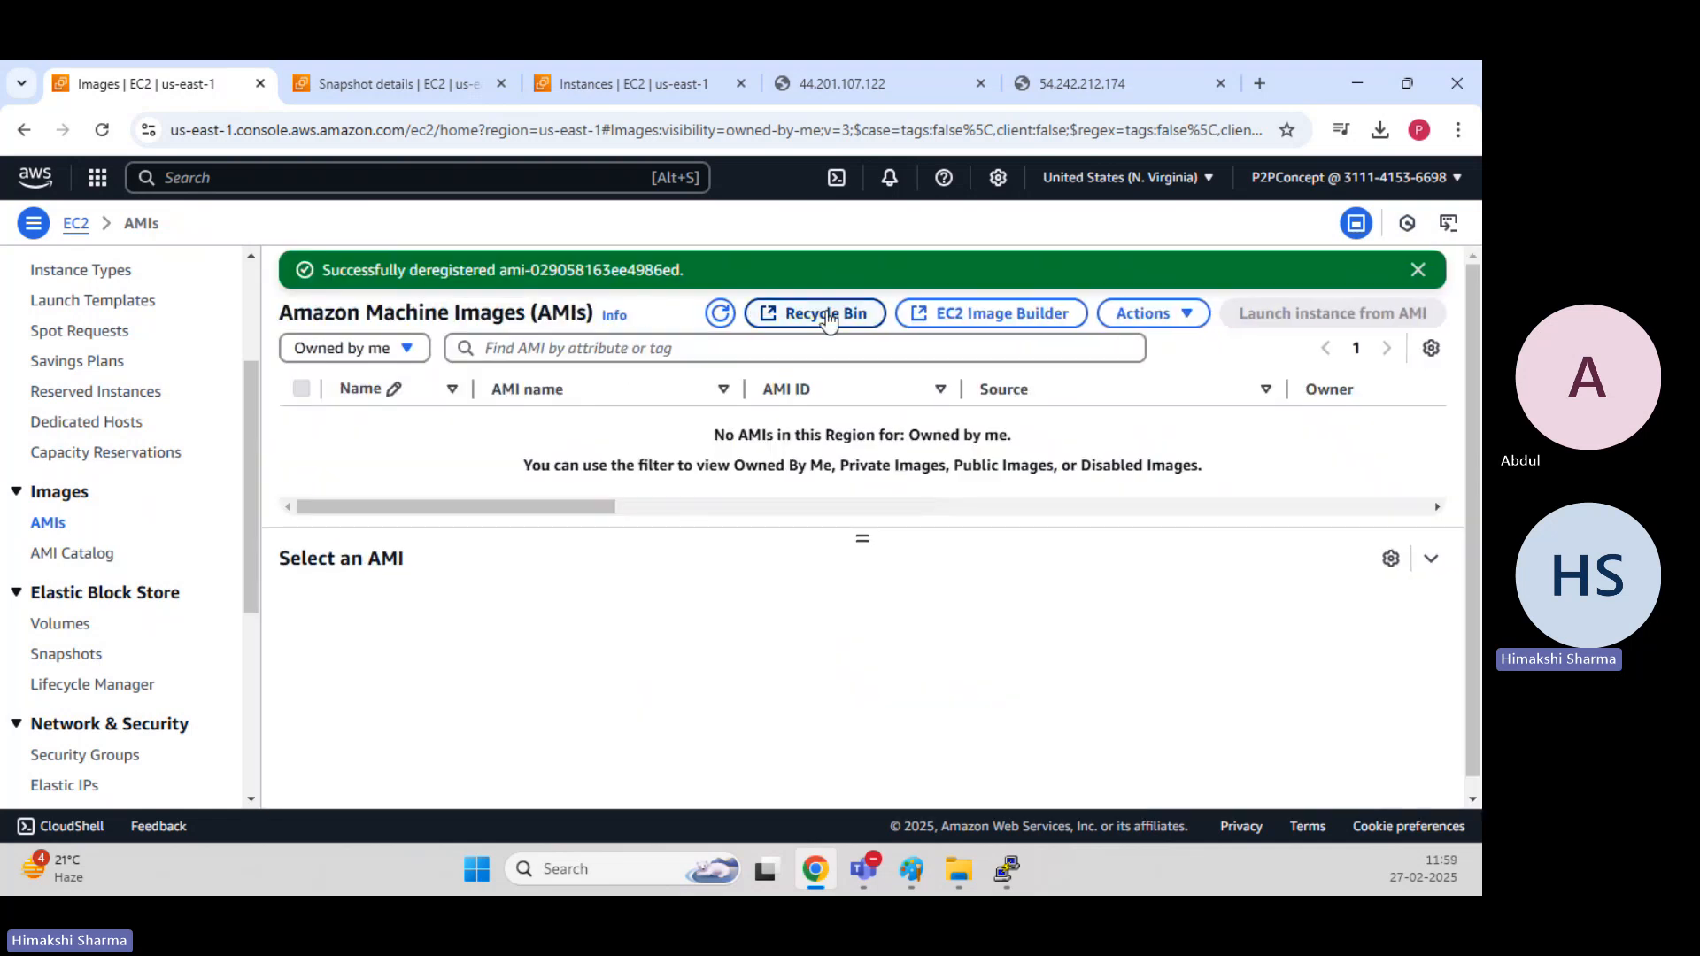
# Delete the deregistered AMI's snapshot, confirming with "delete", and refresh the snapshot list.
pyautogui.click(391, 77)
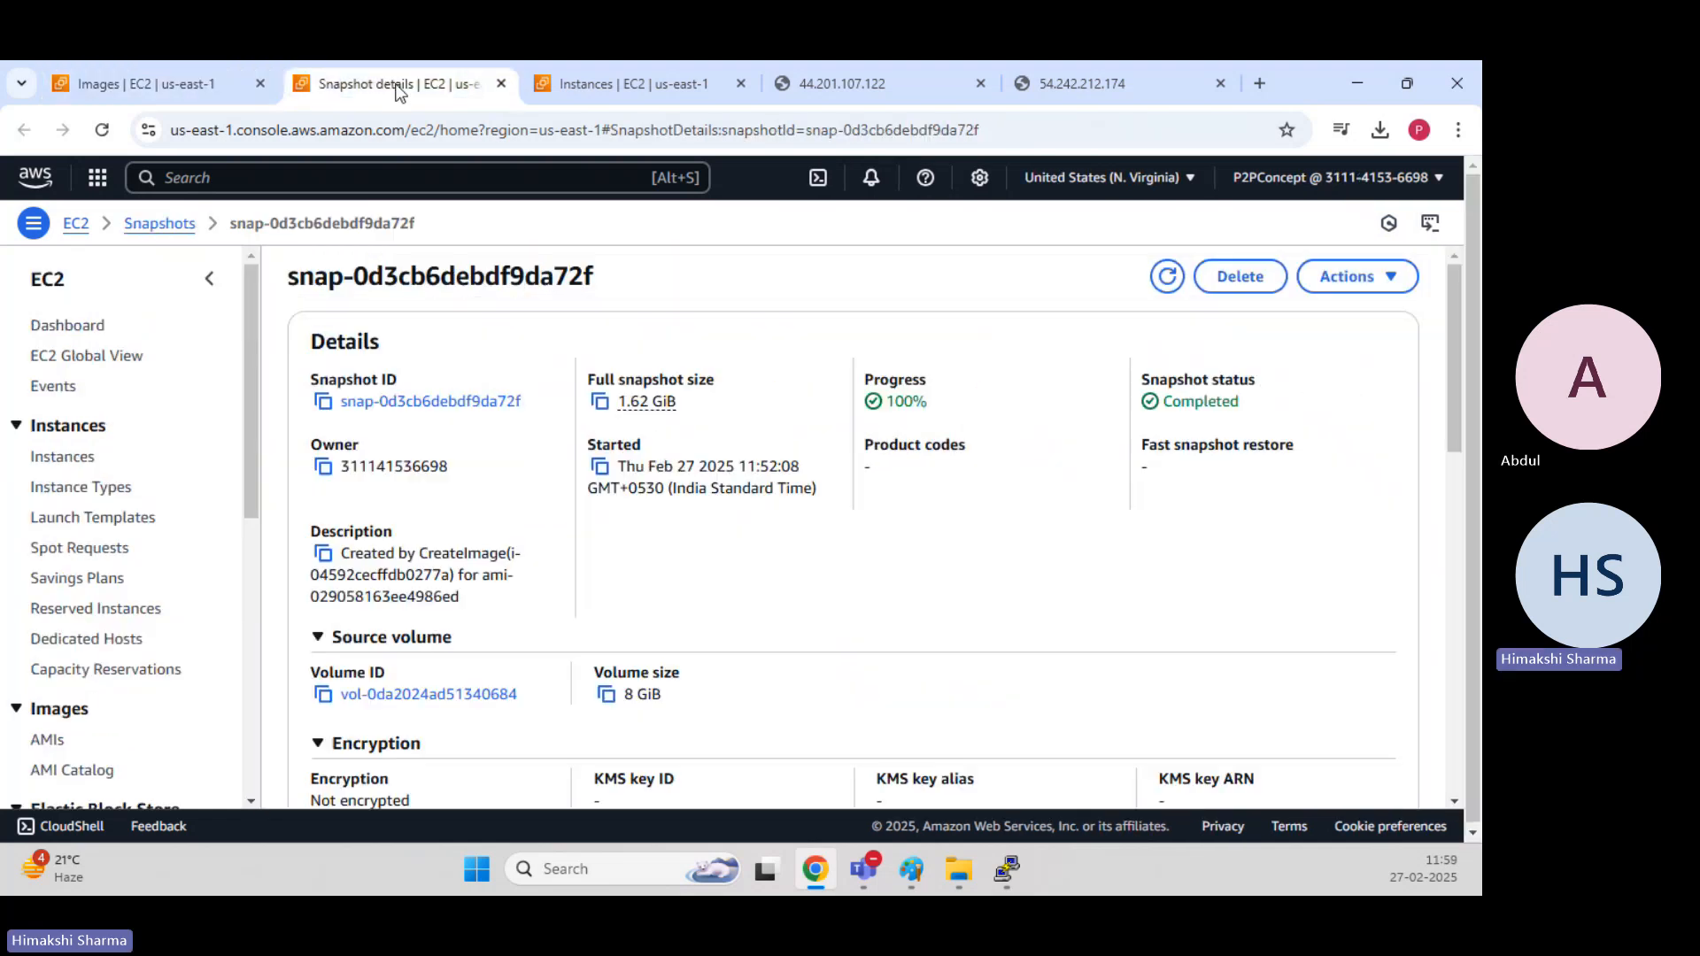
pyautogui.click(1258, 276)
pyautogui.click(843, 564)
pyautogui.write('delete')
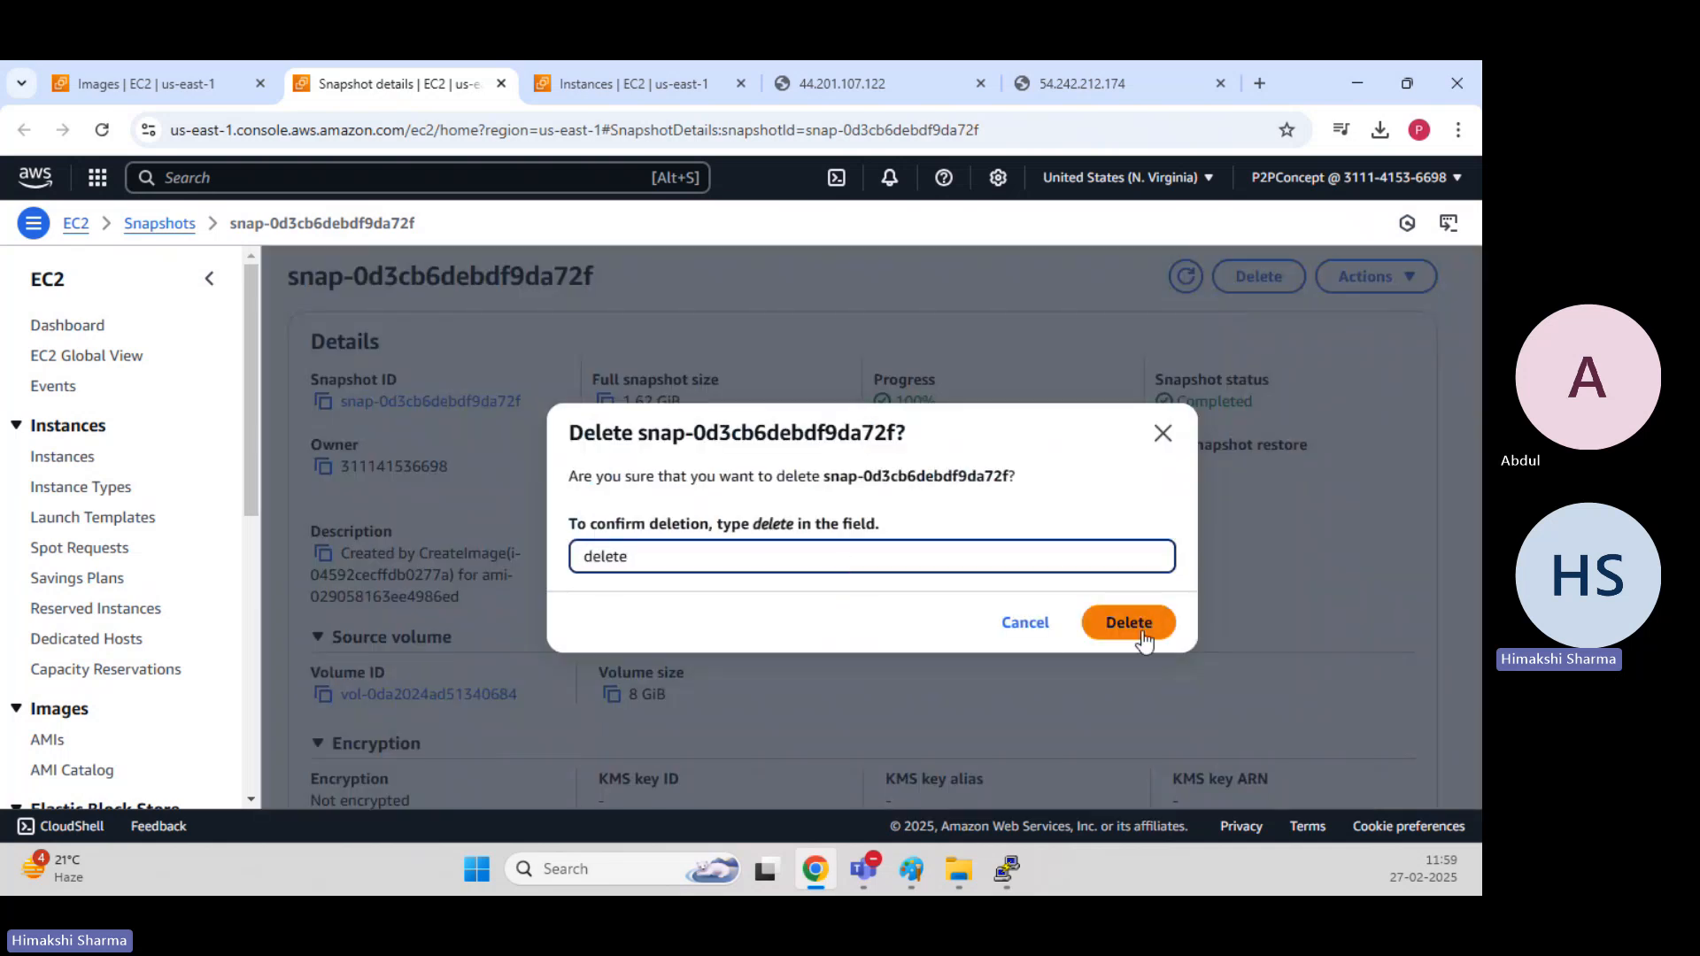
pyautogui.click(1141, 630)
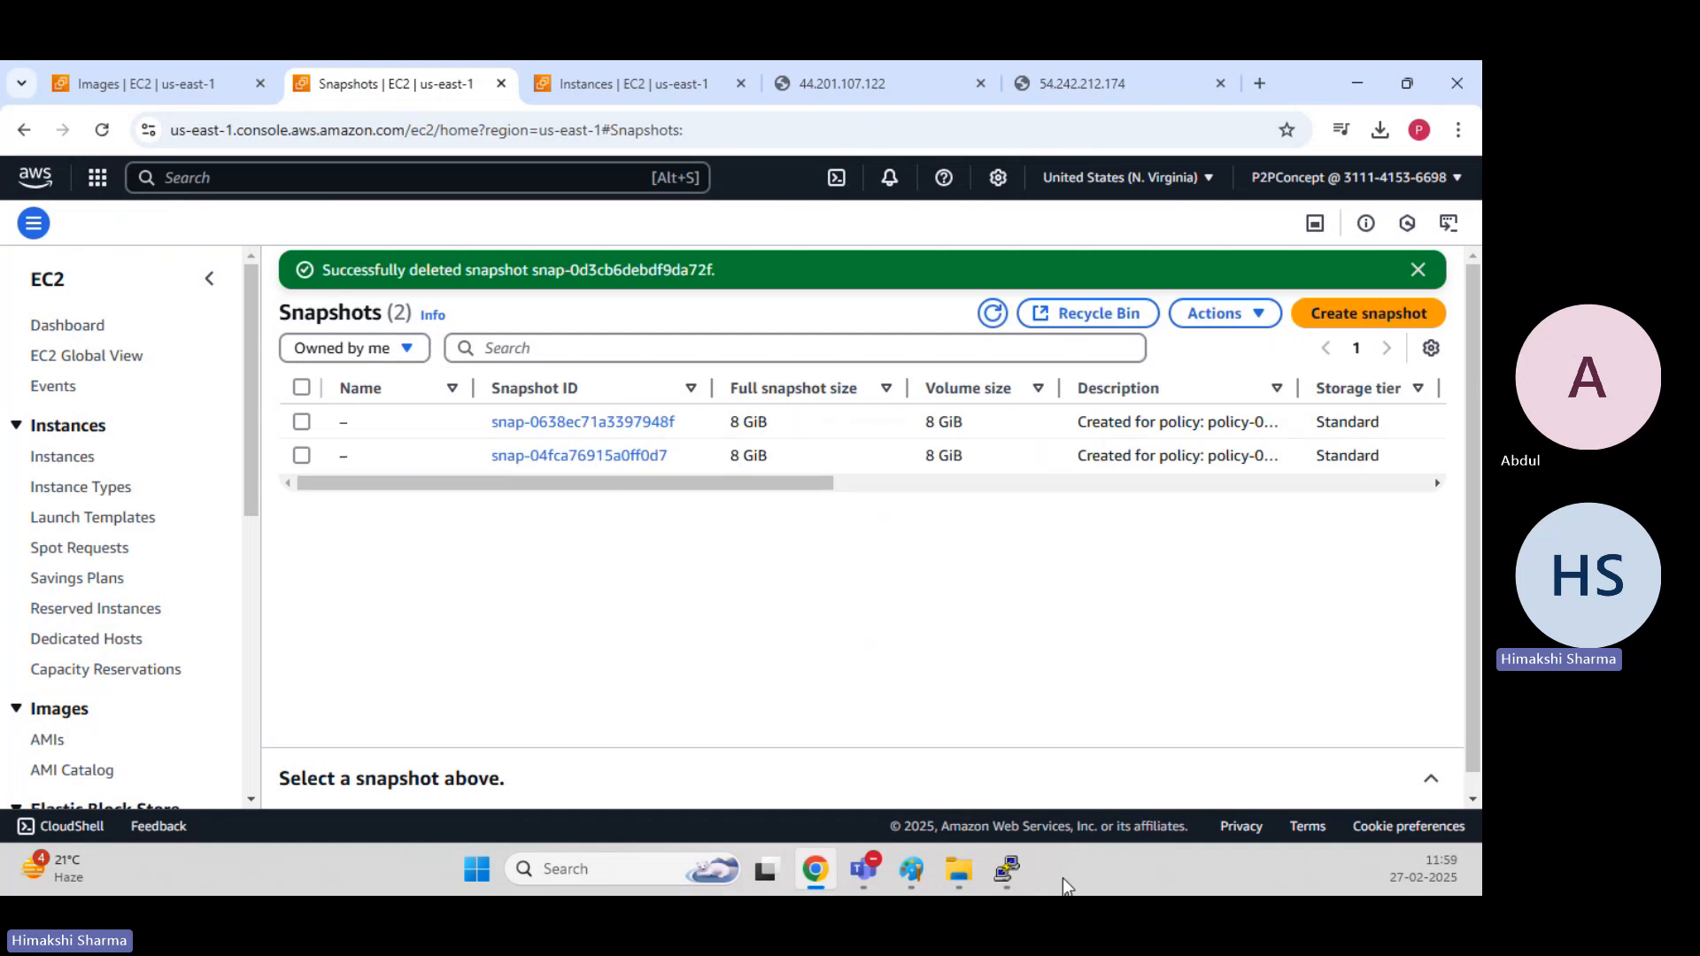
pyautogui.click(988, 324)
pyautogui.click(1417, 270)
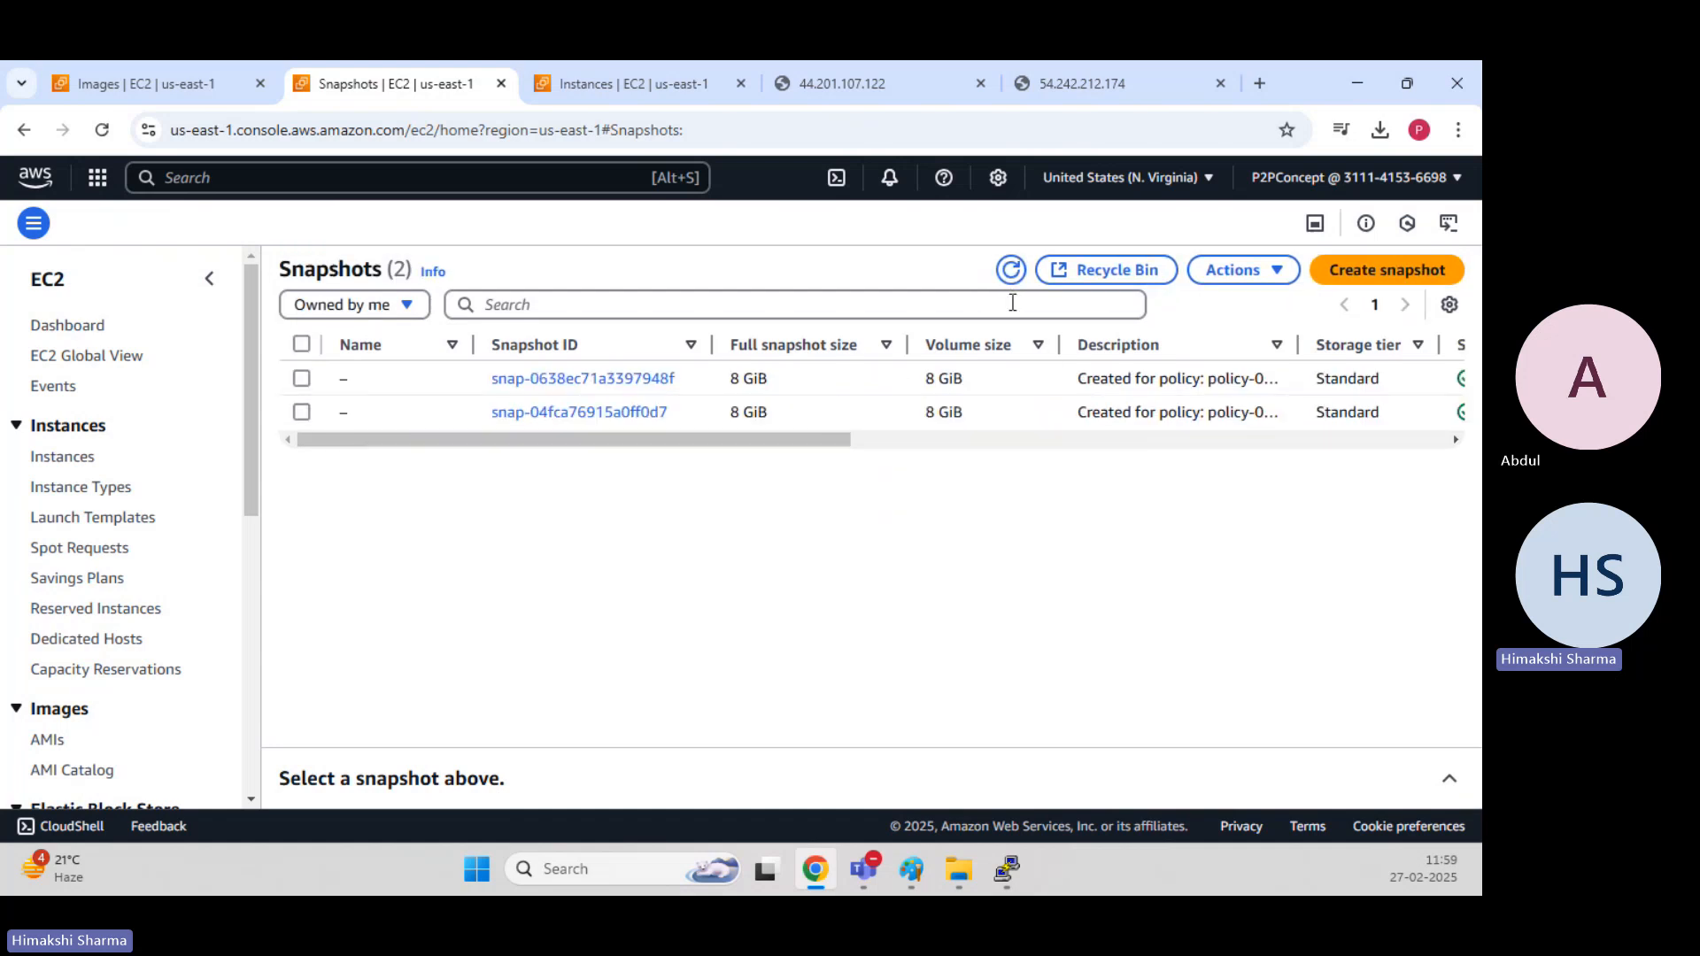
pyautogui.click(1010, 269)
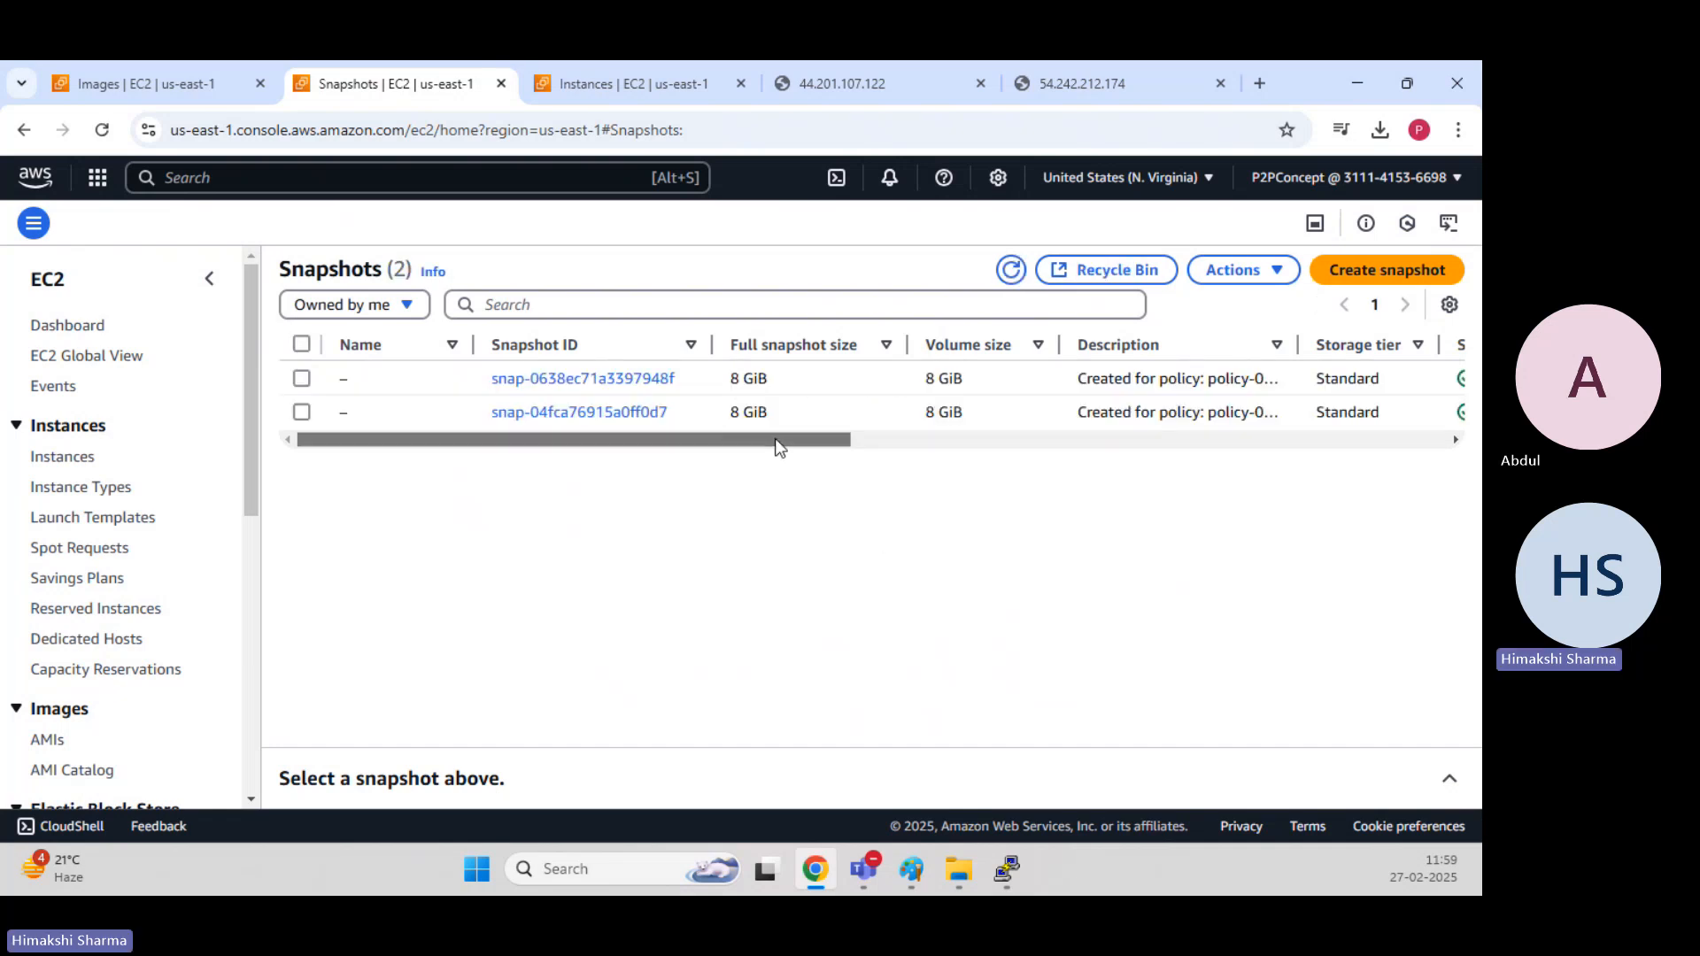
# Examine the start dates of the remaining policy-created snapshots, highlighting the time at which each one was started.
pyautogui.moveTo(778, 444); pyautogui.dragTo(1151, 463)
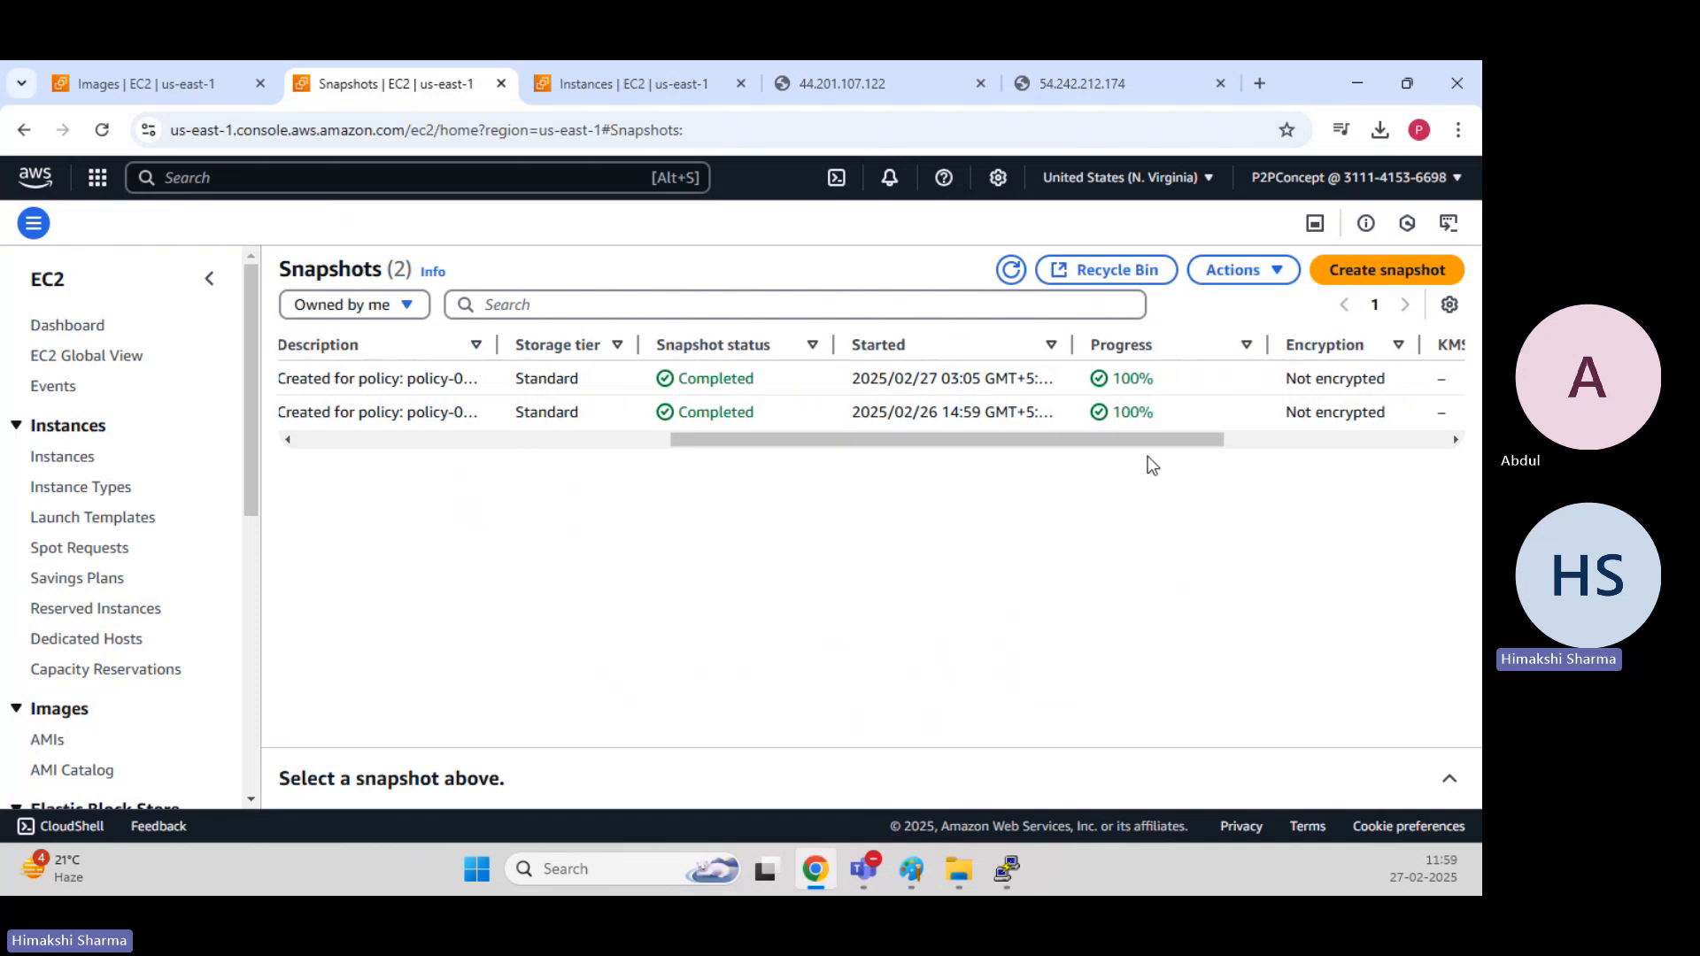
pyautogui.moveTo(1073, 347); pyautogui.dragTo(1100, 347)
pyautogui.click(1198, 358)
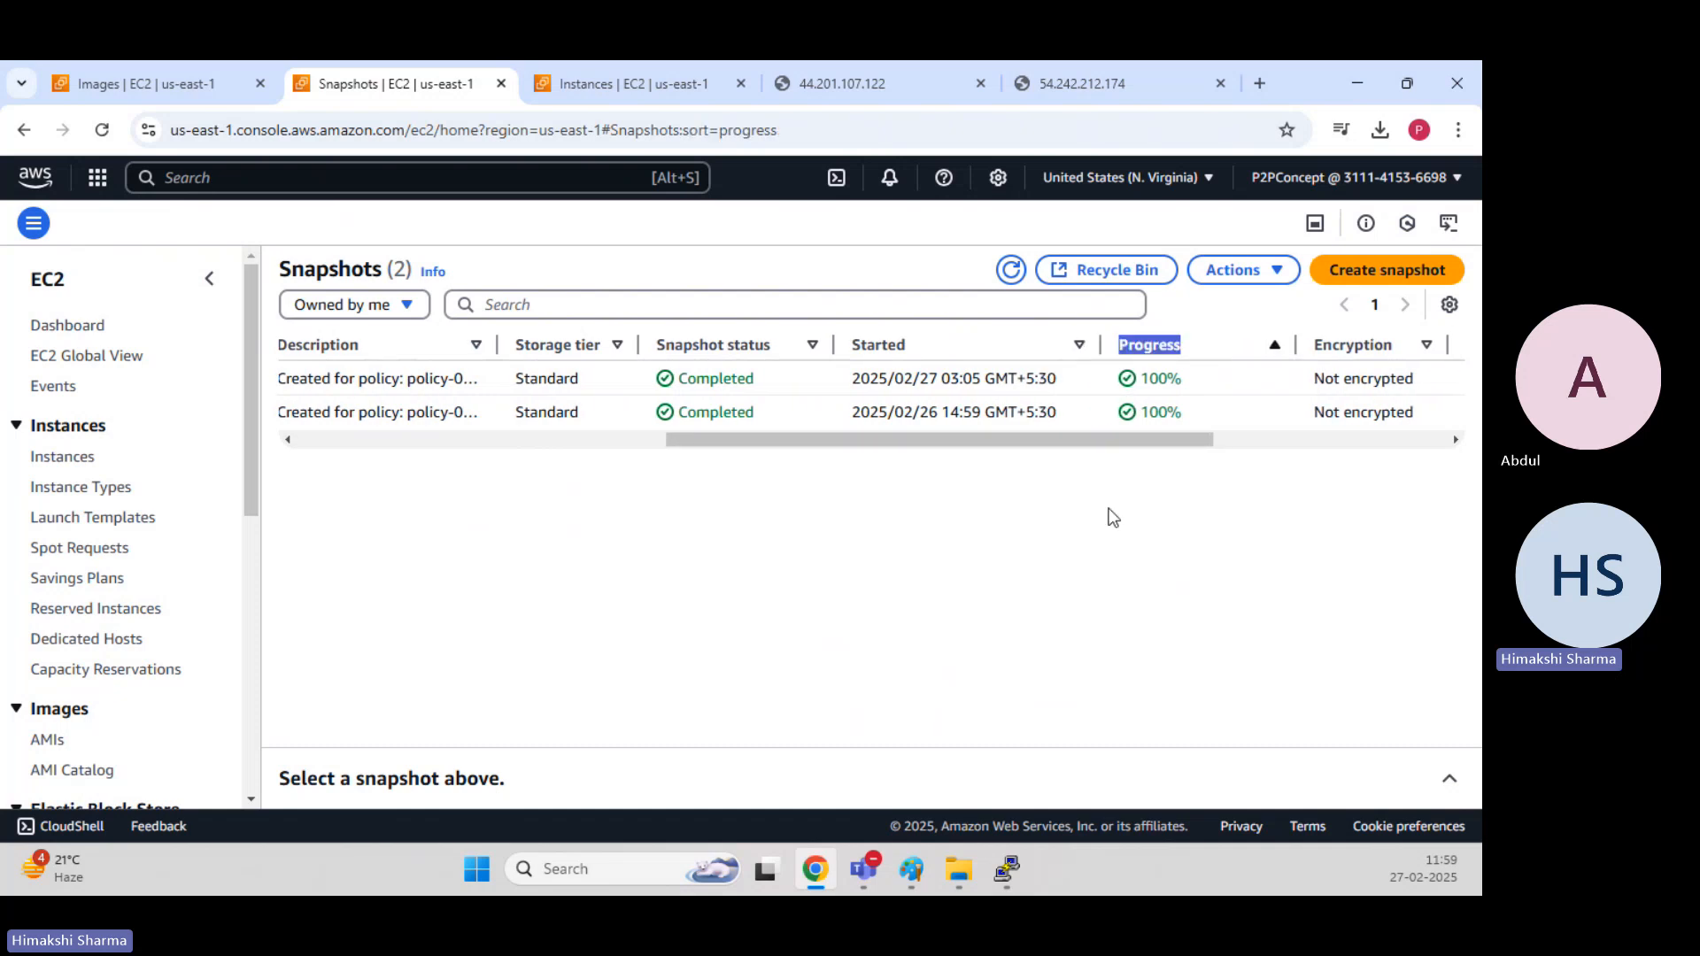
pyautogui.moveTo(937, 418); pyautogui.dragTo(846, 381)
pyautogui.click(934, 398)
pyautogui.click(960, 492)
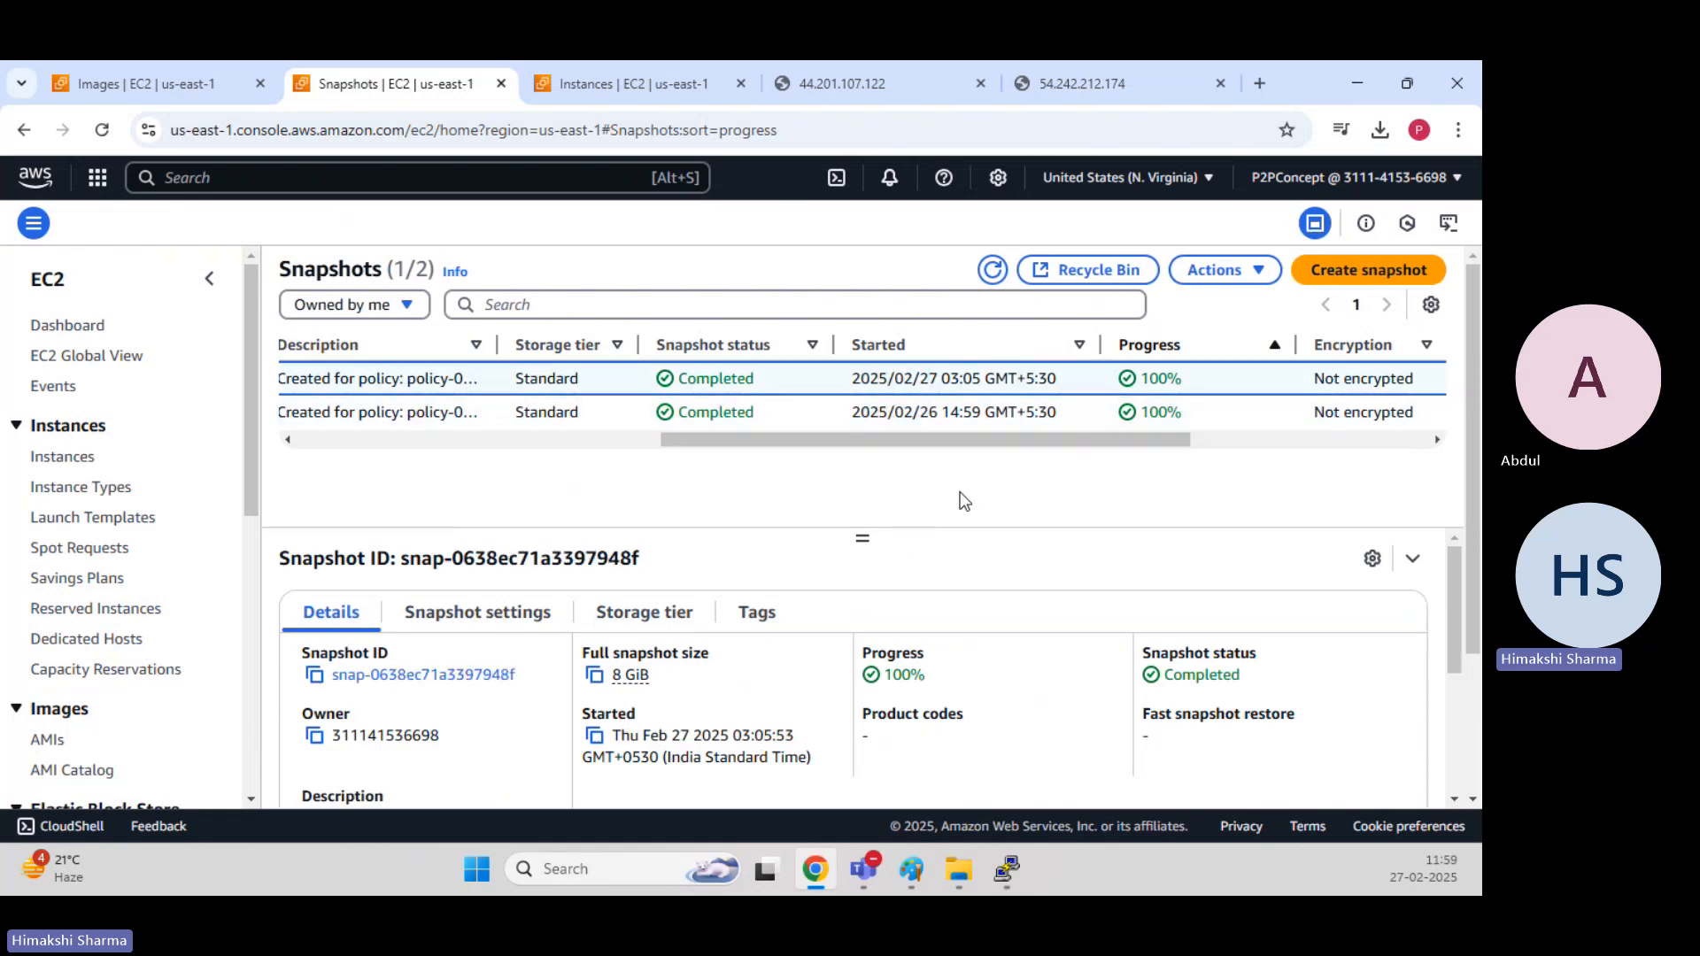
pyautogui.moveTo(962, 435); pyautogui.dragTo(962, 435)
pyautogui.moveTo(982, 413); pyautogui.dragTo(944, 412)
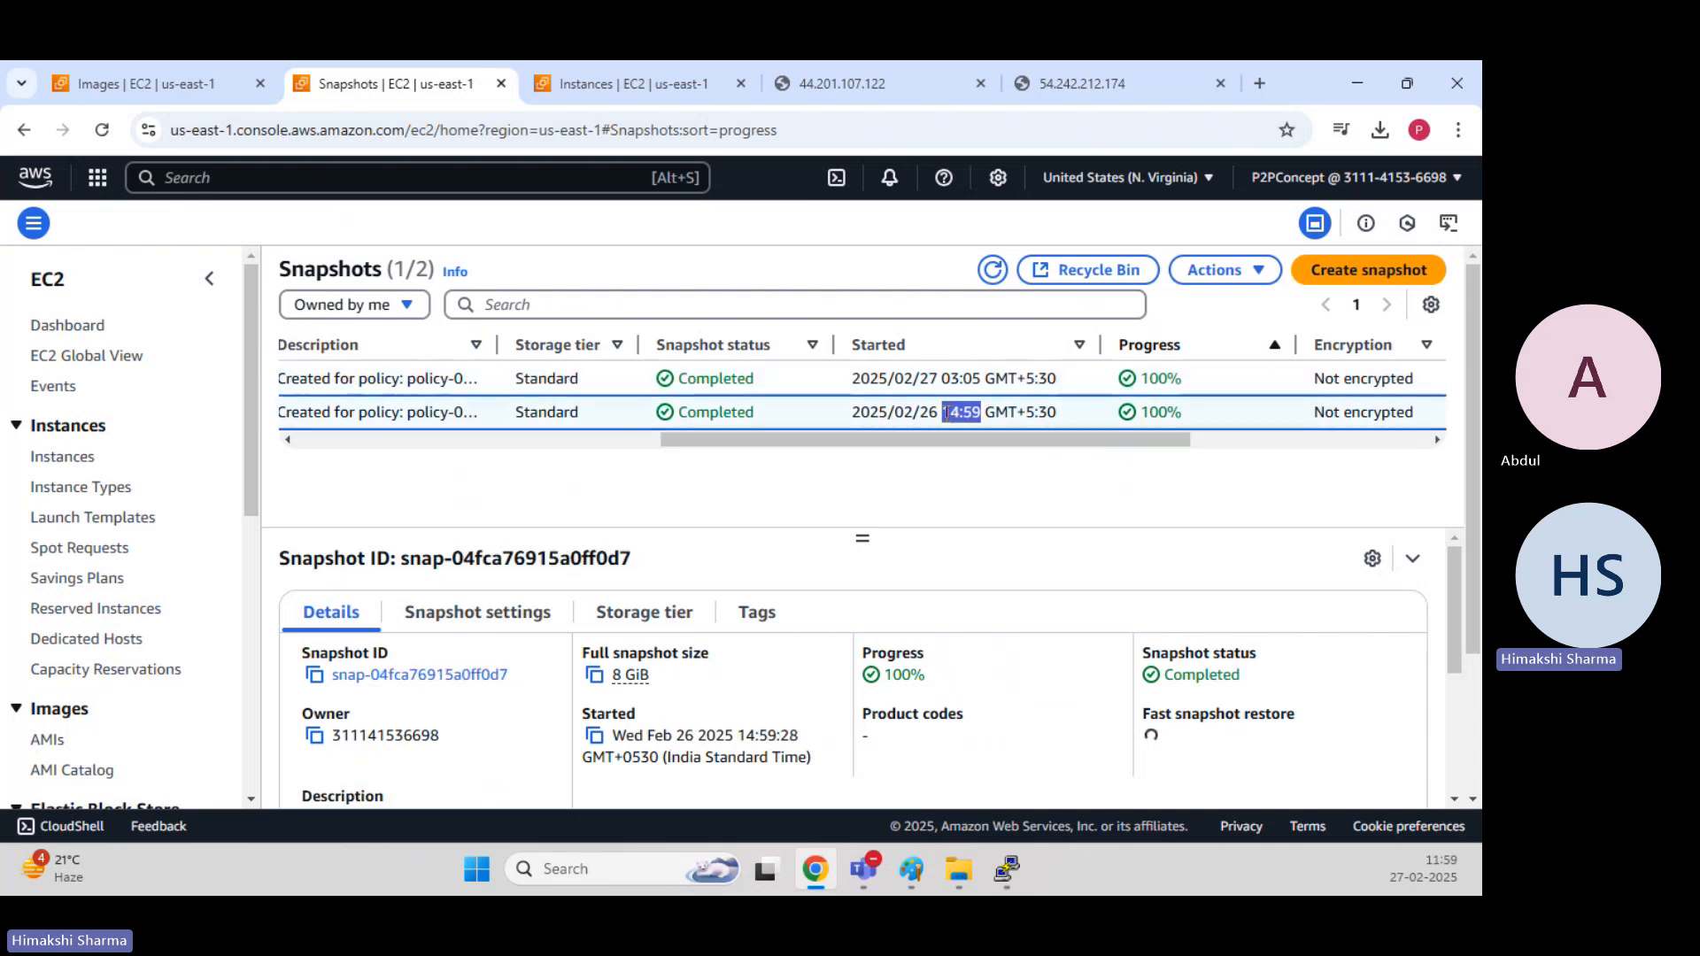
pyautogui.click(952, 408)
pyautogui.moveTo(989, 382); pyautogui.dragTo(943, 379)
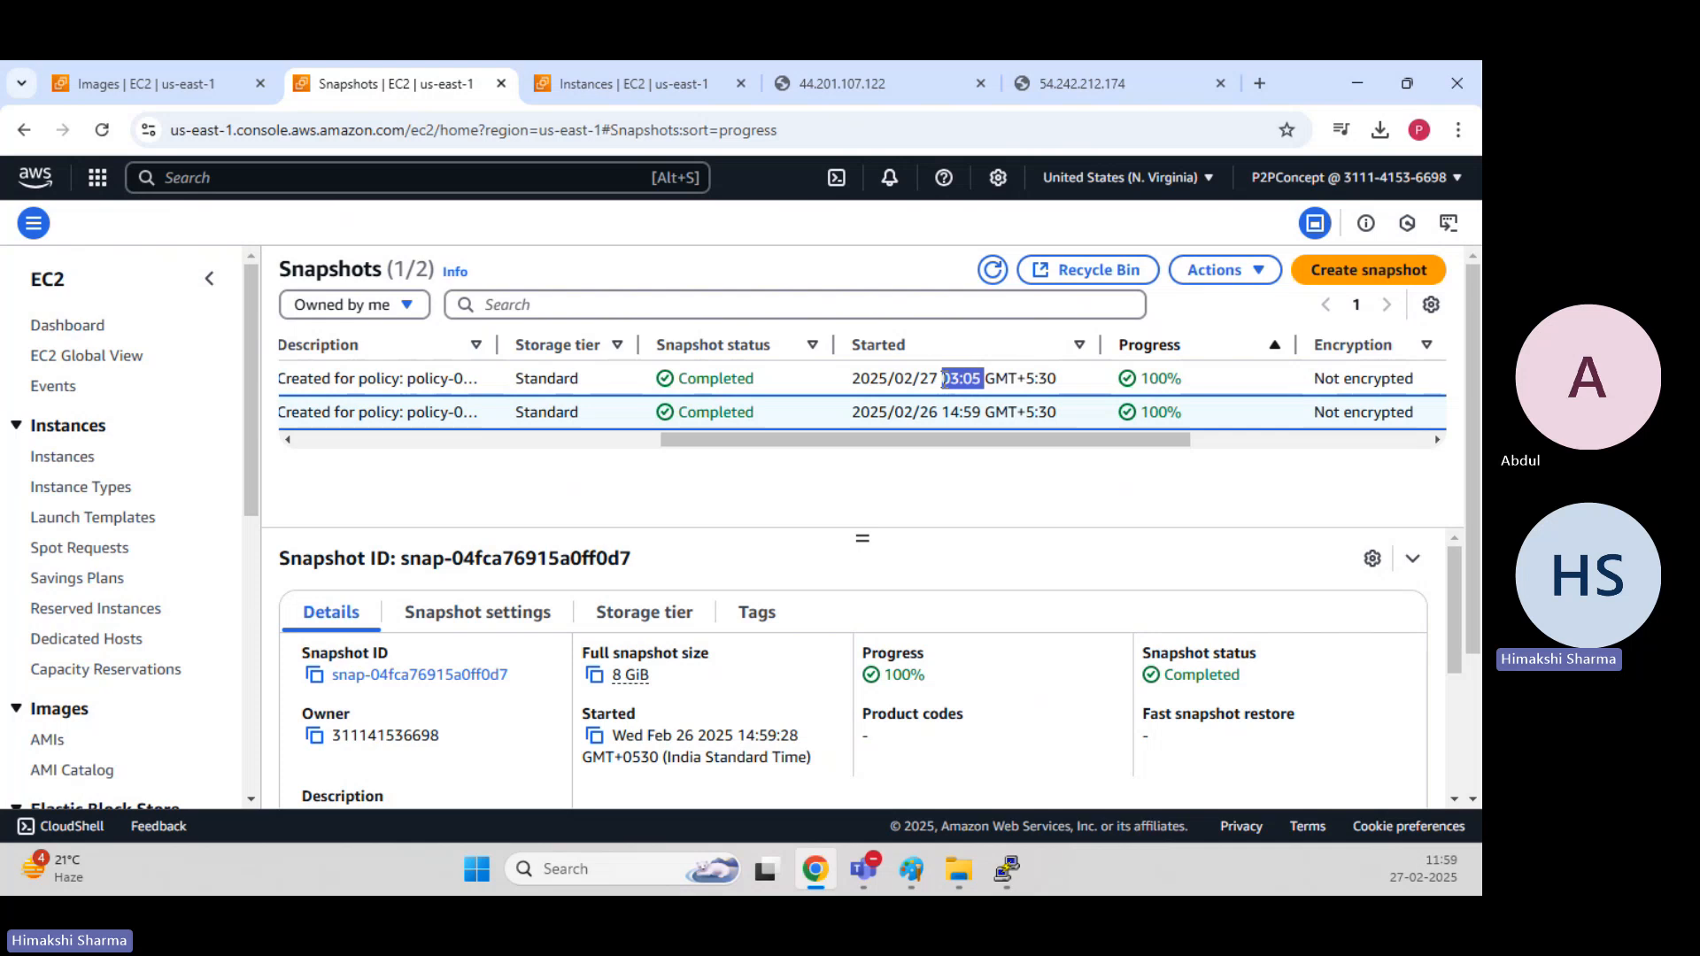
# Highlight the start time of the newer policy-created snapshot and look through the remaining columns of the snapshot list.
pyautogui.click(943, 379)
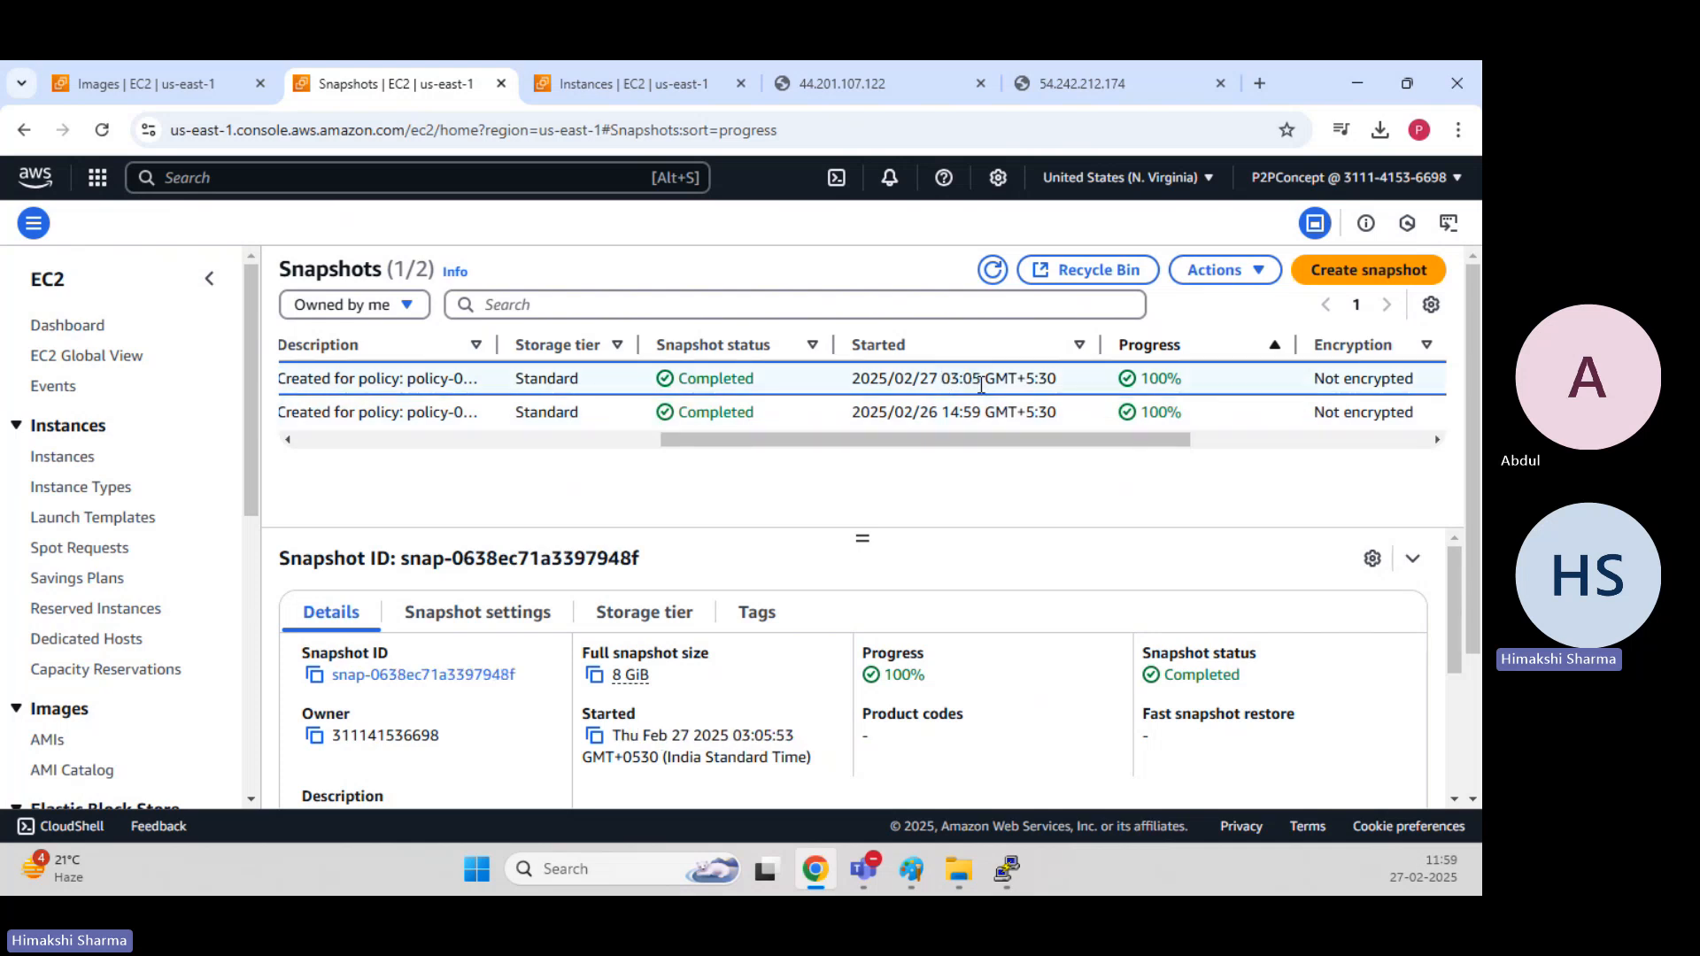
pyautogui.moveTo(981, 382); pyautogui.dragTo(944, 382)
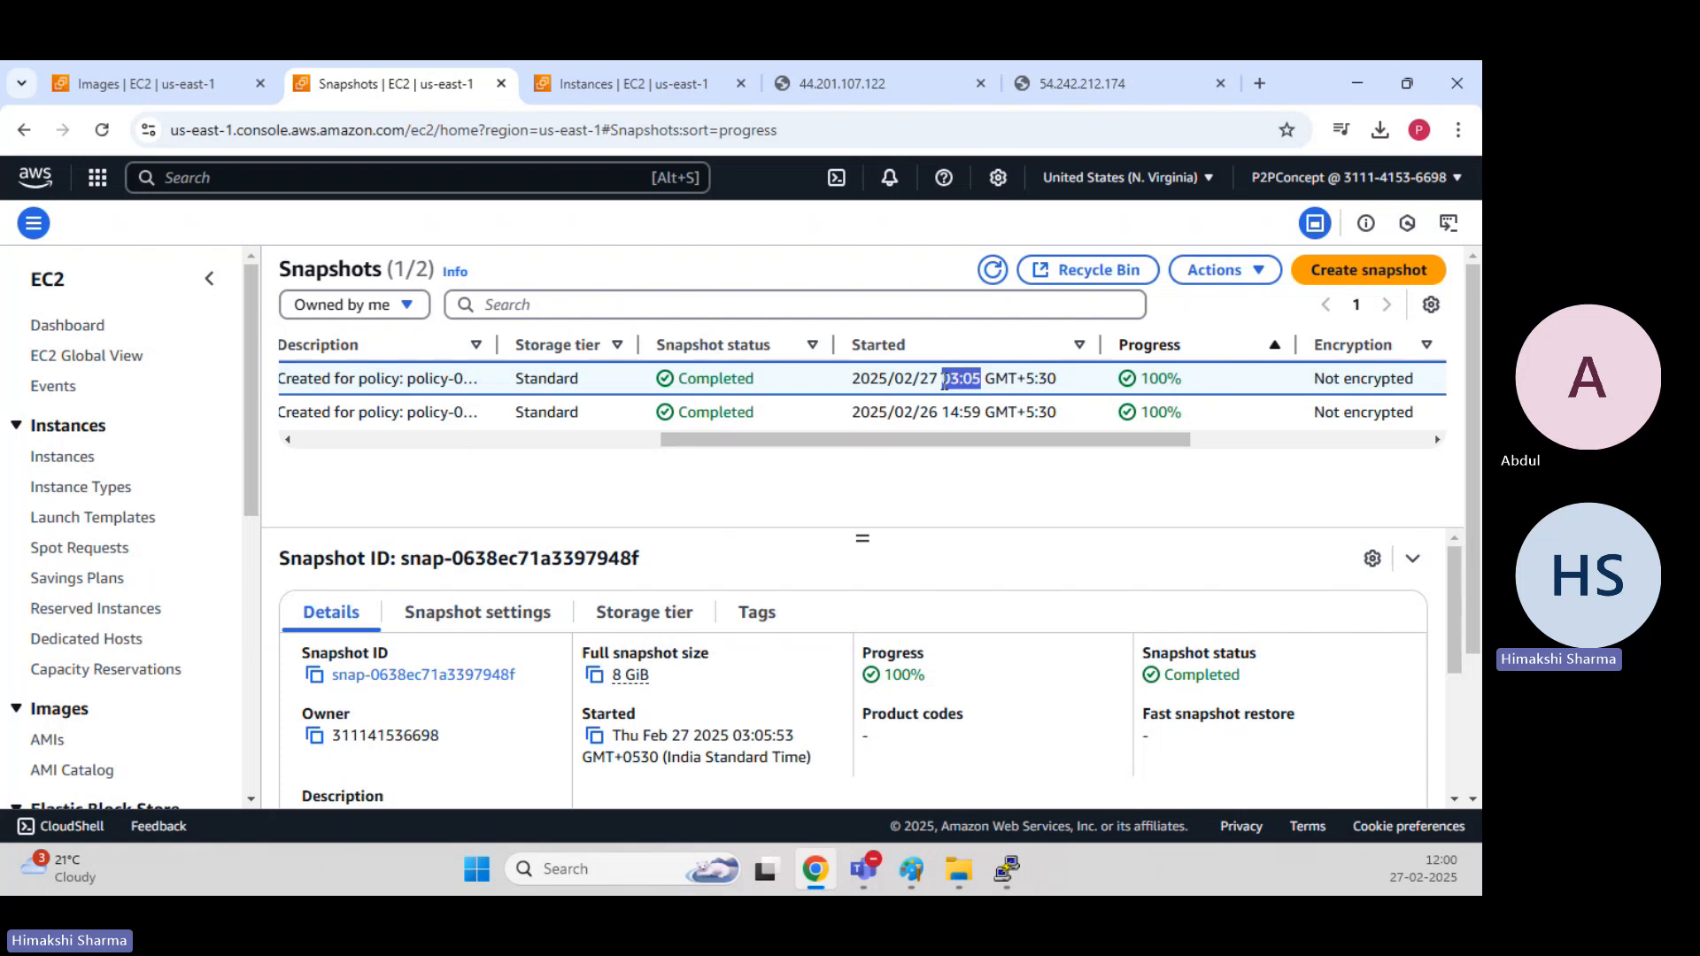
pyautogui.click(1105, 490)
pyautogui.moveTo(1066, 443); pyautogui.dragTo(1154, 444)
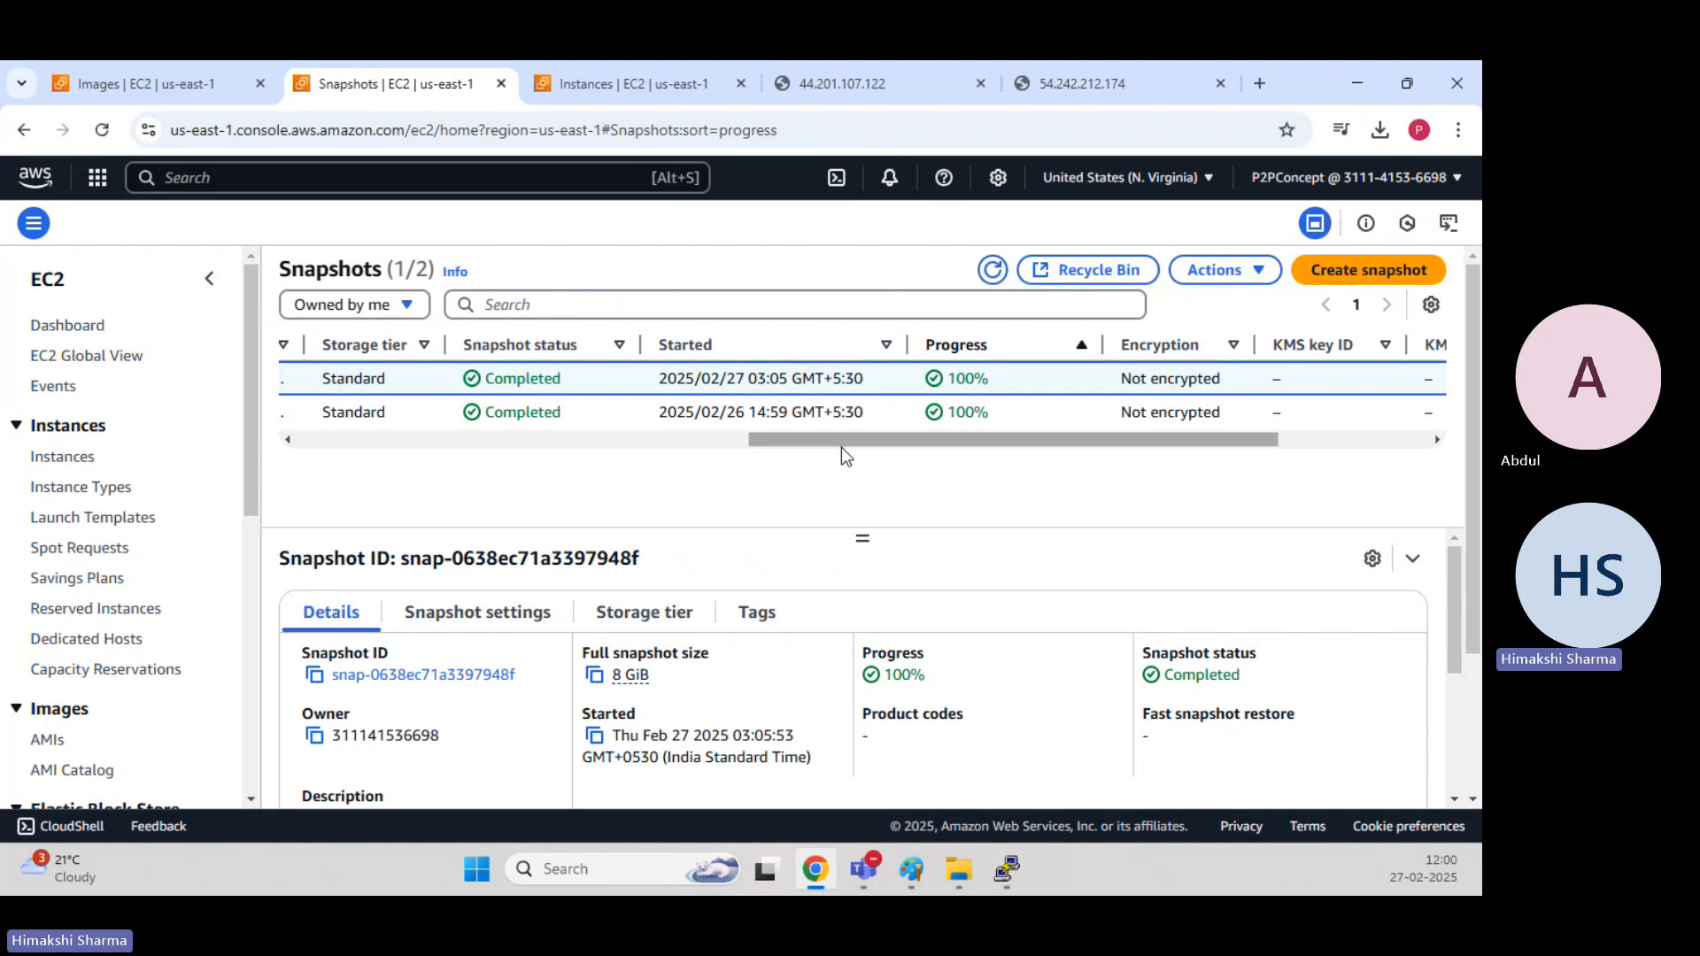
pyautogui.moveTo(841, 443); pyautogui.dragTo(247, 427)
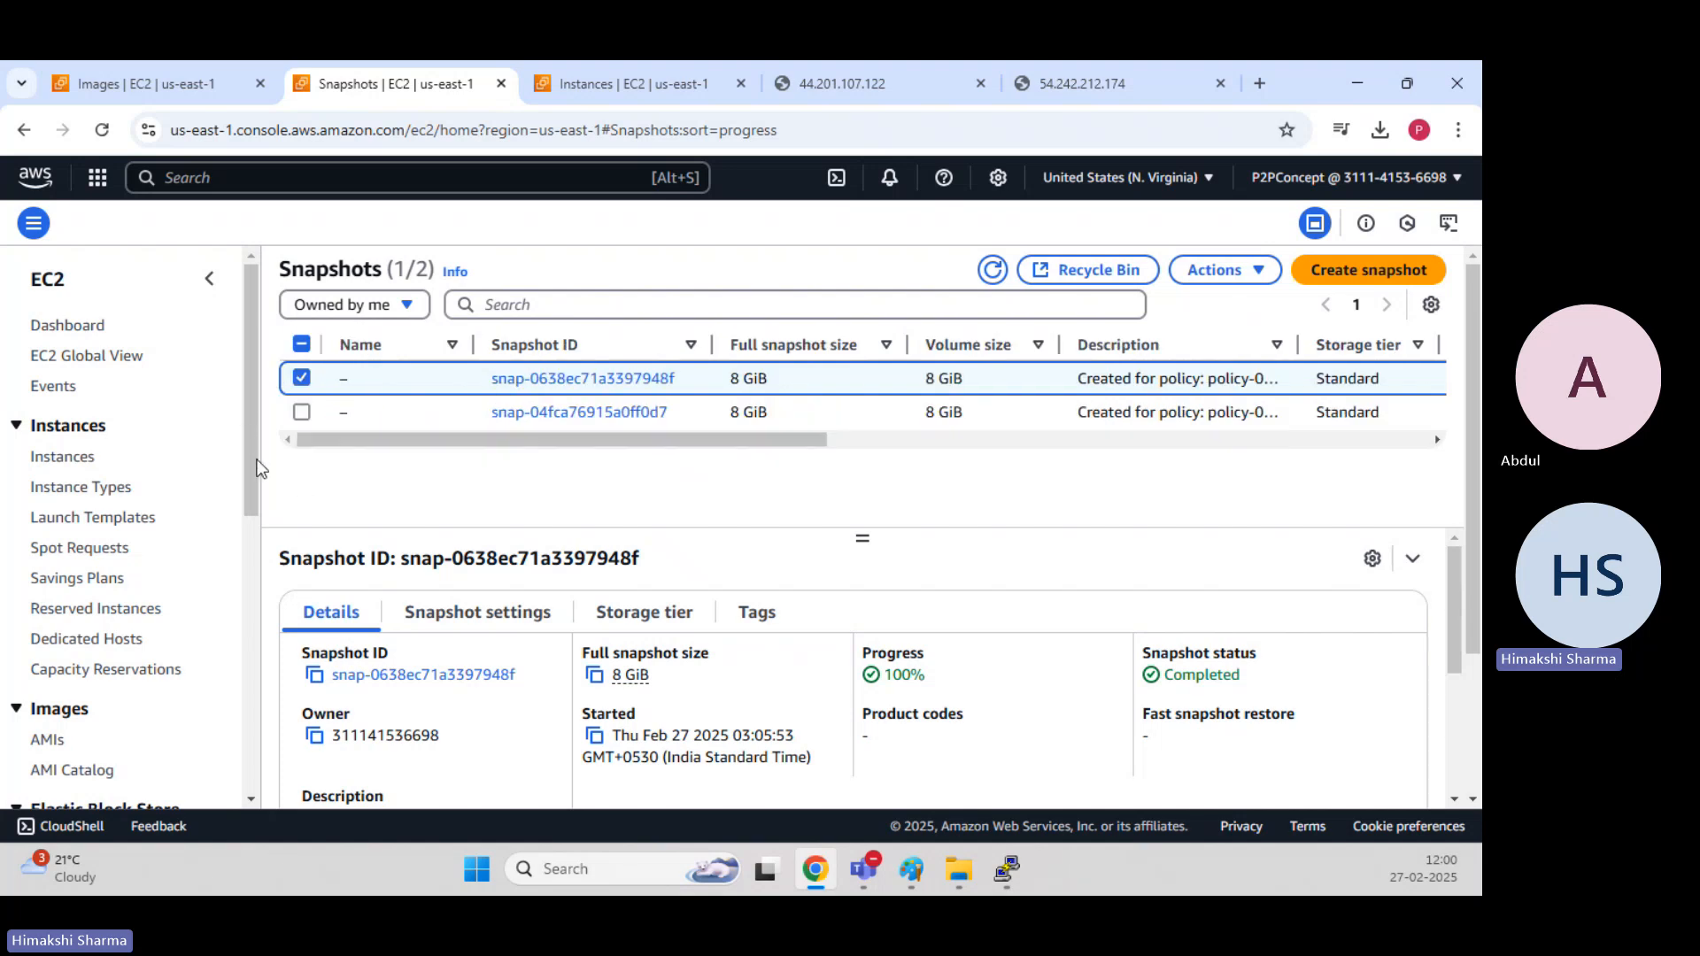
# Open Lifecycle Manager and check the policy state of the Daily-EC2 policy.
pyautogui.moveTo(256, 463); pyautogui.dragTo(272, 587)
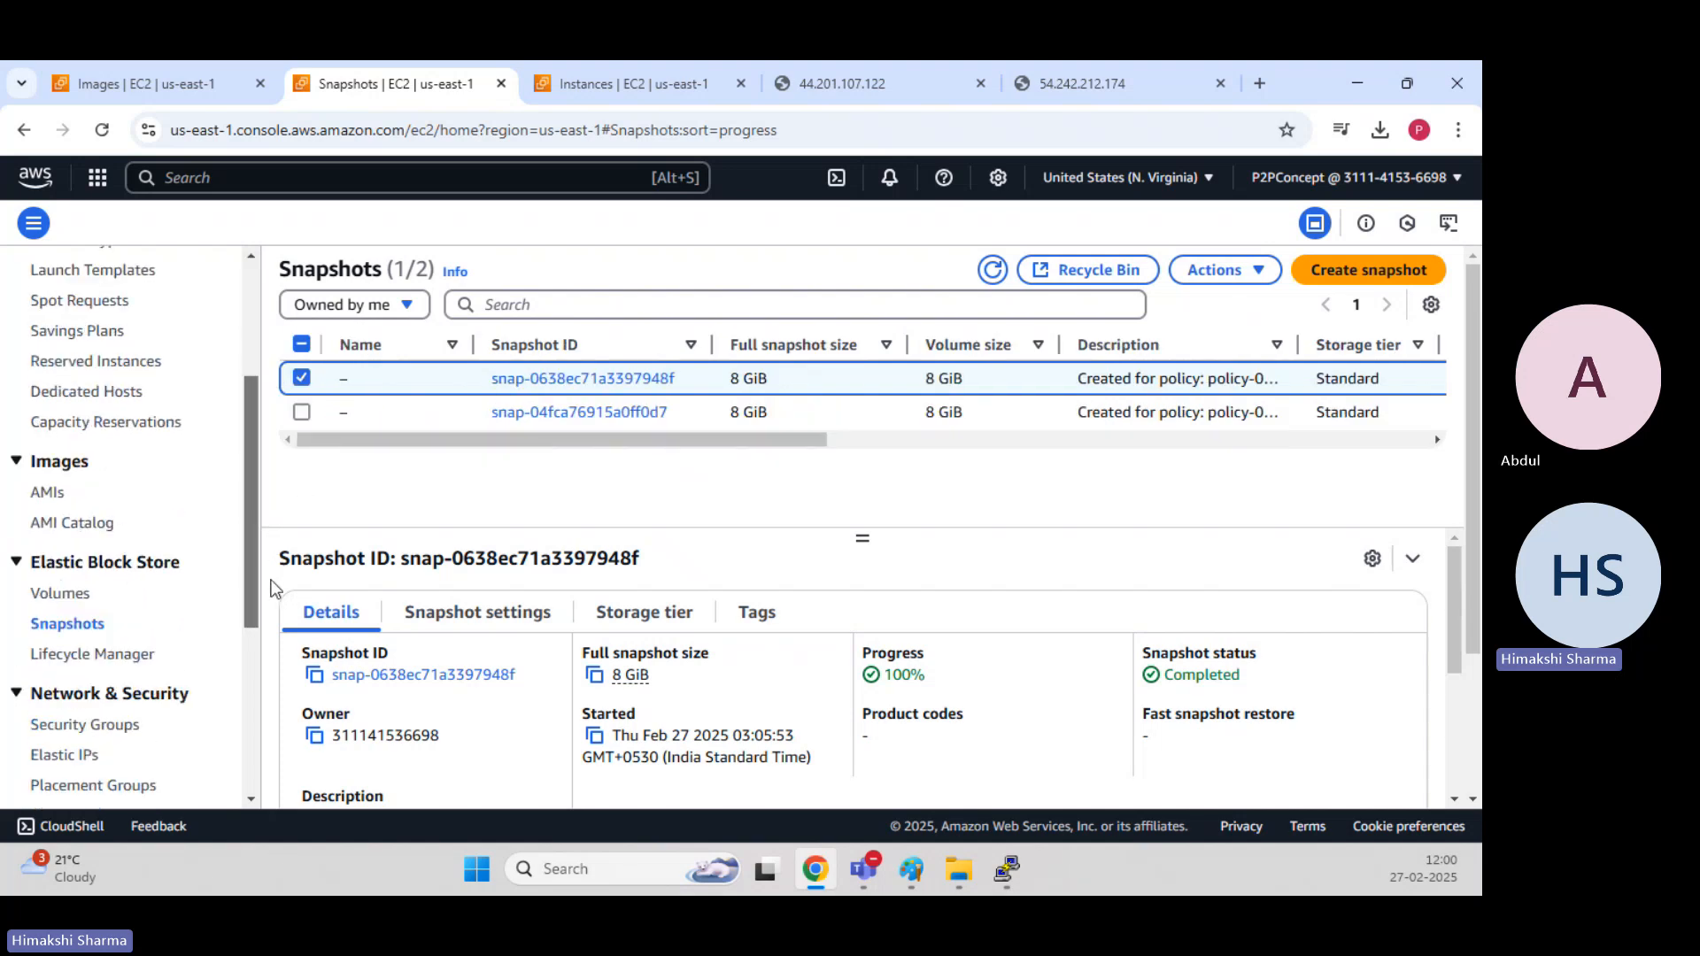
pyautogui.click(124, 653)
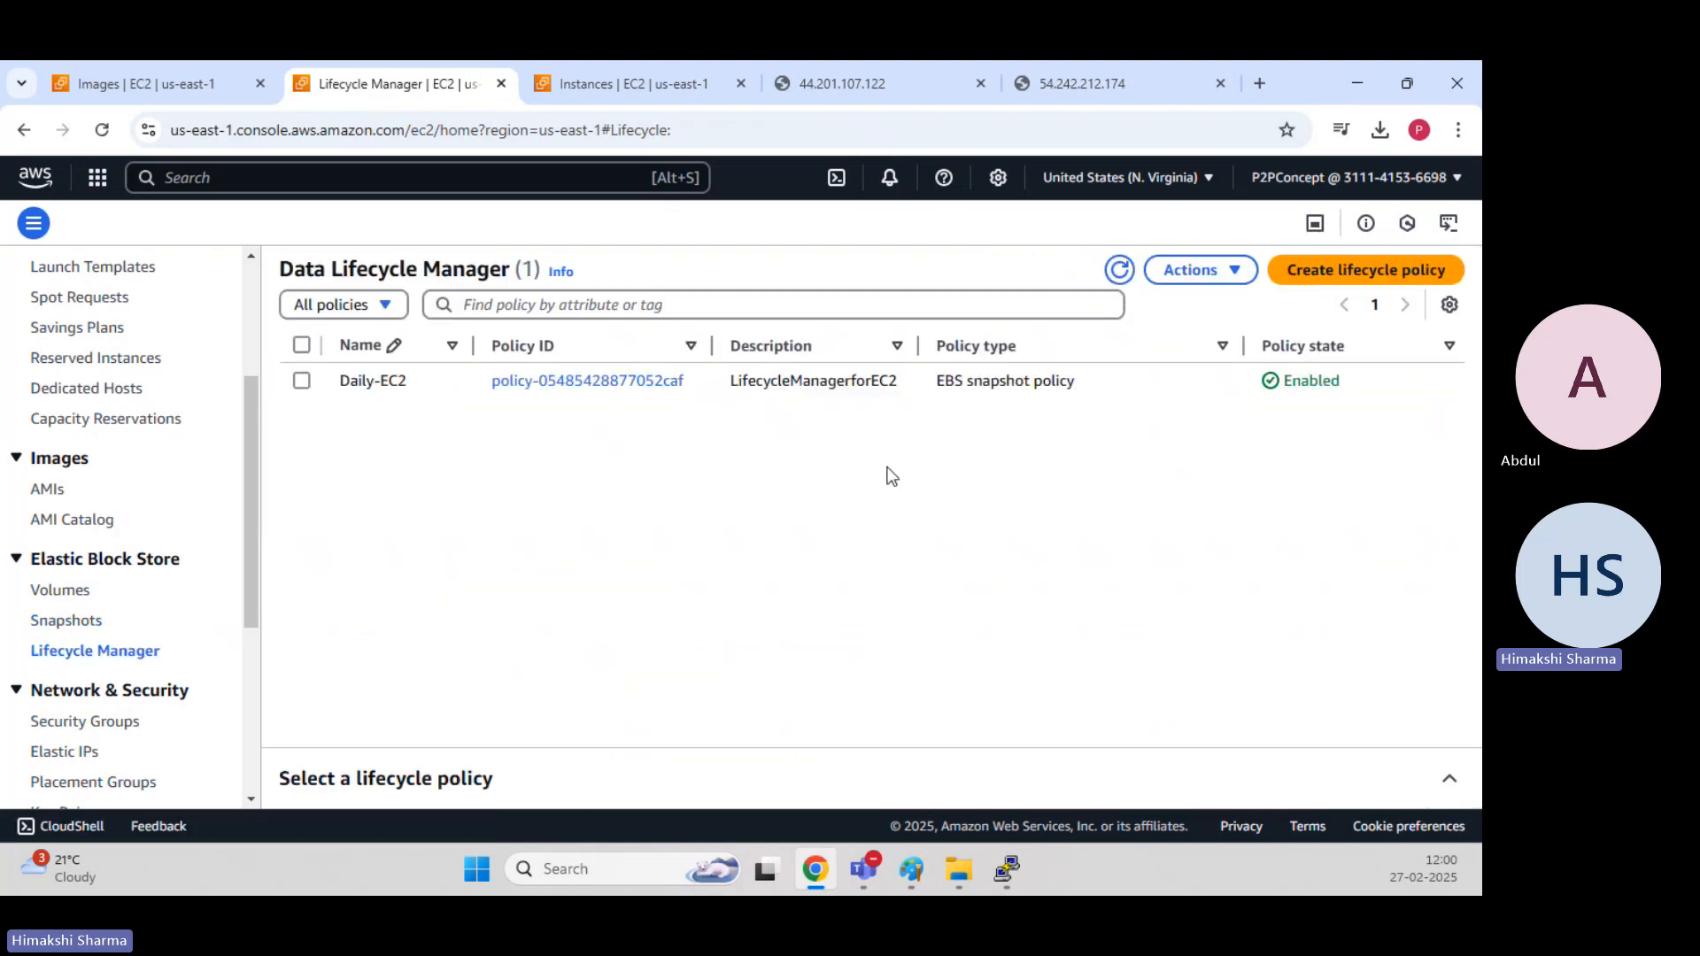
pyautogui.doubleClick(1318, 383)
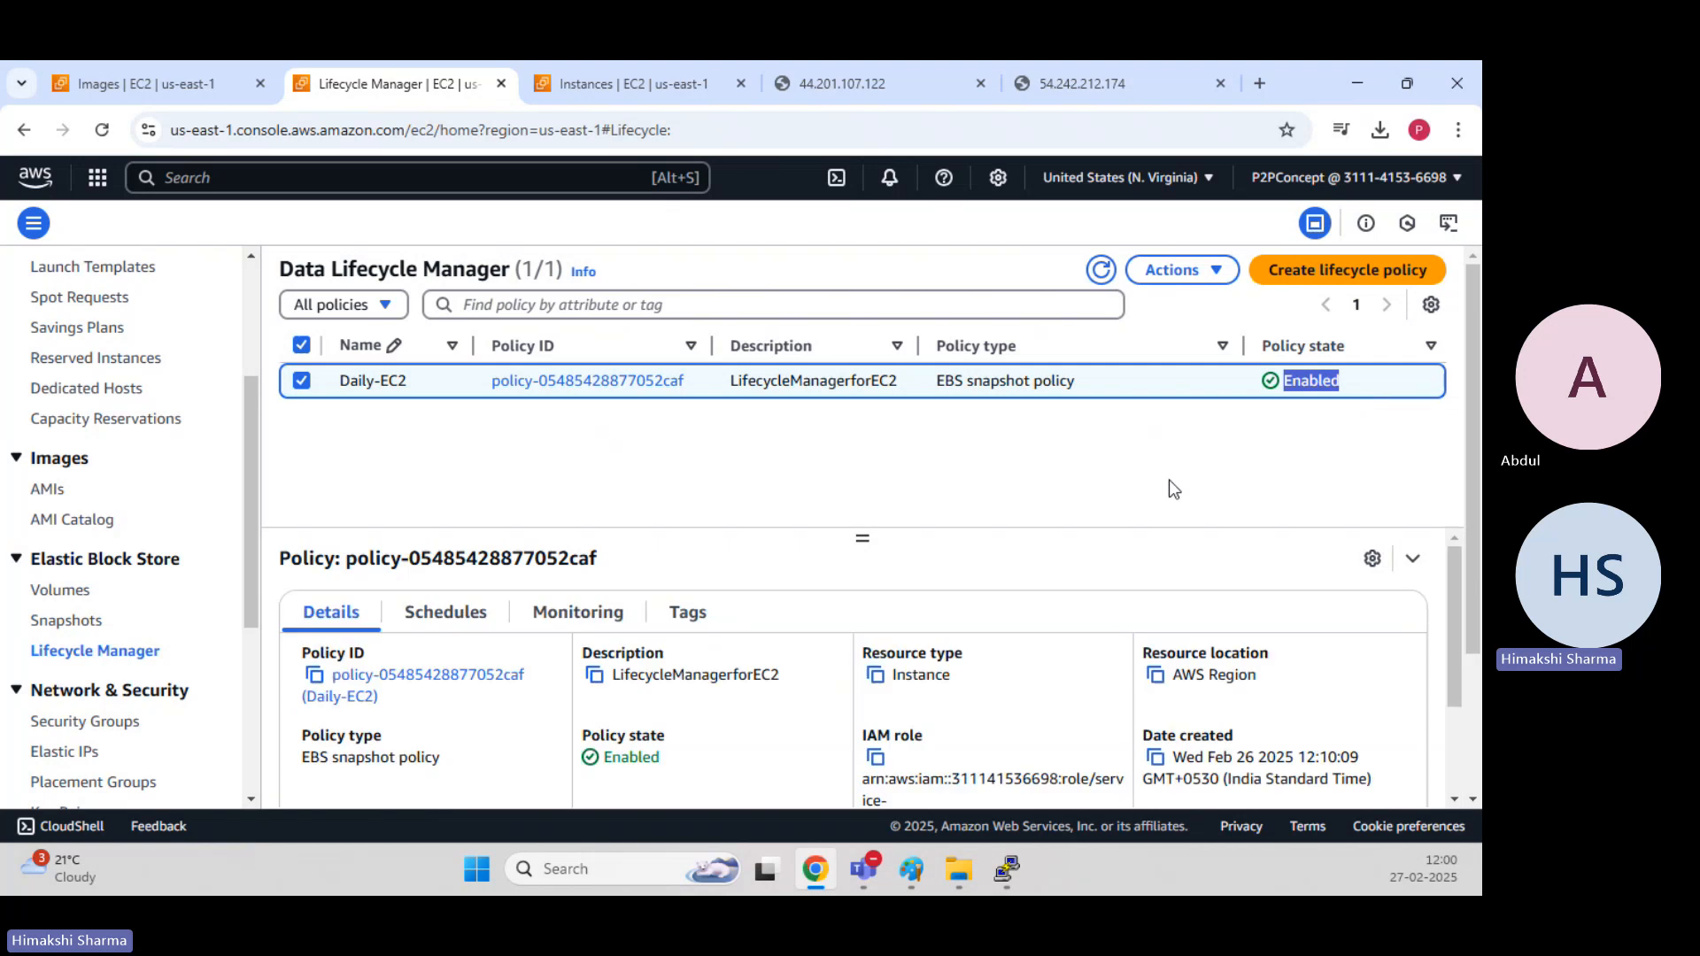
# Return to the snapshot list and view its ownership filter options without changing the filter.
pyautogui.click(64, 620)
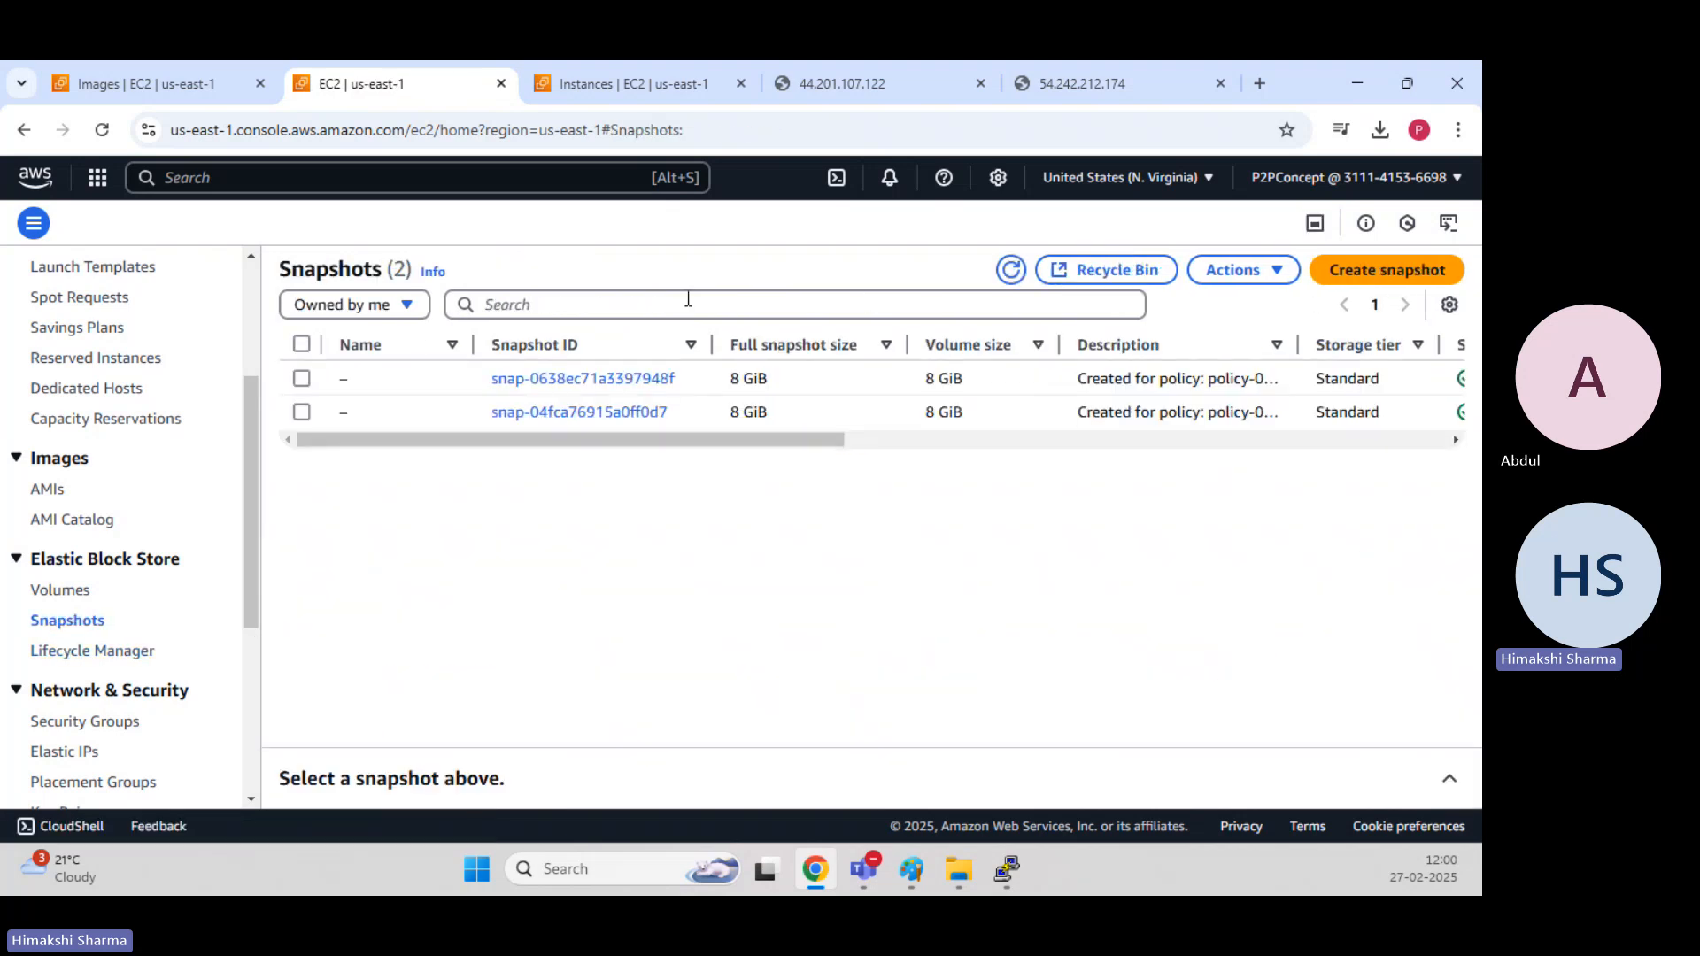
pyautogui.click(354, 307)
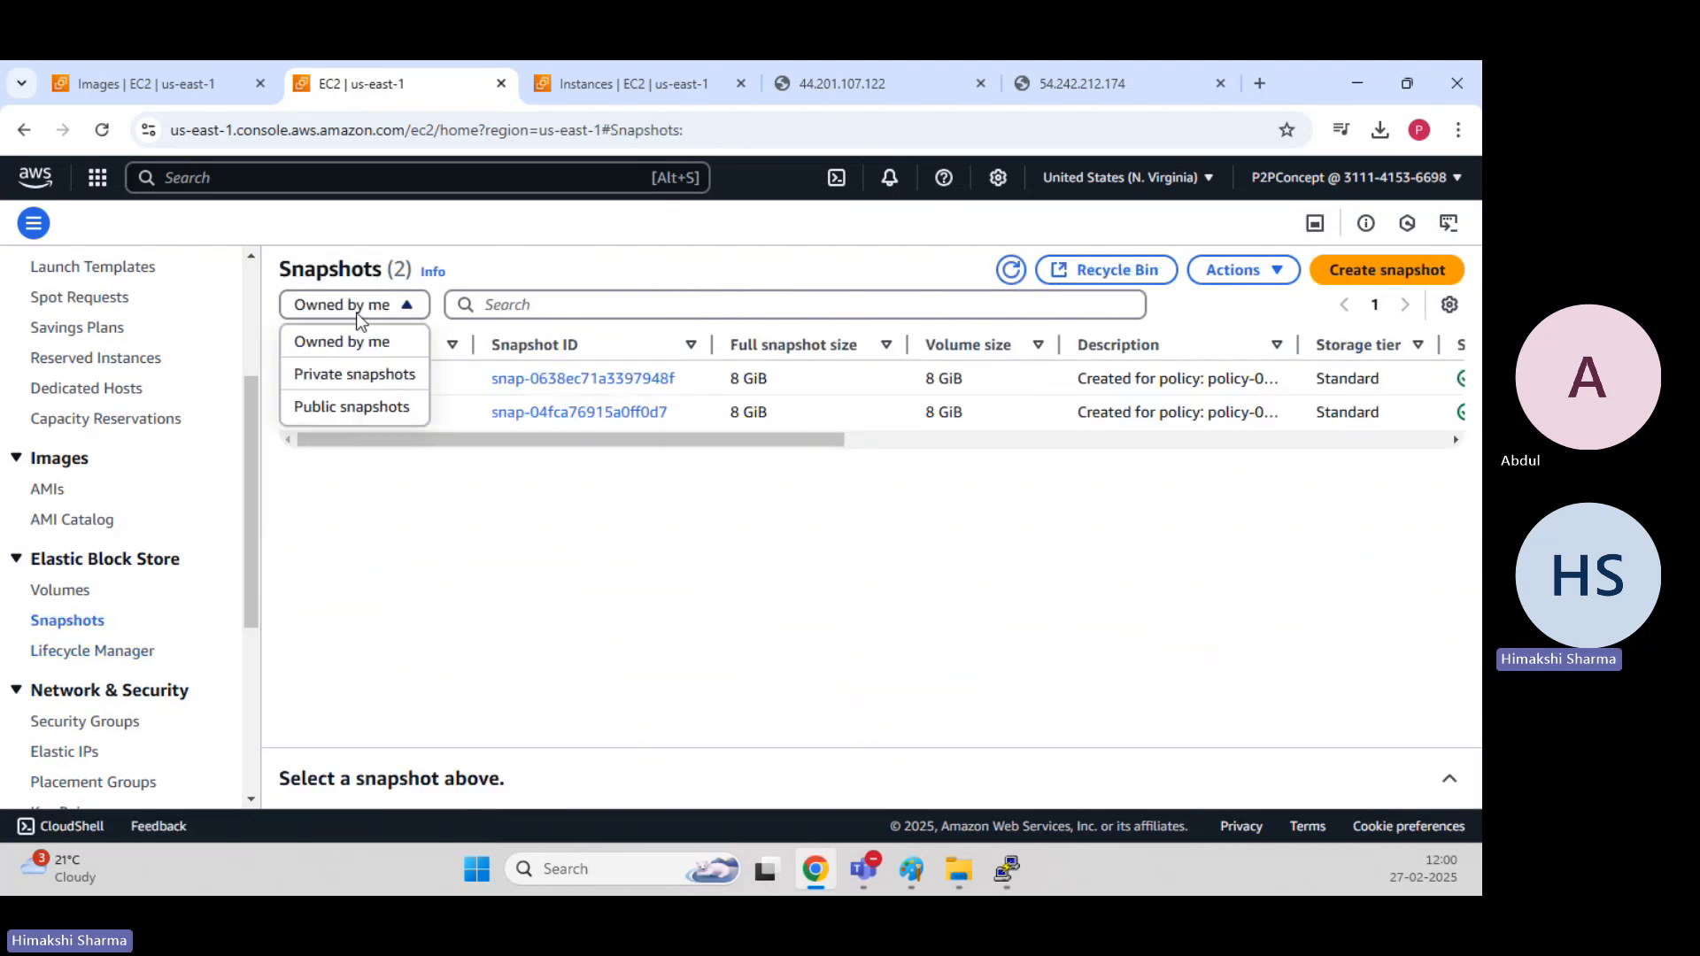
pyautogui.click(998, 346)
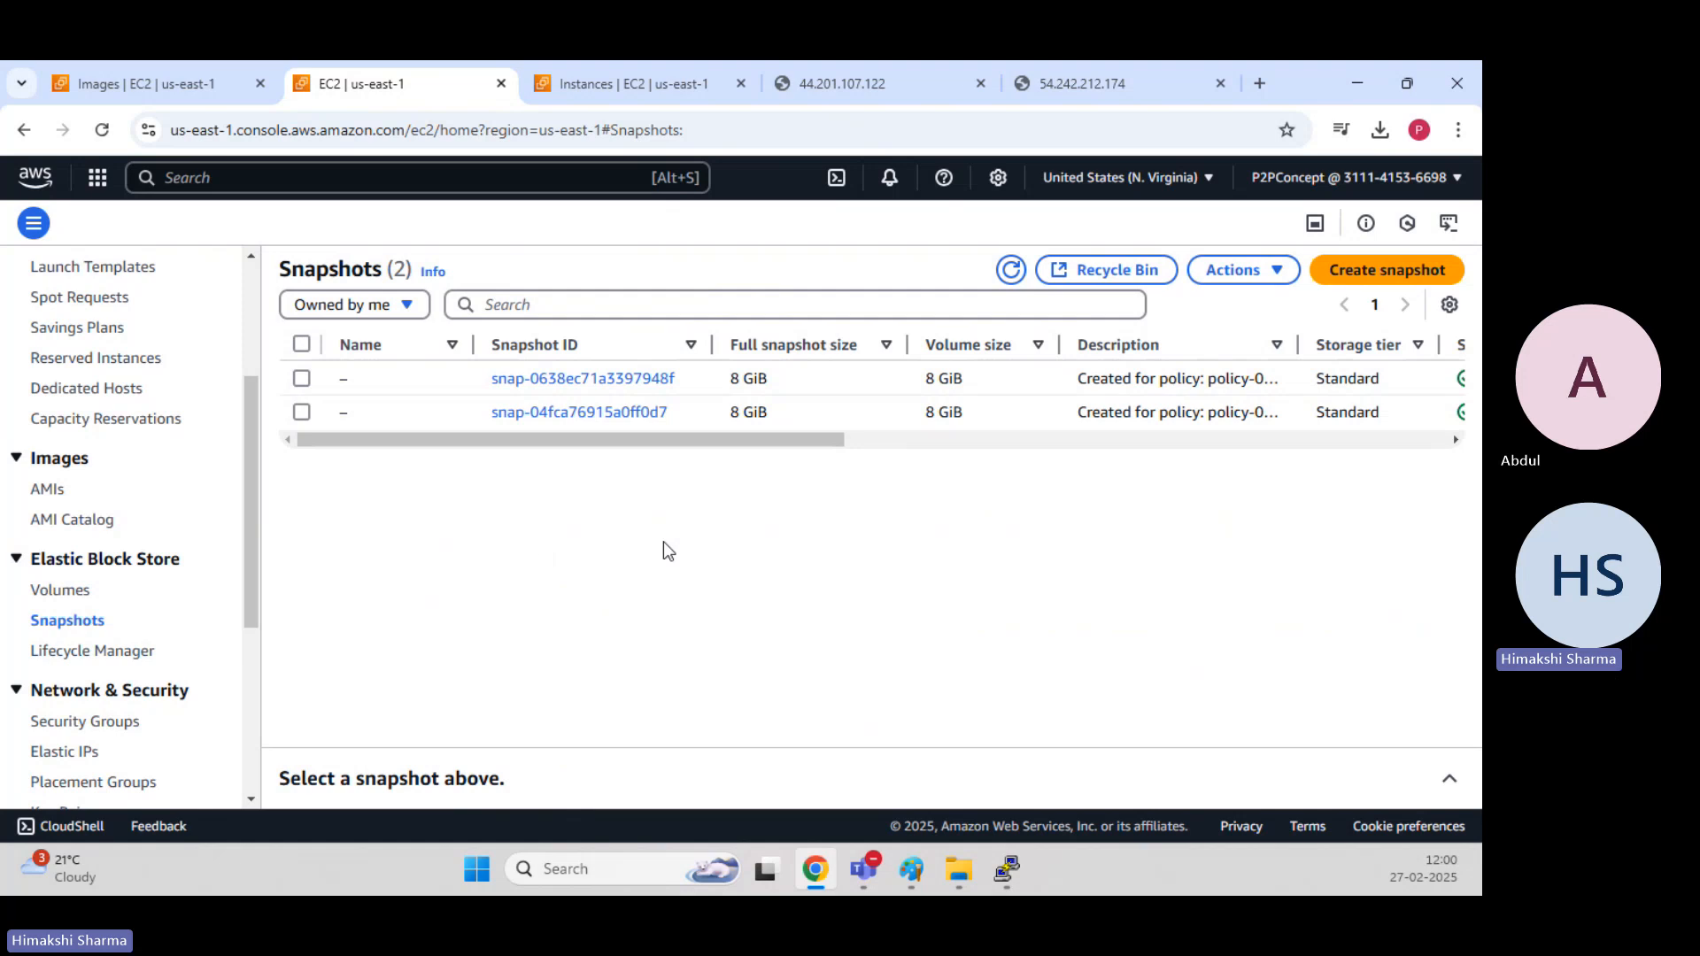
# Open the Daily-EC2 lifecycle policy's details and examine its target tags, schedule frequency and retain rule, highlighting the maximum number of retained snapshots.
pyautogui.click(96, 653)
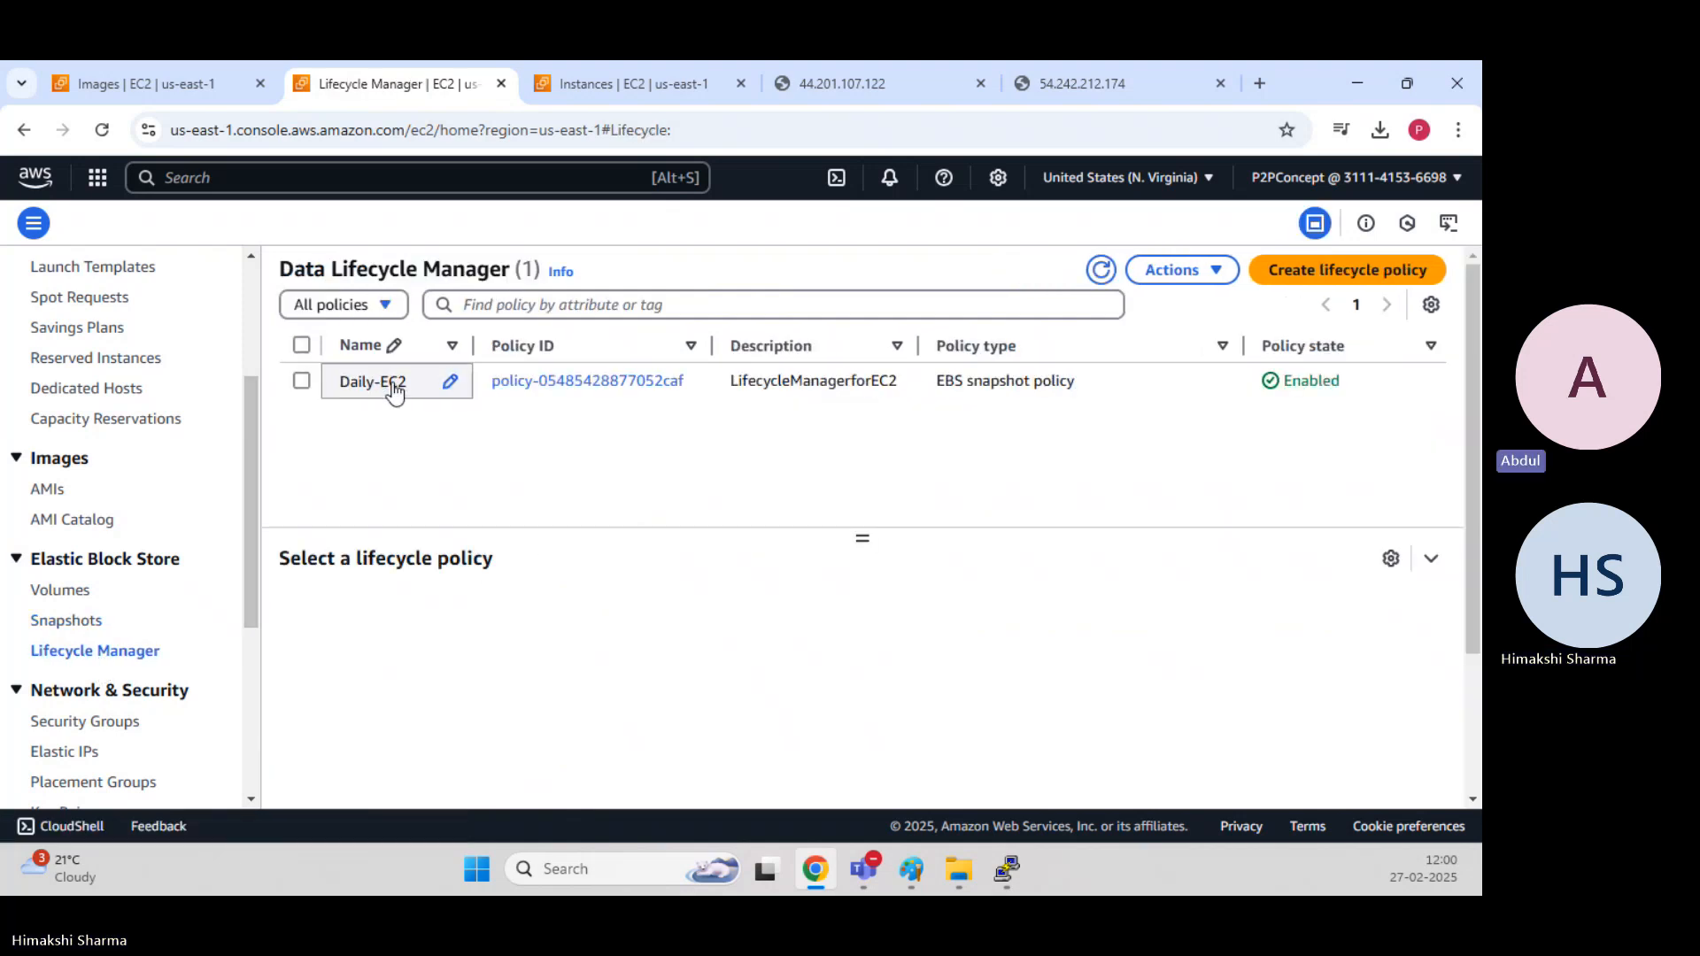
pyautogui.click(576, 390)
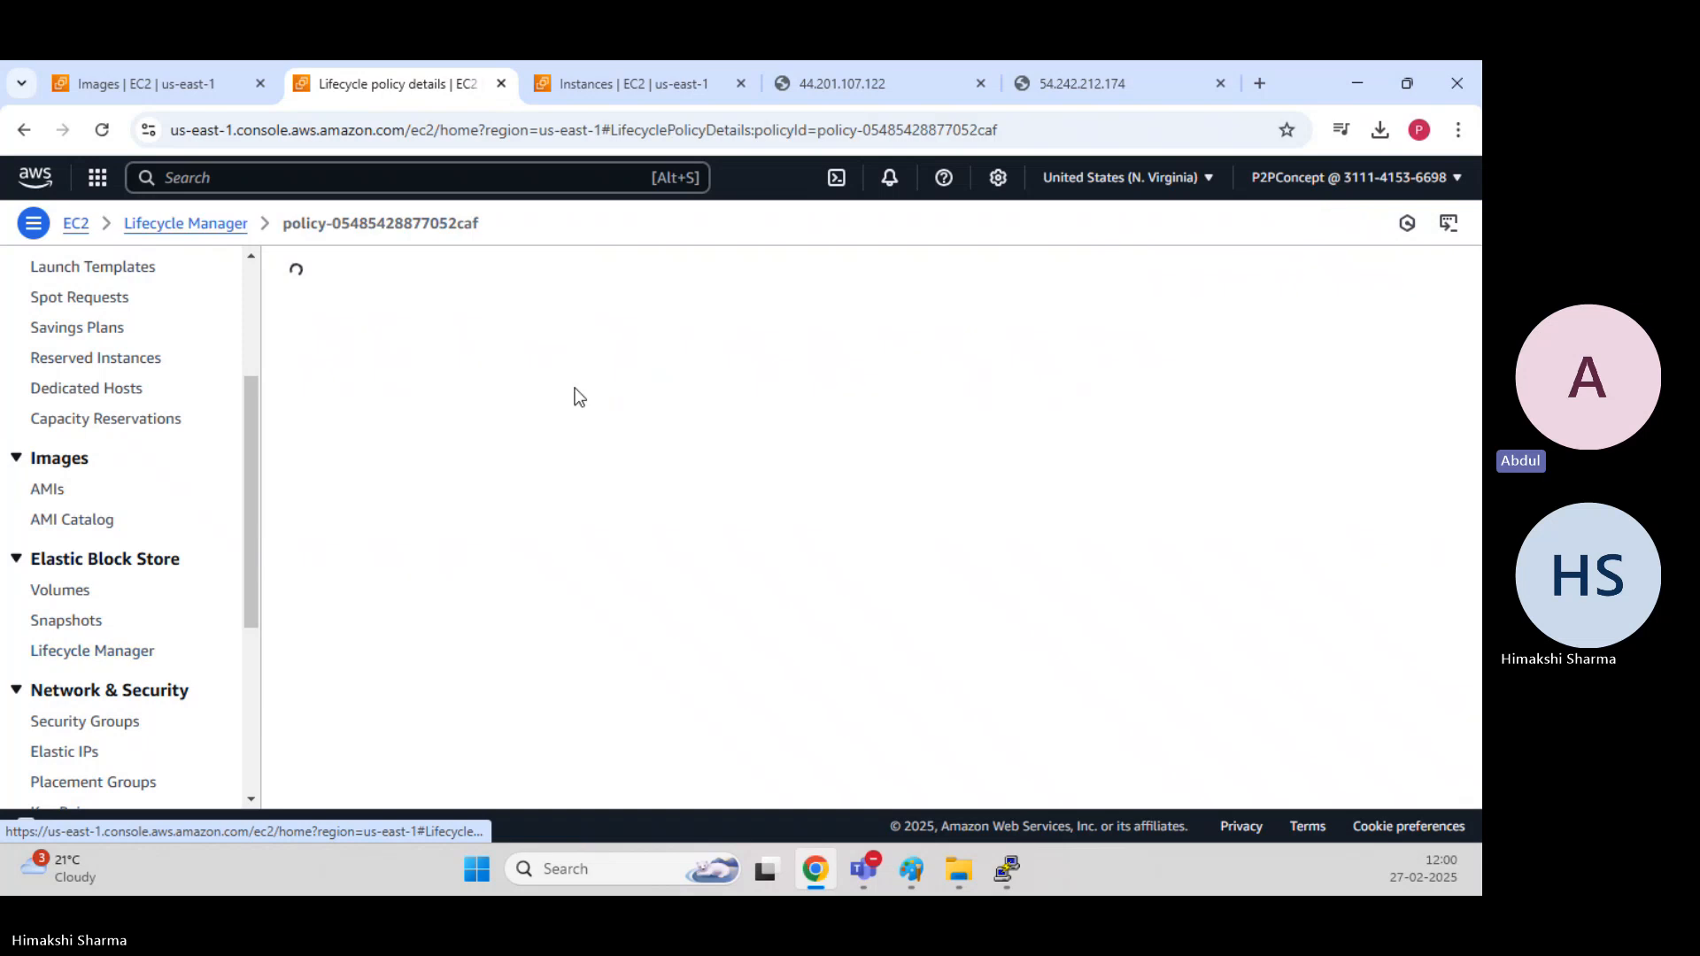
pyautogui.scroll(-4, 581, 576)
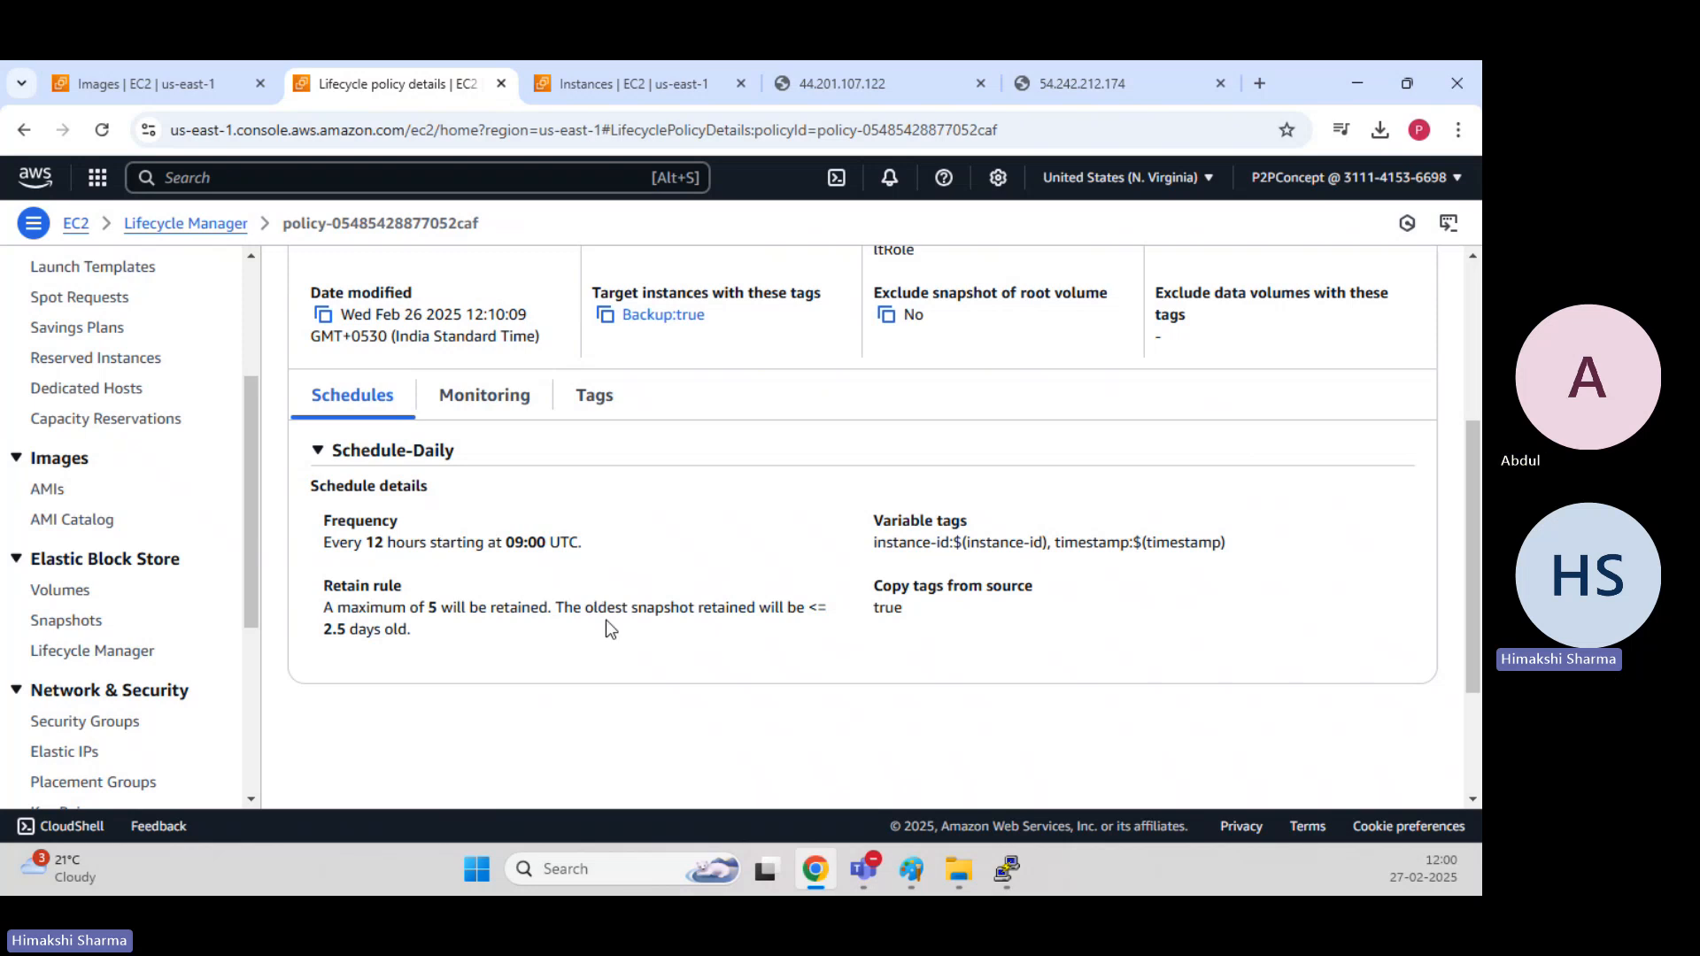
pyautogui.scroll(1, 606, 624)
pyautogui.scroll(3, 607, 629)
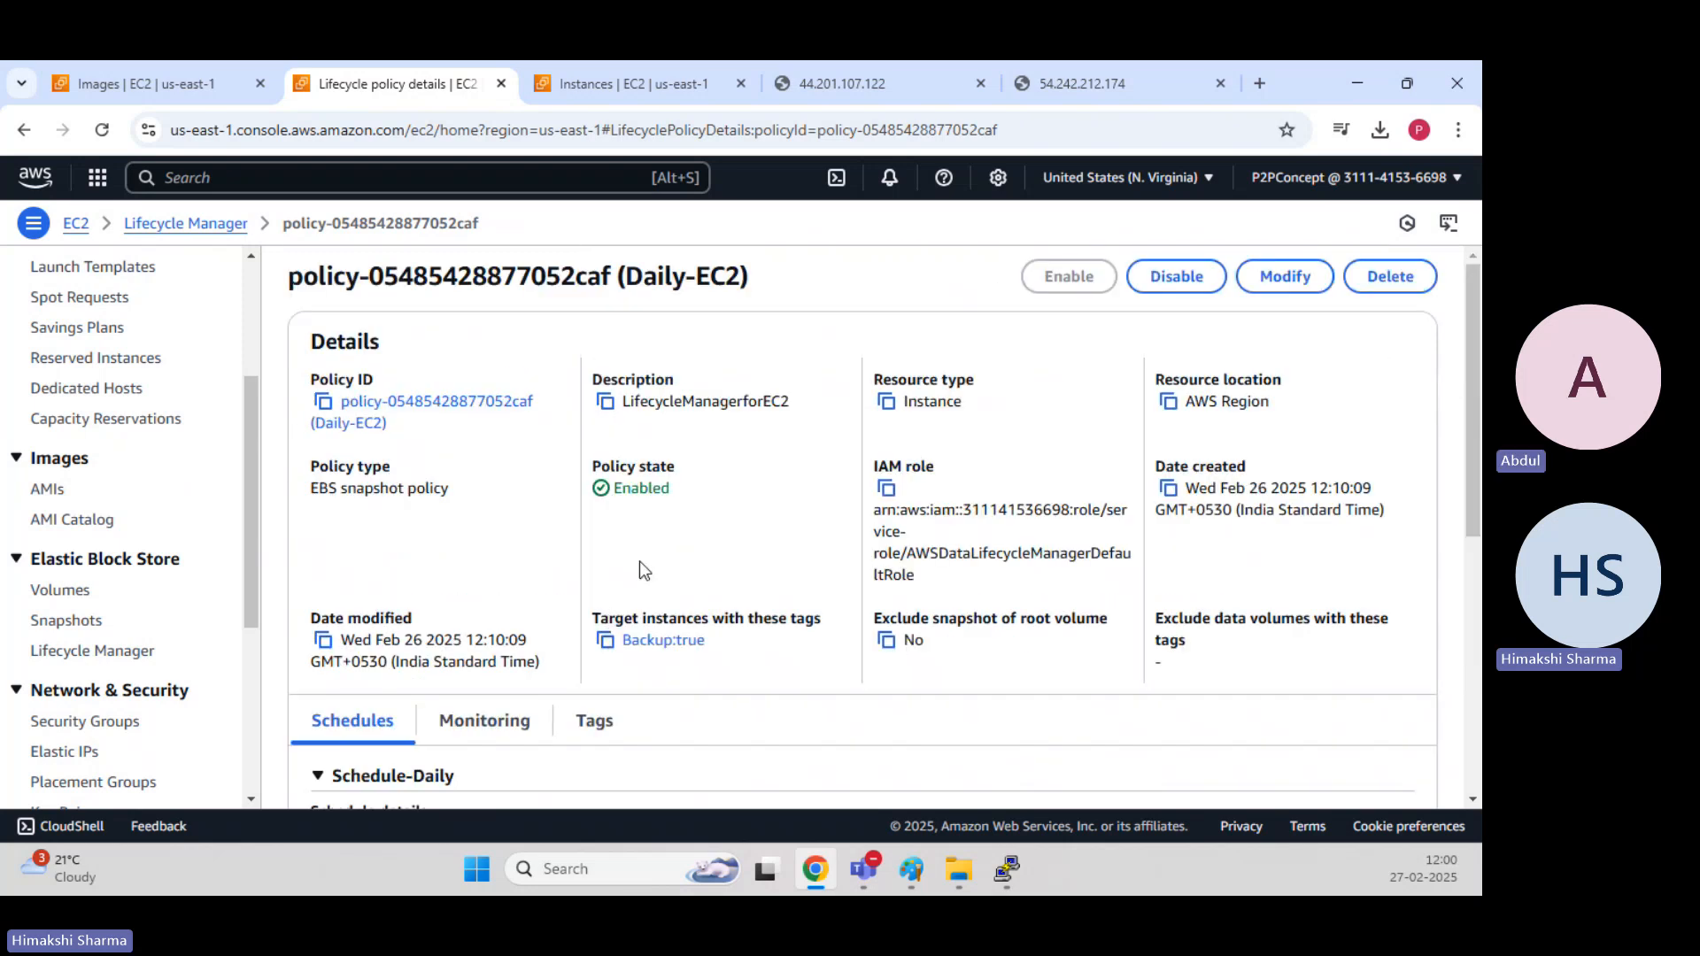
pyautogui.scroll(-4, 652, 542)
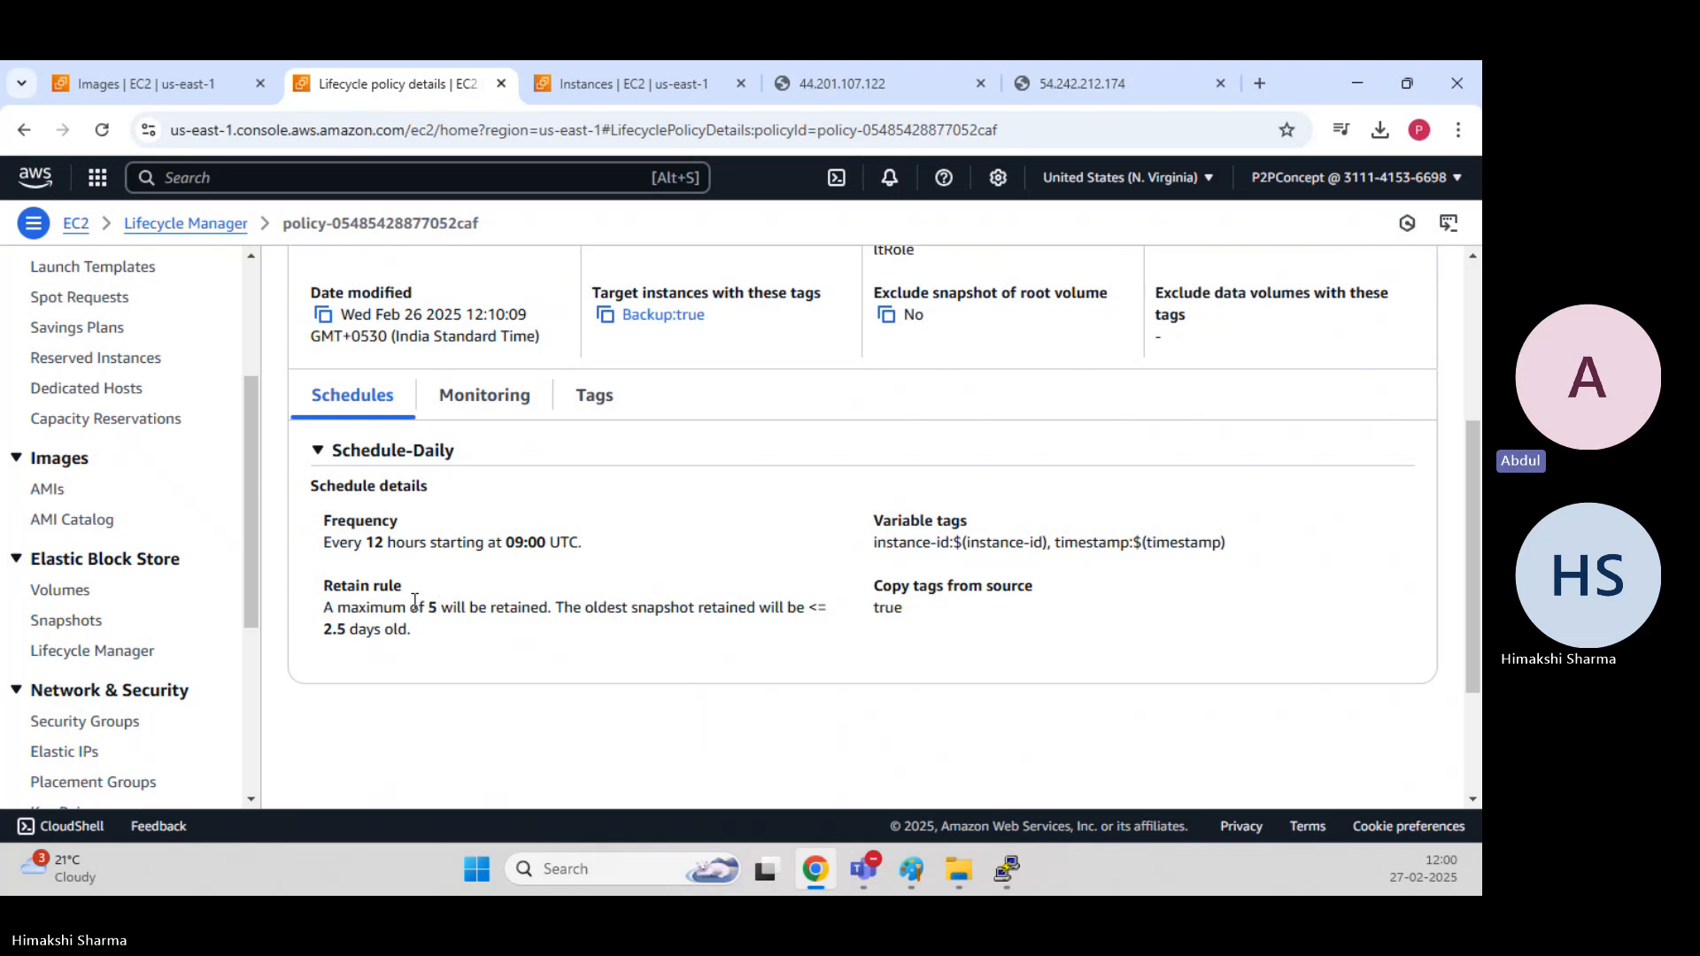
pyautogui.moveTo(410, 609); pyautogui.dragTo(489, 608)
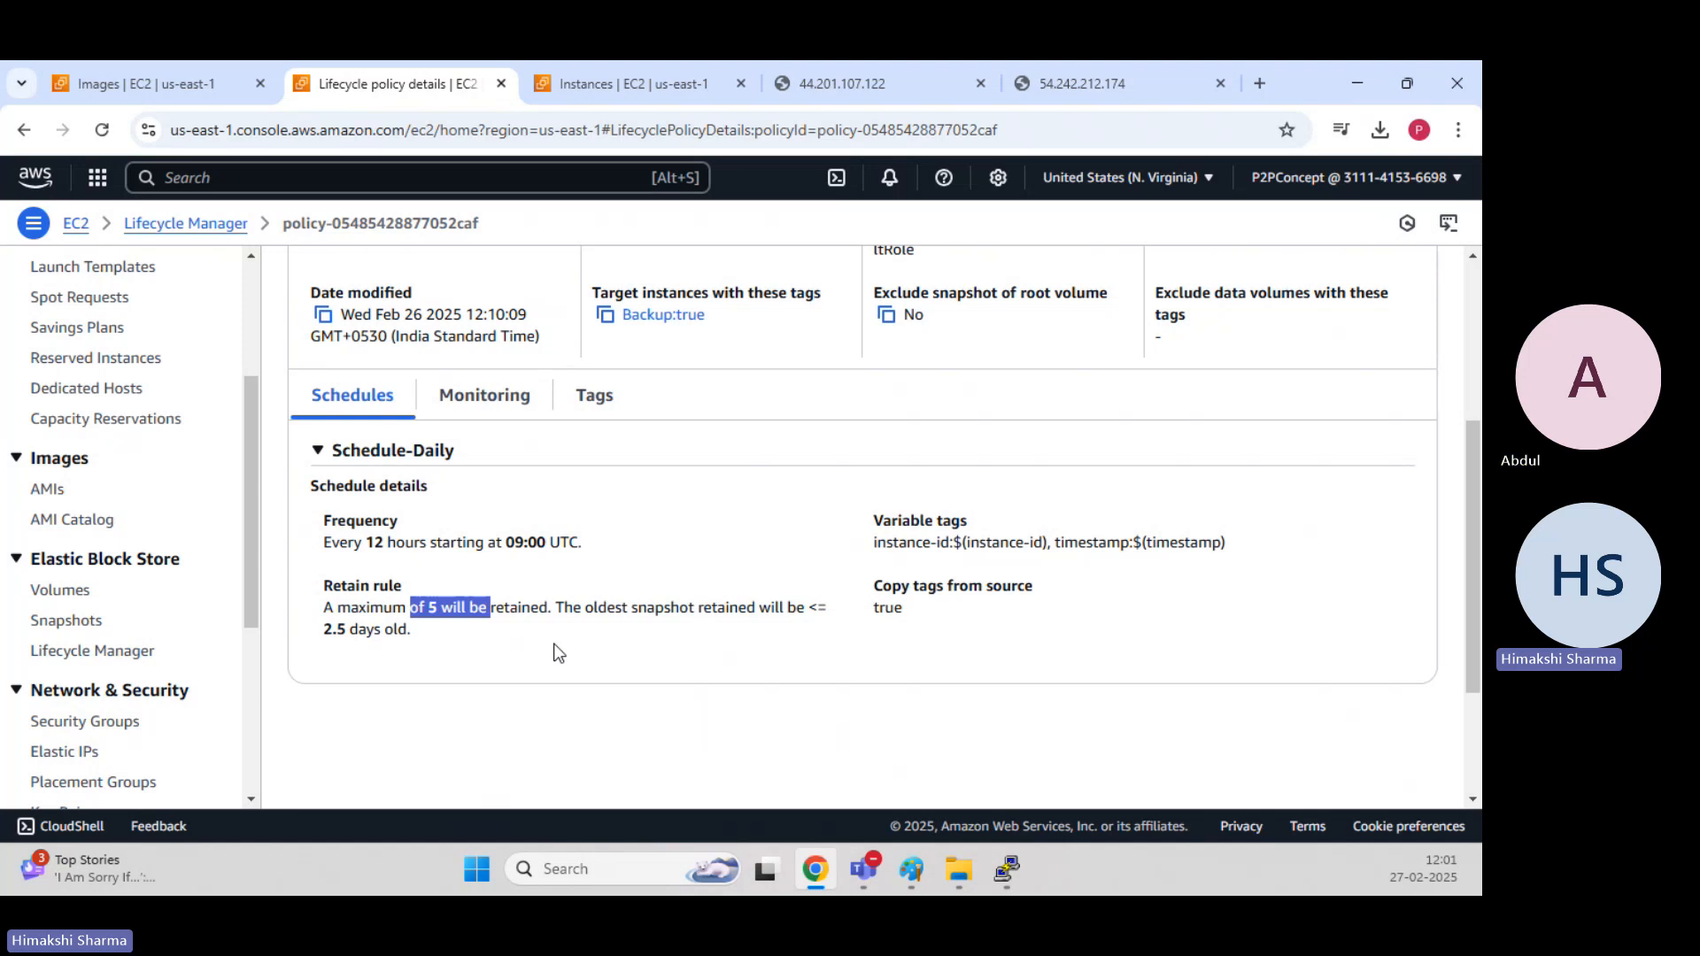
pyautogui.scroll(2, 557, 653)
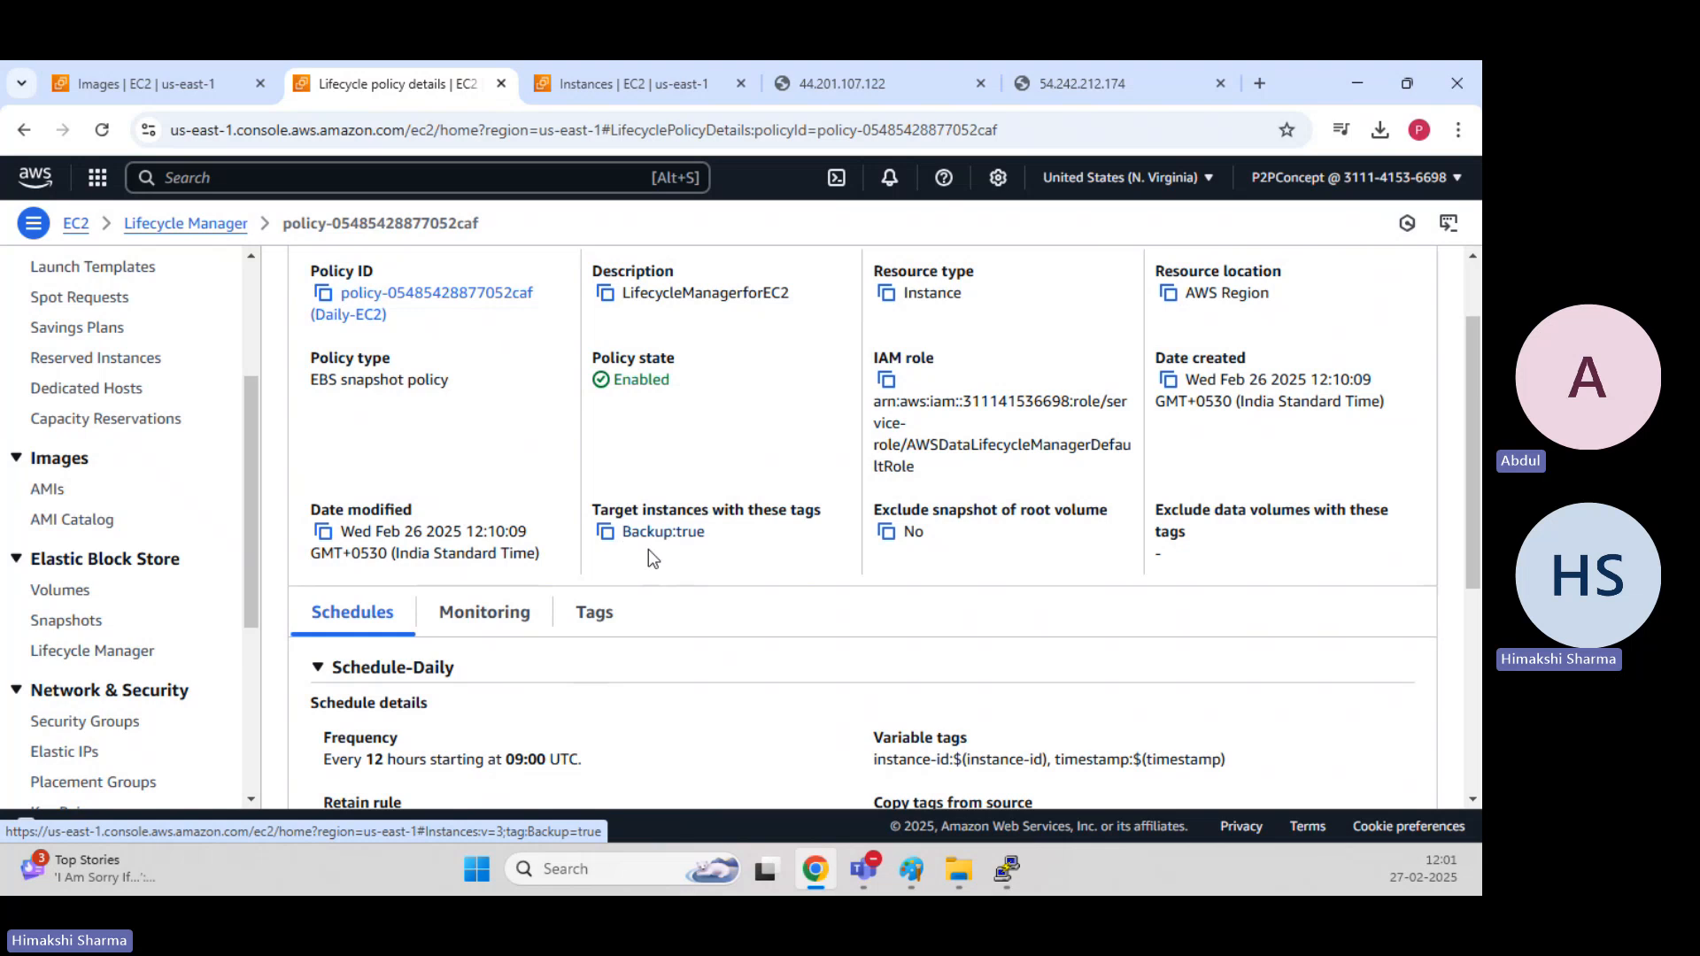
pyautogui.scroll(2, 478, 664)
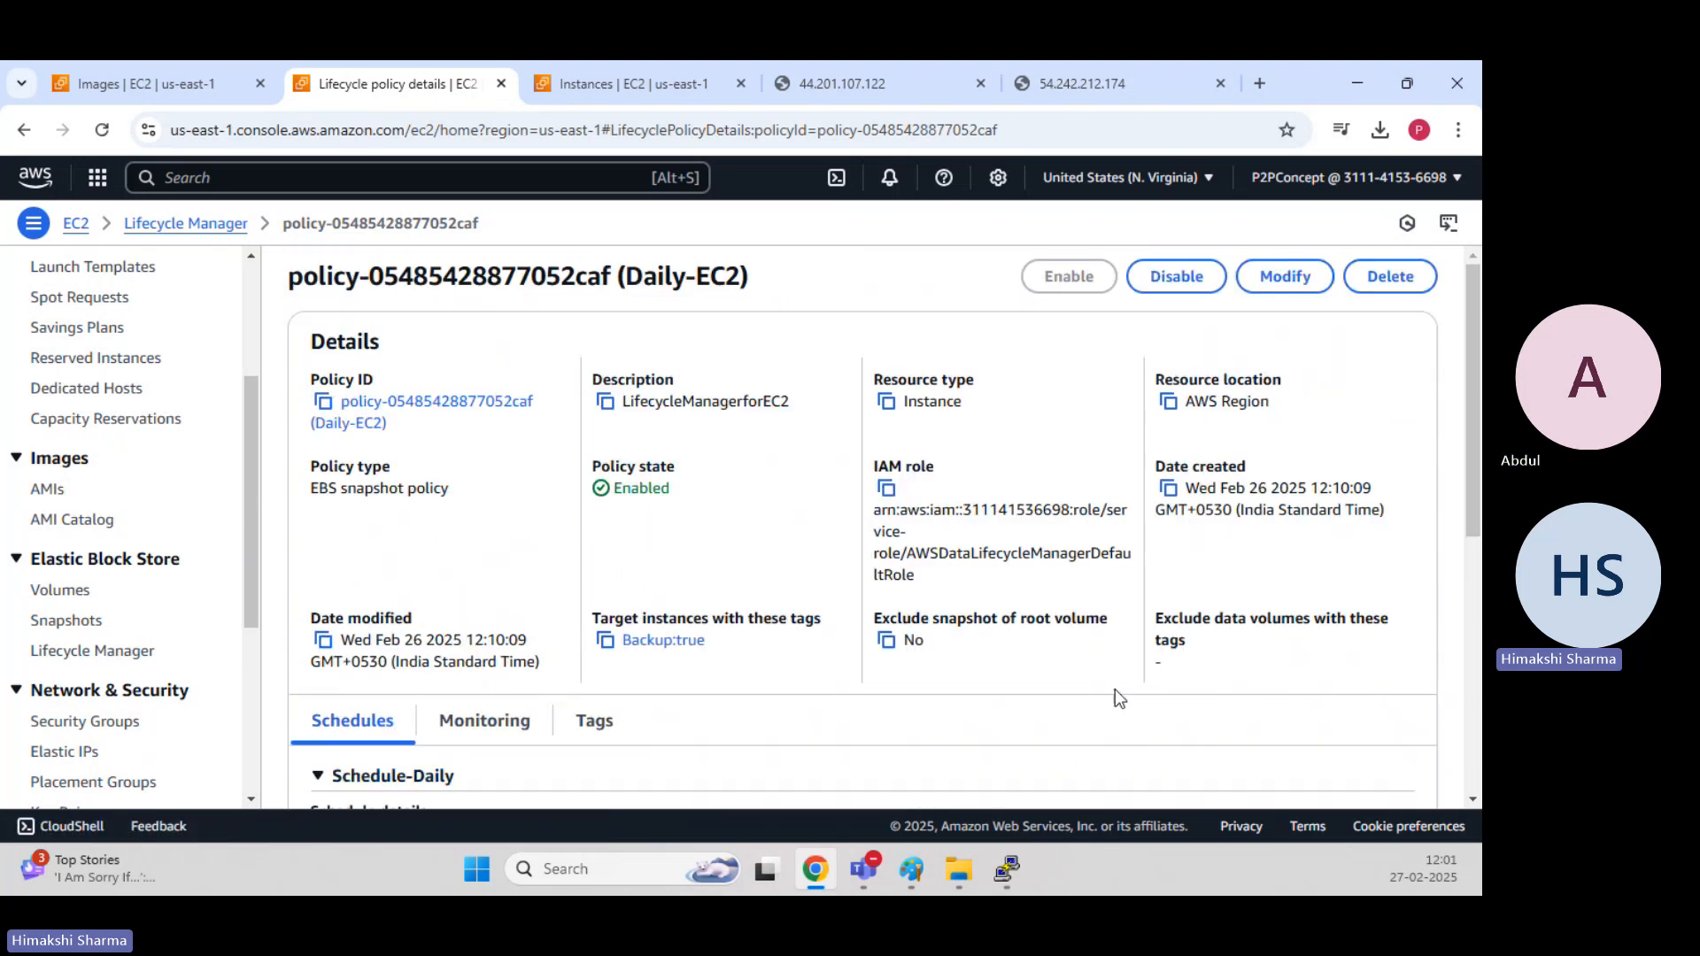
# Switch to the EC2 instances page and refresh the list to check the instance states.
pyautogui.scroll(1, 194, 510)
pyautogui.scroll(3, 193, 501)
pyautogui.click(668, 78)
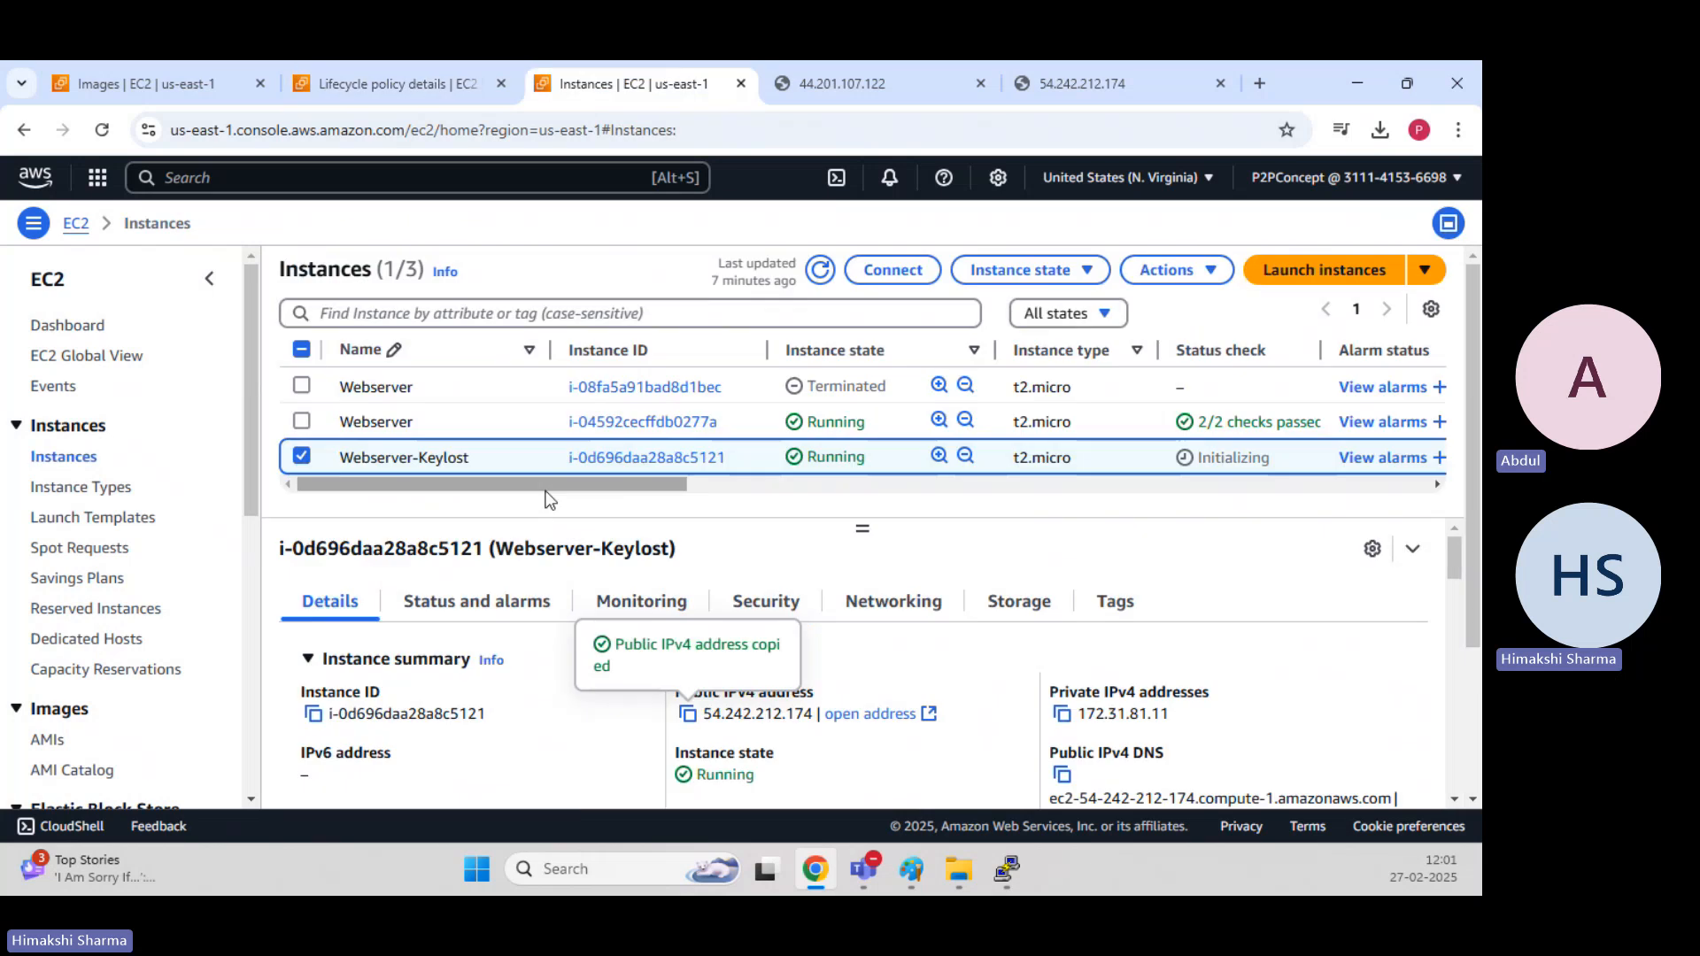
pyautogui.click(822, 271)
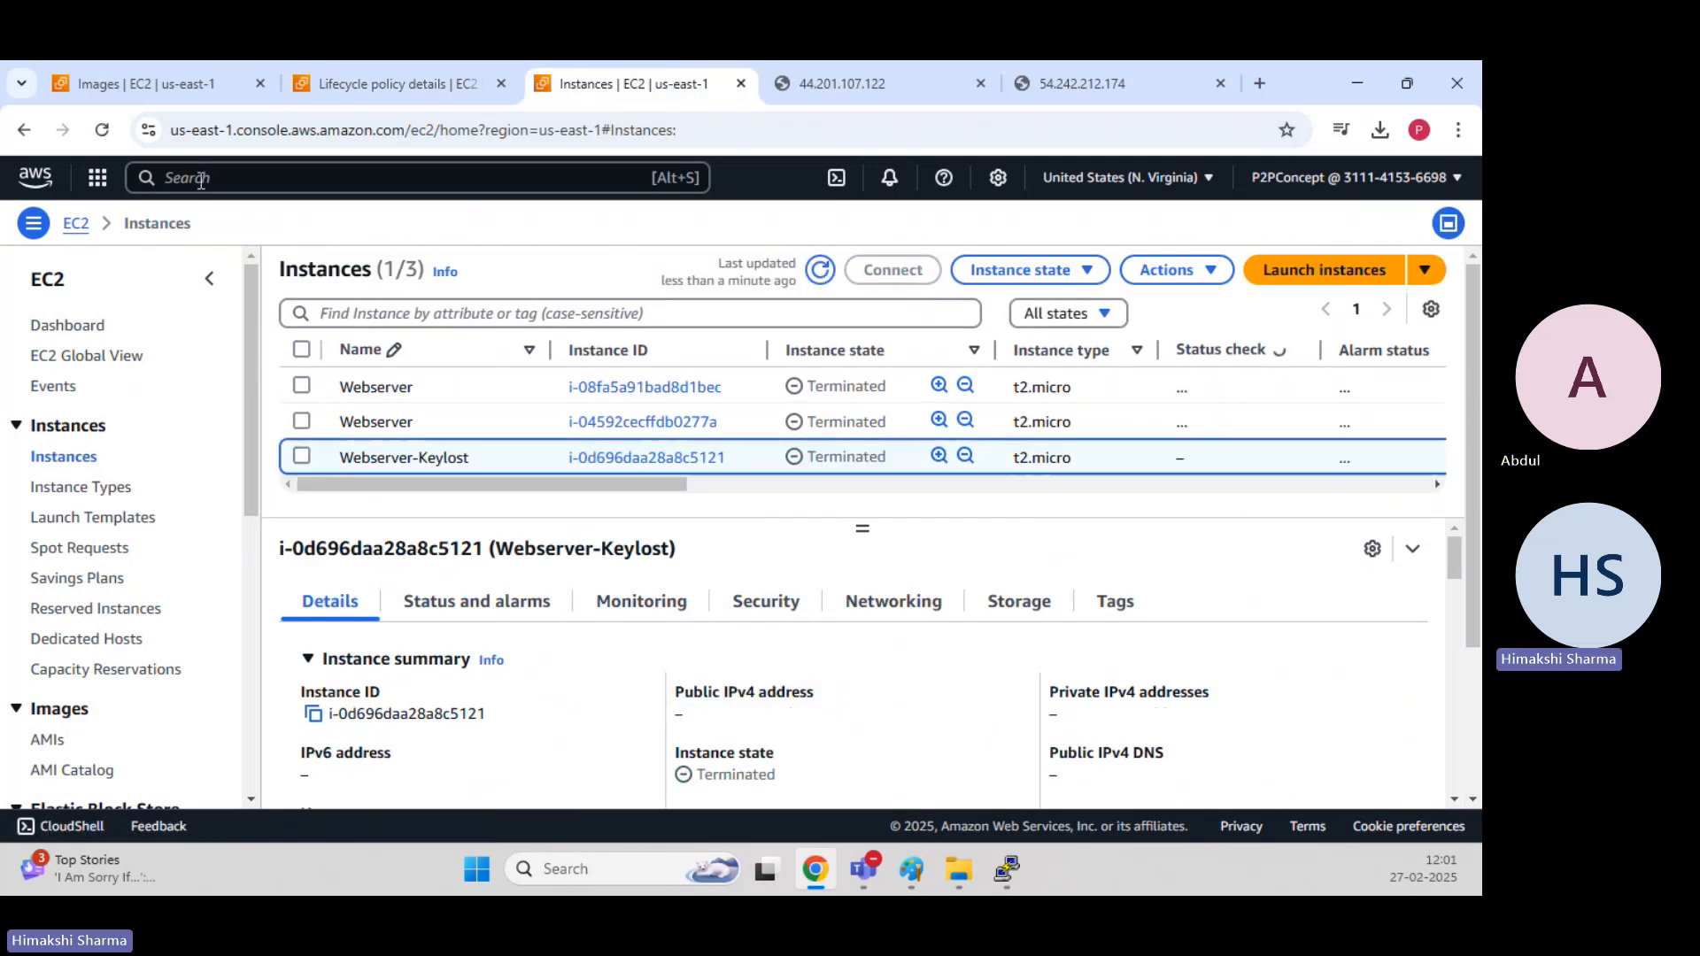
# Delete the Daily-EC2 lifecycle policy from Data Lifecycle Manager and confirm the deletion.
pyautogui.click(361, 82)
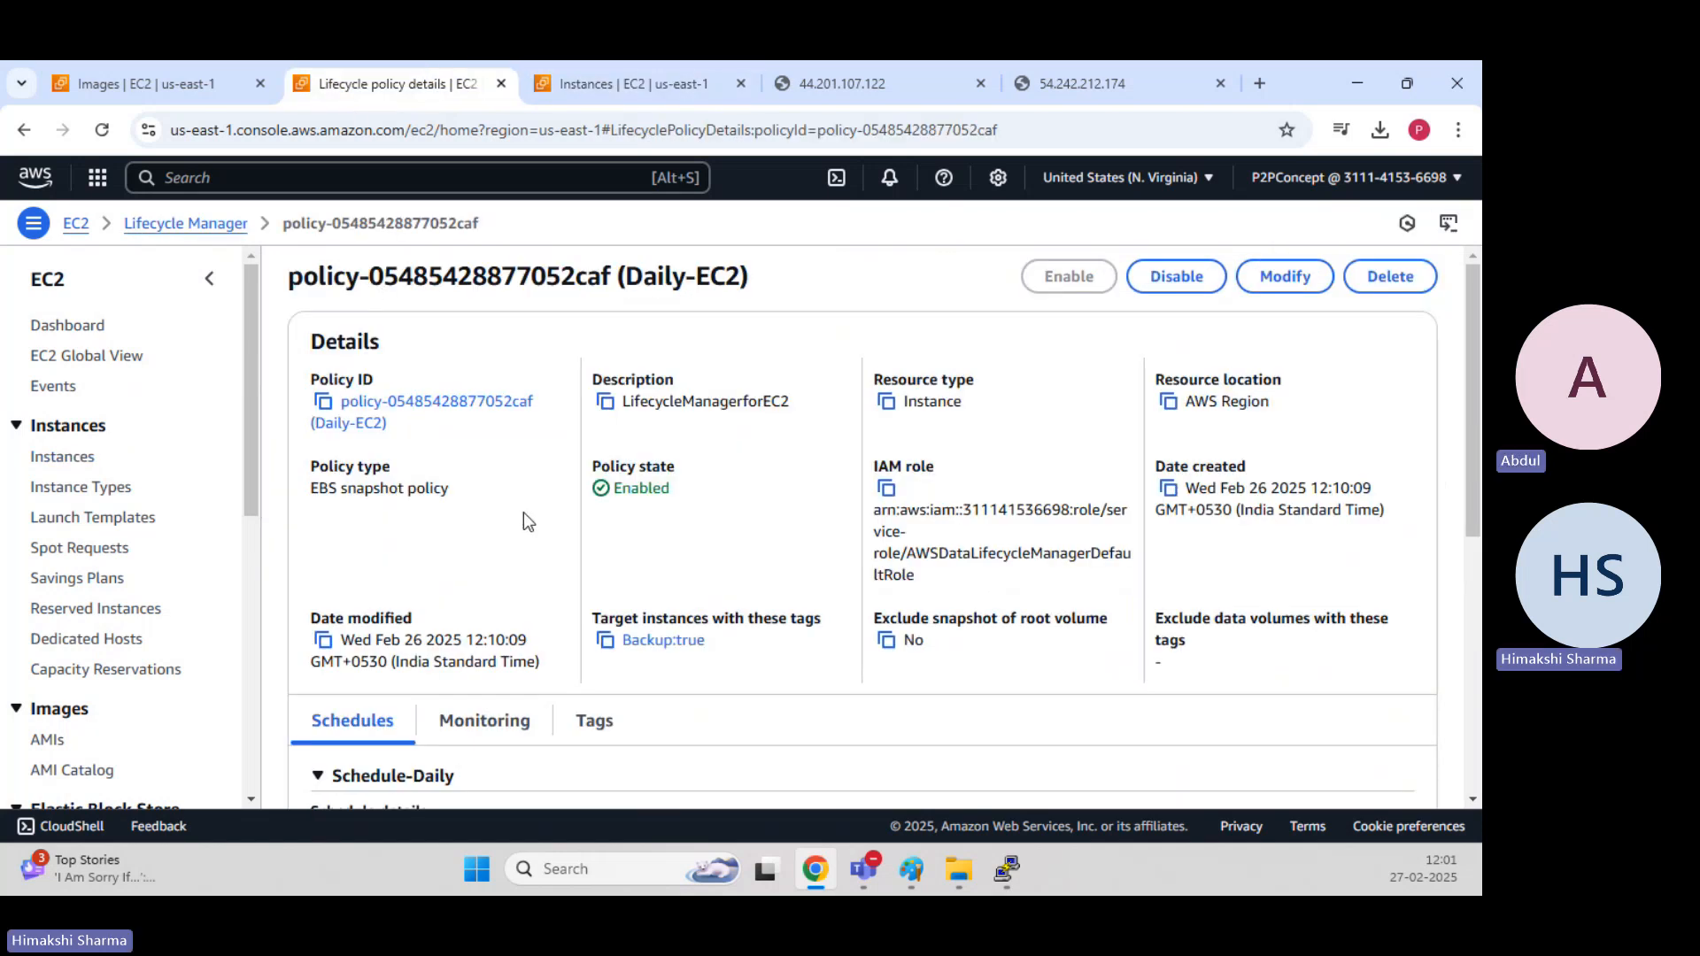
pyautogui.scroll(-3, 203, 528)
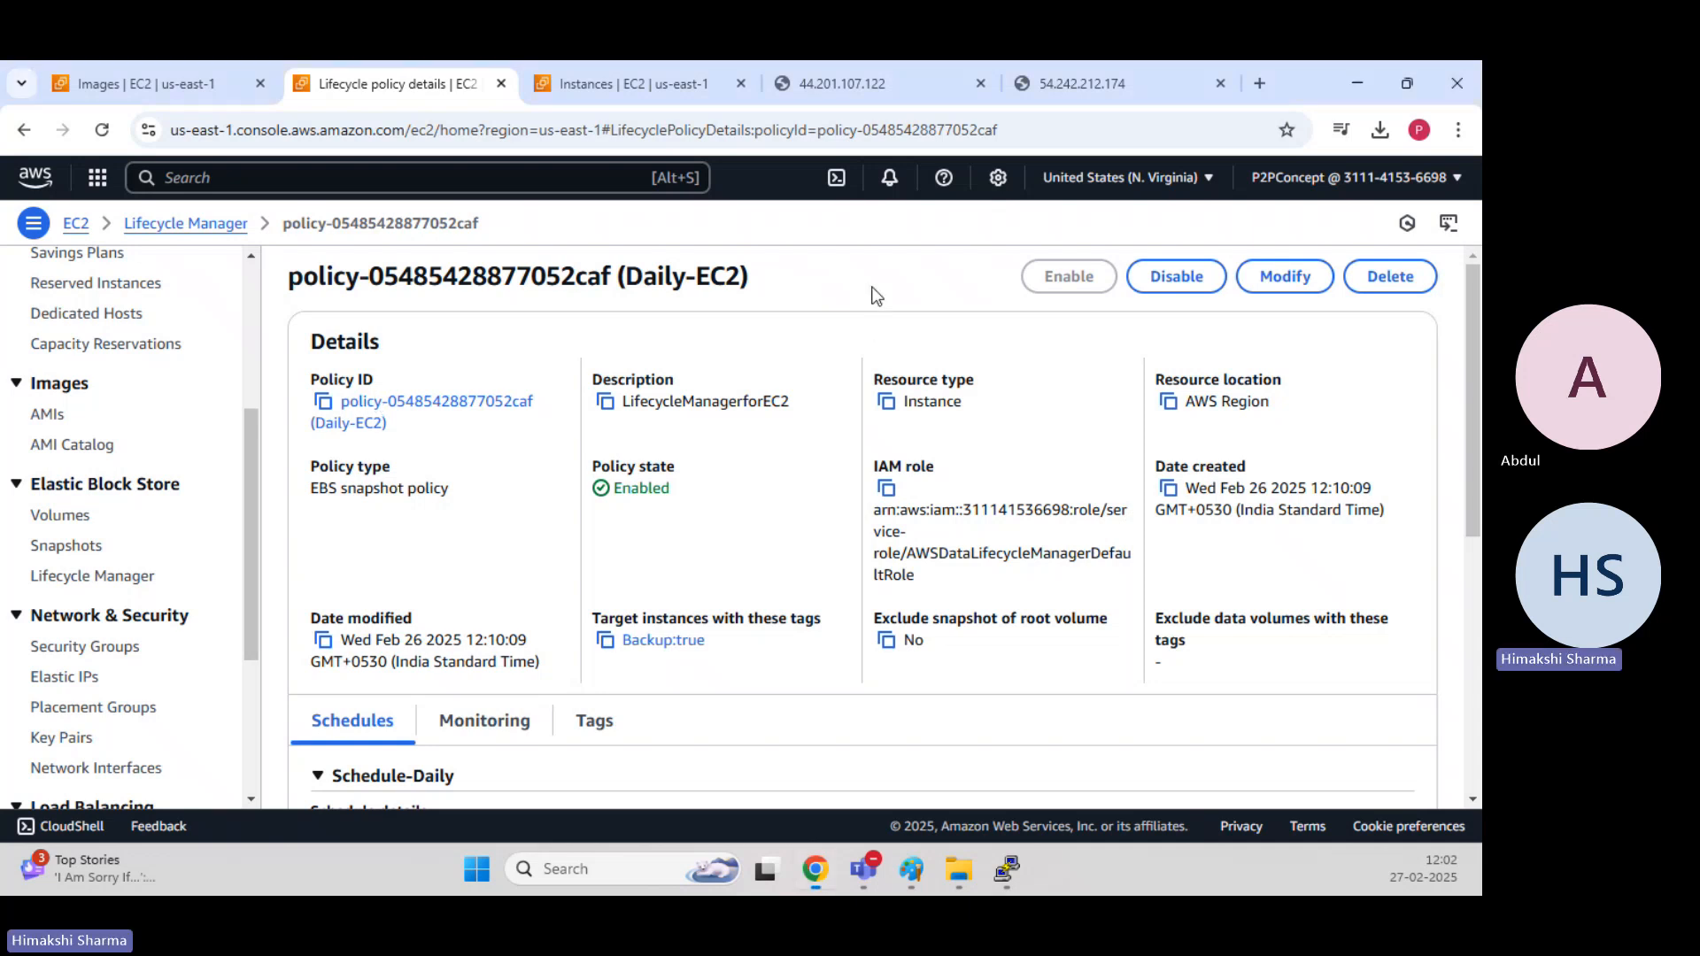
pyautogui.click(212, 225)
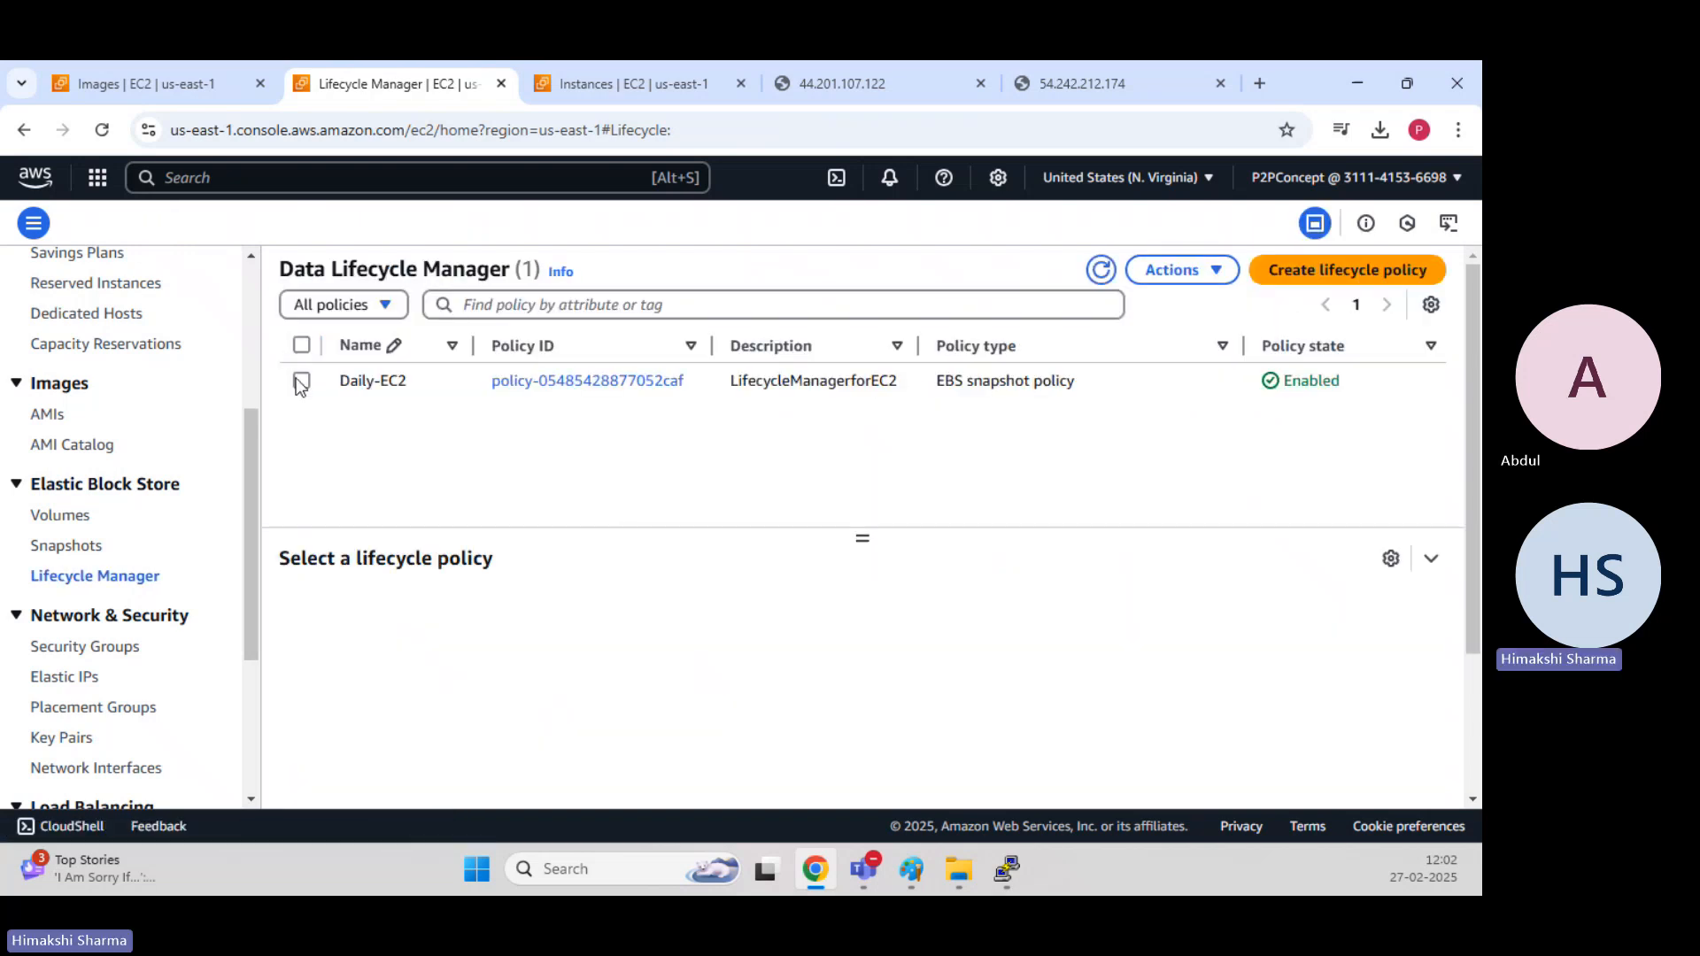
pyautogui.click(301, 382)
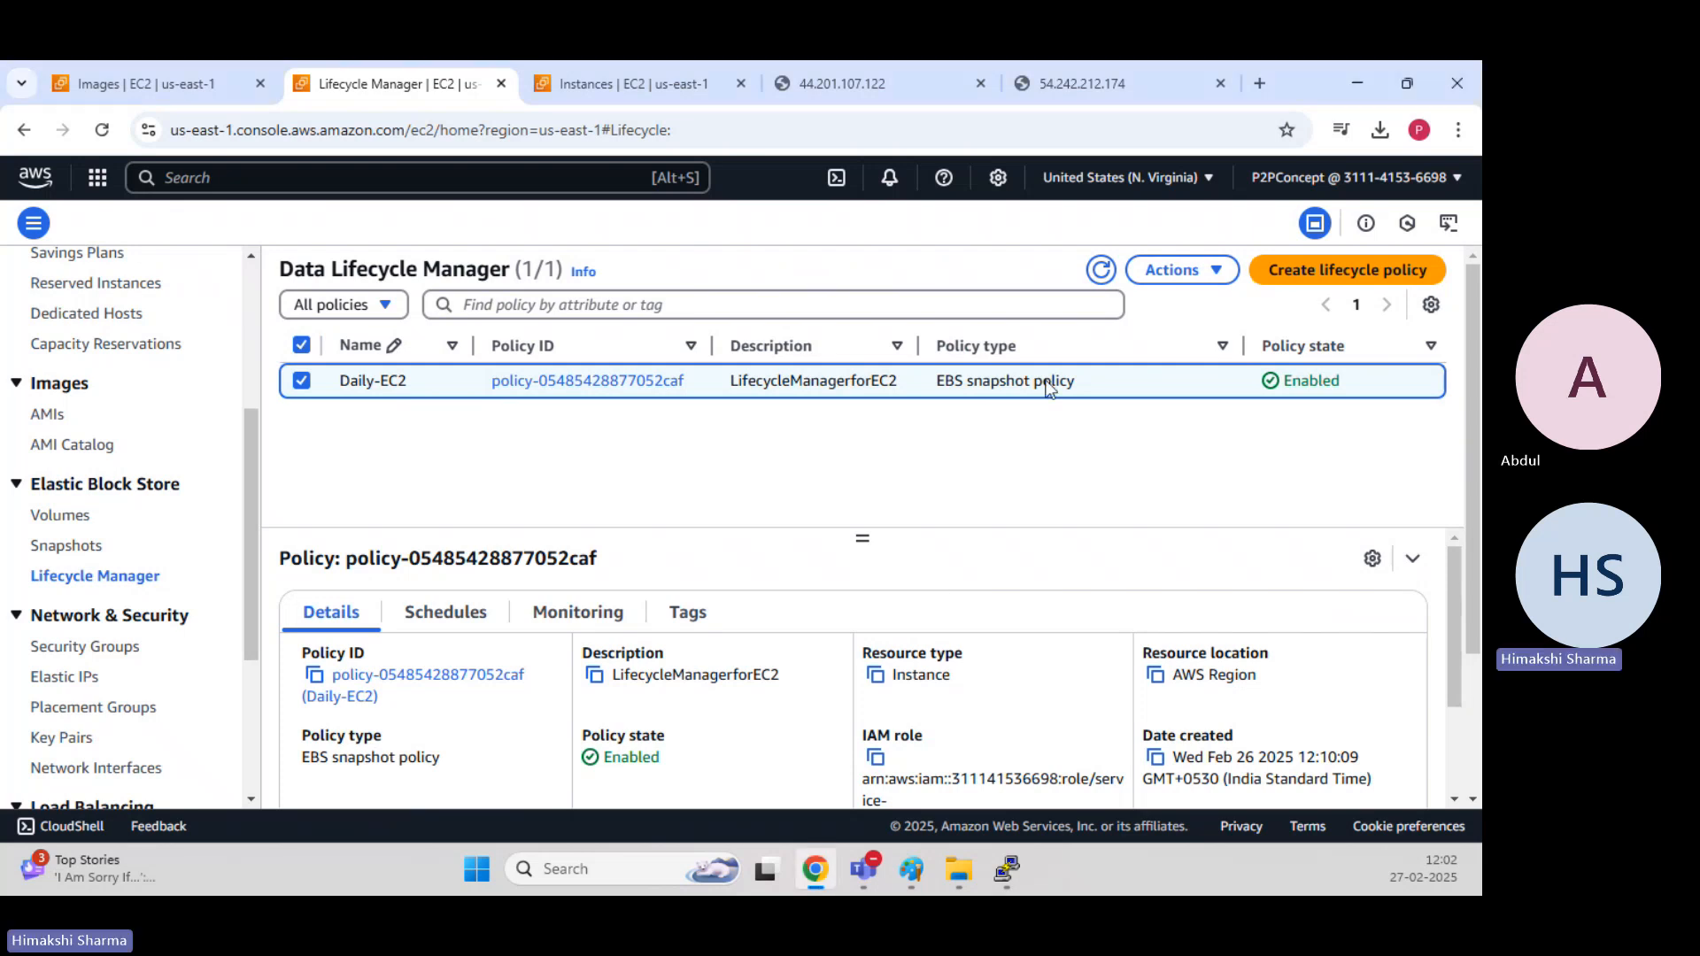
pyautogui.click(1194, 273)
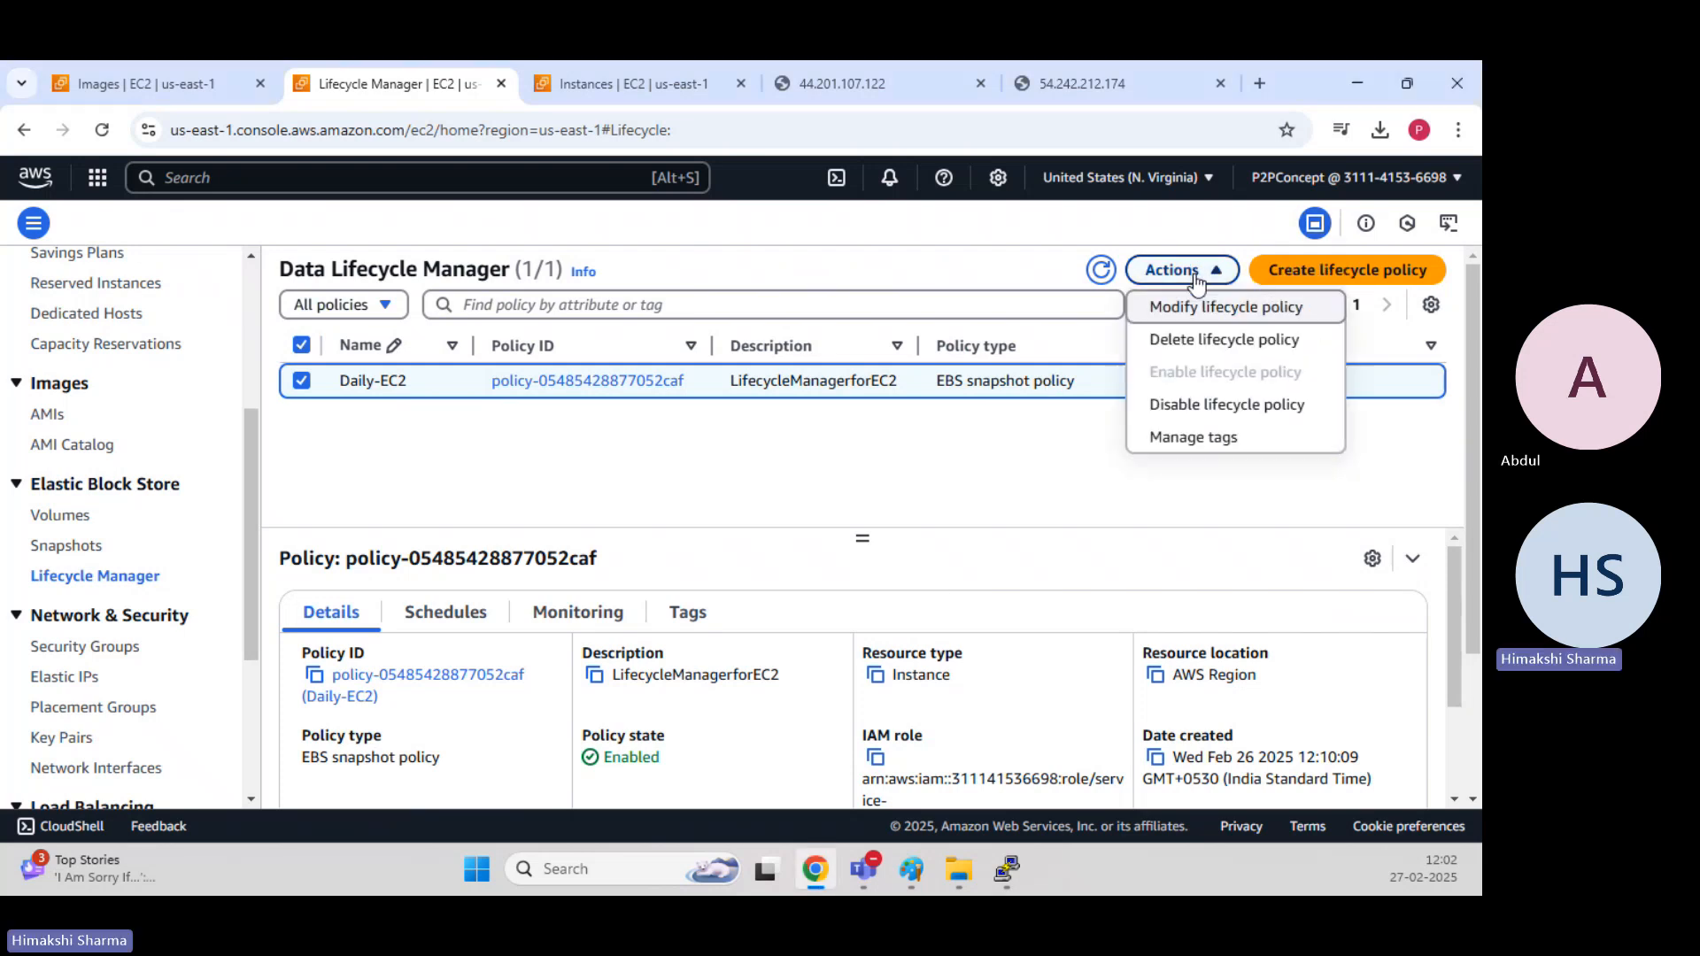
pyautogui.click(1203, 350)
pyautogui.click(1105, 634)
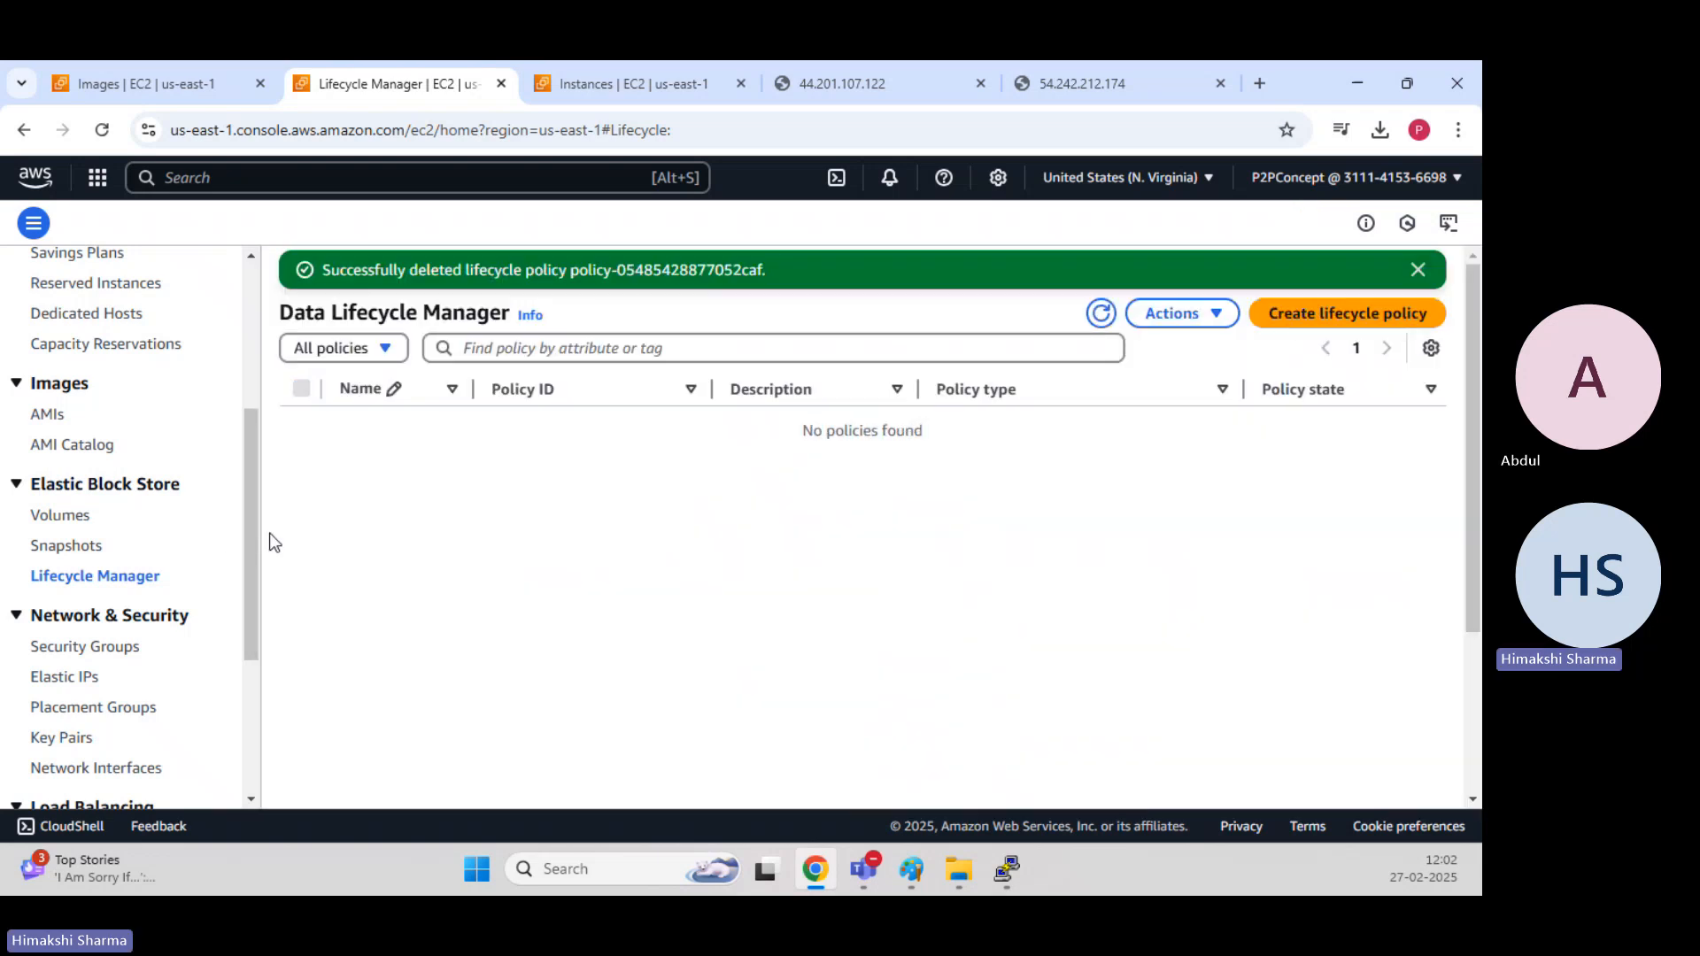
# Delete both remaining policy-created snapshots together, confirming with "delete".
pyautogui.click(73, 547)
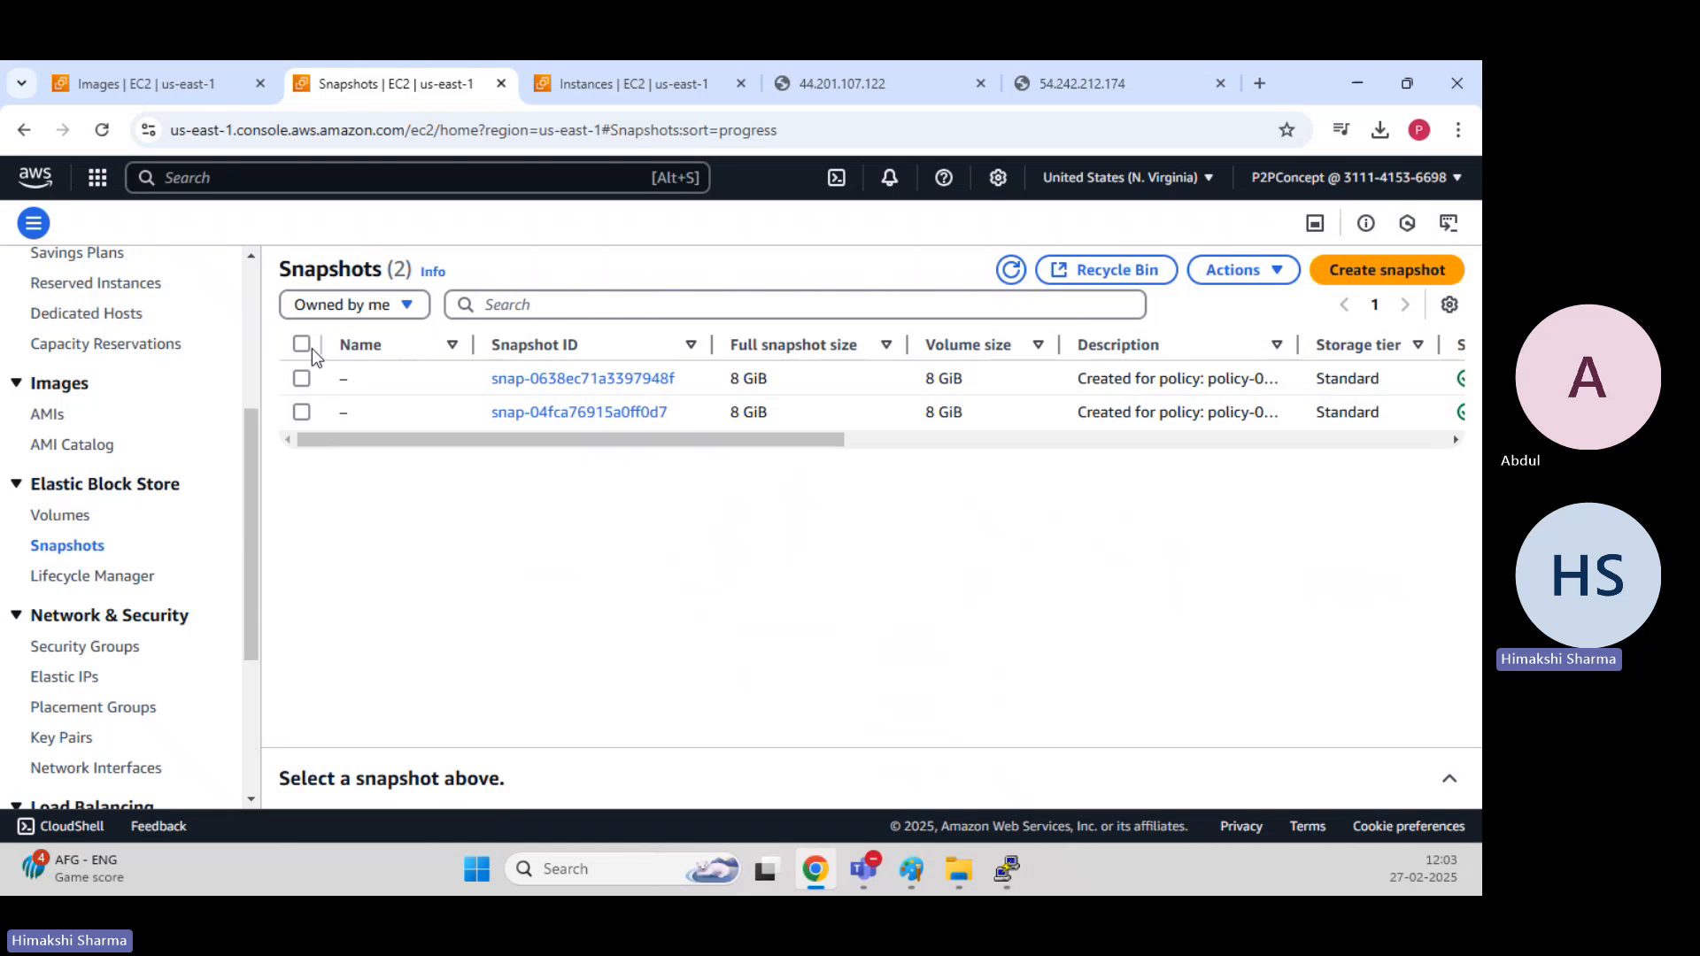
pyautogui.click(304, 345)
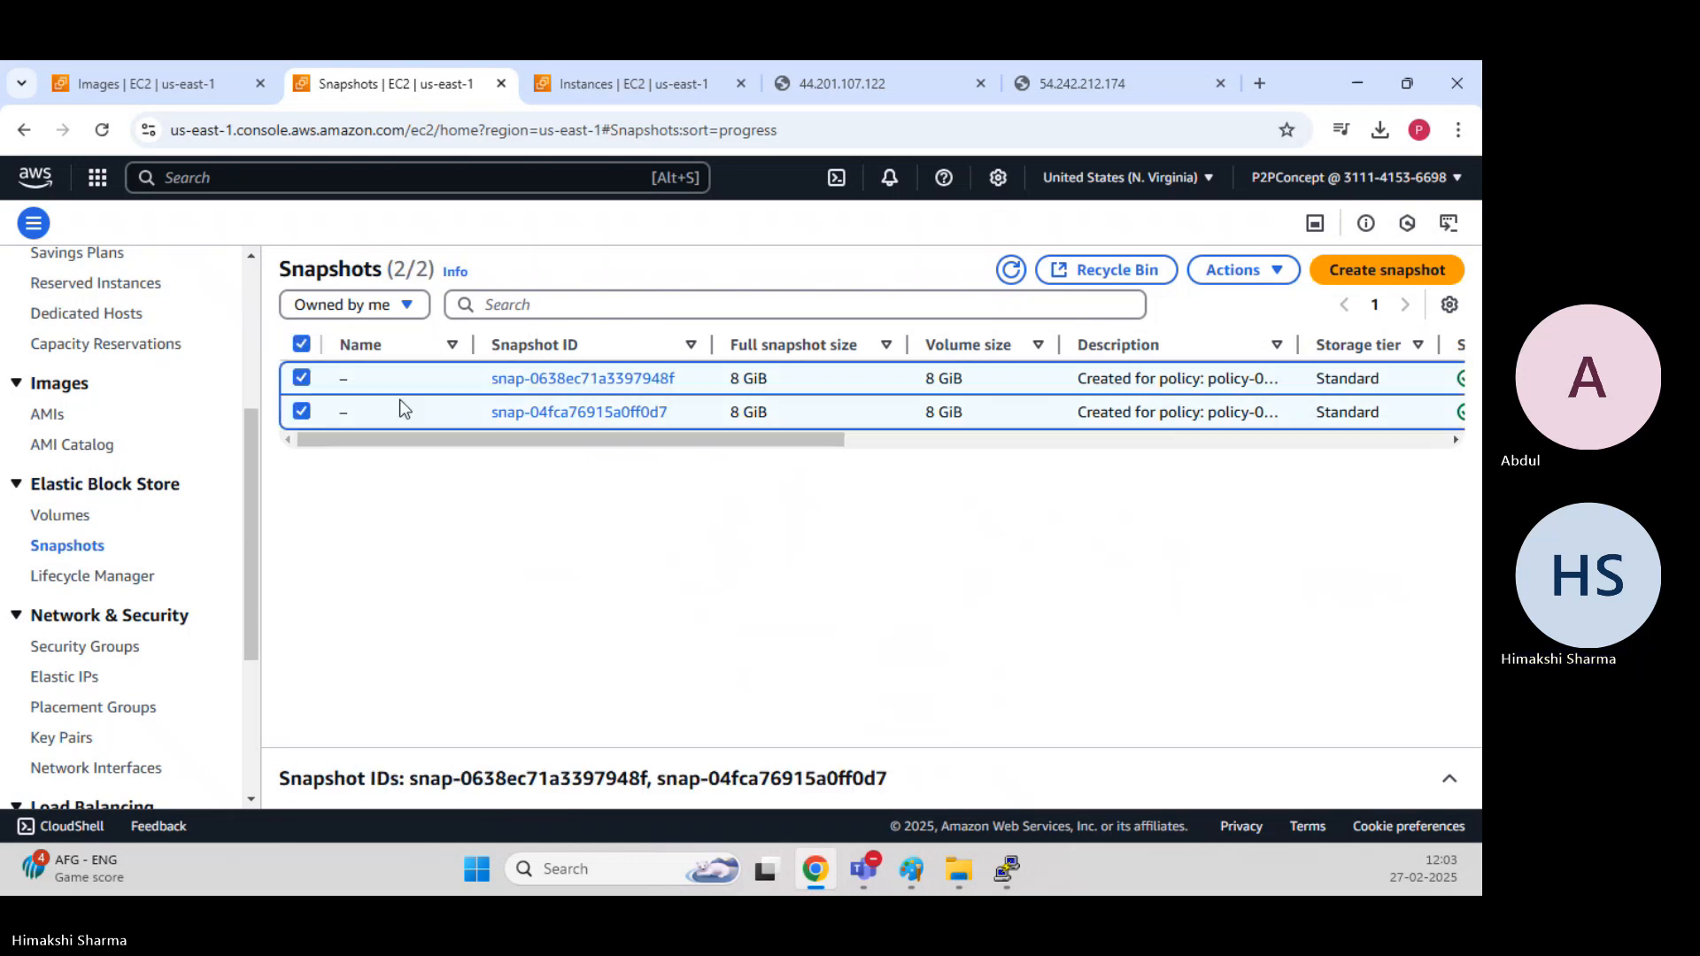
pyautogui.click(1245, 275)
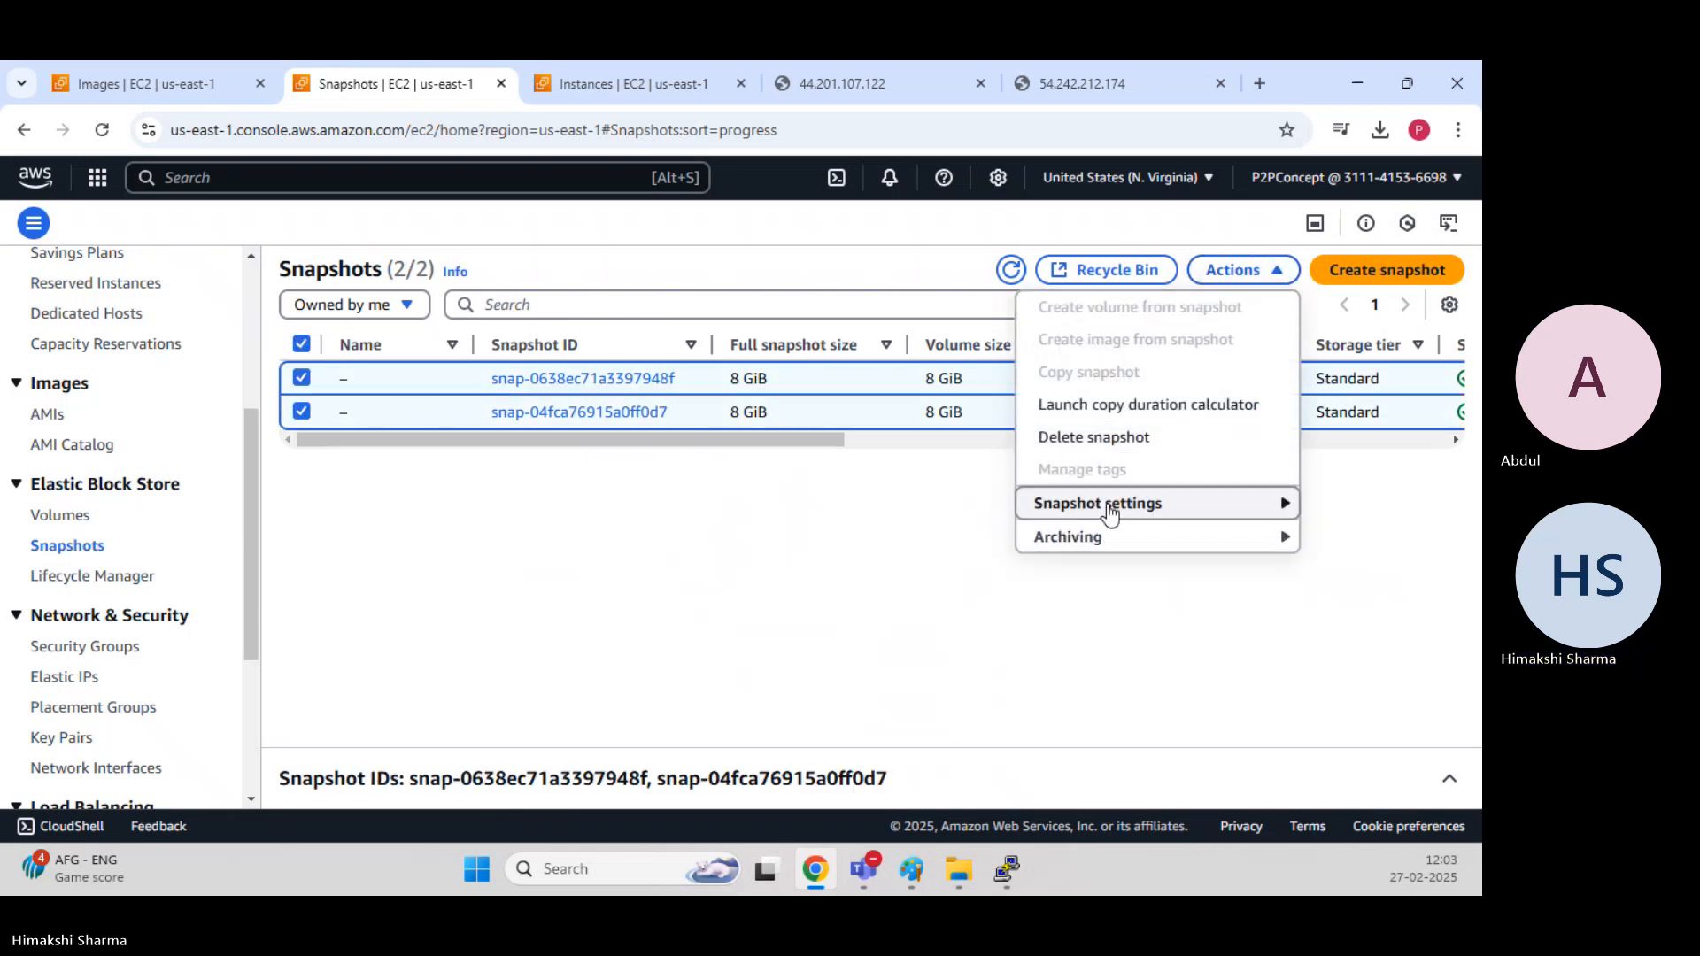
pyautogui.click(1109, 437)
pyautogui.click(877, 595)
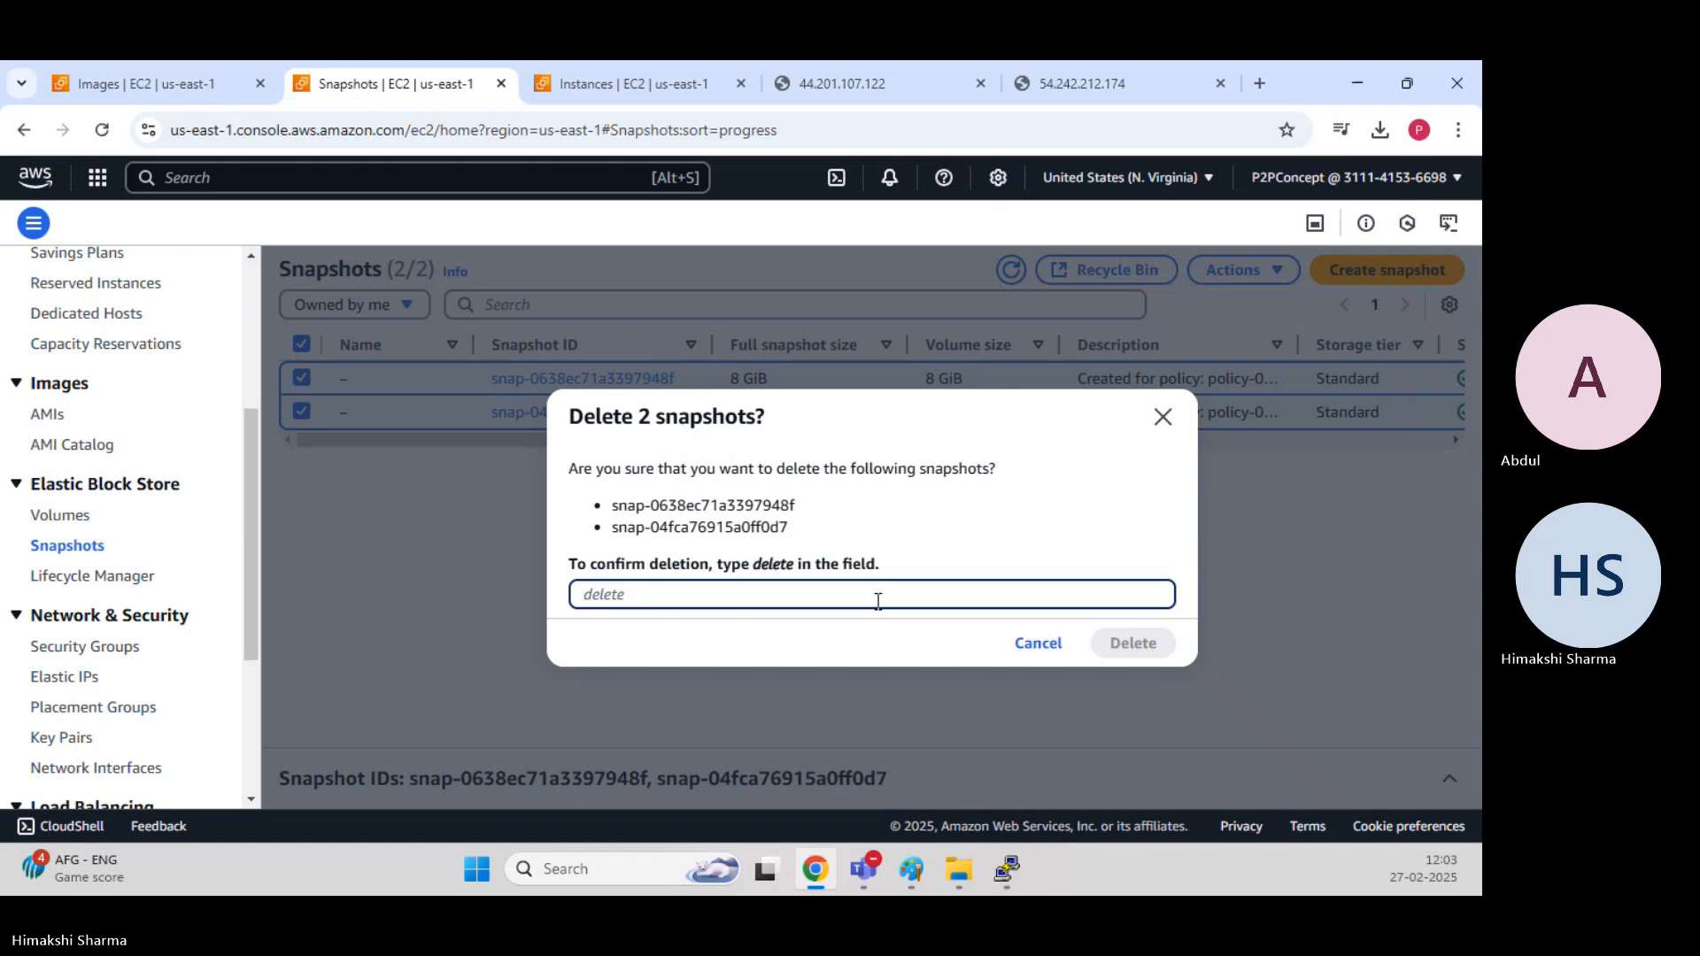
pyautogui.write('delete')
pyautogui.click(1148, 644)
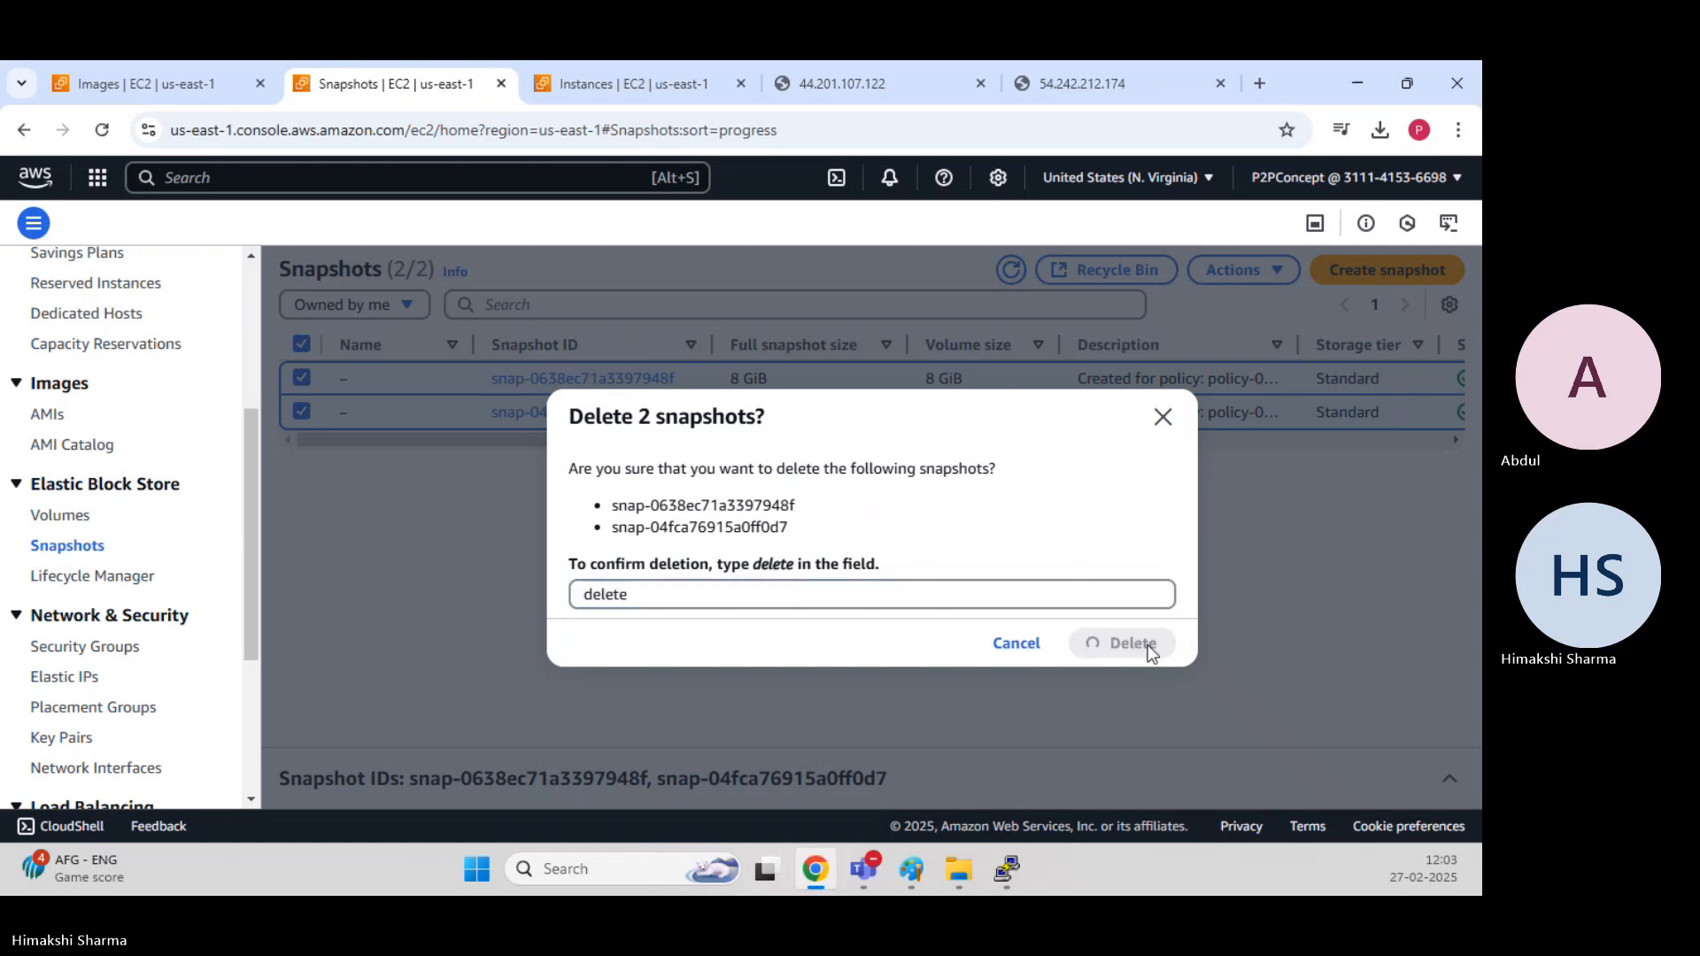